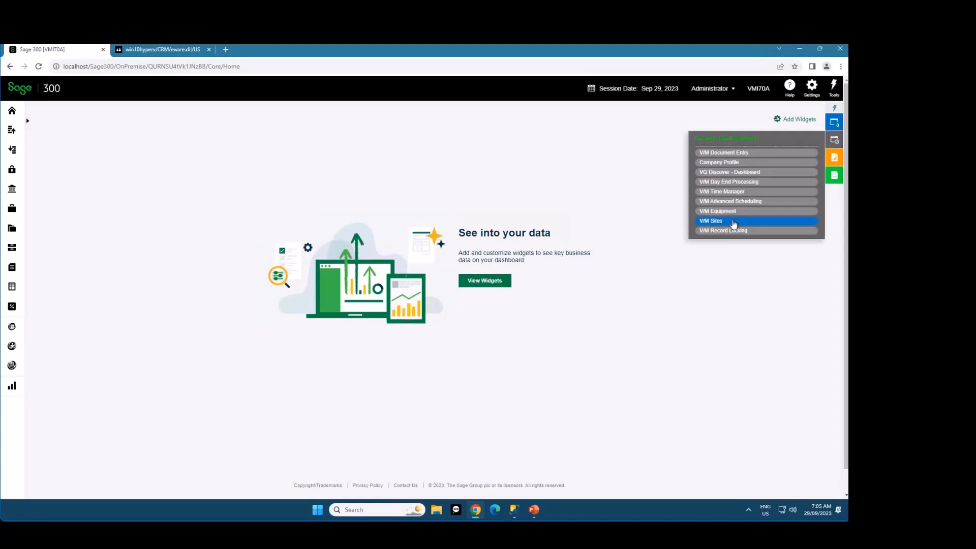
# Open V/M Sites and load site 1100
pyautogui.click(733, 221)
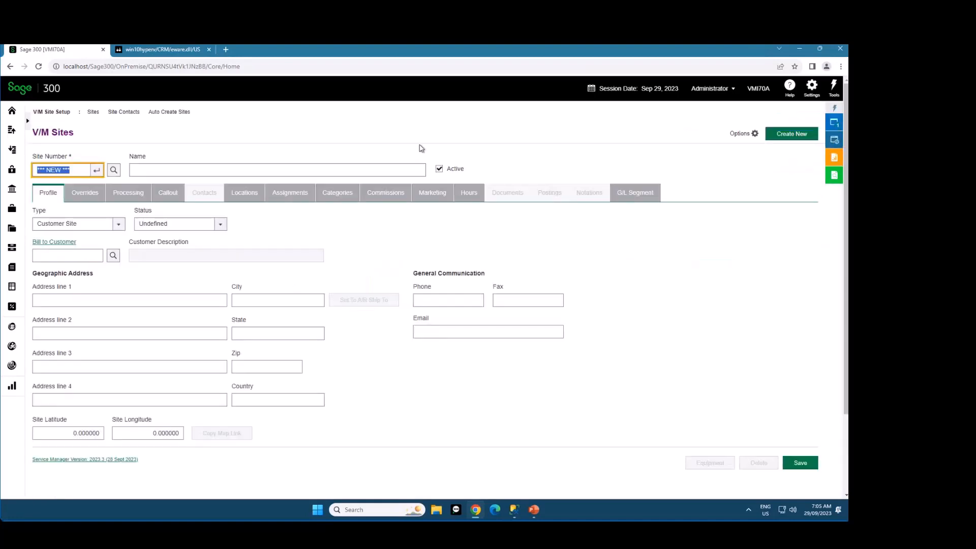
pyautogui.write('1')
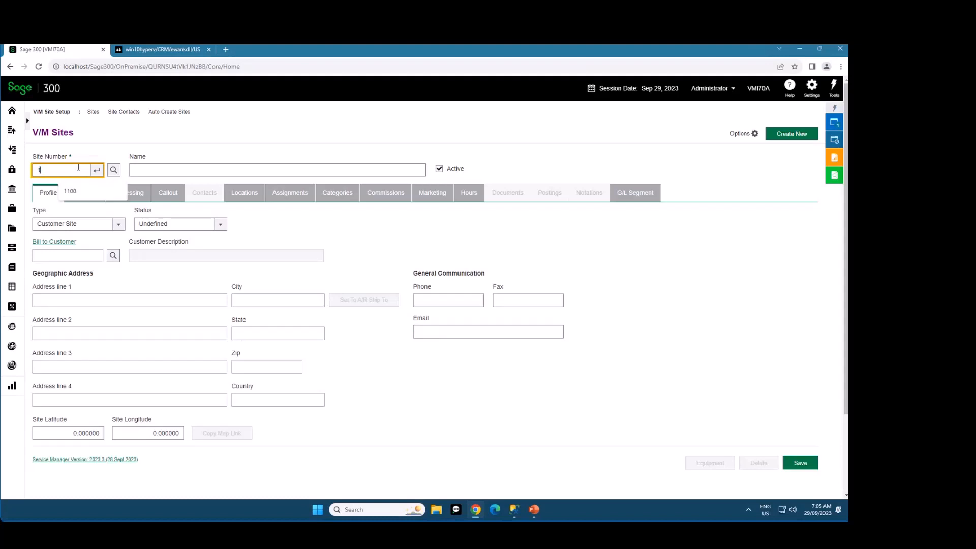
pyautogui.write('100')
pyautogui.press('Tab')
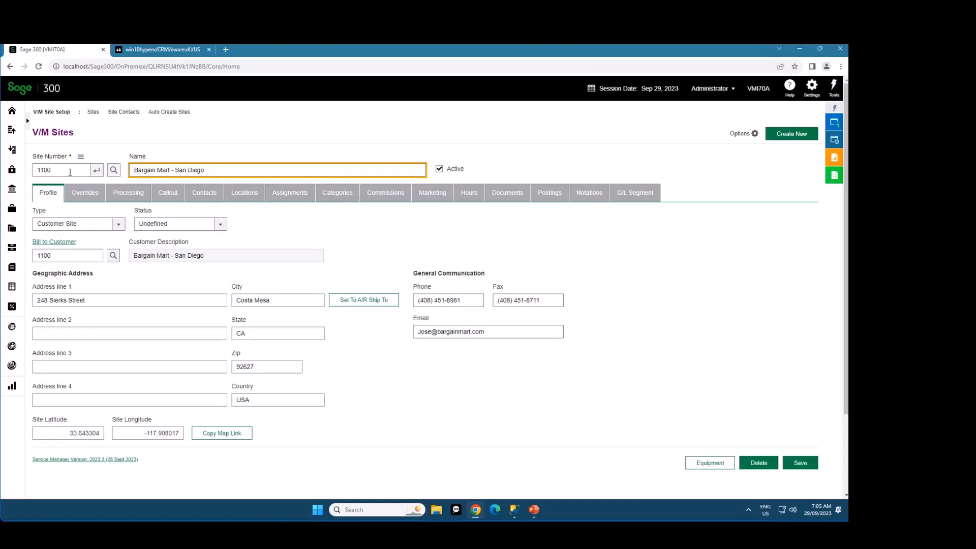
# Review the site's open job documents and the available document type and document state filters
pyautogui.click(507, 193)
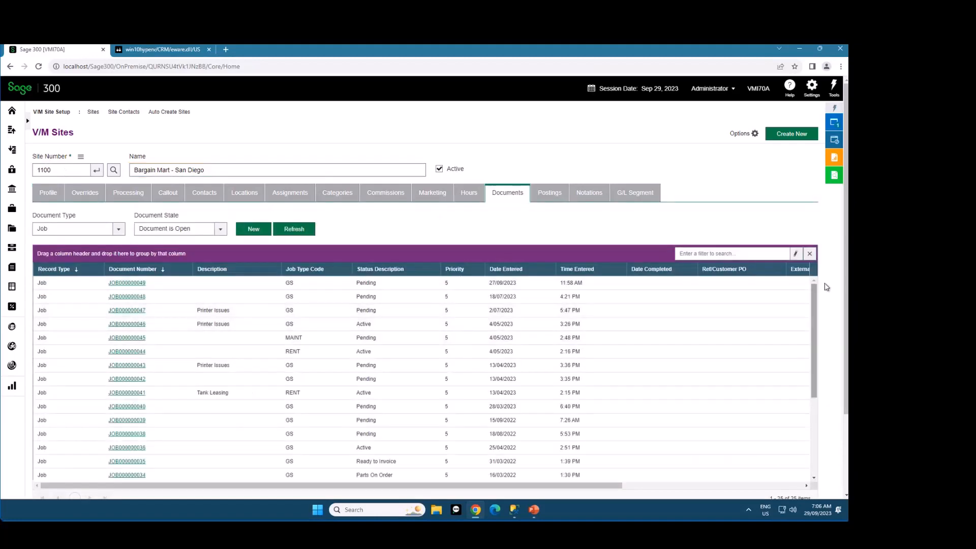
pyautogui.scroll(-1, 828, 286)
pyautogui.scroll(1, 828, 286)
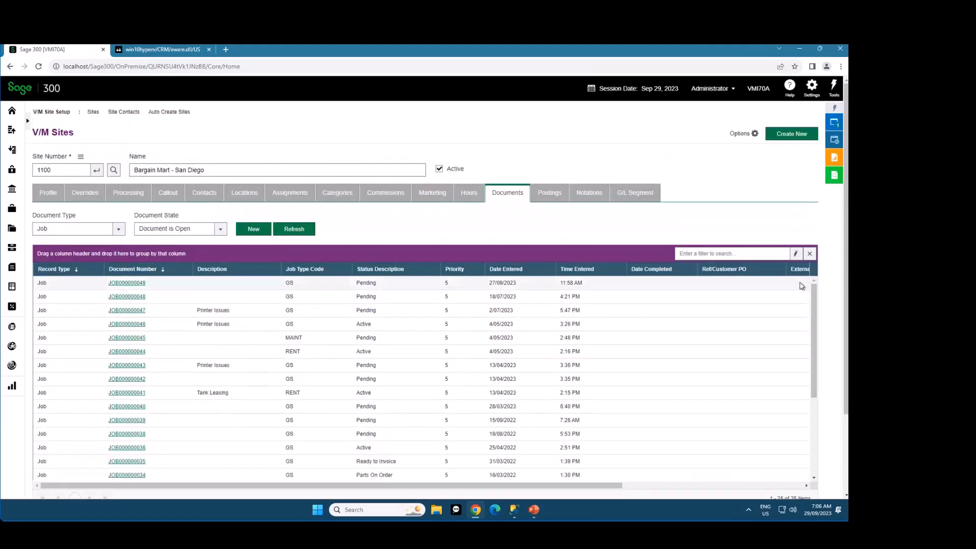
pyautogui.moveTo(814, 292)
pyautogui.mouseDown()
pyautogui.moveTo(818, 378)
pyautogui.moveTo(802, 282)
pyautogui.mouseUp()
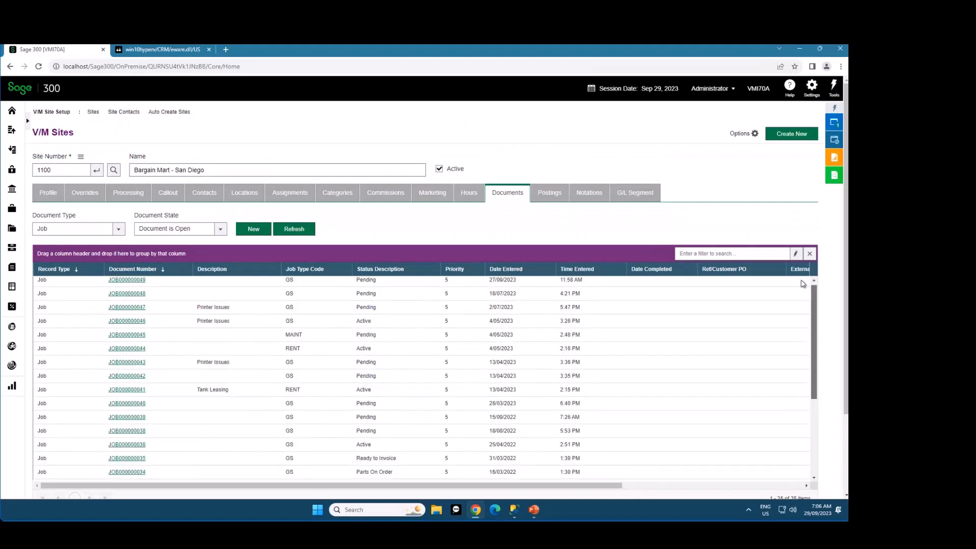
pyautogui.click(92, 234)
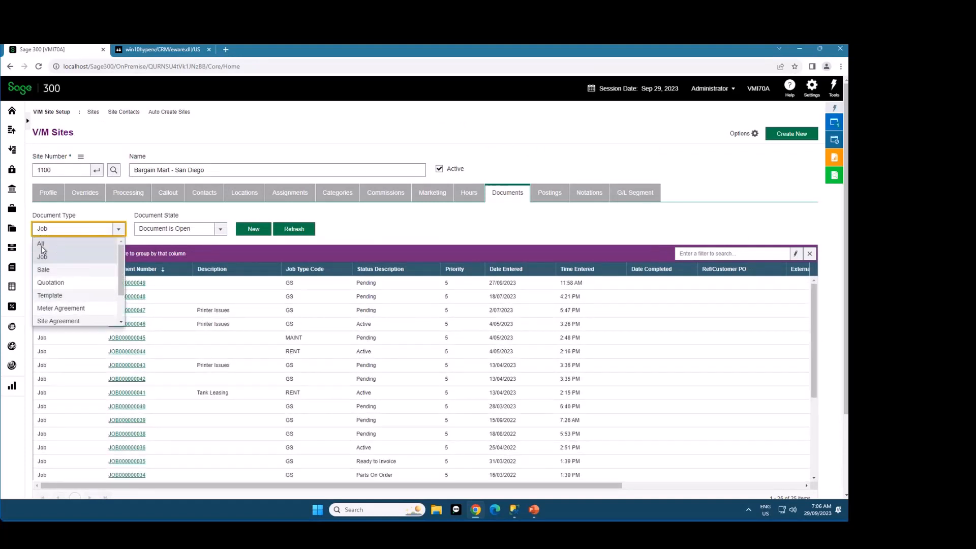
pyautogui.click(218, 229)
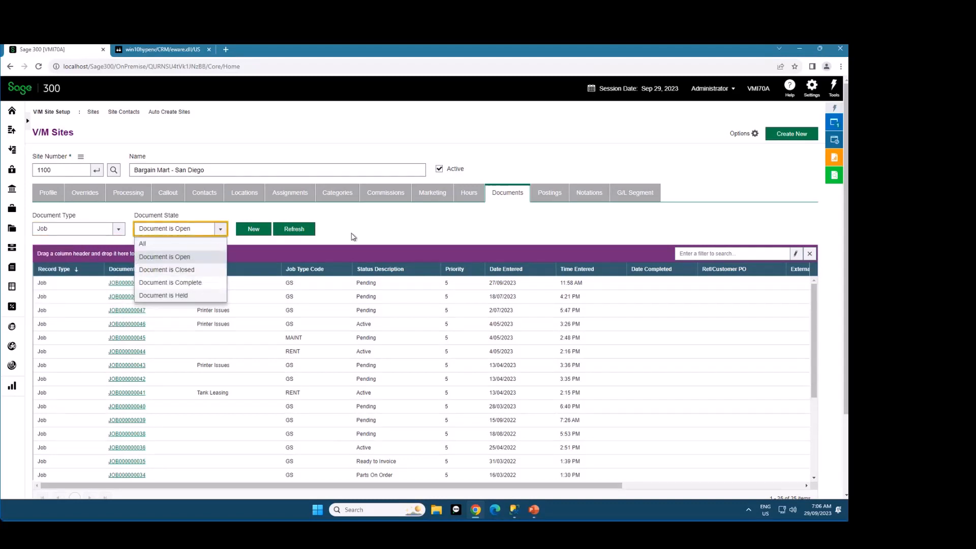
pyautogui.click(370, 229)
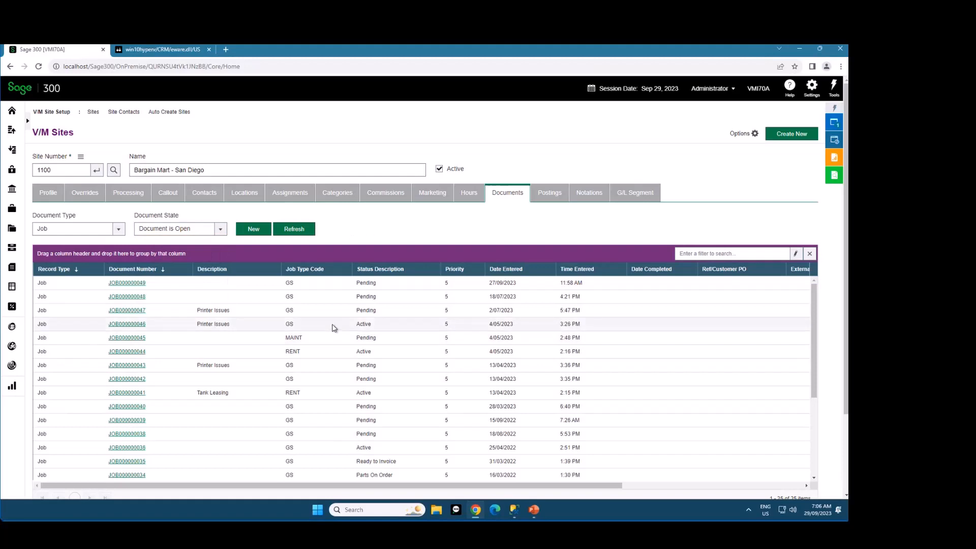
# Examine the site's postings and the available row limits, and view its contacts
pyautogui.click(550, 192)
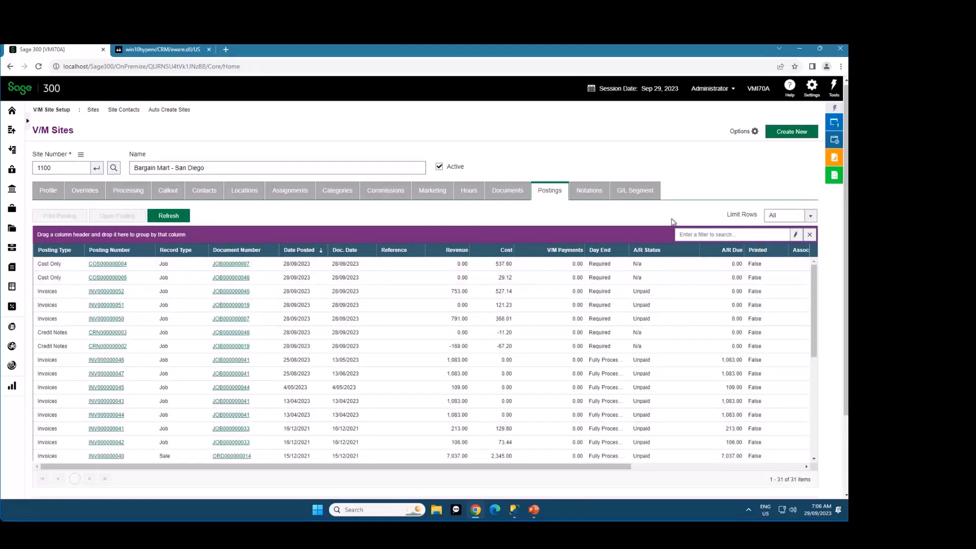
pyautogui.click(787, 218)
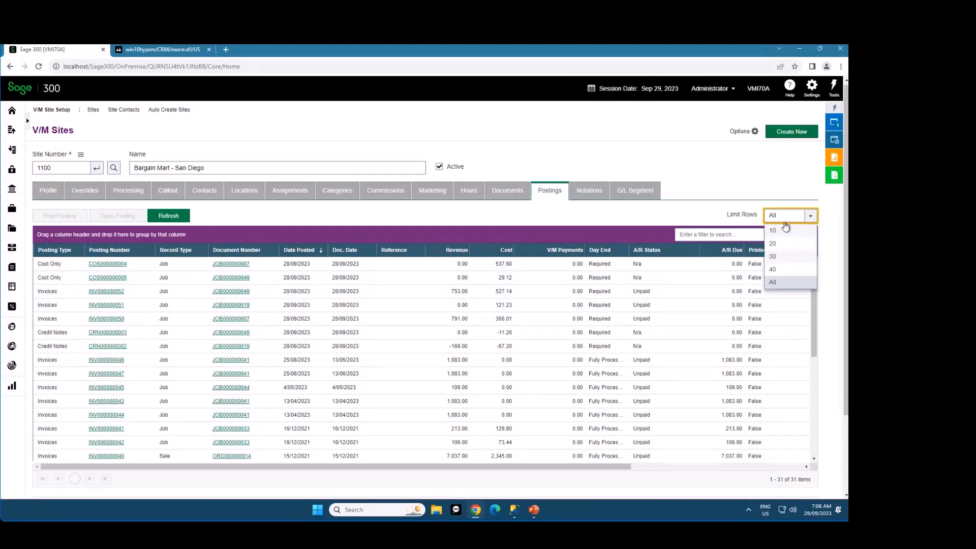
pyautogui.click(673, 216)
pyautogui.click(787, 218)
pyautogui.click(292, 218)
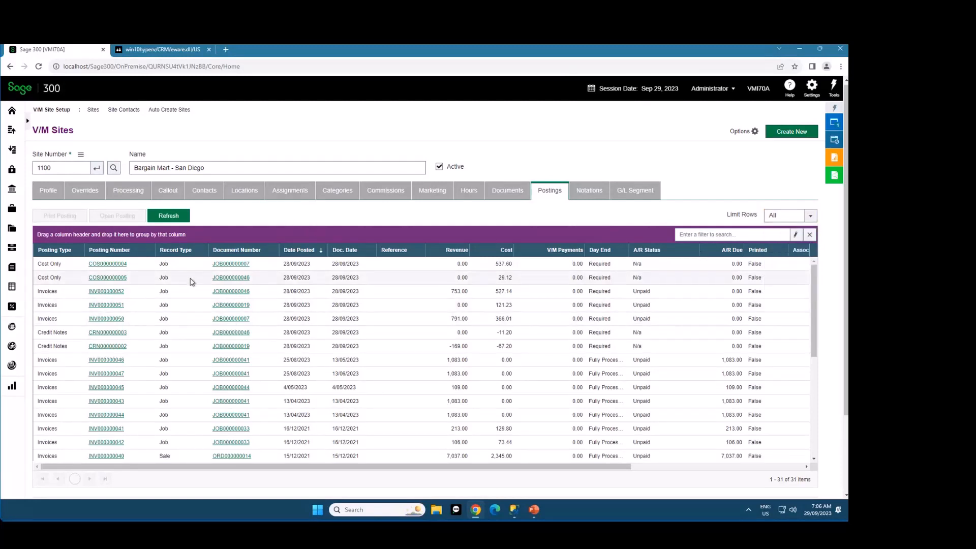
pyautogui.click(792, 216)
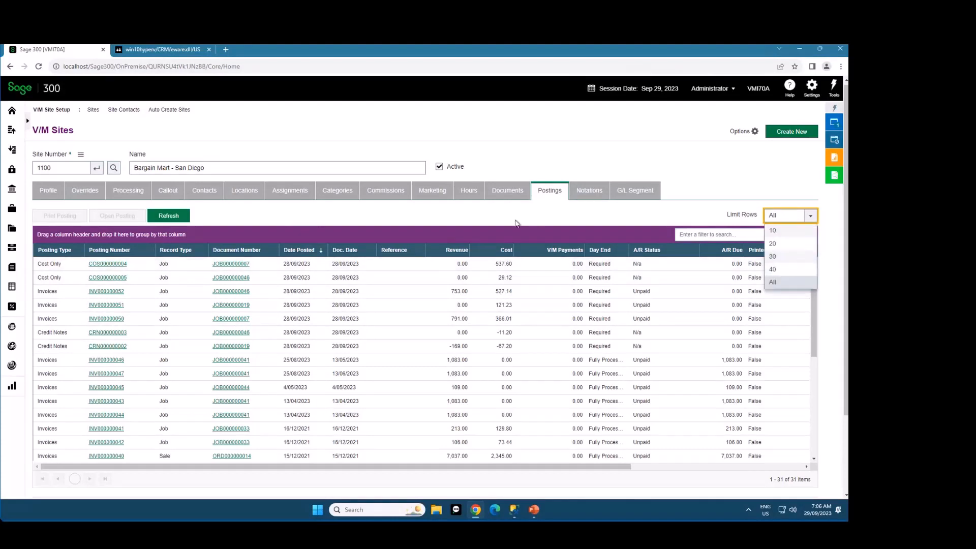
pyautogui.click(515, 218)
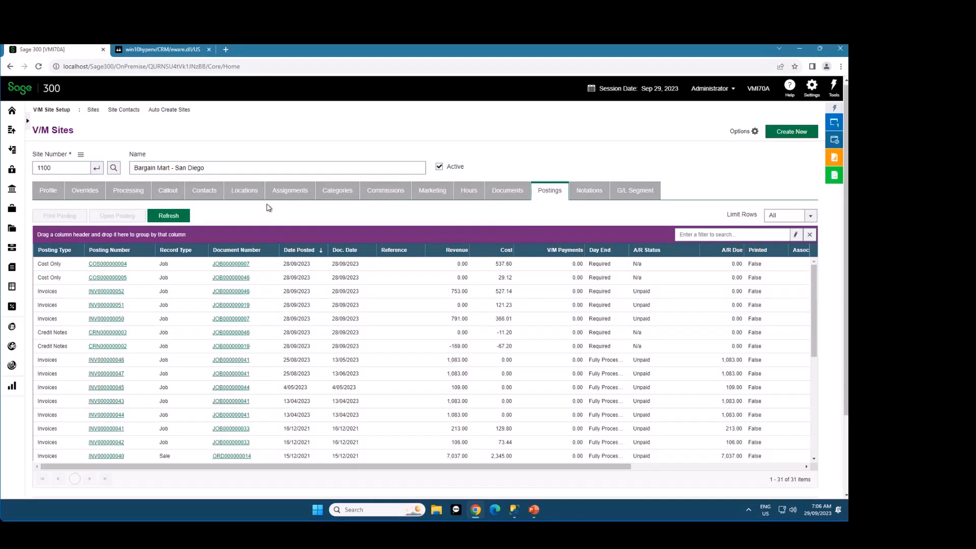
pyautogui.click(211, 194)
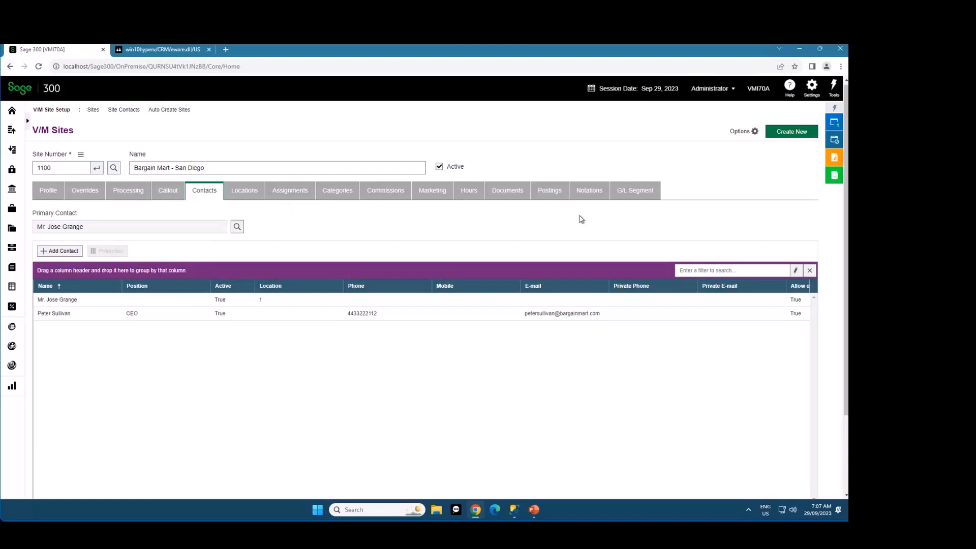
# Open equipment 000001 in V/M Equipment and review its documents and postings
pyautogui.click(838, 141)
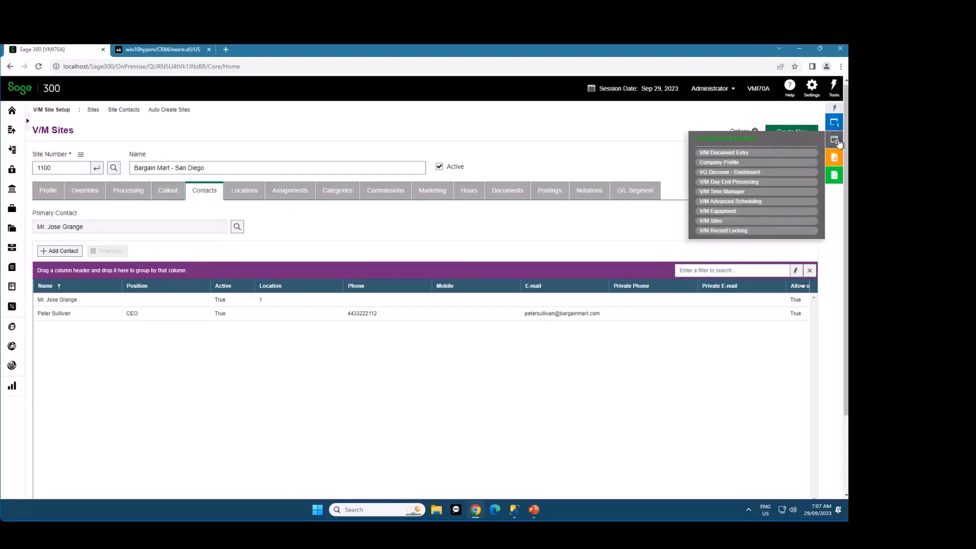
pyautogui.click(729, 213)
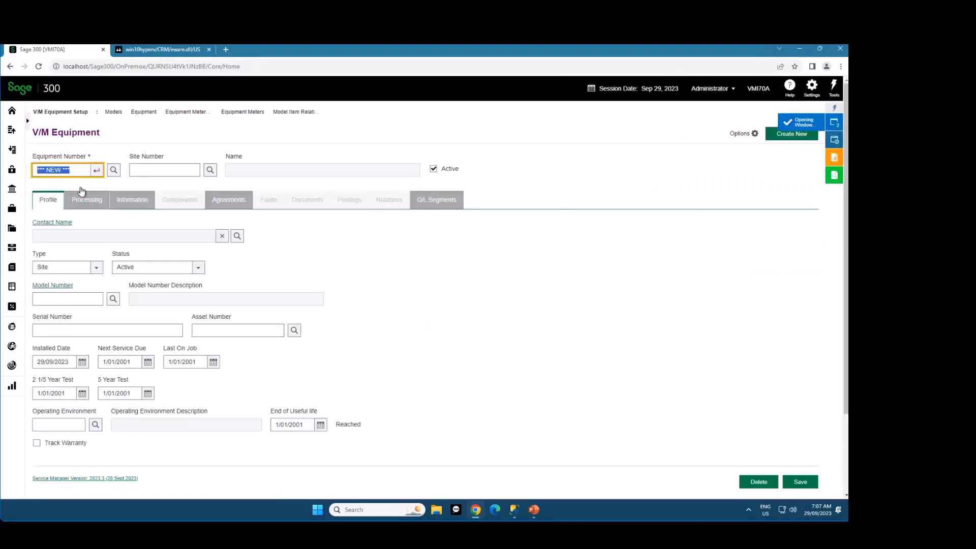
pyautogui.write('000001')
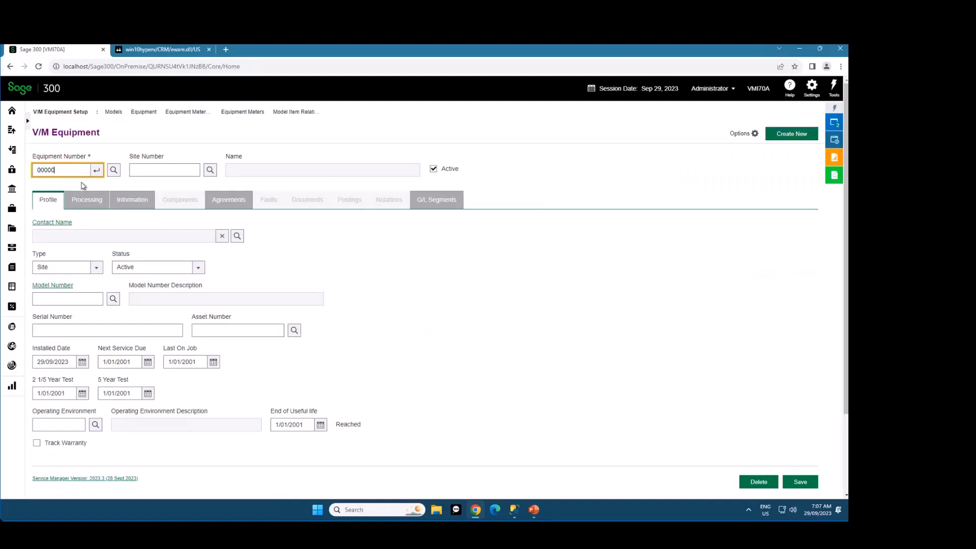
pyautogui.press('Tab')
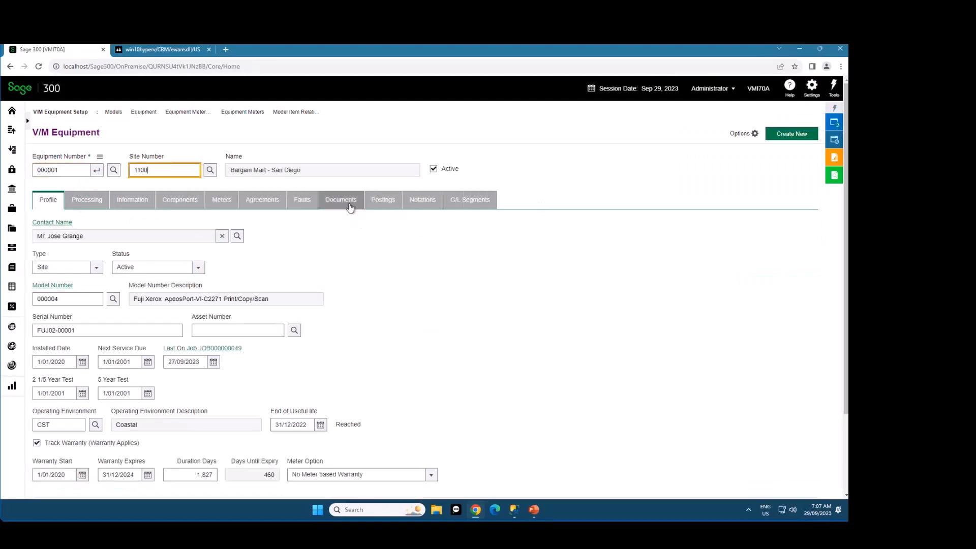
pyautogui.click(350, 202)
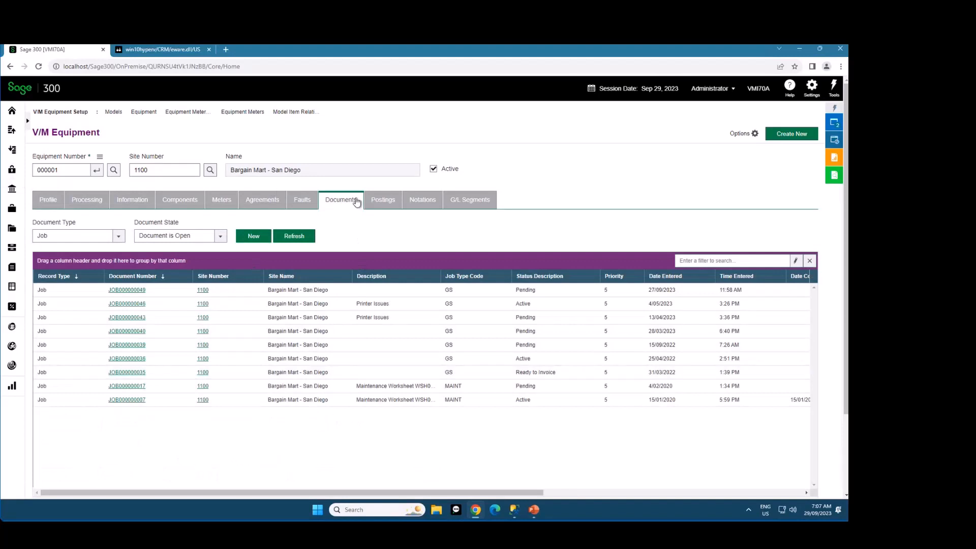
pyautogui.click(382, 200)
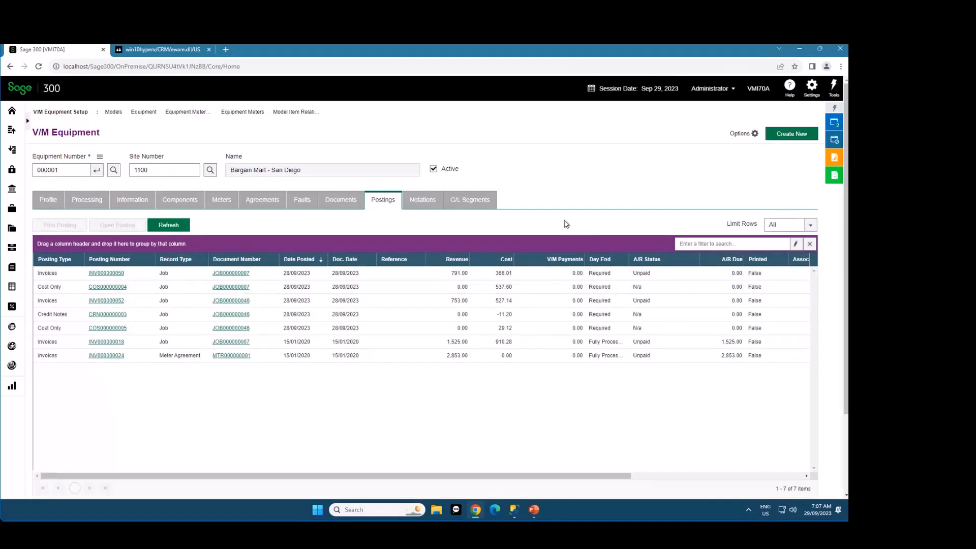
# Return to V/M Sites and move the Locations tab ahead of Profile as the first tab
pyautogui.click(836, 124)
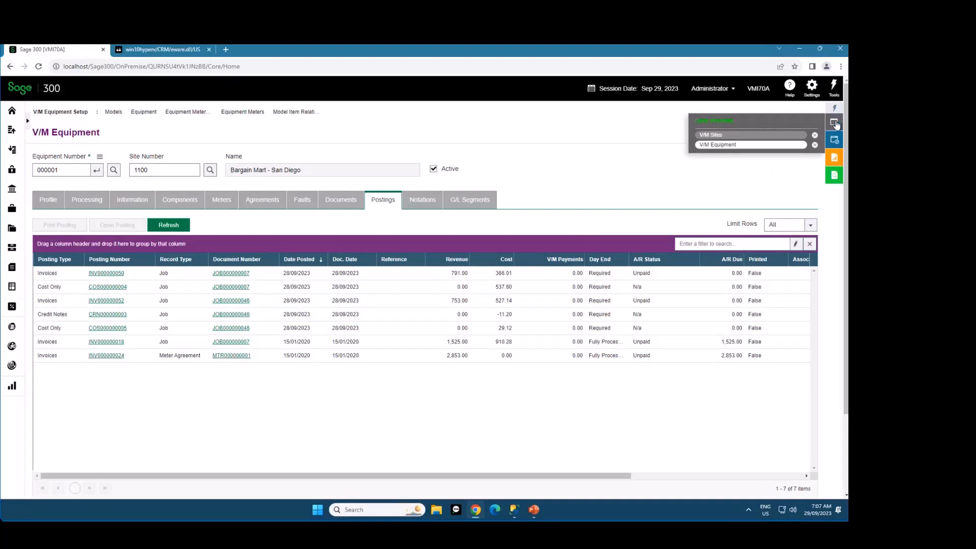
pyautogui.click(756, 136)
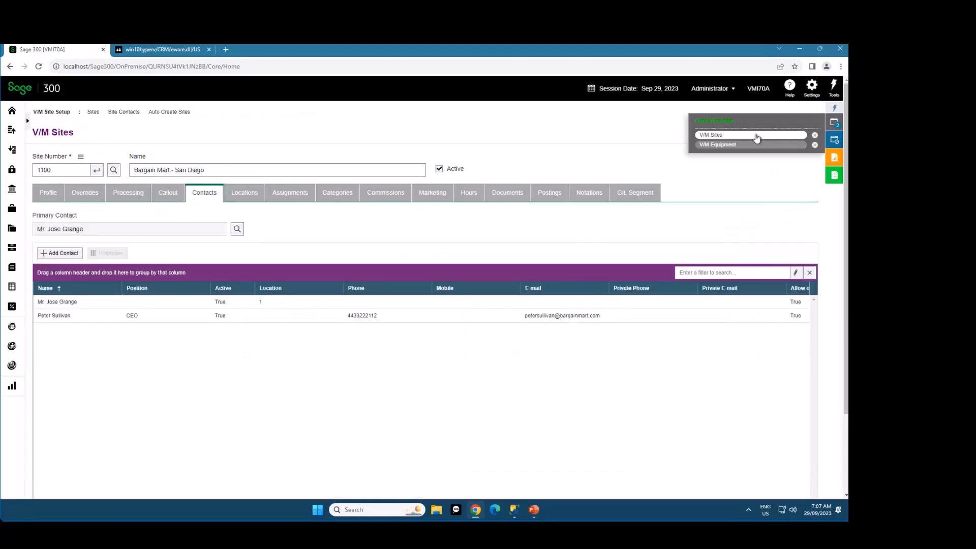
pyautogui.click(48, 195)
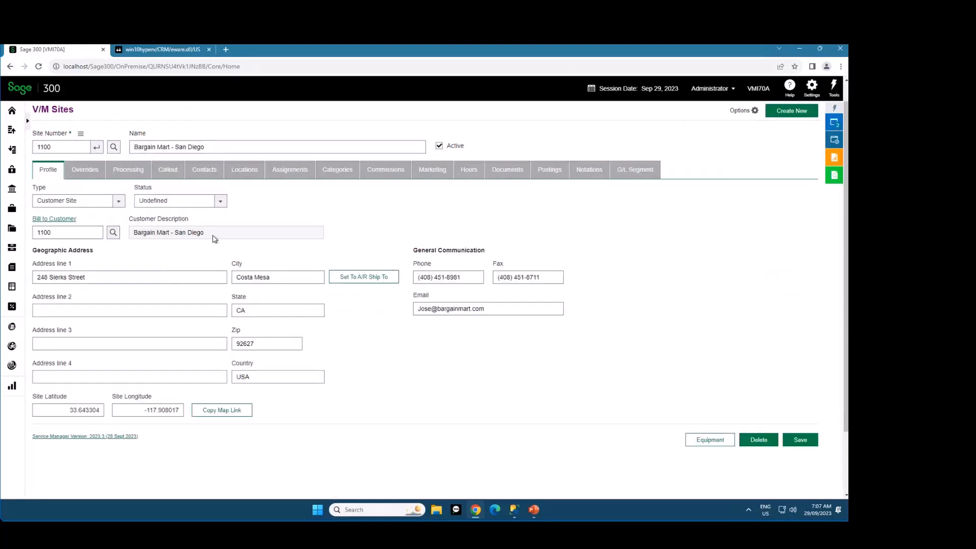
pyautogui.scroll(1, 783, 205)
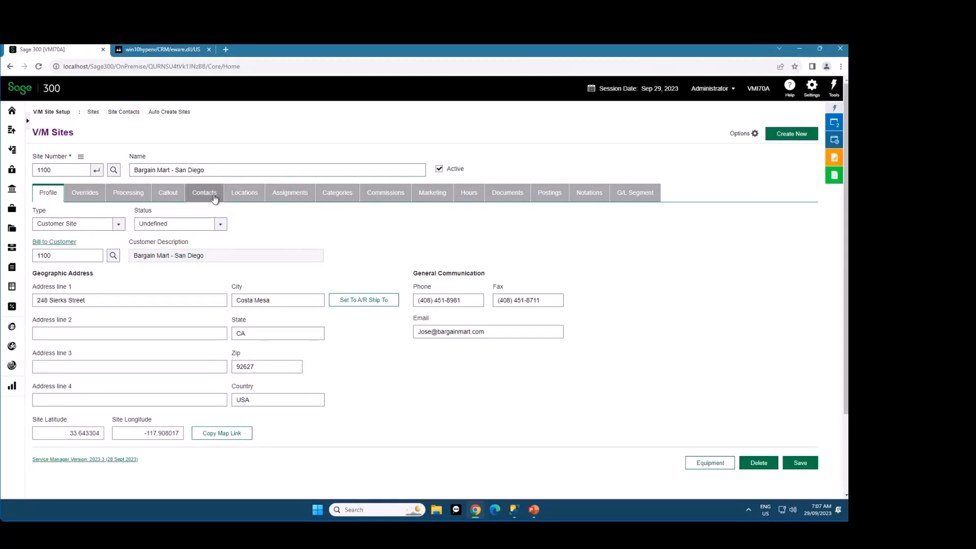
pyautogui.moveTo(258, 198); pyautogui.dragTo(58, 192)
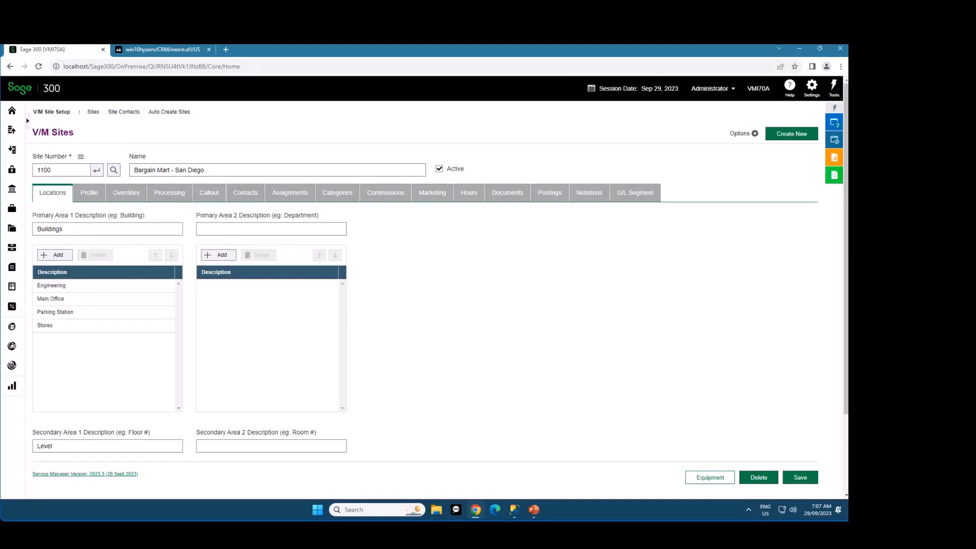
# Close the V/M Sites and V/M Equipment windows, then reopen V/M Sites with site 1100
pyautogui.click(834, 123)
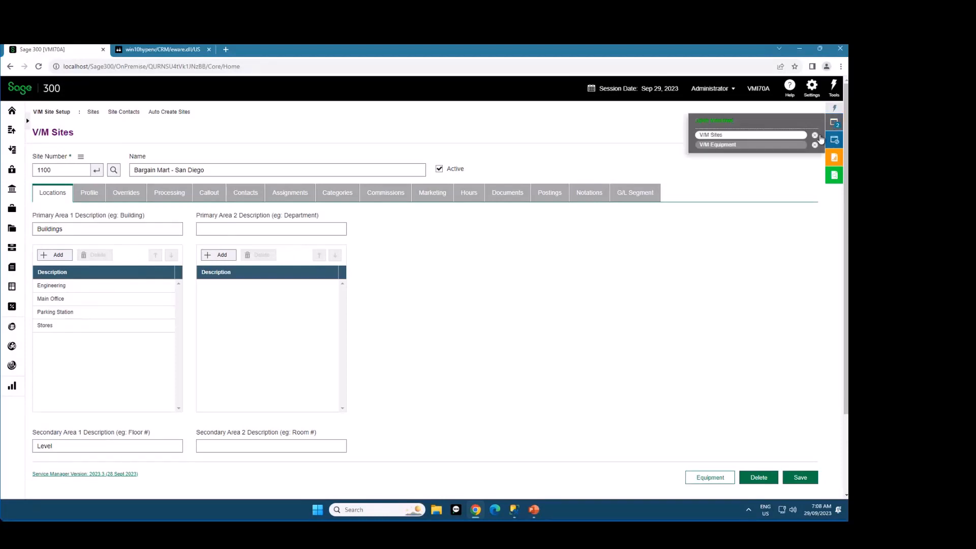
pyautogui.click(815, 136)
pyautogui.click(814, 136)
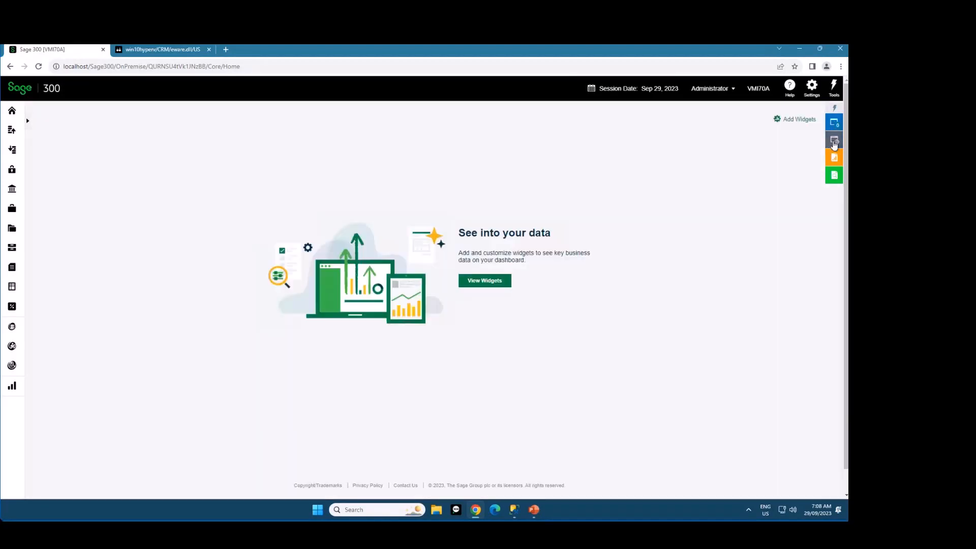
pyautogui.click(721, 222)
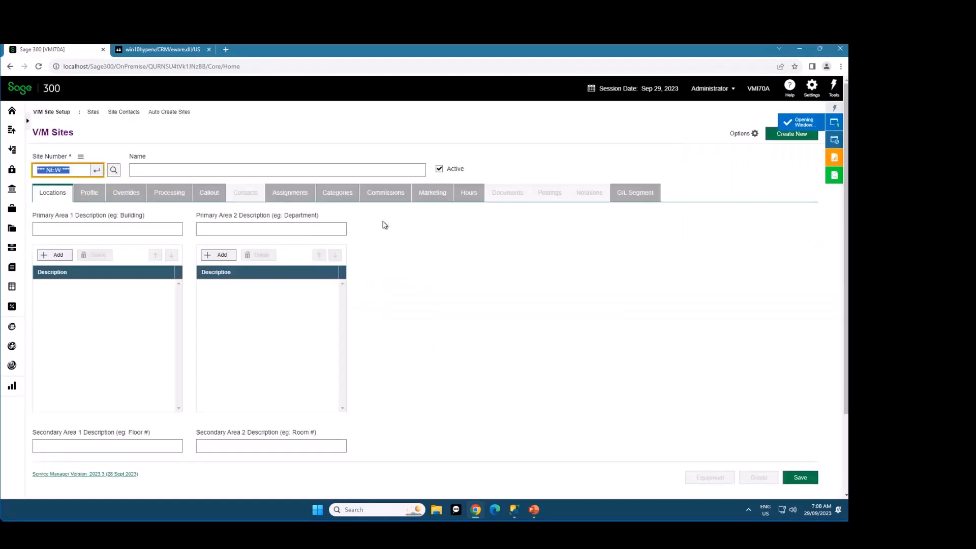
pyautogui.write('1100')
pyautogui.press('Tab')
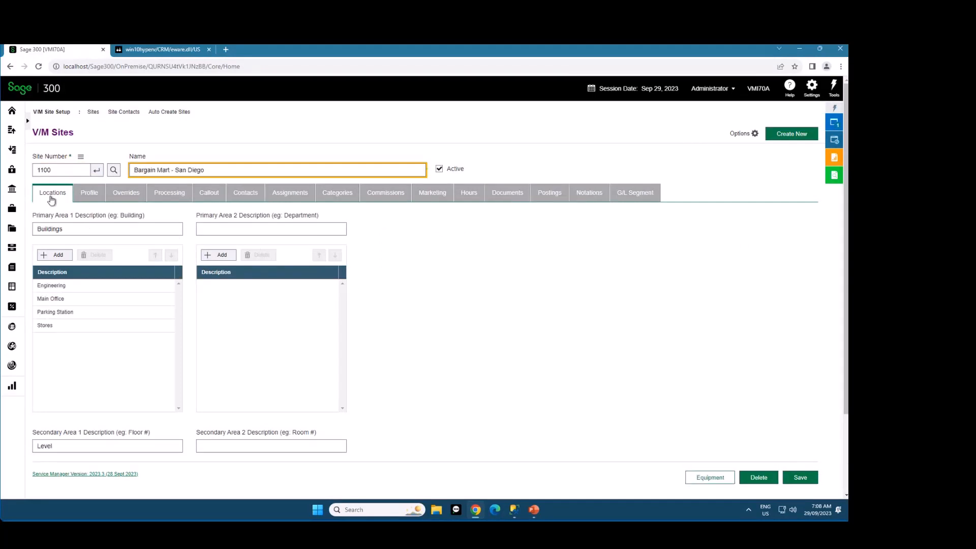
# Reorder the site tabs to Profile, Processing, Overrides, Locations
pyautogui.moveTo(51, 198); pyautogui.dragTo(167, 193)
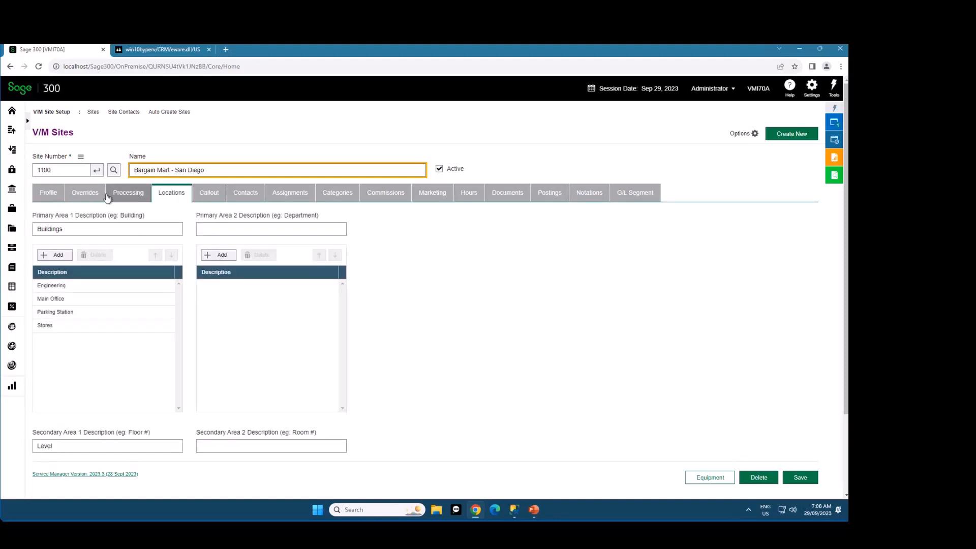
pyautogui.moveTo(108, 198); pyautogui.dragTo(82, 198)
pyautogui.click(65, 199)
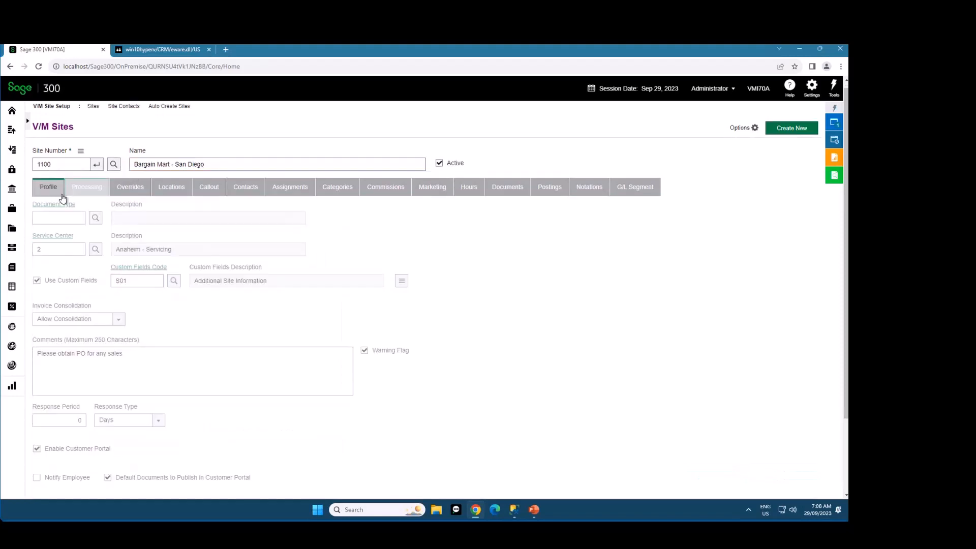
# Look through the site's Processing, Overrides, Locations and Profile pages in their rearranged order
pyautogui.click(97, 189)
pyautogui.click(130, 187)
pyautogui.click(167, 188)
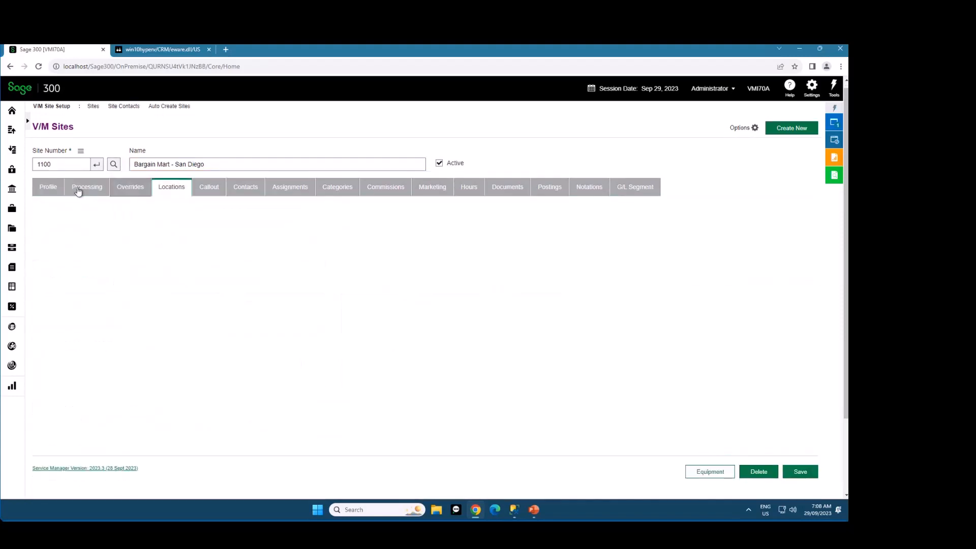
pyautogui.click(46, 188)
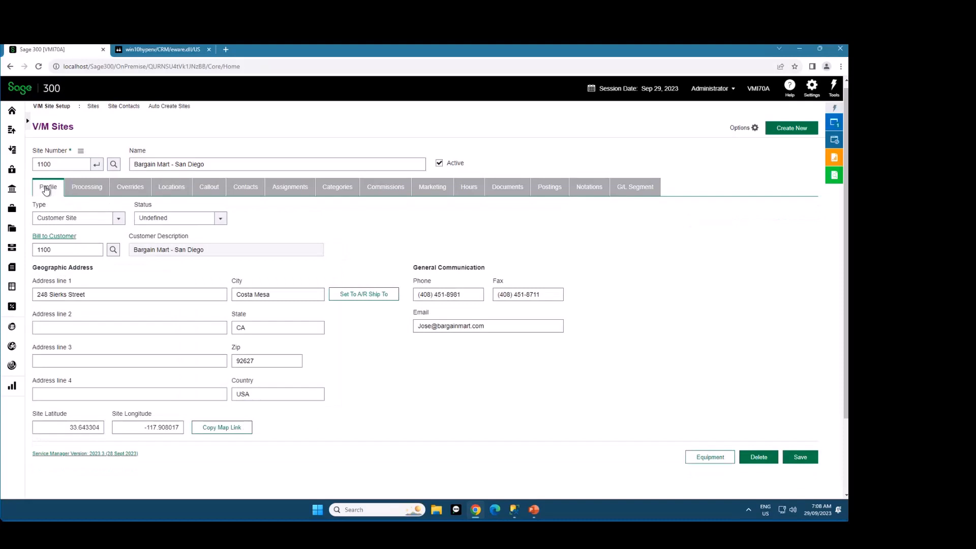
pyautogui.click(175, 189)
# Start a blank new site record and place the cursor in its Bill to Customer field
pyautogui.click(791, 128)
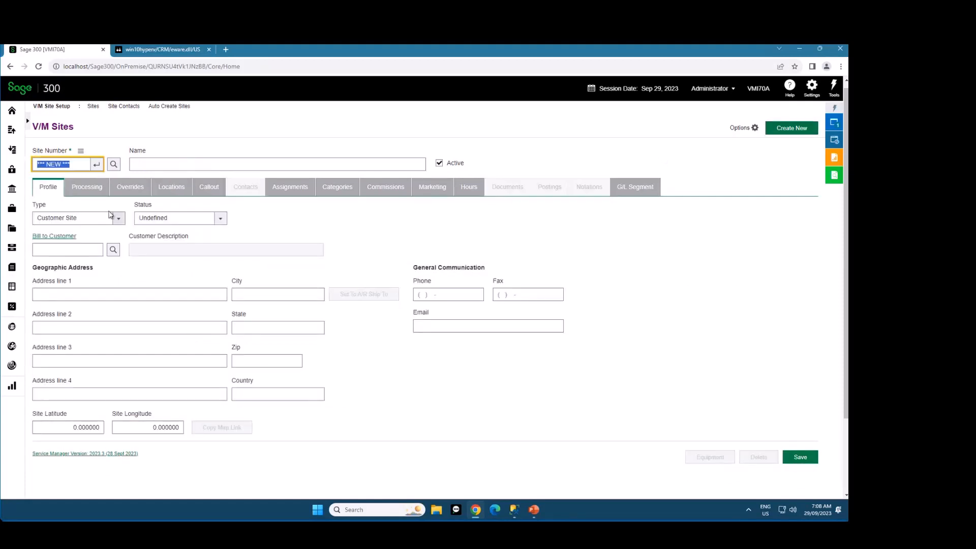
pyautogui.click(63, 250)
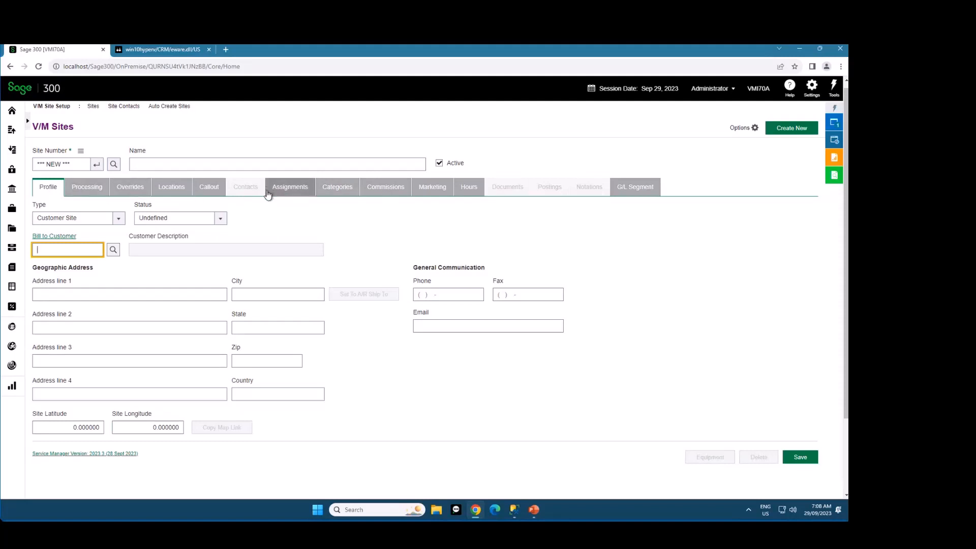
pyautogui.click(342, 224)
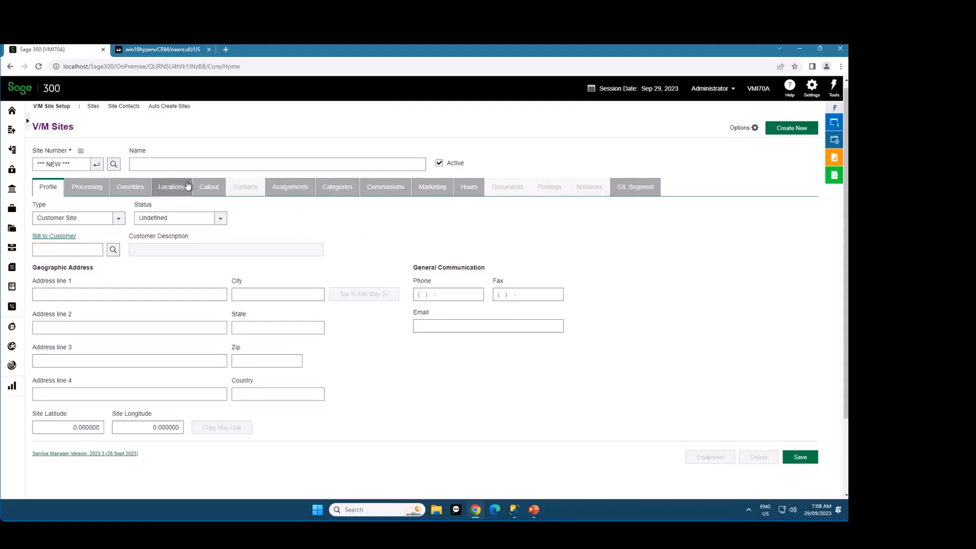
# Load site 1100 again and show its Documents page with the list of open jobs
pyautogui.scroll(1, 84, 171)
pyautogui.click(78, 169)
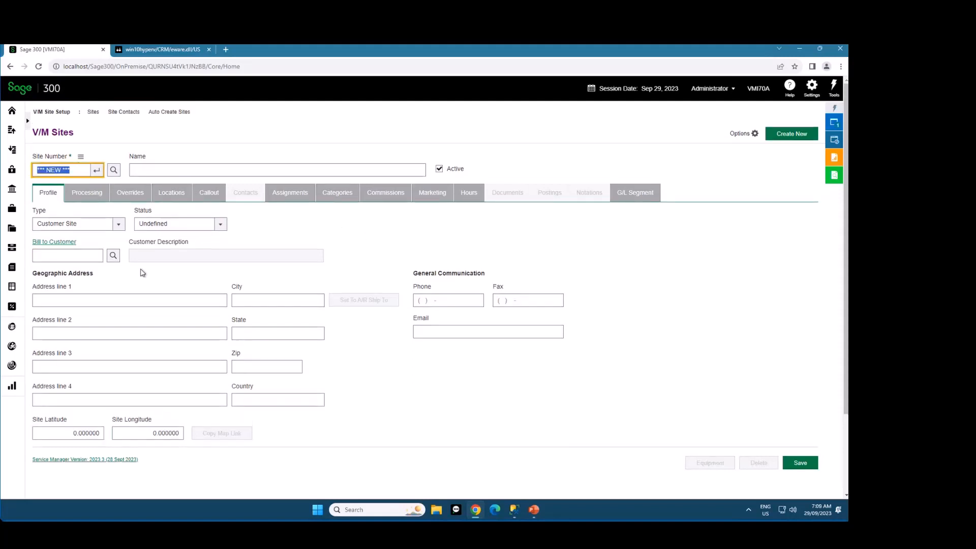
pyautogui.write('1100')
pyautogui.press('Tab')
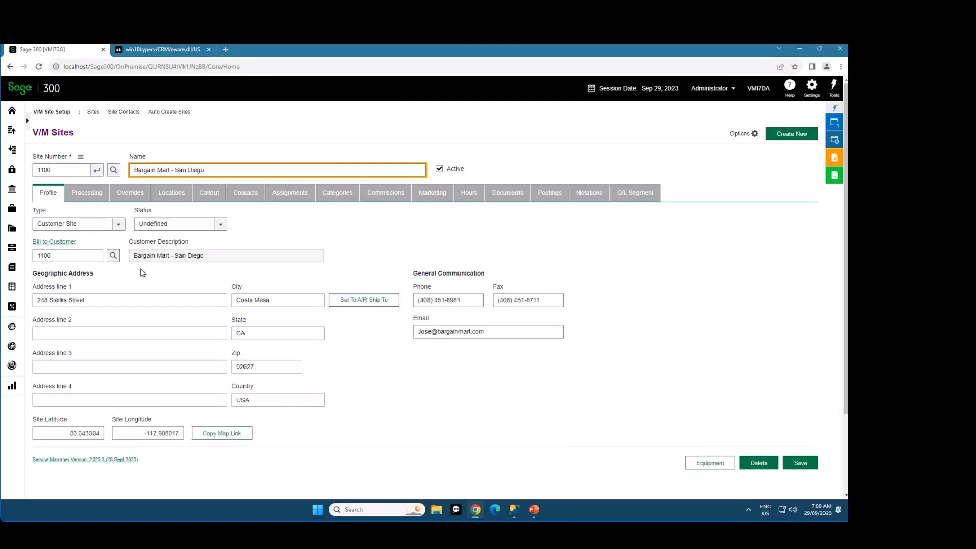
pyautogui.click(510, 193)
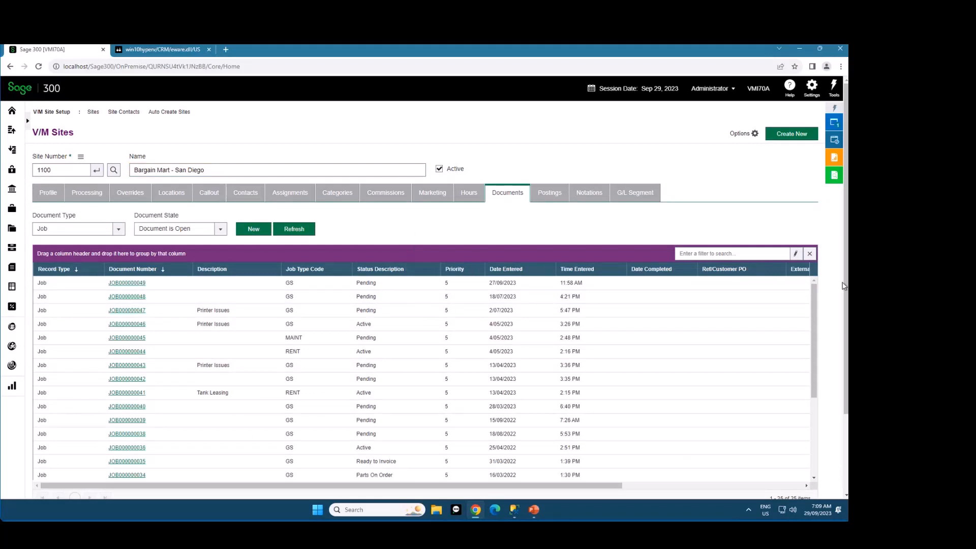
pyautogui.moveTo(846, 274); pyautogui.dragTo(847, 302)
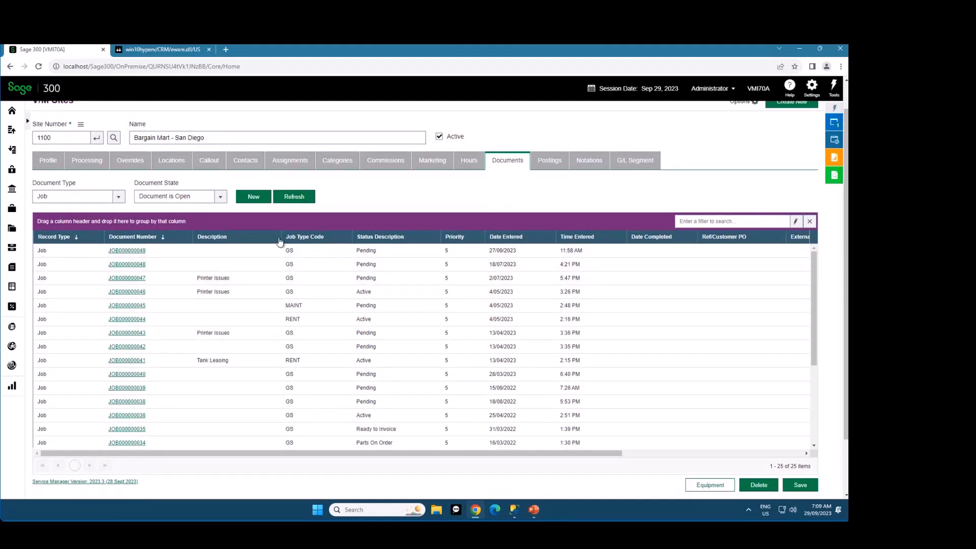
# Move the Job Type Code column ahead of Description and try sorting by several columns, ending with Document Number ascending
pyautogui.moveTo(281, 237); pyautogui.dragTo(201, 238)
pyautogui.click(247, 238)
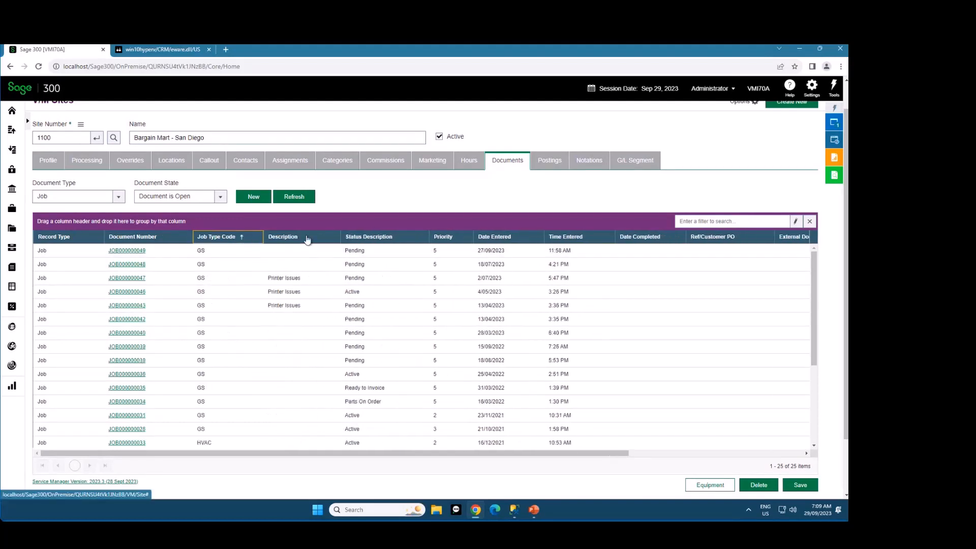
pyautogui.click(308, 238)
pyautogui.click(302, 236)
pyautogui.click(235, 239)
pyautogui.click(162, 238)
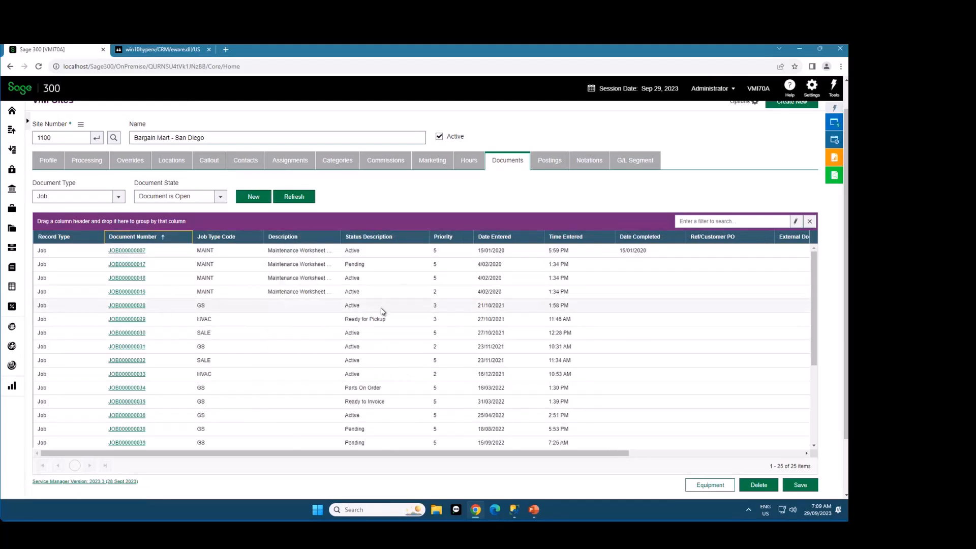
# Check the column options on Status Description without choosing any, and group the documents by Job Type Code
pyautogui.rightClick(414, 241)
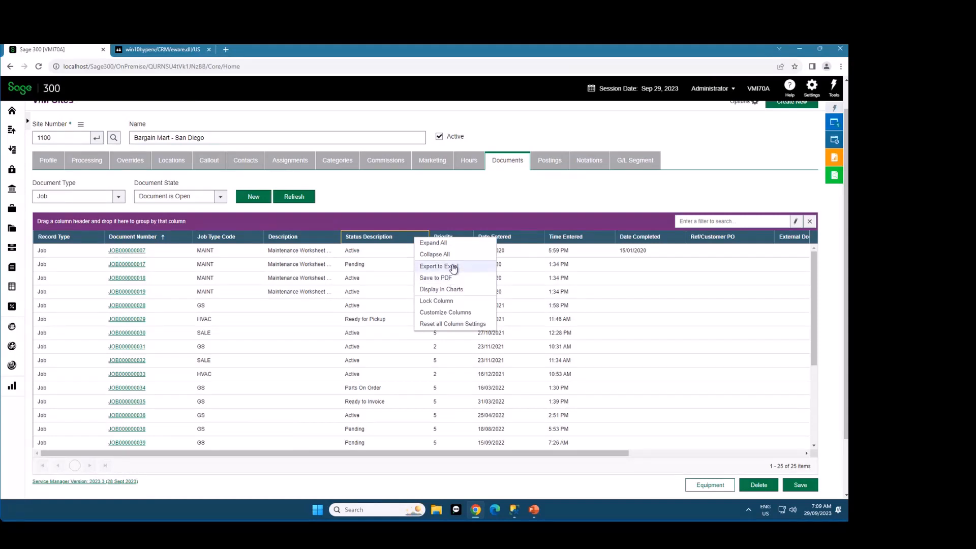
pyautogui.click(452, 190)
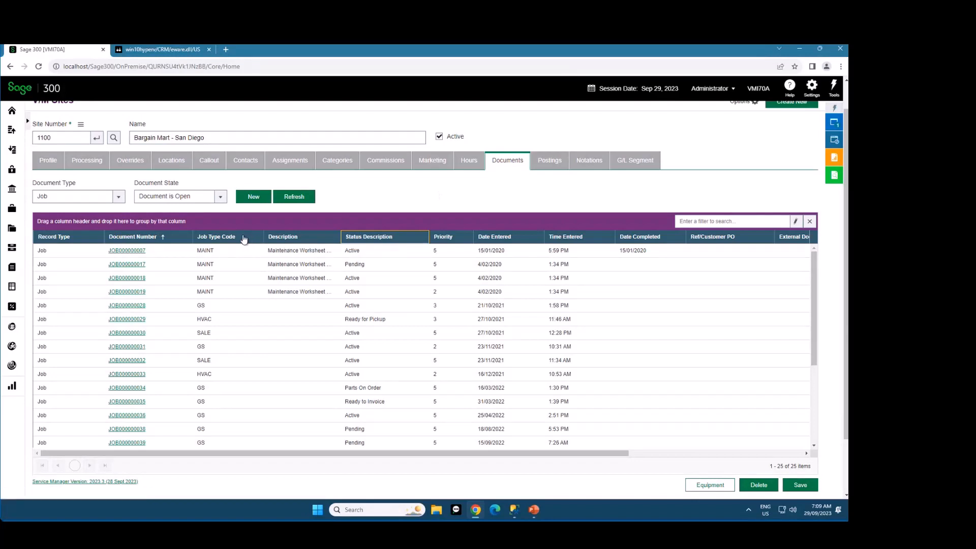
pyautogui.moveTo(244, 239); pyautogui.dragTo(233, 223)
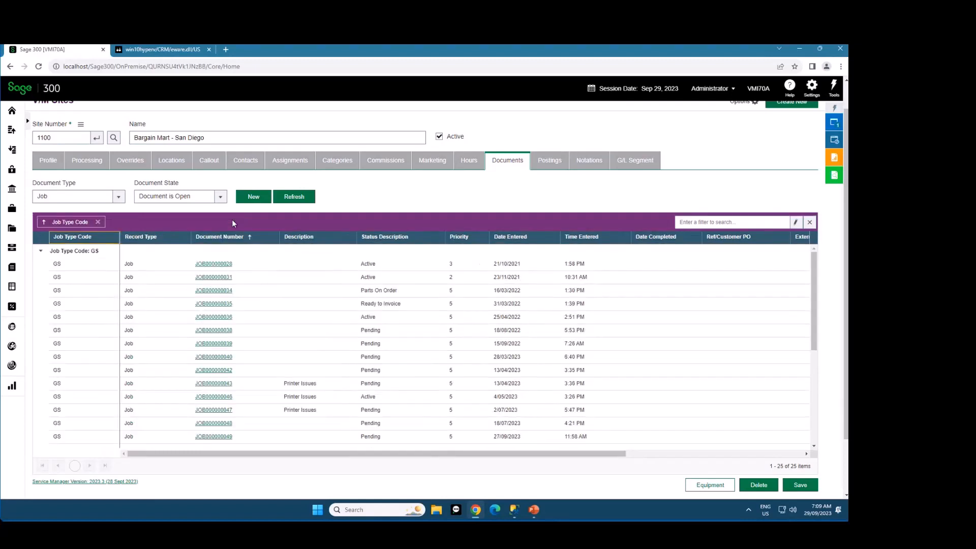
# Collapse all five job type groups one at a time, then expand RENT, MAINT, HVAC and GS again
pyautogui.click(41, 252)
pyautogui.click(41, 265)
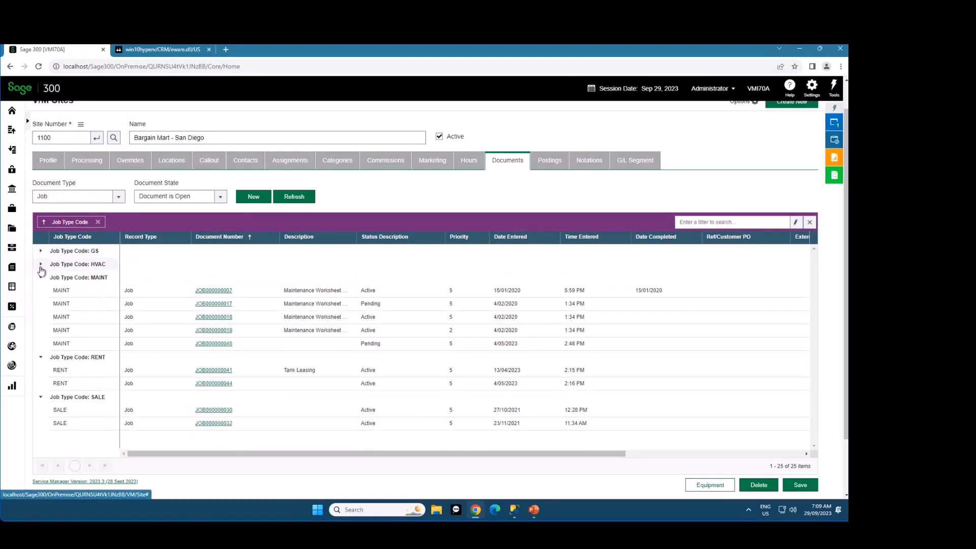
pyautogui.click(41, 277)
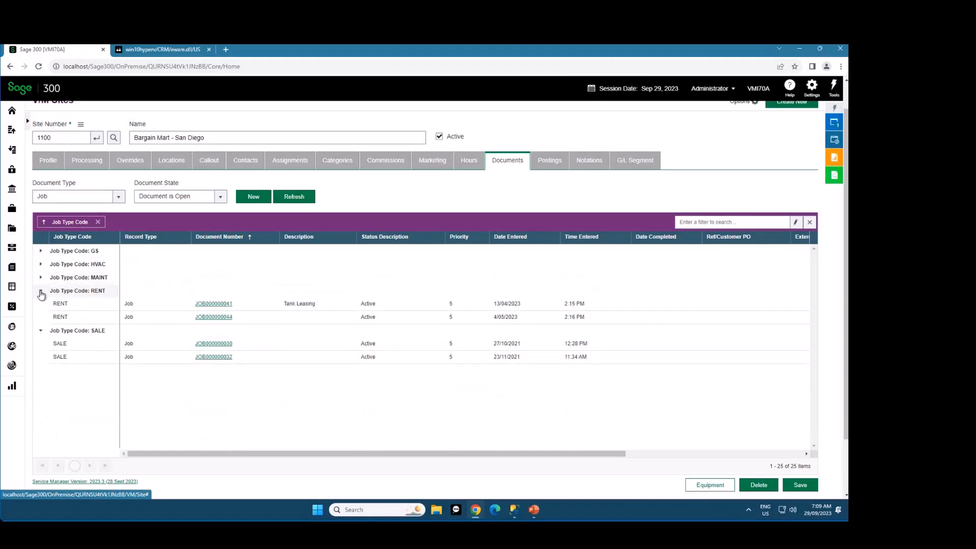
pyautogui.click(41, 293)
pyautogui.click(41, 304)
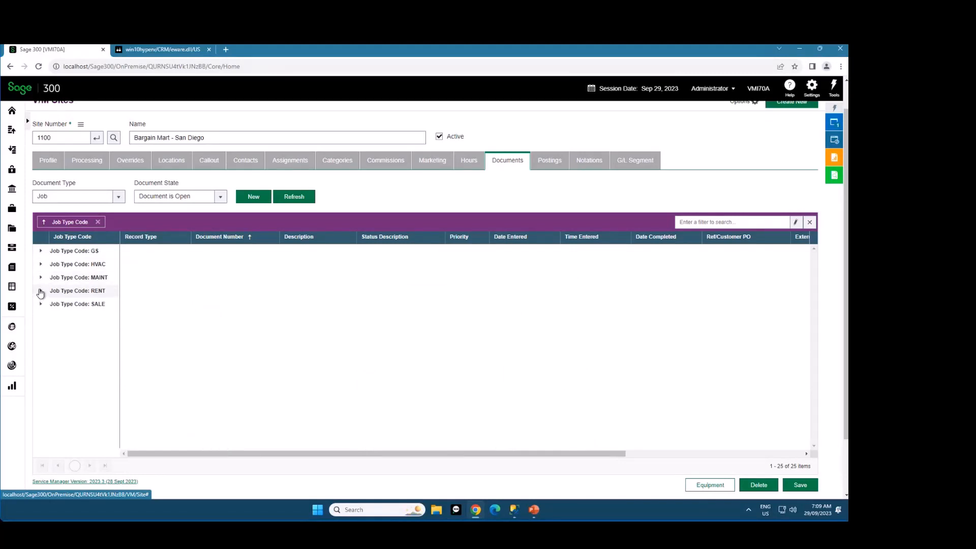
pyautogui.click(40, 290)
pyautogui.click(41, 277)
pyautogui.click(41, 265)
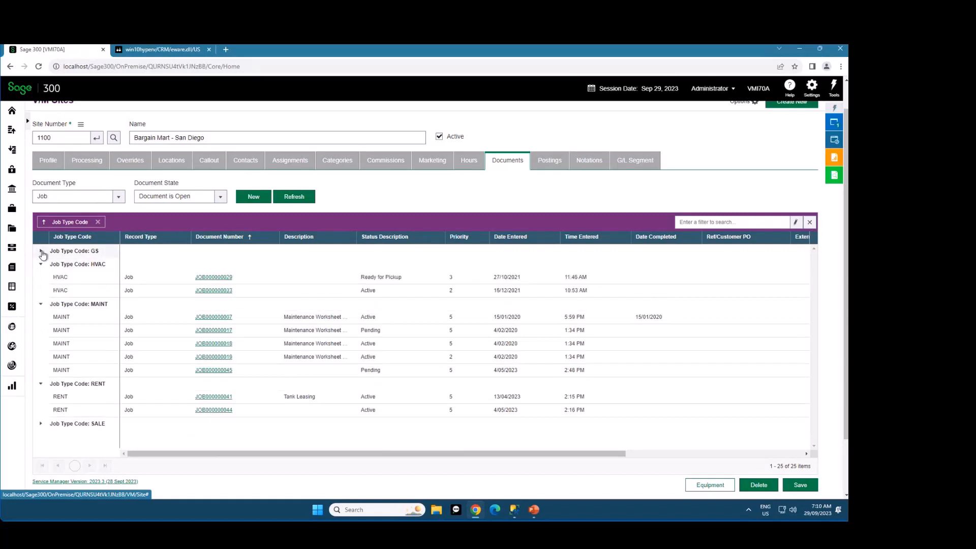
pyautogui.click(41, 251)
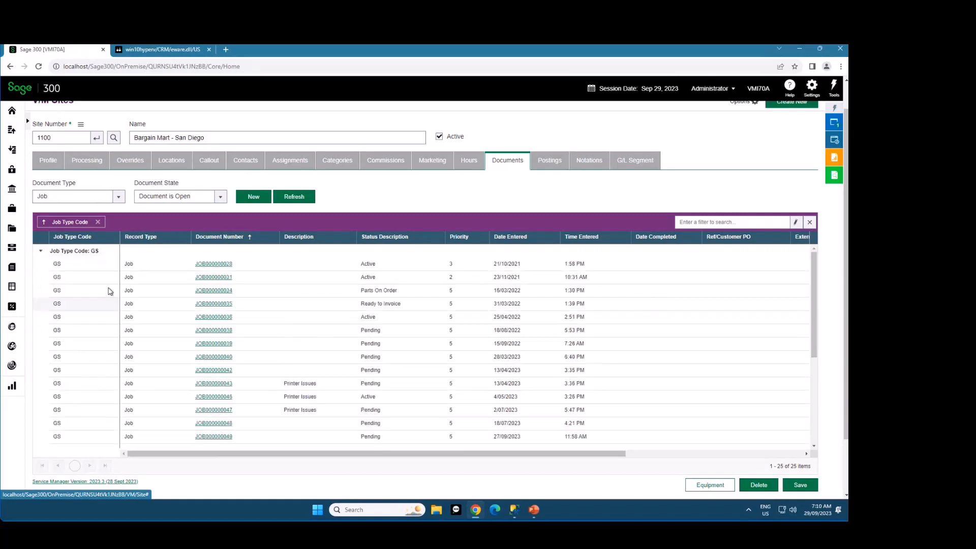
# Collapse all job type groups at once with Collapse All, then reopen them with Expand All
pyautogui.rightClick(229, 238)
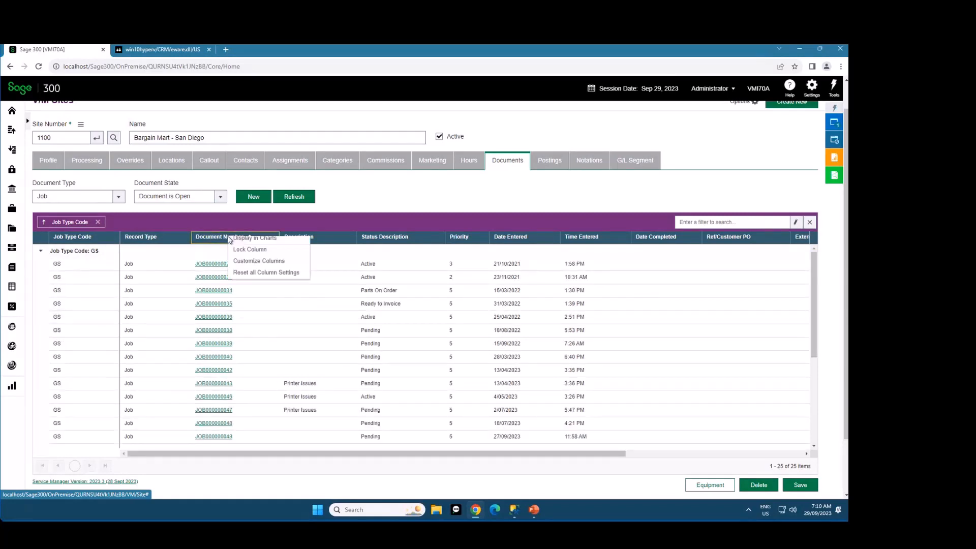
pyautogui.click(419, 191)
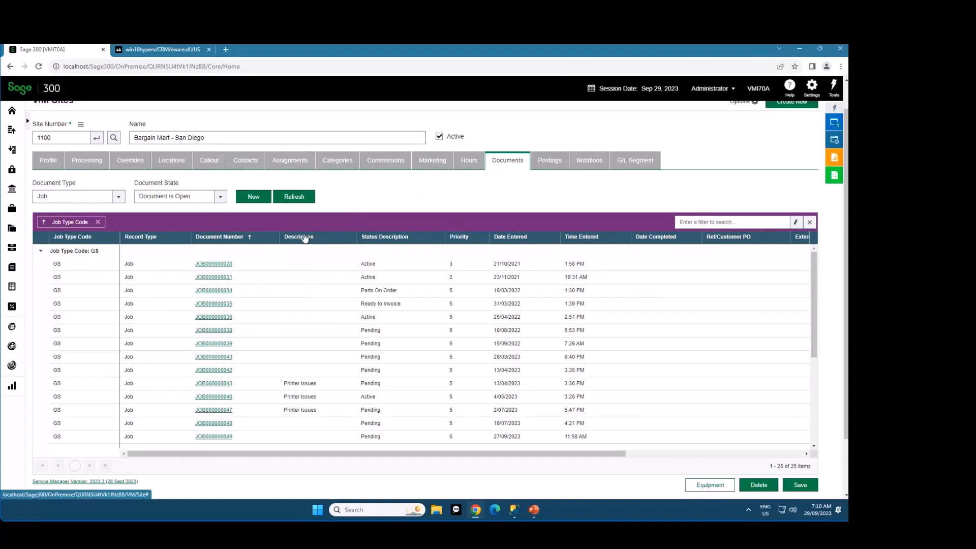
pyautogui.rightClick(337, 239)
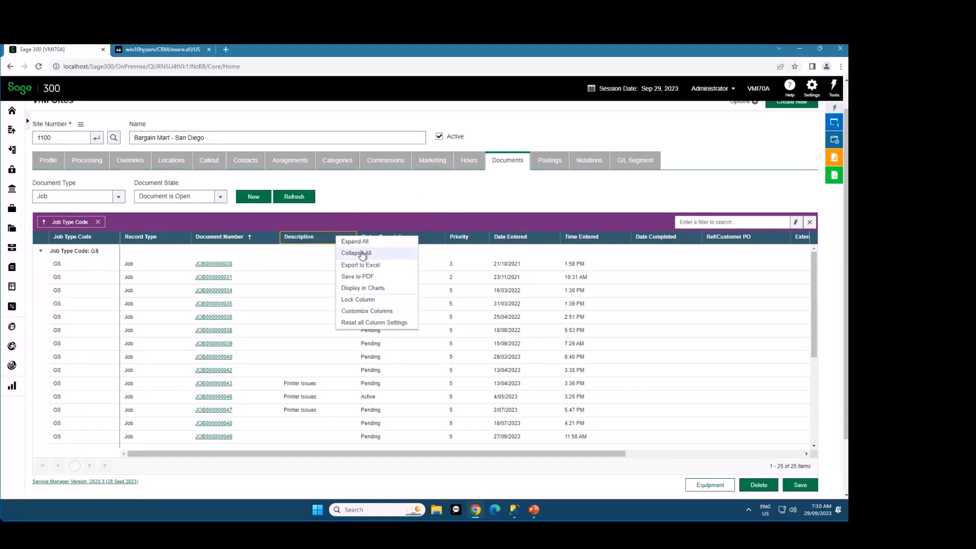
pyautogui.click(360, 253)
pyautogui.rightClick(331, 239)
pyautogui.click(343, 246)
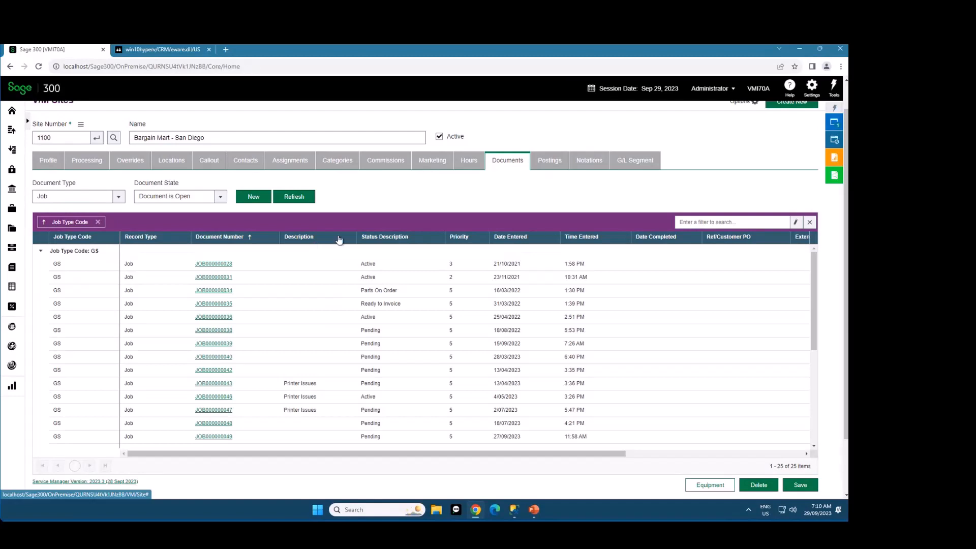
# Add Status Description as a second grouping level under Job Type Code and collapse all groups
pyautogui.moveTo(377, 237); pyautogui.dragTo(365, 225)
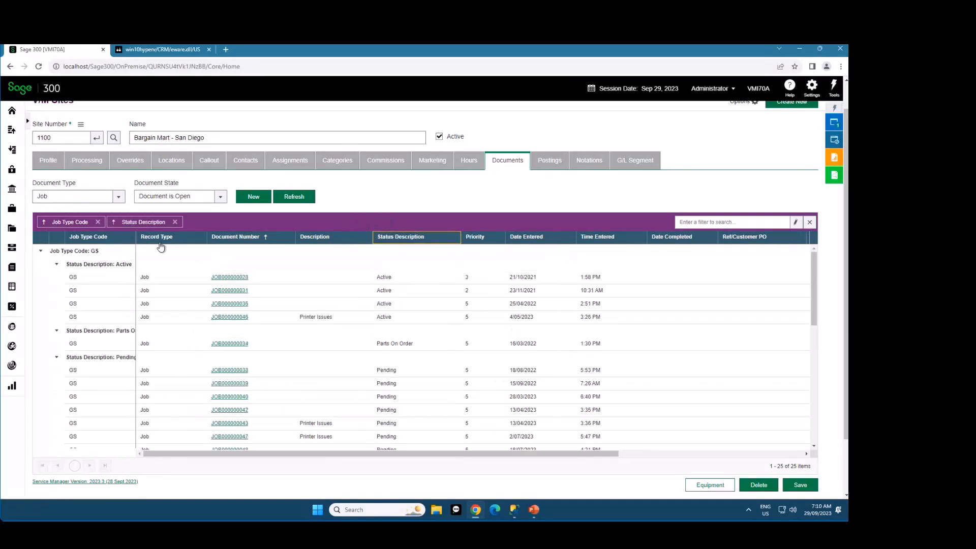
pyautogui.rightClick(177, 239)
pyautogui.click(196, 255)
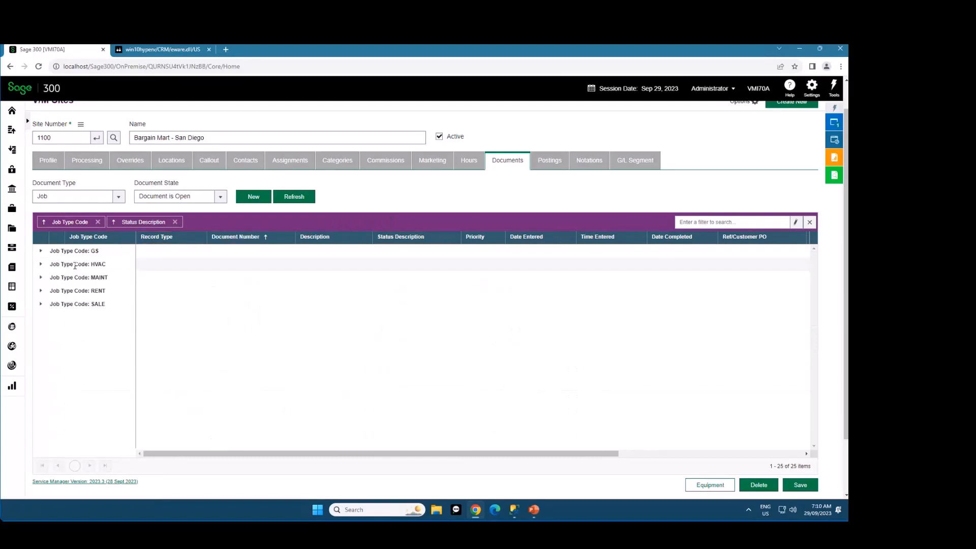
# Expand the GS group, widen the Job Type Code column, and inspect the Active, Parts On Order and Pending subgroups in turn
pyautogui.click(41, 253)
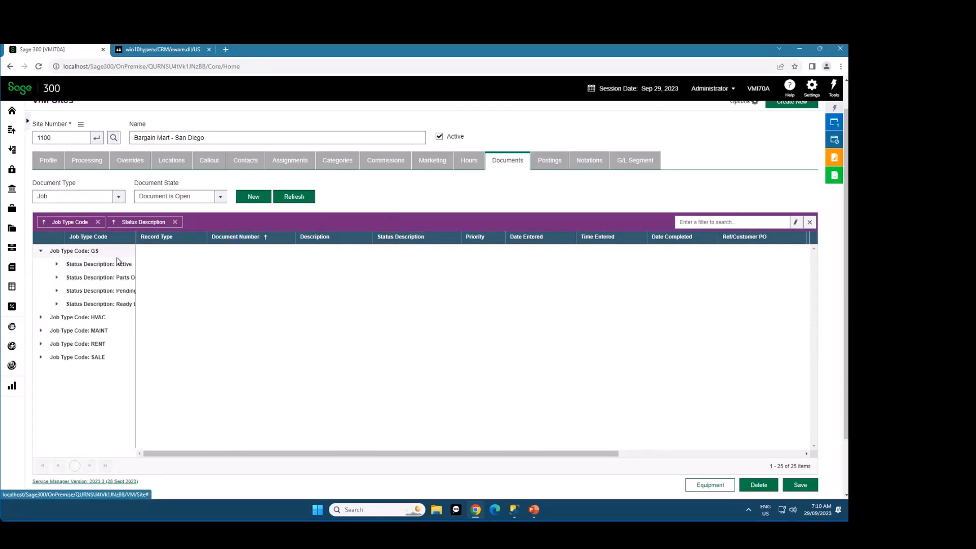
pyautogui.moveTo(171, 237); pyautogui.dragTo(171, 238)
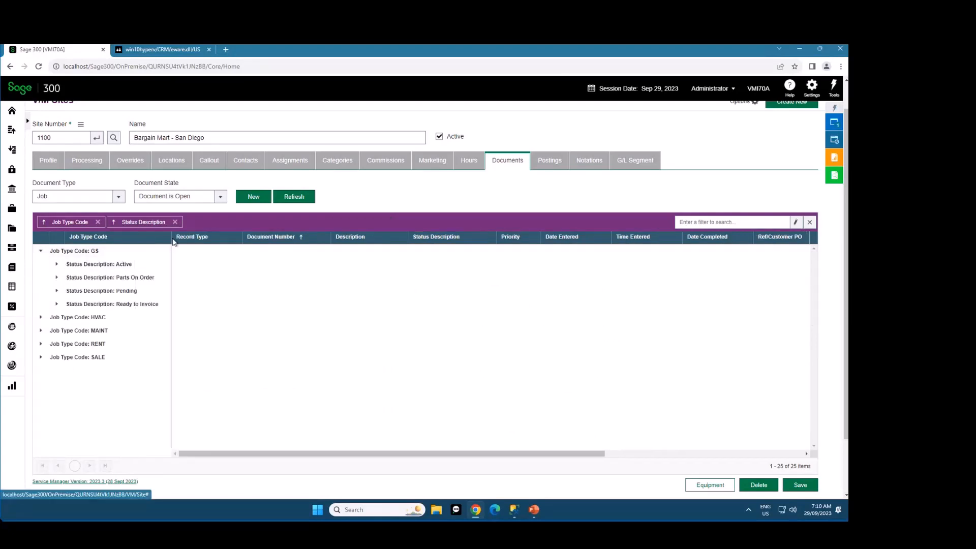
pyautogui.click(57, 265)
pyautogui.click(57, 265)
pyautogui.click(57, 277)
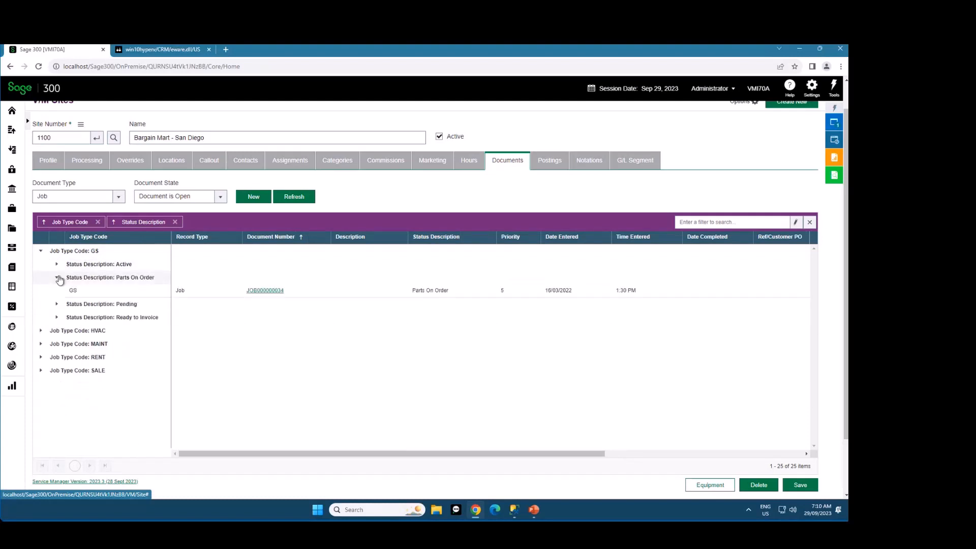
pyautogui.click(58, 278)
pyautogui.click(57, 290)
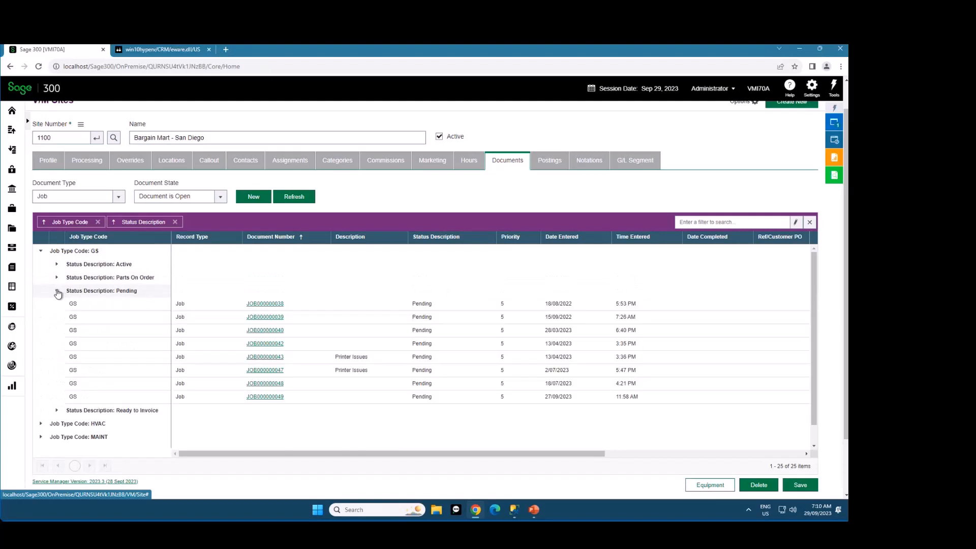
pyautogui.click(57, 291)
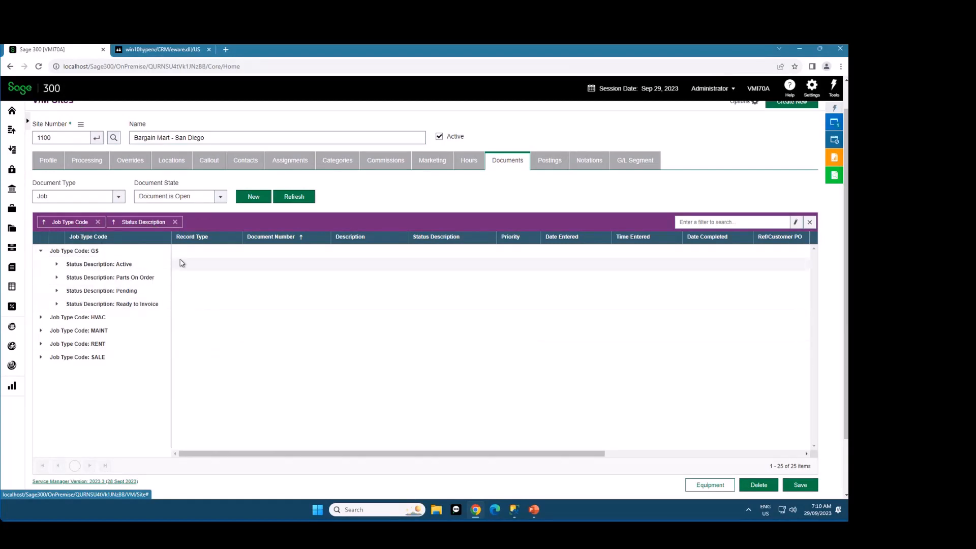
# Remove the Status Description and Job Type Code groupings from the documents list, and lock the Document Number column
pyautogui.click(175, 222)
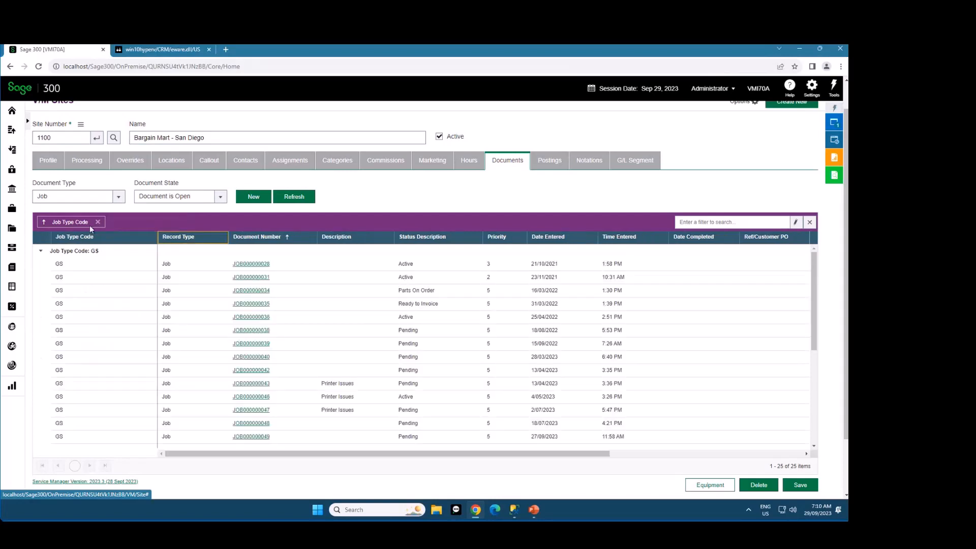
pyautogui.click(98, 222)
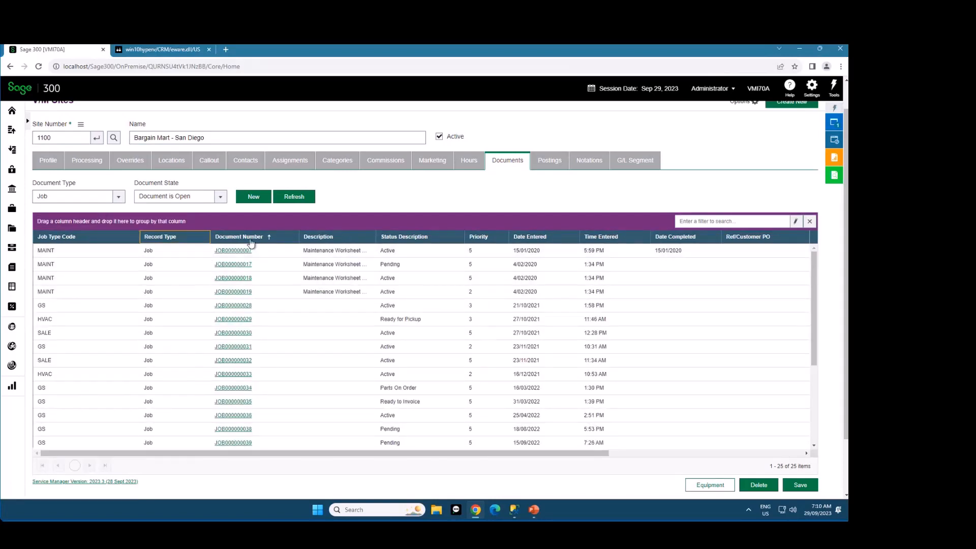
pyautogui.rightClick(283, 240)
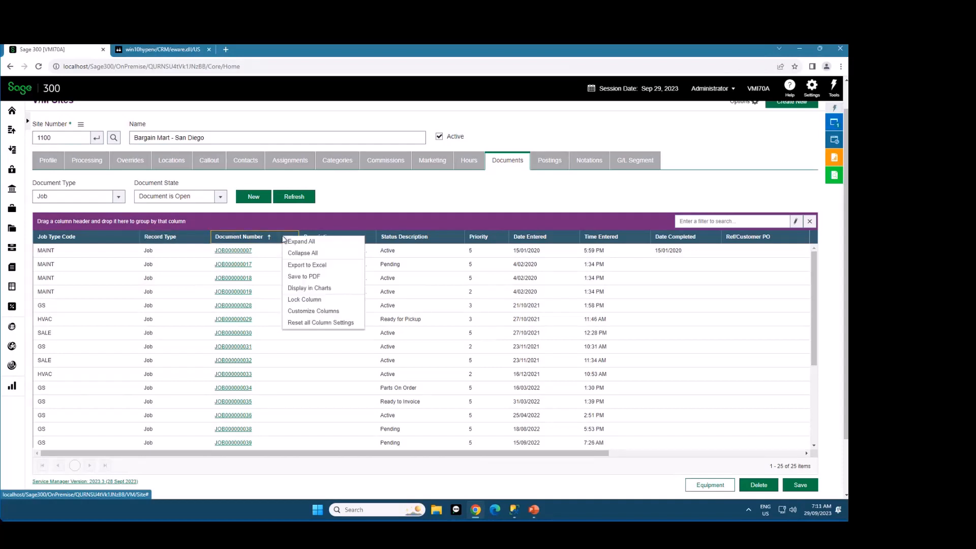
pyautogui.click(303, 300)
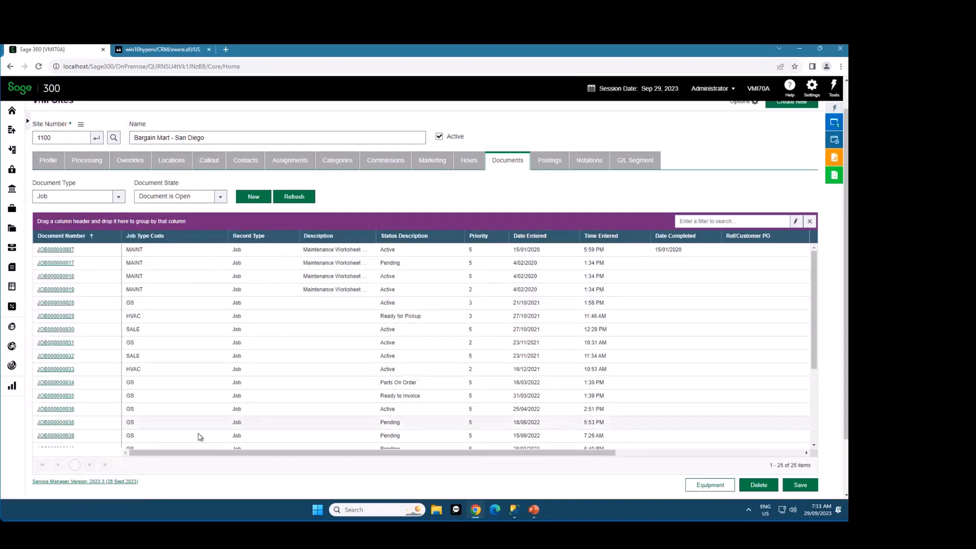
pyautogui.moveTo(177, 455); pyautogui.dragTo(407, 459)
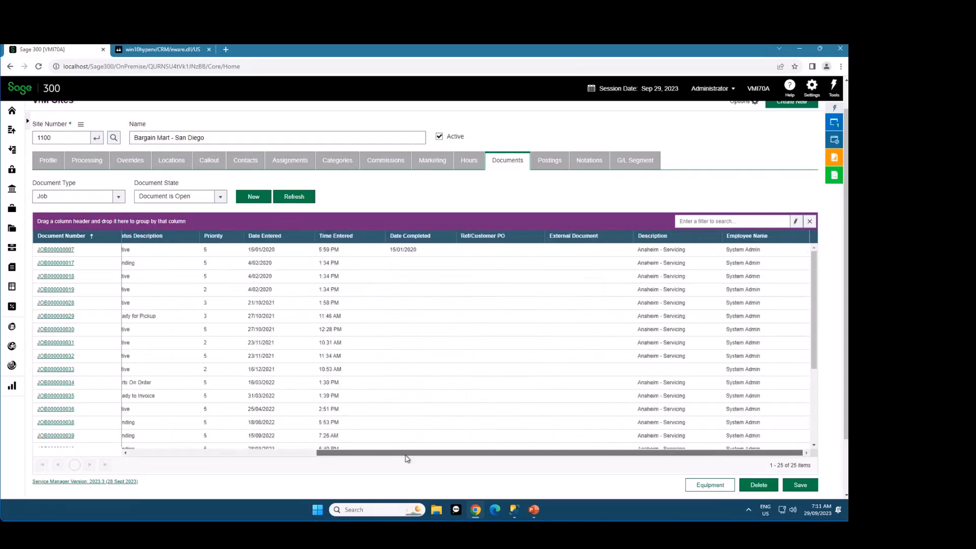
pyautogui.moveTo(340, 457); pyautogui.dragTo(167, 457)
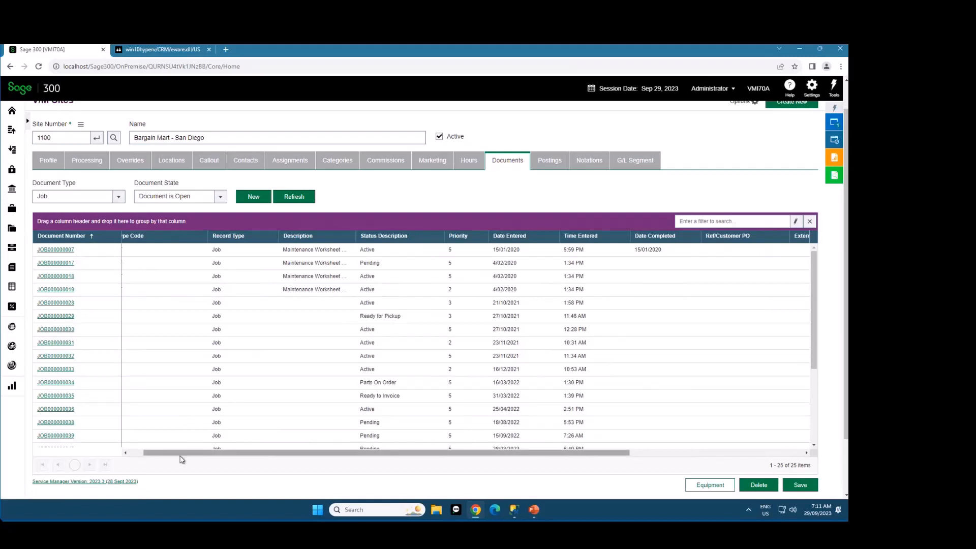
pyautogui.moveTo(182, 457); pyautogui.dragTo(134, 457)
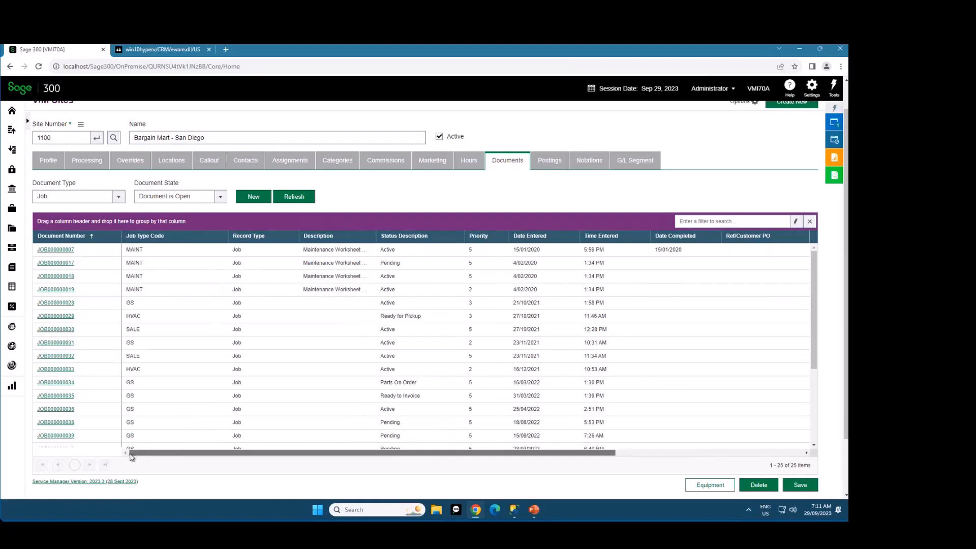
# Lock the Status Description column, and release the locked columns by moving Status Description and Document Number behind Job Type Code
pyautogui.click(435, 236)
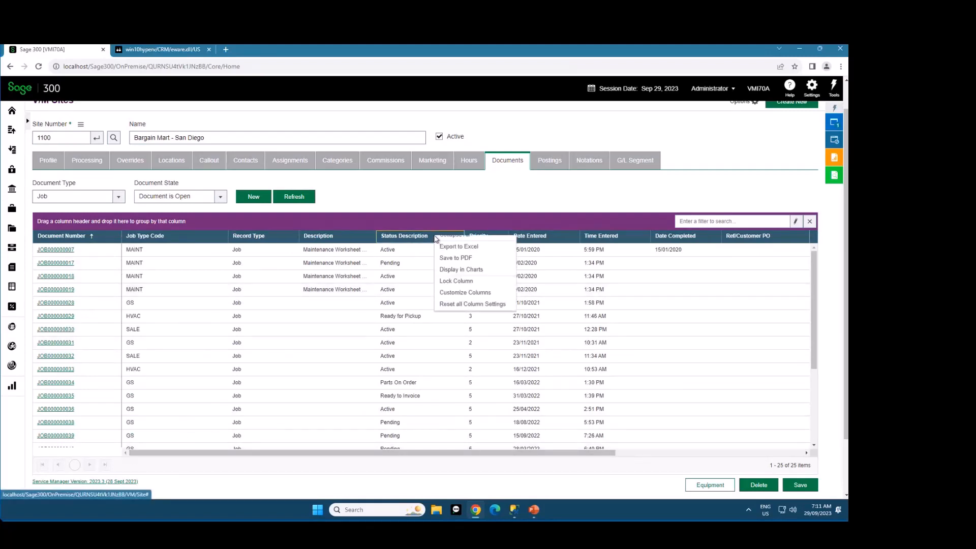
pyautogui.click(453, 299)
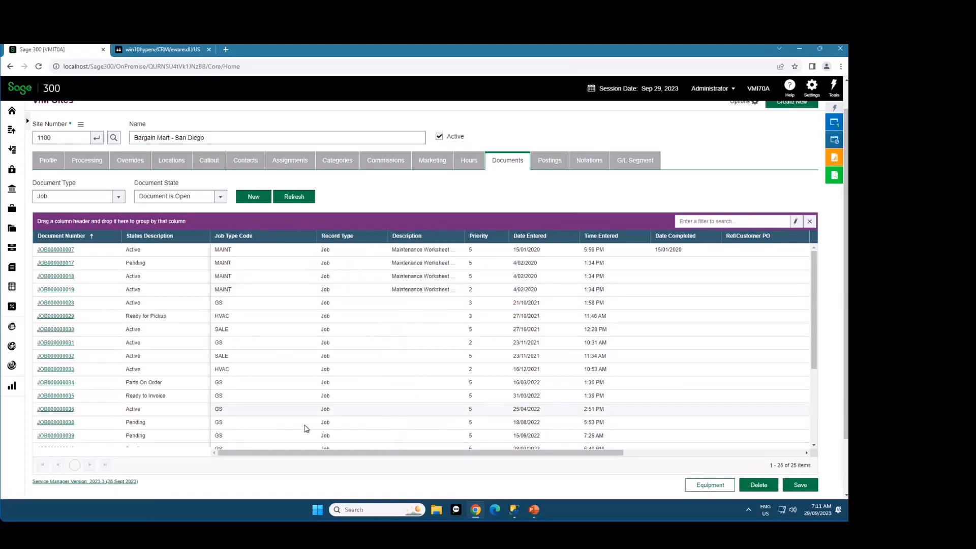
pyautogui.moveTo(300, 449); pyautogui.dragTo(186, 426)
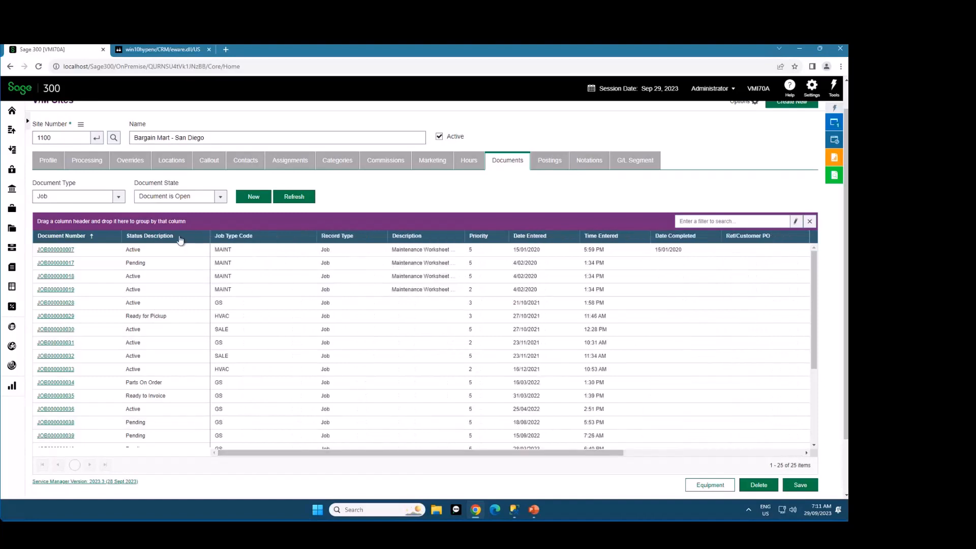
pyautogui.moveTo(173, 235); pyautogui.dragTo(297, 240)
pyautogui.moveTo(97, 242); pyautogui.dragTo(262, 239)
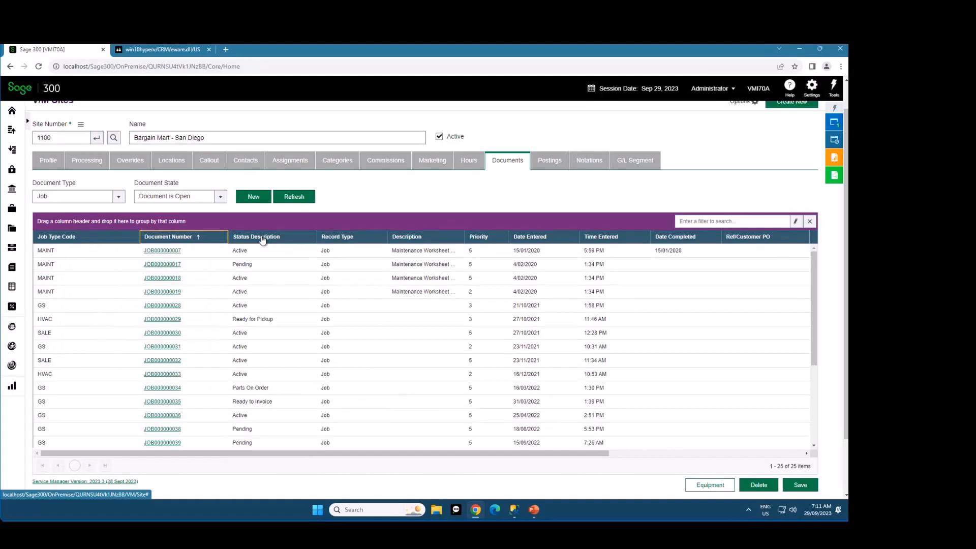
# Lock the Document Number column again to return it to the front of the grid, and unlock it
pyautogui.rightClick(209, 238)
pyautogui.click(235, 300)
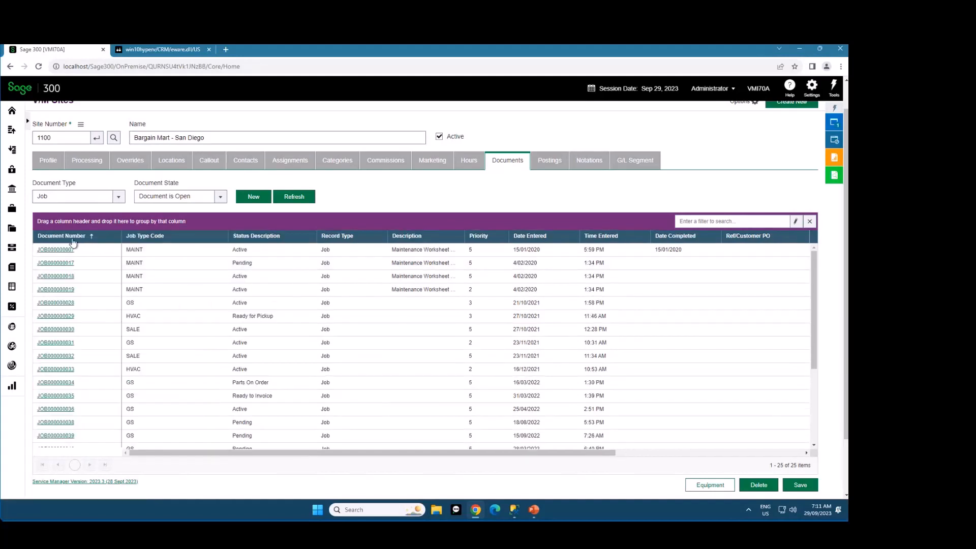
pyautogui.rightClick(101, 239)
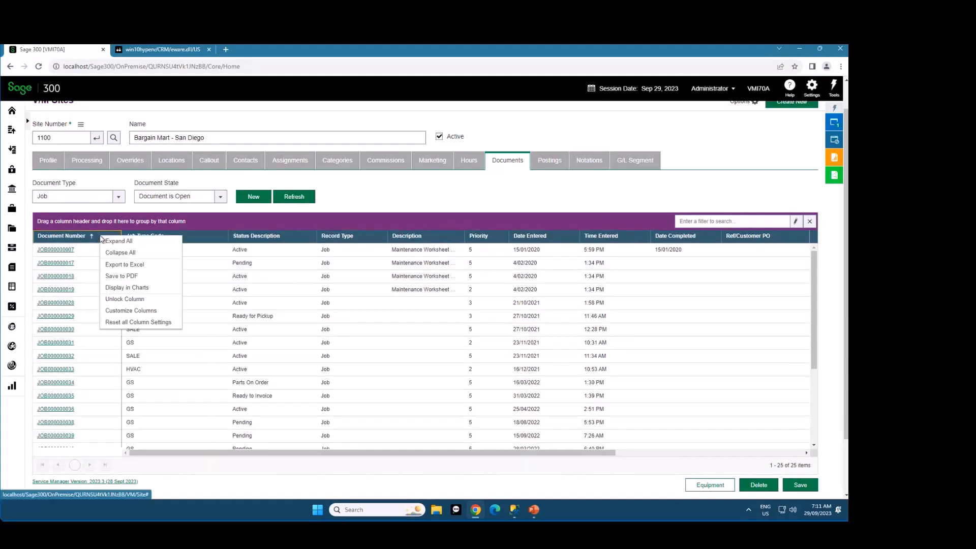
pyautogui.click(151, 300)
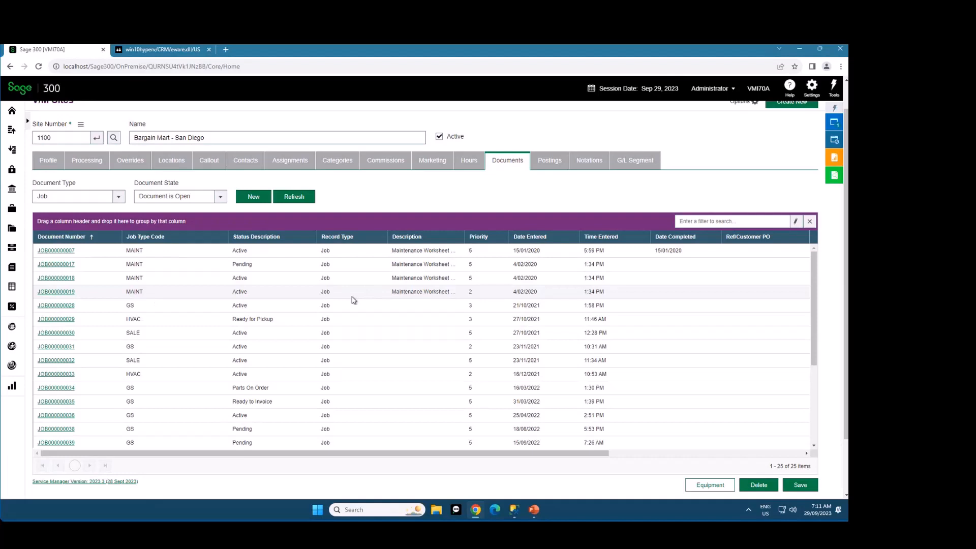
# Filter the documents grid for "pick", highlight the matching text in Status Description, and clear the filter
pyautogui.click(707, 221)
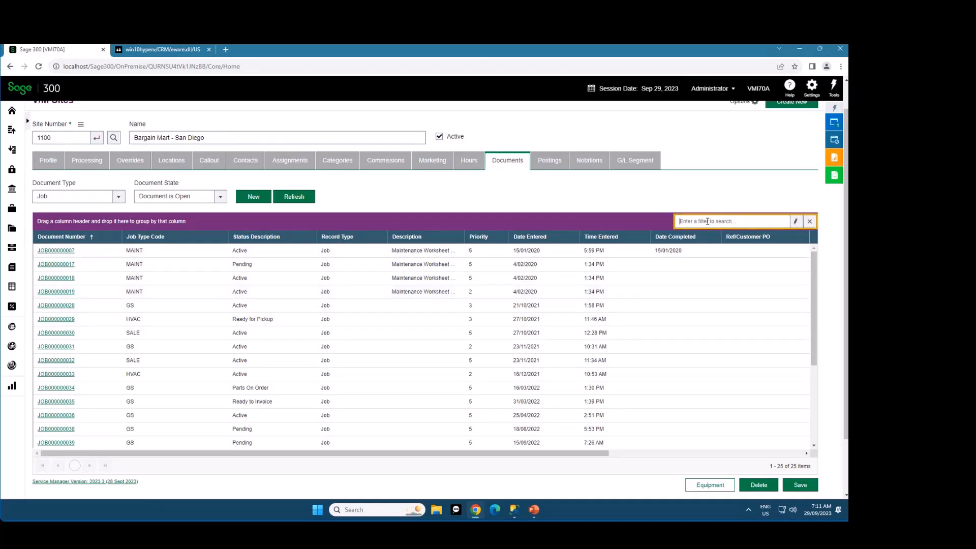
pyautogui.write('pick')
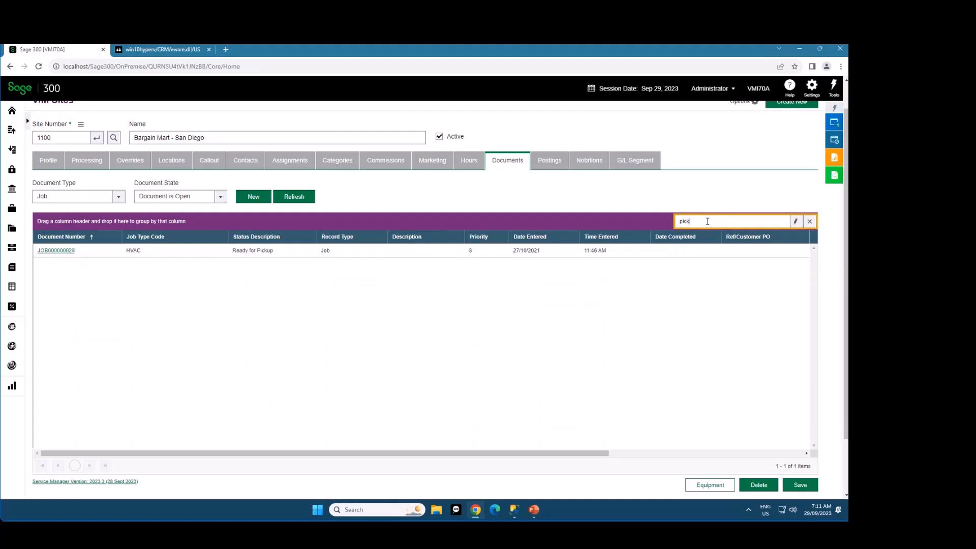
pyautogui.moveTo(273, 252); pyautogui.dragTo(257, 251)
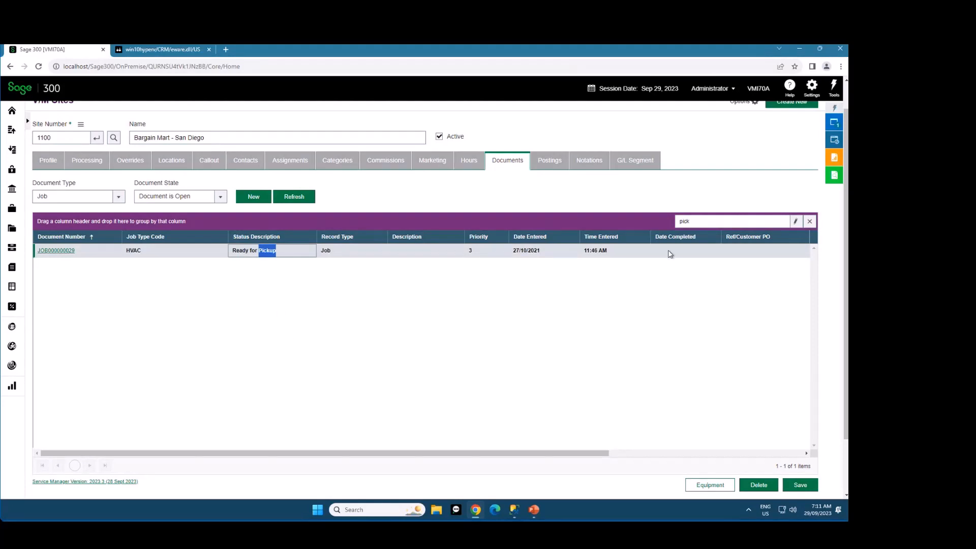
pyautogui.doubleClick(704, 219)
pyautogui.moveTo(542, 453); pyautogui.dragTo(517, 462)
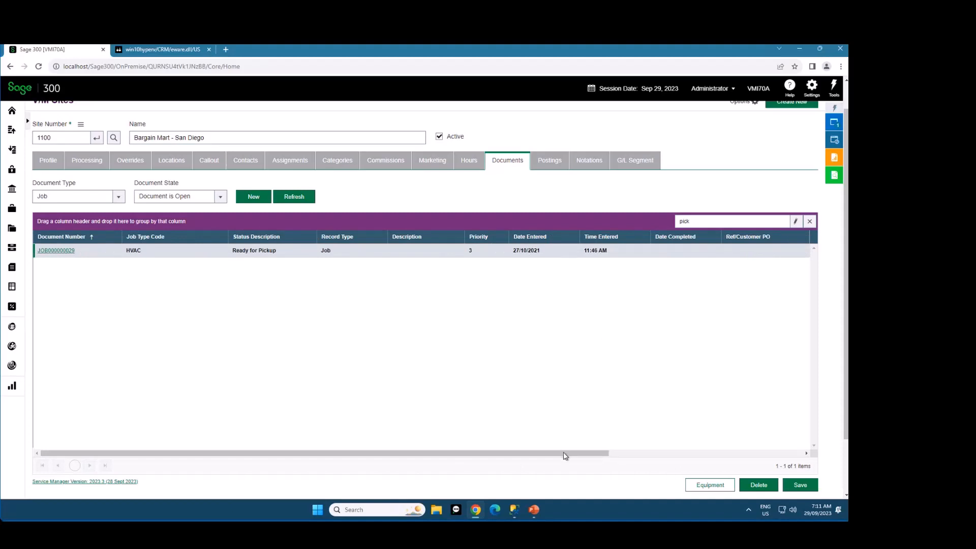
pyautogui.moveTo(566, 453); pyautogui.dragTo(488, 451)
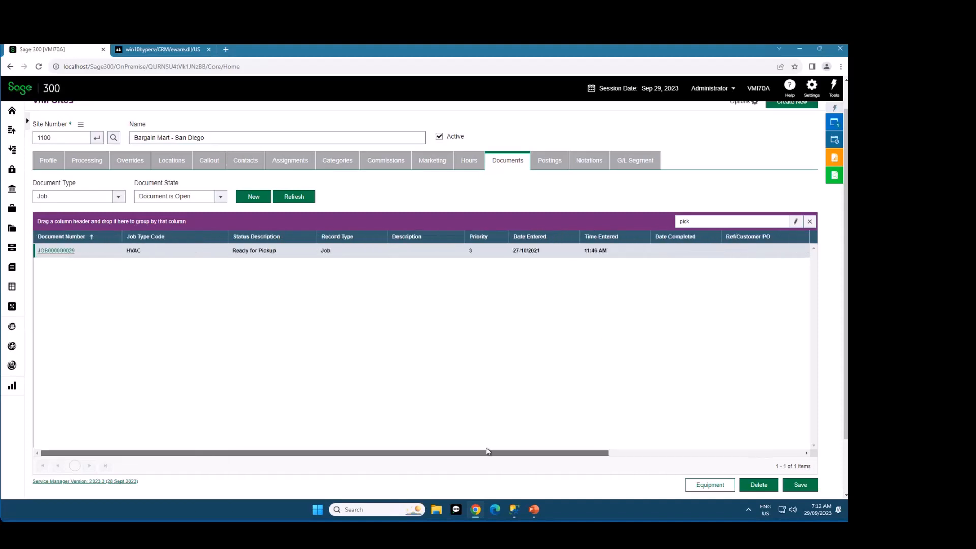
pyautogui.click(811, 223)
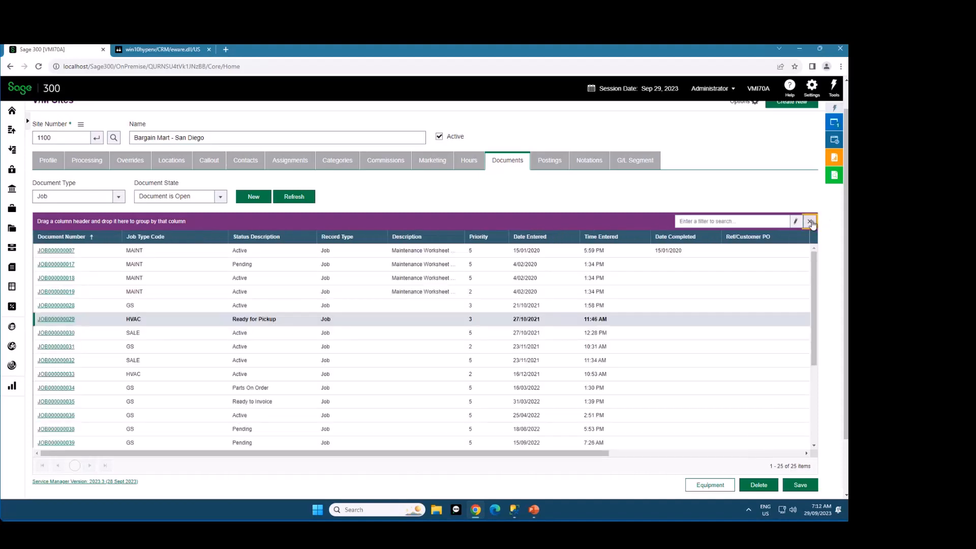
# Filter the documents grid for "main", widen the Description column, and highlight matching text in Description and Job Type Code
pyautogui.click(710, 221)
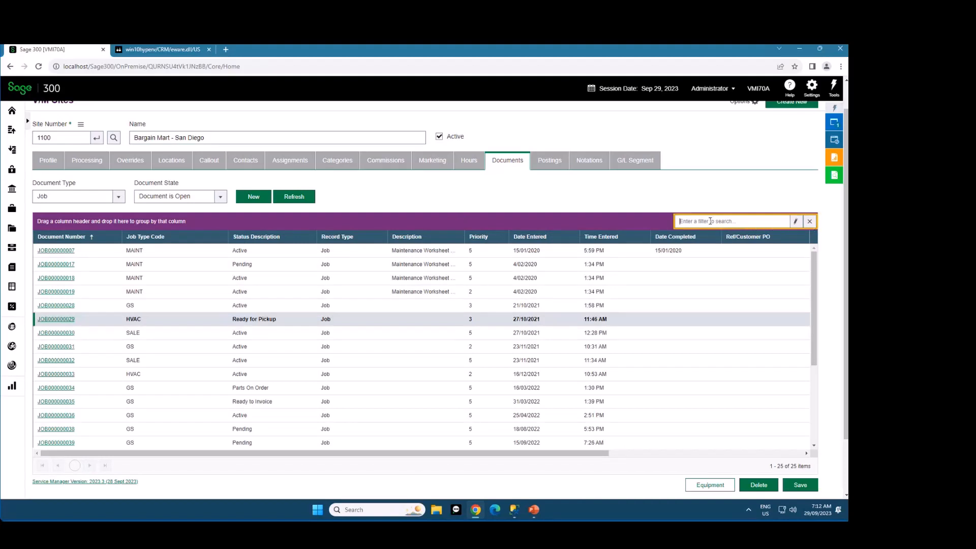
pyautogui.write('main')
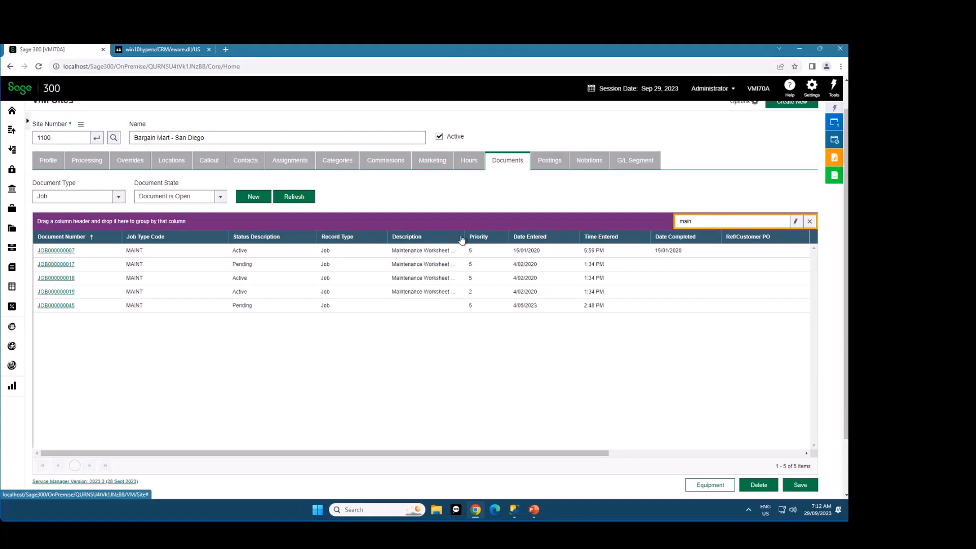
pyautogui.moveTo(464, 235); pyautogui.dragTo(498, 233)
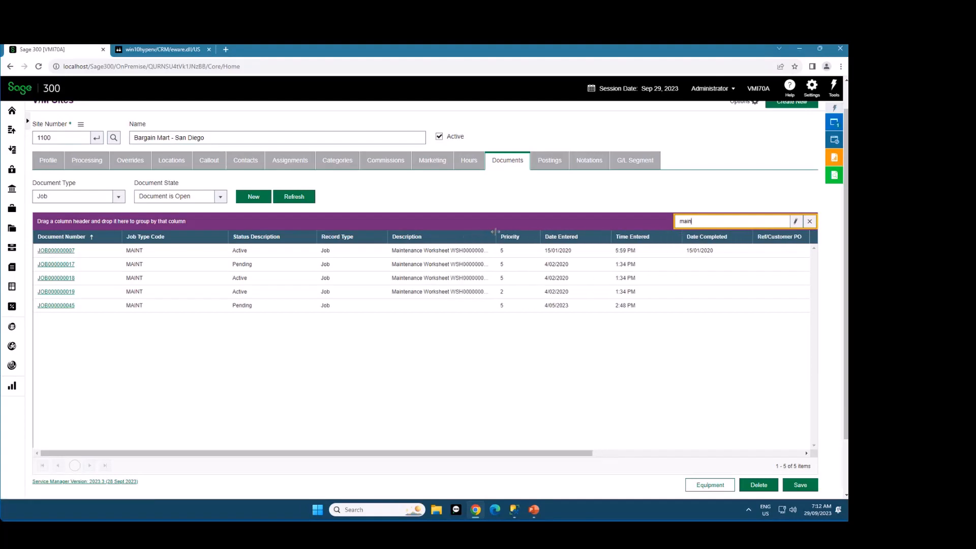
pyautogui.click(407, 250)
pyautogui.moveTo(403, 251); pyautogui.dragTo(390, 253)
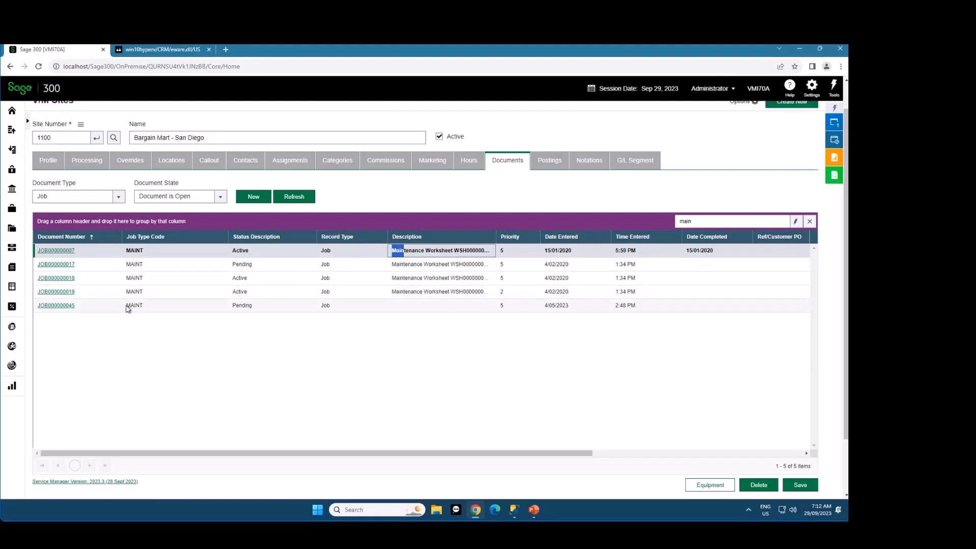
pyautogui.moveTo(128, 308); pyautogui.dragTo(137, 305)
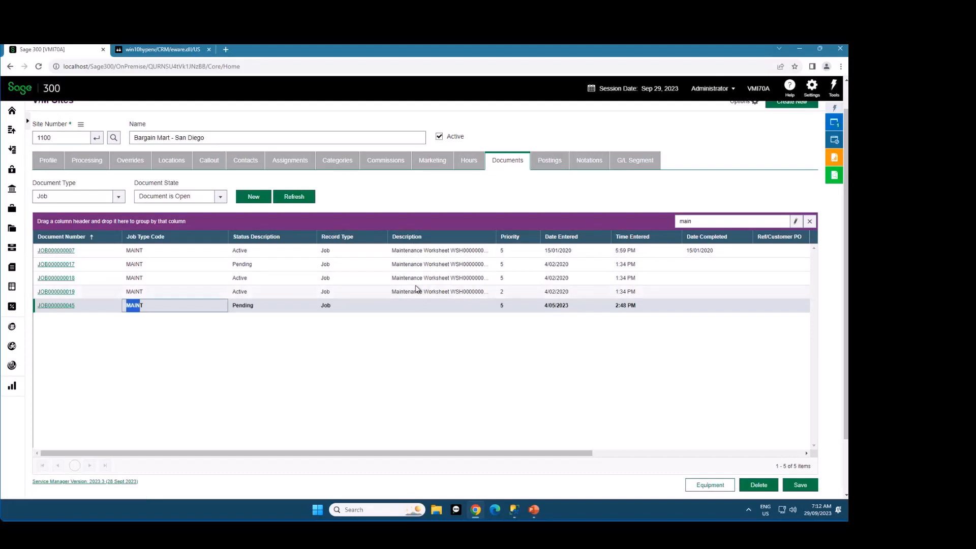
# Restrict the "main" filter to the Description field, review the filtered documents, and clear the filter
pyautogui.click(796, 222)
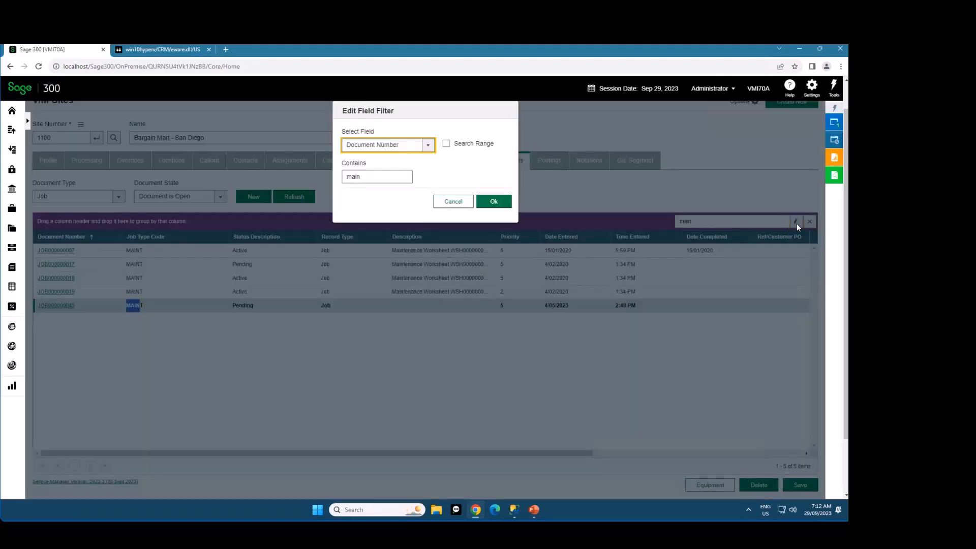
pyautogui.click(395, 145)
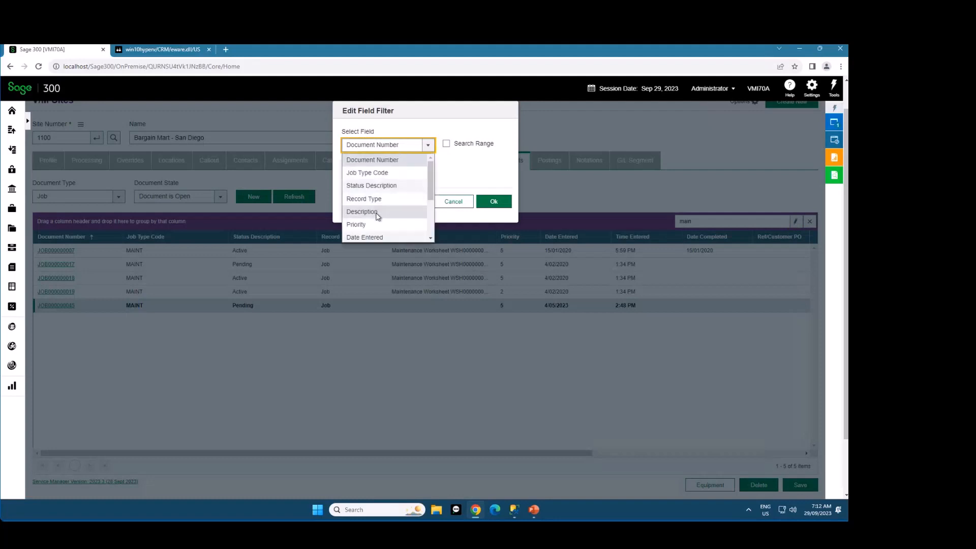
pyautogui.click(377, 212)
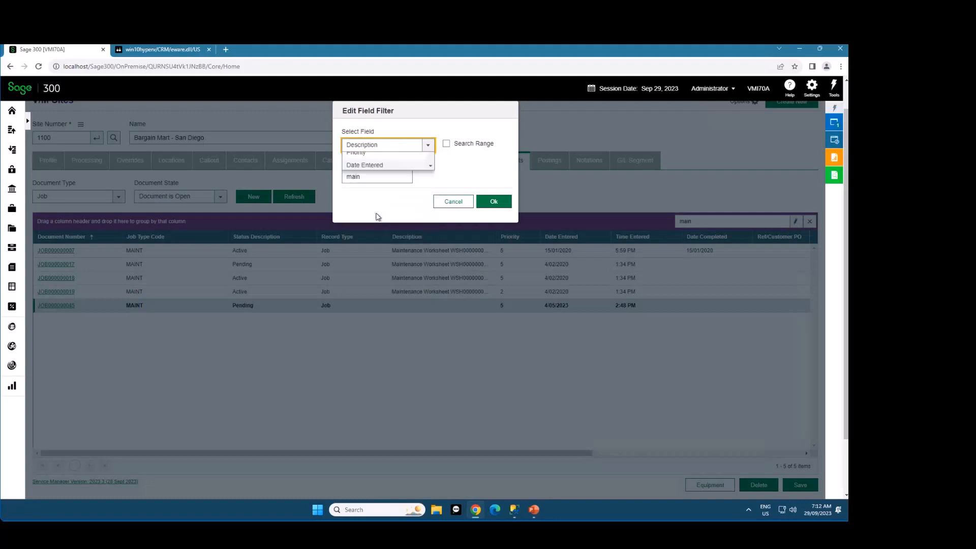
pyautogui.click(499, 202)
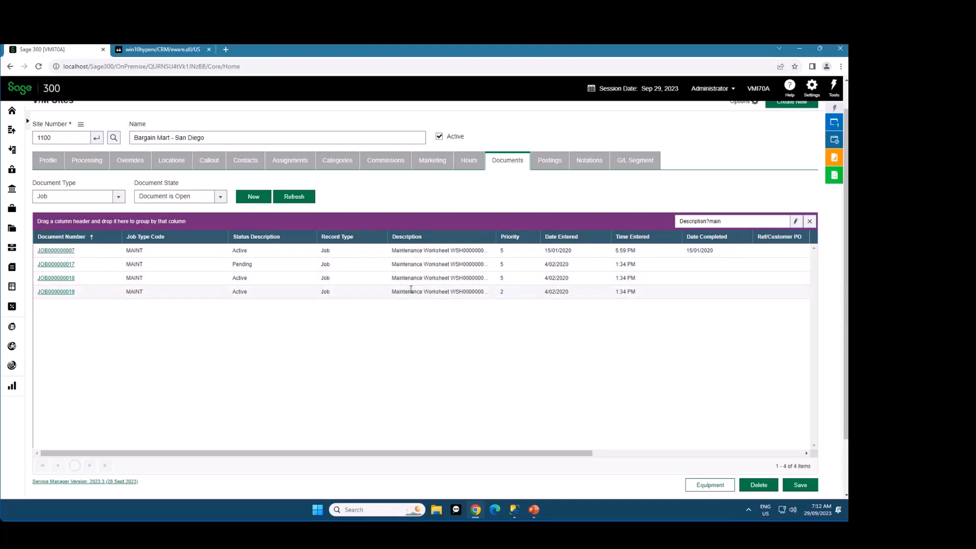
pyautogui.click(796, 222)
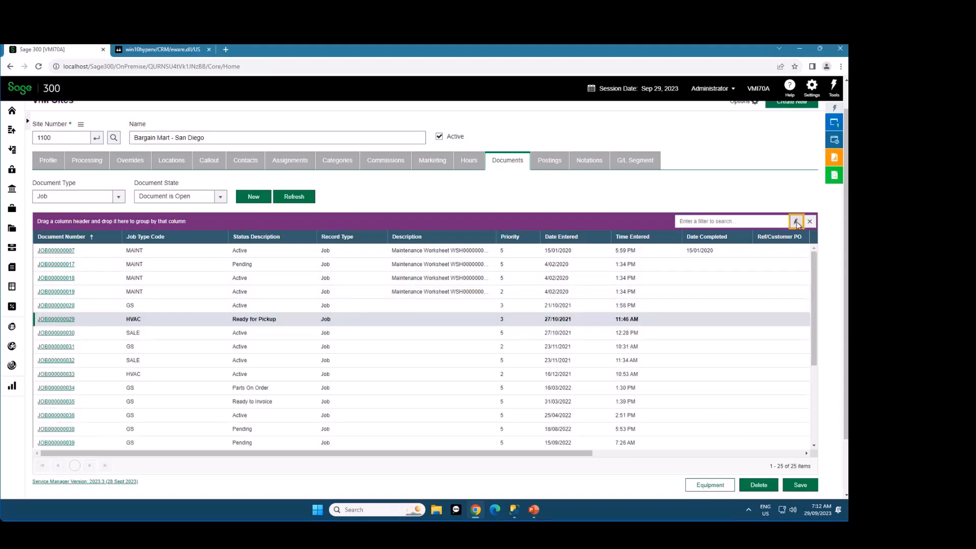
# Set up a field filter on Priority with Search Range enabled, and cancel it without applying
pyautogui.click(796, 222)
pyautogui.click(388, 144)
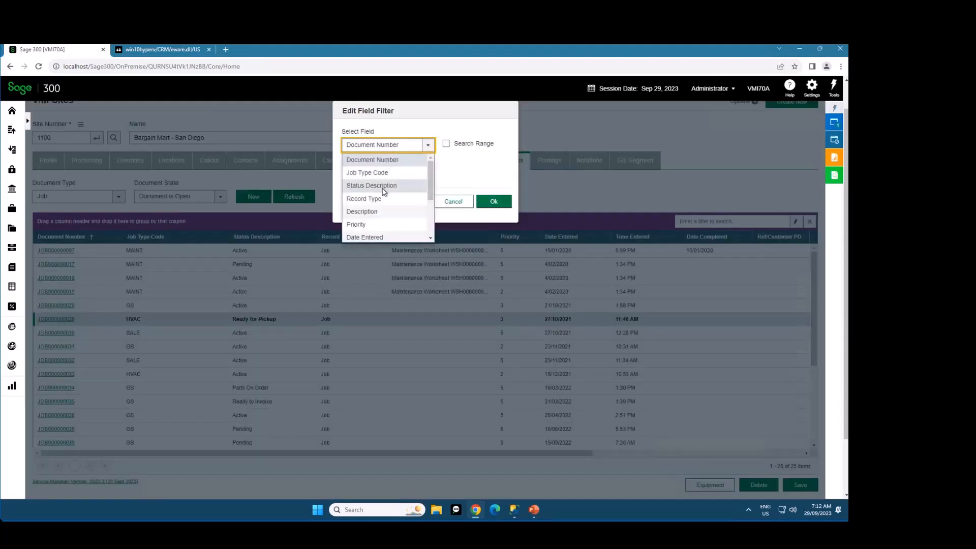
pyautogui.click(371, 224)
pyautogui.click(446, 144)
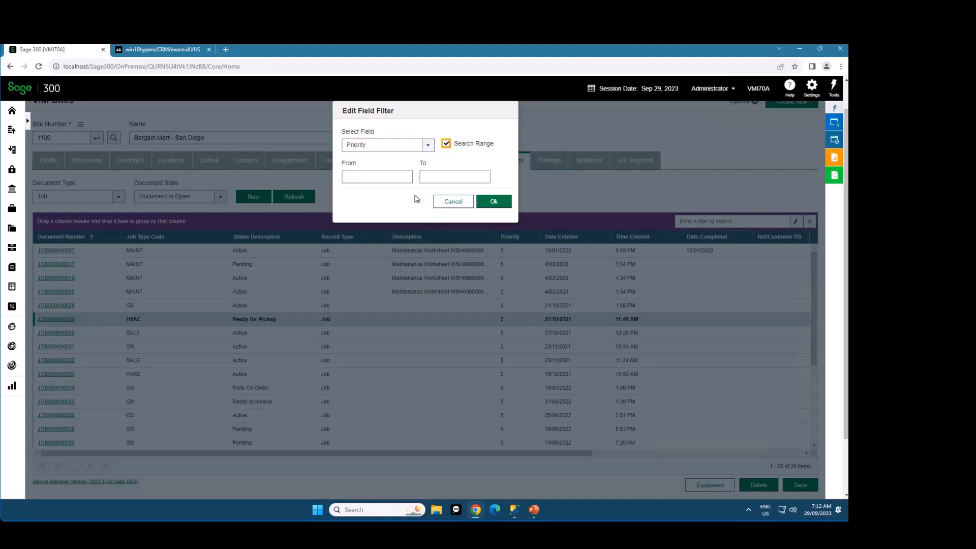
pyautogui.click(376, 177)
pyautogui.press('Tab')
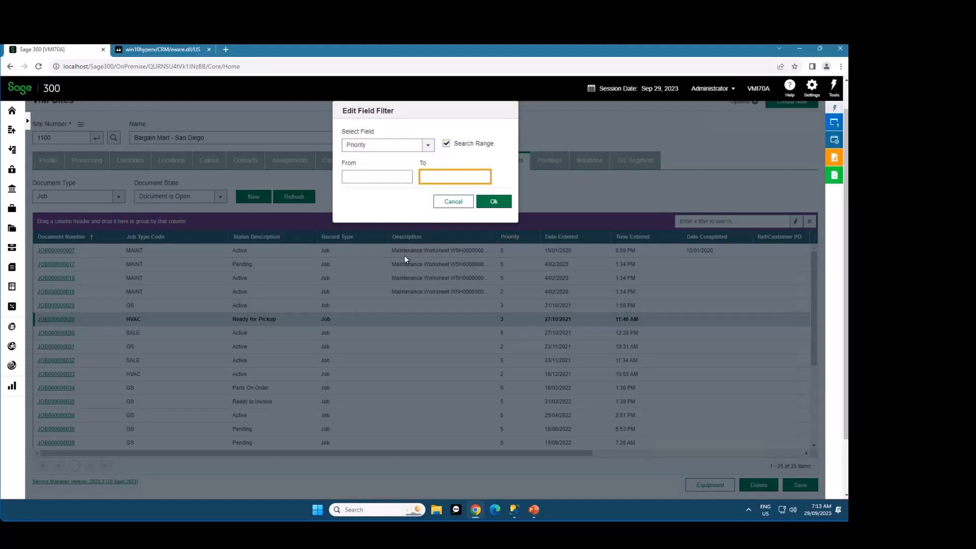
pyautogui.click(453, 202)
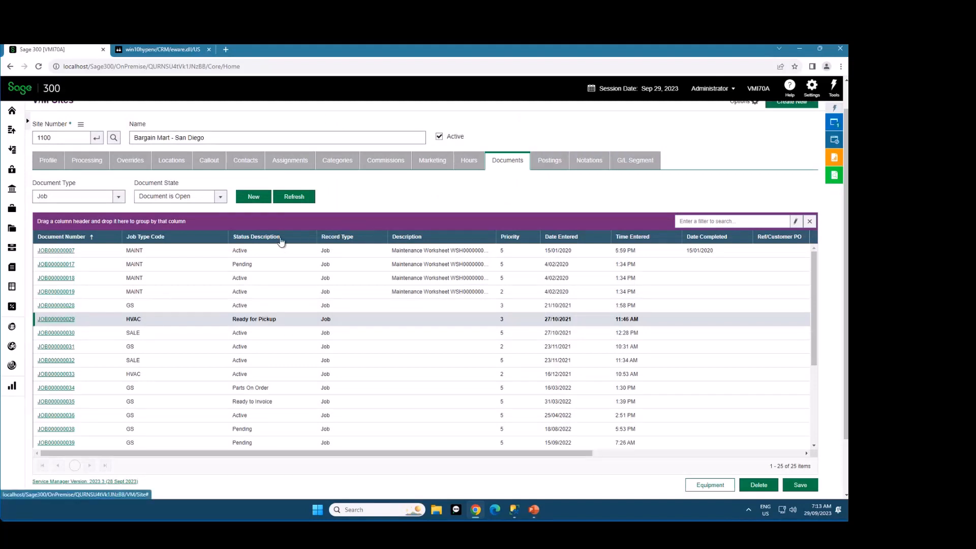
# Open Customize Columns for the documents grid, and examine the included columns and the available Document Header fields
pyautogui.click(671, 458)
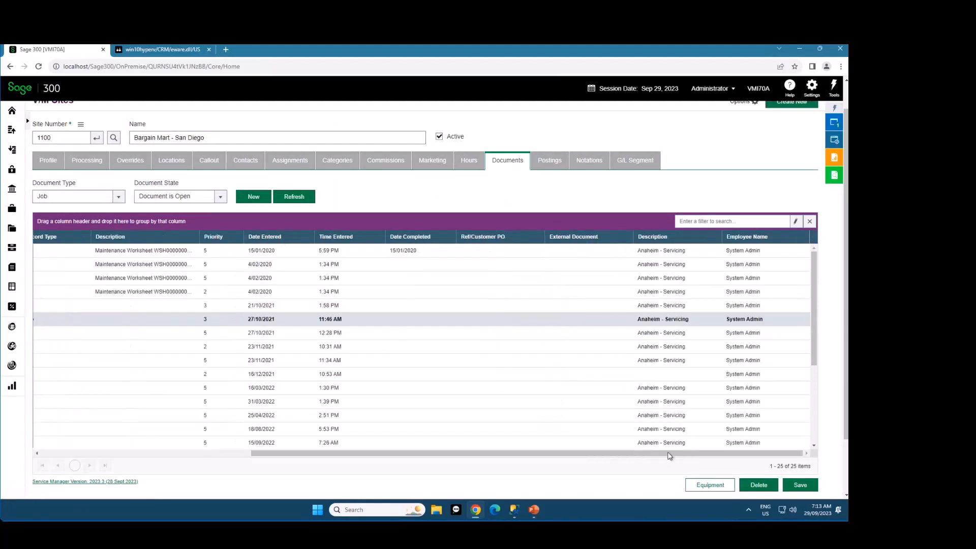
pyautogui.moveTo(671, 457); pyautogui.dragTo(409, 456)
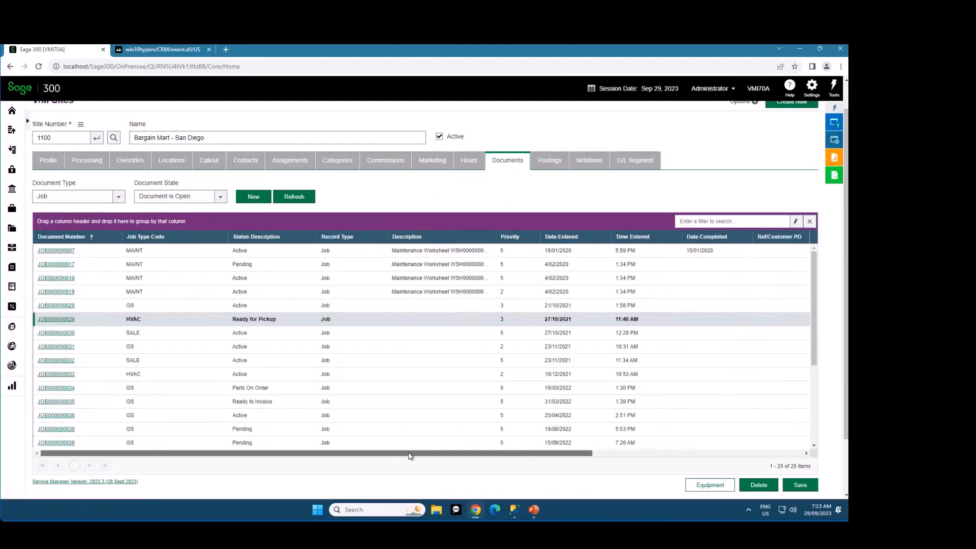
pyautogui.rightClick(416, 242)
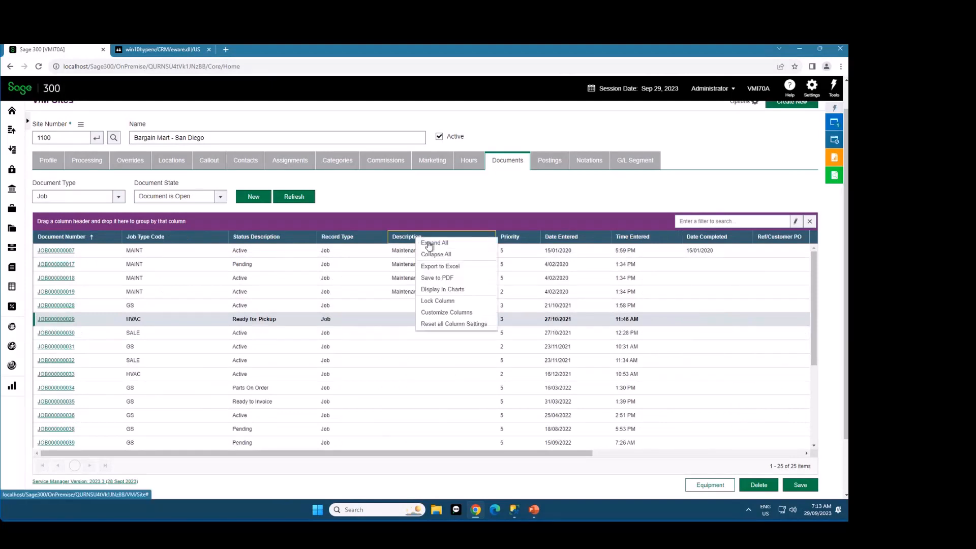
pyautogui.click(484, 318)
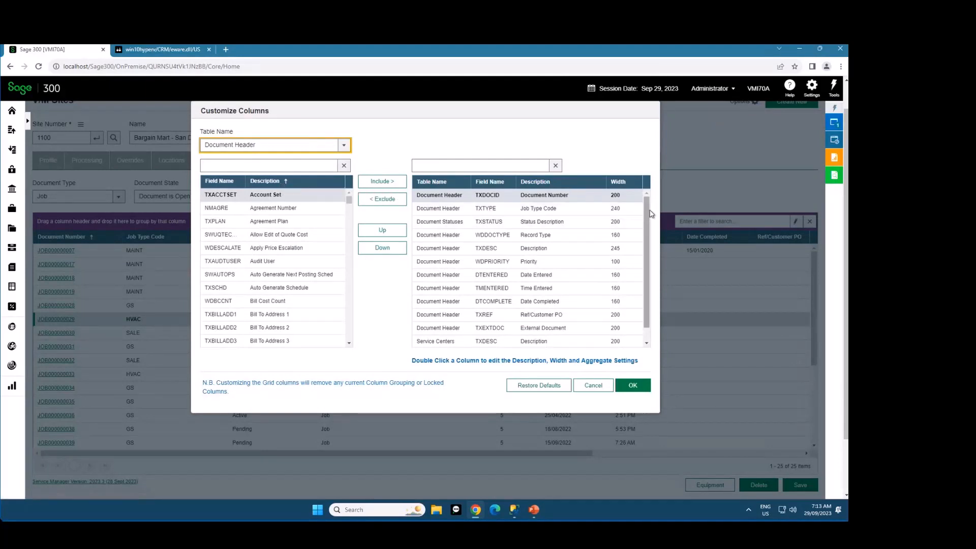
pyautogui.moveTo(647, 212); pyautogui.dragTo(648, 191)
pyautogui.scroll(-1, 651, 227)
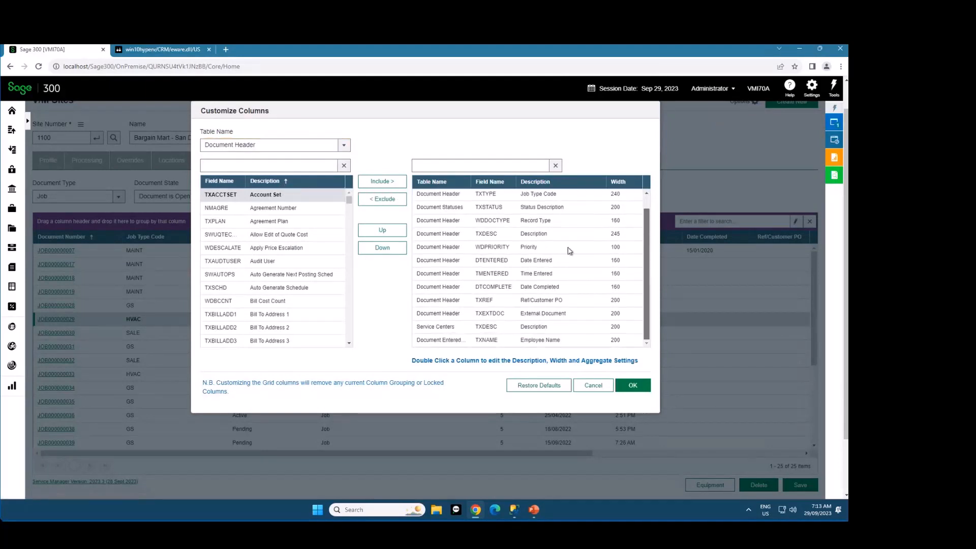
pyautogui.click(452, 248)
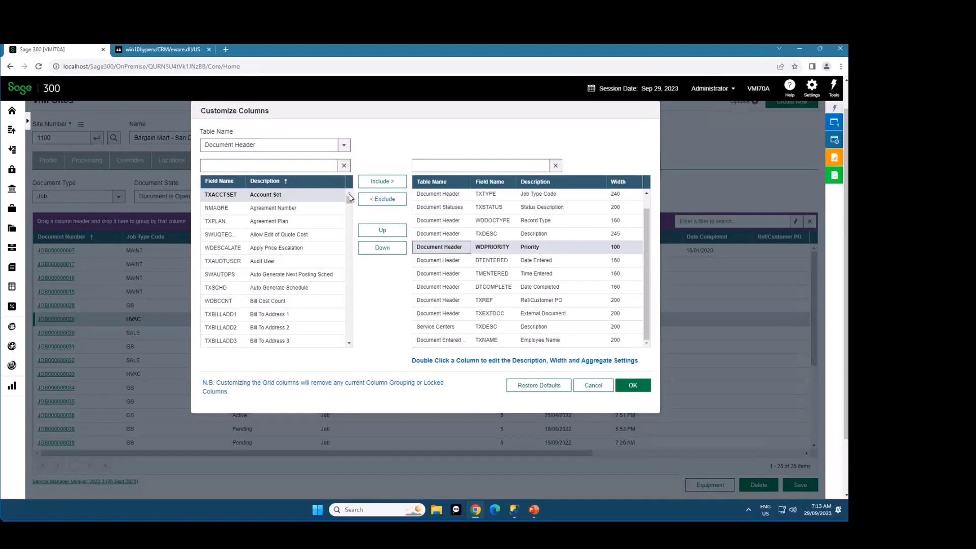
pyautogui.moveTo(351, 199)
pyautogui.mouseDown()
pyautogui.moveTo(350, 247)
pyautogui.moveTo(351, 196)
pyautogui.mouseUp()
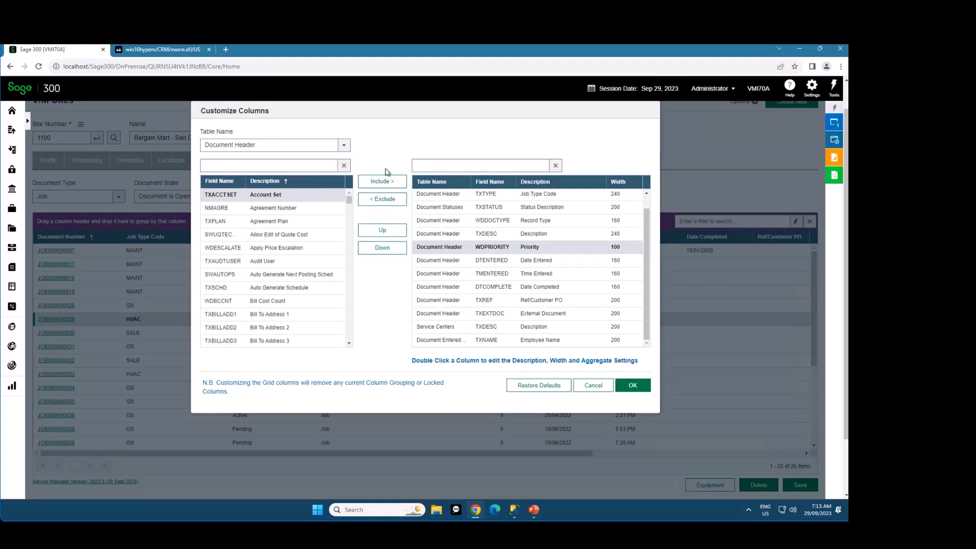
# Examine the available Document Budget Headers fields, and return the table selection to Document Header
pyautogui.click(345, 146)
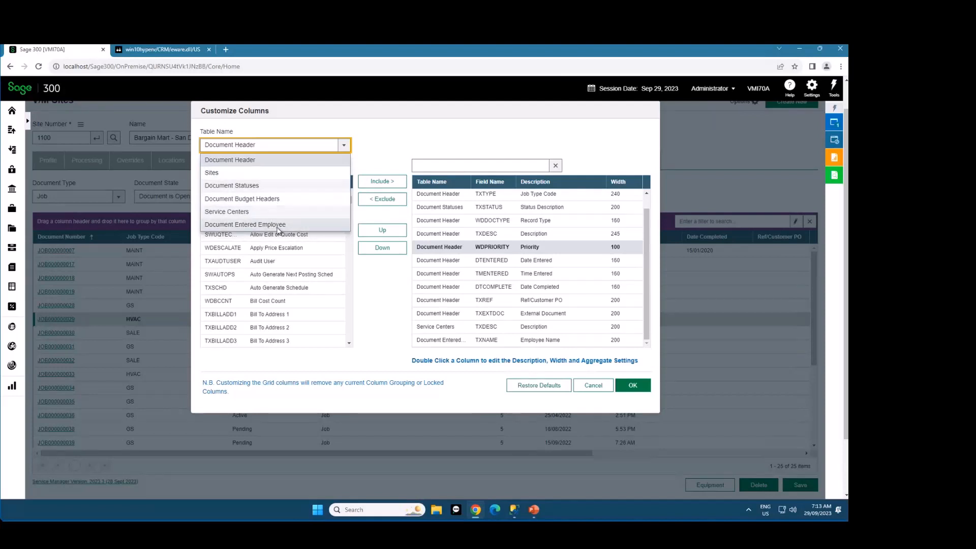
pyautogui.click(269, 203)
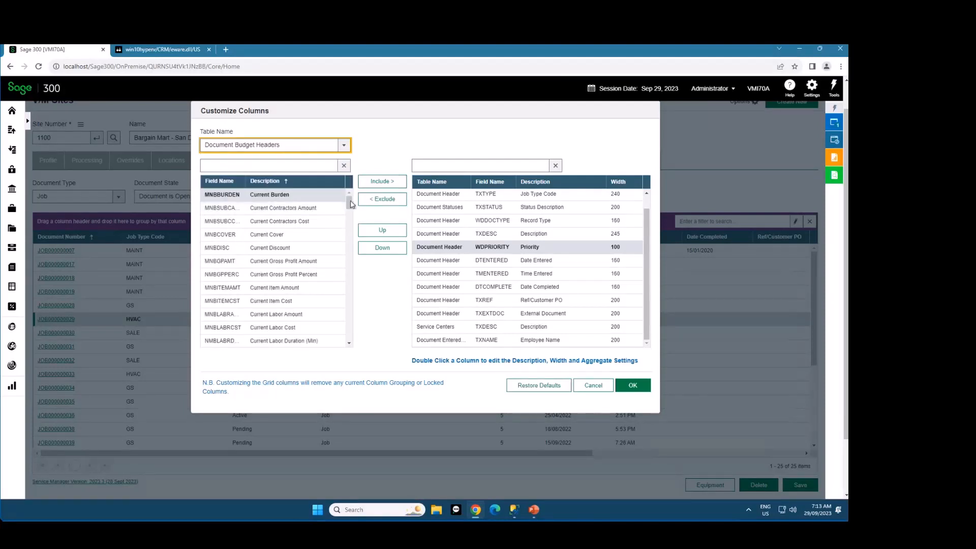
pyautogui.scroll(-5, 342, 247)
pyautogui.scroll(5, 342, 247)
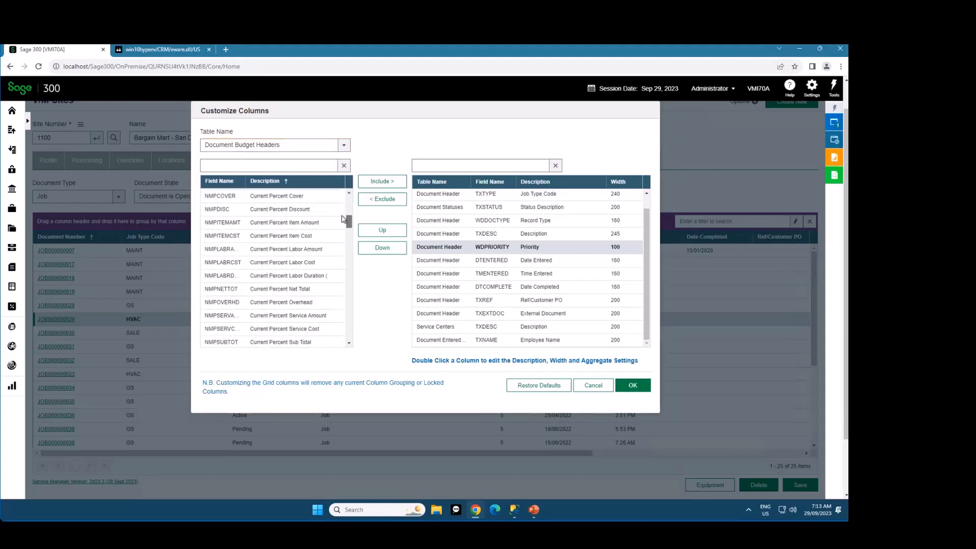
pyautogui.click(343, 145)
pyautogui.click(260, 161)
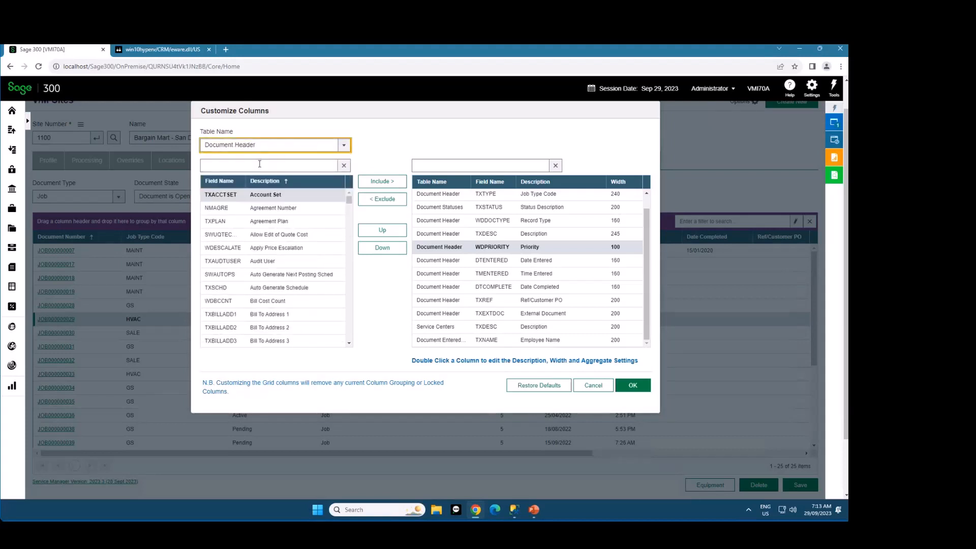
# Include the Document Header fields Bill To Address 1 and Agreement Plan in the grid columns
pyautogui.click(261, 314)
pyautogui.click(384, 186)
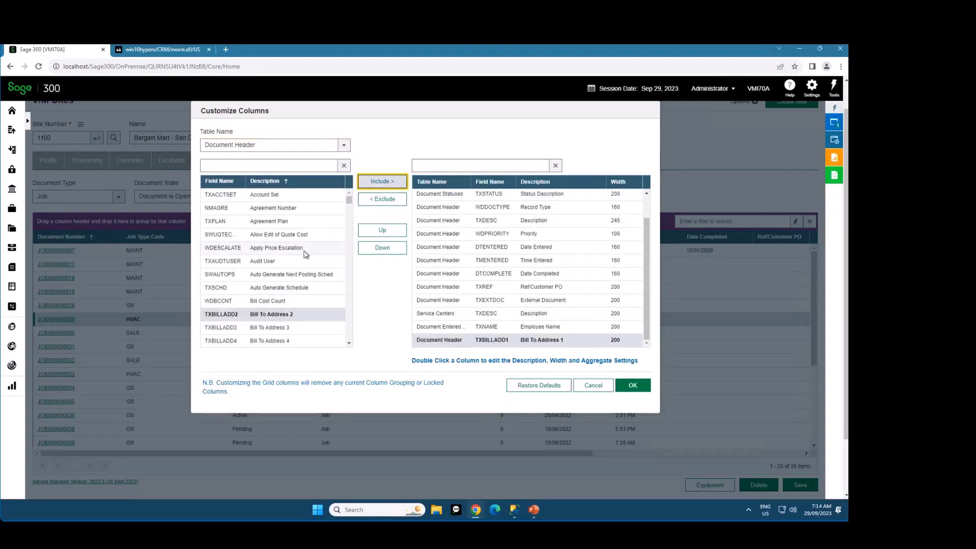
pyautogui.click(284, 221)
pyautogui.click(382, 181)
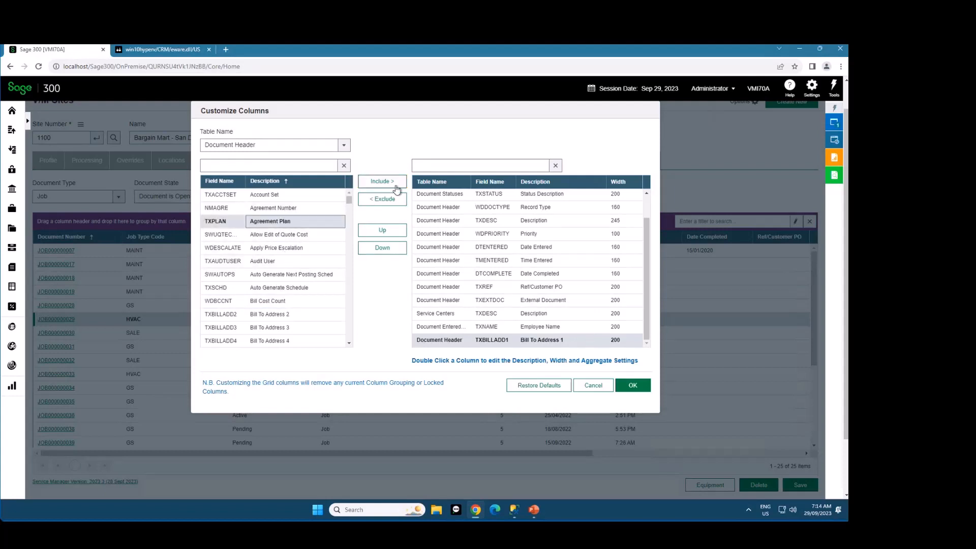
# Search the available fields for "total", include Billed Net Total and Billed Total Cost, and apply the column changes
pyautogui.click(318, 166)
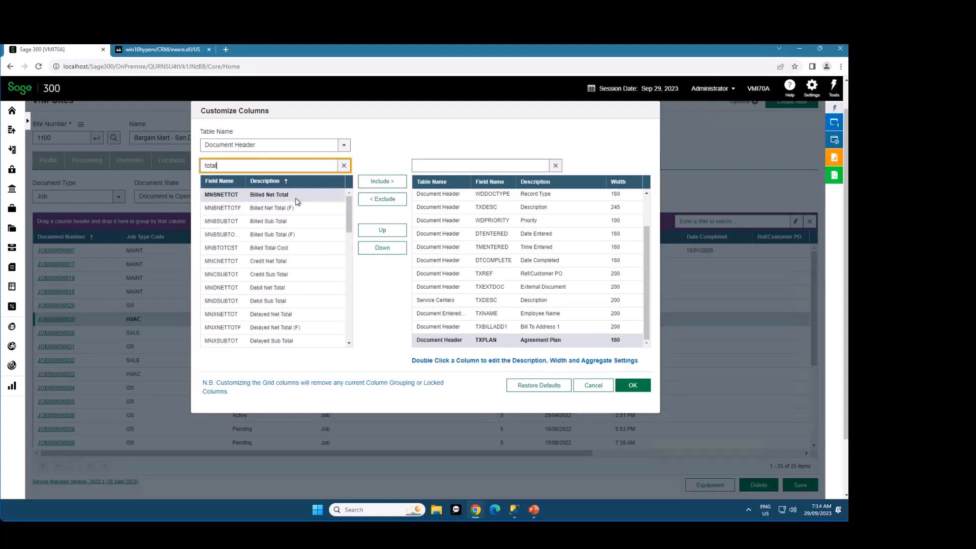
pyautogui.doubleClick(295, 196)
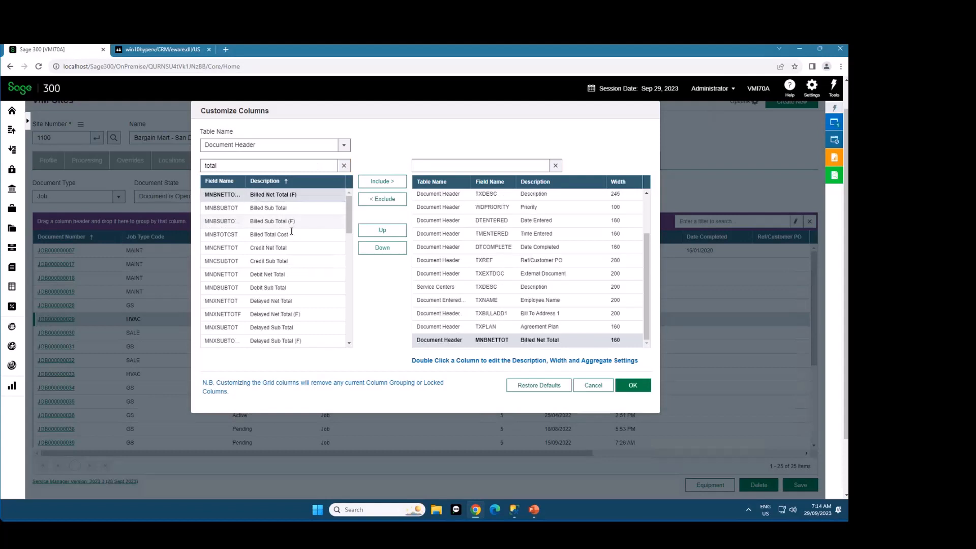
pyautogui.doubleClick(292, 235)
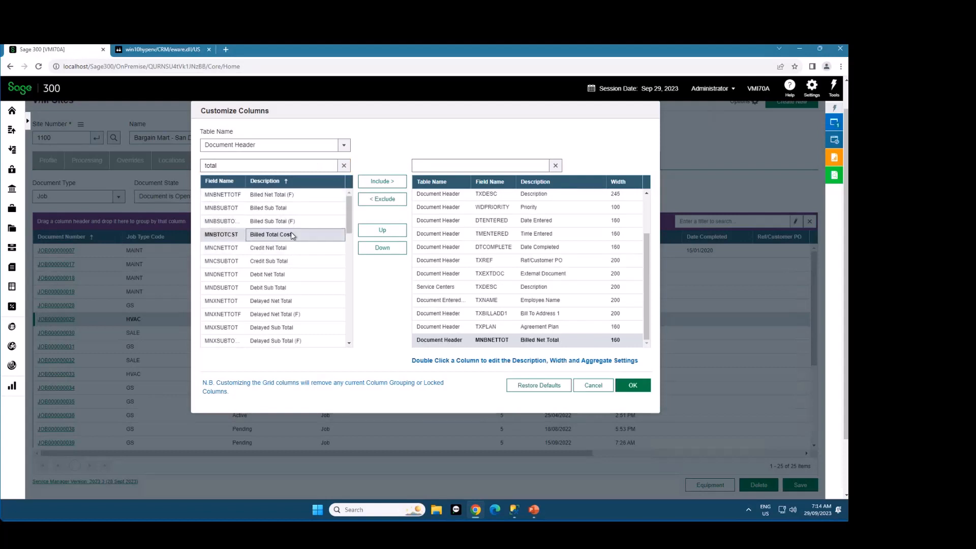
pyautogui.scroll(-4, 305, 254)
pyautogui.scroll(4, 306, 256)
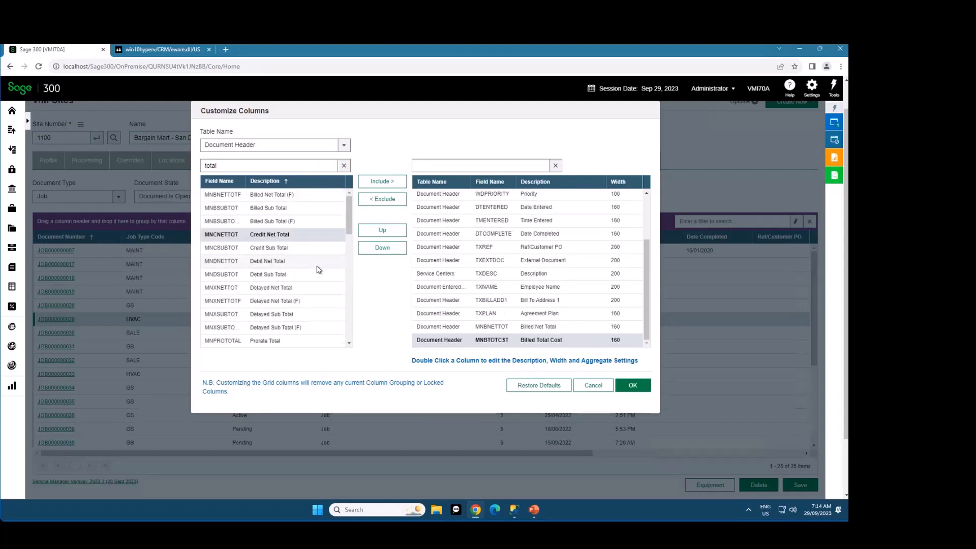
pyautogui.click(633, 386)
# Move the Billed Net Total and Billed Total Cost columns between Record Type and Description in the documents grid
pyautogui.click(614, 454)
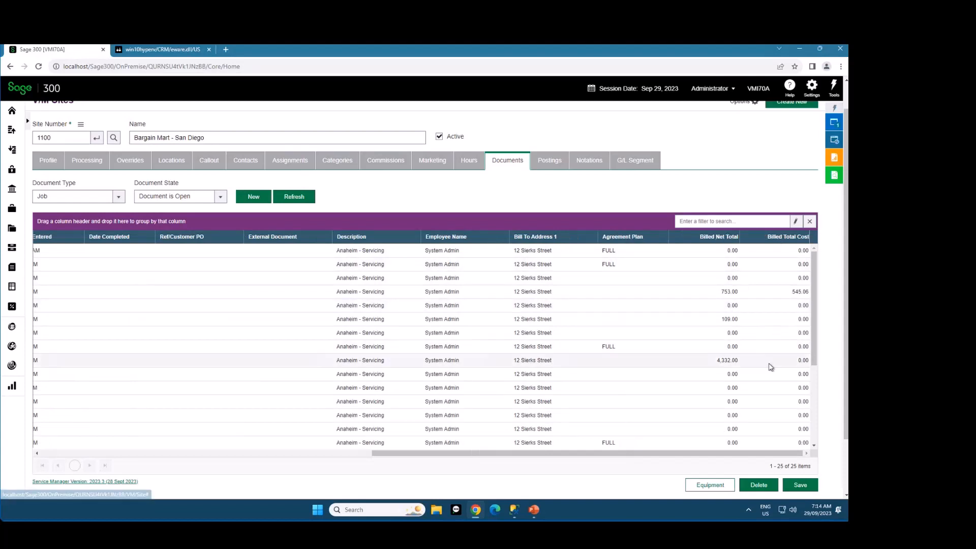
pyautogui.moveTo(728, 242); pyautogui.dragTo(191, 245)
pyautogui.moveTo(807, 236); pyautogui.dragTo(254, 236)
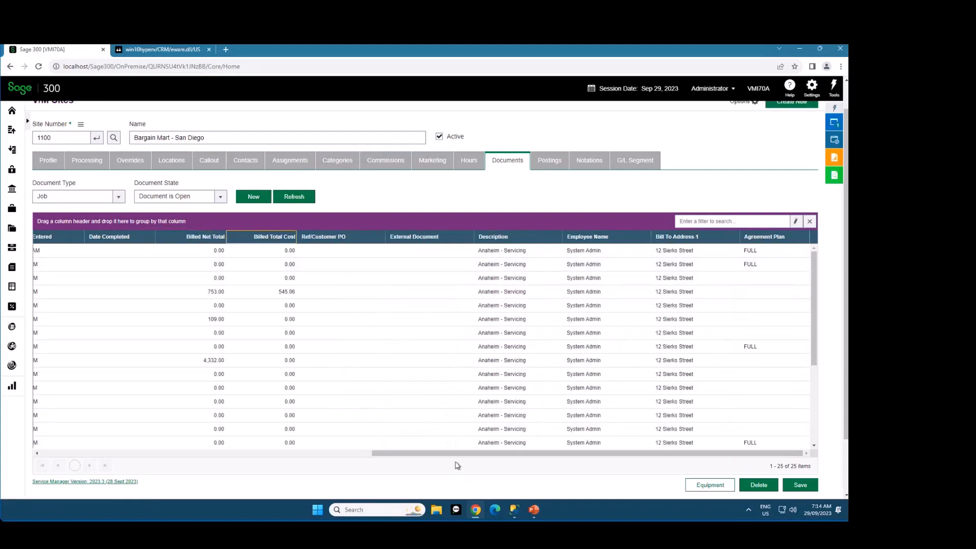
pyautogui.moveTo(447, 454); pyautogui.dragTo(213, 461)
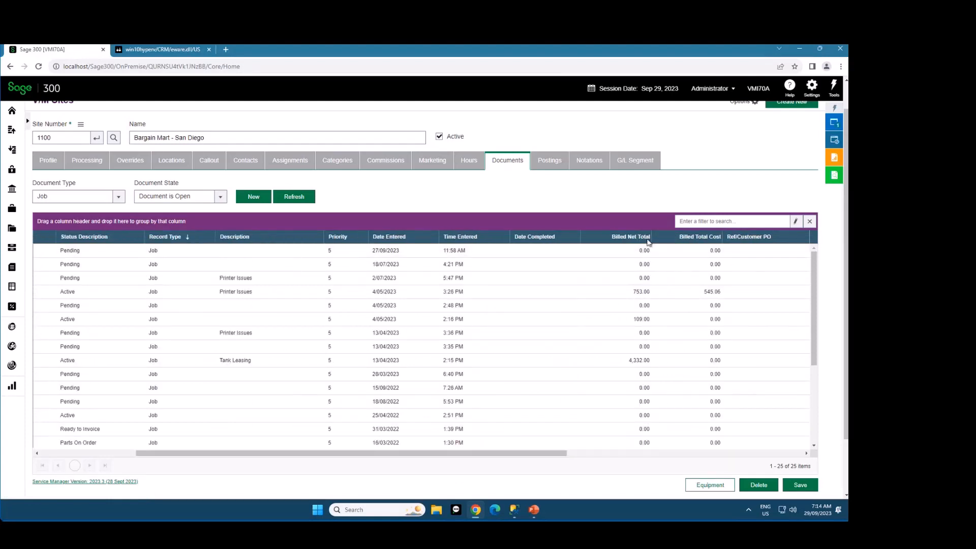
pyautogui.moveTo(630, 237); pyautogui.dragTo(305, 238)
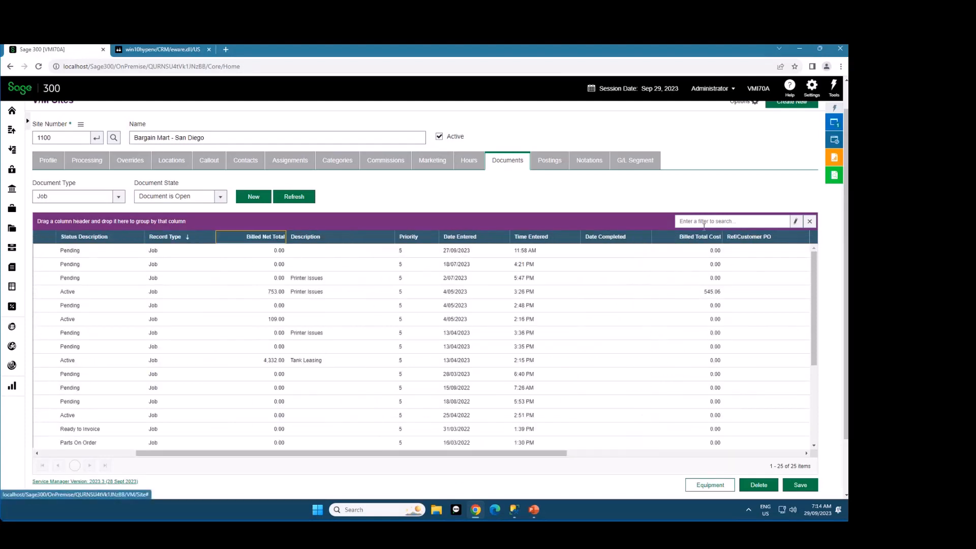
pyautogui.moveTo(704, 237); pyautogui.dragTo(305, 235)
pyautogui.moveTo(329, 454); pyautogui.dragTo(198, 453)
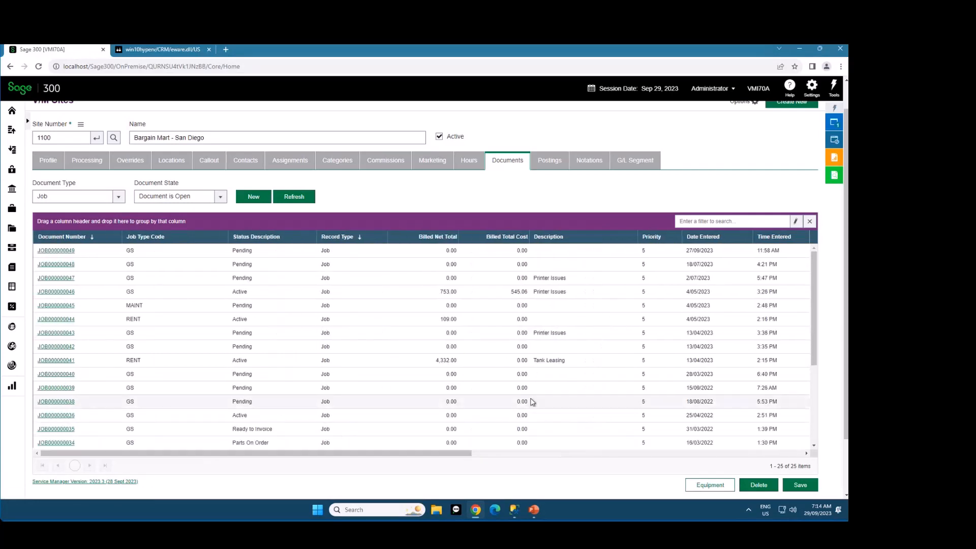
# Reopen Customize Columns for the documents grid, highlight the Aggregate wording in the hint, and show the start of the included columns list
pyautogui.rightClick(479, 238)
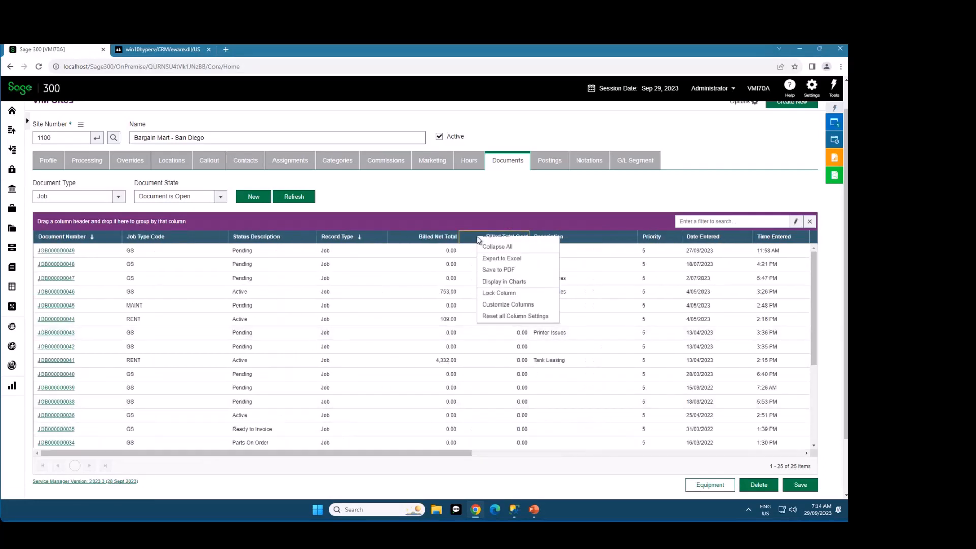
pyautogui.click(528, 312)
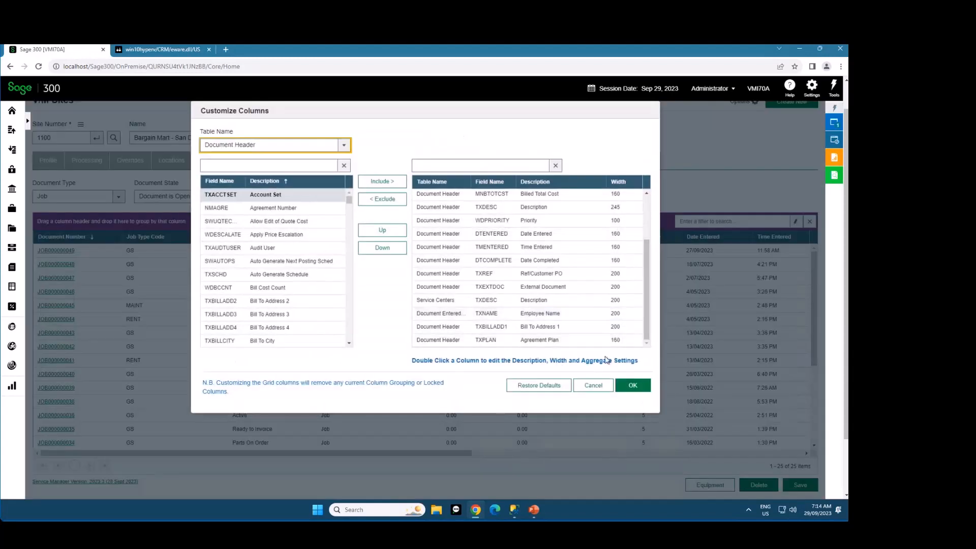
pyautogui.moveTo(582, 362); pyautogui.dragTo(609, 360)
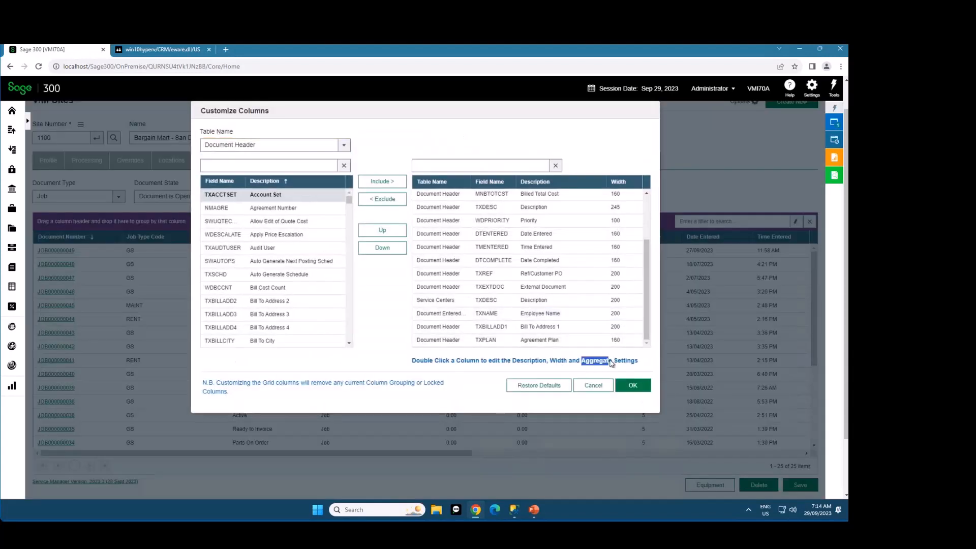
pyautogui.click(564, 344)
pyautogui.scroll(3, 513, 257)
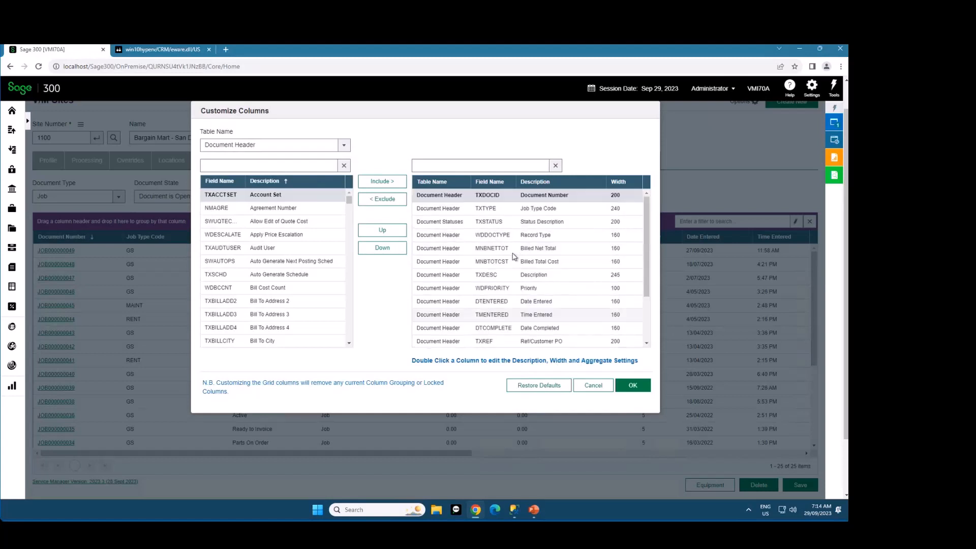
# Rename the Job Type Code column to "Job Type" and enable Count for its footer values
pyautogui.doubleClick(530, 209)
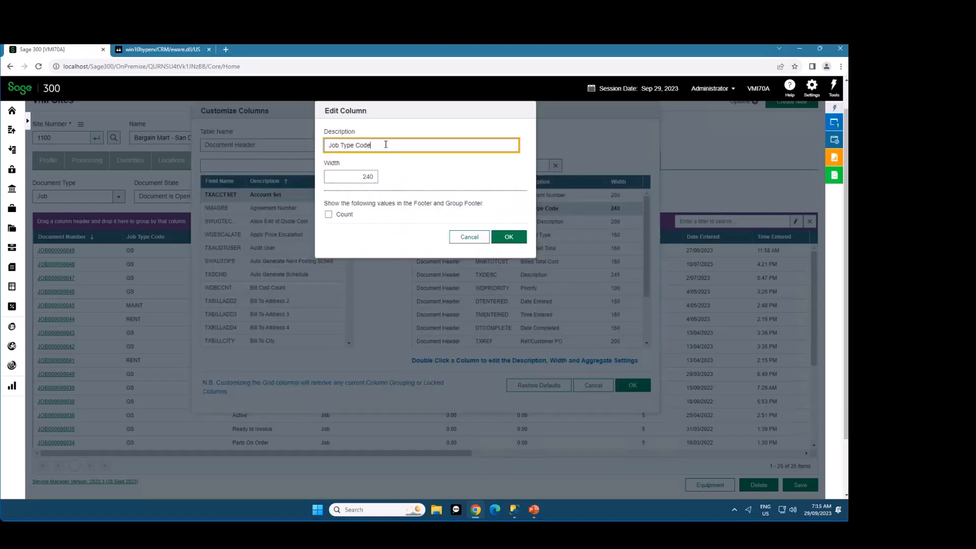
pyautogui.click(359, 175)
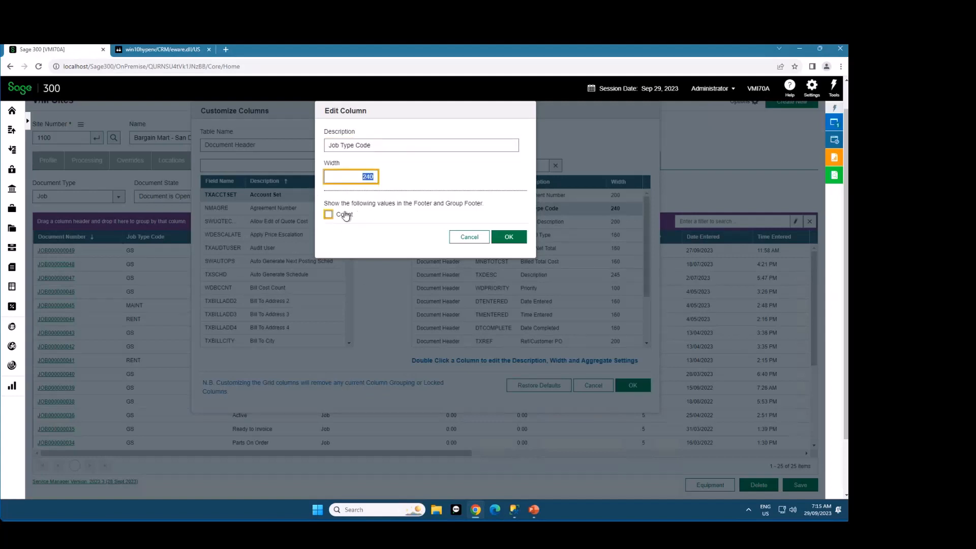
pyautogui.click(378, 147)
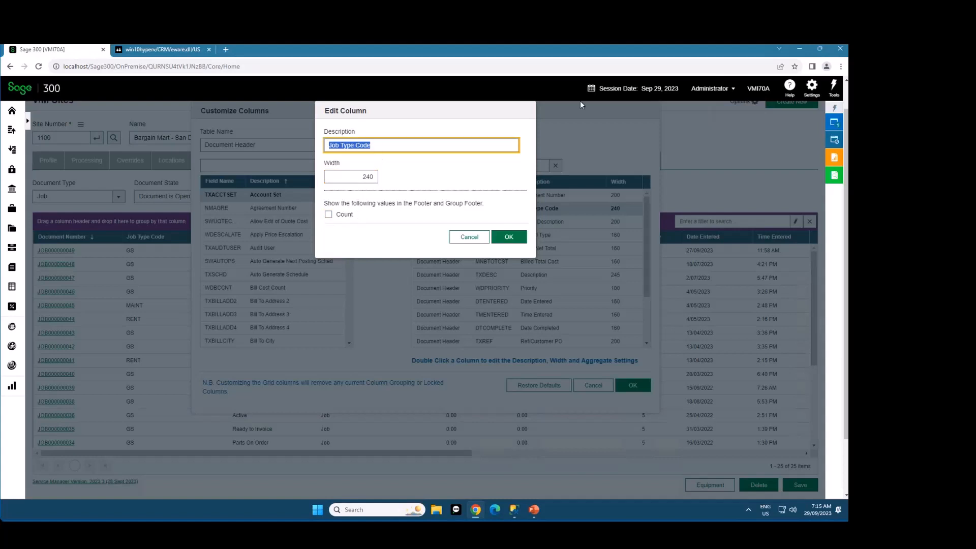
pyautogui.press('Home')
pyautogui.hotkey('shift', 'End')
pyautogui.press('Delete')
pyautogui.press('BackSpace')
pyautogui.press('Tab')
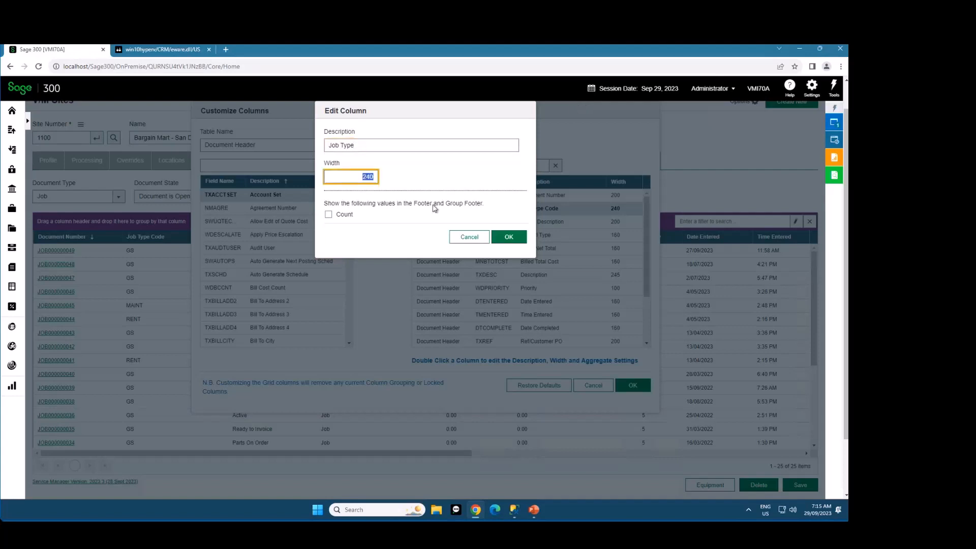
pyautogui.click(329, 214)
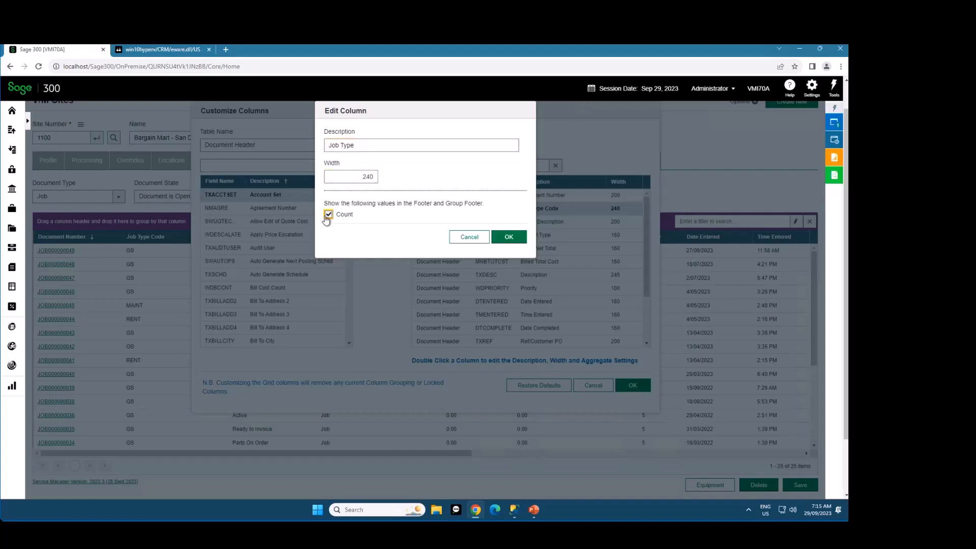
pyautogui.click(508, 238)
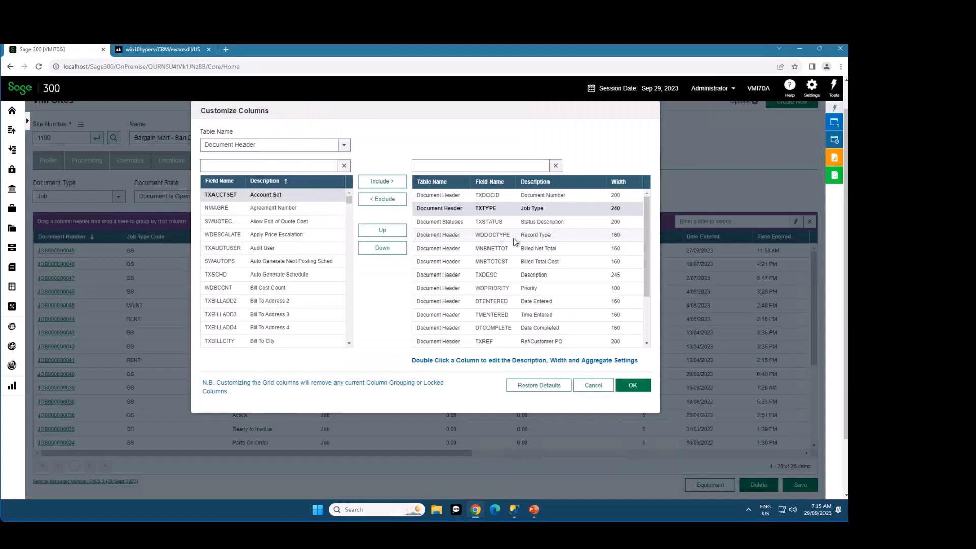
pyautogui.doubleClick(502, 211)
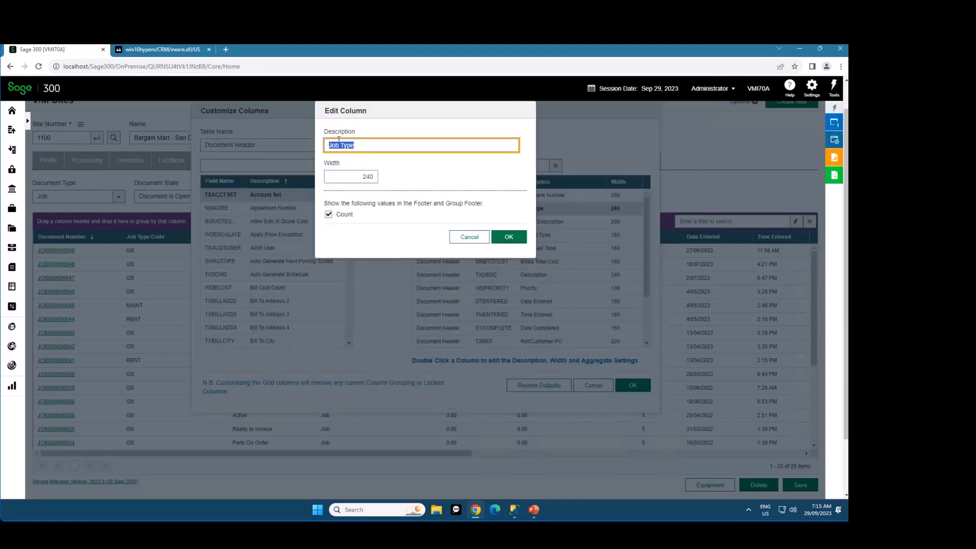
pyautogui.click(509, 237)
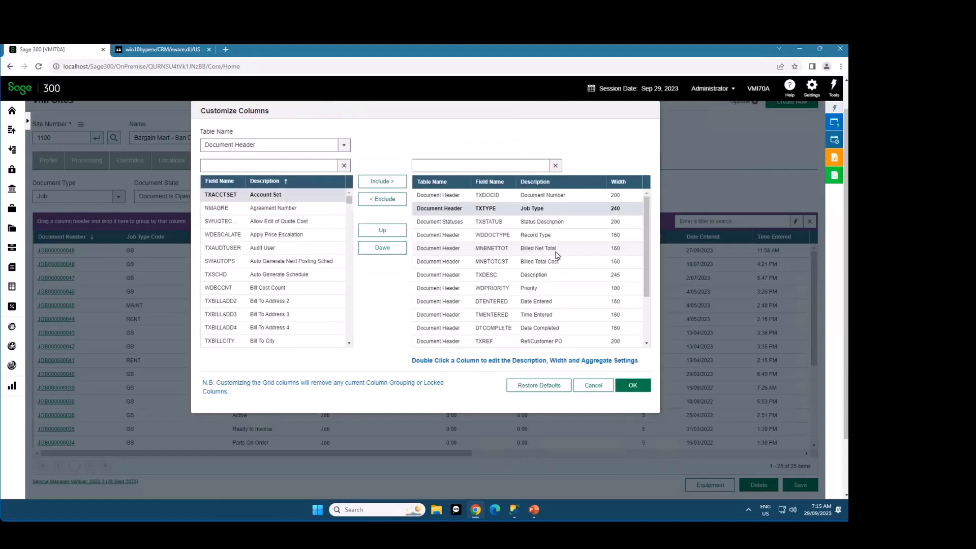
# Enable Sum and Average in the footer for the Billed Net Total column
pyautogui.click(533, 249)
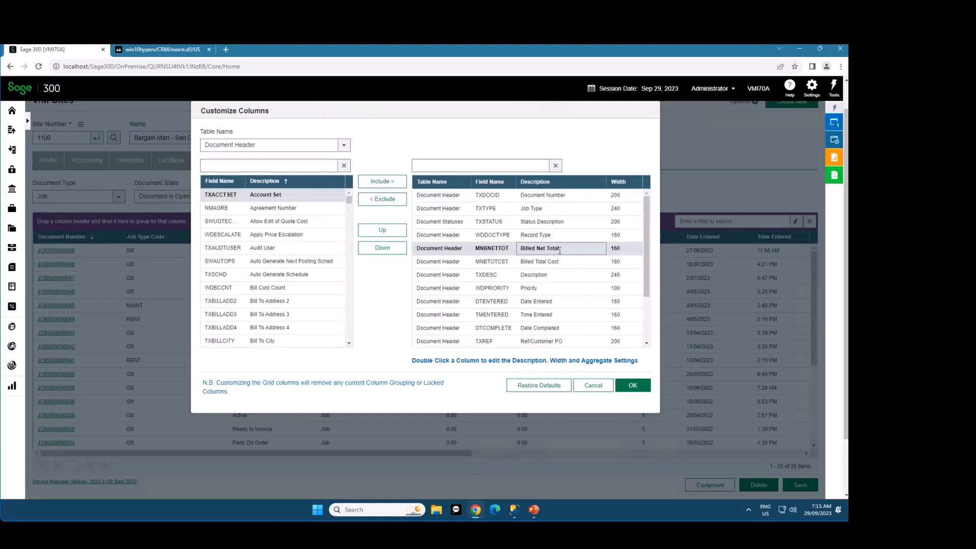
pyautogui.doubleClick(524, 249)
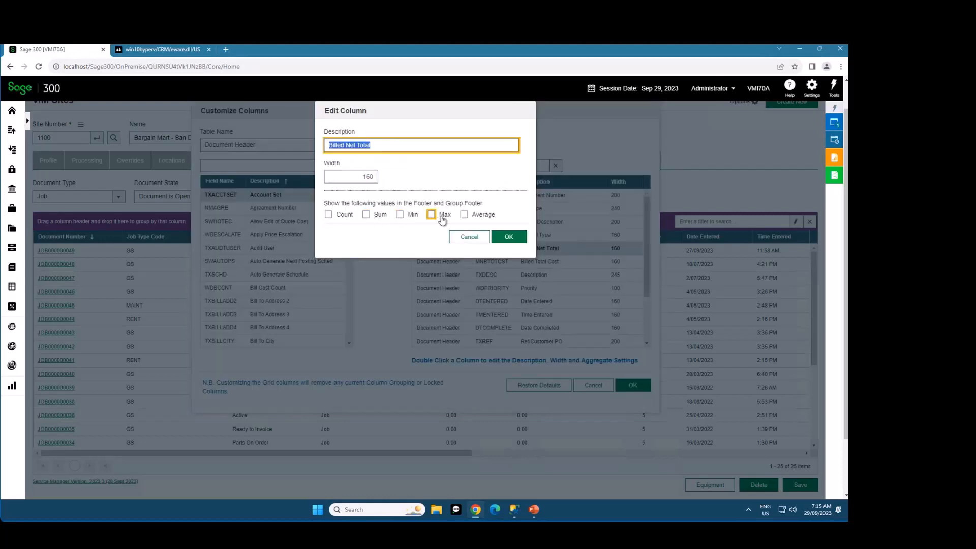
pyautogui.click(377, 215)
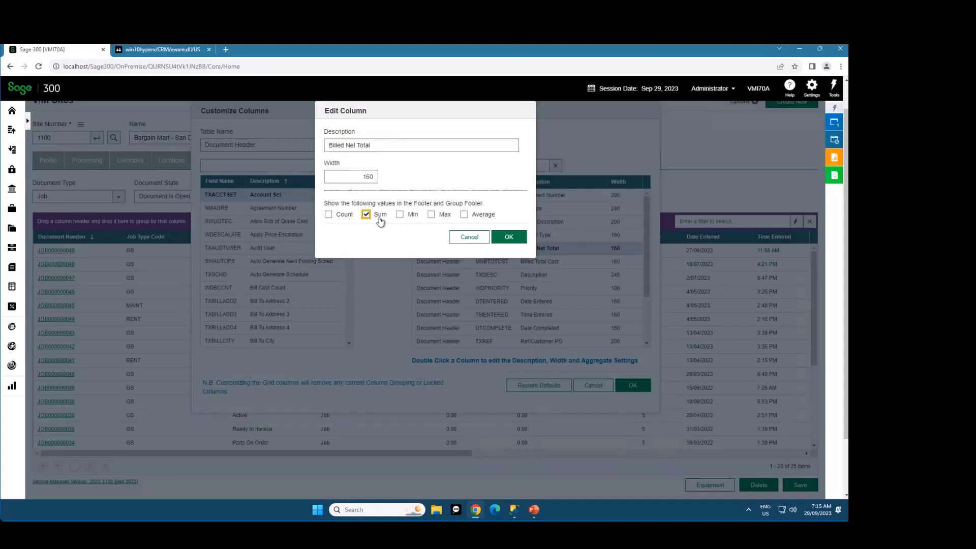
pyautogui.click(465, 217)
pyautogui.moveTo(328, 147); pyautogui.dragTo(370, 152)
pyautogui.click(502, 242)
# Enable Min and Max in the footer for the Billed Total Cost column, and apply the column customization to the grid
pyautogui.doubleClick(537, 260)
pyautogui.click(399, 214)
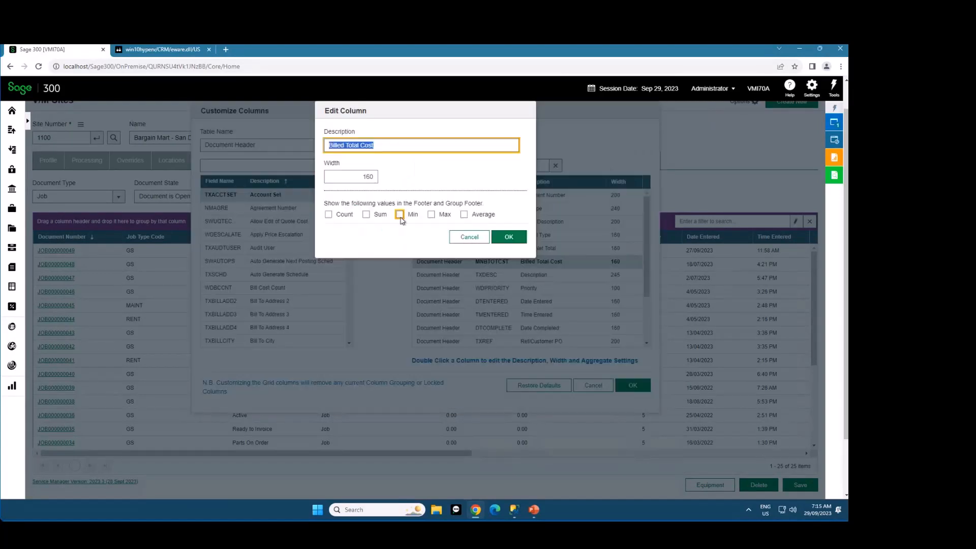
pyautogui.click(431, 214)
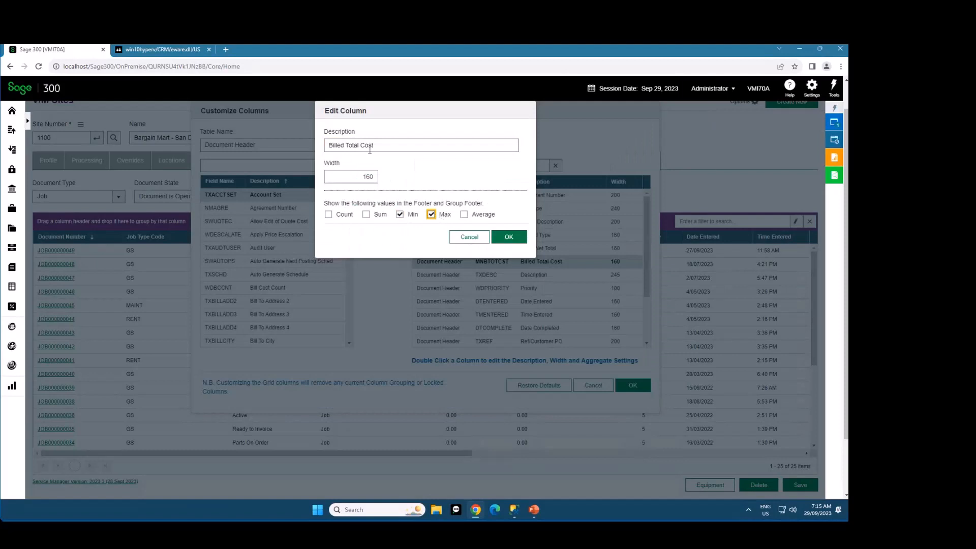
pyautogui.moveTo(372, 146); pyautogui.dragTo(327, 146)
pyautogui.click(509, 237)
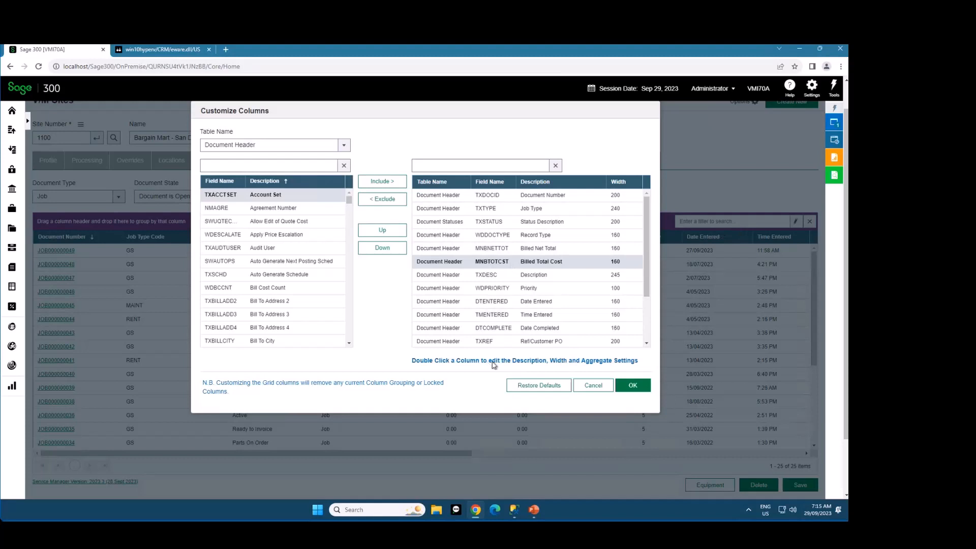
pyautogui.moveTo(507, 361); pyautogui.dragTo(626, 377)
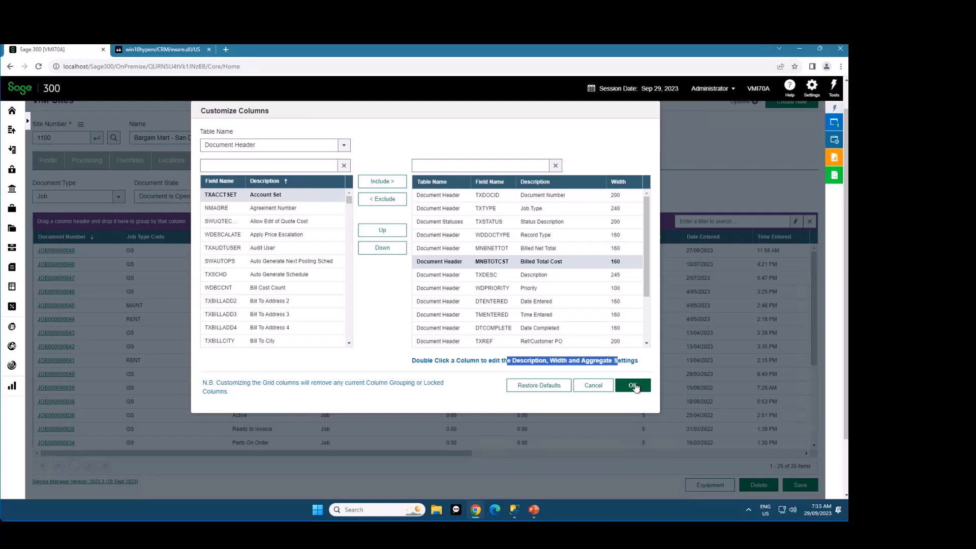
pyautogui.click(633, 387)
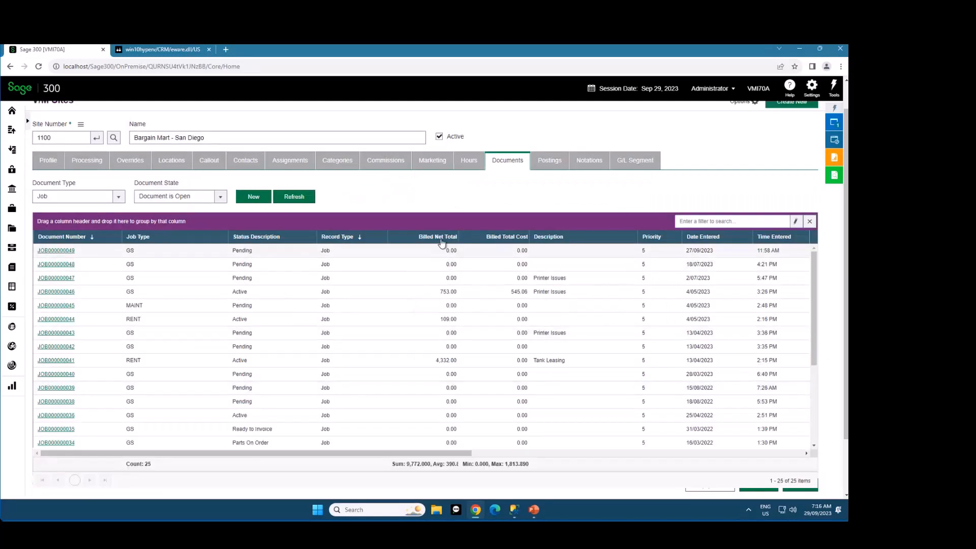
# Widen the Billed Net Total and Billed Total Cost columns, and move Job Type just before Billed Net Total at a narrower width
pyautogui.moveTo(460, 237); pyautogui.dragTo(480, 239)
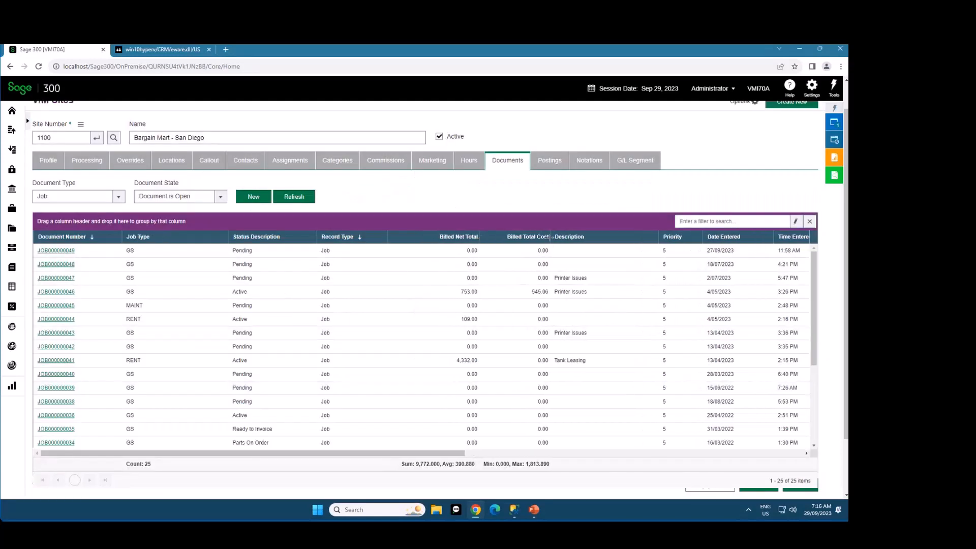
pyautogui.moveTo(551, 237); pyautogui.dragTo(576, 238)
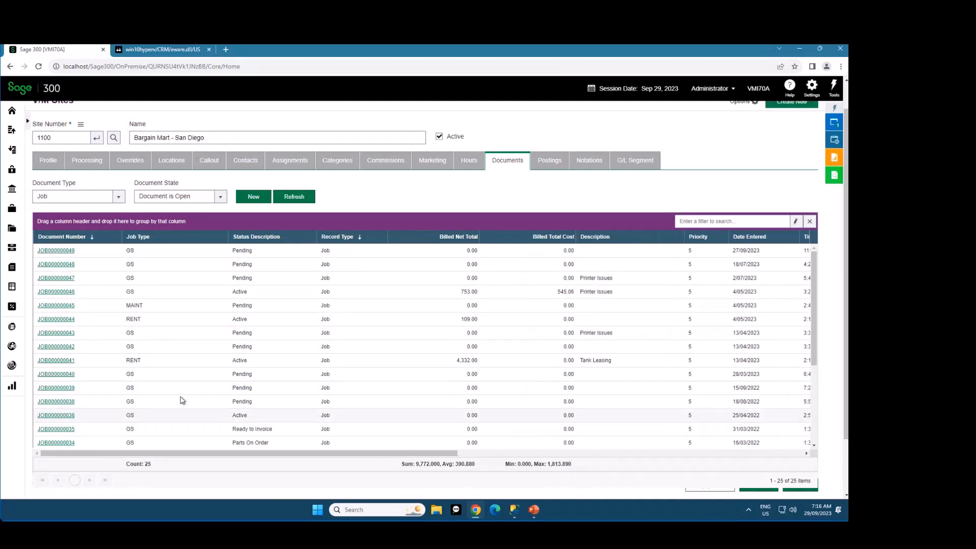
pyautogui.moveTo(149, 243); pyautogui.dragTo(365, 247)
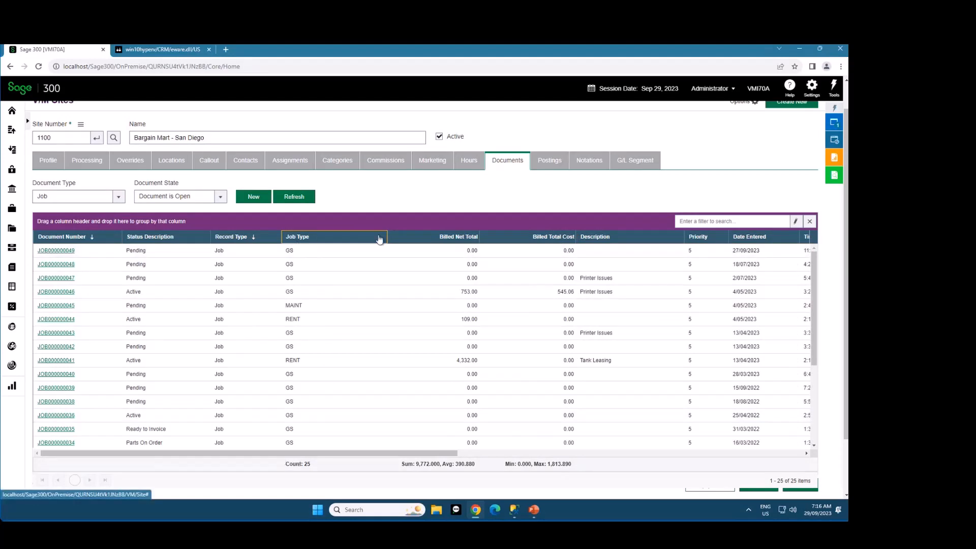
pyautogui.moveTo(386, 235); pyautogui.dragTo(331, 236)
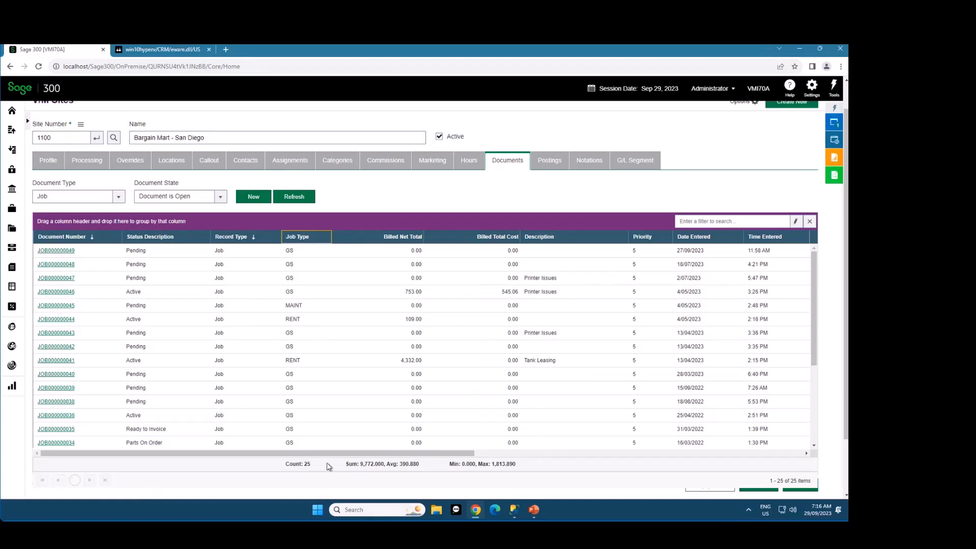
# Highlight the footer's Sum and Average under Billed Net Total and its Min and Max under Billed Total Cost
pyautogui.moveTo(360, 464); pyautogui.dragTo(419, 463)
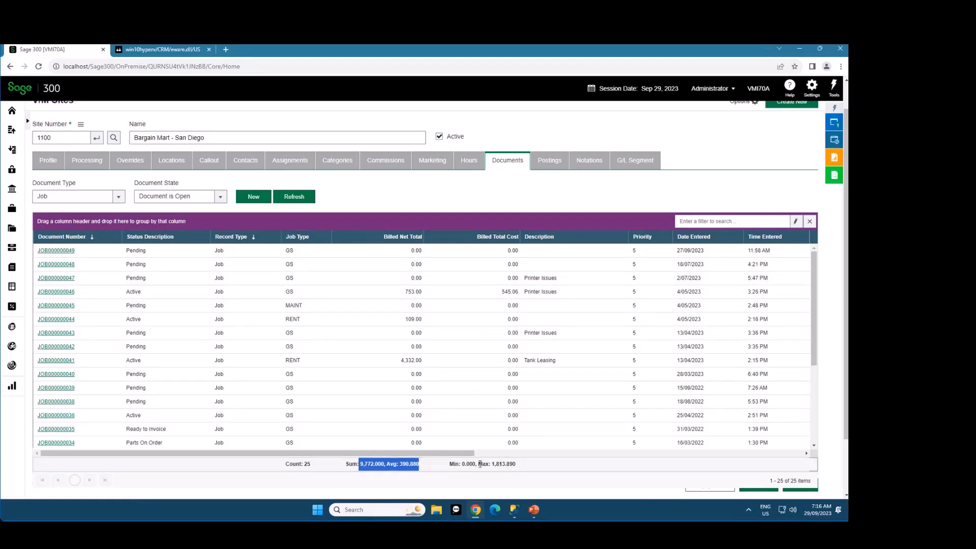
pyautogui.moveTo(472, 463); pyautogui.dragTo(506, 464)
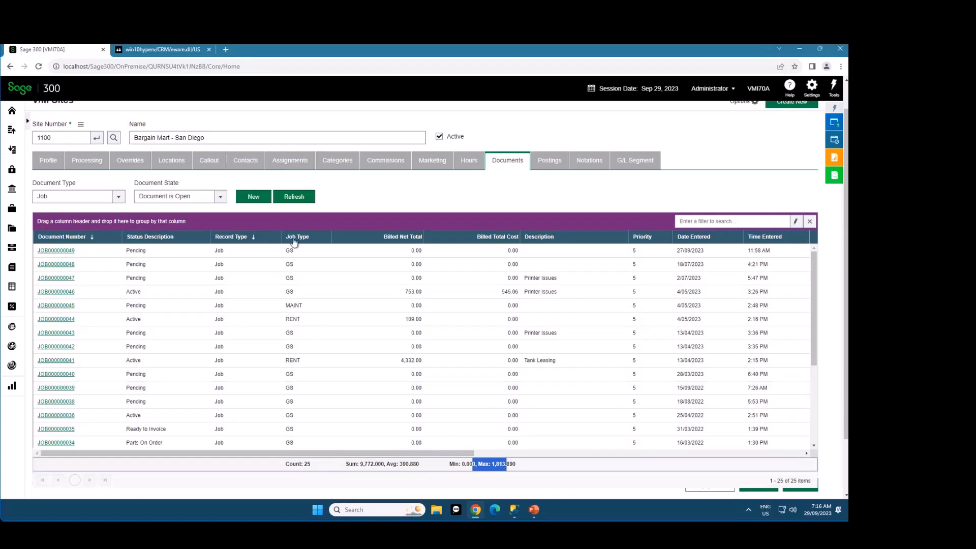
# Group the documents by Job Type and highlight the GS group's Count, Sum, Average and Max footer values
pyautogui.moveTo(293, 237); pyautogui.dragTo(282, 223)
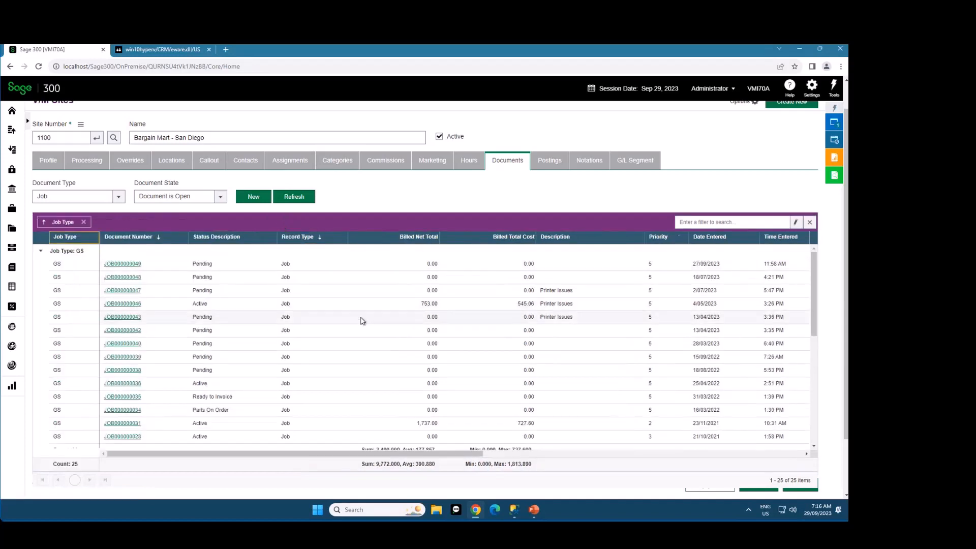
pyautogui.scroll(-3, 361, 320)
pyautogui.scroll(1, 361, 320)
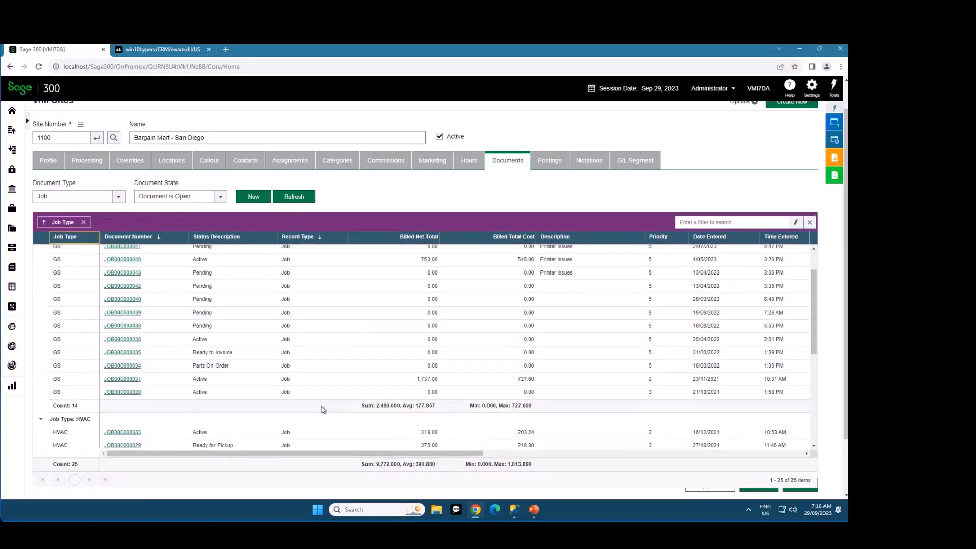
pyautogui.doubleClick(75, 405)
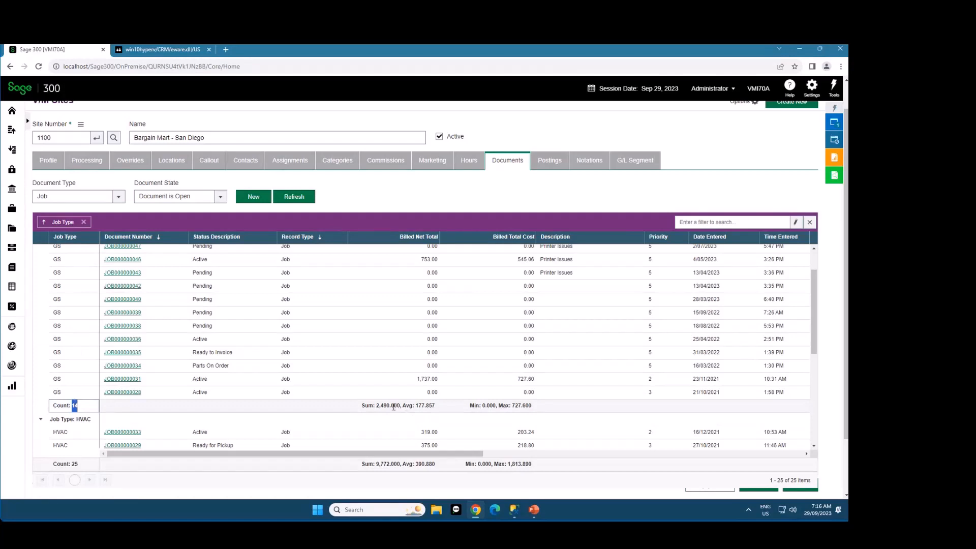
pyautogui.moveTo(378, 406); pyautogui.dragTo(443, 408)
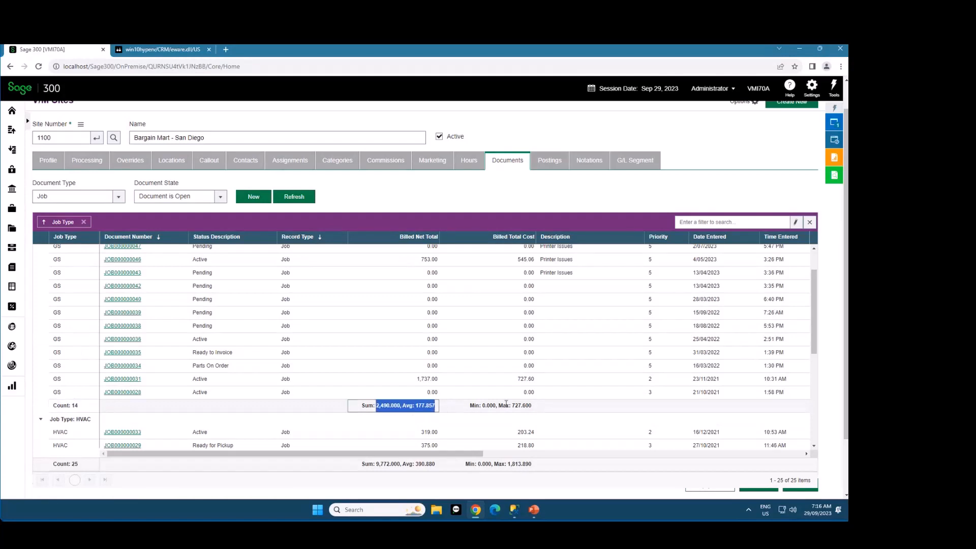
pyautogui.moveTo(506, 404); pyautogui.dragTo(541, 406)
# Highlight the HVAC group's Billed Net Total subtotals and examine the footer values of the remaining job type groups
pyautogui.scroll(-2, 314, 372)
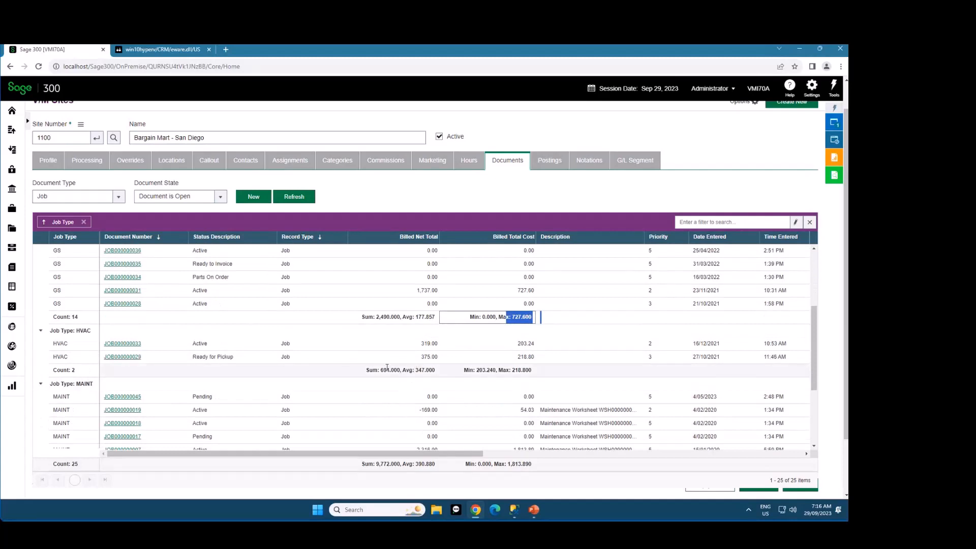
pyautogui.moveTo(387, 367); pyautogui.dragTo(436, 370)
pyautogui.scroll(-2, 148, 376)
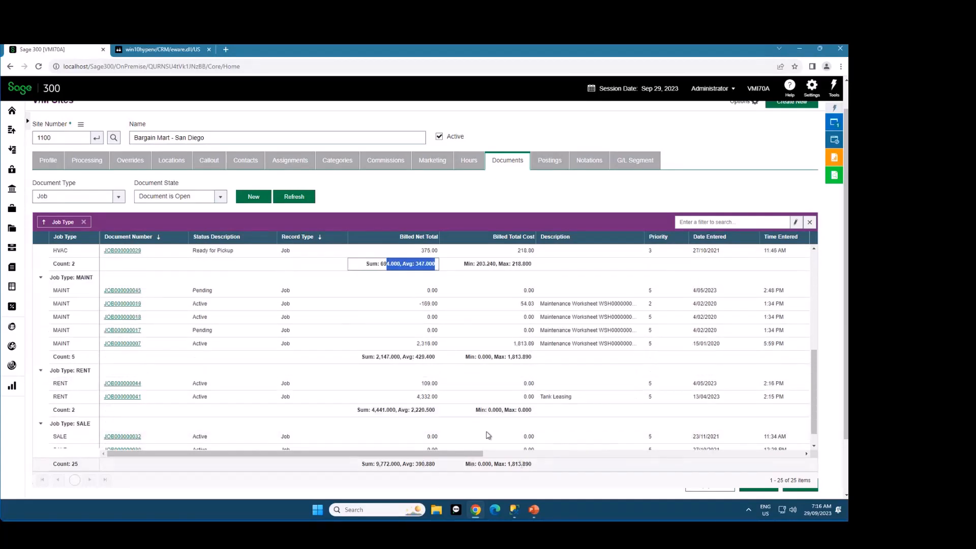
pyautogui.scroll(5, 446, 393)
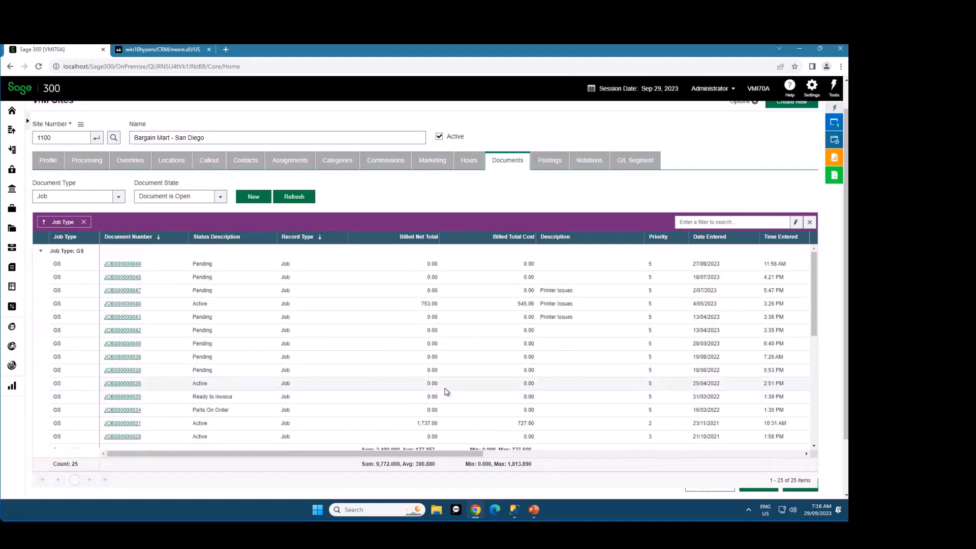
pyautogui.scroll(1, 446, 392)
pyautogui.scroll(-2, 447, 393)
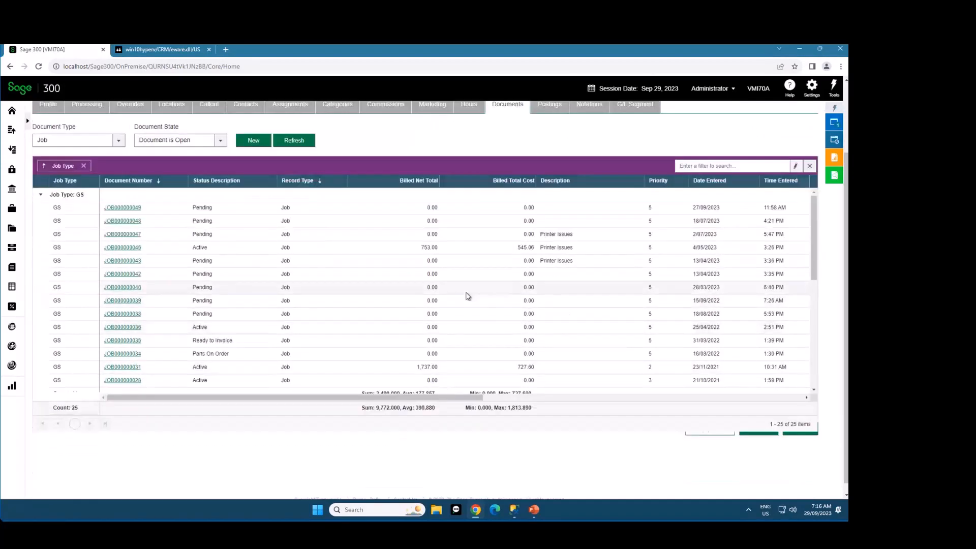
pyautogui.scroll(1, 467, 296)
pyautogui.moveTo(812, 258)
pyautogui.mouseDown()
pyautogui.moveTo(811, 319)
pyautogui.moveTo(811, 269)
pyautogui.mouseUp()
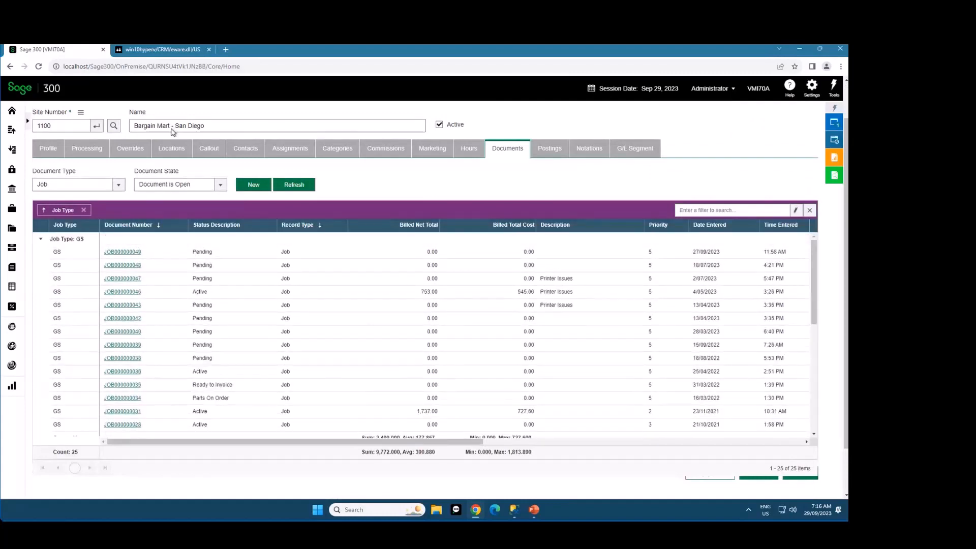
# Load site 1200 to view its documents grouped by Job Type with footer aggregates
pyautogui.doubleClick(48, 126)
pyautogui.write('1200')
pyautogui.press('Tab')
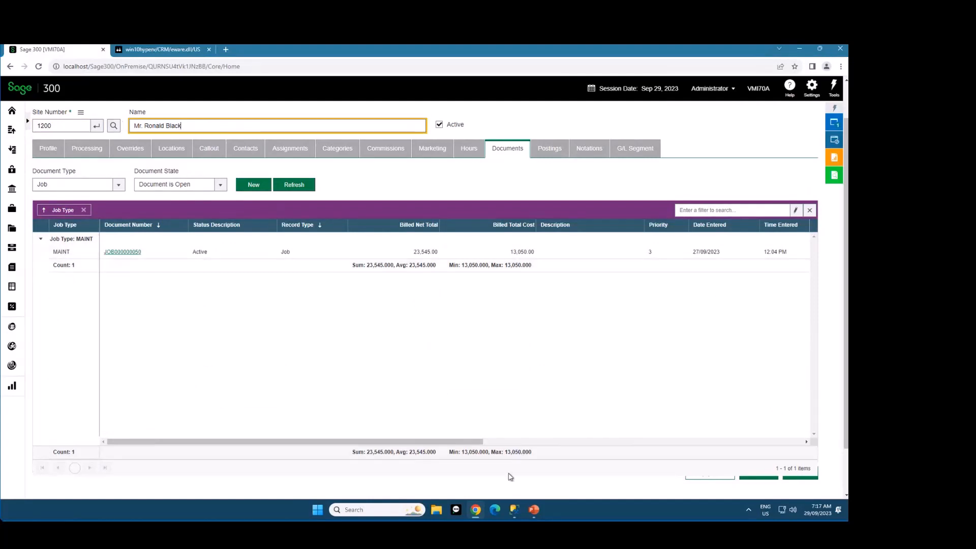
# Reload site 1100 and look over its documents grouped by Job Type with their group footers
pyautogui.doubleClick(77, 125)
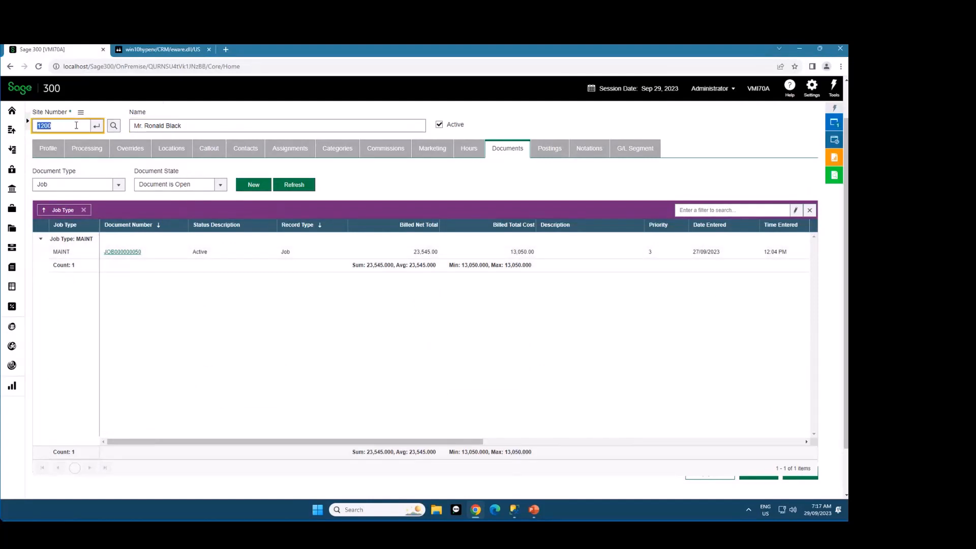
pyautogui.write('1100')
pyautogui.press('Tab')
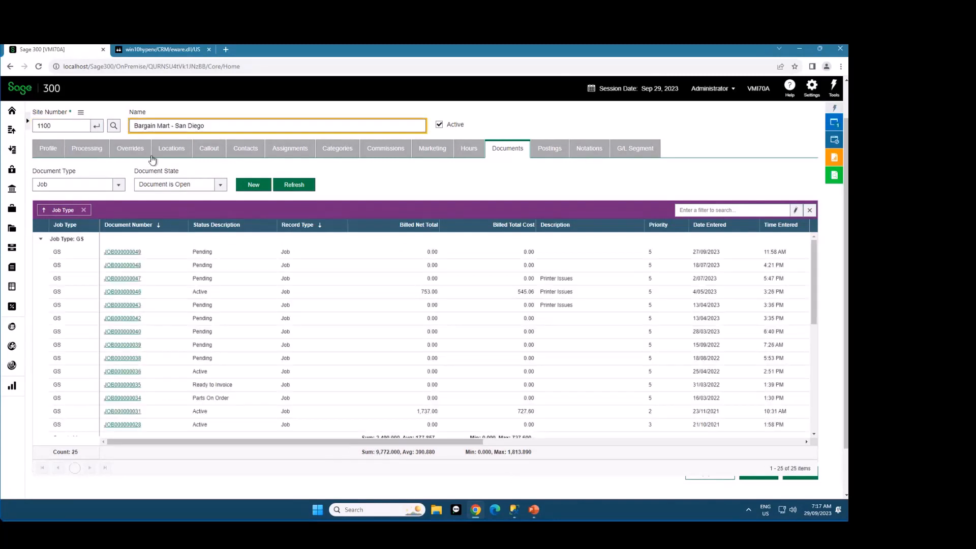
pyautogui.scroll(-2, 437, 279)
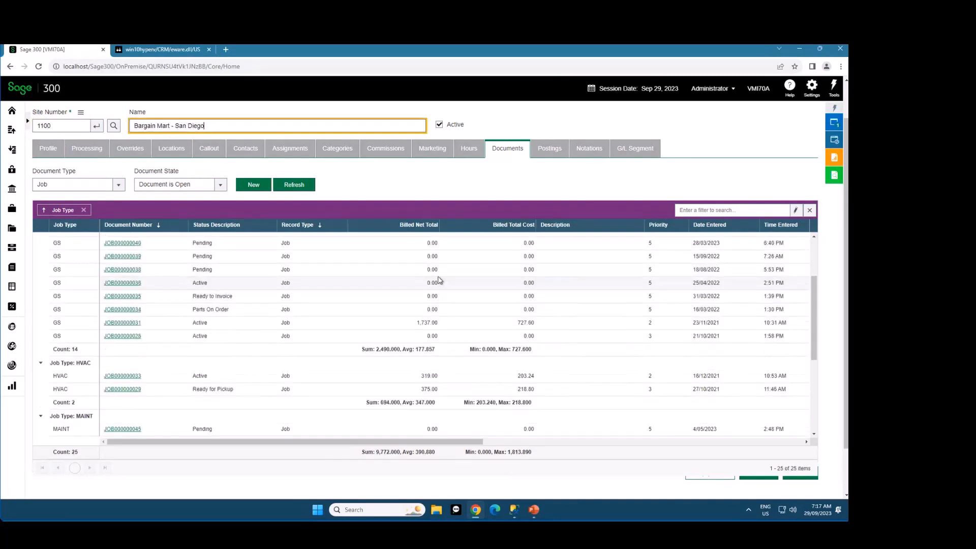
pyautogui.scroll(2, 440, 280)
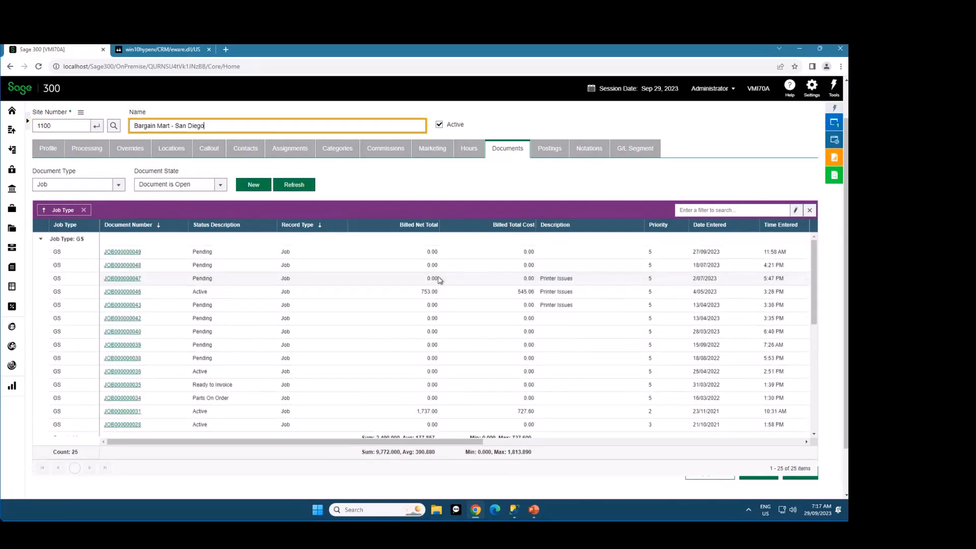
# Export the grouped documents grid to Excel and open the downloaded GridExport (1).xlsx
pyautogui.rightClick(402, 229)
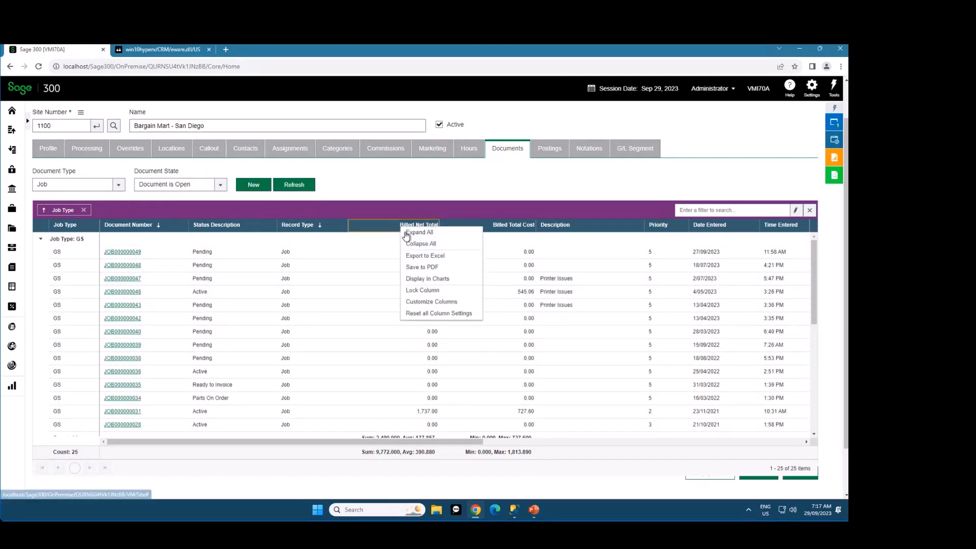
pyautogui.click(425, 237)
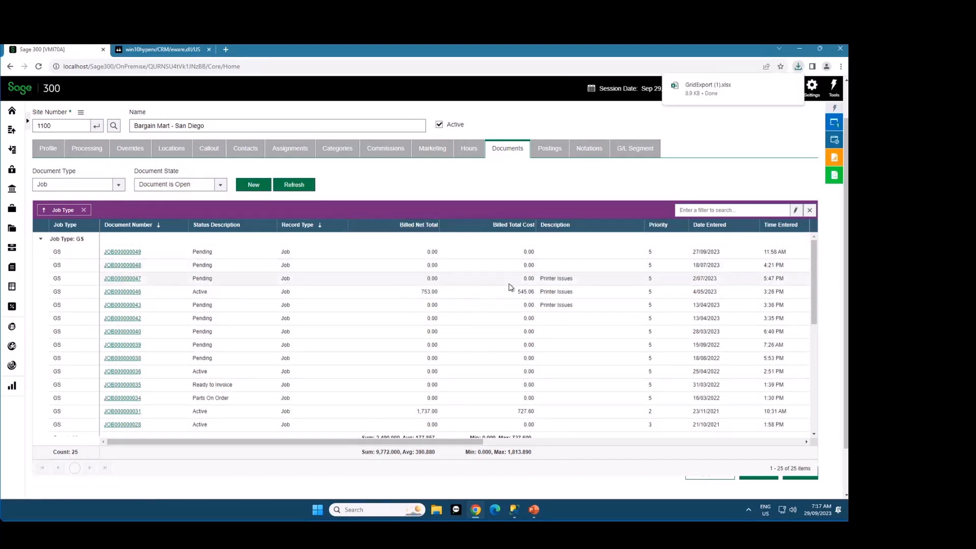
pyautogui.click(722, 89)
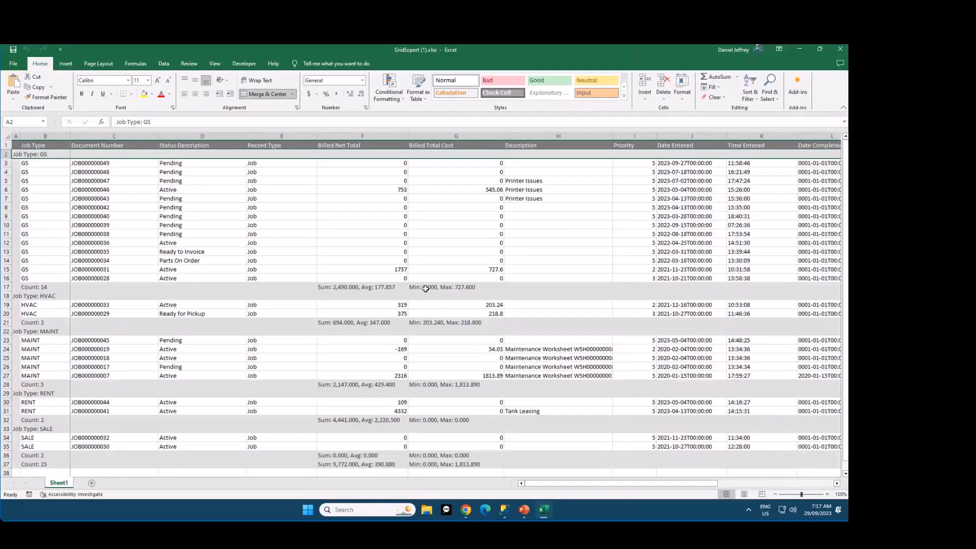
# Inspect the GS group's Sum/Average, Min/Max and Count cells in the exported workbook, and close it
pyautogui.click(375, 287)
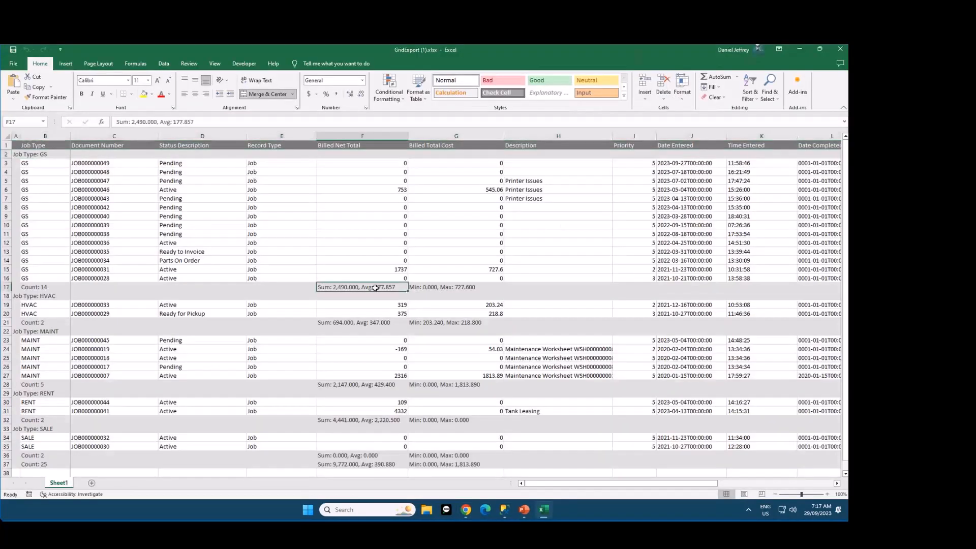
pyautogui.click(459, 287)
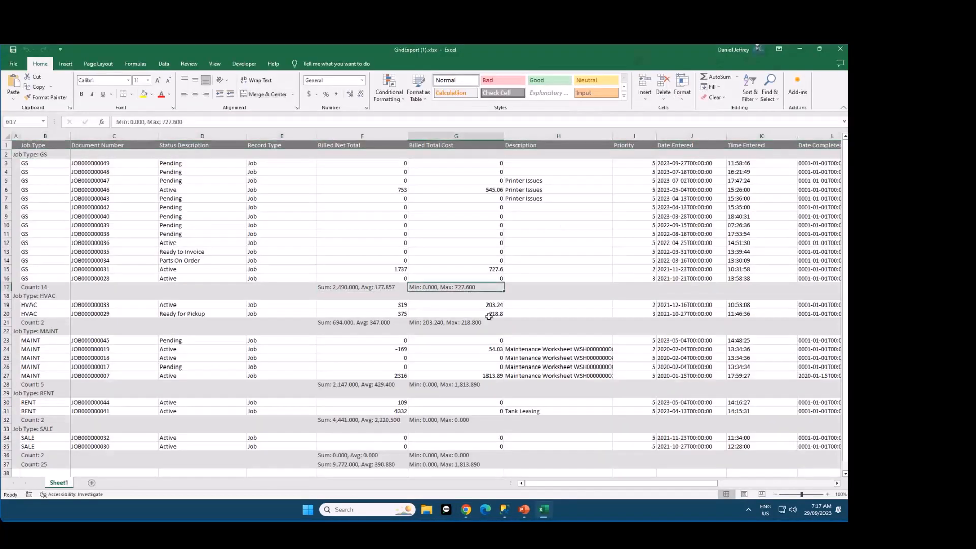
pyautogui.click(38, 286)
pyautogui.moveTo(584, 482)
pyautogui.mouseDown()
pyautogui.moveTo(681, 480)
pyautogui.moveTo(545, 476)
pyautogui.moveTo(655, 478)
pyautogui.moveTo(714, 466)
pyautogui.moveTo(566, 481)
pyautogui.moveTo(590, 482)
pyautogui.moveTo(576, 482)
pyautogui.mouseUp()
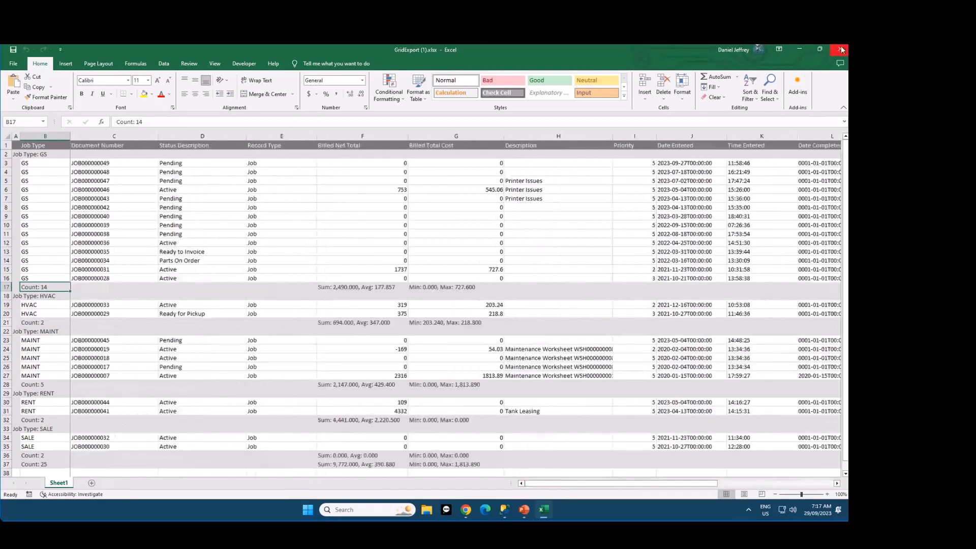
pyautogui.click(841, 49)
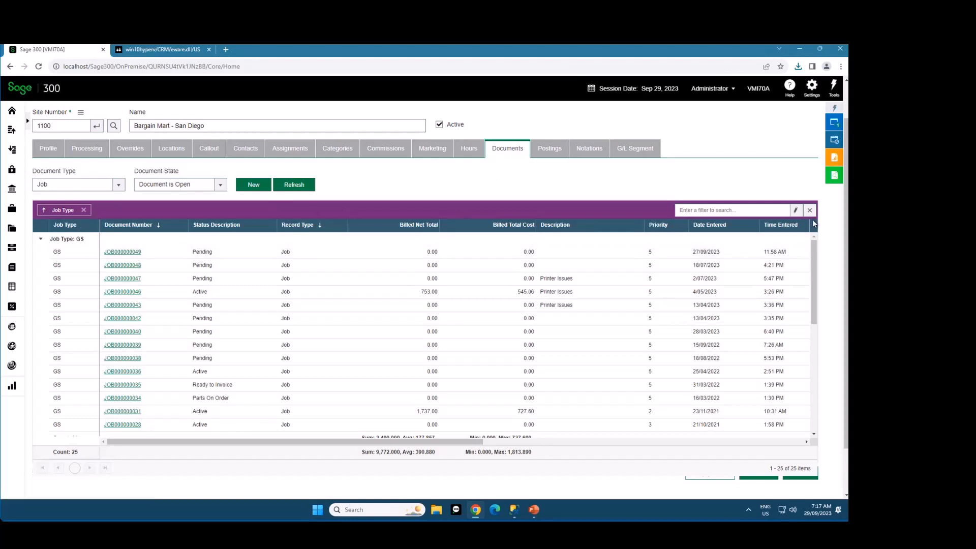
# Show the site's Commissions grid and view the options available for its column headings
pyautogui.click(386, 152)
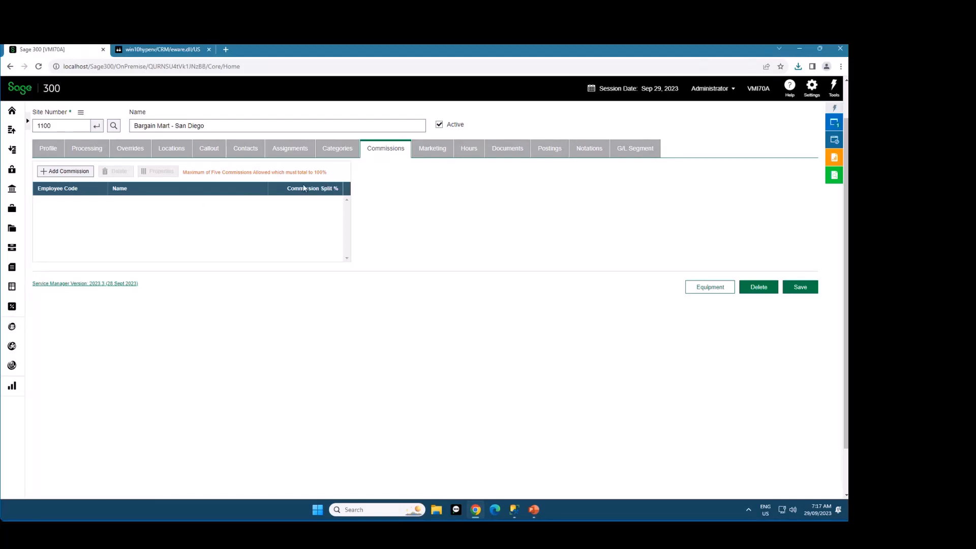
pyautogui.rightClick(239, 192)
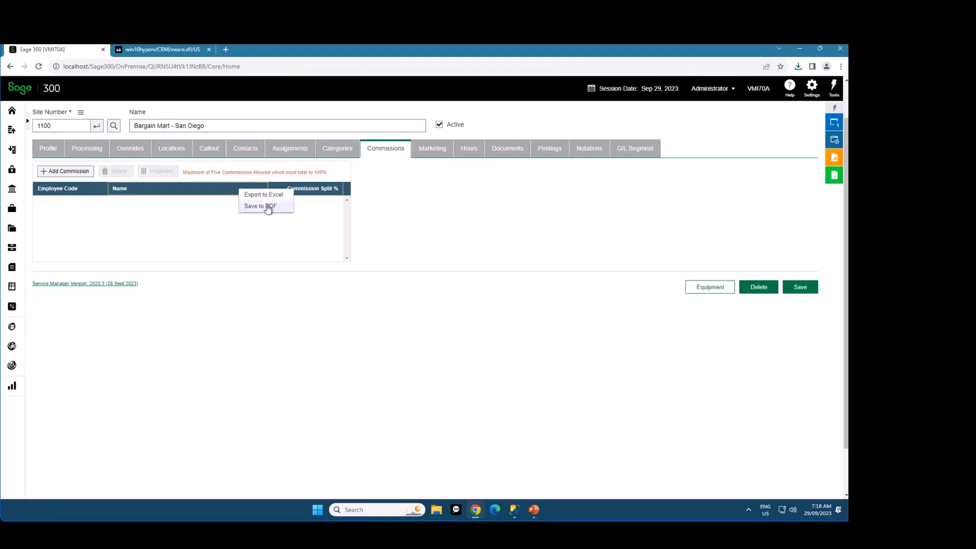
pyautogui.click(394, 186)
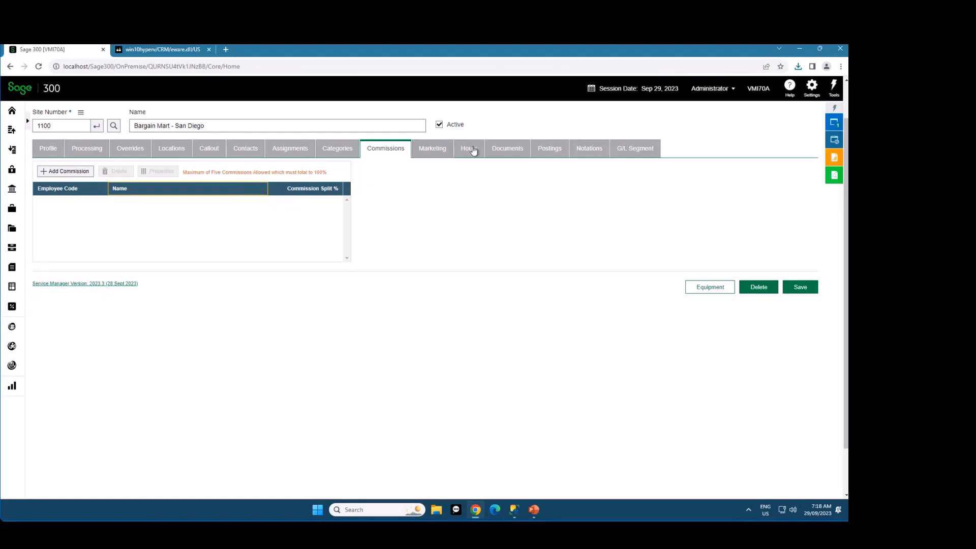
# Return to the site's documents and display the grid in charts
pyautogui.click(509, 149)
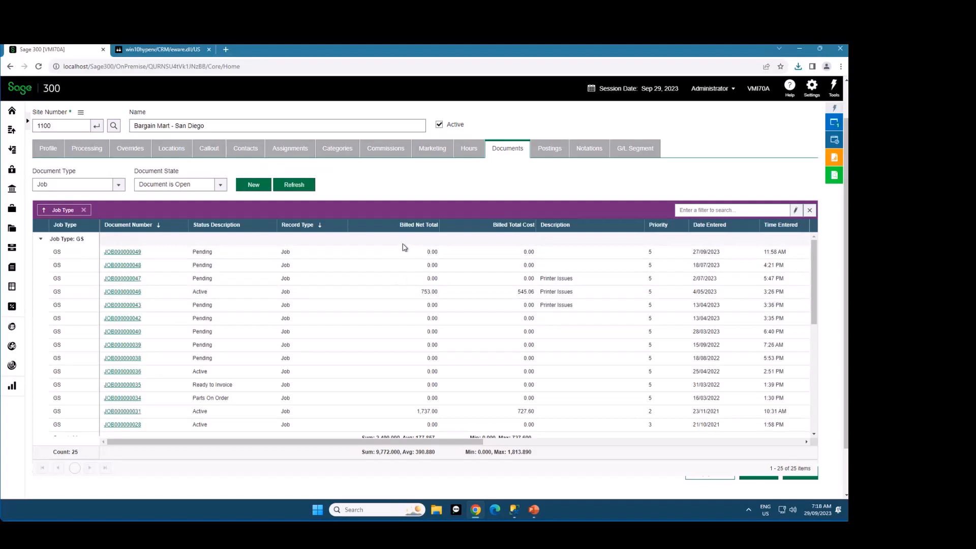
pyautogui.rightClick(394, 230)
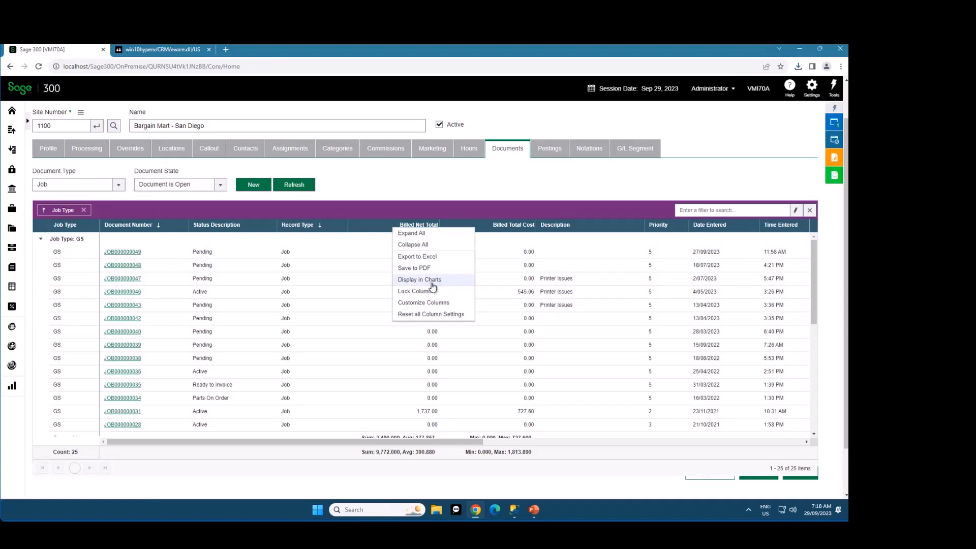
pyautogui.click(431, 283)
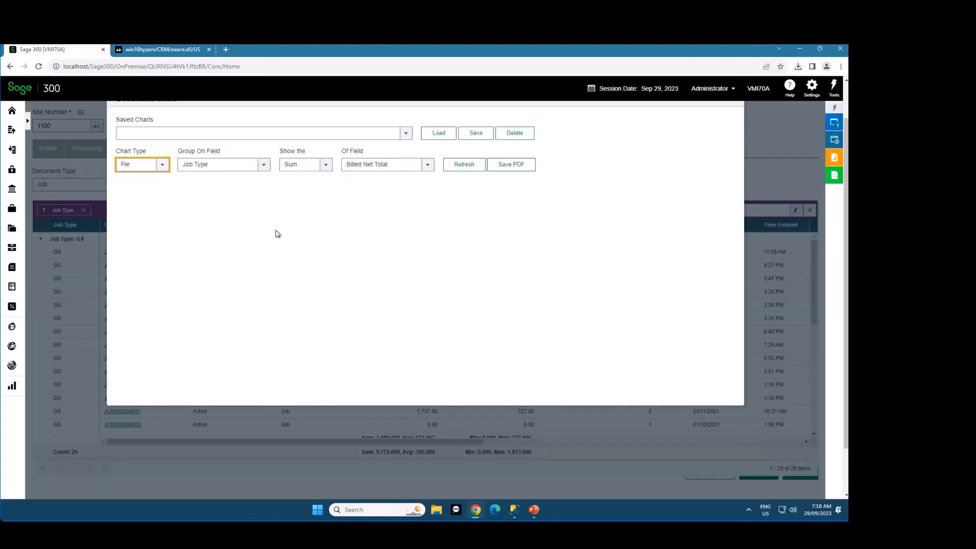
# Generate a pie chart of the Sum of Billed Net Total grouped on Status Description and inspect its slices' details
pyautogui.click(154, 213)
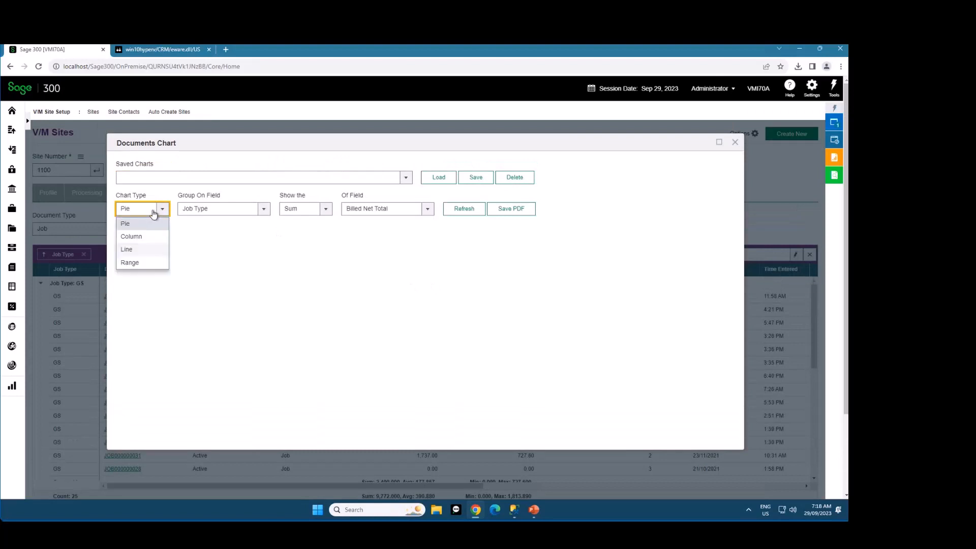
pyautogui.click(211, 209)
pyautogui.scroll(-3, 212, 252)
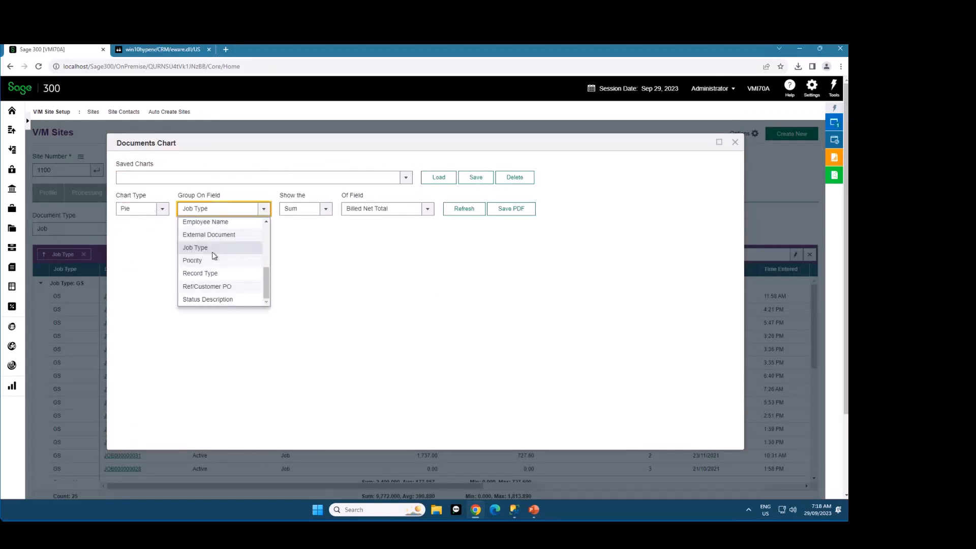
pyautogui.click(215, 300)
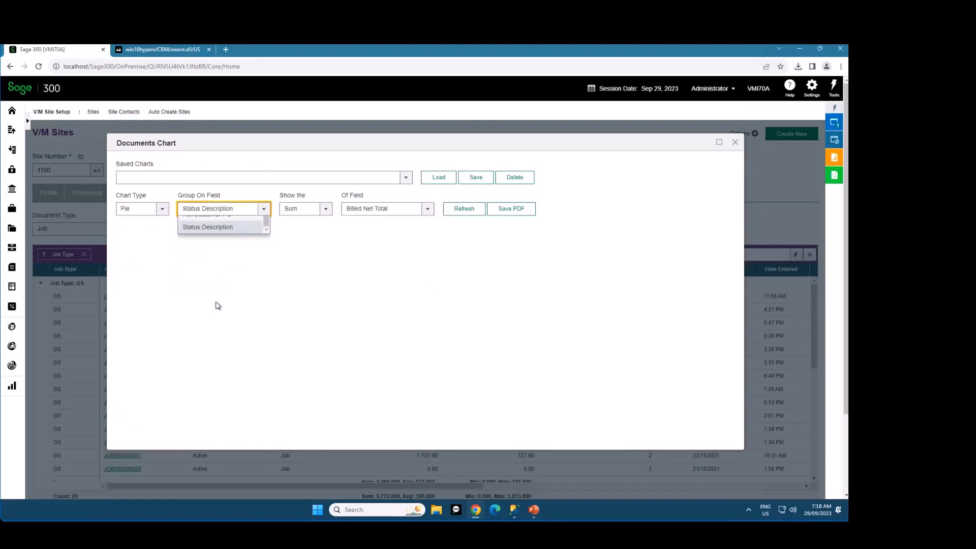
pyautogui.click(361, 210)
pyautogui.scroll(1, 376, 229)
pyautogui.click(465, 210)
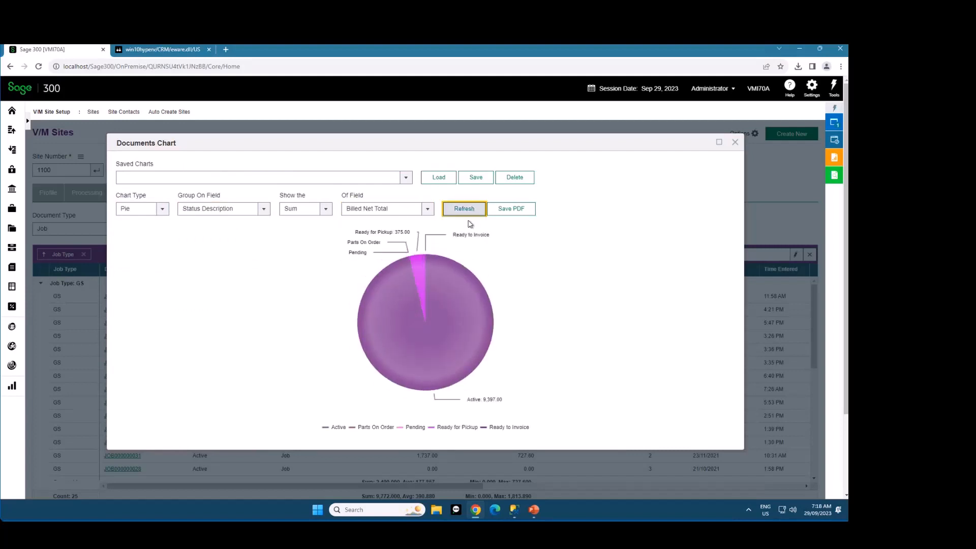
pyautogui.moveTo(327, 226)
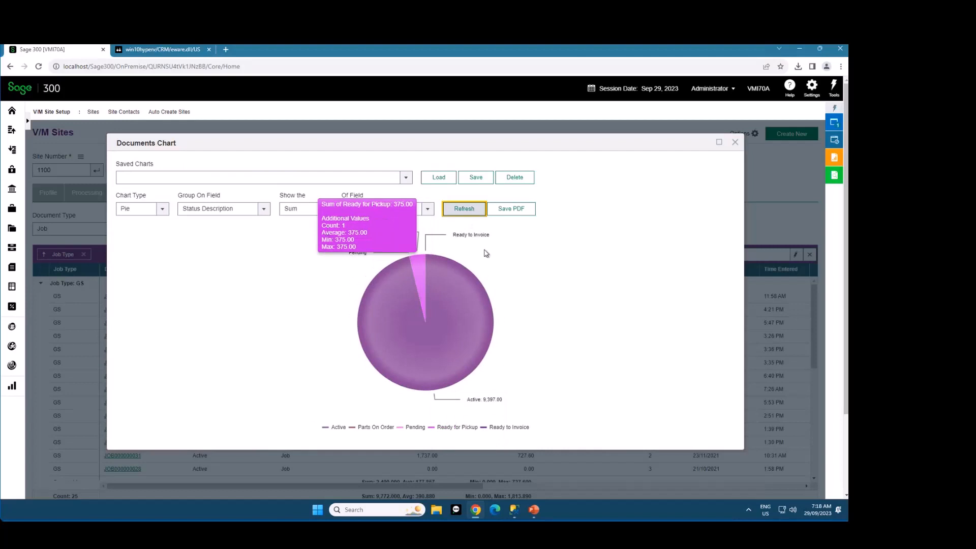
pyautogui.moveTo(411, 337)
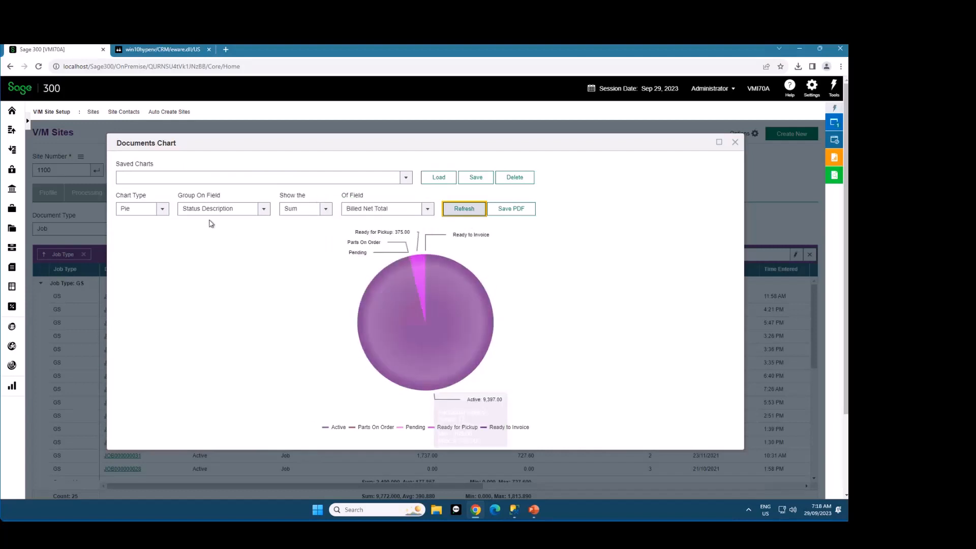
# Change the chart type to Column and save the configuration as "Column as a Sum of Billed Net Total by Status Description"
pyautogui.click(150, 209)
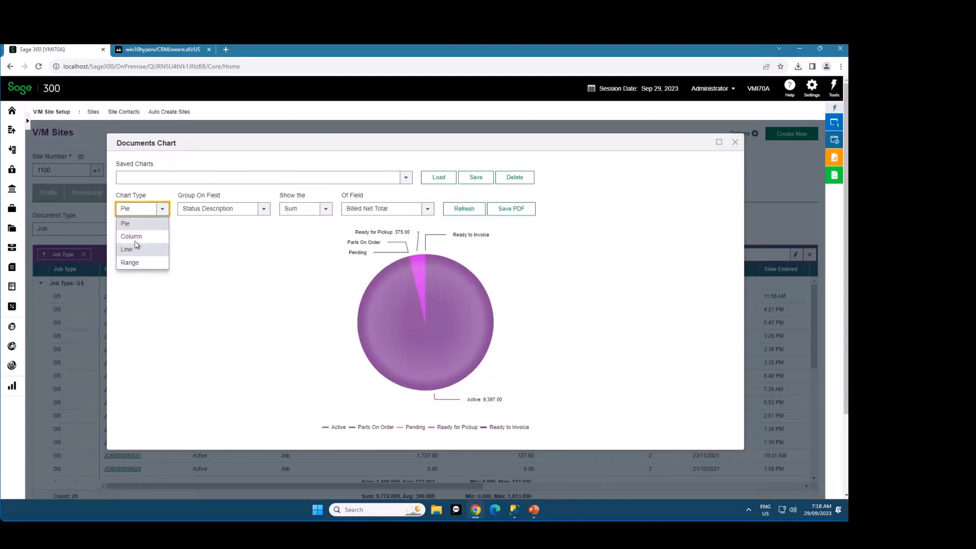
pyautogui.click(131, 234)
pyautogui.click(466, 216)
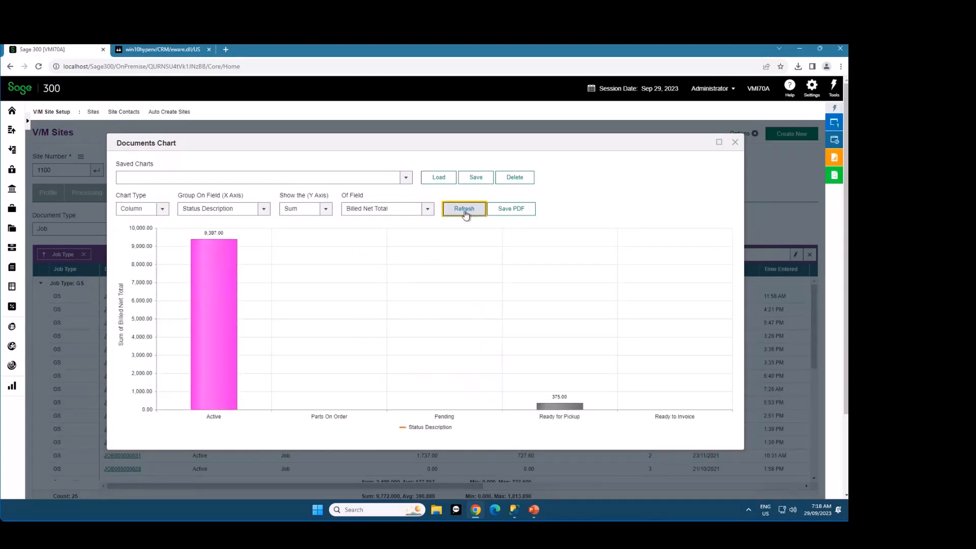
pyautogui.click(469, 178)
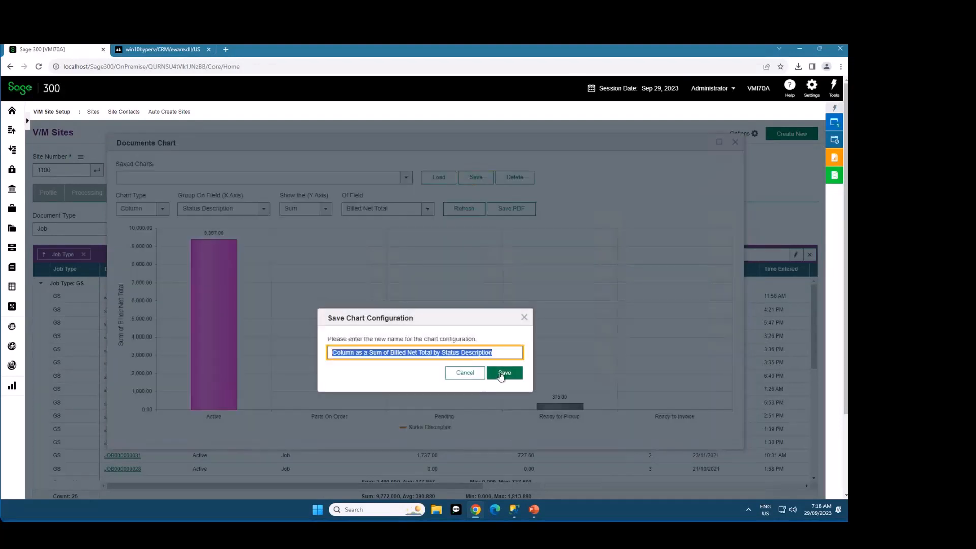
pyautogui.click(505, 374)
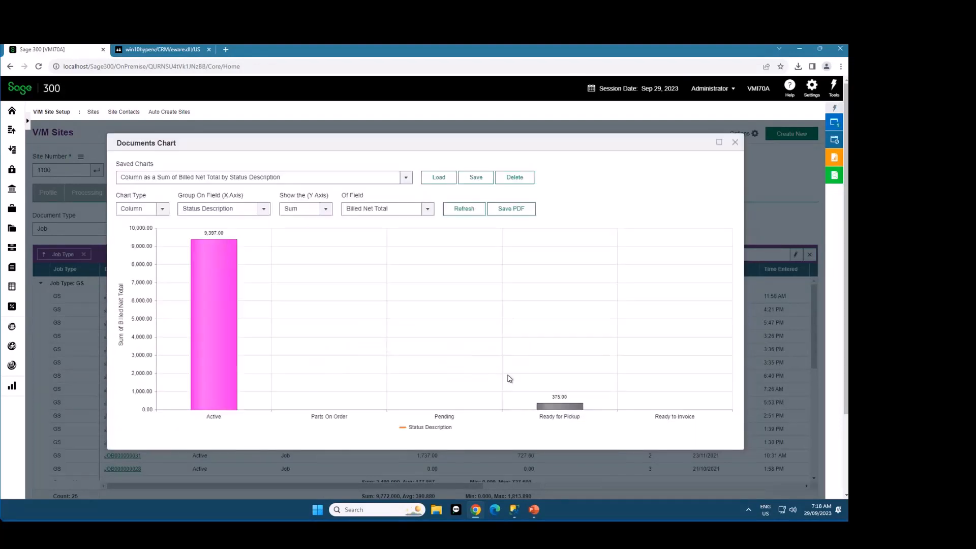
# Close the documents chart and bring up site 1400
pyautogui.click(75, 170)
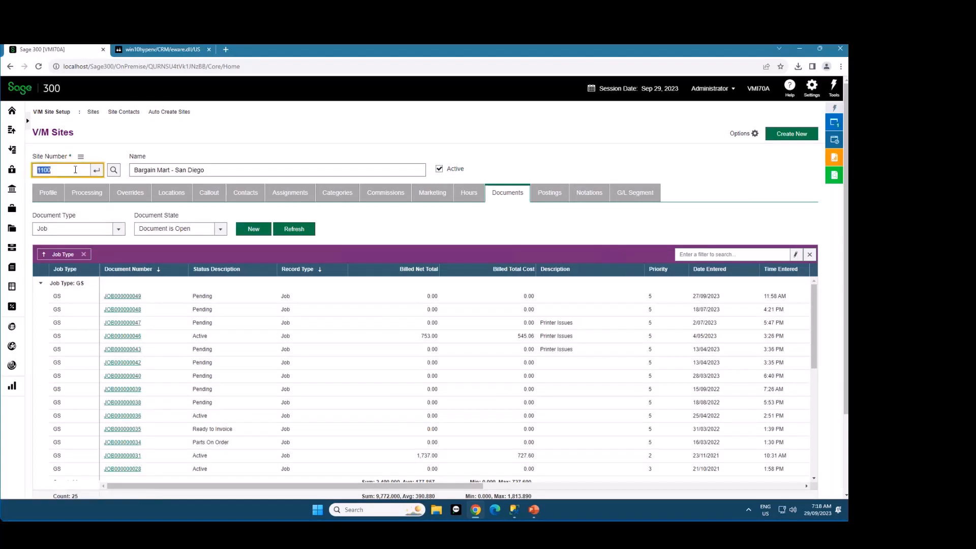
pyautogui.write('1400')
pyautogui.press('Tab')
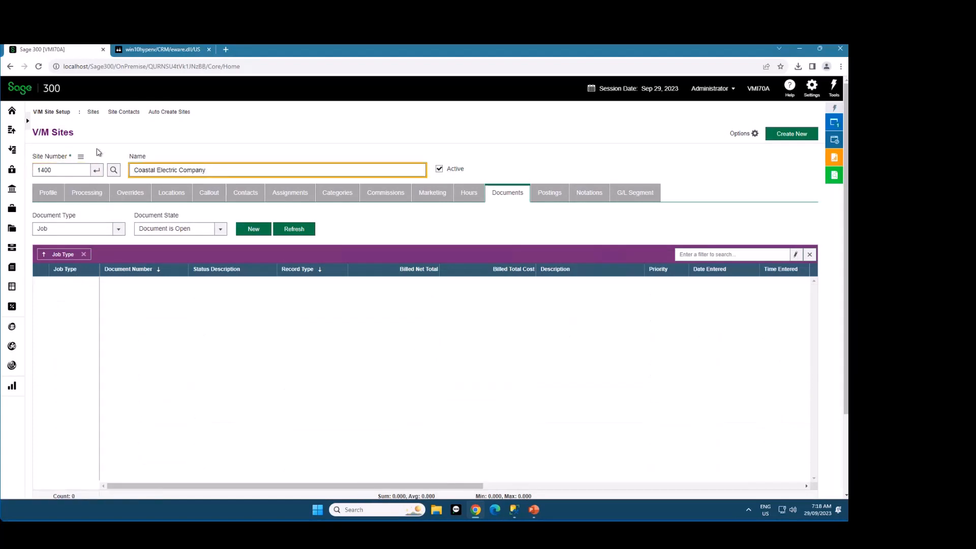
# Bring up site 1200 and list its documents with Document Type and Document State both set to All
pyautogui.click(60, 170)
pyautogui.write('1200')
pyautogui.press('Tab')
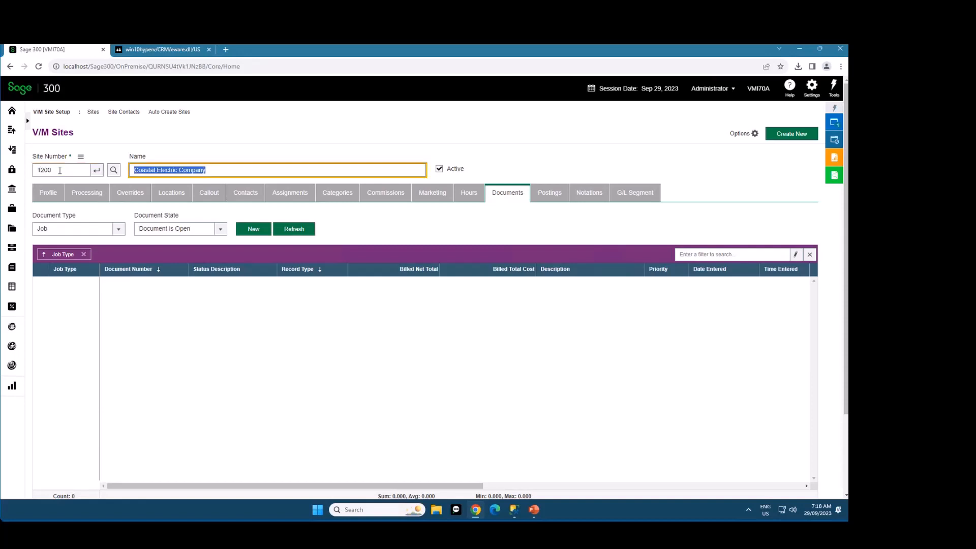
pyautogui.click(101, 233)
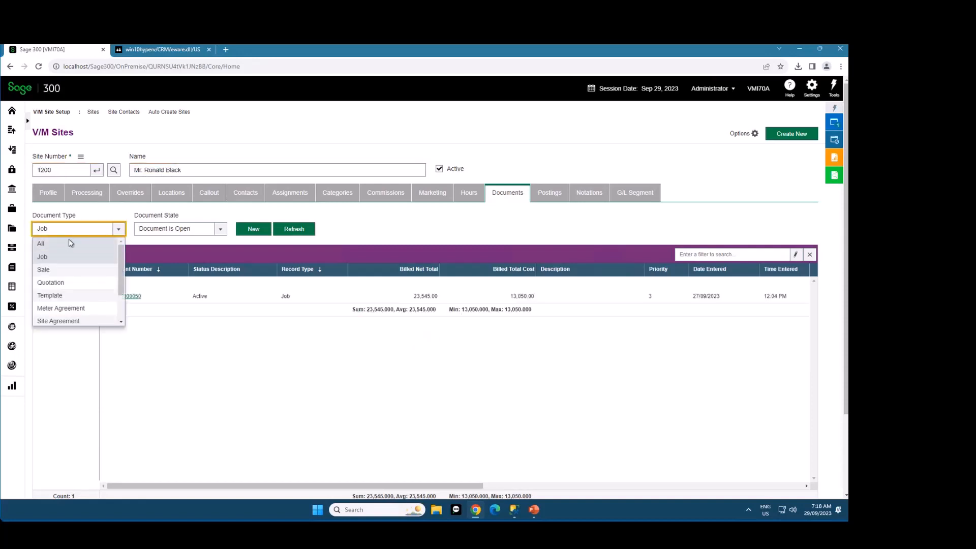
pyautogui.click(61, 244)
pyautogui.click(175, 230)
pyautogui.click(200, 242)
pyautogui.click(291, 233)
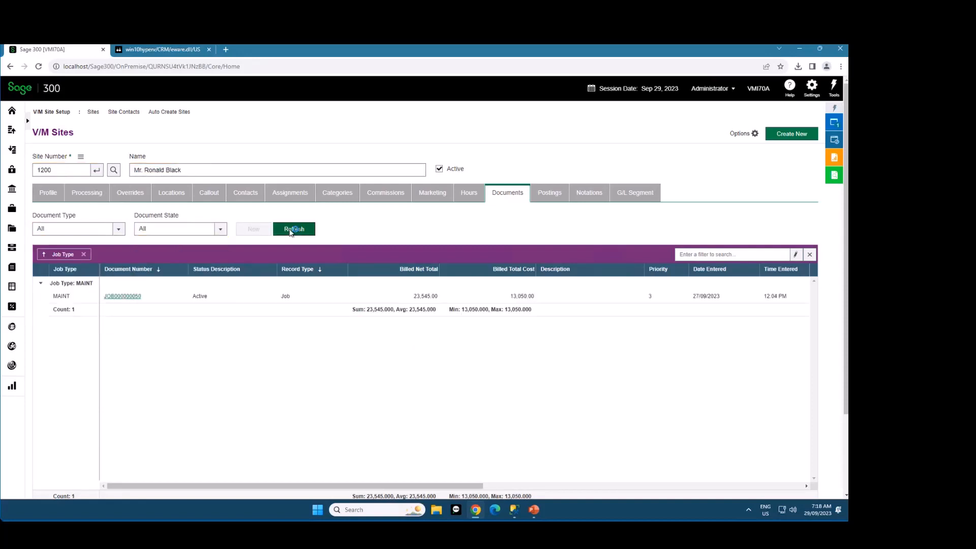
# Chart this site's documents with the saved "Column as a Sum of Billed Net Total by Status Description" configuration, and close the chart
pyautogui.rightClick(607, 271)
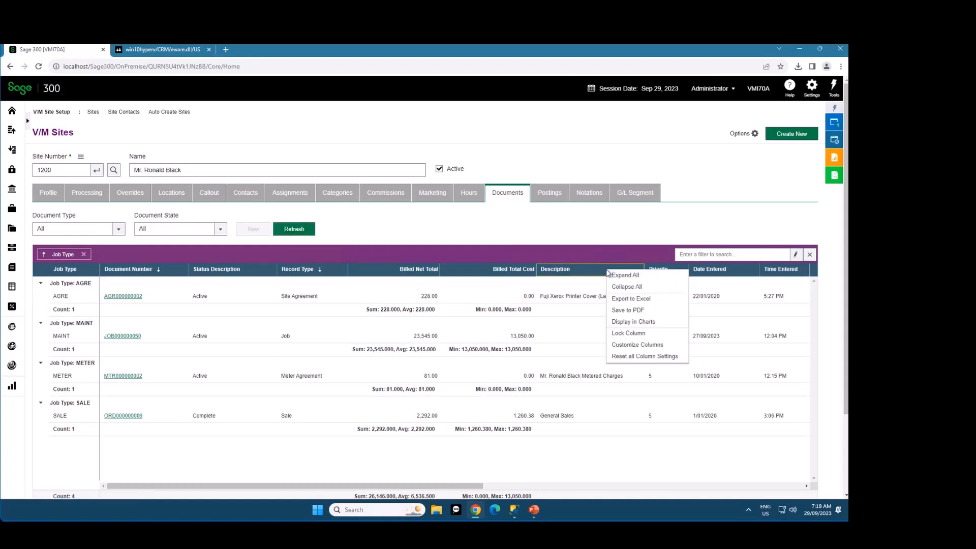
pyautogui.click(647, 323)
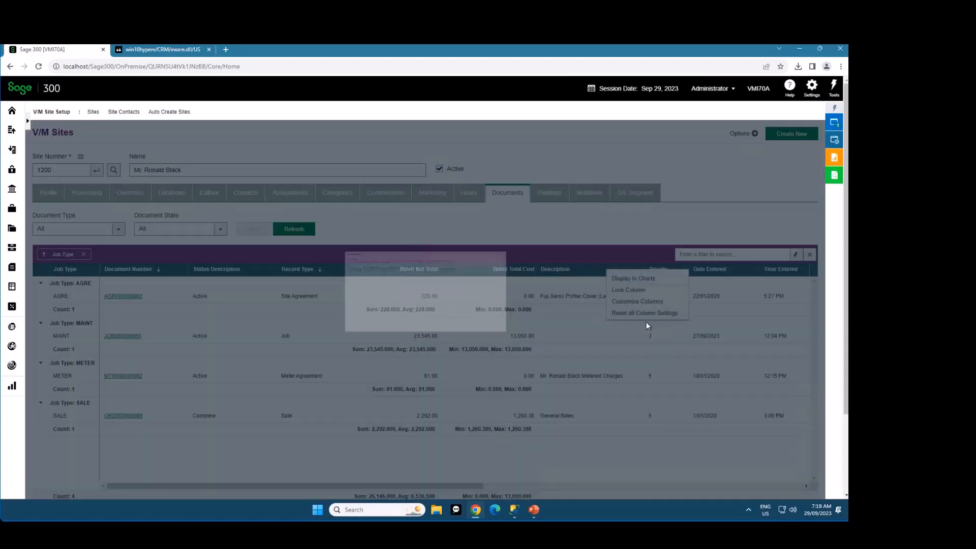
pyautogui.click(246, 178)
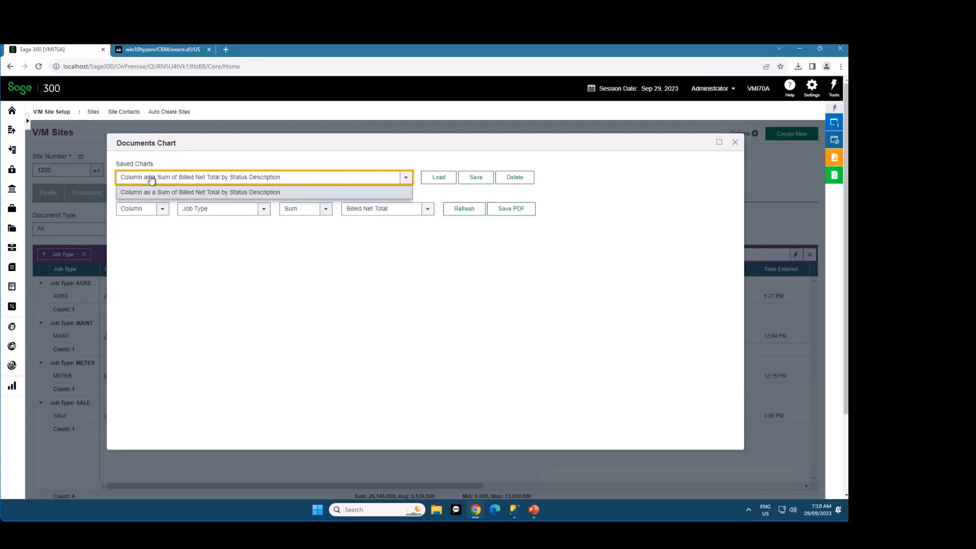
pyautogui.click(191, 179)
pyautogui.click(444, 180)
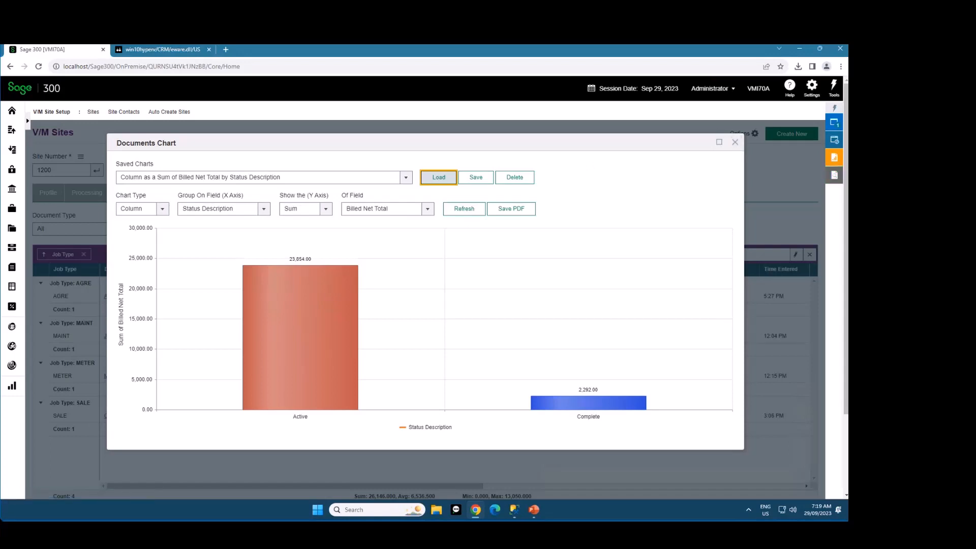
pyautogui.click(735, 142)
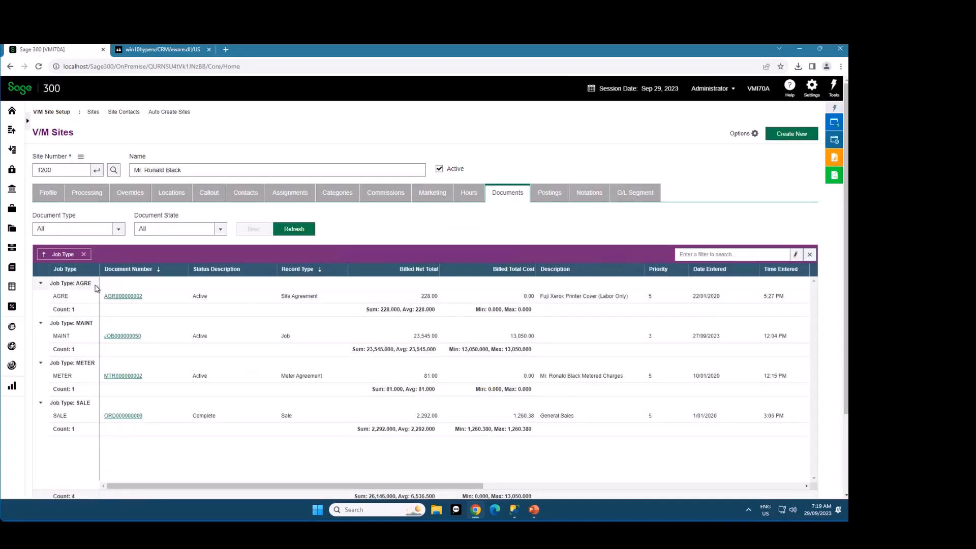
# Open V/M Time Manager, load the time entries with the existing criteria, and collapse the Criteria section
pyautogui.click(13, 350)
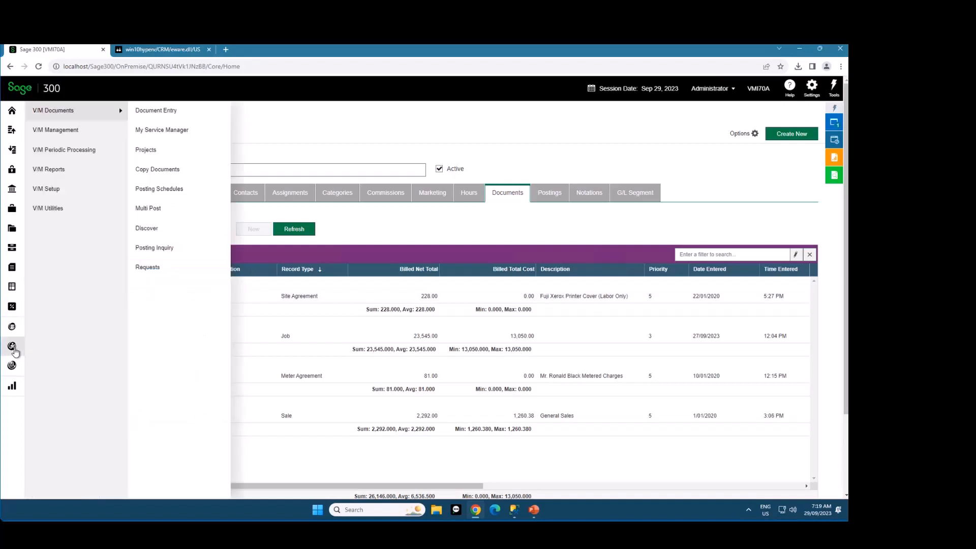
pyautogui.moveTo(78, 131)
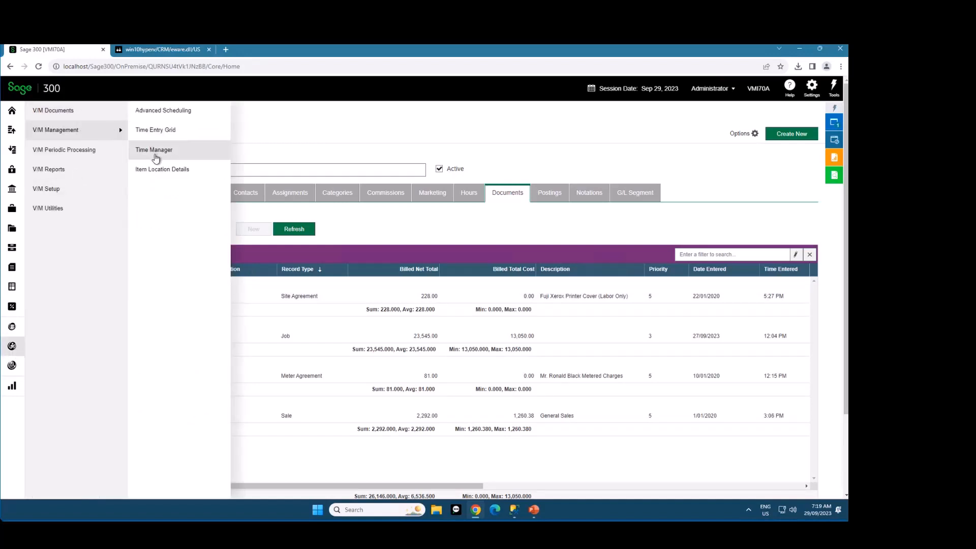
pyautogui.click(155, 151)
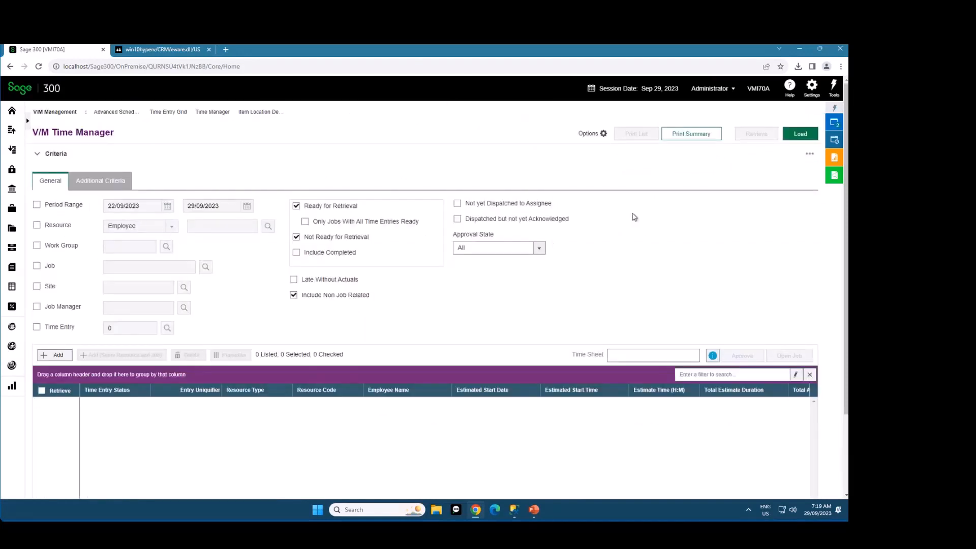
pyautogui.click(795, 138)
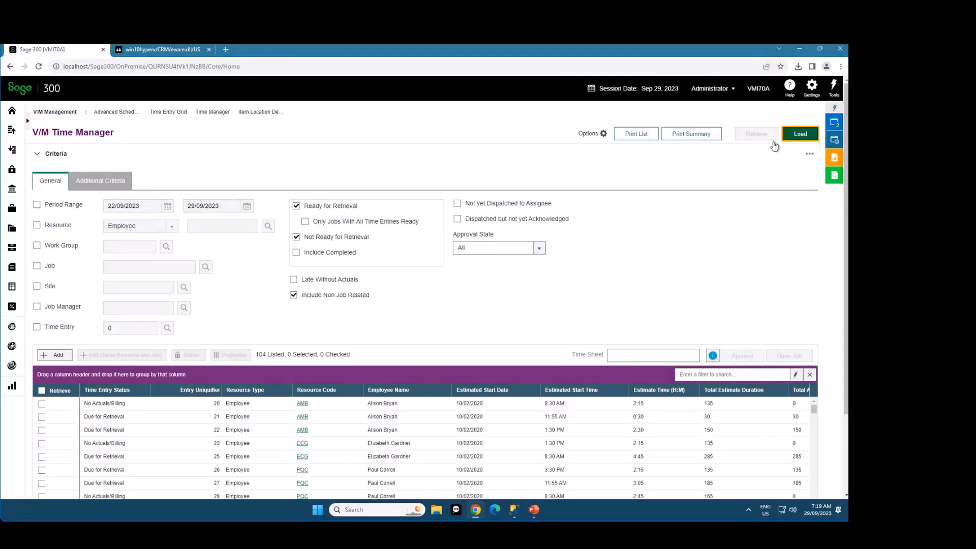
pyautogui.click(51, 156)
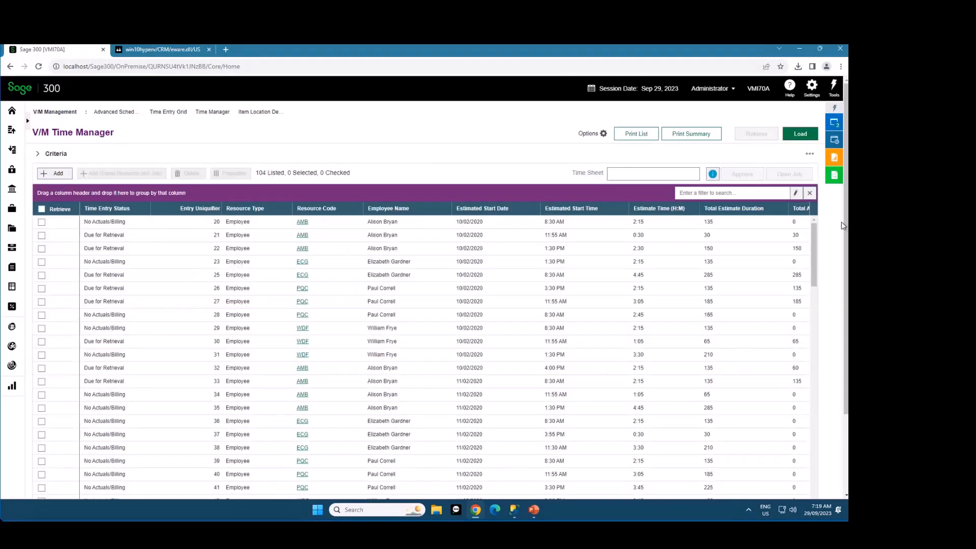
pyautogui.scroll(-2, 845, 220)
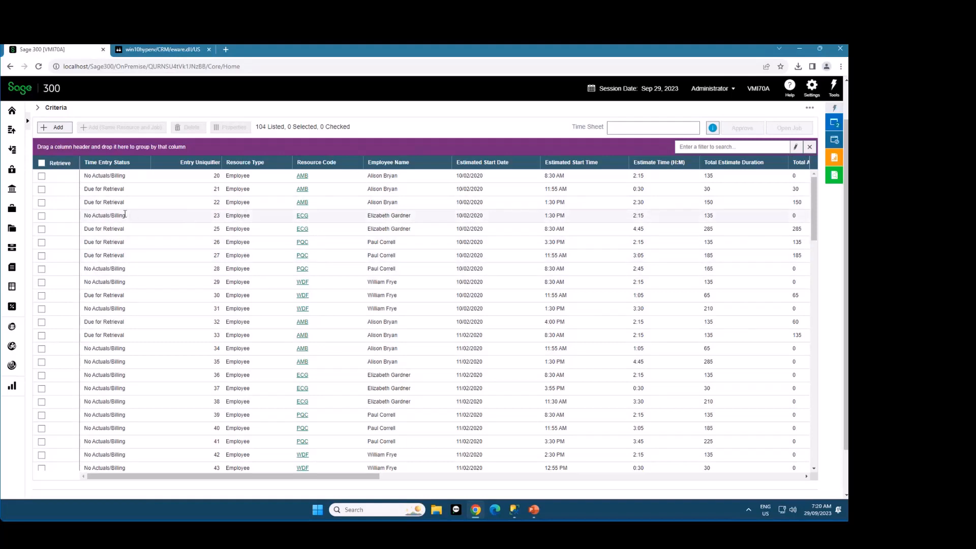
# Group the time entries by Time Entry Status and highlight the Due for Retrieval and No Actuals/Billing group names
pyautogui.moveTo(119, 164); pyautogui.dragTo(153, 181)
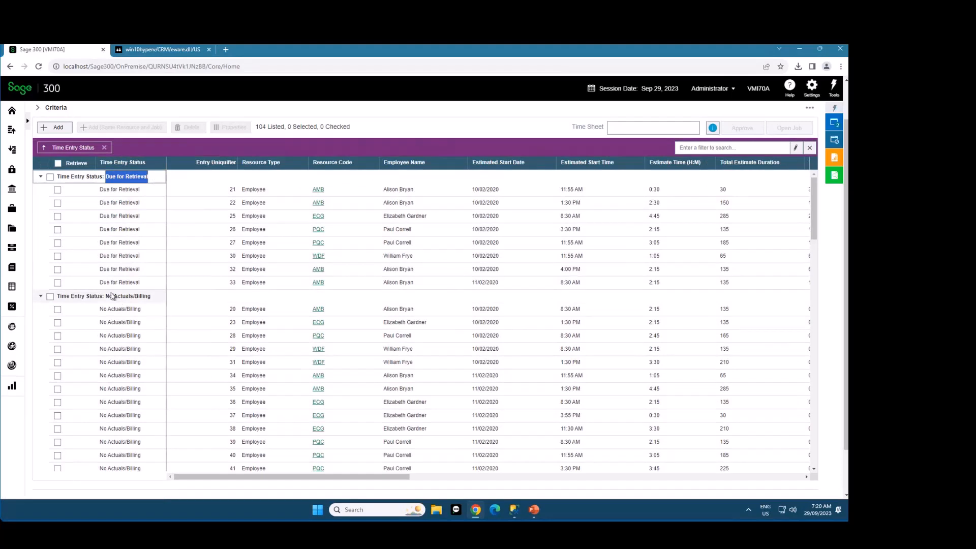
pyautogui.moveTo(106, 297); pyautogui.dragTo(148, 295)
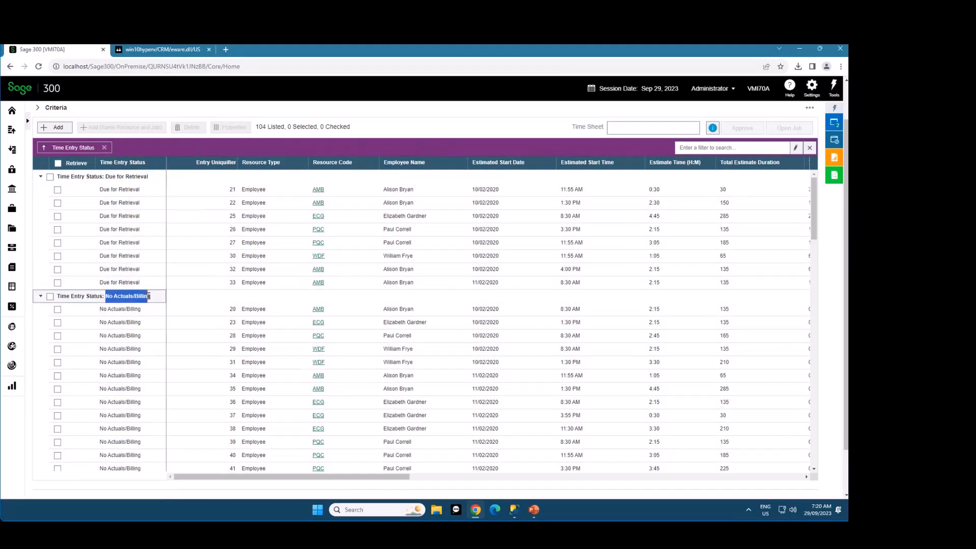
pyautogui.click(118, 300)
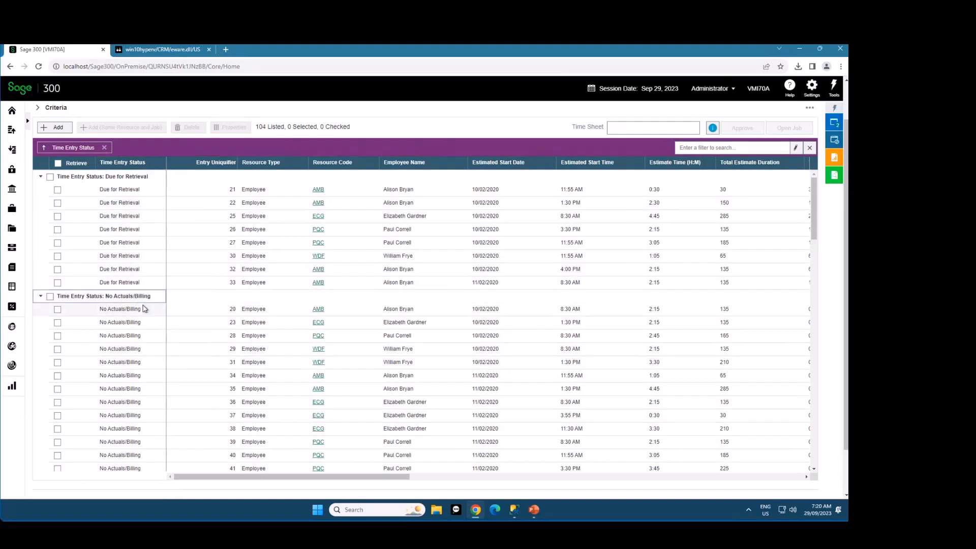
# Expand the criteria to examine the Not Ready for Retrieval option, and collapse them again
pyautogui.scroll(1, 242, 157)
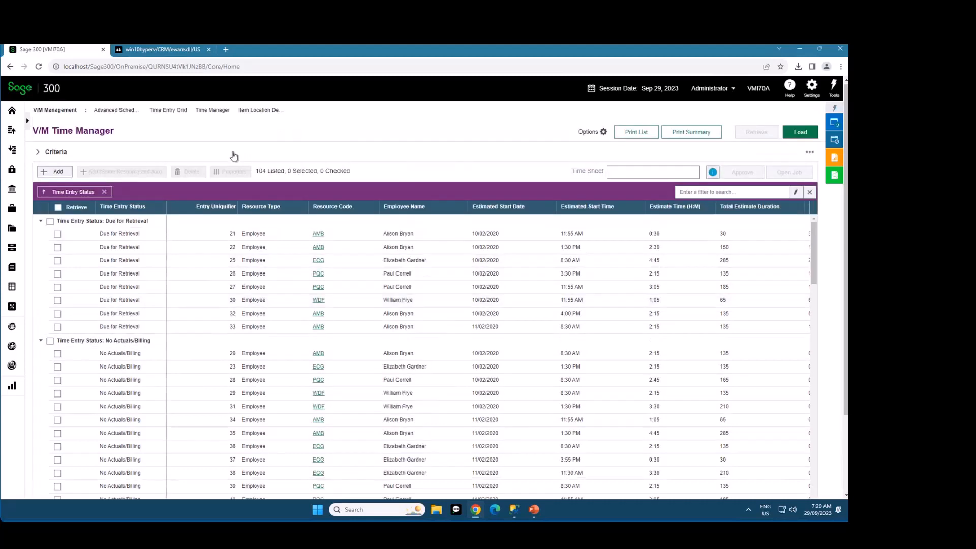
pyautogui.click(238, 153)
pyautogui.click(306, 236)
pyautogui.moveTo(308, 238); pyautogui.dragTo(364, 238)
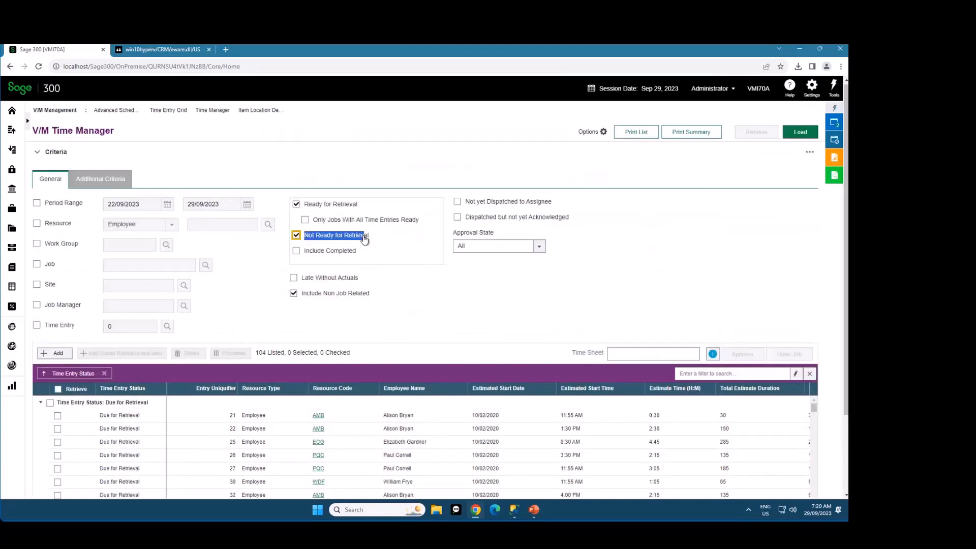
pyautogui.click(174, 153)
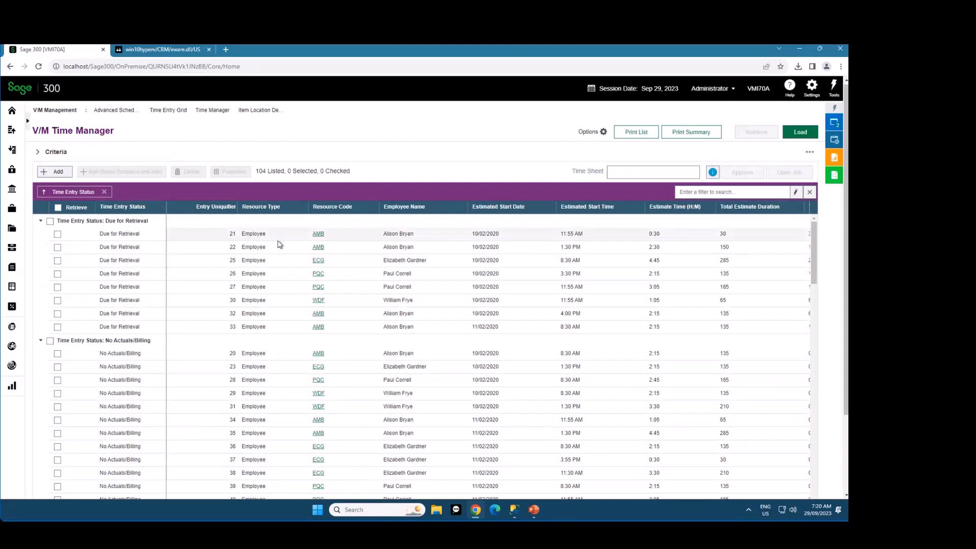
# Subgroup the time entries by Resource Code, collapse the No Actuals/Billing group, and check all AMB entries due for retrieval
pyautogui.moveTo(344, 209); pyautogui.dragTo(325, 196)
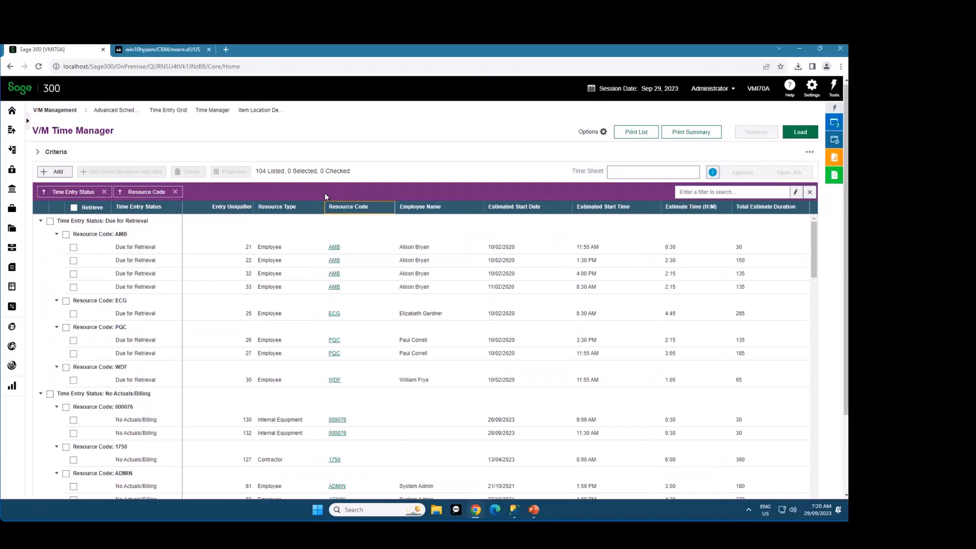
pyautogui.click(41, 394)
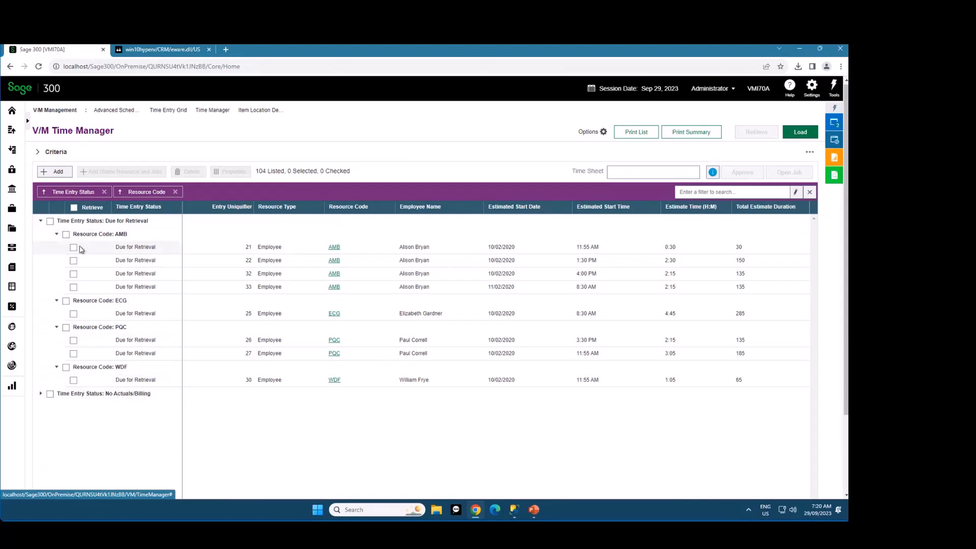
pyautogui.click(66, 235)
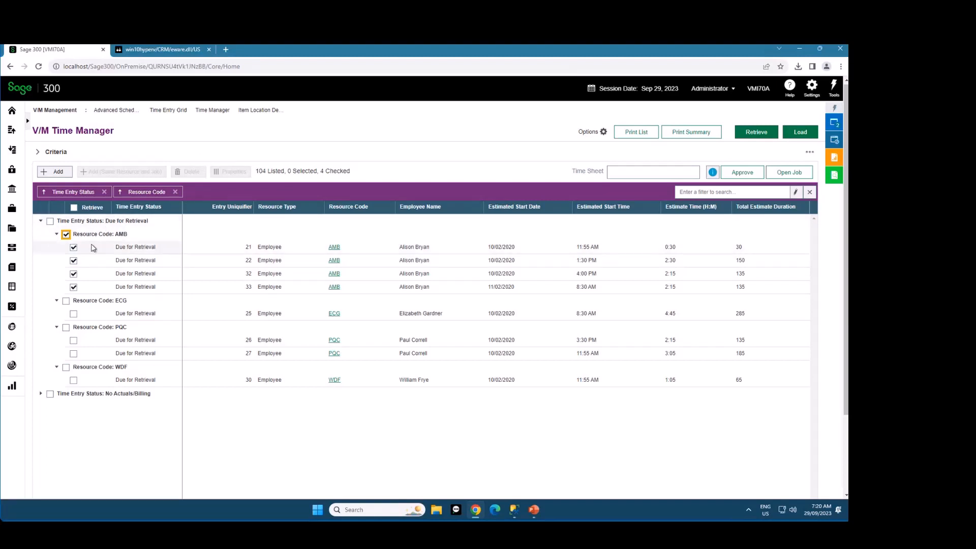
# Open V/M Day End Processing and group its documents by Record Type
pyautogui.click(746, 193)
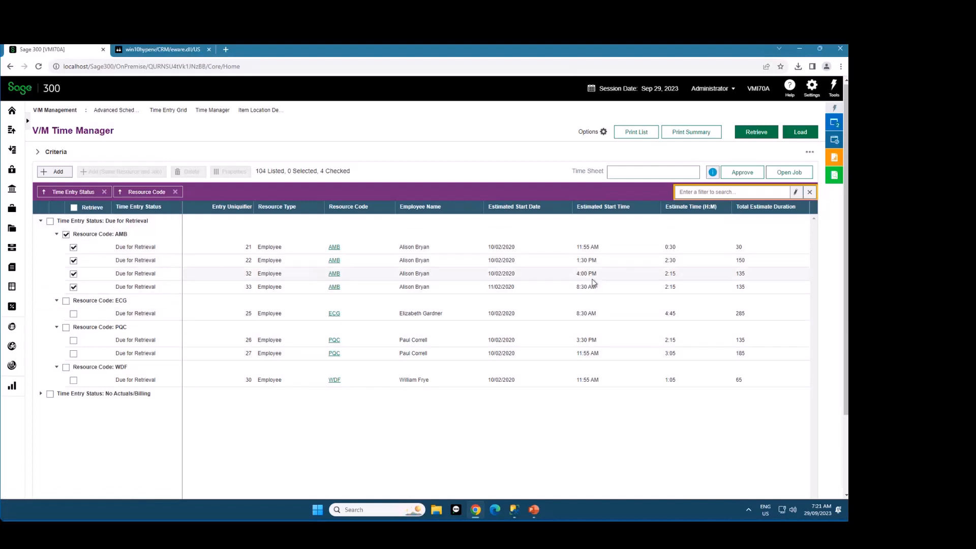
pyautogui.click(12, 346)
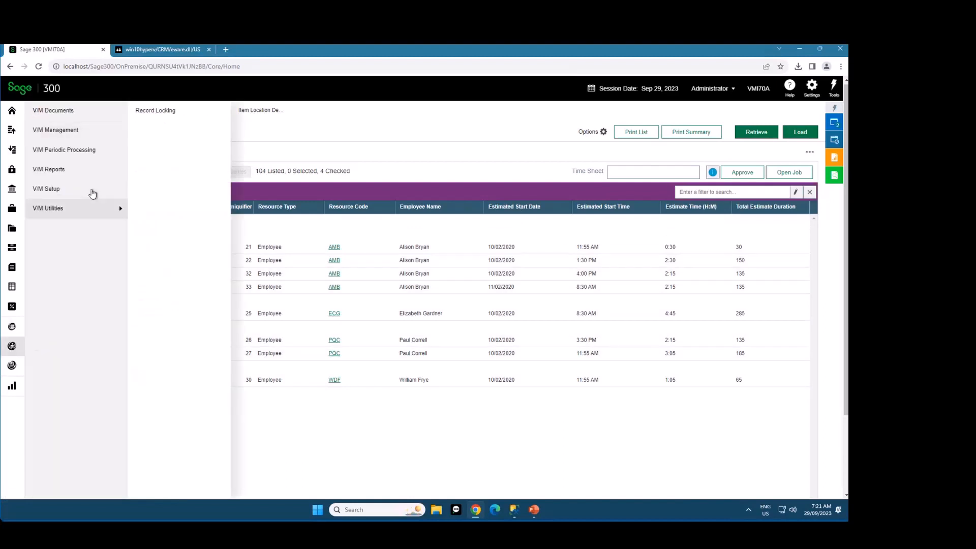
pyautogui.moveTo(83, 135)
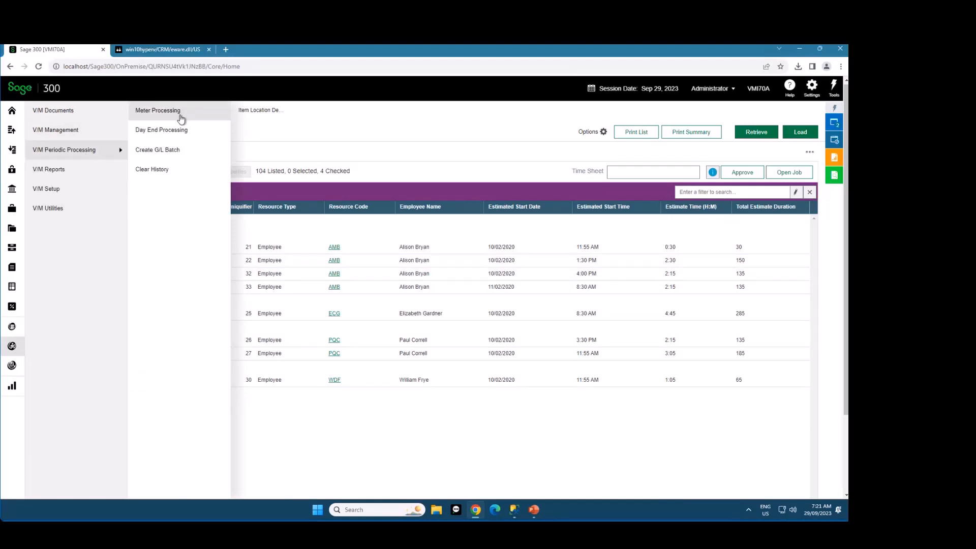
pyautogui.click(182, 131)
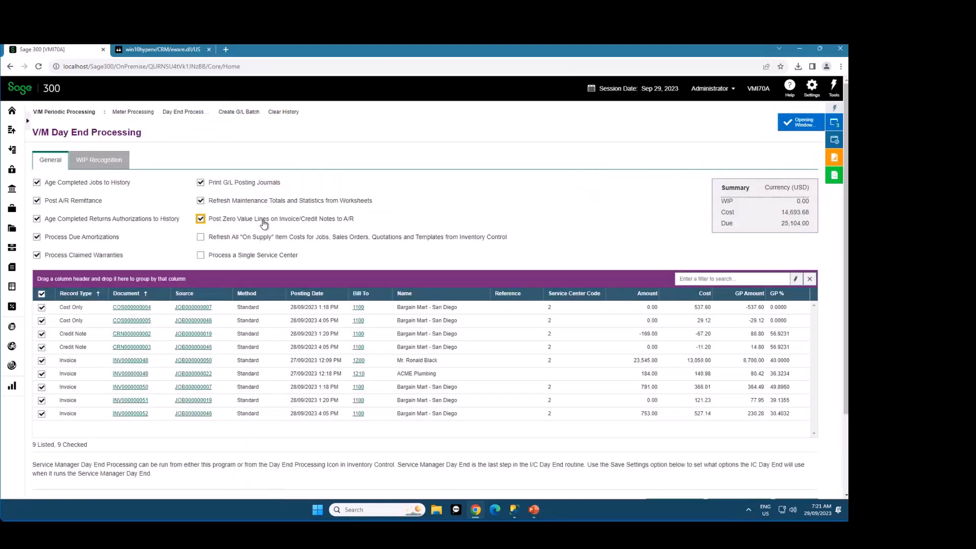
pyautogui.moveTo(75, 293); pyautogui.dragTo(75, 280)
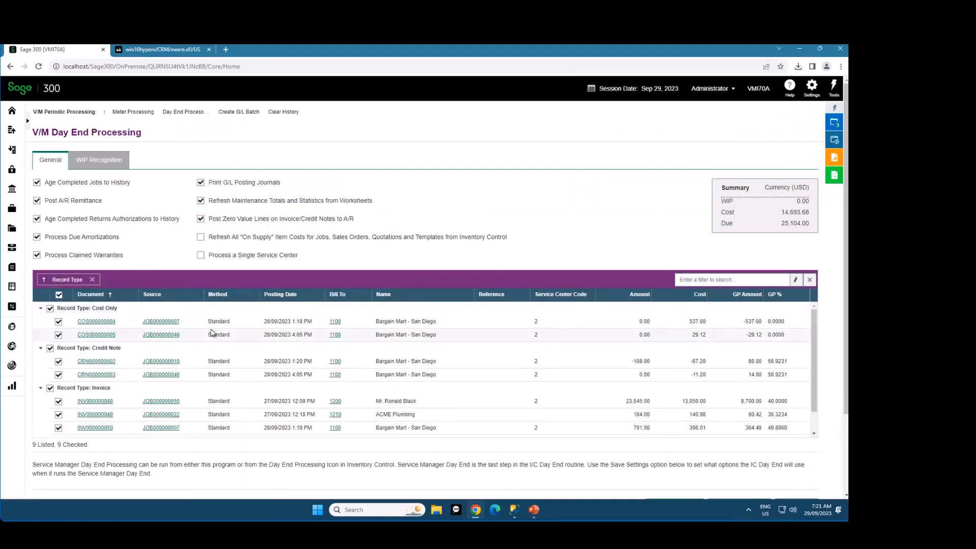
# Clear all checked documents, check only the Credit Note group, and remove the Record Type grouping
pyautogui.click(59, 295)
pyautogui.click(50, 348)
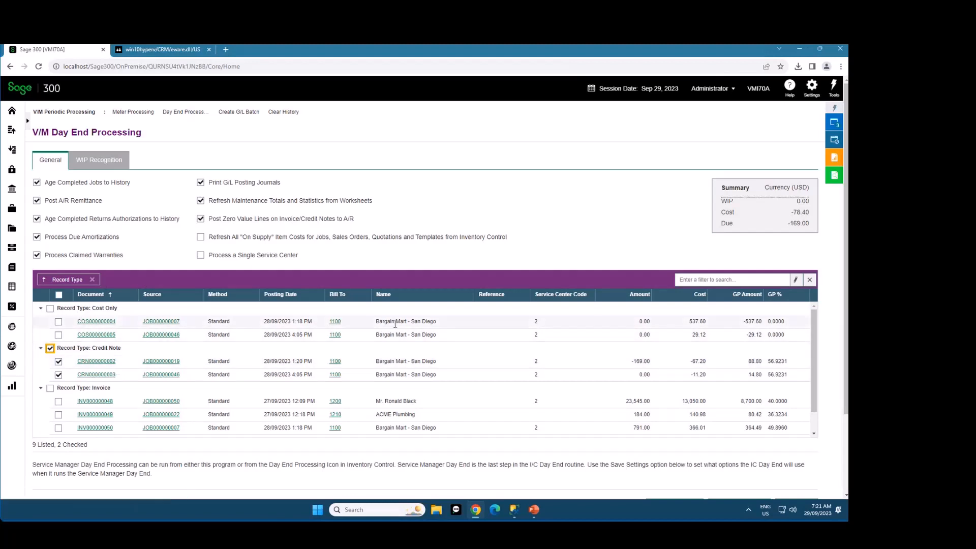
pyautogui.scroll(-1, 395, 324)
pyautogui.scroll(1, 395, 325)
pyautogui.click(92, 279)
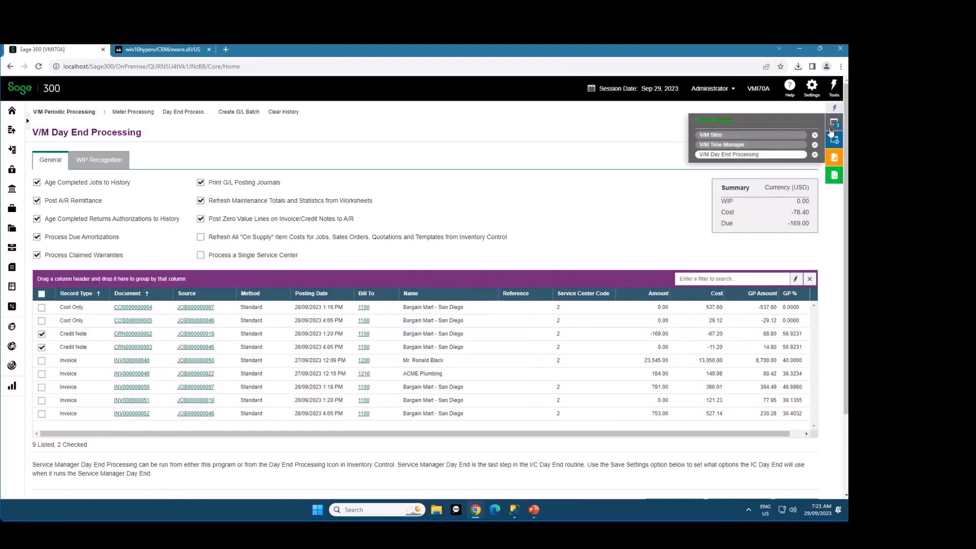
# Close the V/M Time Manager and V/M Day End Processing windows, and reopen V/M Document Entry from the recently used windows
pyautogui.click(815, 135)
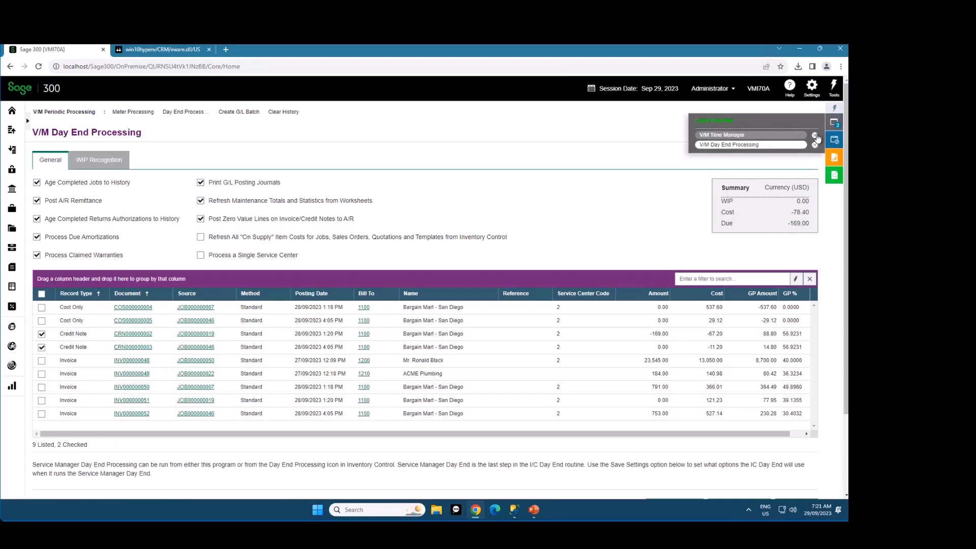
pyautogui.click(815, 135)
pyautogui.click(815, 136)
pyautogui.moveTo(831, 145)
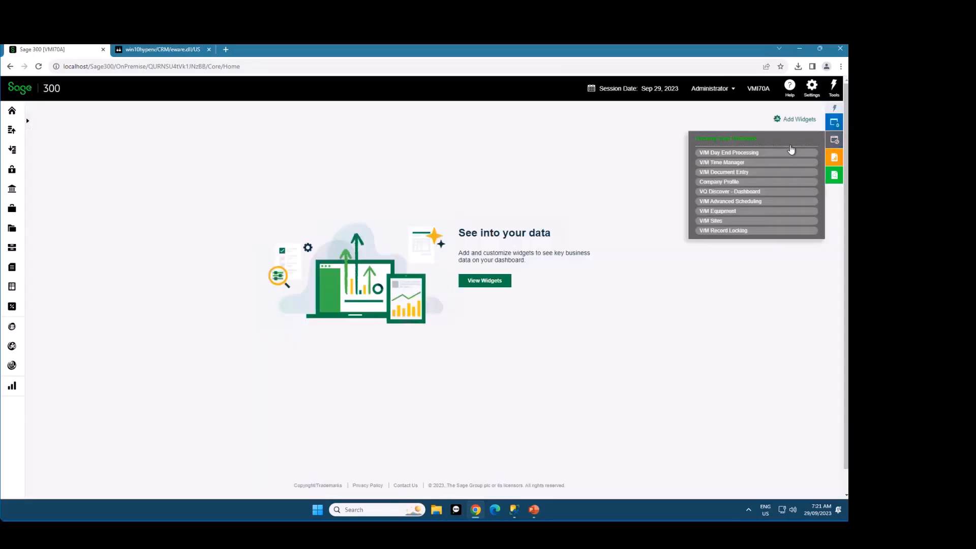
pyautogui.click(731, 172)
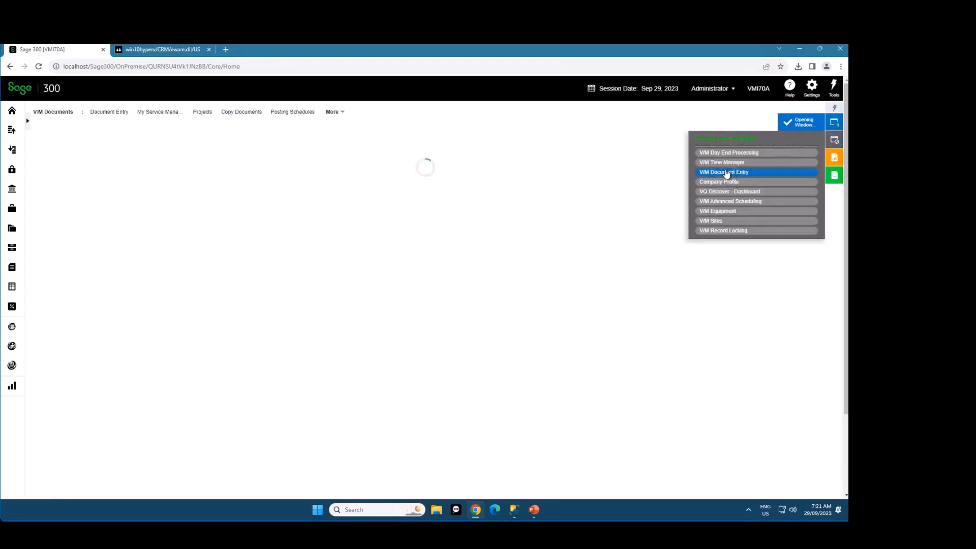
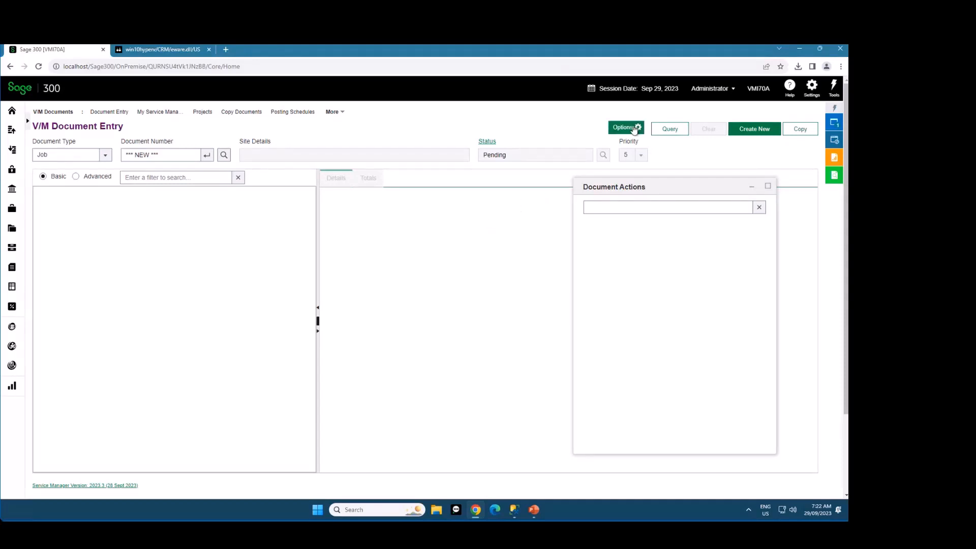
# Open the user options for V/M Document Entry
pyautogui.click(632, 130)
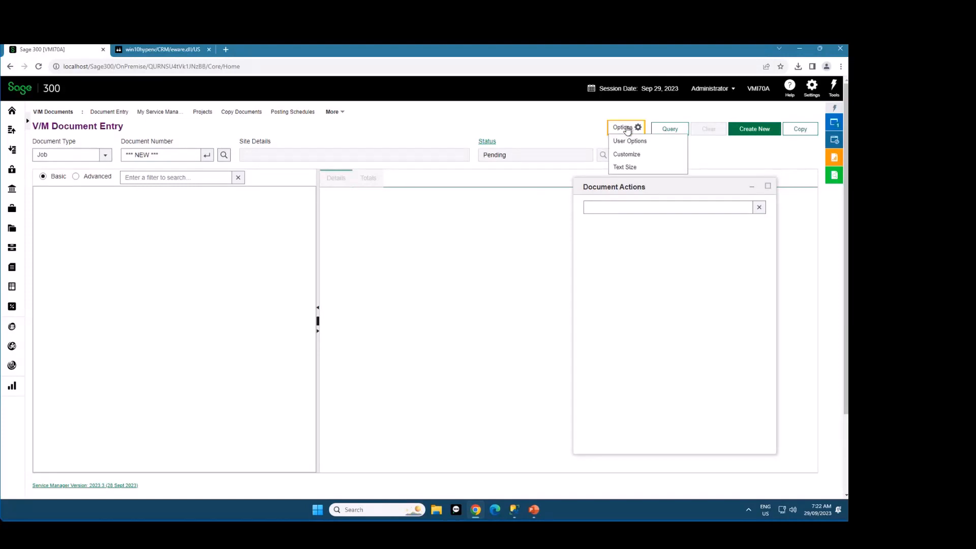
pyautogui.click(650, 144)
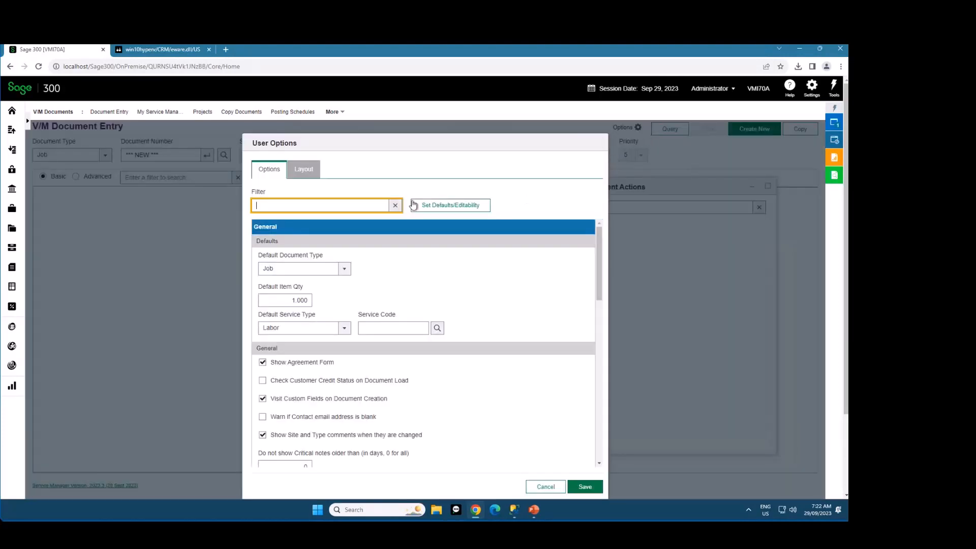
pyautogui.moveTo(596, 247)
pyautogui.mouseDown()
pyautogui.moveTo(597, 408)
pyautogui.moveTo(599, 241)
pyautogui.mouseUp()
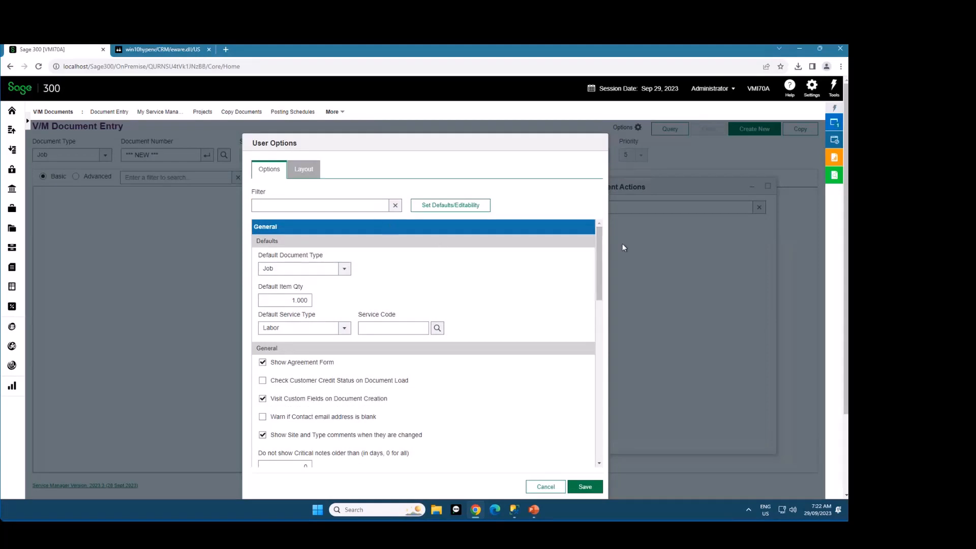
pyautogui.moveTo(596, 240)
pyautogui.mouseDown()
pyautogui.moveTo(602, 294)
pyautogui.moveTo(599, 235)
pyautogui.mouseUp()
# Filter the user options by "item", review the matching options, and clear the filter
pyautogui.click(316, 205)
pyautogui.click(361, 203)
pyautogui.write('item')
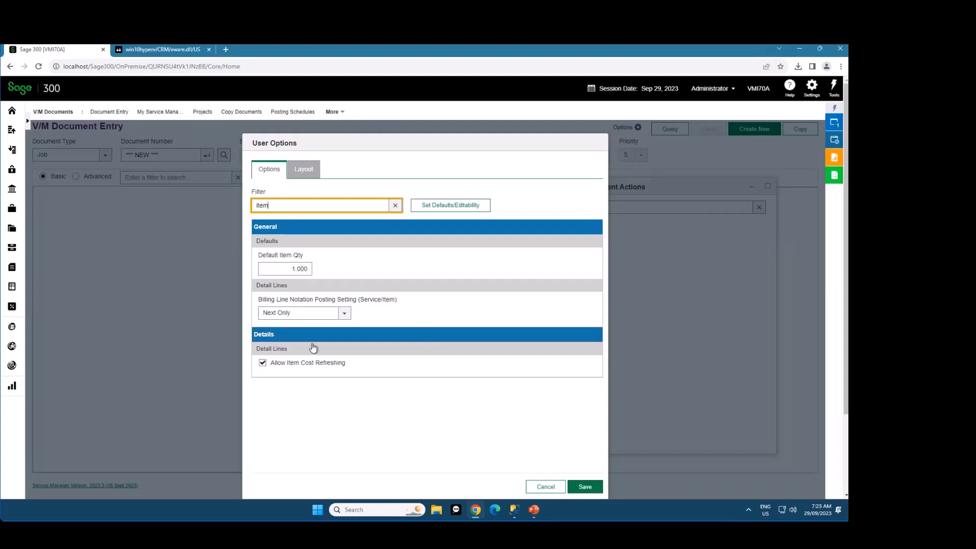
pyautogui.click(394, 209)
pyautogui.click(395, 206)
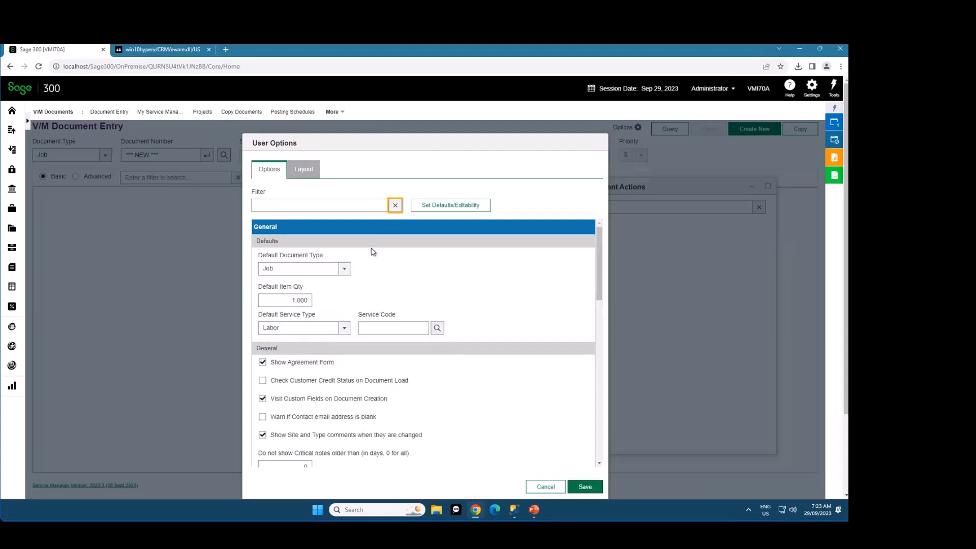
# Open the defaults and editability administration for the user options and look through its settings list
pyautogui.click(536, 206)
pyautogui.click(461, 206)
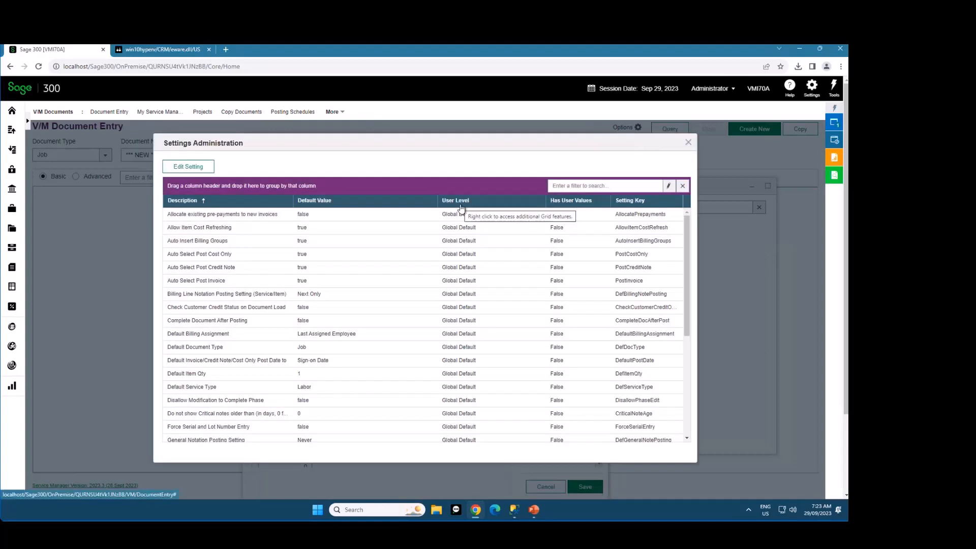
pyautogui.click(688, 143)
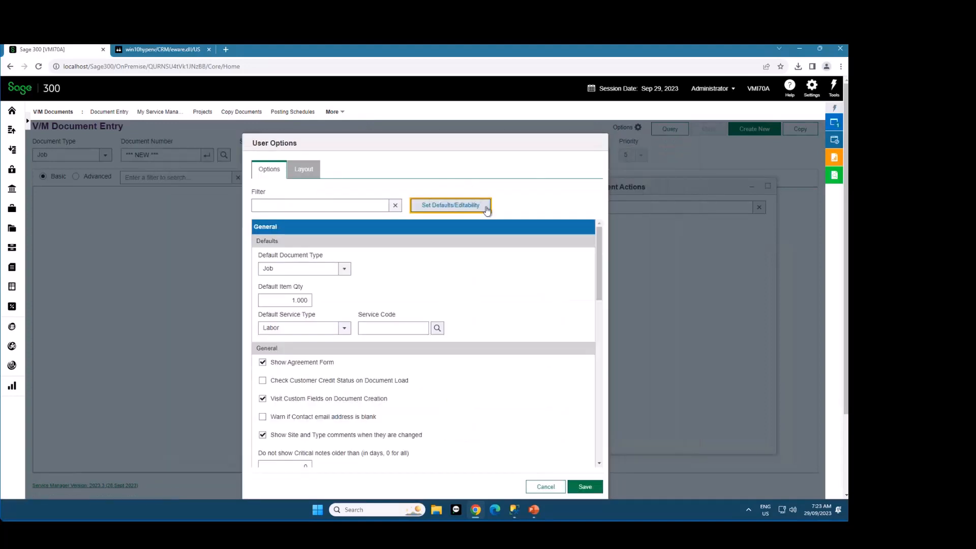
pyautogui.click(457, 206)
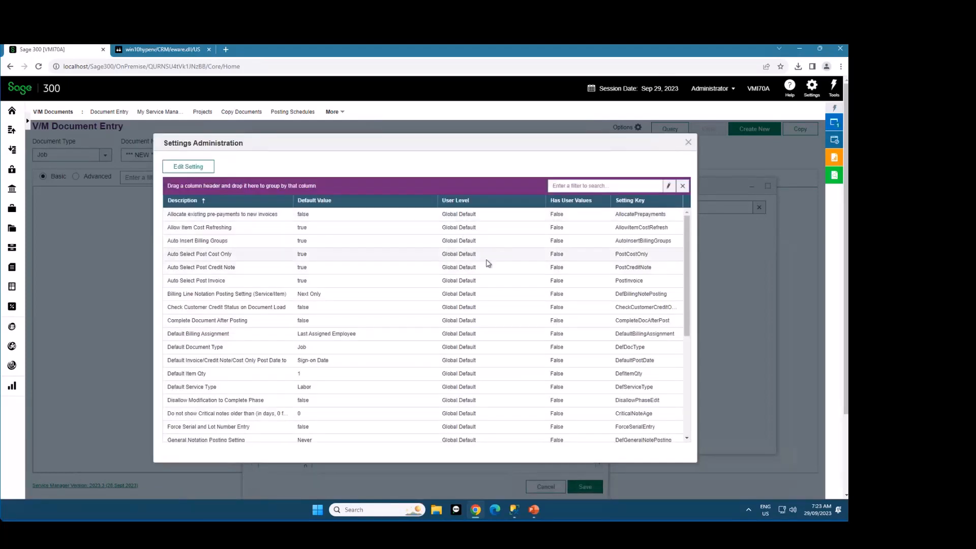
pyautogui.scroll(-5, 488, 263)
pyautogui.scroll(5, 487, 263)
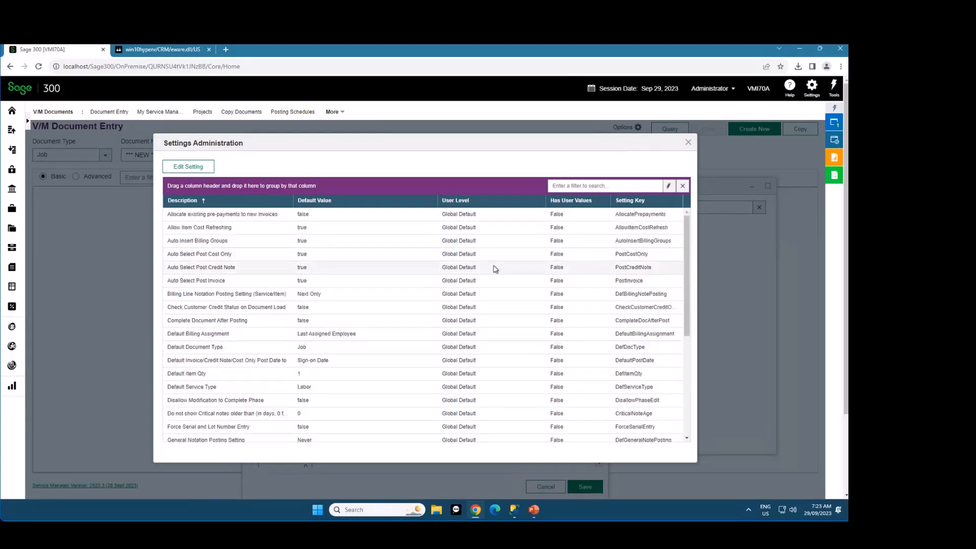
# Set the Default Item Qty setting's default value to 0, leave Override off, and save it
pyautogui.doubleClick(371, 378)
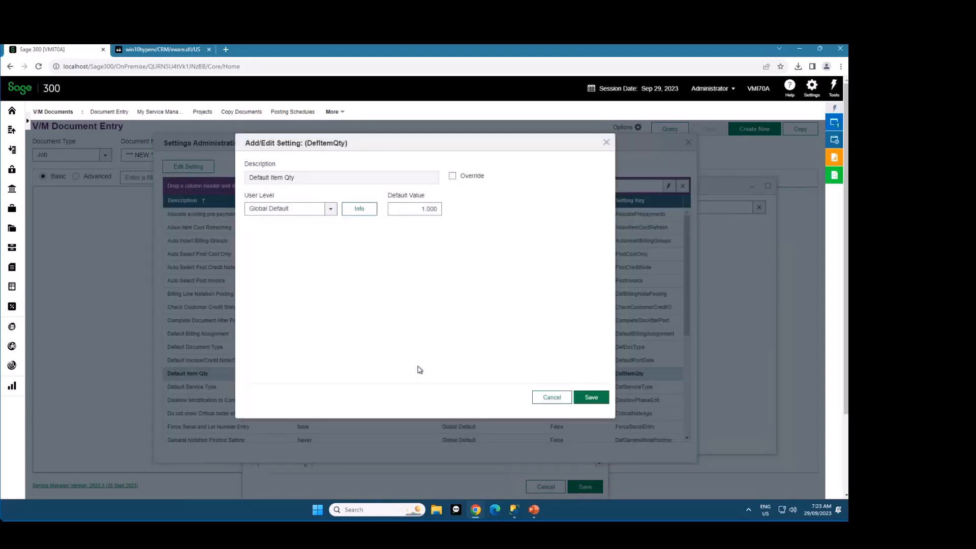
pyautogui.click(435, 209)
pyautogui.write('0')
pyautogui.press('Tab')
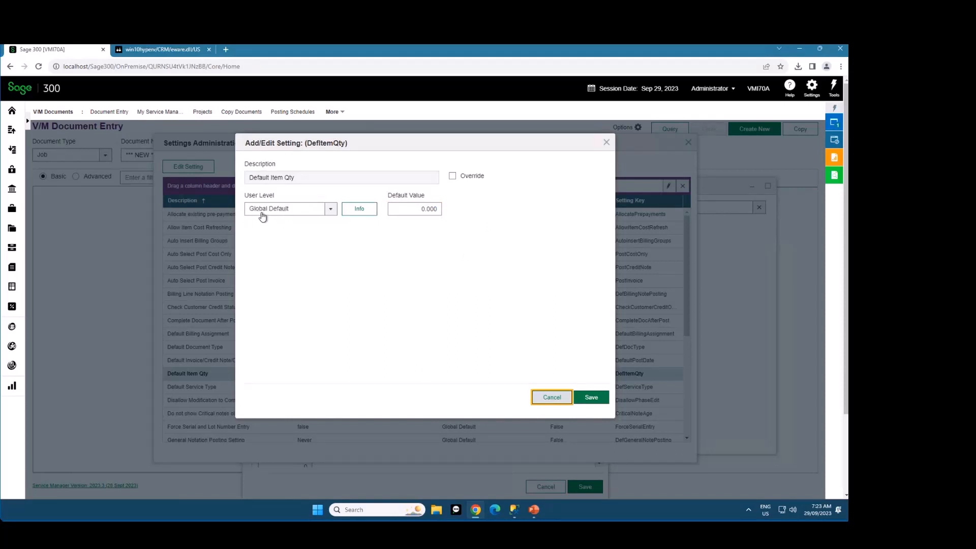
pyautogui.click(396, 215)
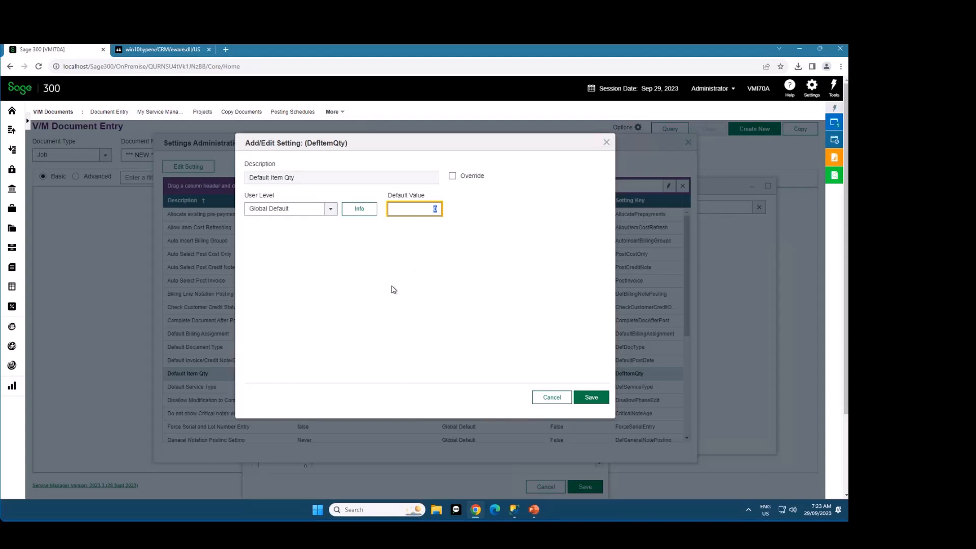
pyautogui.click(471, 178)
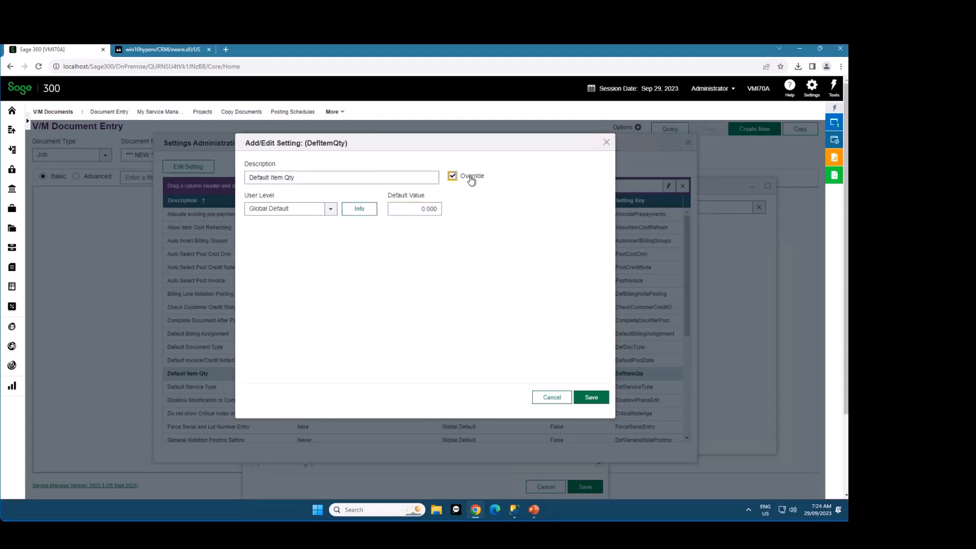
pyautogui.click(471, 177)
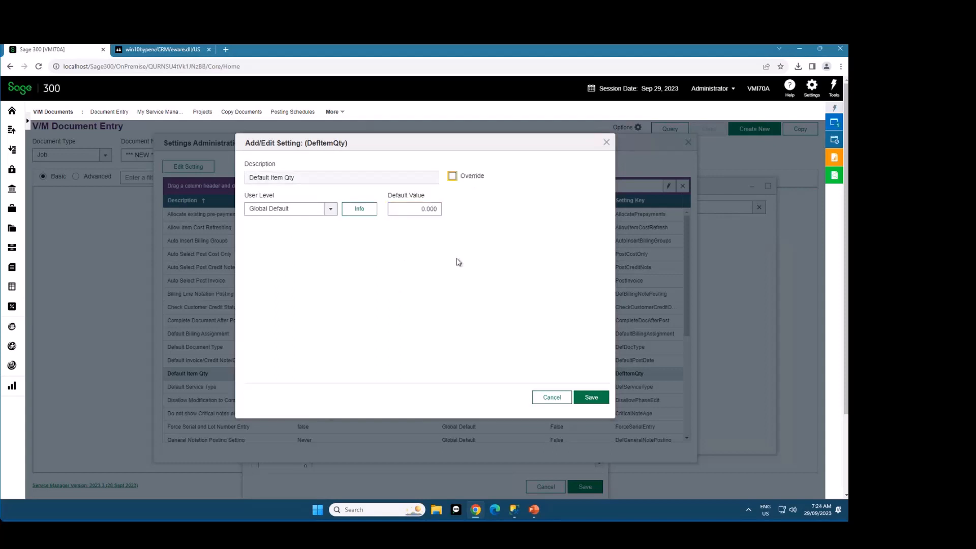
pyautogui.click(591, 398)
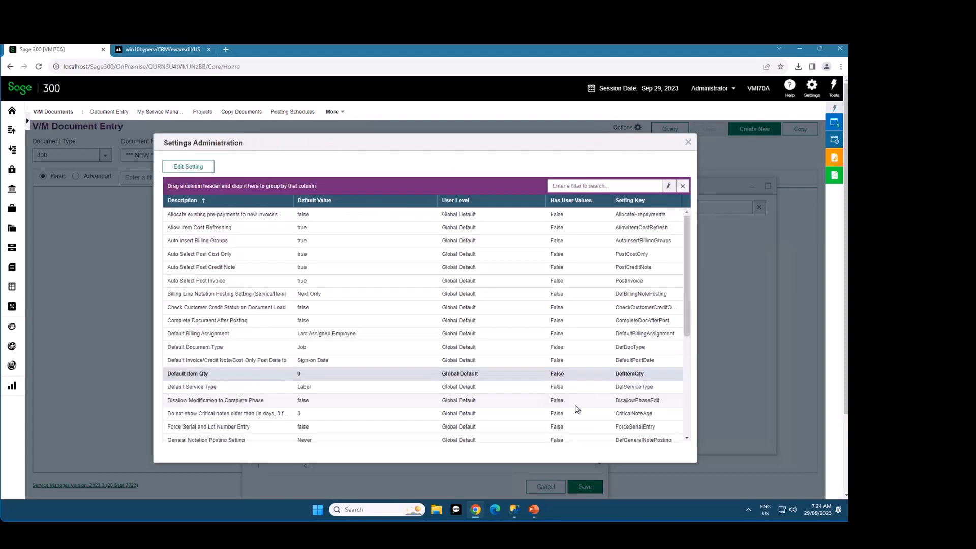
# Reopen the Default Item Qty setting to check its default value, and close it without changes
pyautogui.doubleClick(326, 374)
pyautogui.click(427, 209)
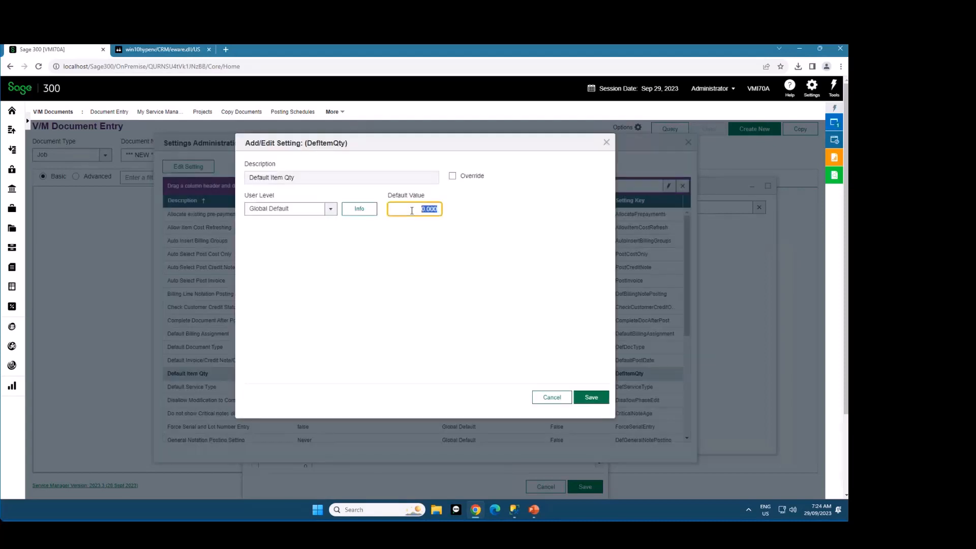
pyautogui.click(547, 398)
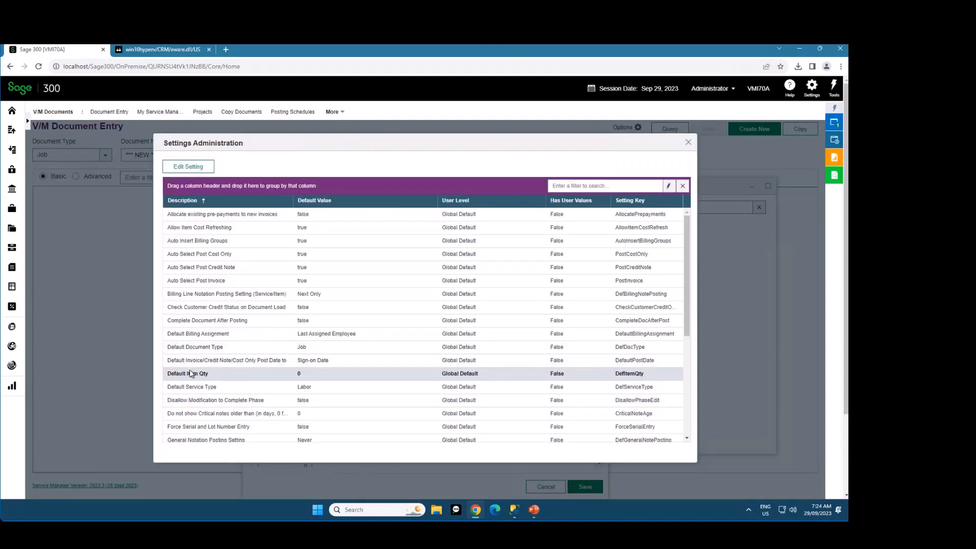
# Set the Default Service Type setting to User Editable with Service as its default value, and save it
pyautogui.click(220, 389)
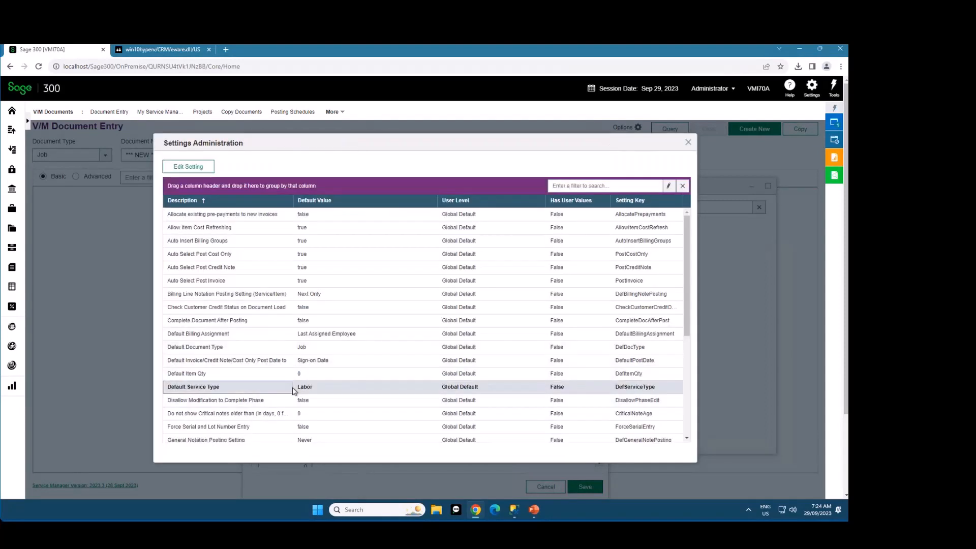
pyautogui.doubleClick(236, 391)
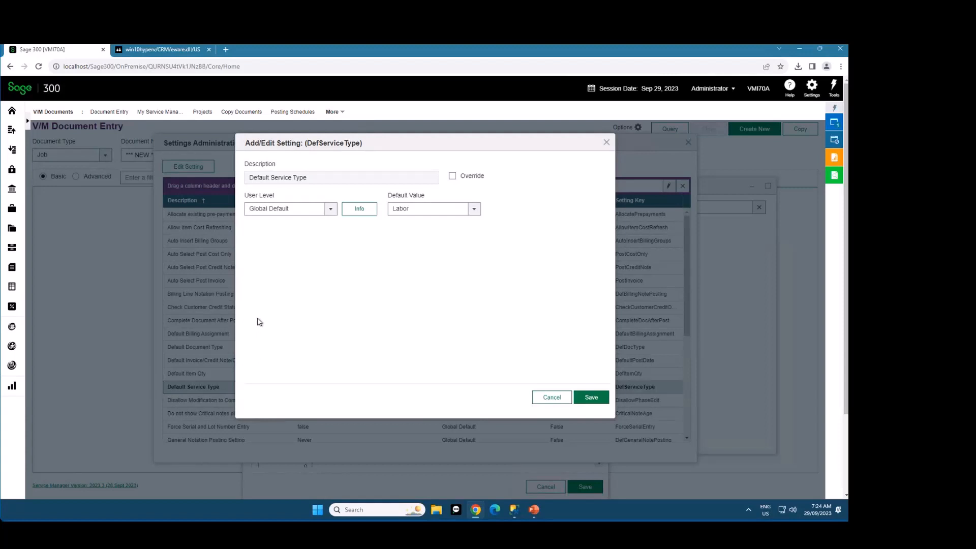
pyautogui.click(297, 210)
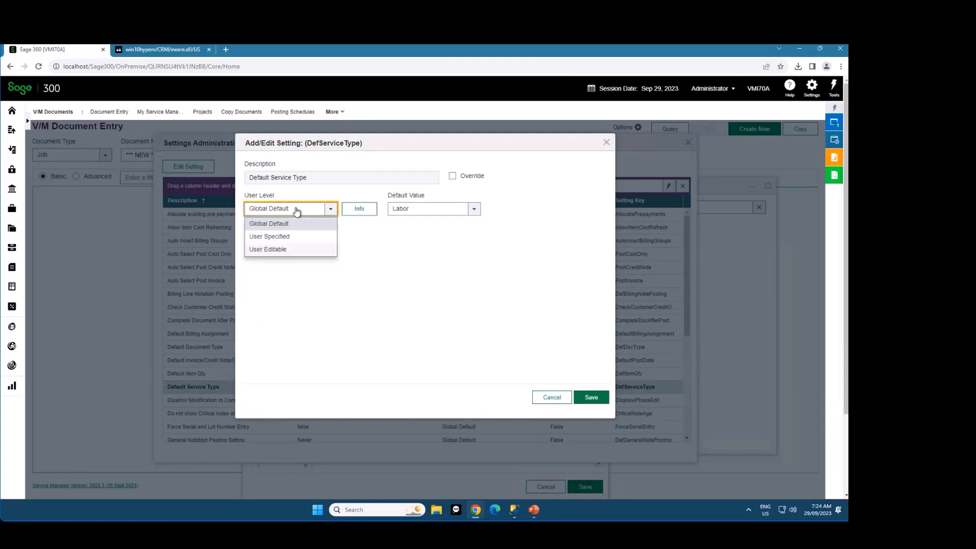
pyautogui.click(288, 250)
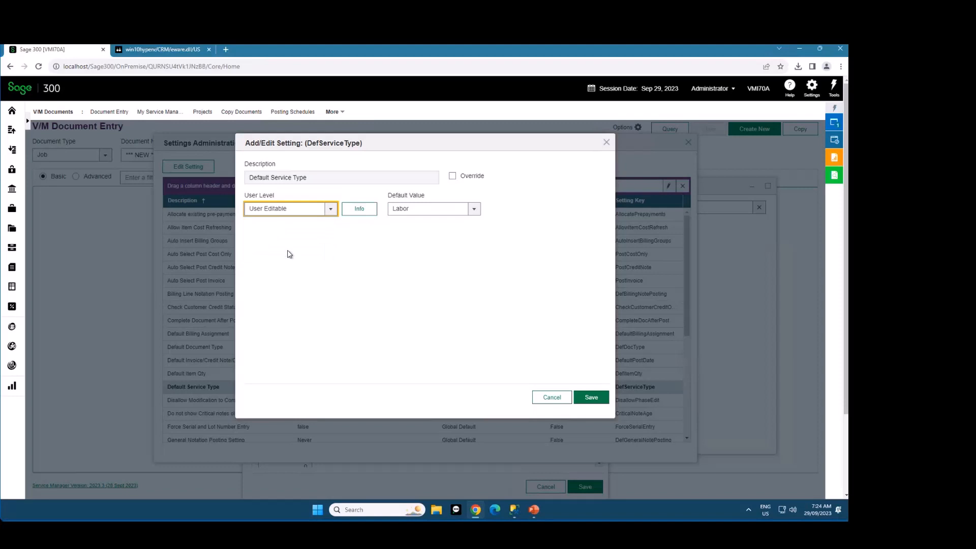
pyautogui.click(458, 213)
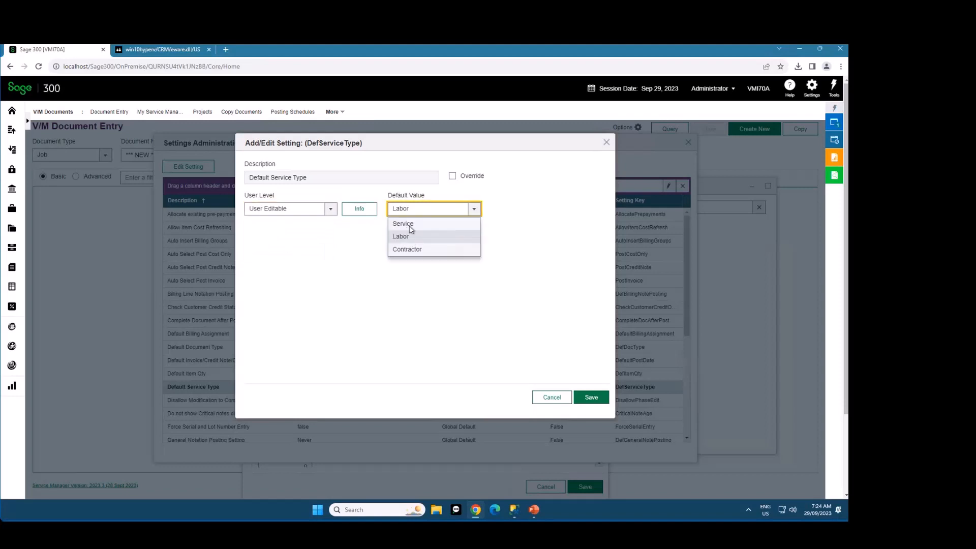
pyautogui.click(404, 224)
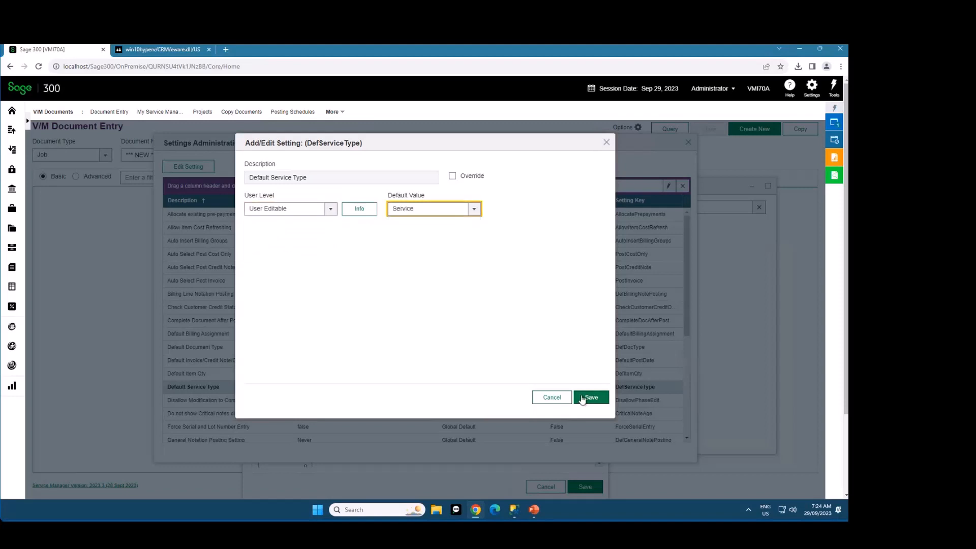
pyautogui.click(598, 398)
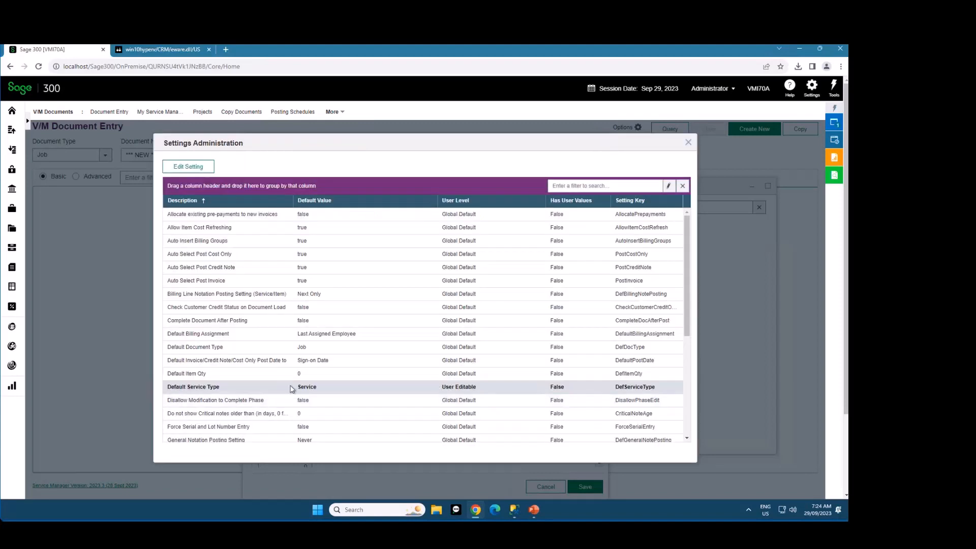
# Reopen the Default Service Type setting, review its description and default value, and save it with Service kept
pyautogui.click(256, 390)
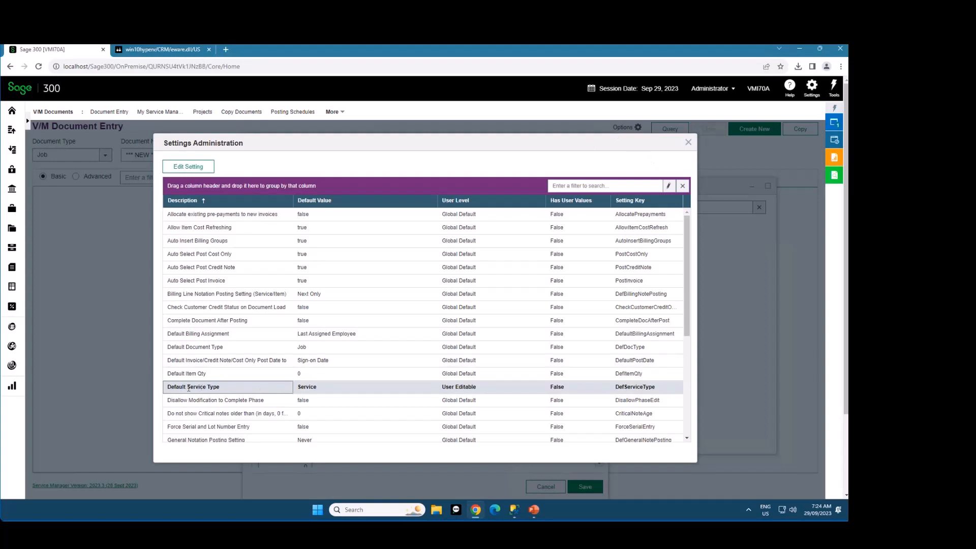
pyautogui.doubleClick(189, 388)
pyautogui.moveTo(306, 184); pyautogui.dragTo(246, 183)
pyautogui.click(372, 260)
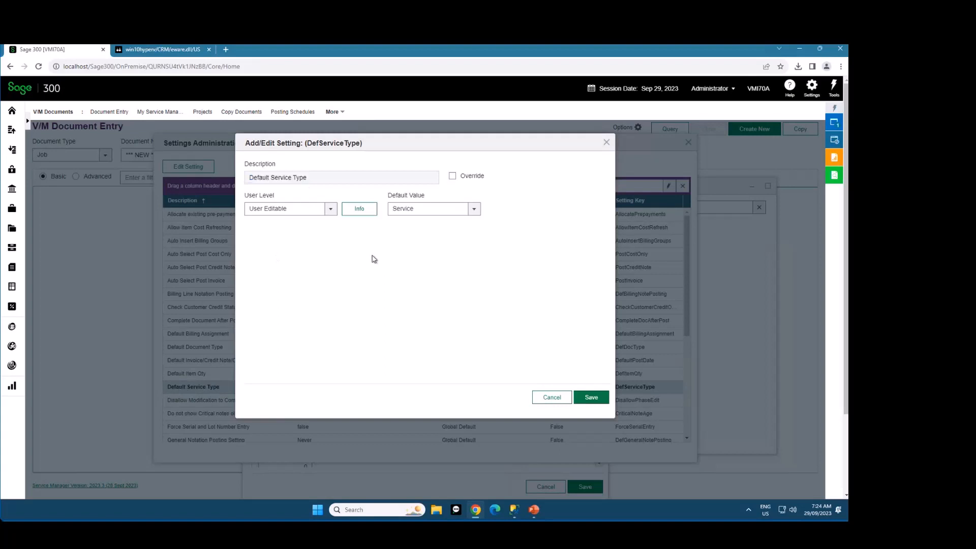
pyautogui.click(408, 211)
pyautogui.click(409, 216)
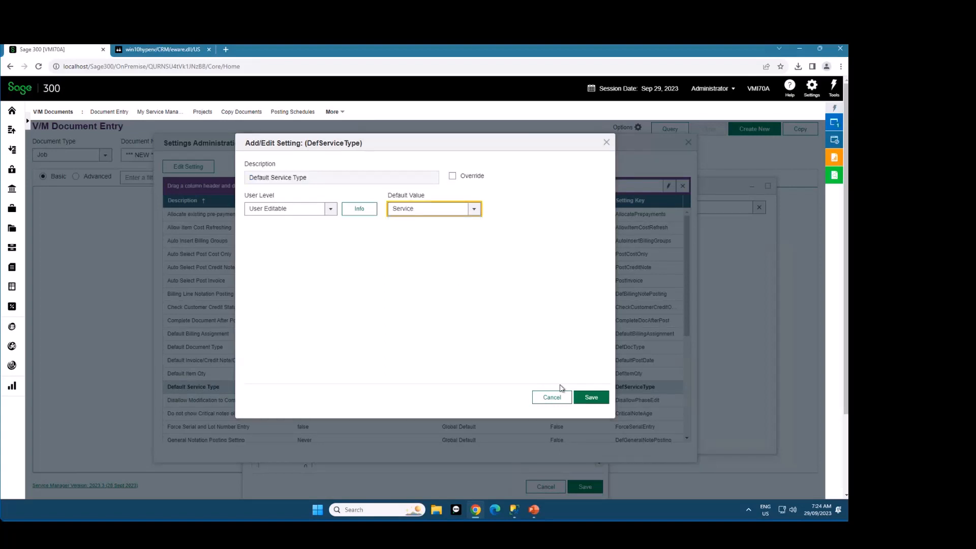
pyautogui.click(591, 397)
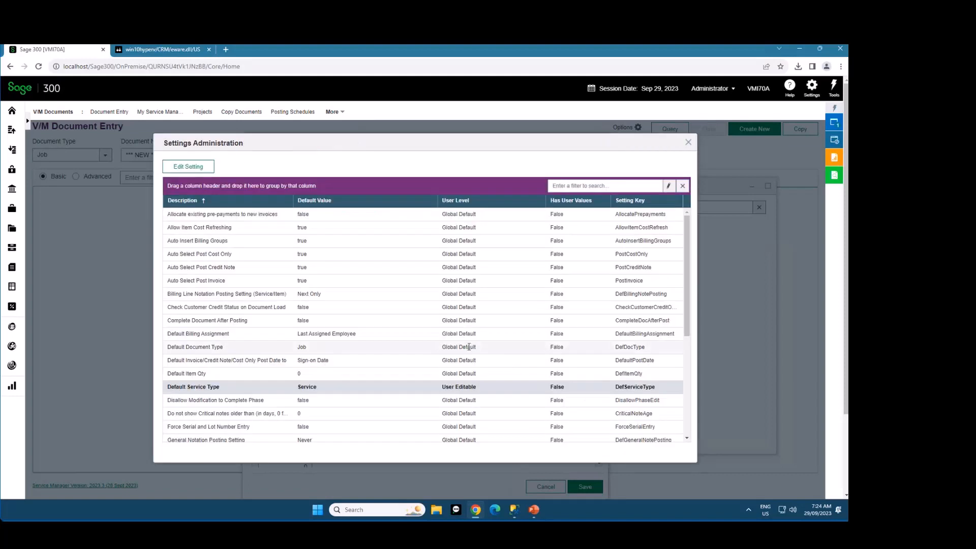
# Change the Default Document Type setting's user level to User Specified
pyautogui.click(217, 347)
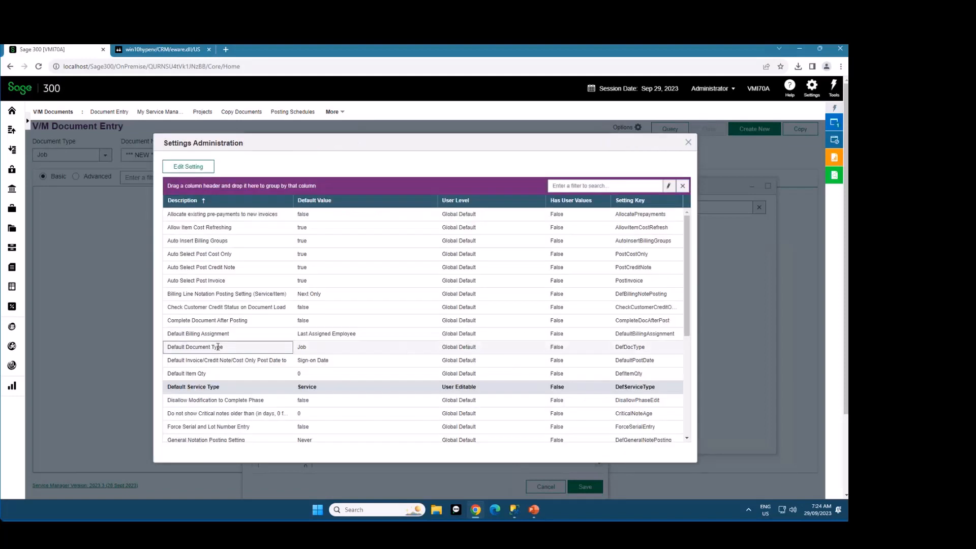
pyautogui.doubleClick(311, 350)
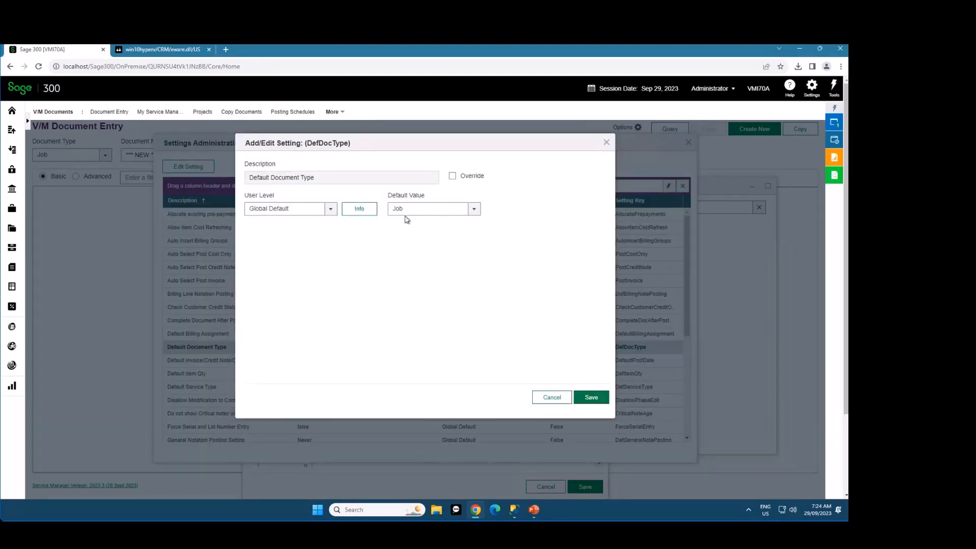
pyautogui.click(297, 209)
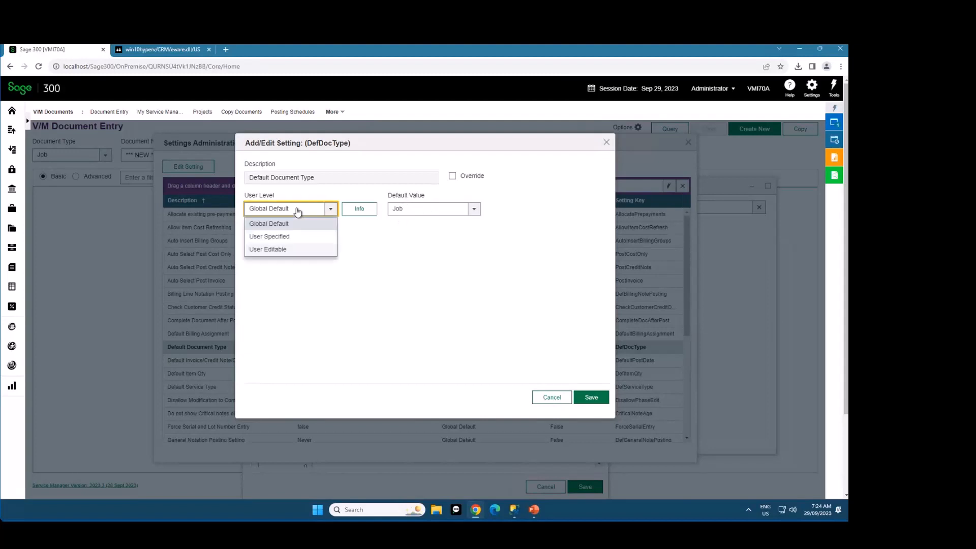
pyautogui.click(283, 238)
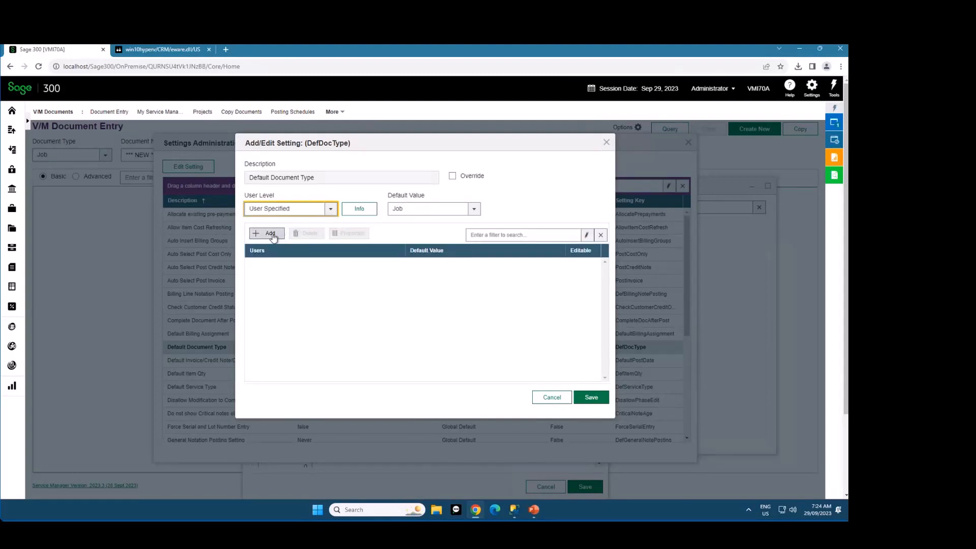
# Add a non-editable user-specific value to the Default Document Type setting, giving the listed user Quotation as default
pyautogui.click(269, 232)
pyautogui.click(308, 184)
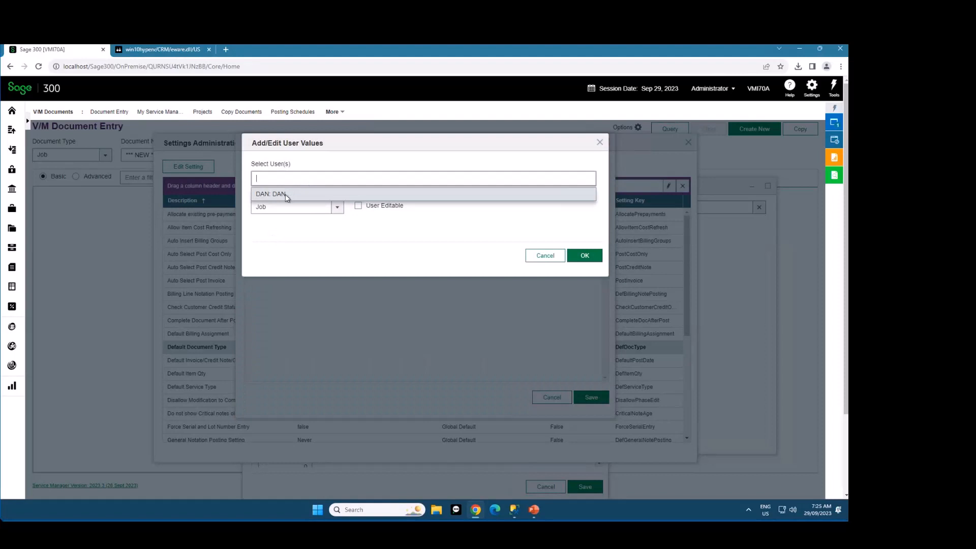
pyautogui.click(285, 194)
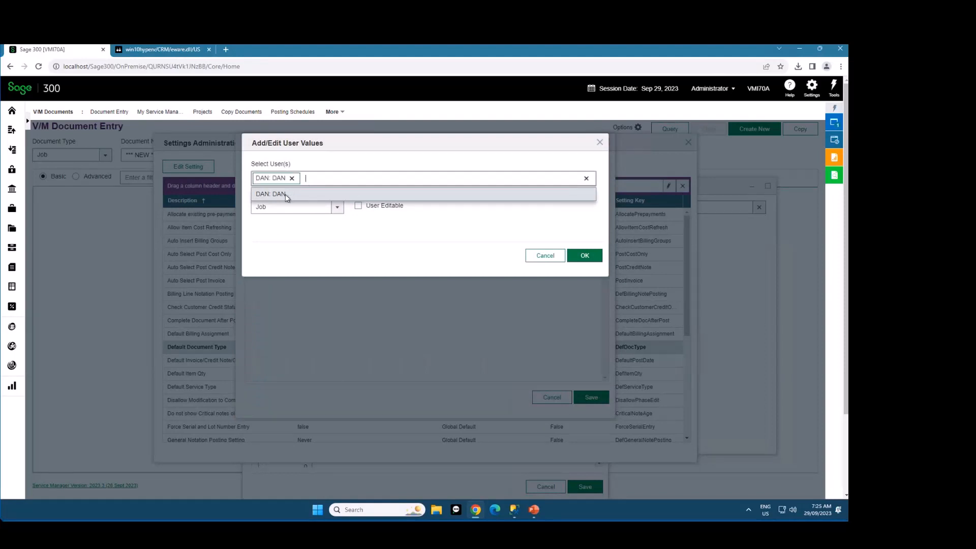
pyautogui.click(322, 212)
pyautogui.click(285, 247)
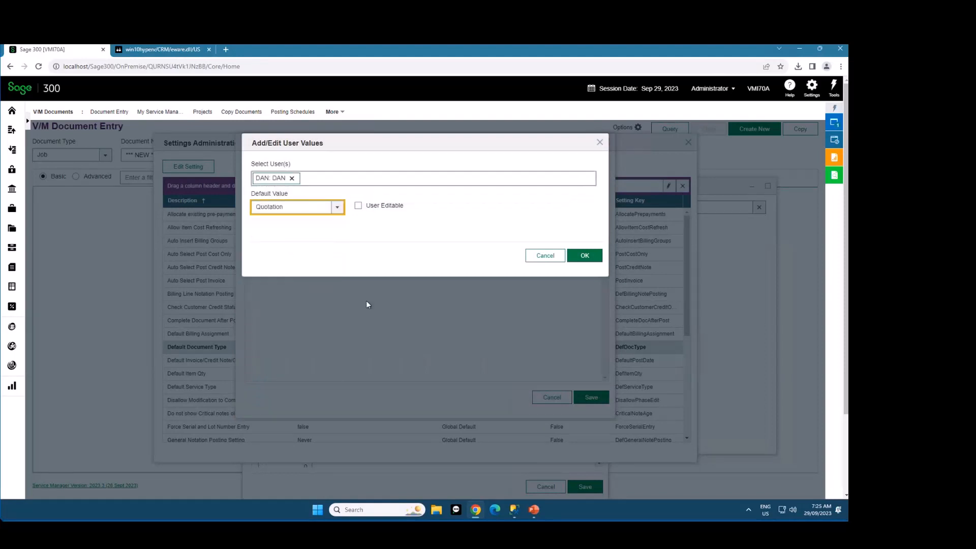
pyautogui.click(590, 258)
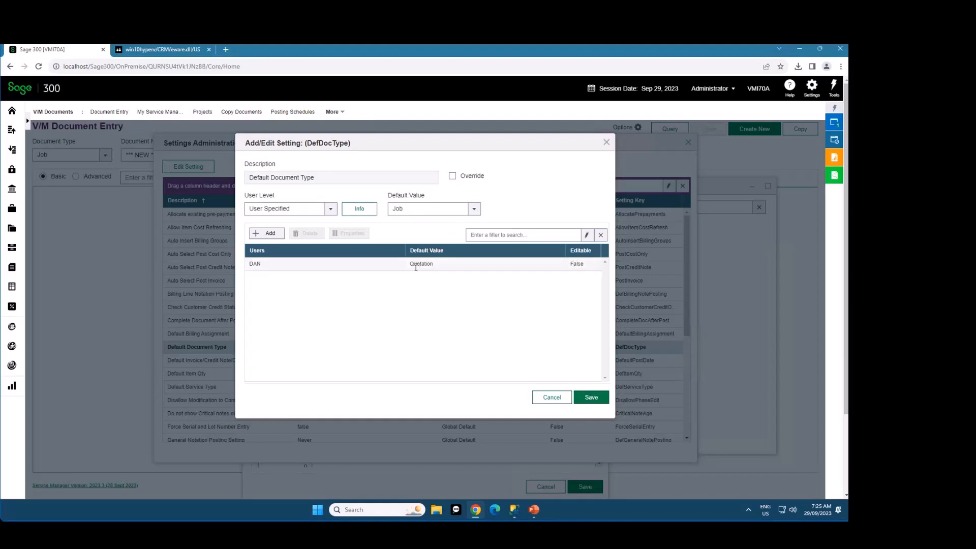
# Save the Default Document Type setting, close Settings Administration, and save the user options
pyautogui.click(591, 397)
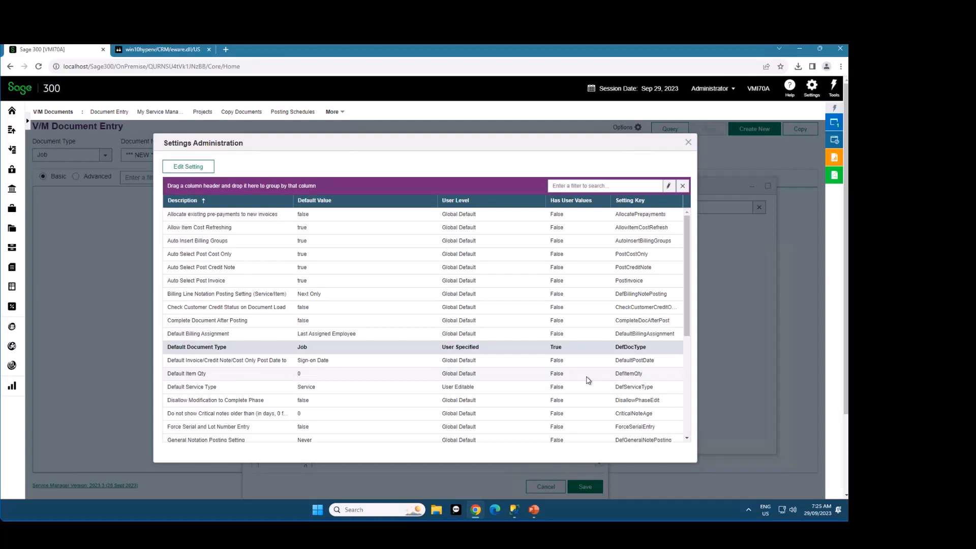
pyautogui.click(688, 143)
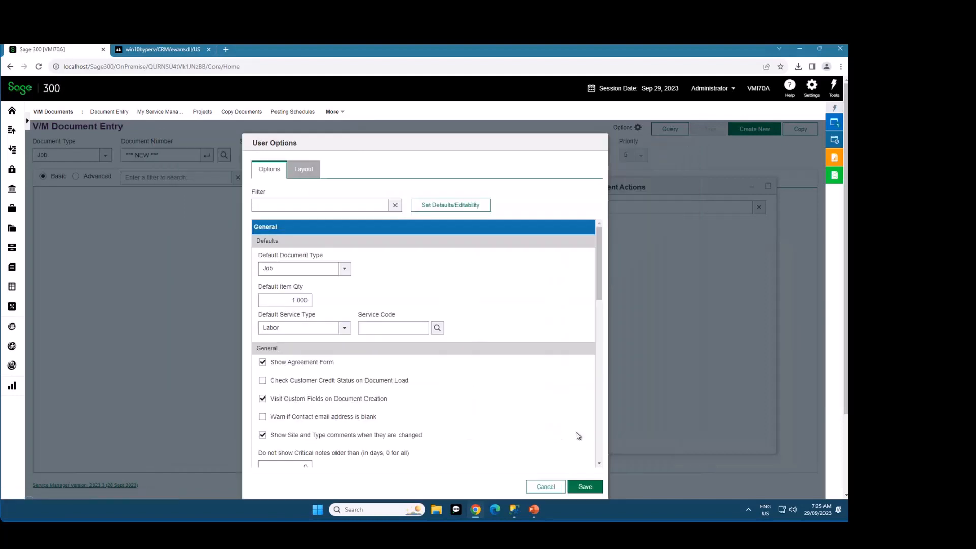
pyautogui.click(585, 486)
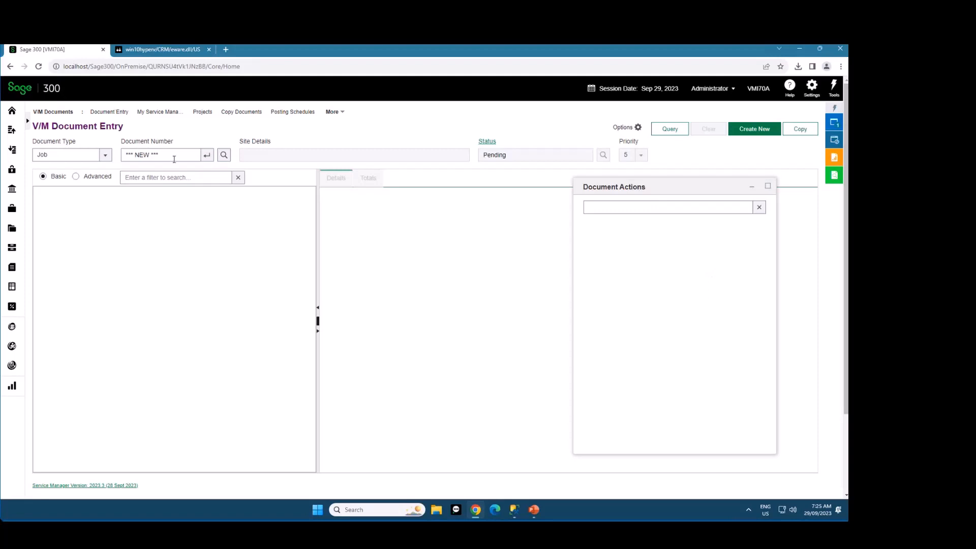
# Set the document type in Document Entry to All
pyautogui.click(51, 160)
pyautogui.click(236, 161)
pyautogui.click(87, 155)
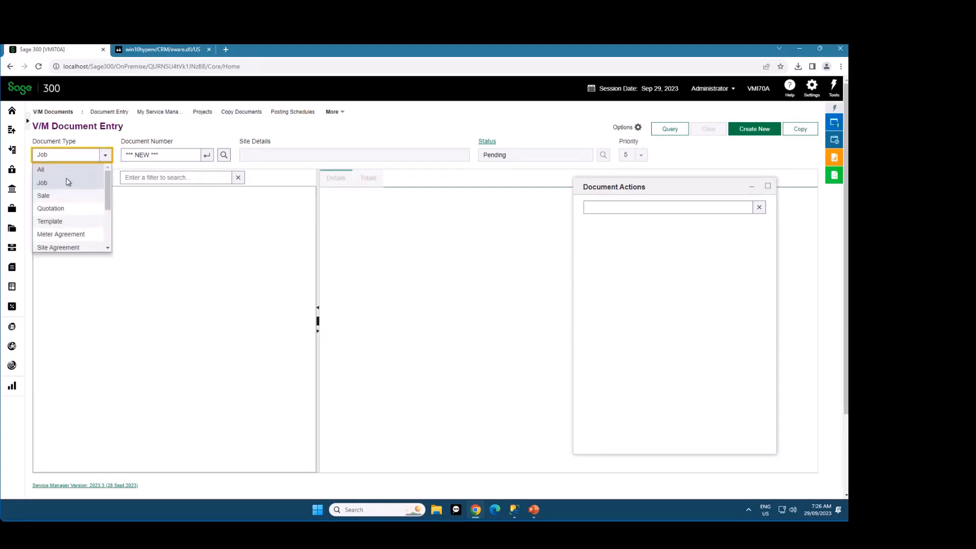
pyautogui.click(64, 170)
pyautogui.click(77, 158)
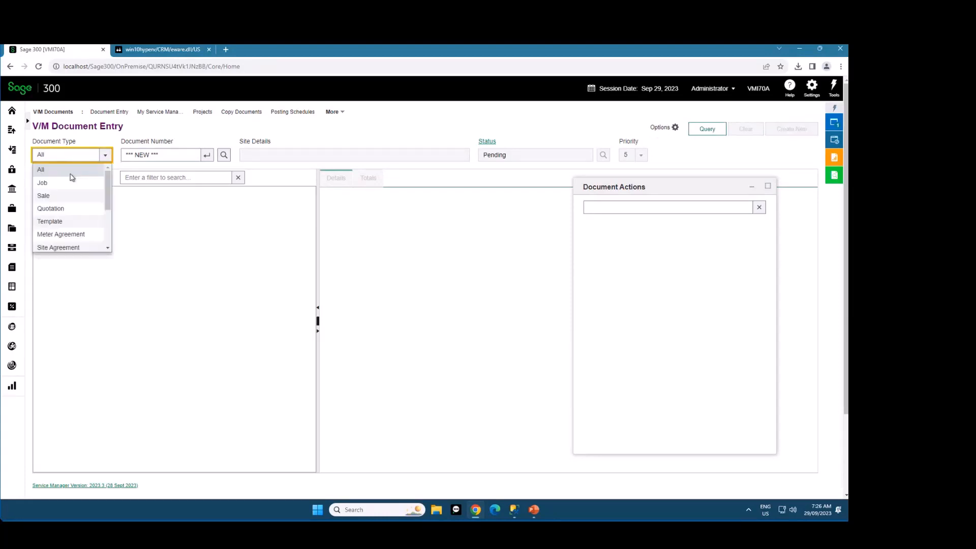
pyautogui.click(71, 169)
# Open the document number finder and page through the records to examine the different record types
pyautogui.click(224, 155)
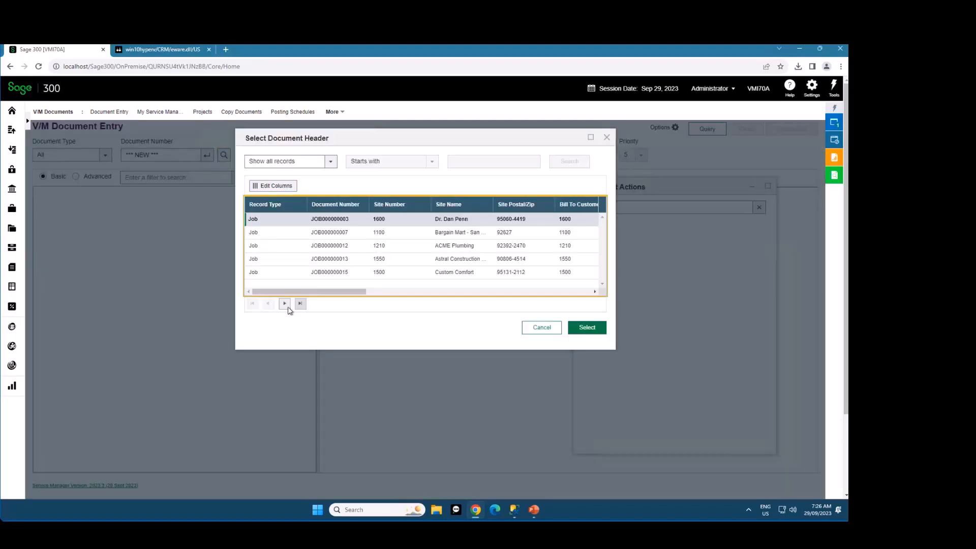
pyautogui.click(286, 307)
pyautogui.click(285, 307)
pyautogui.click(286, 307)
pyautogui.click(286, 307)
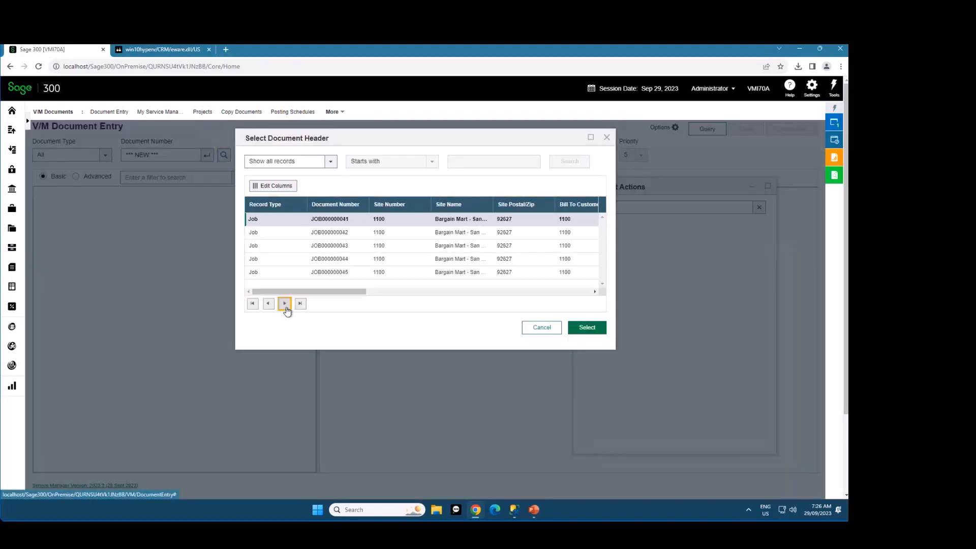
pyautogui.click(286, 307)
pyautogui.click(286, 307)
pyautogui.click(286, 307)
pyautogui.click(285, 307)
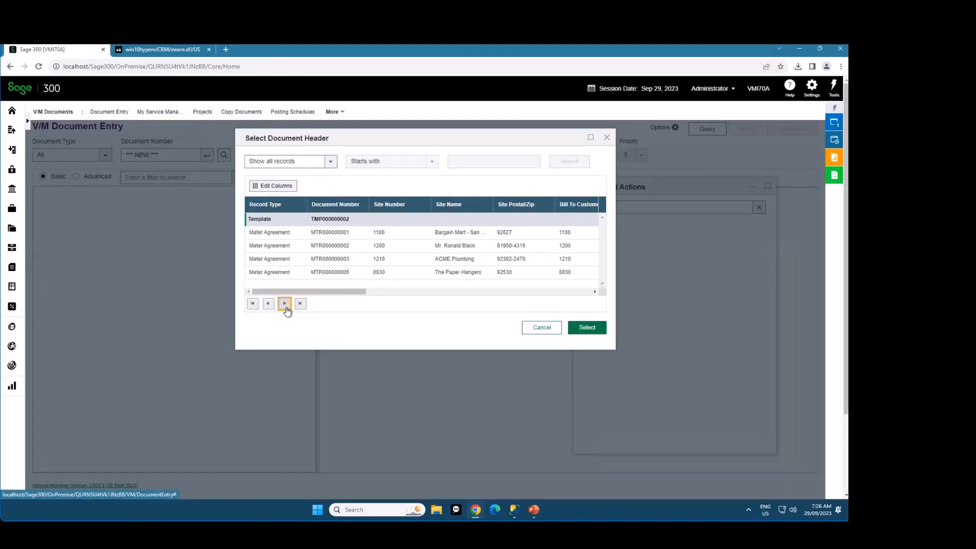
pyautogui.click(286, 308)
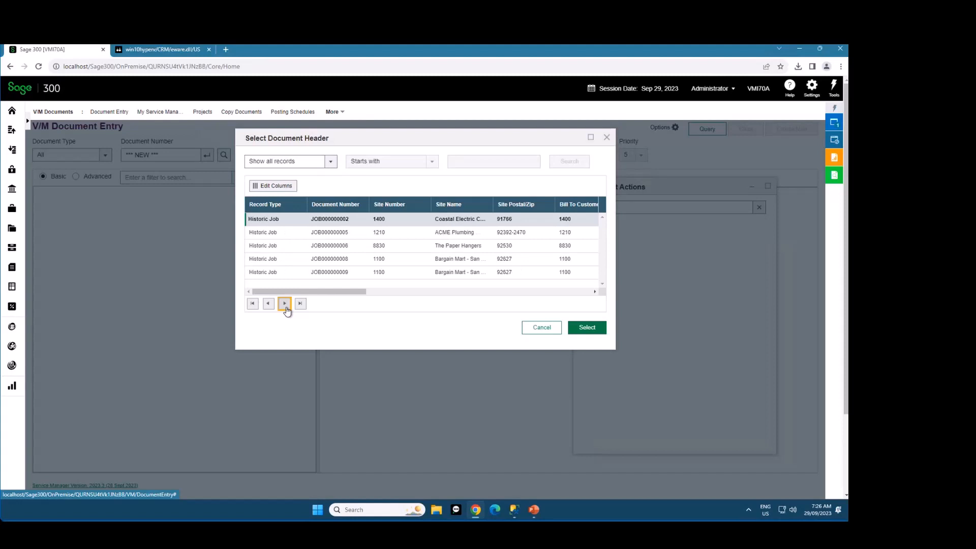
# Search the finder for documents whose Site Number starts with 1100, browse the results, and close it without selecting
pyautogui.click(309, 166)
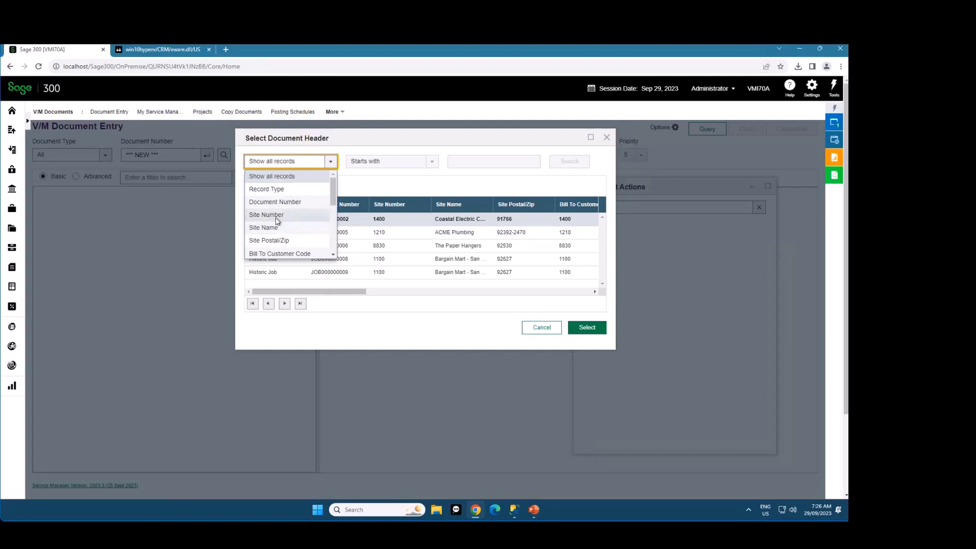
pyautogui.click(267, 215)
pyautogui.click(465, 161)
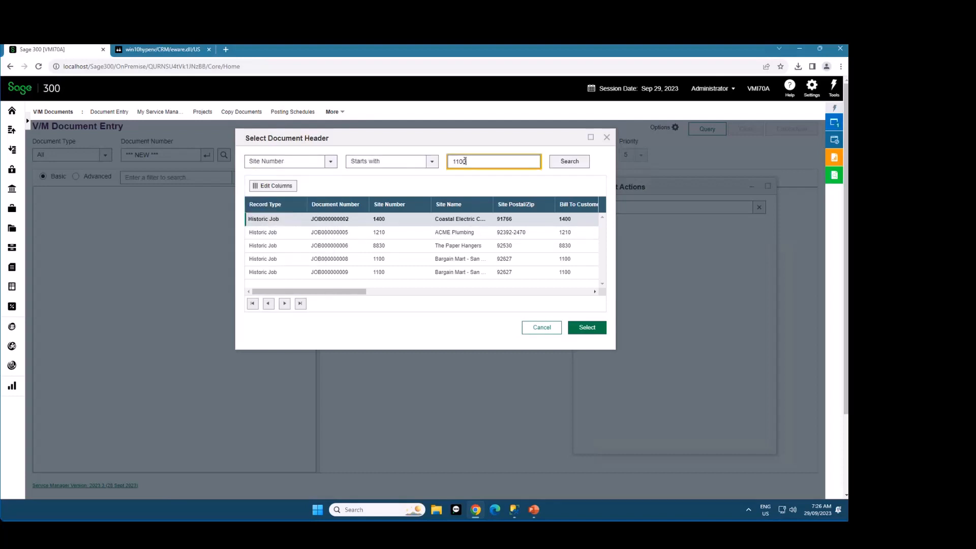
pyautogui.click(565, 161)
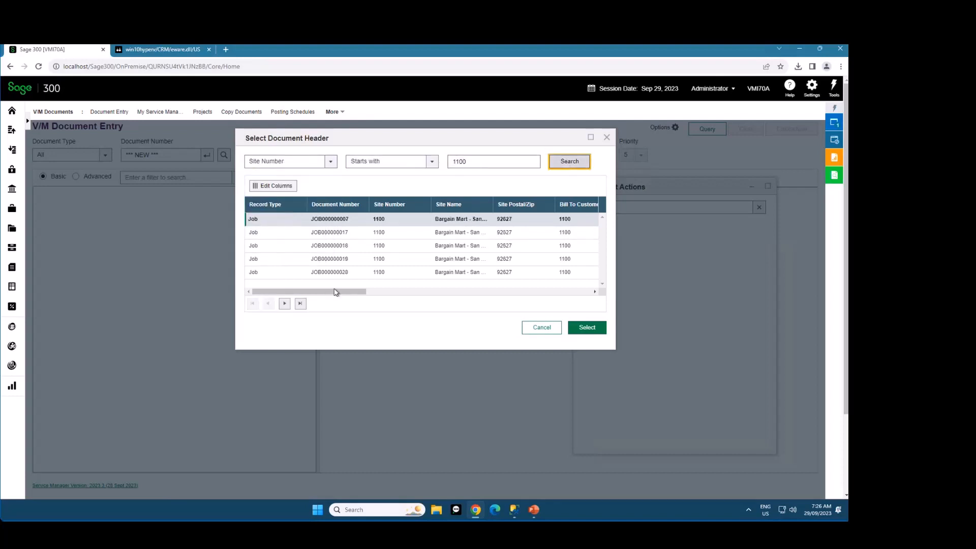
pyautogui.click(284, 304)
pyautogui.click(285, 304)
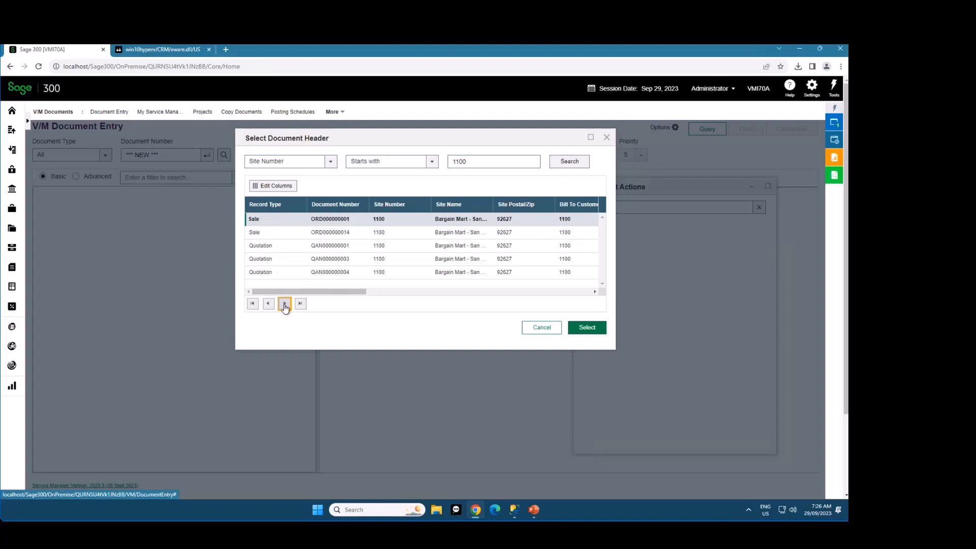
pyautogui.click(284, 304)
pyautogui.click(268, 304)
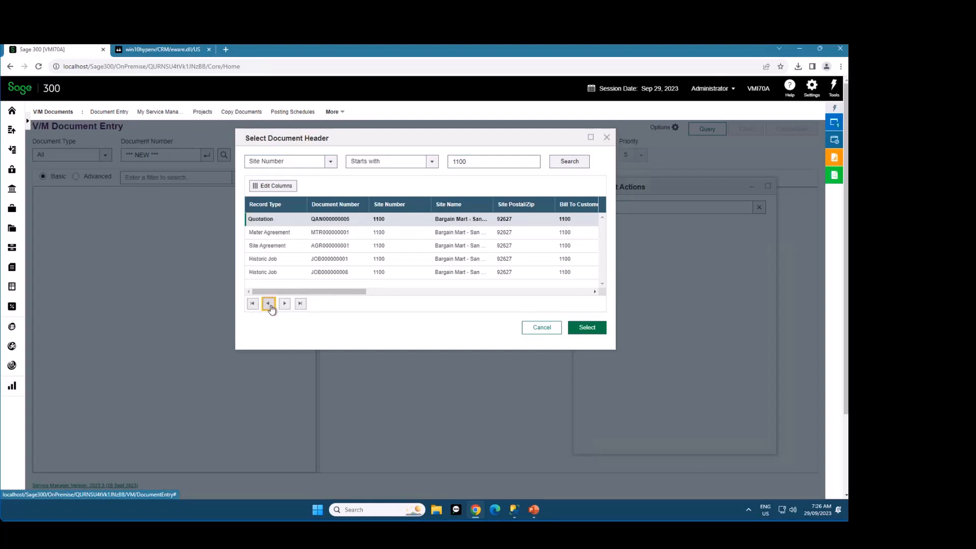
pyautogui.click(541, 328)
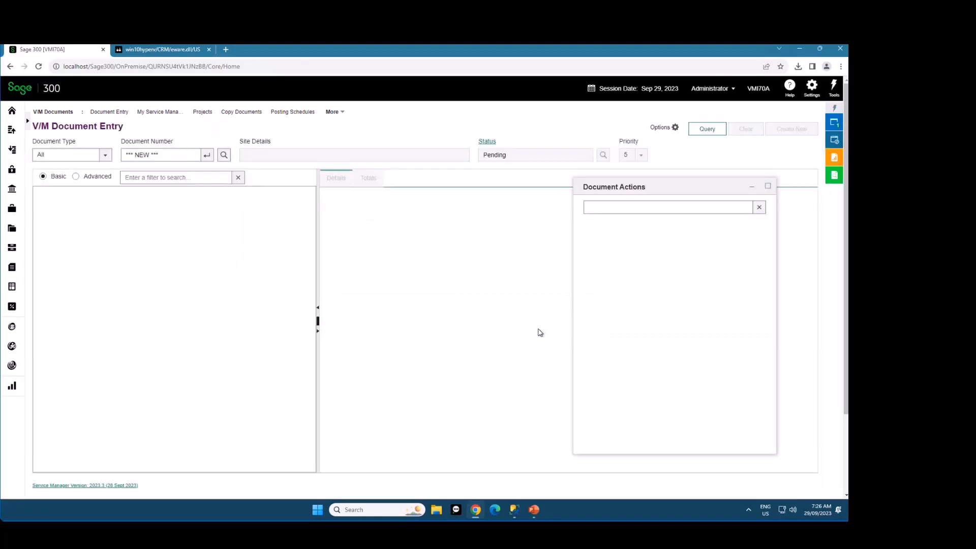
# Set the document type to Find by Invoice
pyautogui.click(88, 158)
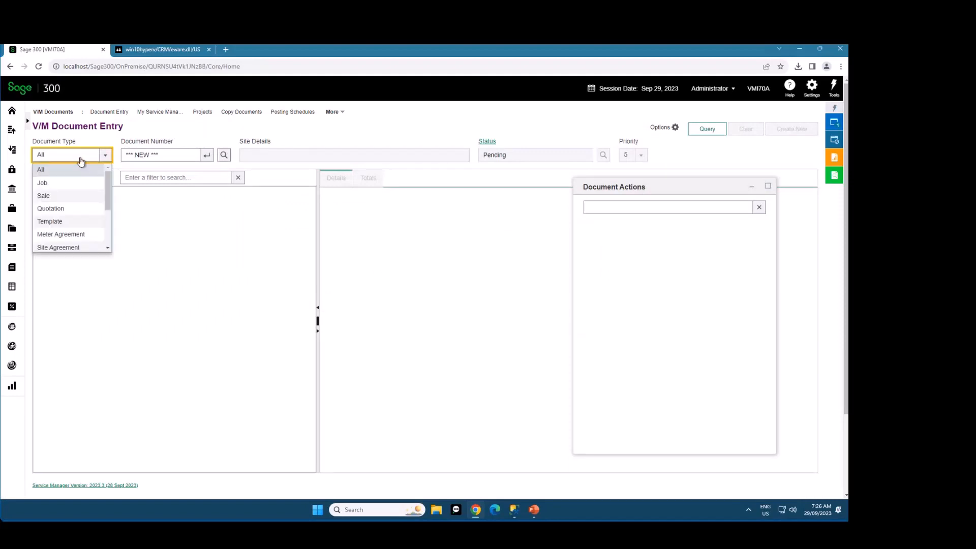
pyautogui.moveTo(108, 178); pyautogui.dragTo(107, 226)
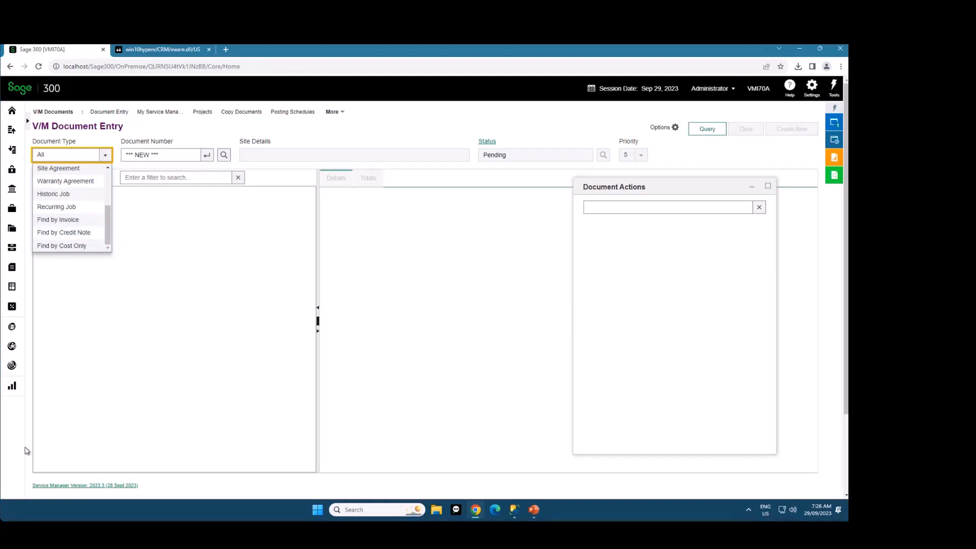
pyautogui.click(59, 222)
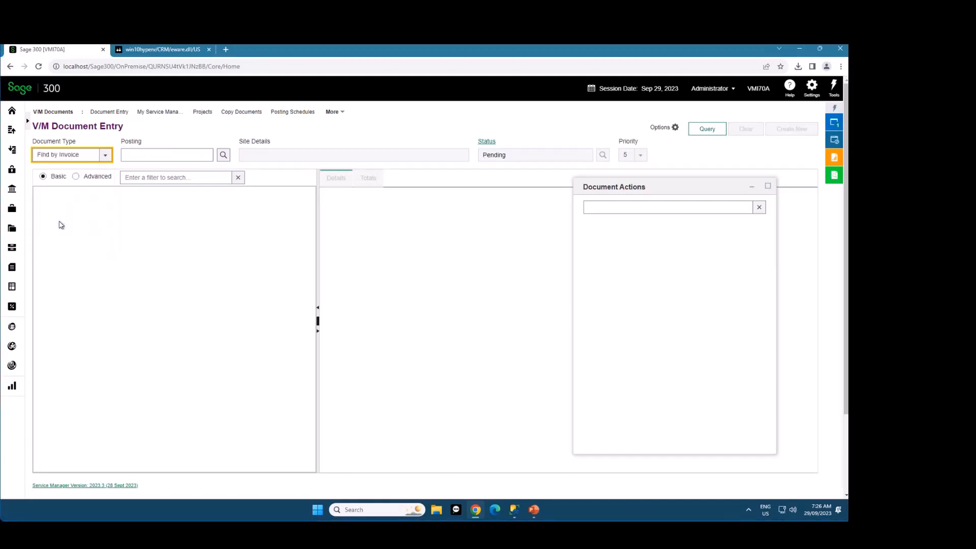
# Check the posting finder, cancel it, and load the document for posting INV000000018
pyautogui.click(142, 155)
pyautogui.doubleClick(131, 141)
pyautogui.click(223, 155)
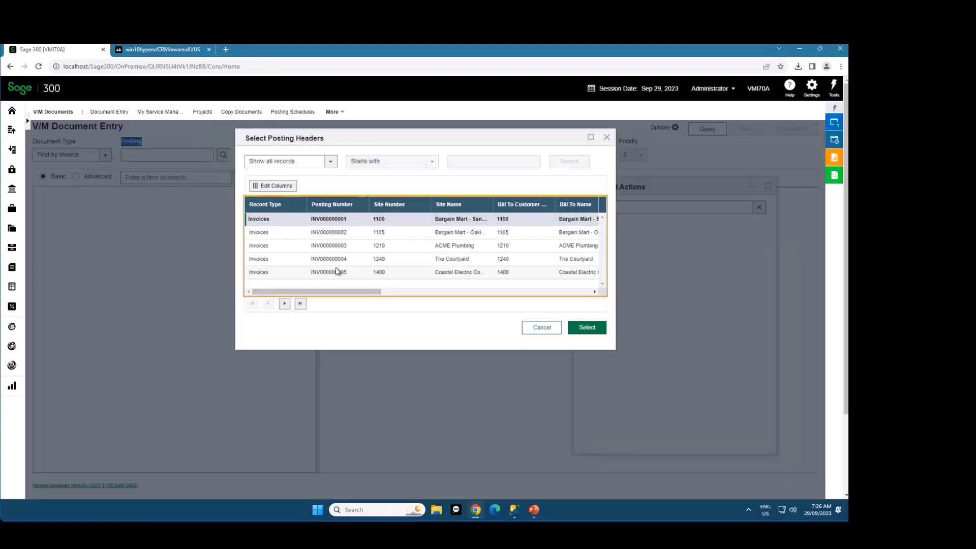
pyautogui.click(542, 327)
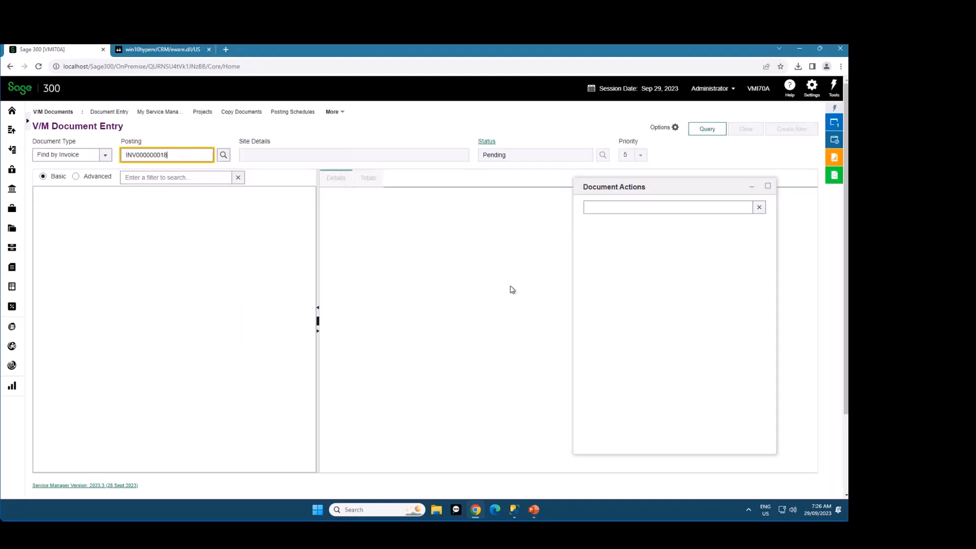
pyautogui.press('Return')
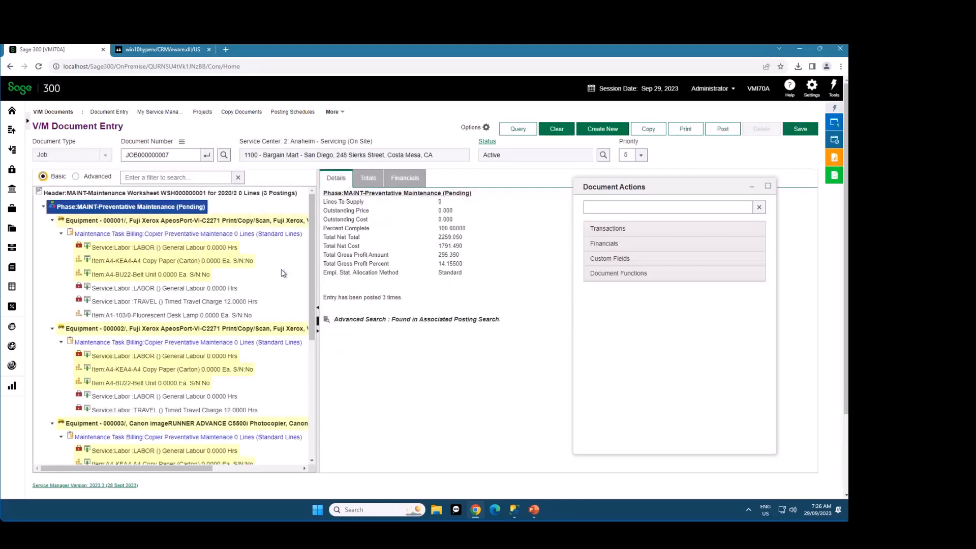
# Move the Document Actions window aside, examine the highlighted job lines, and clear the document
pyautogui.moveTo(681, 191); pyautogui.dragTo(715, 188)
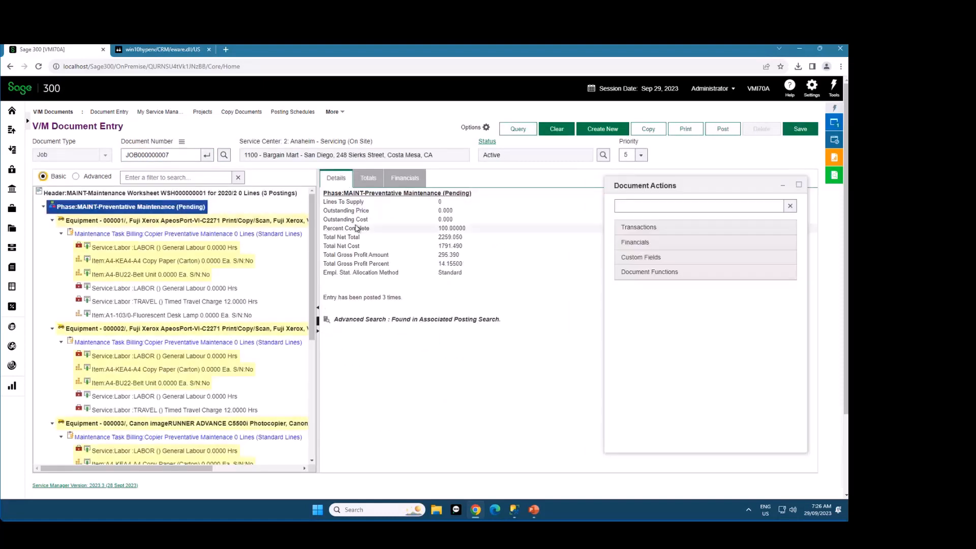
pyautogui.moveTo(311, 227)
pyautogui.mouseDown()
pyautogui.moveTo(312, 317)
pyautogui.moveTo(319, 218)
pyautogui.moveTo(320, 370)
pyautogui.moveTo(318, 221)
pyautogui.mouseUp()
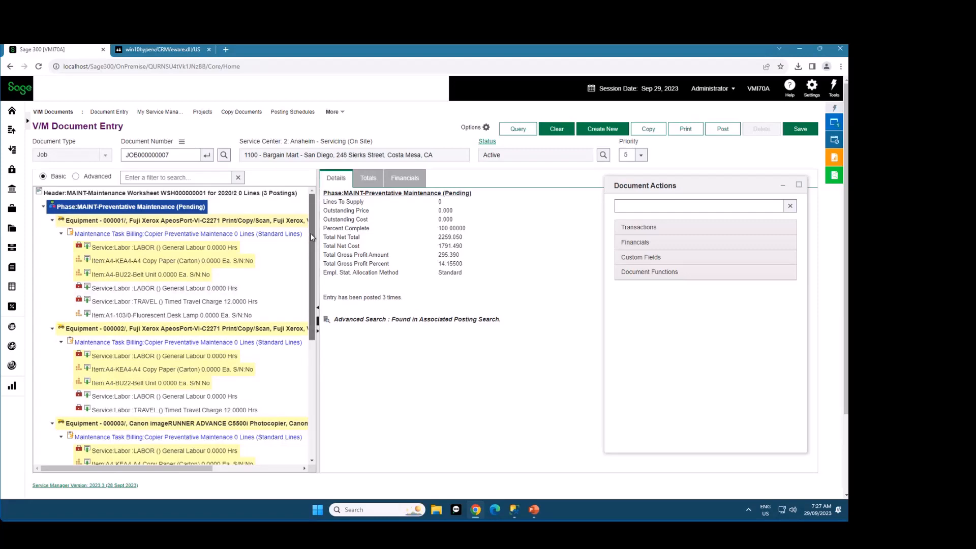
pyautogui.moveTo(311, 233)
pyautogui.mouseDown()
pyautogui.moveTo(308, 355)
pyautogui.moveTo(315, 220)
pyautogui.mouseUp()
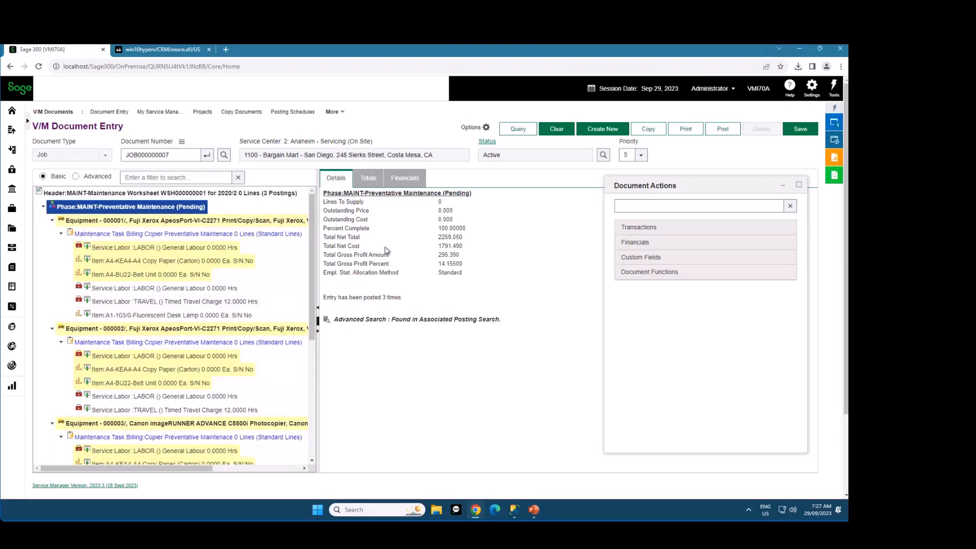
pyautogui.click(555, 130)
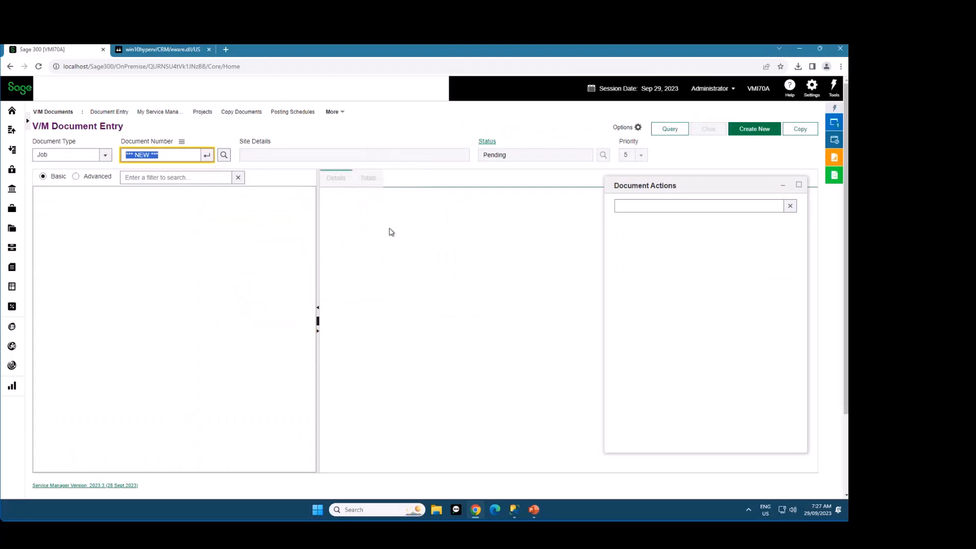
# Reposition the Document Actions window and reopen JOB000000007 for Bargain Mart - San Diego from the recent jobs
pyautogui.moveTo(706, 186); pyautogui.dragTo(687, 181)
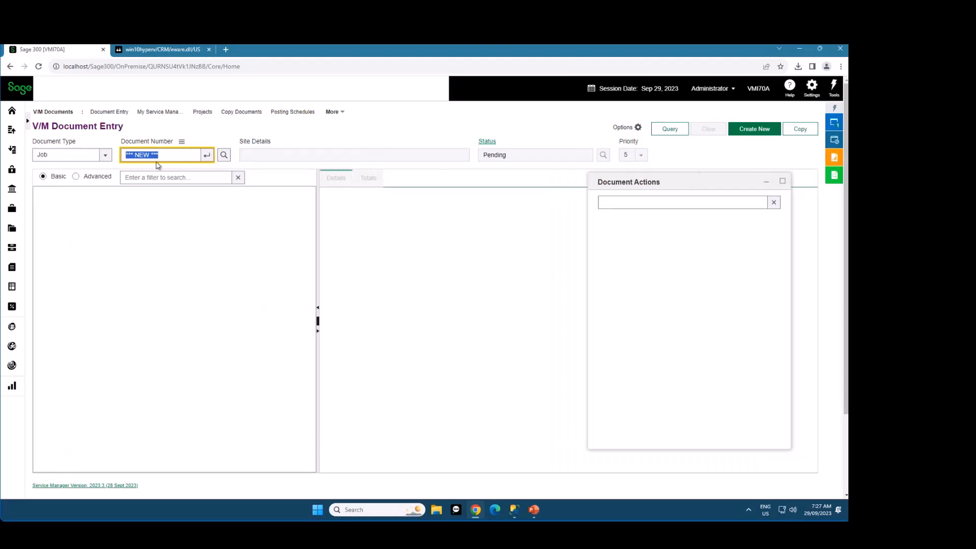
pyautogui.click(181, 143)
pyautogui.moveTo(218, 147)
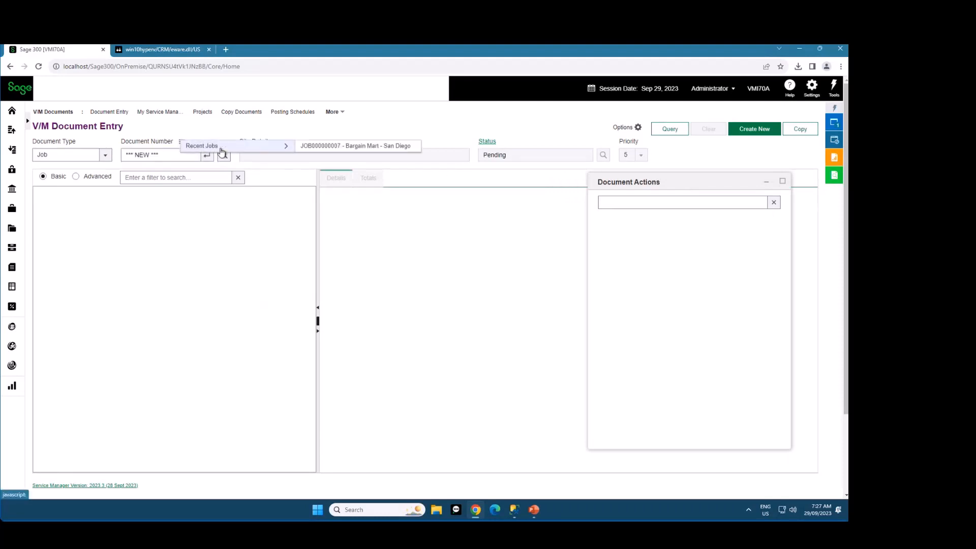
pyautogui.click(339, 147)
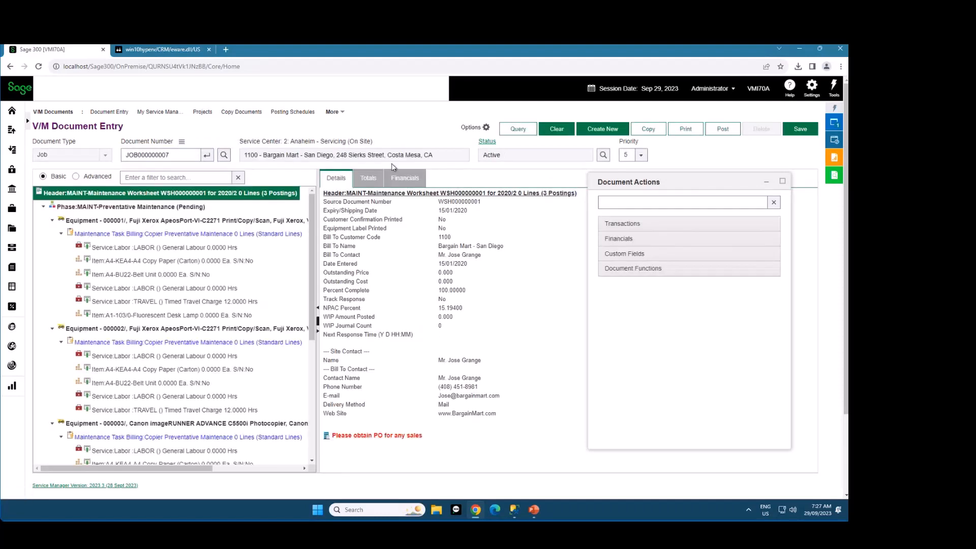
# Shift the Document Actions window aside and expand its Document Functions, Custom Fields, Financials and Transactions groups
pyautogui.moveTo(691, 192); pyautogui.dragTo(707, 193)
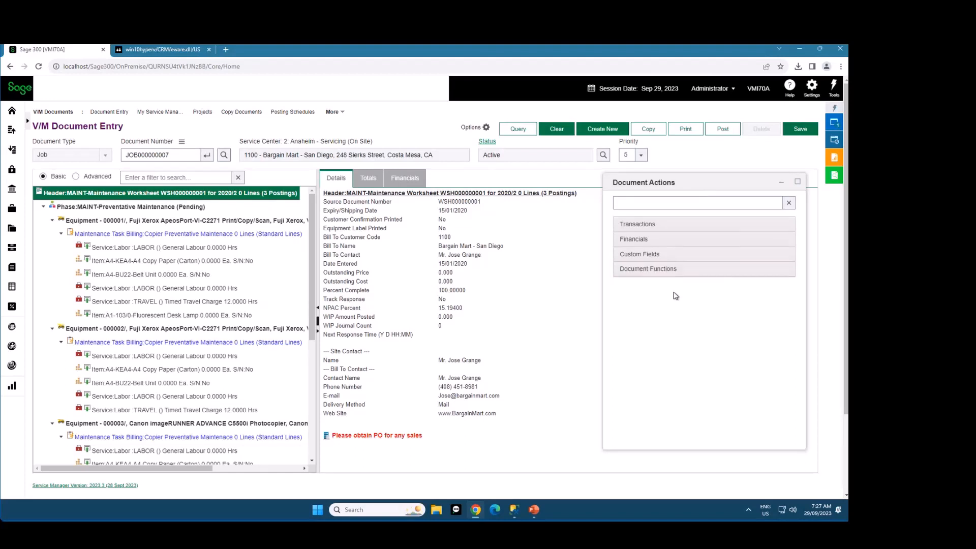
pyautogui.click(642, 269)
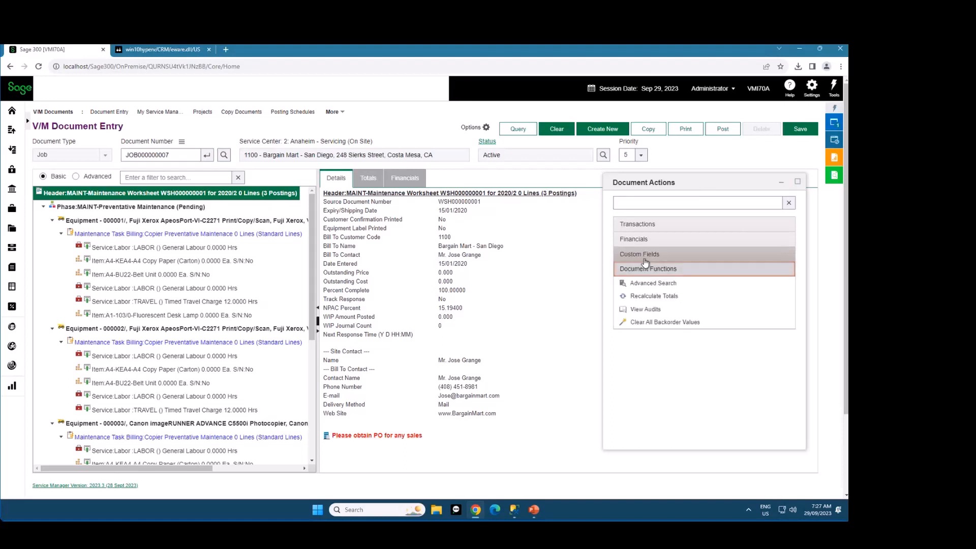
pyautogui.click(647, 256)
pyautogui.click(644, 239)
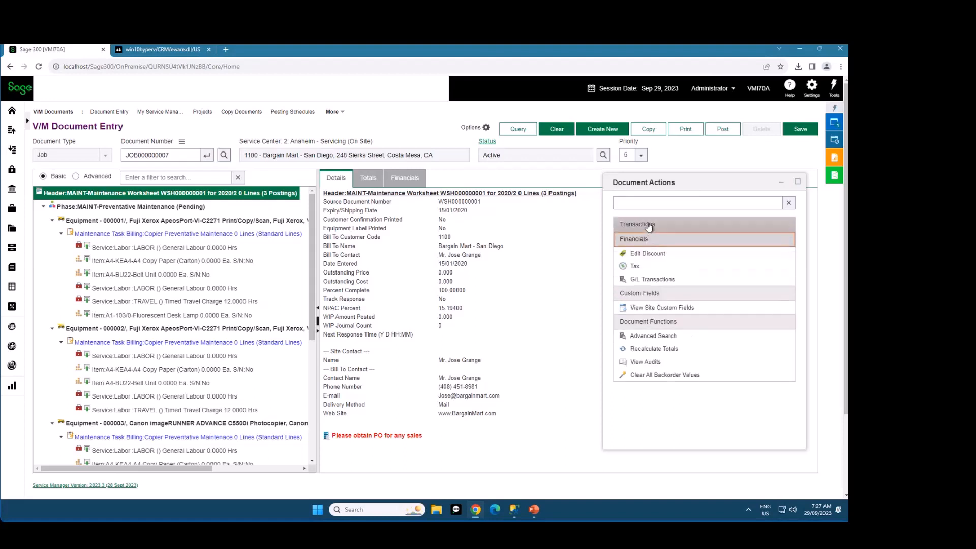
pyautogui.click(648, 227)
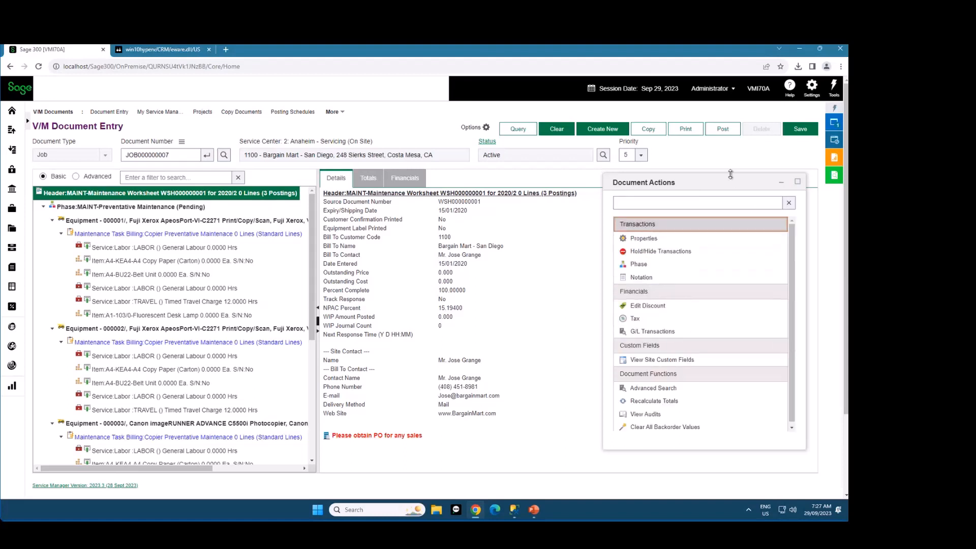
# Enlarge and reposition the Document Actions window so that all expanded actions fit without scrolling
pyautogui.moveTo(730, 175)
pyautogui.mouseDown()
pyautogui.moveTo(729, 136)
pyautogui.moveTo(736, 168)
pyautogui.mouseUp()
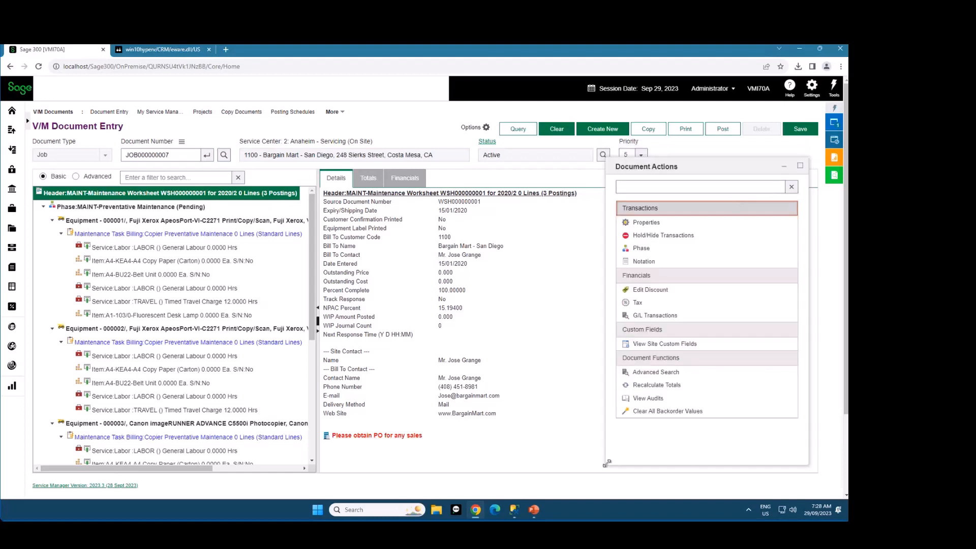
pyautogui.moveTo(607, 464); pyautogui.dragTo(610, 469)
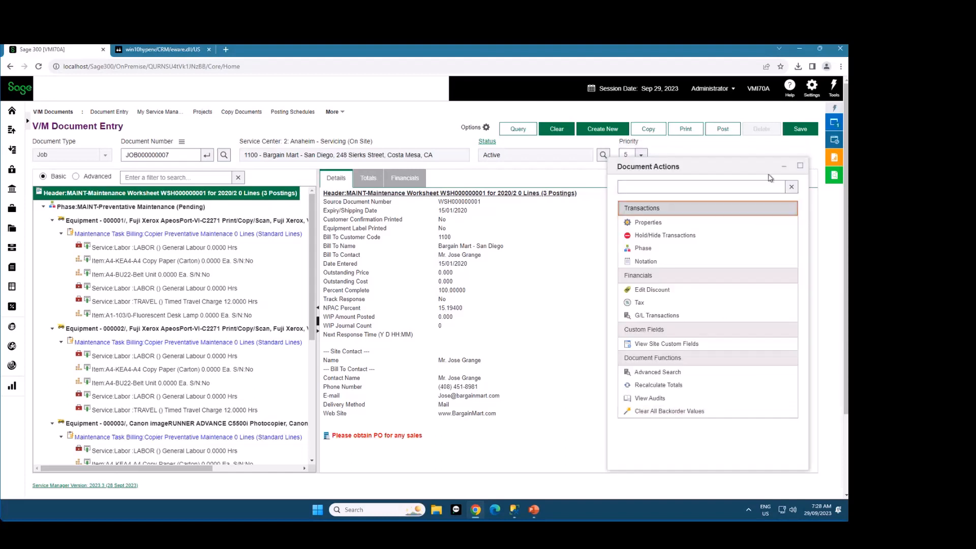
pyautogui.moveTo(749, 171); pyautogui.dragTo(746, 177)
# Compare the actions offered for the header, phase, equipment, task billing and labor lines, and filter the phase's actions by "eq" before clearing the filter
pyautogui.click(141, 209)
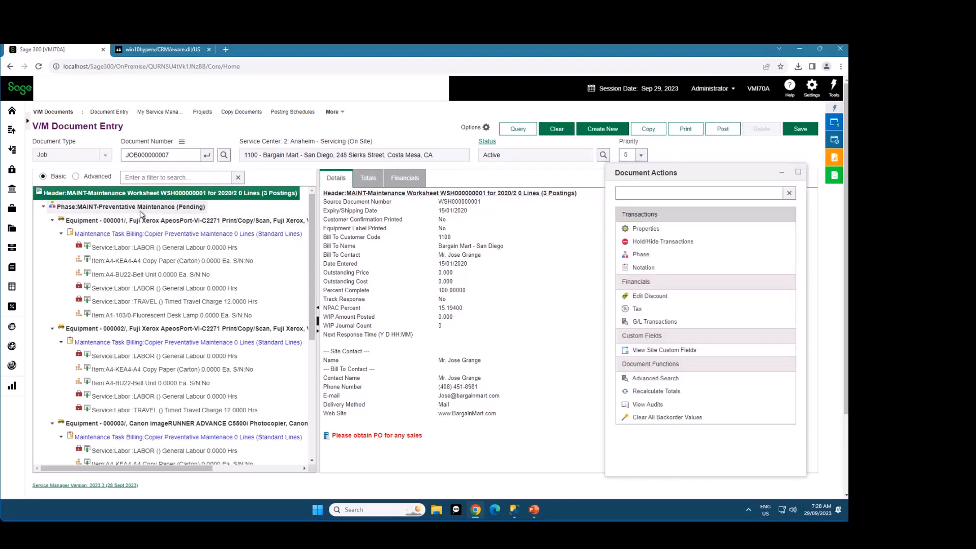
pyautogui.click(144, 224)
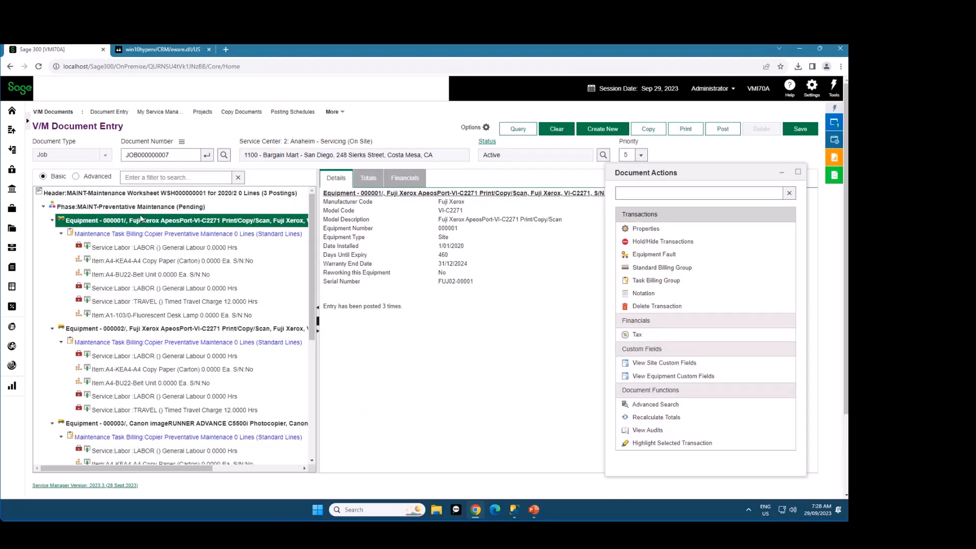
pyautogui.click(142, 235)
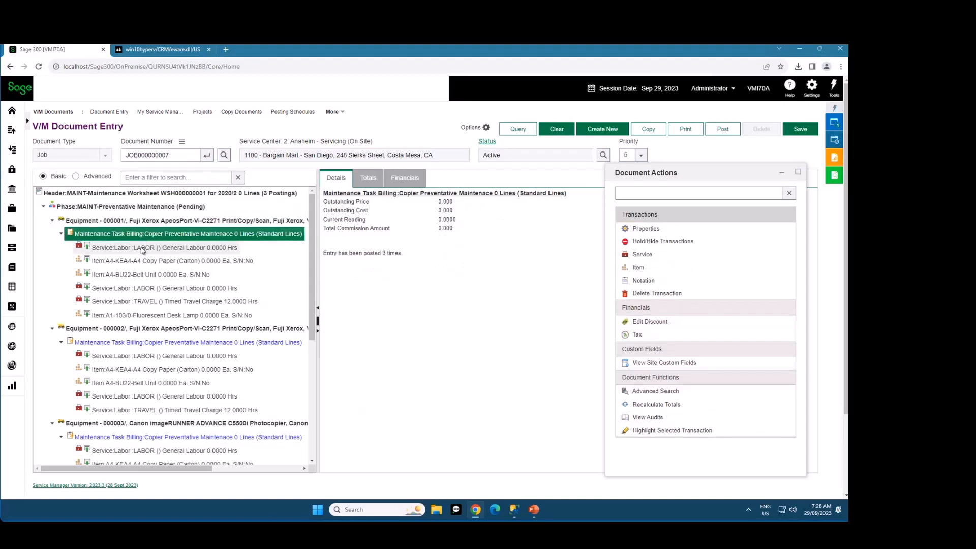
pyautogui.click(142, 248)
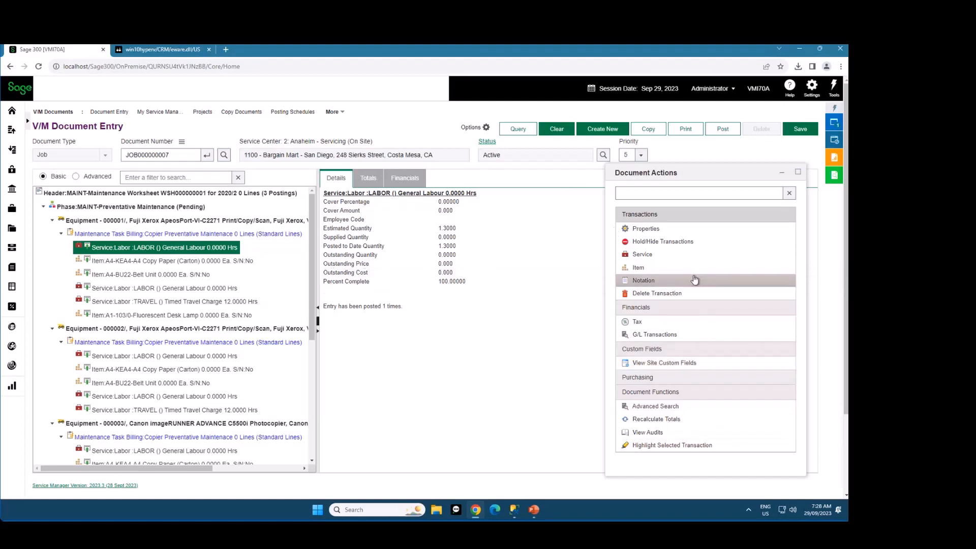
pyautogui.click(187, 193)
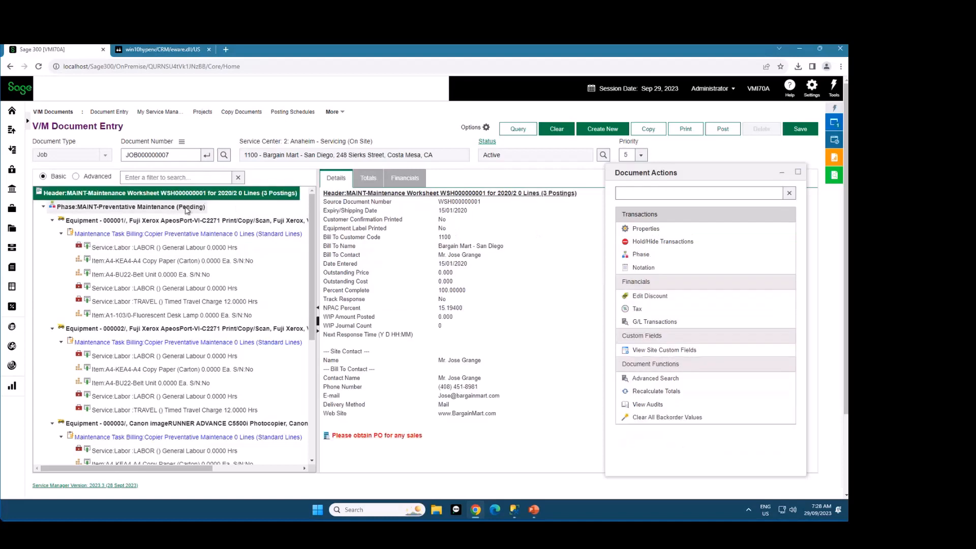
pyautogui.click(186, 207)
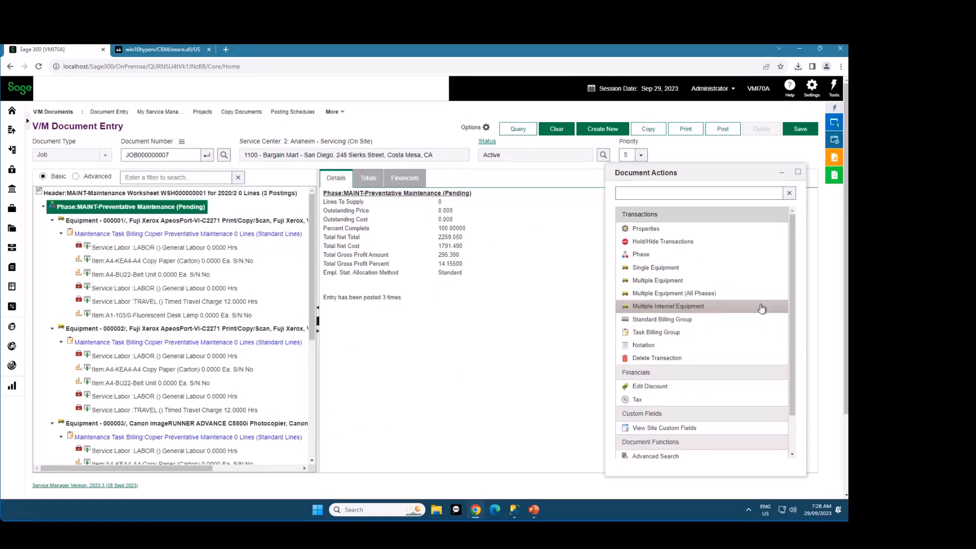
pyautogui.click(661, 197)
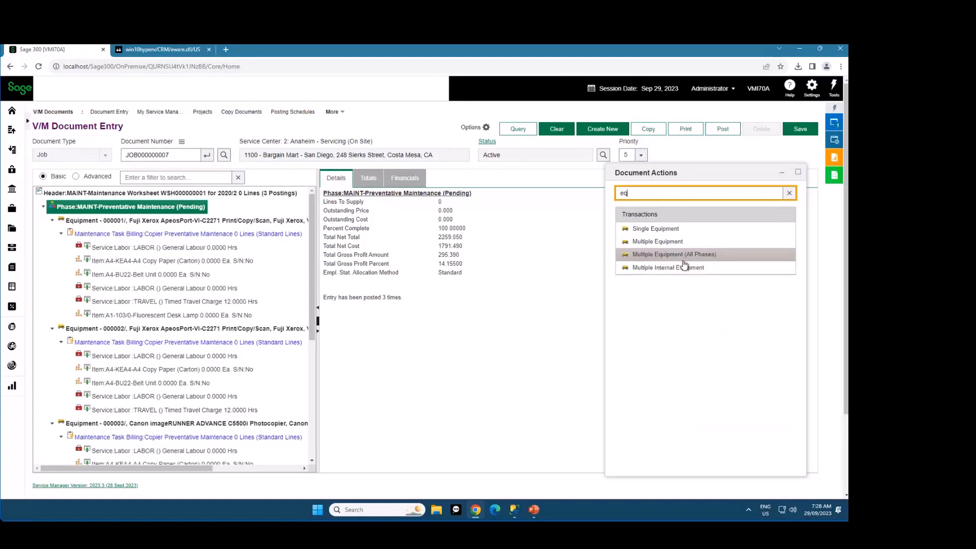
pyautogui.click(789, 194)
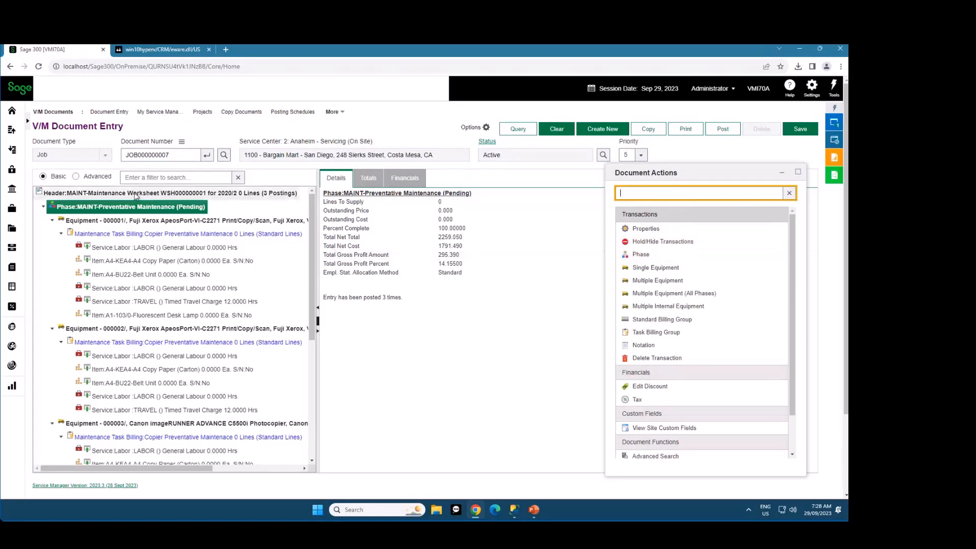
# Add the Service action of the first equipment's maintenance task billing line to the favorites
pyautogui.click(127, 234)
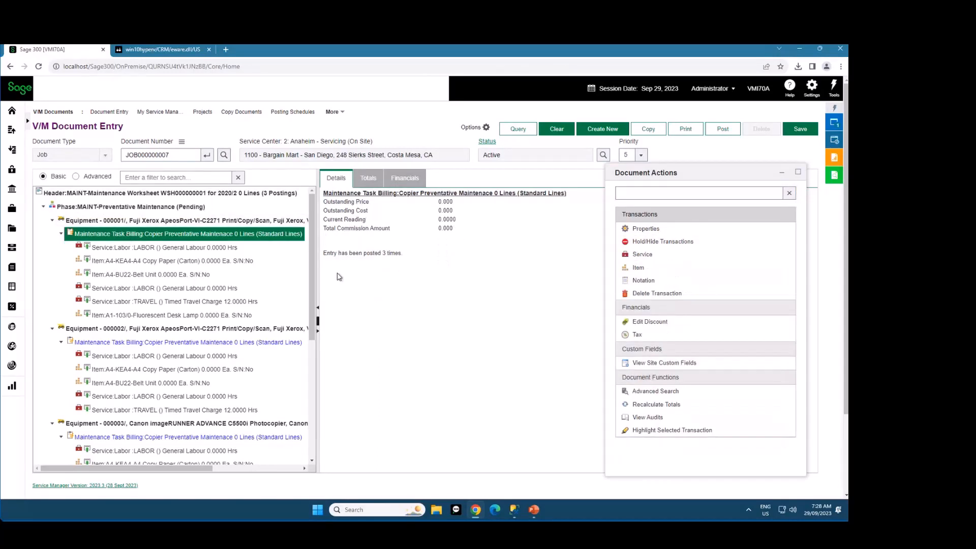
pyautogui.rightClick(644, 258)
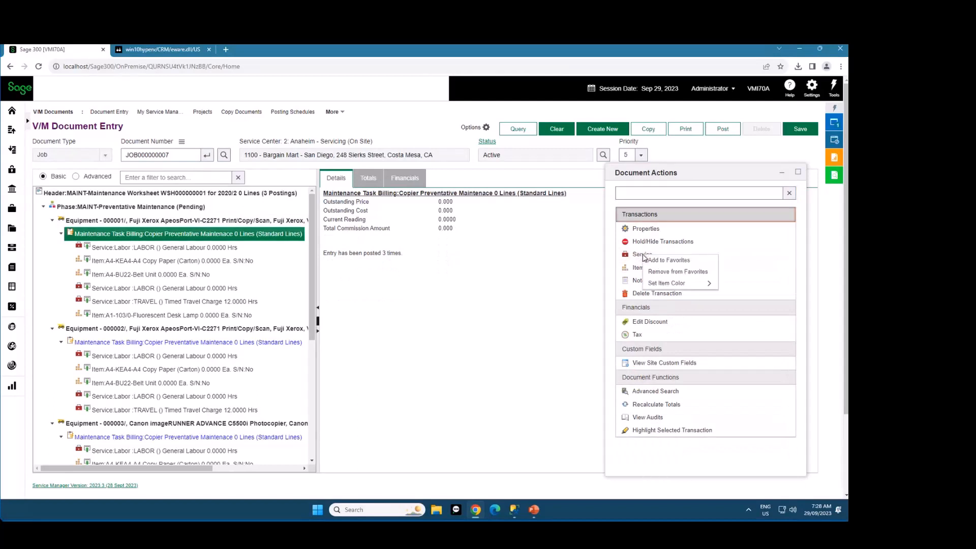
pyautogui.click(661, 267)
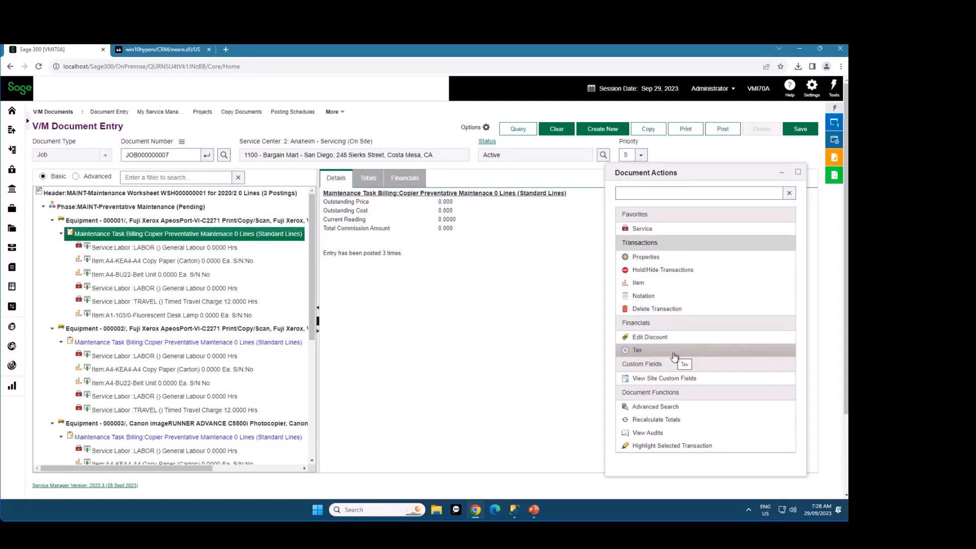
# Set the item color of the Delete Transaction action to Red
pyautogui.rightClick(684, 310)
pyautogui.moveTo(698, 339)
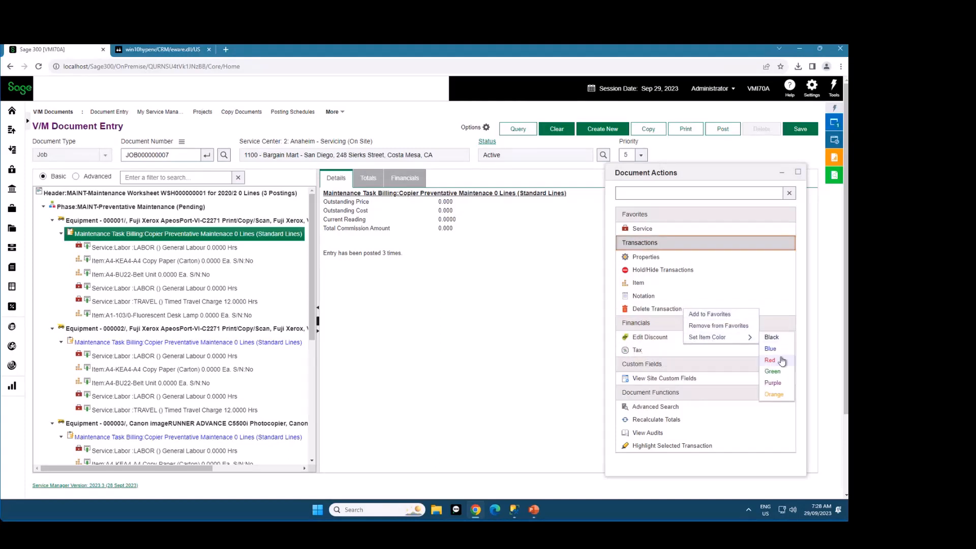
pyautogui.click(766, 360)
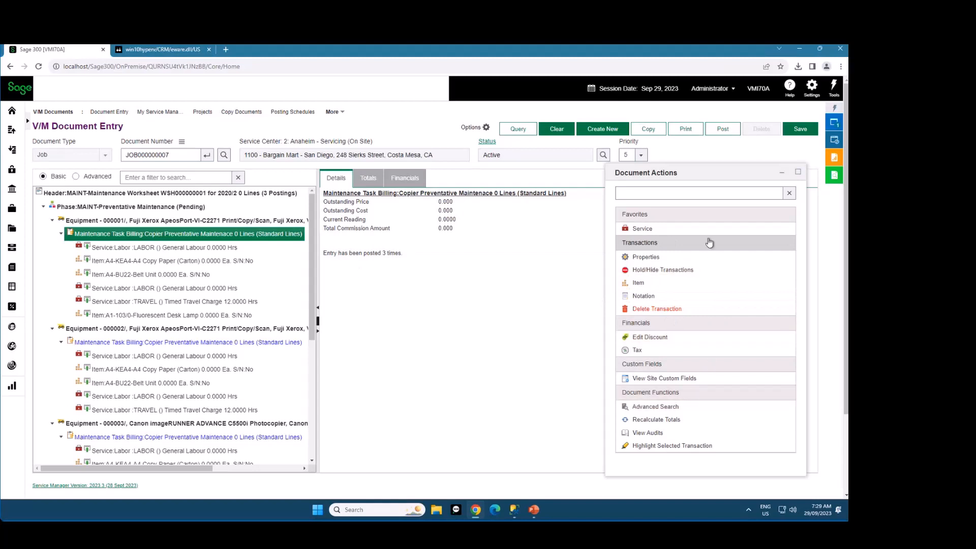
# Collapse the Custom Fields, Financials and Transactions groups, and filter the document actions by "nota" before clearing the filter
pyautogui.click(687, 364)
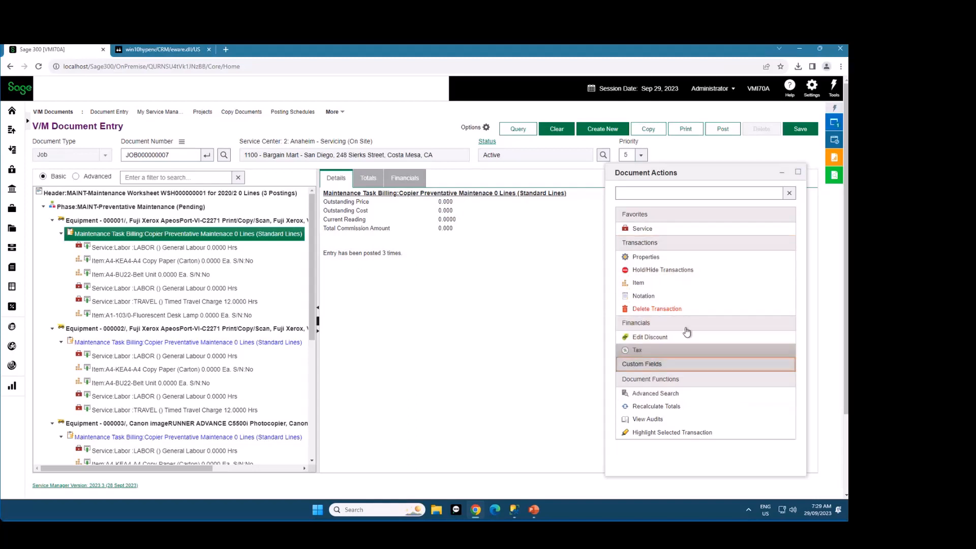
pyautogui.click(682, 332)
pyautogui.click(666, 244)
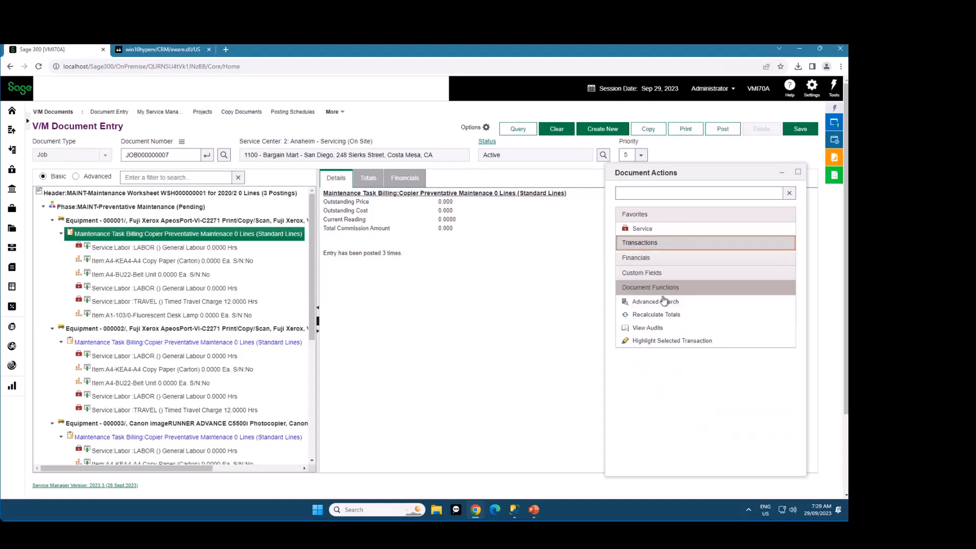
pyautogui.click(667, 405)
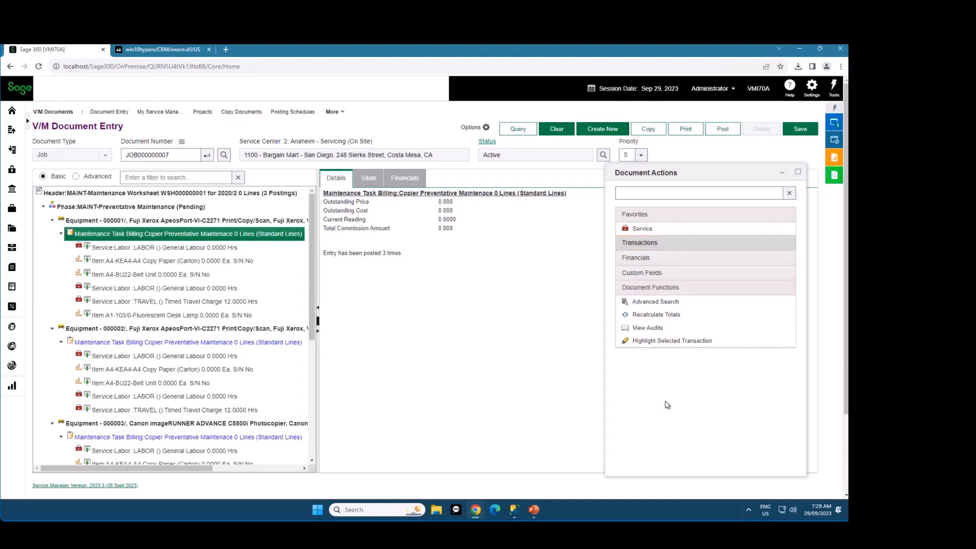
pyautogui.click(651, 192)
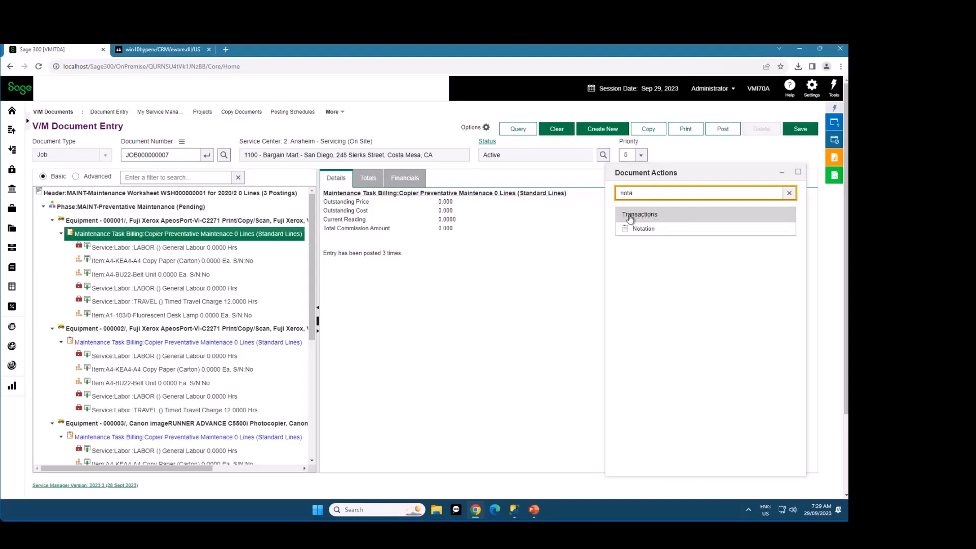
pyautogui.click(789, 194)
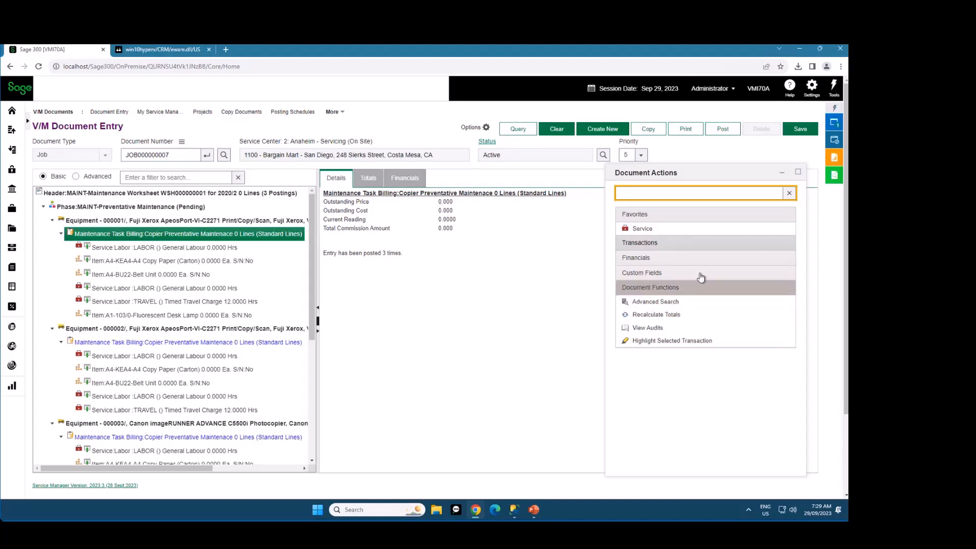
# Reposition and minimize the Document Actions window, and clear the loaded job
pyautogui.moveTo(693, 172); pyautogui.dragTo(692, 169)
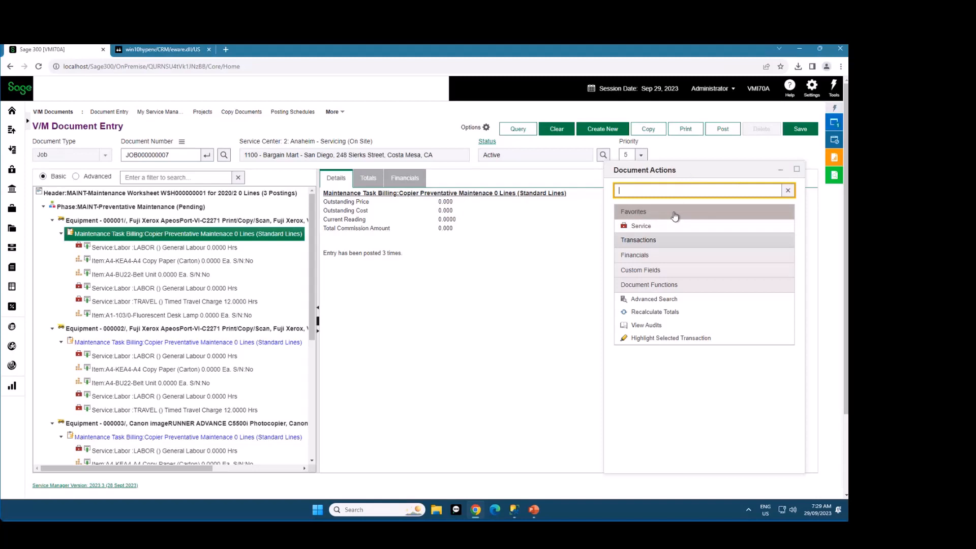
pyautogui.click(693, 174)
pyautogui.click(556, 129)
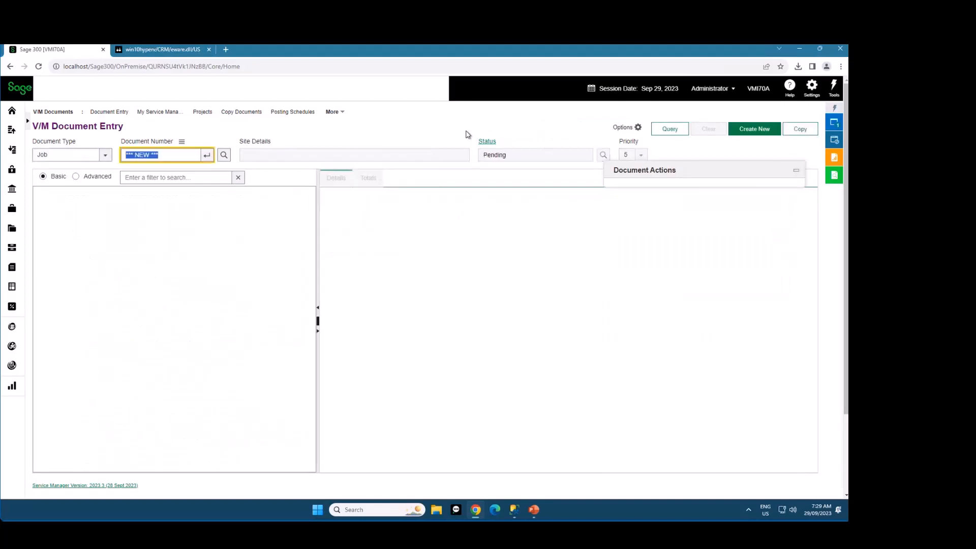
pyautogui.click(624, 128)
pyautogui.click(630, 141)
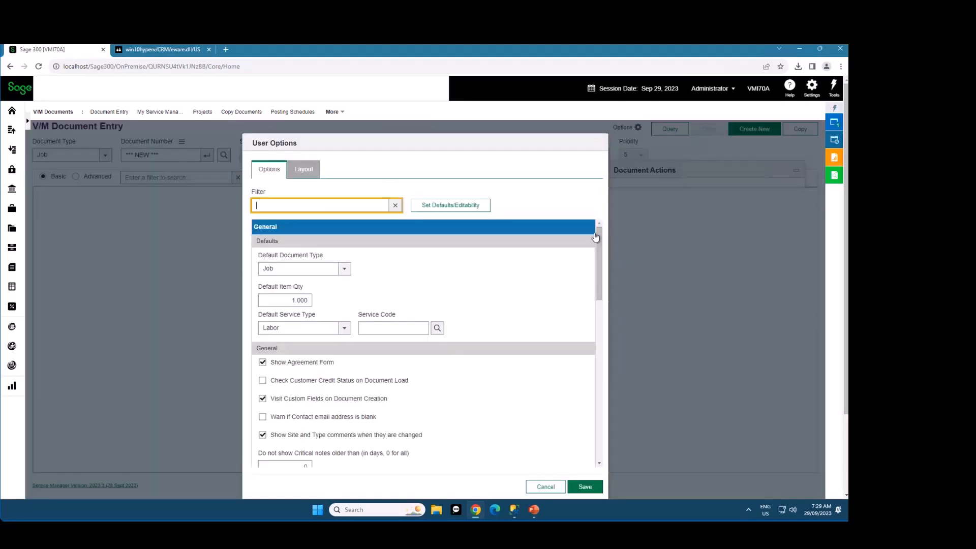
pyautogui.click(305, 169)
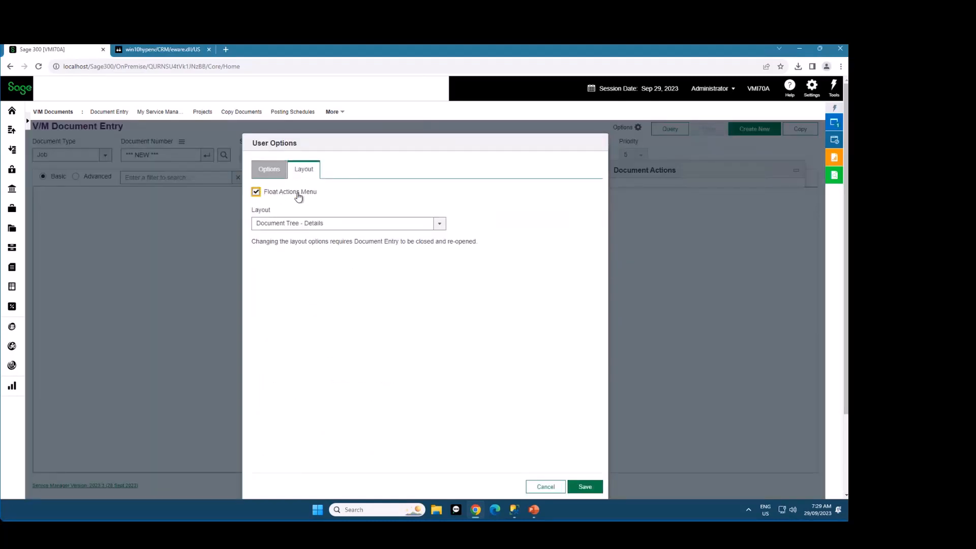
pyautogui.click(299, 197)
pyautogui.click(373, 227)
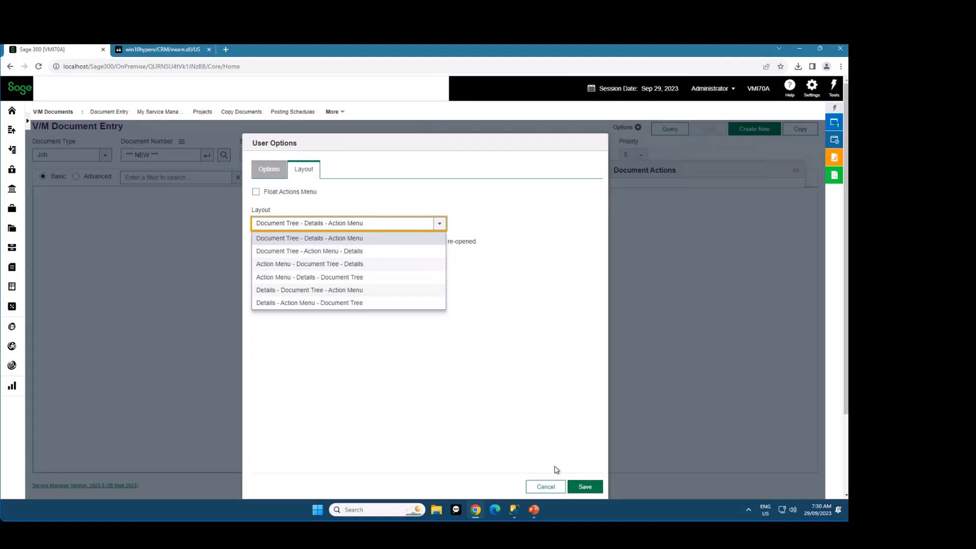
pyautogui.click(545, 486)
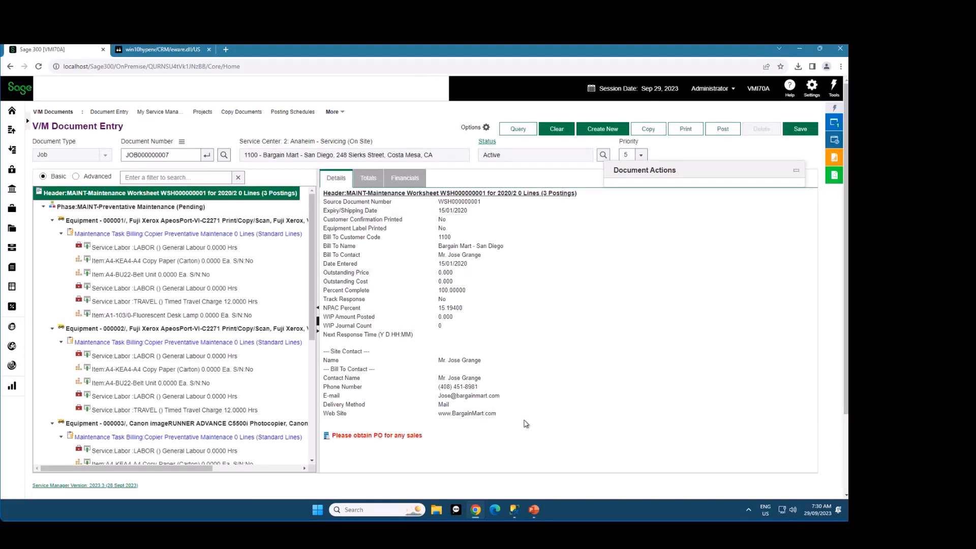
# Turn off the floating actions menu in the user options and save the layout as Document Tree - Details - Action Menu
pyautogui.click(484, 127)
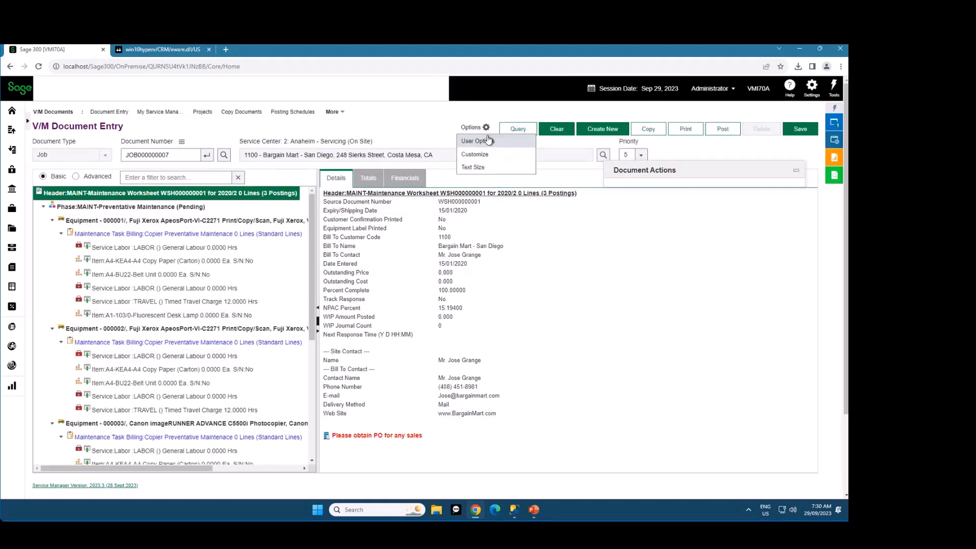
pyautogui.click(477, 141)
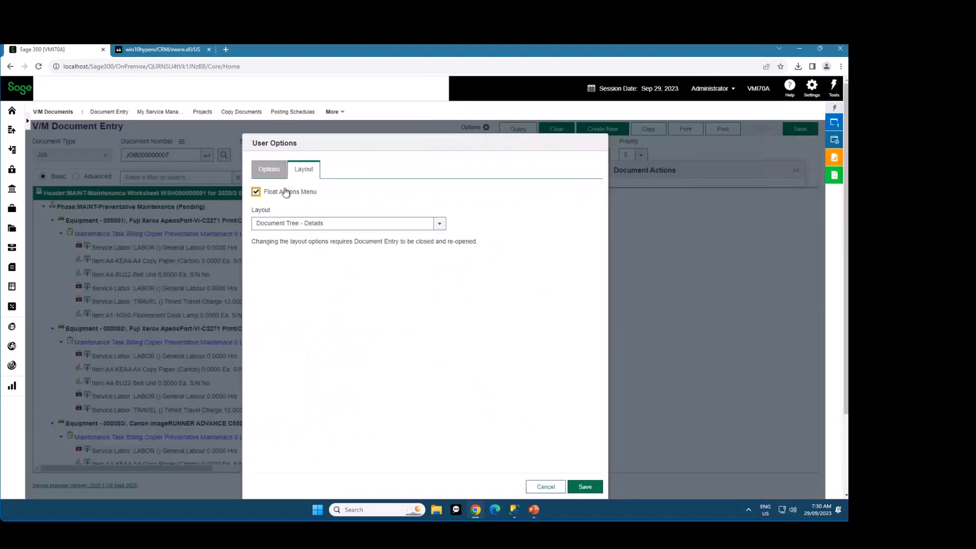
pyautogui.click(366, 226)
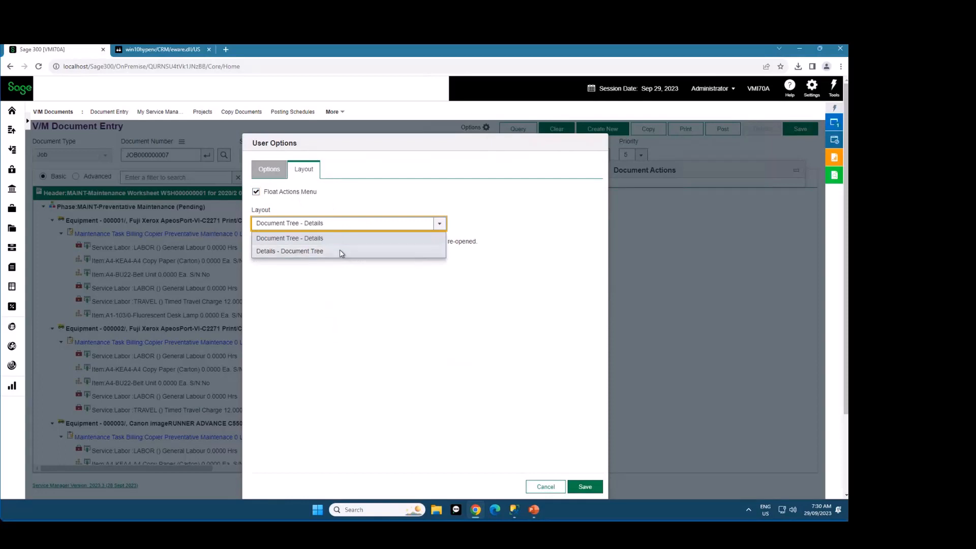
pyautogui.click(300, 192)
pyautogui.click(355, 225)
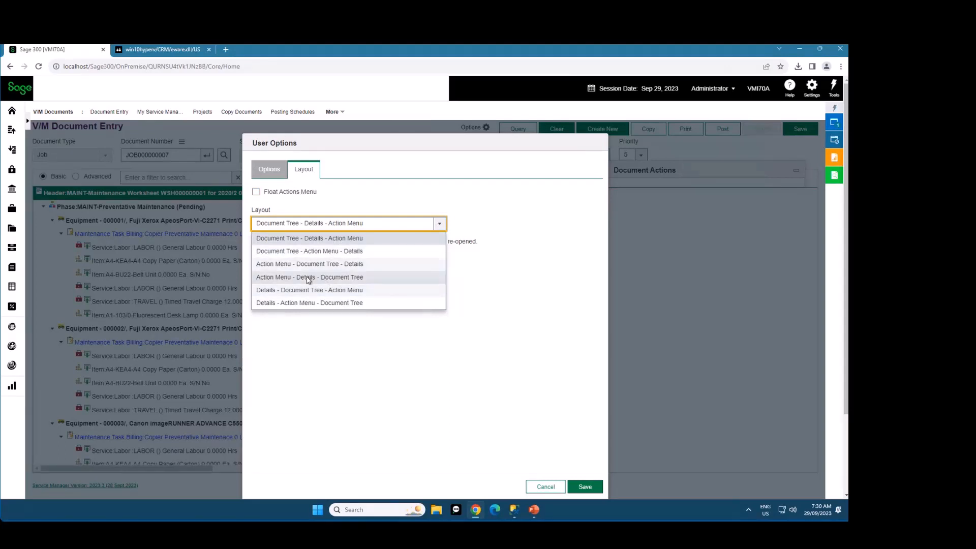
pyautogui.click(351, 237)
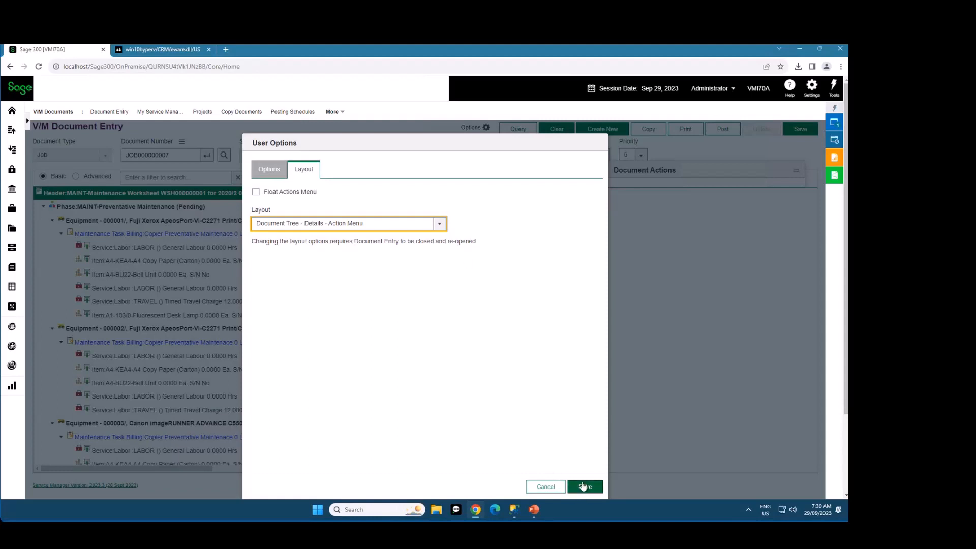
pyautogui.moveTo(383, 242); pyautogui.dragTo(479, 251)
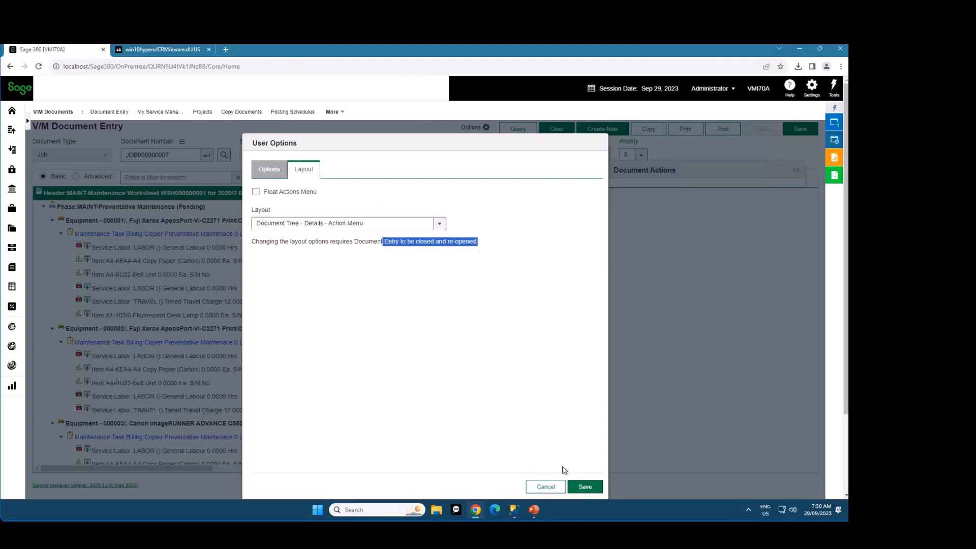
pyautogui.click(583, 490)
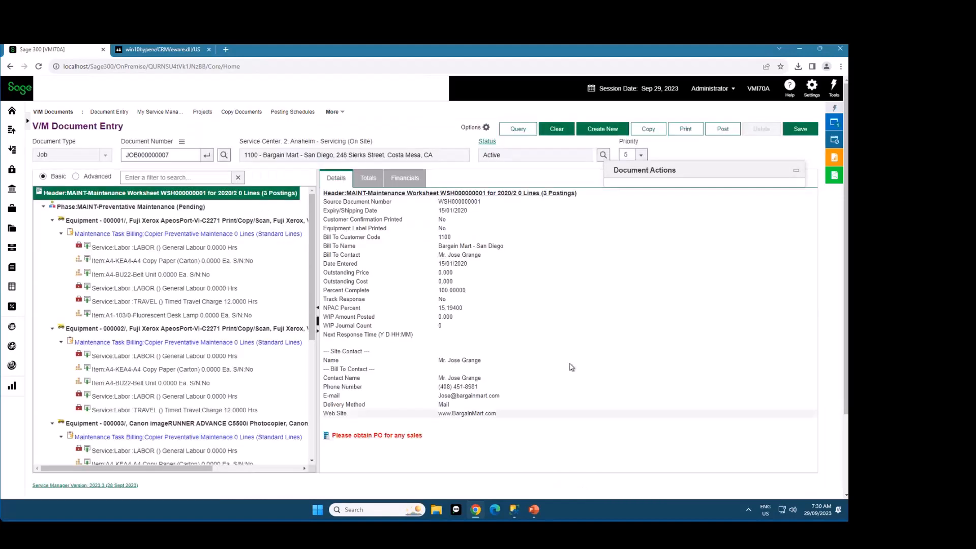
# Clear the loaded job, and close and reopen V/M Document Entry to apply the new layout
pyautogui.click(561, 131)
pyautogui.click(834, 124)
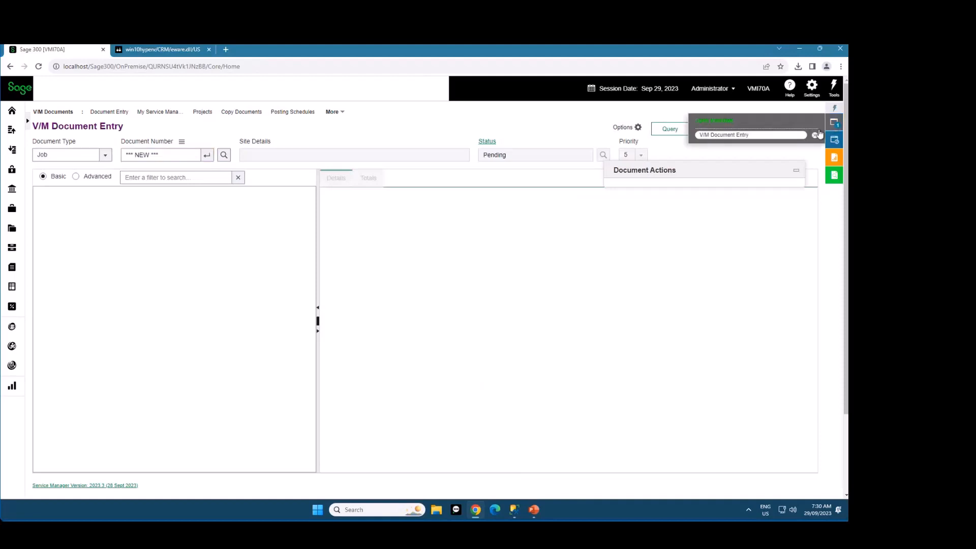
pyautogui.click(814, 135)
pyautogui.click(834, 141)
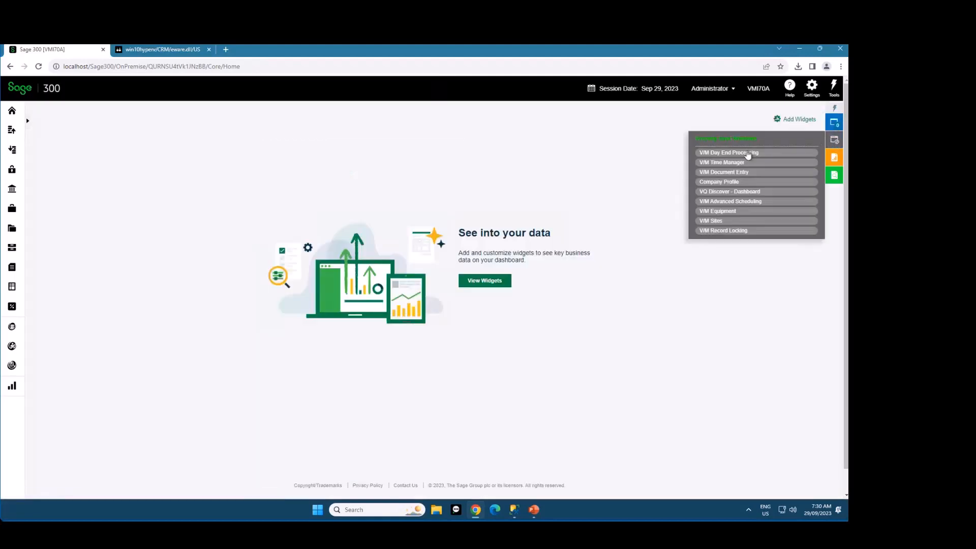
pyautogui.click(742, 172)
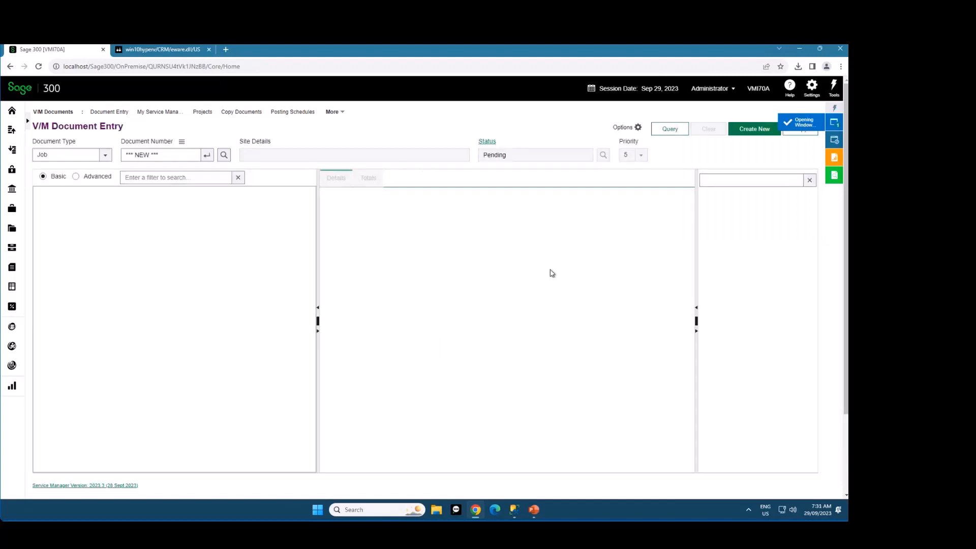
# Load job JOB000000007 from the list of recent jobs
pyautogui.click(181, 142)
pyautogui.moveTo(214, 147)
pyautogui.click(305, 147)
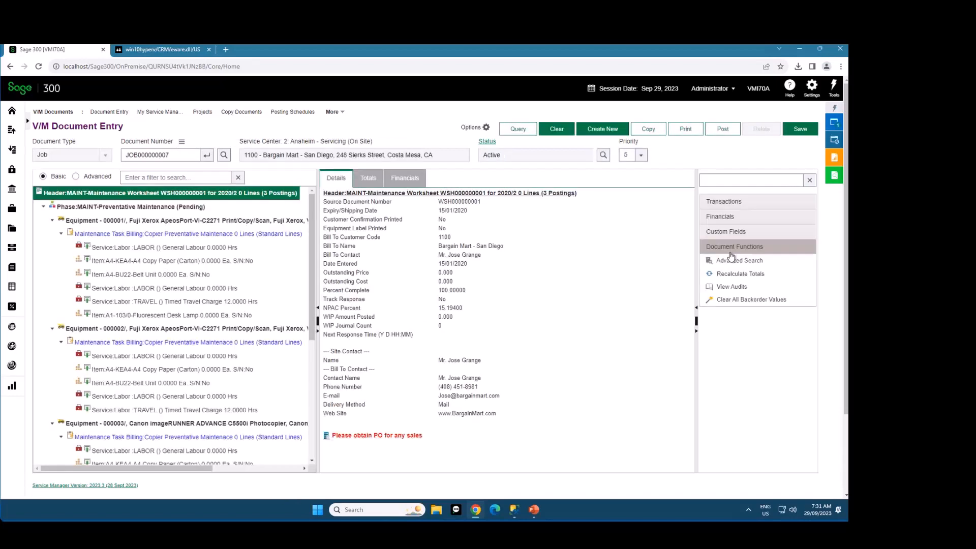
# Narrow the action menu pane slightly, and collapse and expand it again
pyautogui.moveTo(696, 360)
pyautogui.mouseDown()
pyautogui.moveTo(654, 359)
pyautogui.moveTo(713, 359)
pyautogui.moveTo(704, 348)
pyautogui.mouseUp()
pyautogui.click(707, 330)
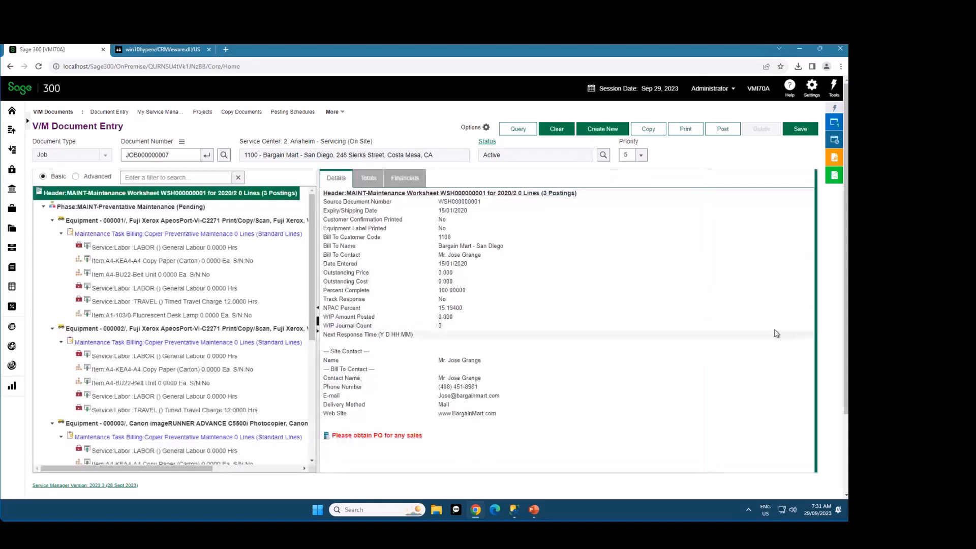
pyautogui.doubleClick(816, 310)
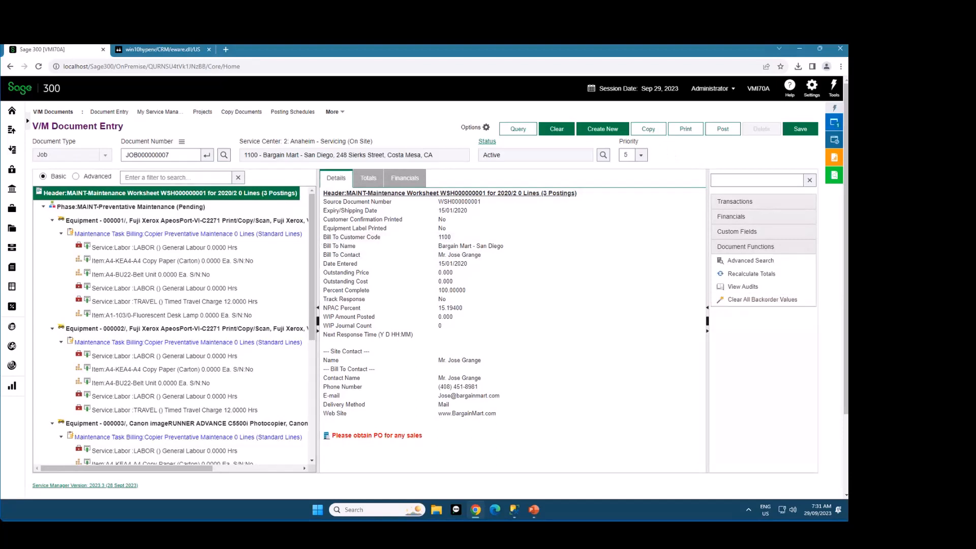
# Load job JOB000000022 by its document number and widen the document tree pane
pyautogui.doubleClick(179, 154)
pyautogui.write('JOB000000022')
pyautogui.press('Tab')
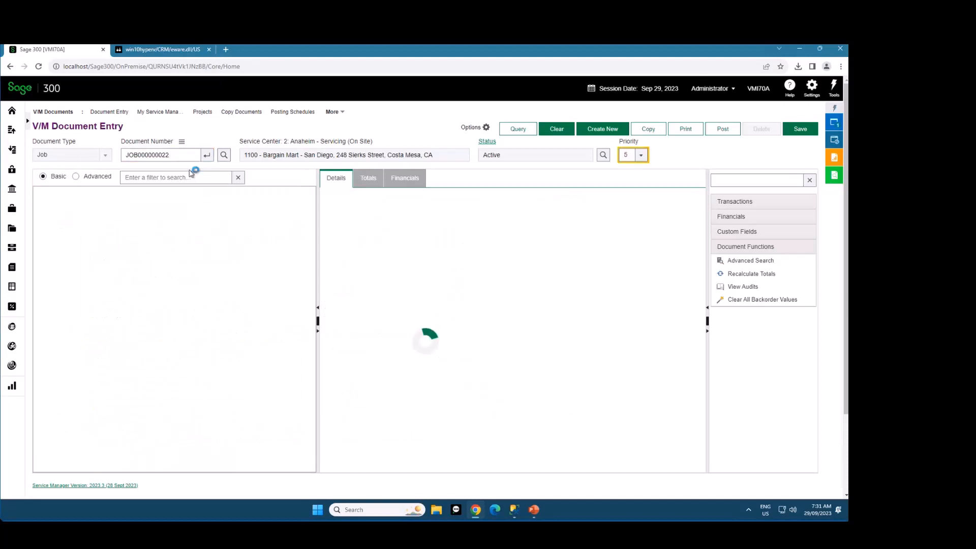
pyautogui.moveTo(317, 243); pyautogui.dragTo(345, 241)
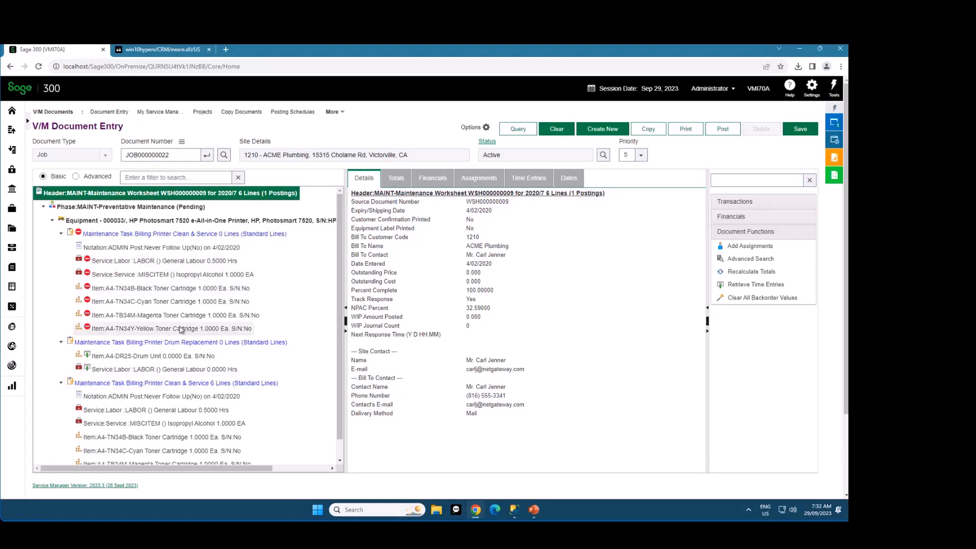
# Examine the document tree's line icons and the details of the phase, equipment, first maintenance billing line, its labor line and the header
pyautogui.moveTo(89, 262)
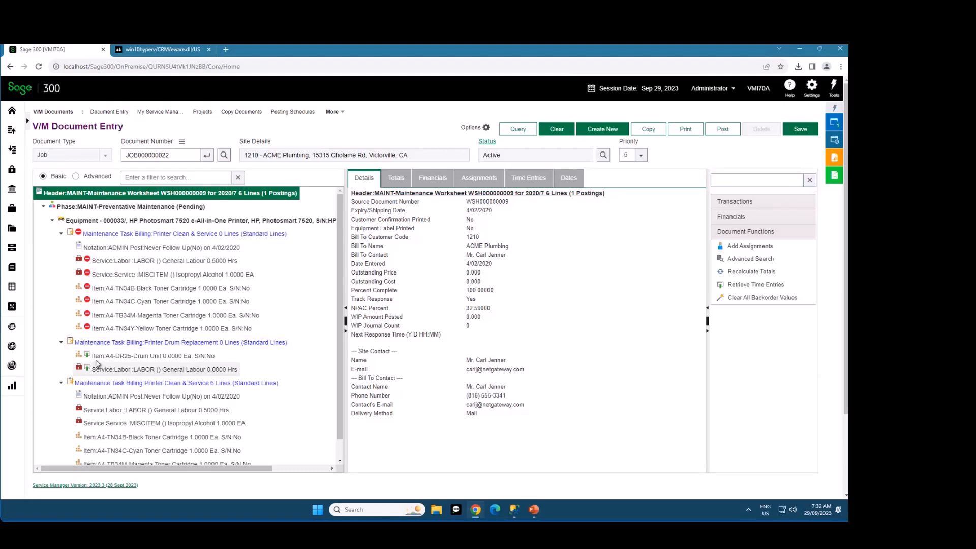
pyautogui.moveTo(88, 356)
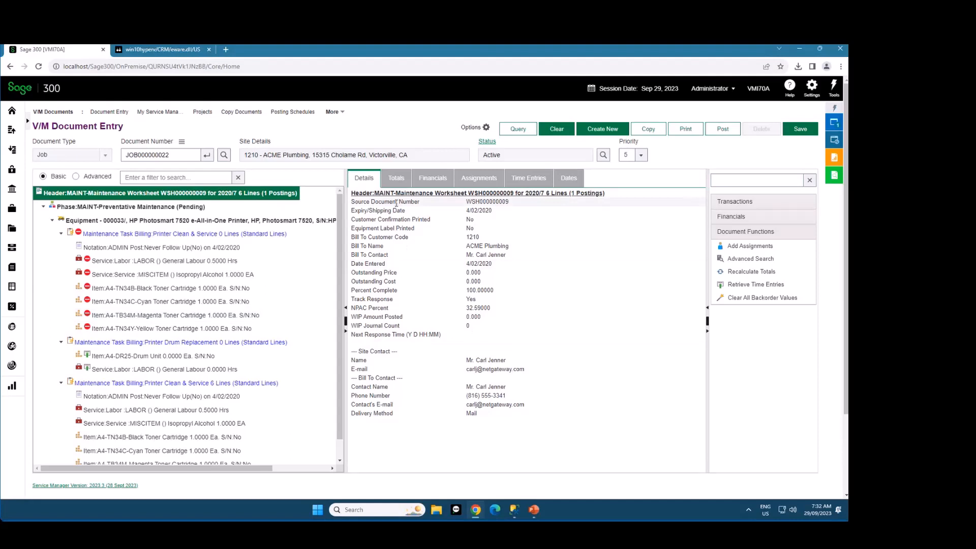
pyautogui.click(137, 208)
pyautogui.click(144, 221)
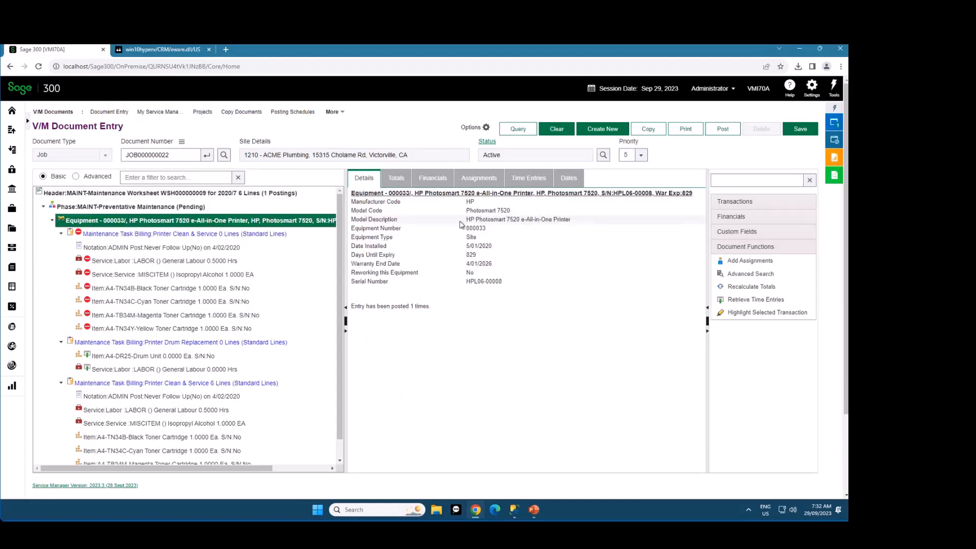
pyautogui.click(183, 234)
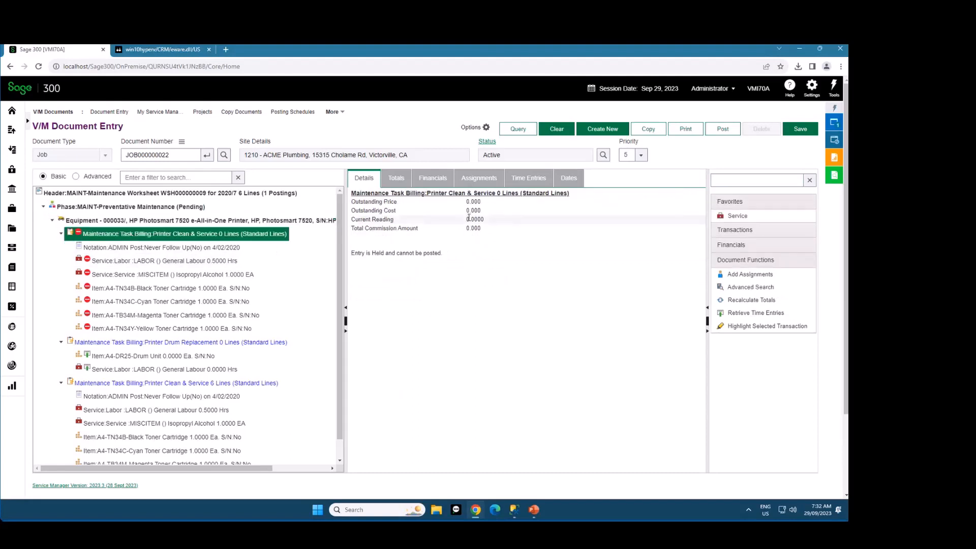
pyautogui.click(163, 261)
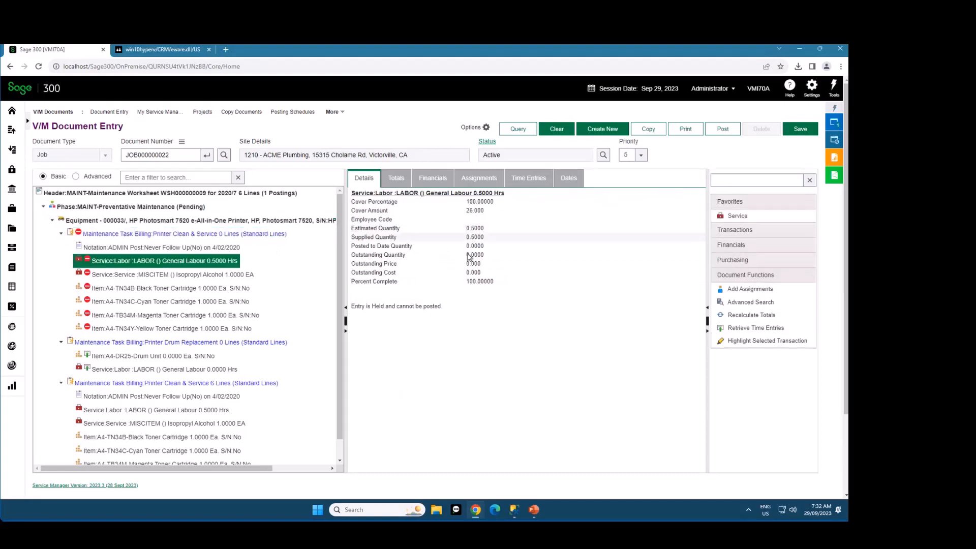
pyautogui.click(112, 194)
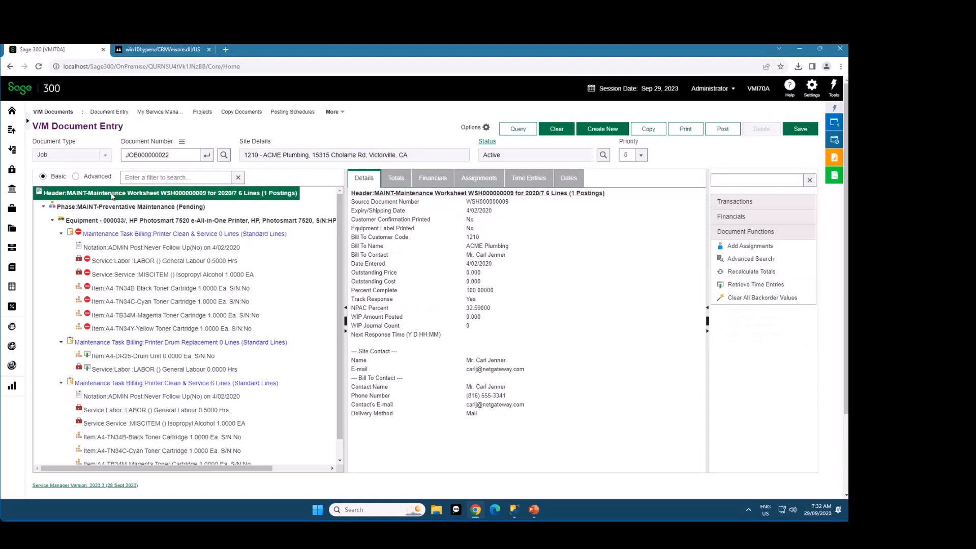
pyautogui.moveTo(80, 262)
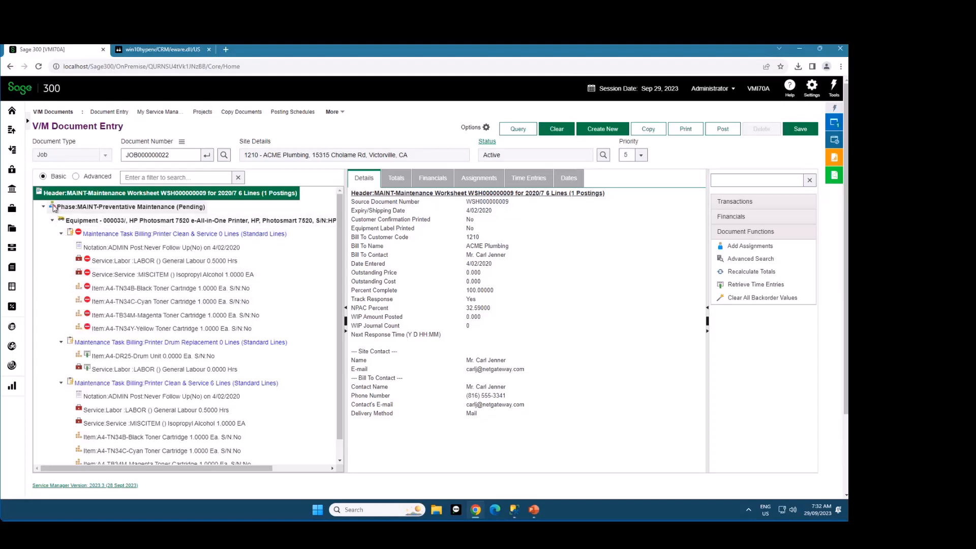
pyautogui.moveTo(53, 208)
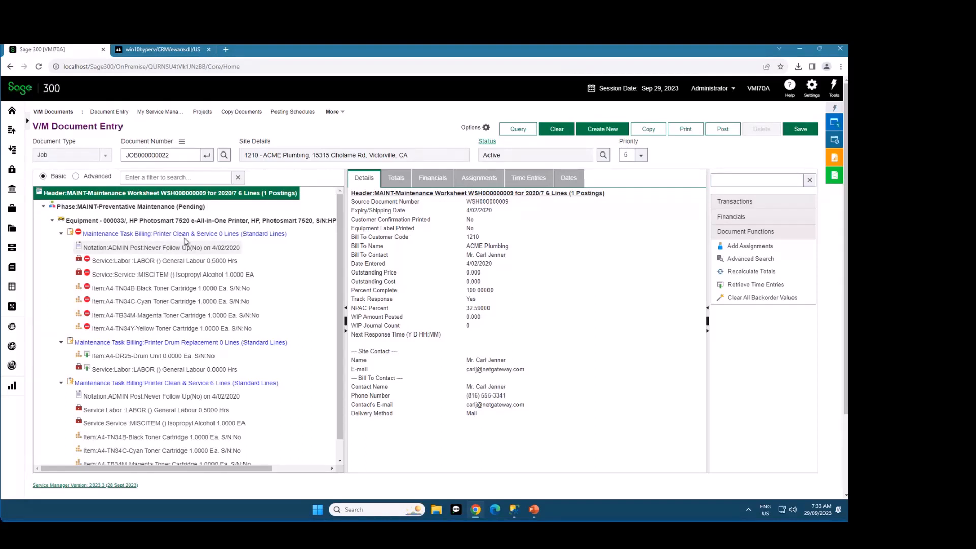
pyautogui.moveTo(338, 236)
pyautogui.mouseDown()
pyautogui.moveTo(338, 302)
pyautogui.moveTo(337, 229)
pyautogui.mouseUp()
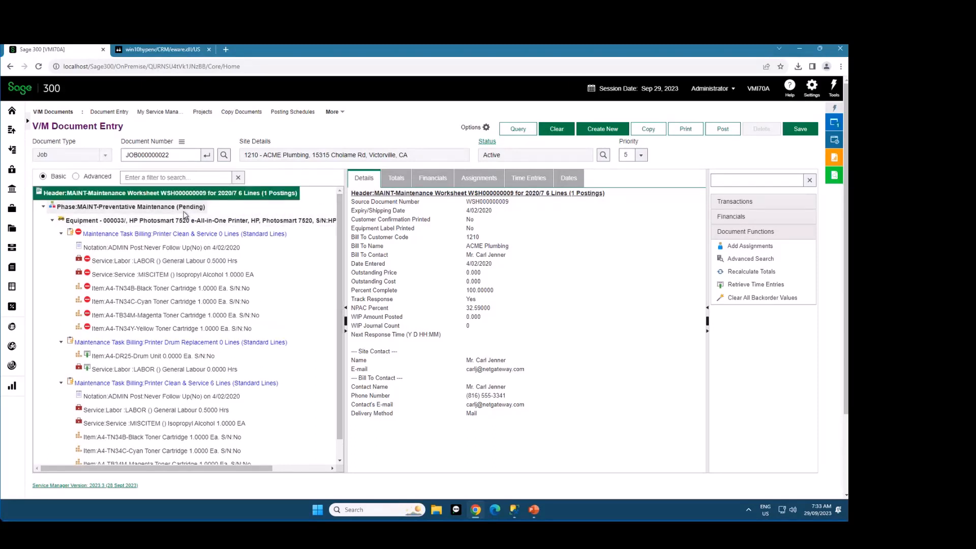
# Filter the document tree by "toner" in Basic mode, and clear the filter
pyautogui.click(183, 179)
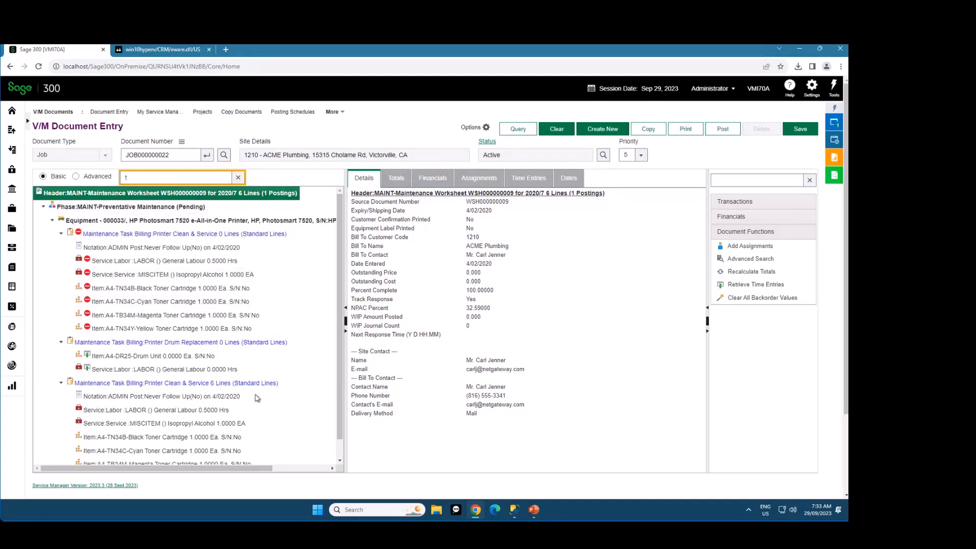
pyautogui.write('toner')
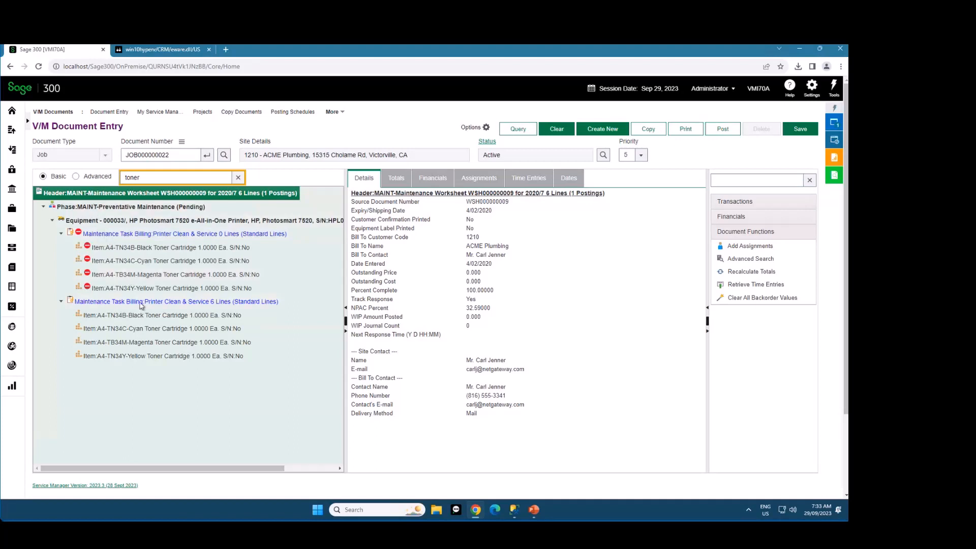
pyautogui.click(238, 178)
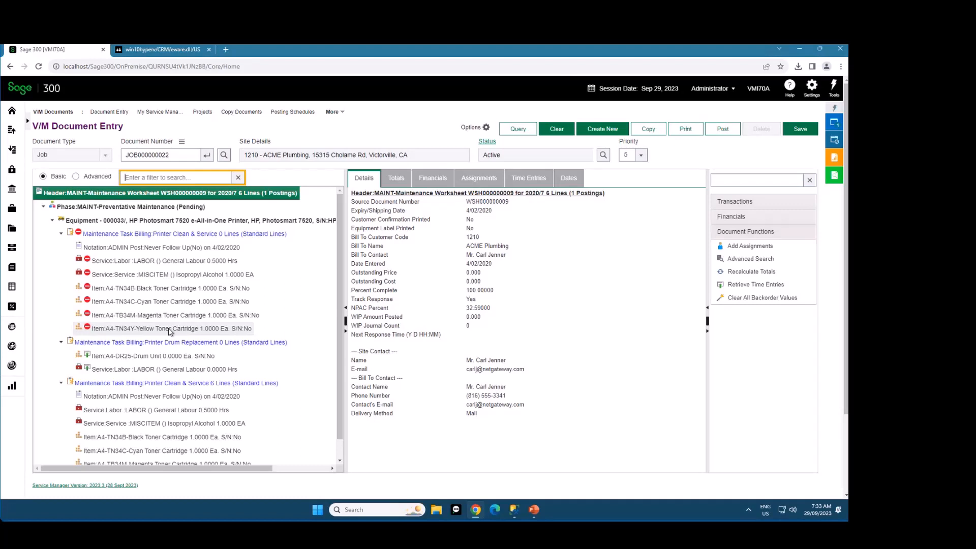
# Try filtering the document tree by "black cyan" in Basic mode
pyautogui.click(288, 175)
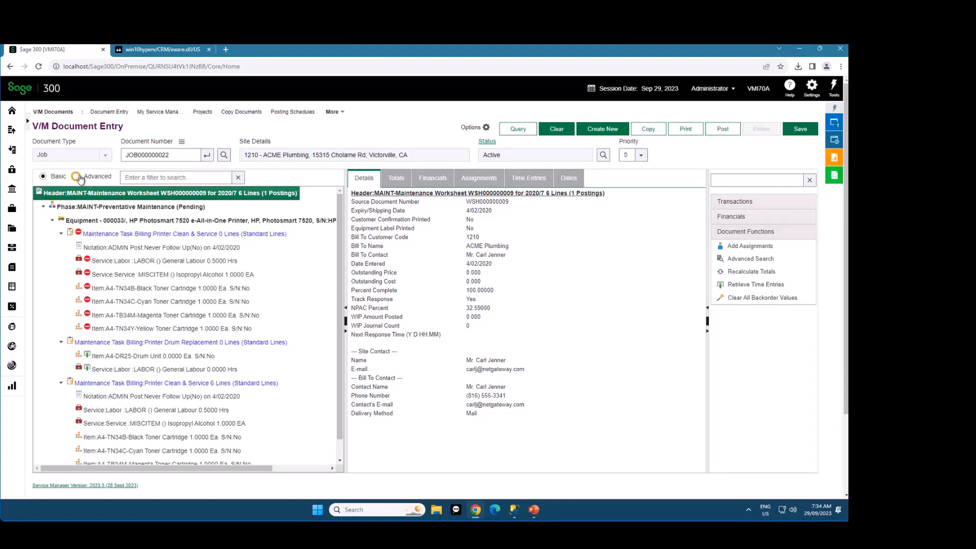
pyautogui.click(172, 177)
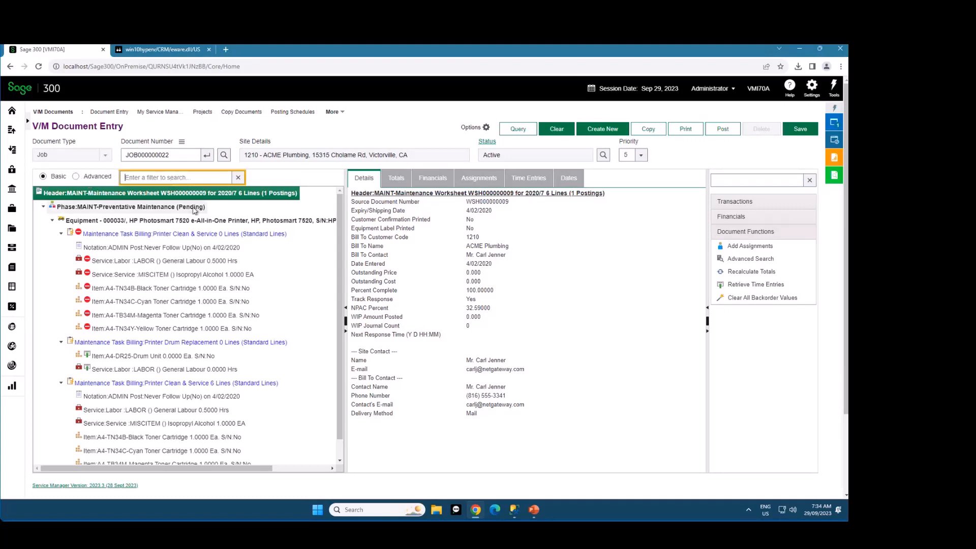
pyautogui.write('black cyan')
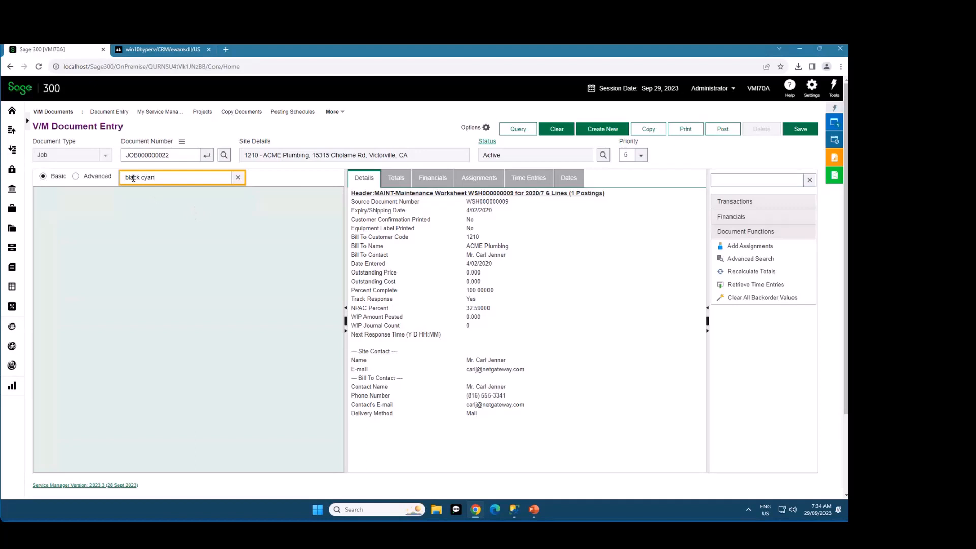
pyautogui.moveTo(169, 178); pyautogui.dragTo(91, 179)
# Filter the document tree in Advanced mode by "black OR cyan" and select the Cyan Toner Cartridge item under the second billing task
pyautogui.click(76, 177)
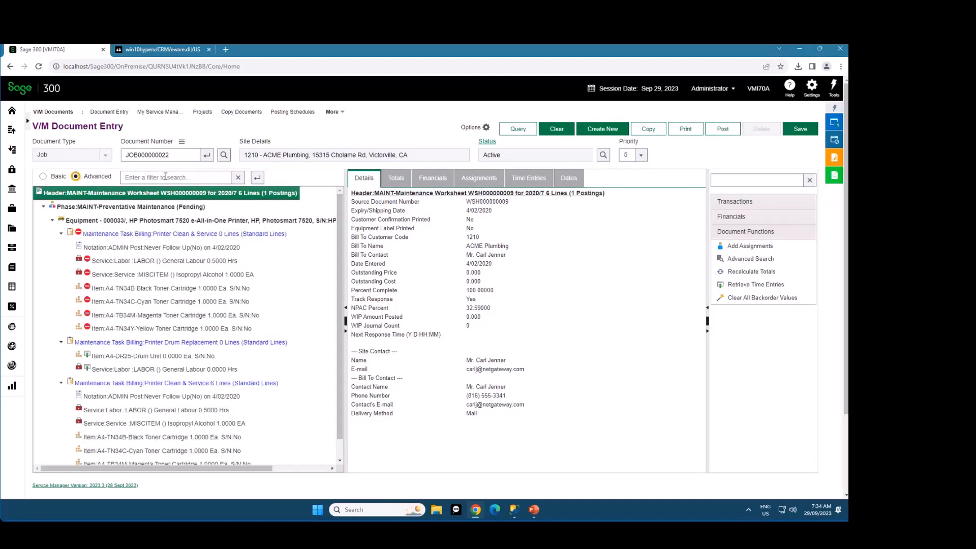
pyautogui.write('blac')
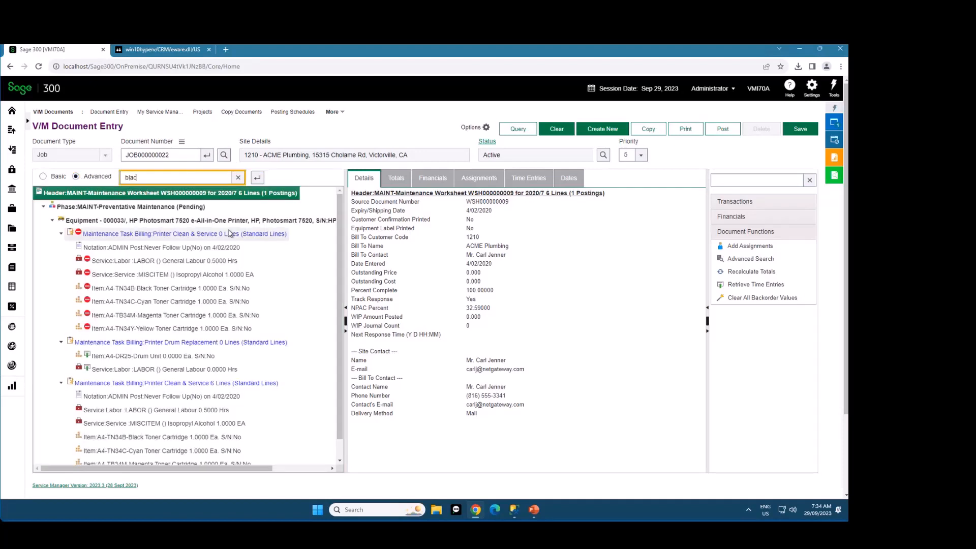
pyautogui.write('k OR cyan')
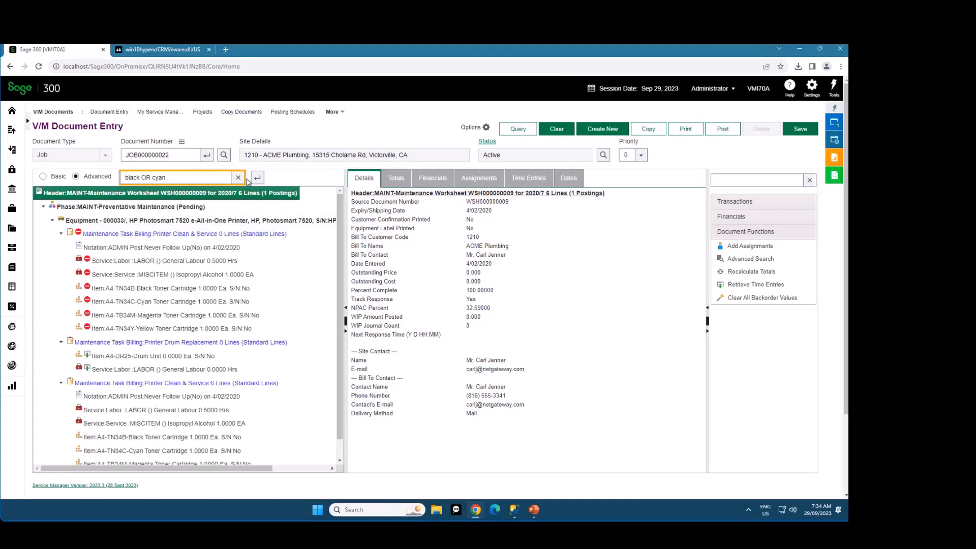
pyautogui.click(257, 178)
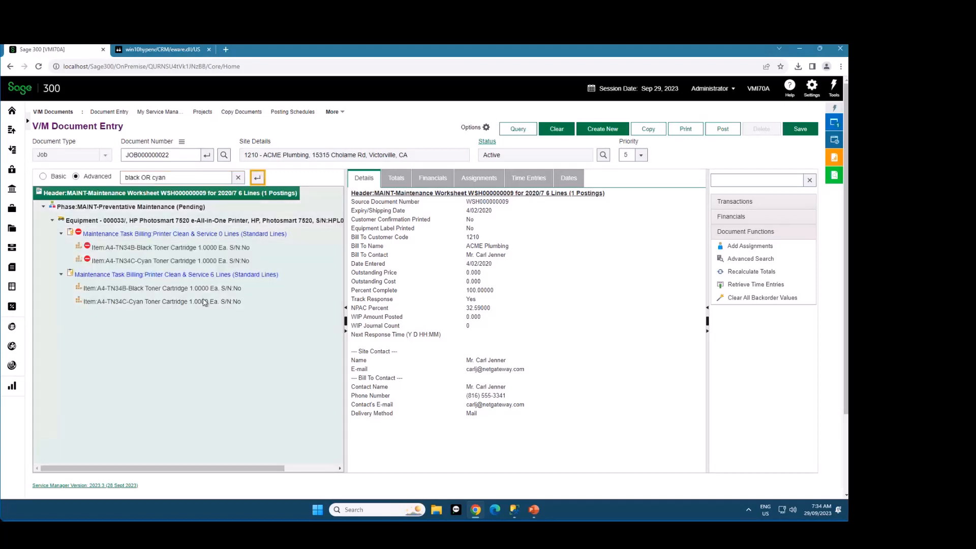
pyautogui.click(132, 289)
pyautogui.press('Down')
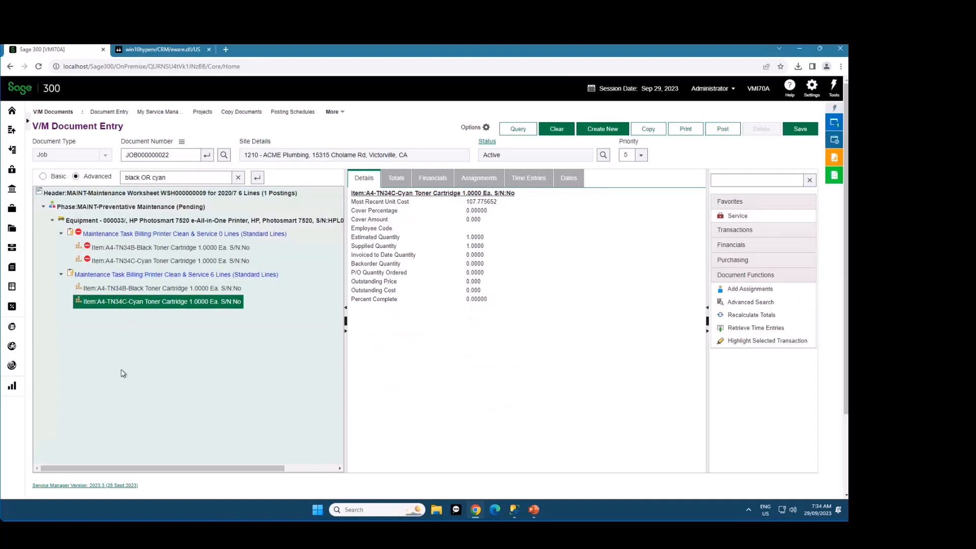
# Try "AND" and lowercase "or" as operators in the Advanced tree filter, then return the filter to Basic mode
pyautogui.click(190, 177)
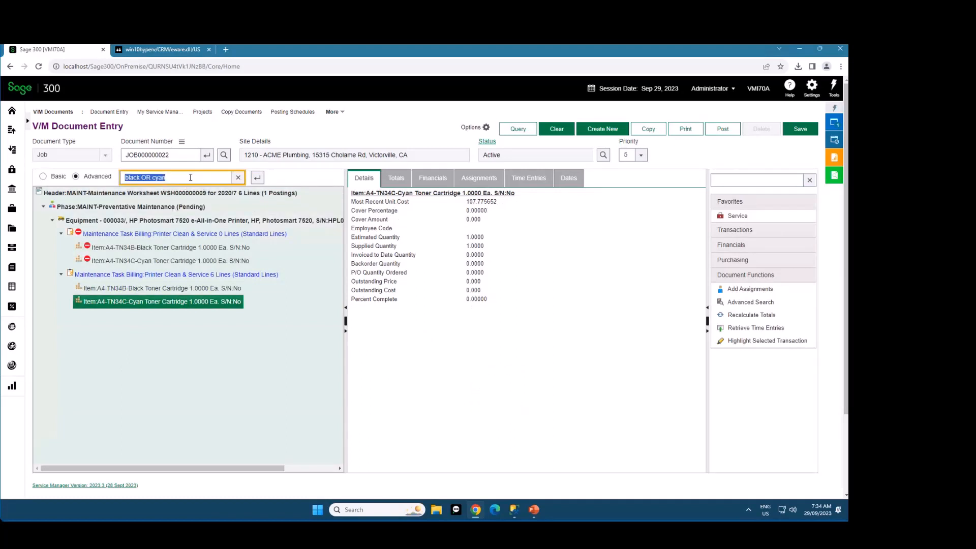
pyautogui.click(256, 179)
pyautogui.write('AND')
pyautogui.press('BackSpace')
pyautogui.press('BackSpace')
pyautogui.press('BackSpace')
pyautogui.press('BackSpace')
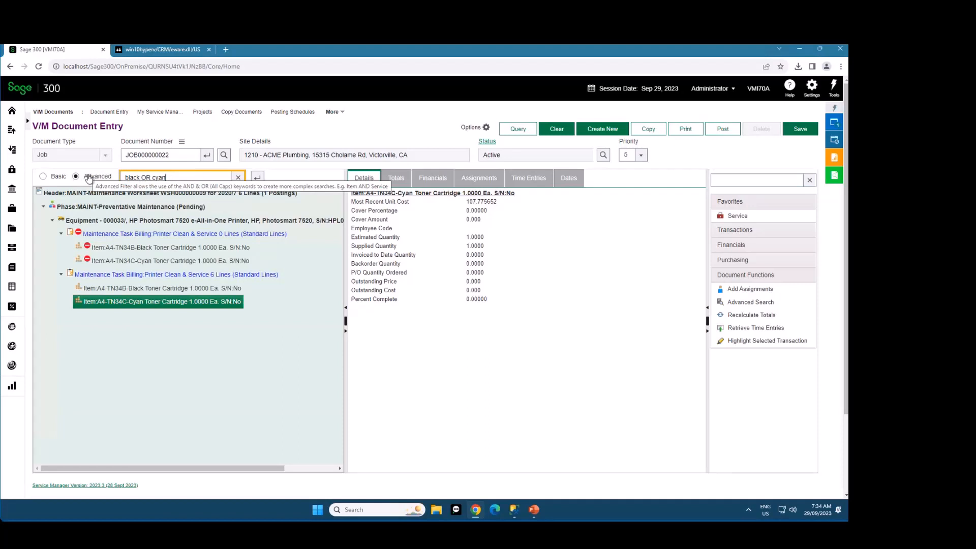
pyautogui.doubleClick(143, 177)
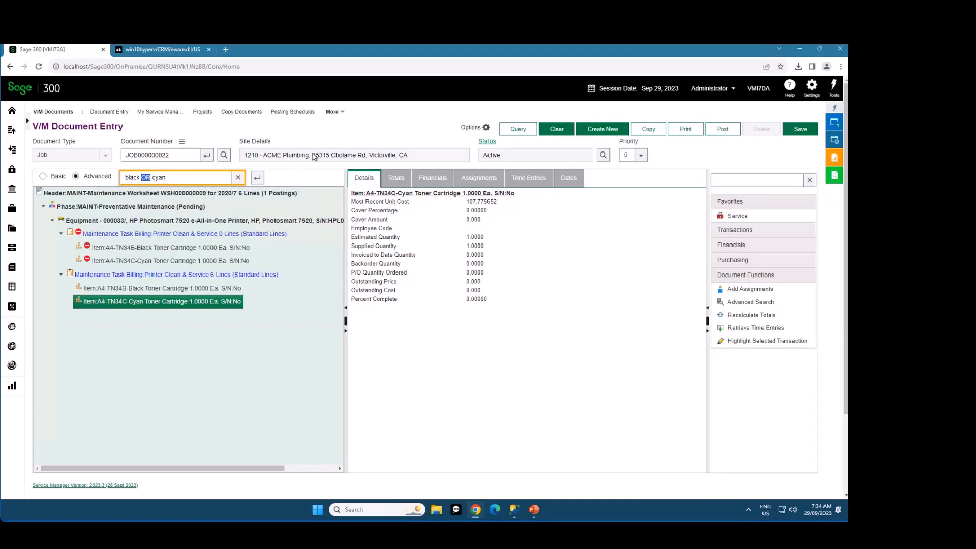
pyautogui.write('or')
pyautogui.press('BackSpace')
pyautogui.press('BackSpace')
pyautogui.write('OR')
pyautogui.click(43, 176)
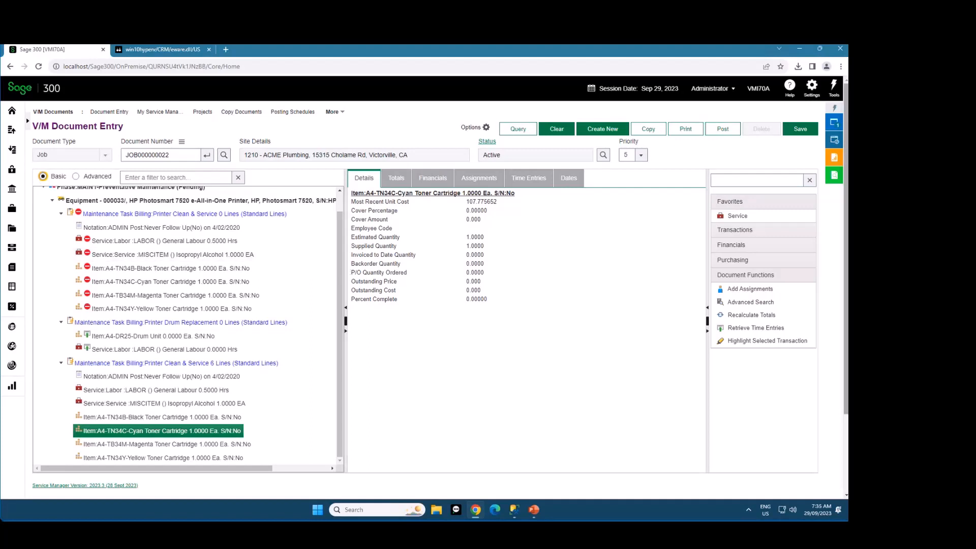
pyautogui.scroll(1, 229, 325)
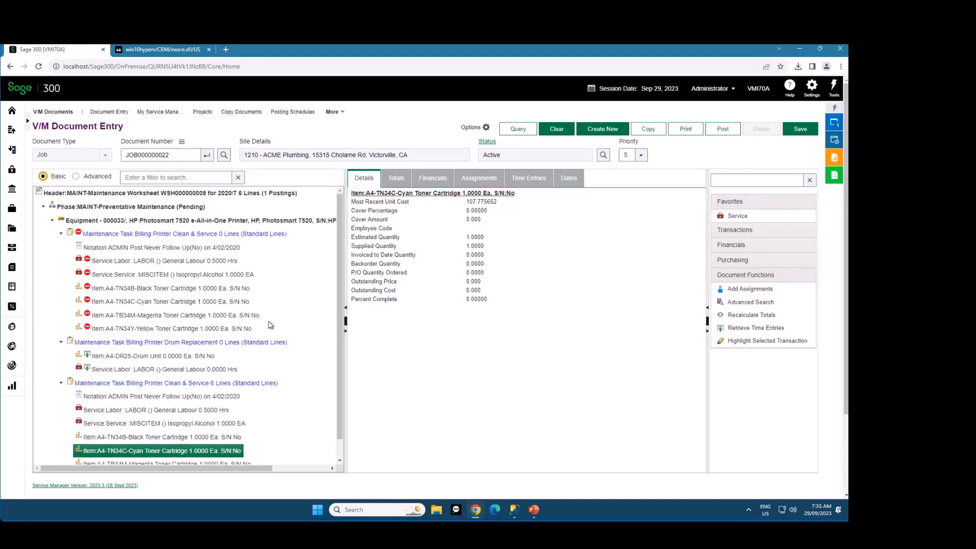
# Run an Advanced Document Search by text for "toner"
pyautogui.click(767, 304)
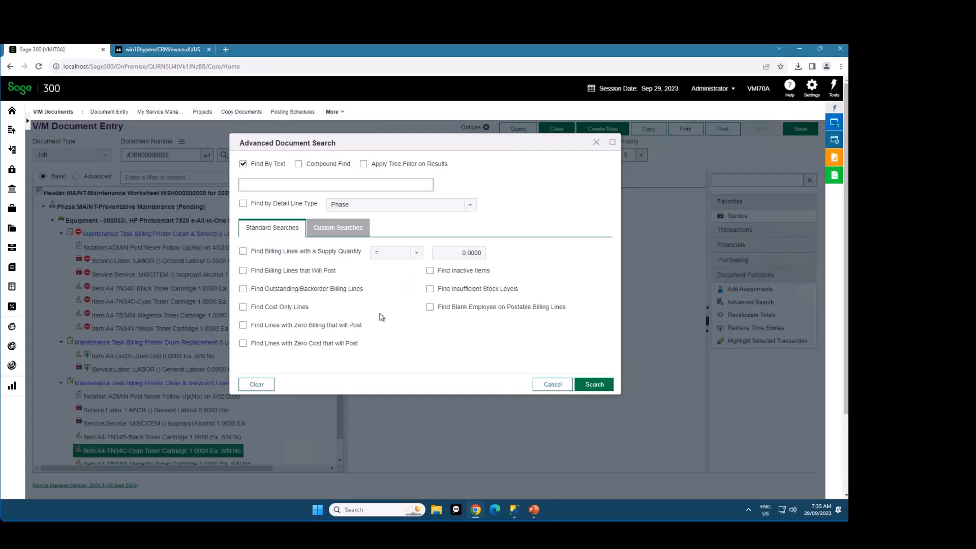
pyautogui.click(297, 186)
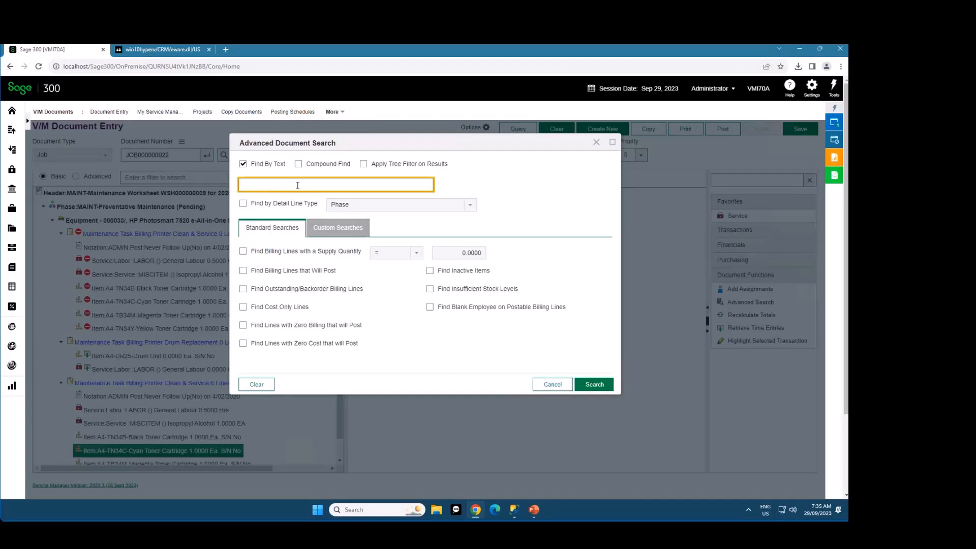
pyautogui.write('toner')
pyautogui.click(594, 385)
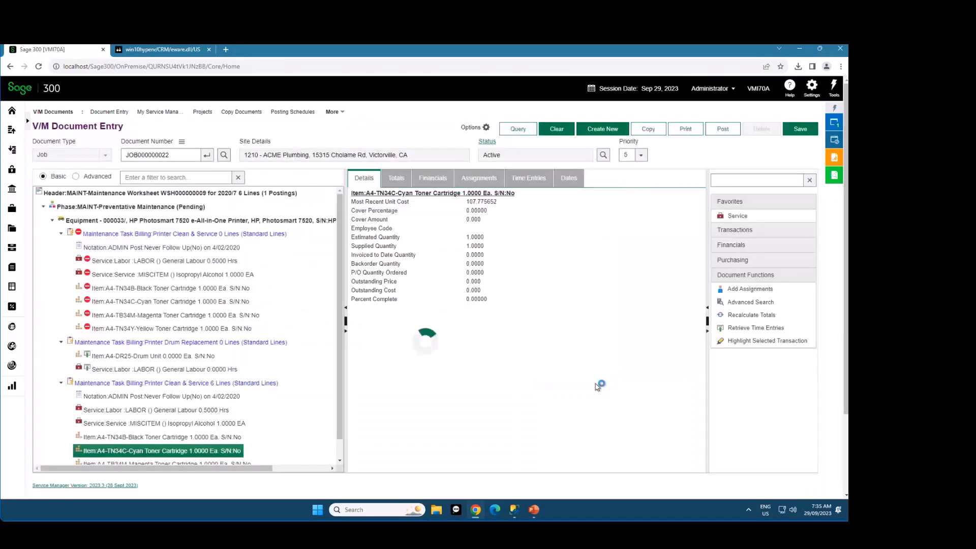
# Examine the highlighted lines, the header and the search match note on the first billing task's Black Toner Cartridge item
pyautogui.scroll(1, 200, 220)
pyautogui.click(175, 193)
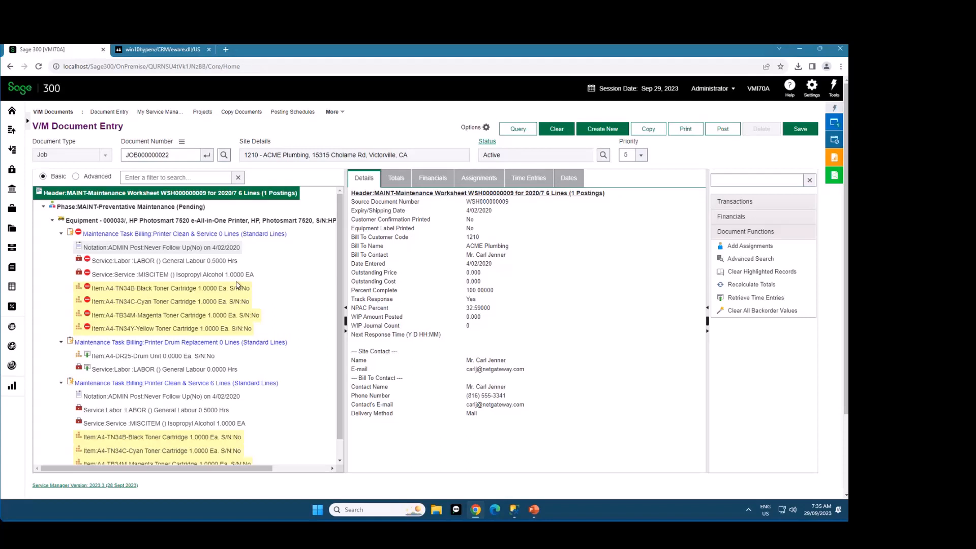
pyautogui.click(212, 289)
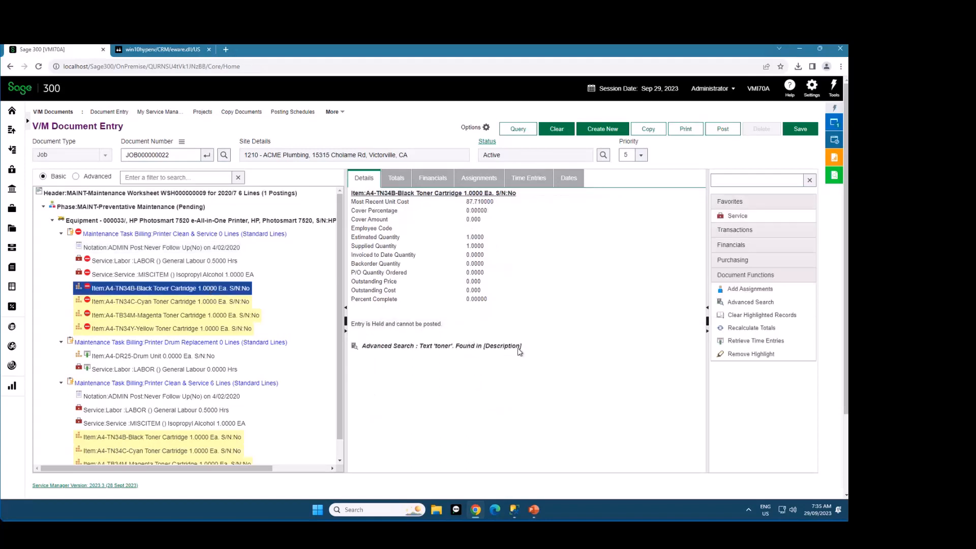
pyautogui.moveTo(522, 350); pyautogui.dragTo(420, 351)
pyautogui.click(431, 375)
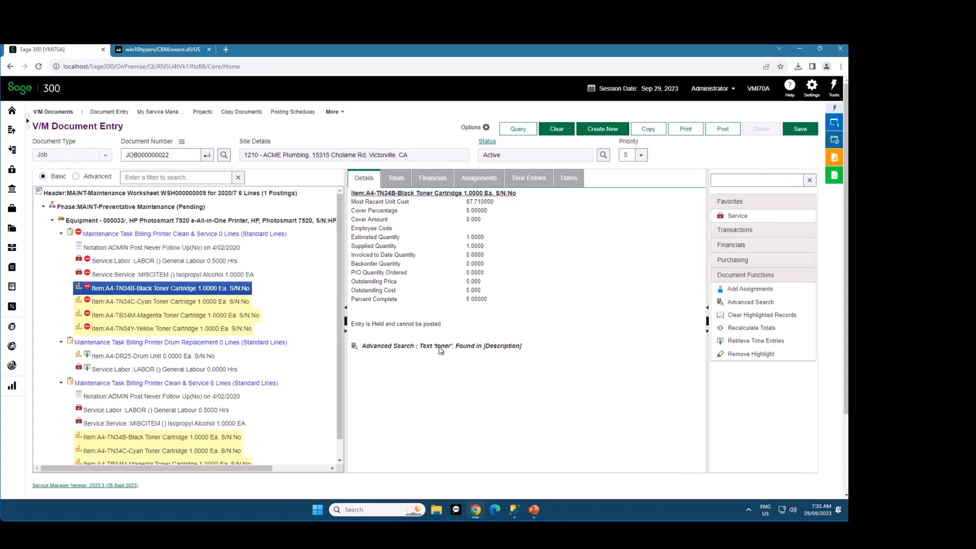
pyautogui.doubleClick(442, 347)
pyautogui.doubleClick(501, 346)
# Run an Advanced Document Search by text for "labor" from the header with Compound Find enabled
pyautogui.click(190, 195)
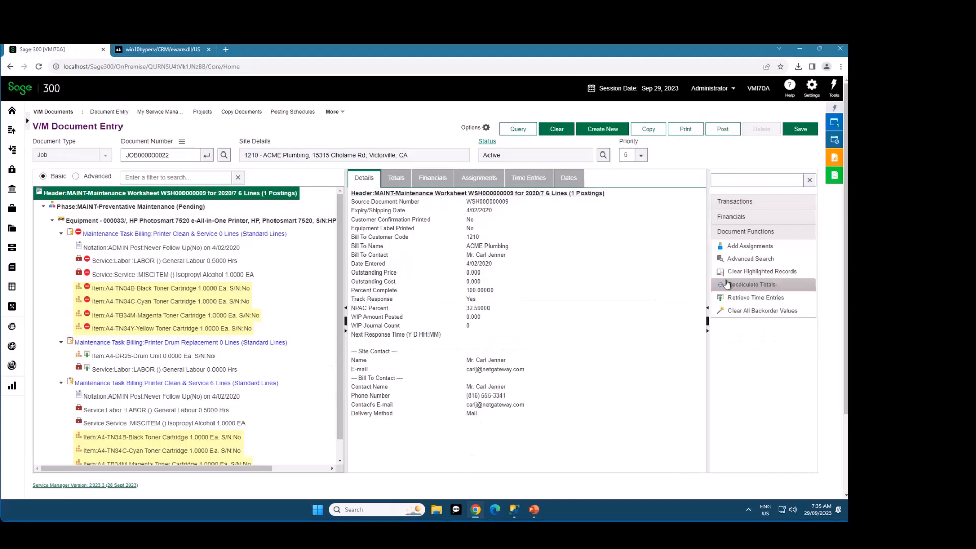
pyautogui.click(739, 259)
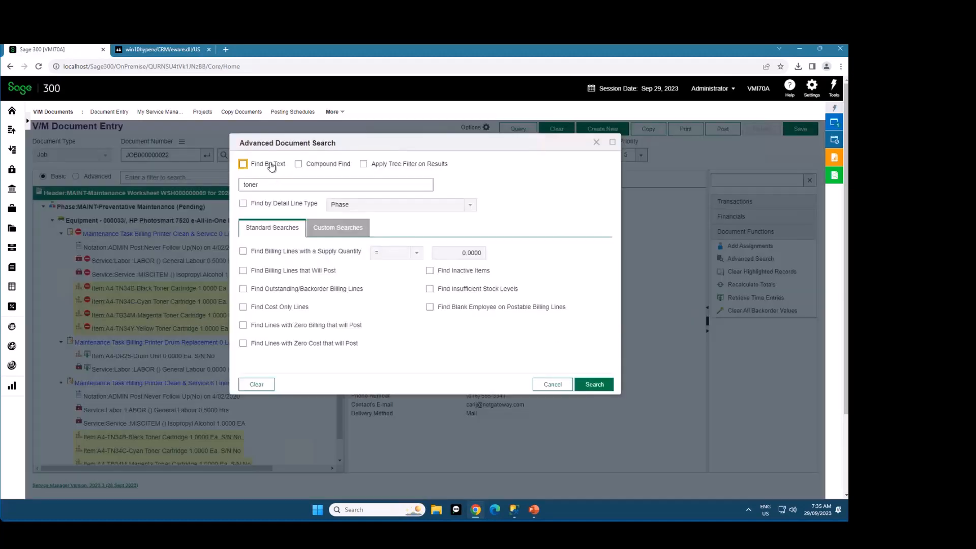
pyautogui.click(299, 164)
pyautogui.doubleClick(278, 185)
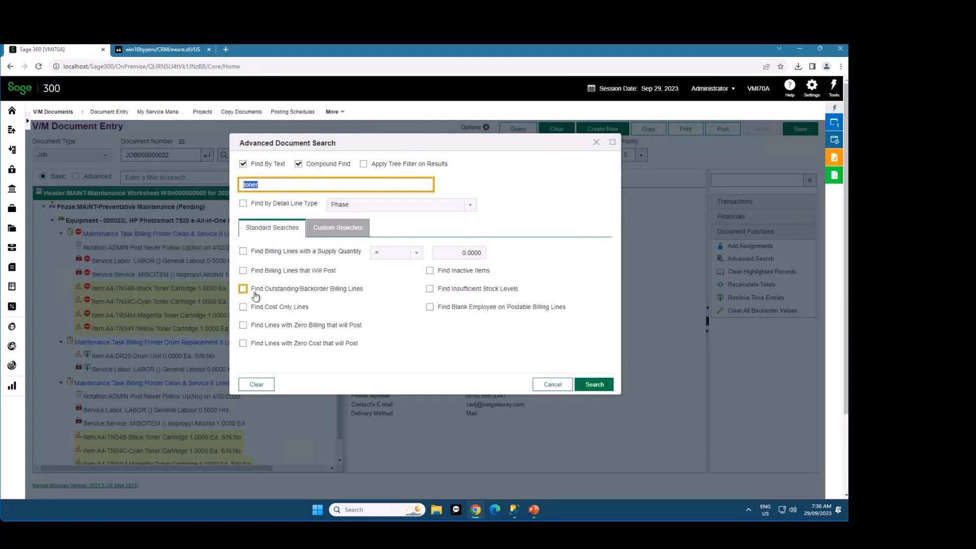
pyautogui.press('BackSpace')
pyautogui.click(593, 385)
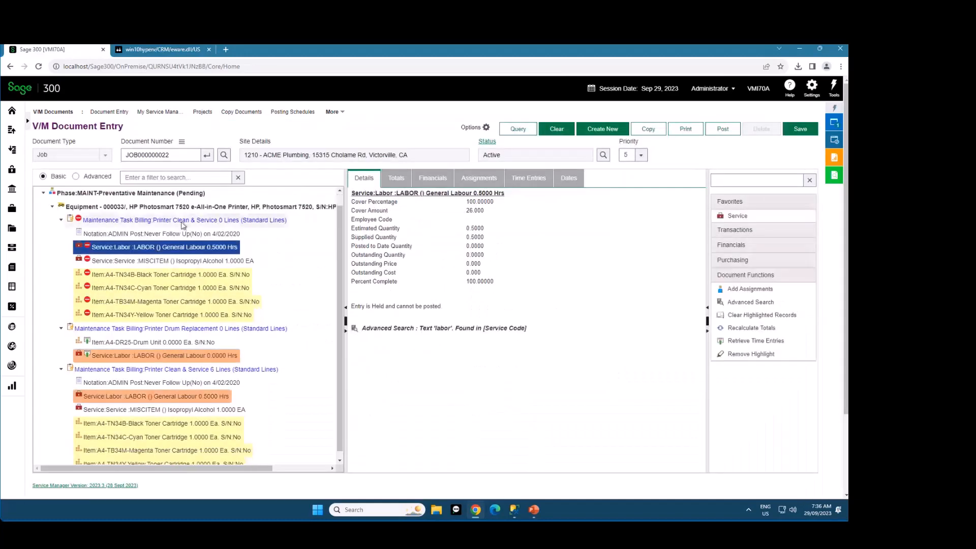
# Examine the highlighted labor lines under the three billing tasks and the search match note in their details
pyautogui.click(178, 196)
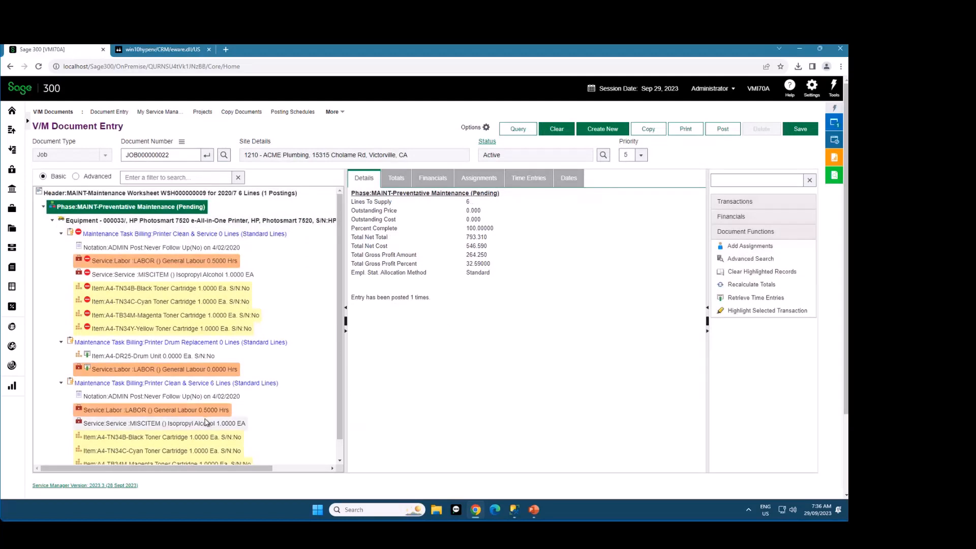
pyautogui.click(196, 260)
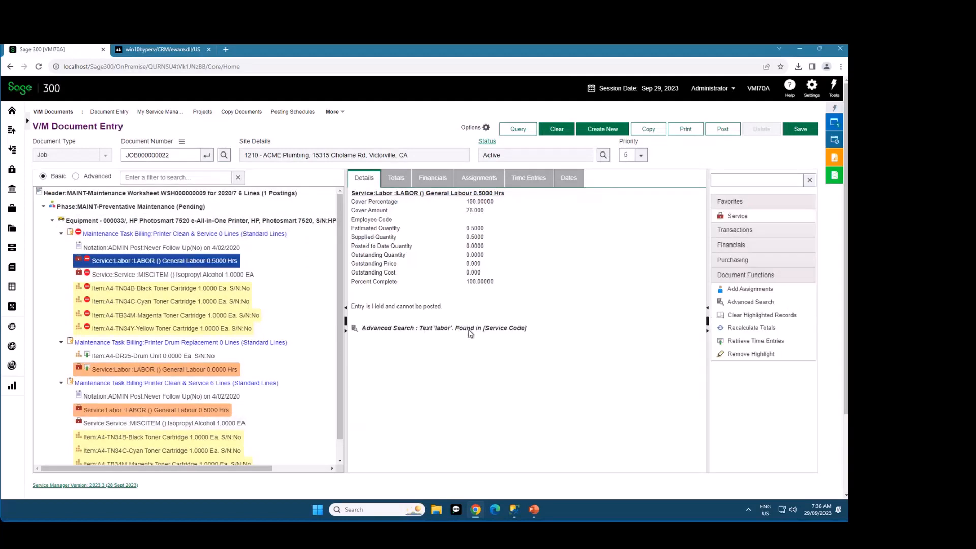
pyautogui.moveTo(470, 330); pyautogui.dragTo(522, 329)
pyautogui.moveTo(436, 330); pyautogui.dragTo(517, 329)
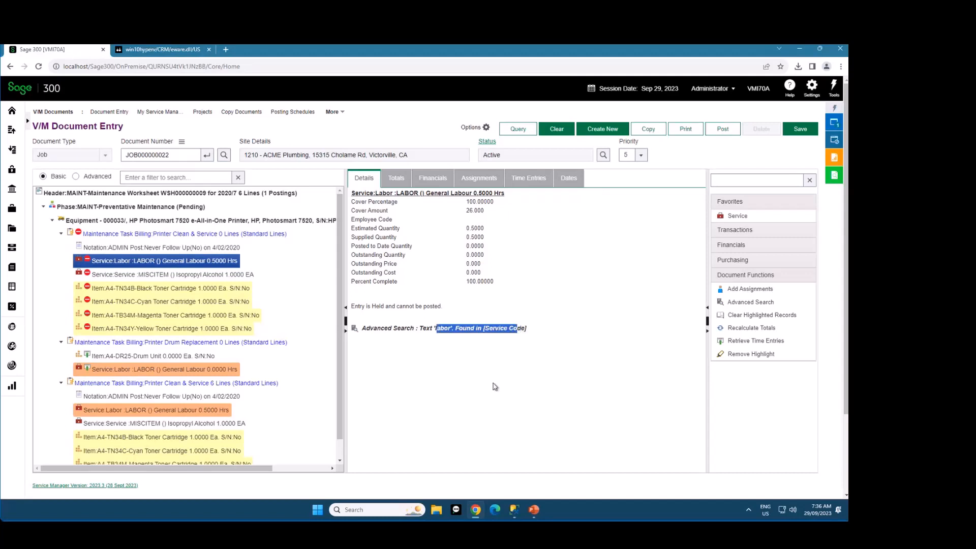
pyautogui.click(186, 374)
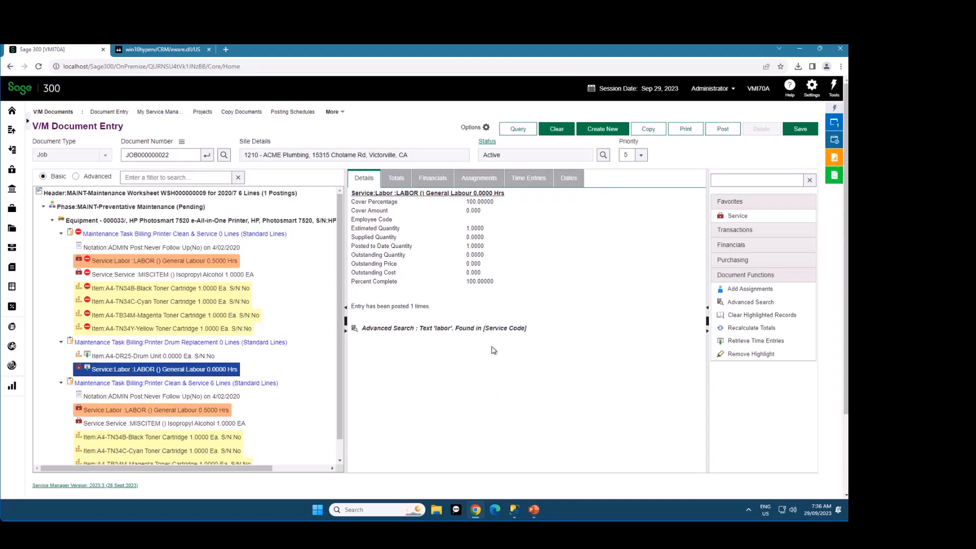
pyautogui.click(223, 409)
pyautogui.click(181, 195)
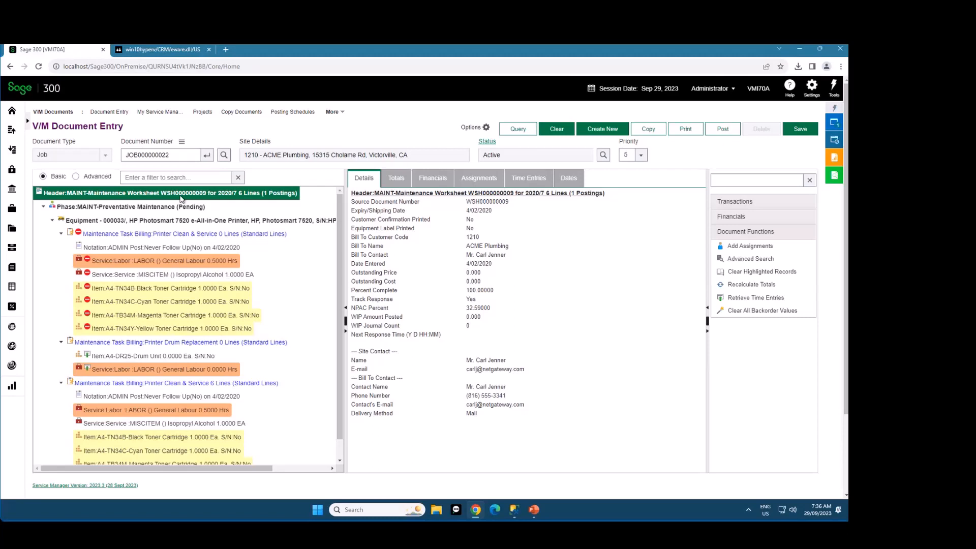
pyautogui.click(193, 262)
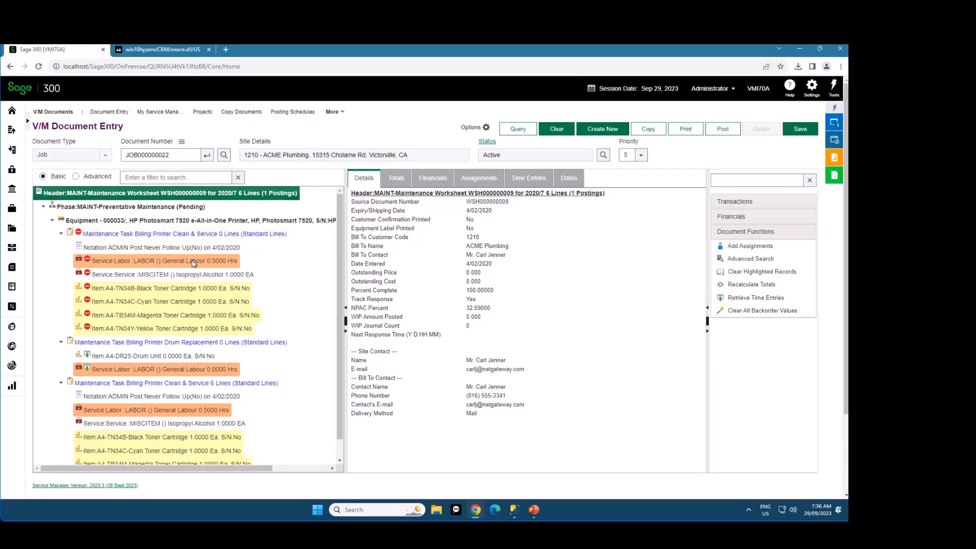
pyautogui.moveTo(531, 330); pyautogui.dragTo(425, 332)
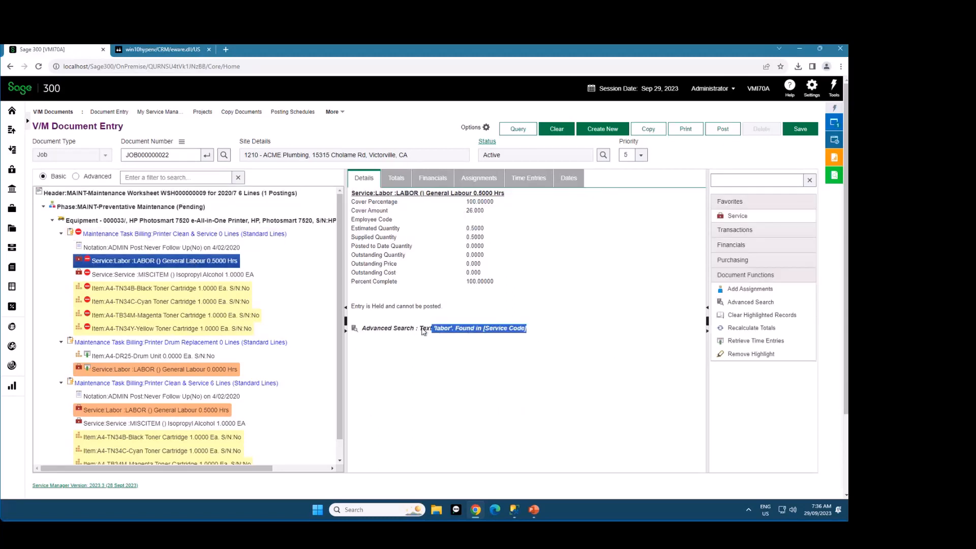
pyautogui.click(452, 333)
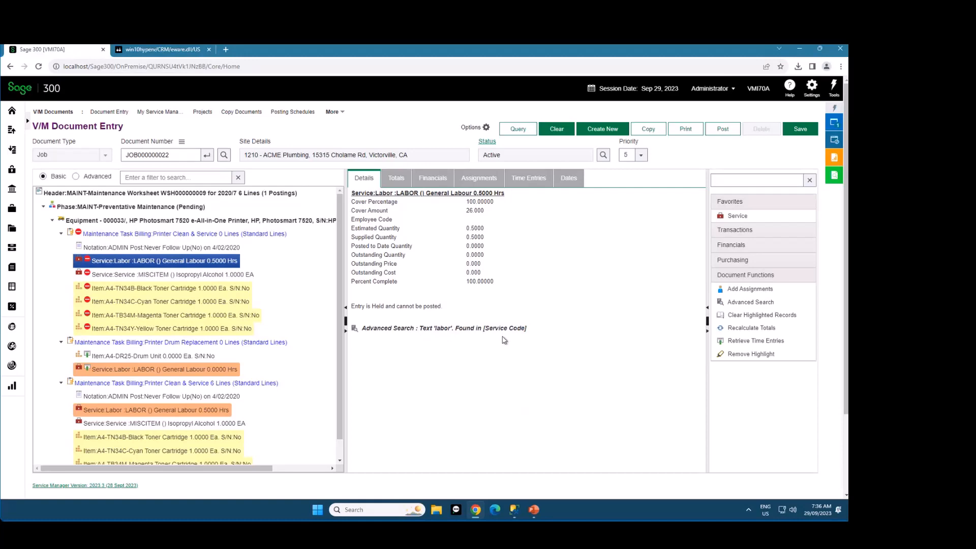
# Reopen the Advanced Document Search and review its custom and standard search options
pyautogui.click(744, 302)
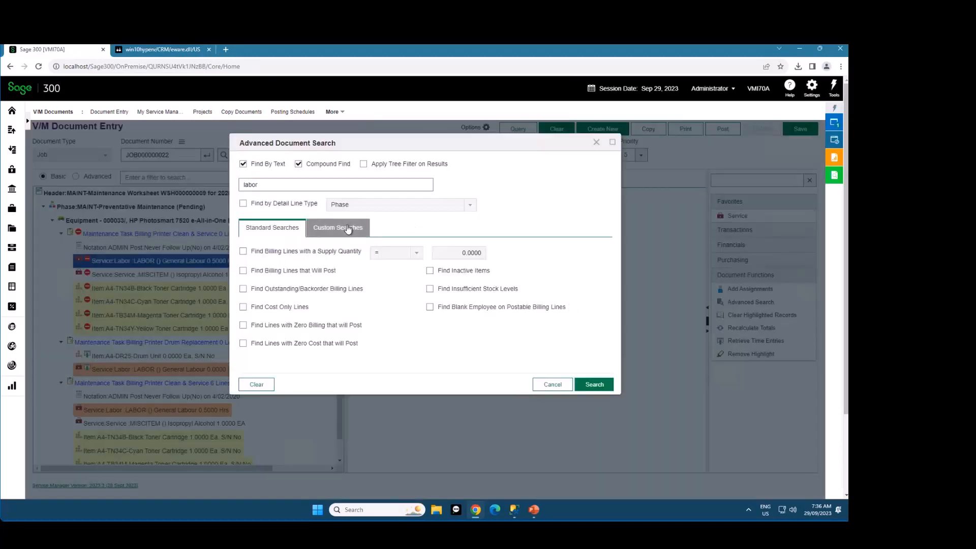
pyautogui.click(348, 228)
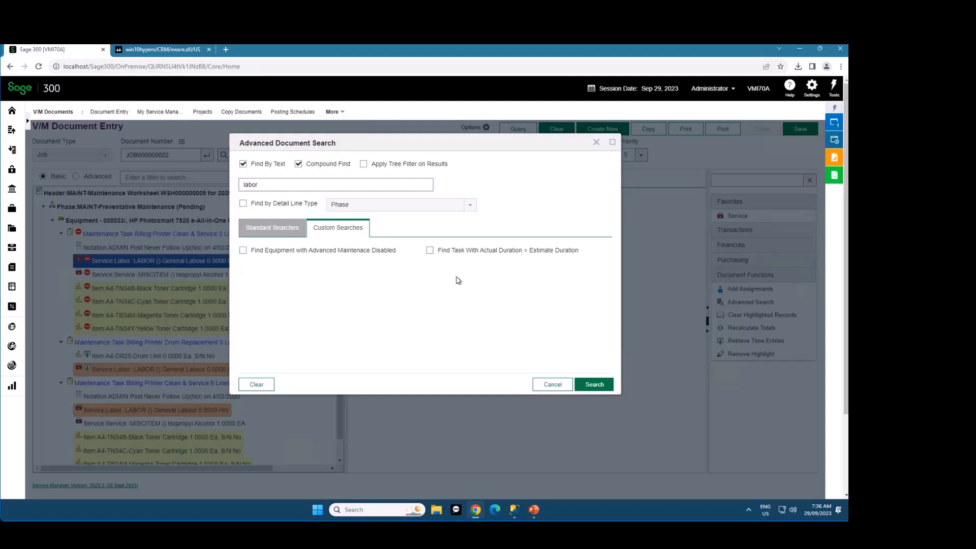
pyautogui.click(485, 251)
pyautogui.click(293, 230)
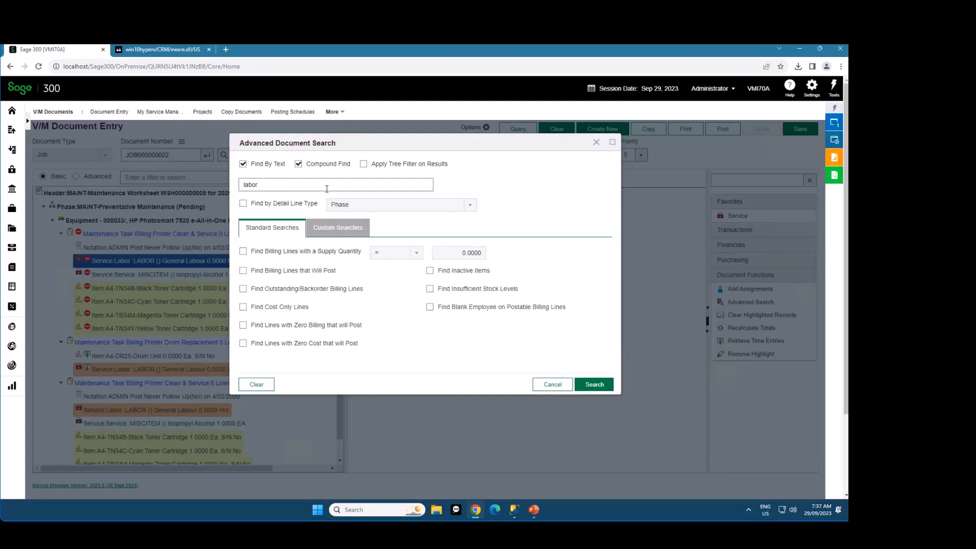
# Replace Find By Text with Find by Detail Line Type set to Equipment, and review the custom and standard searches offered
pyautogui.click(278, 206)
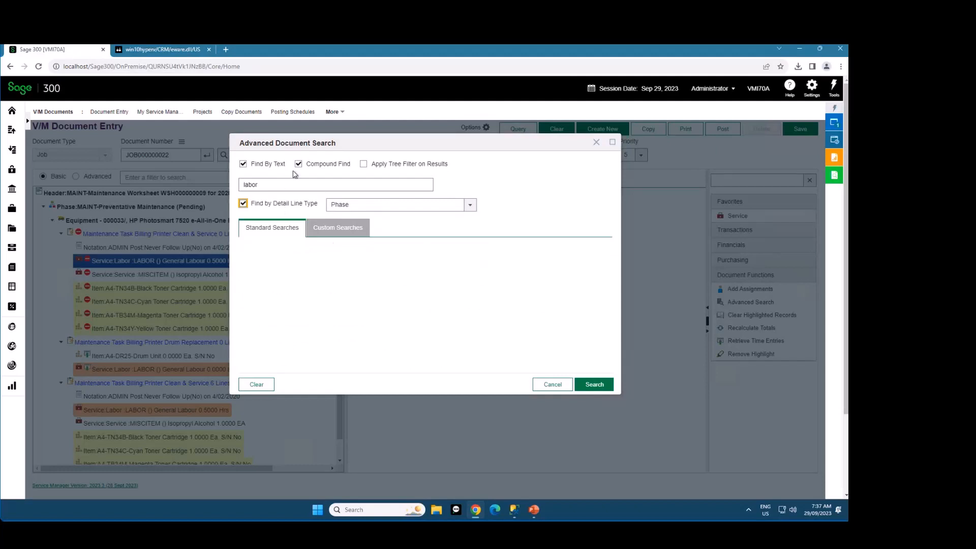
pyautogui.click(257, 166)
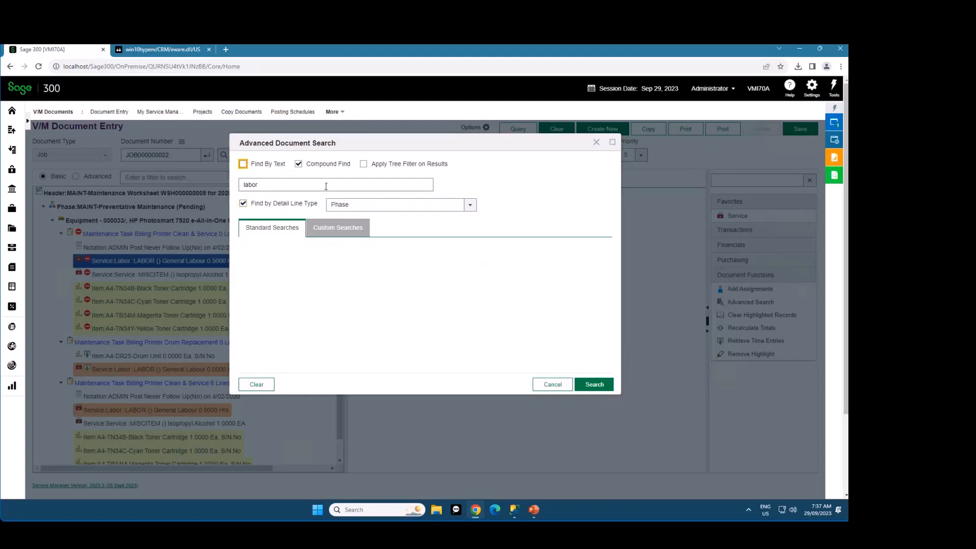
pyautogui.click(367, 209)
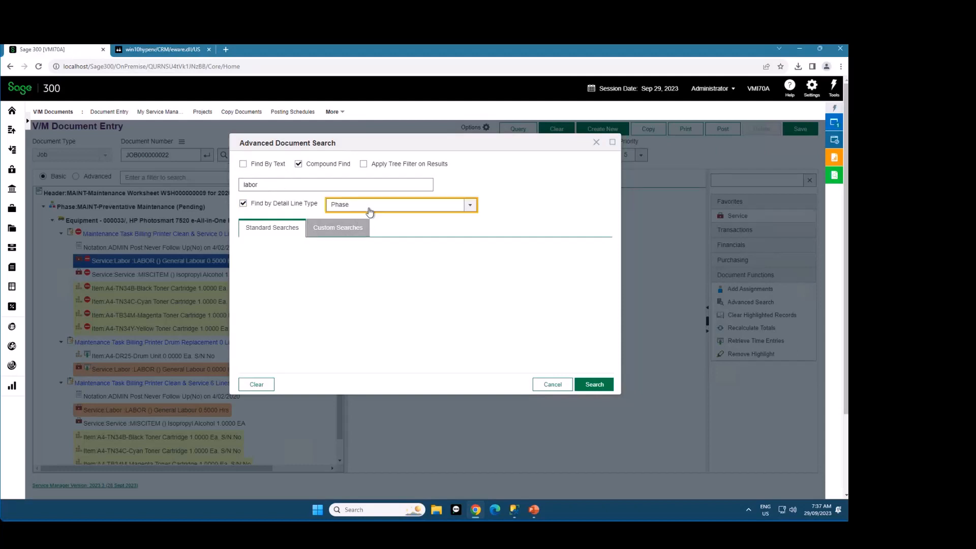
pyautogui.click(370, 233)
pyautogui.click(329, 230)
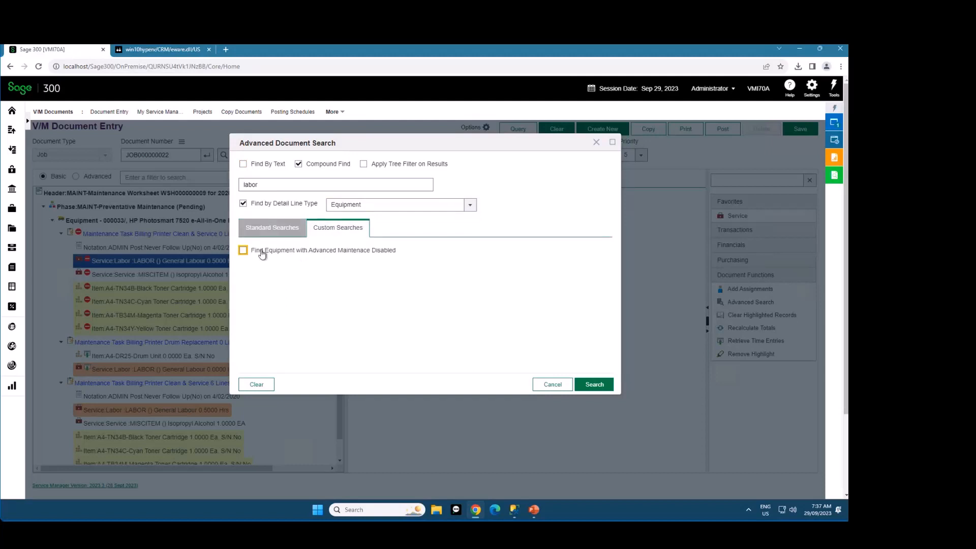
pyautogui.moveTo(260, 252); pyautogui.dragTo(348, 258)
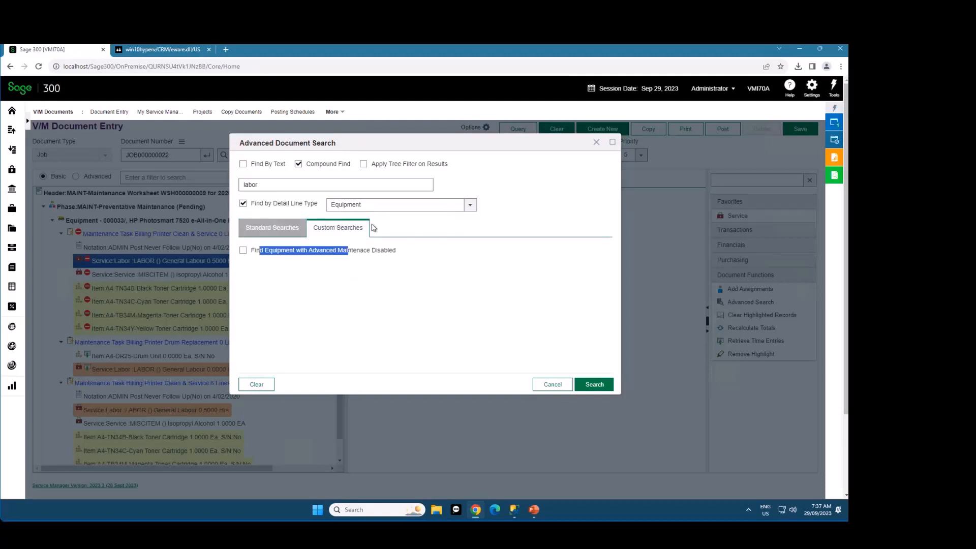
pyautogui.click(283, 229)
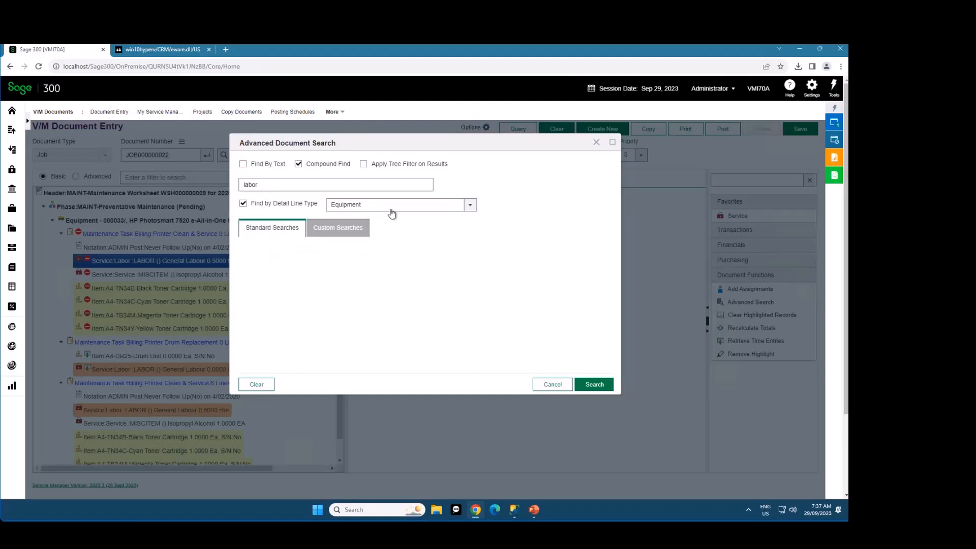
# Set the detail line type to Service and review its standard and custom searches
pyautogui.click(392, 206)
pyautogui.click(367, 271)
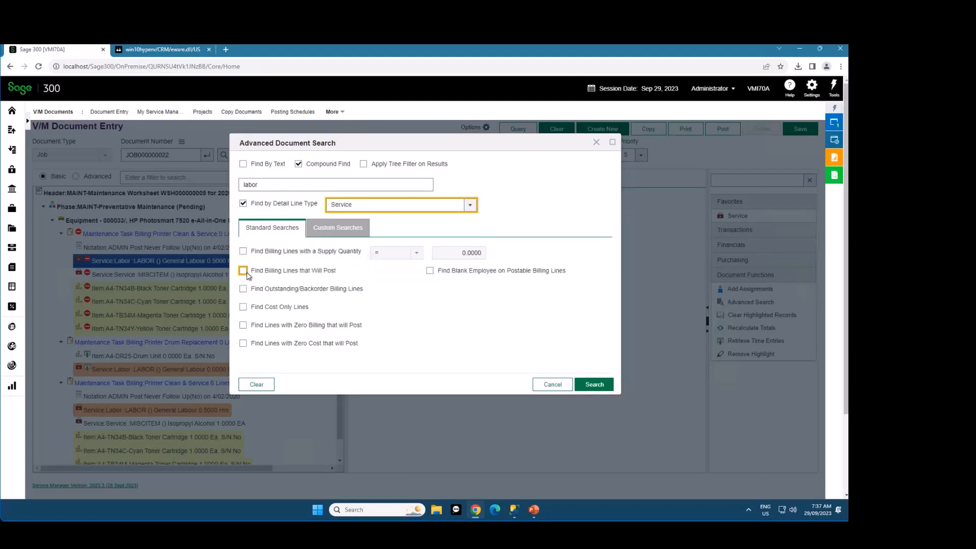
pyautogui.click(339, 234)
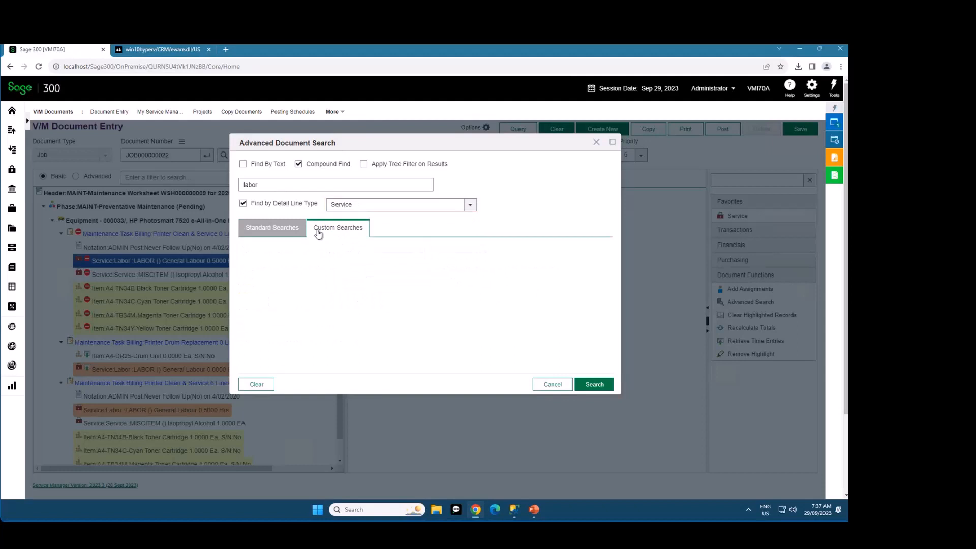
pyautogui.click(281, 232)
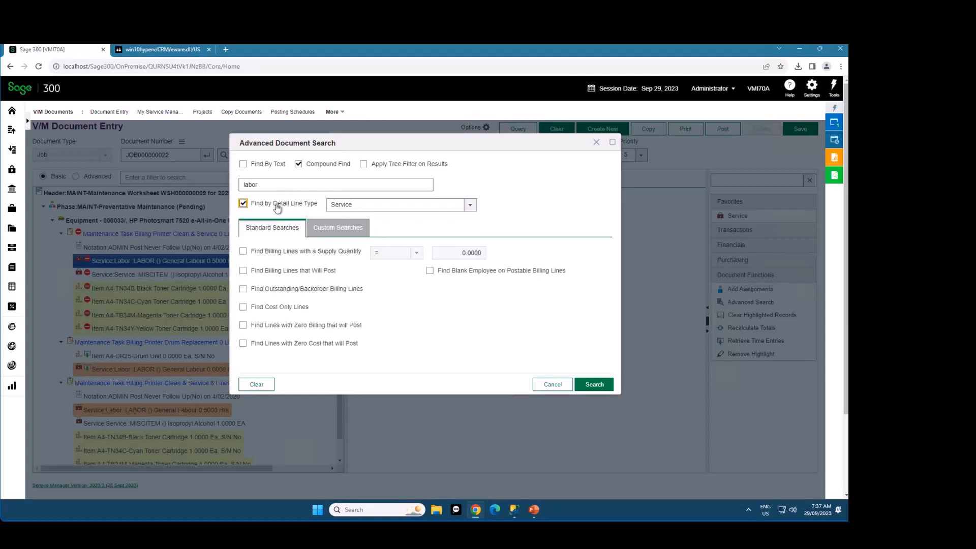
# Turn off Find by Detail Line Type and Compound Find, and clear all criteria in the Advanced Document Search
pyautogui.click(277, 205)
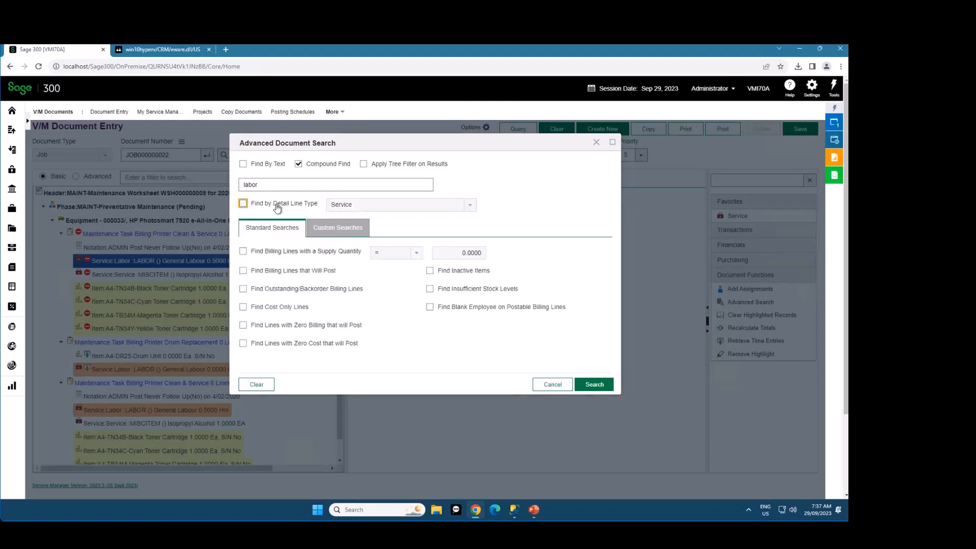
pyautogui.click(330, 165)
pyautogui.click(258, 386)
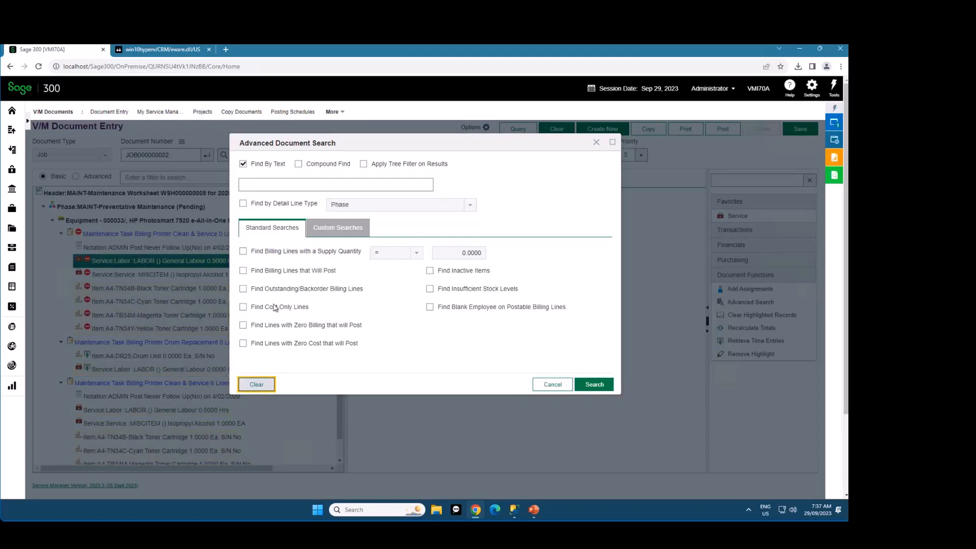
# Run an advanced document search by text for "toner" with the tree filter applied on the results
pyautogui.click(285, 186)
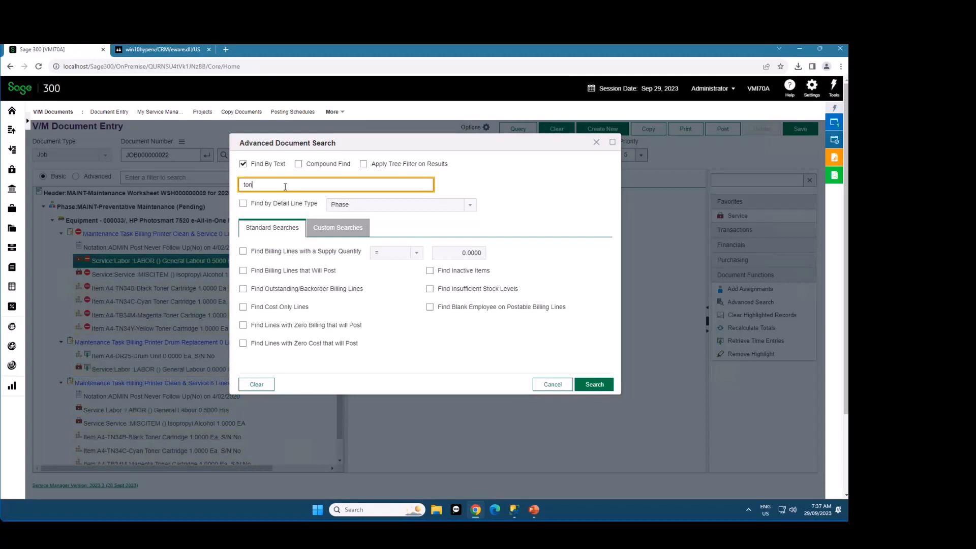
pyautogui.click(386, 166)
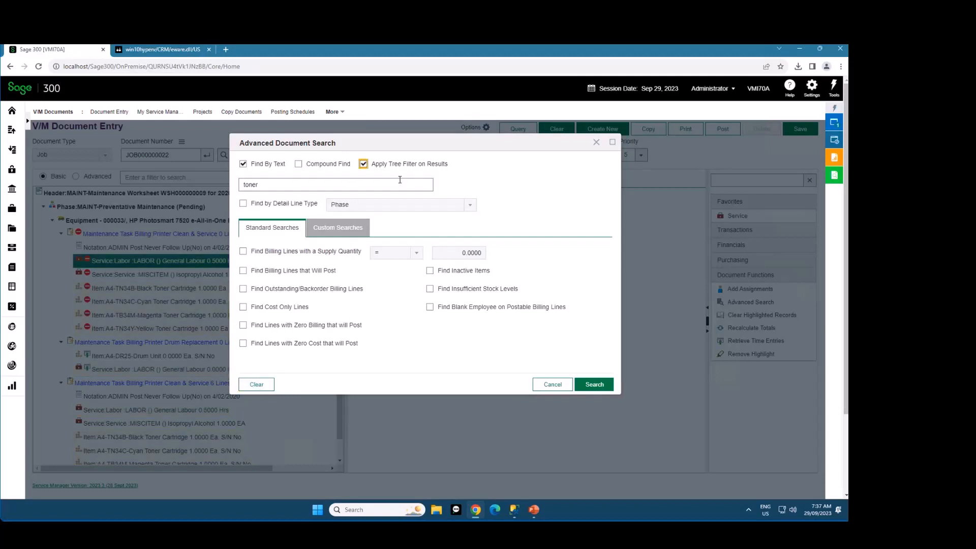
pyautogui.click(594, 385)
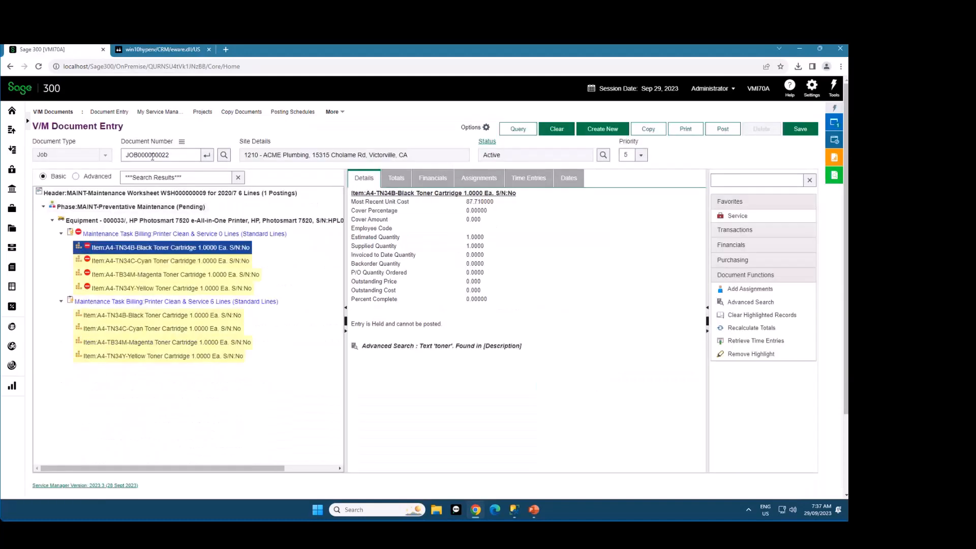
pyautogui.click(160, 178)
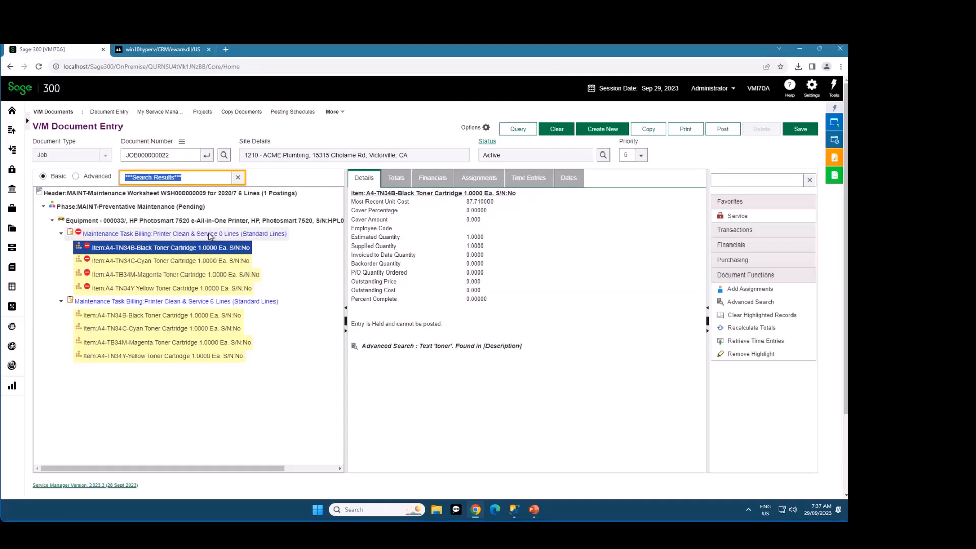
# Clear the highlighted search records and the tree filter, and clear the loaded job document
pyautogui.click(776, 316)
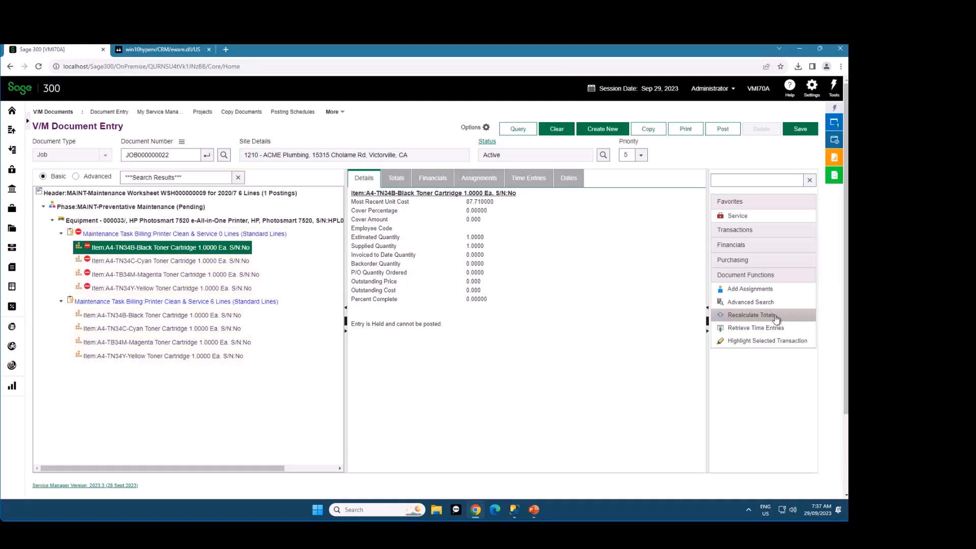
pyautogui.click(239, 177)
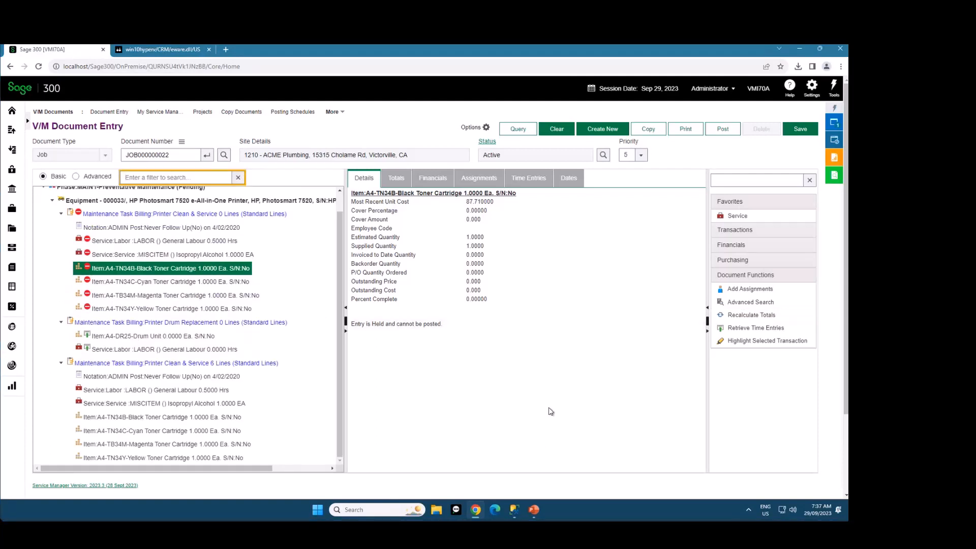
pyautogui.click(340, 207)
pyautogui.scroll(-1, 339, 209)
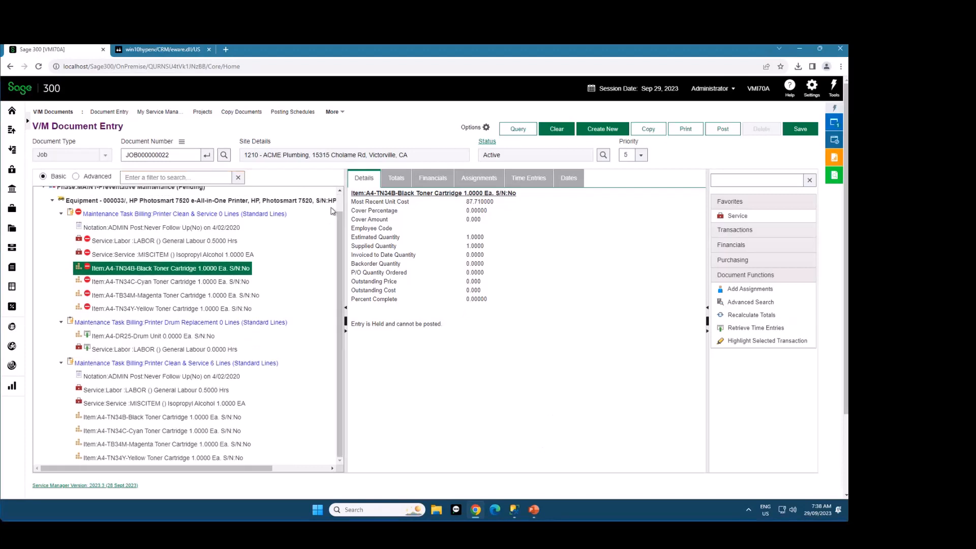
pyautogui.click(556, 129)
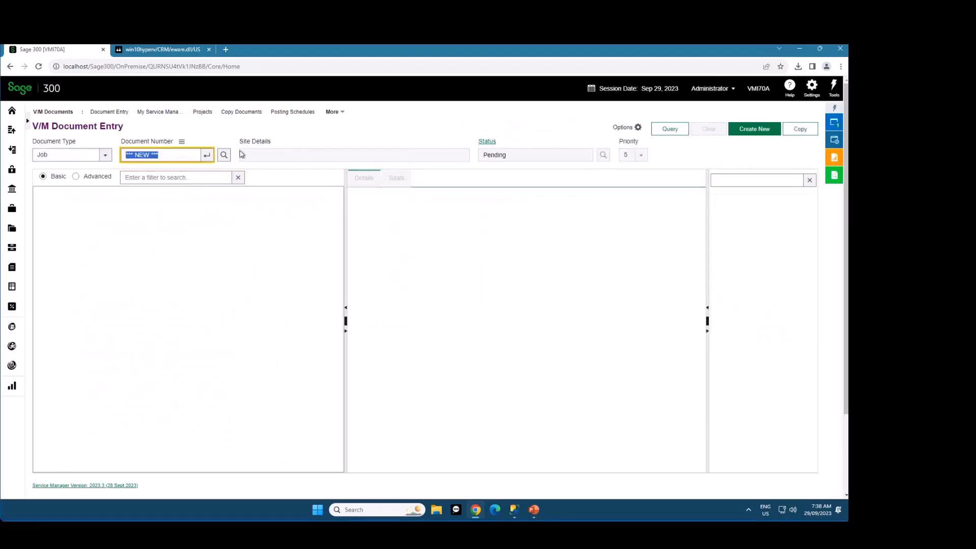
# Check the recent records offered for the document number and for the site number in V/M Sites, and close V/M Sites
pyautogui.click(182, 143)
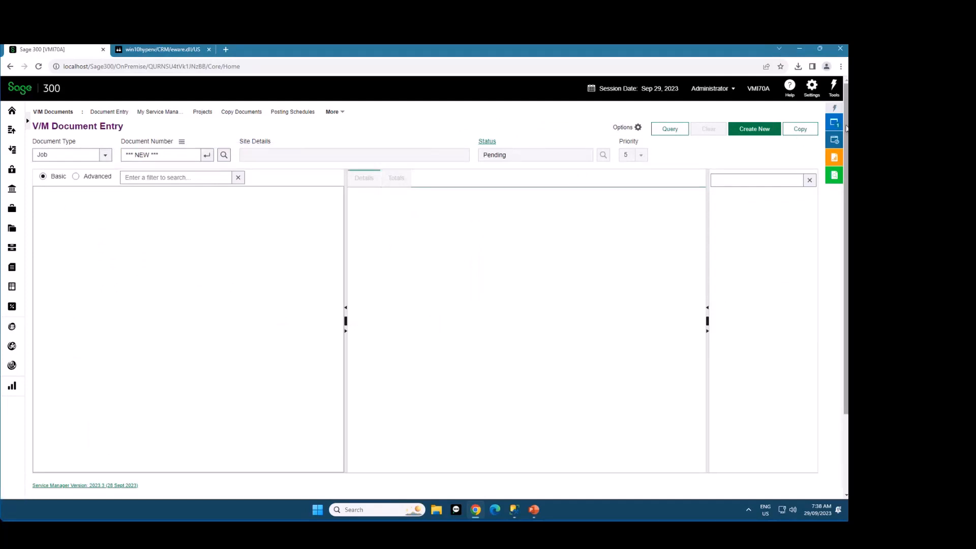
pyautogui.click(834, 140)
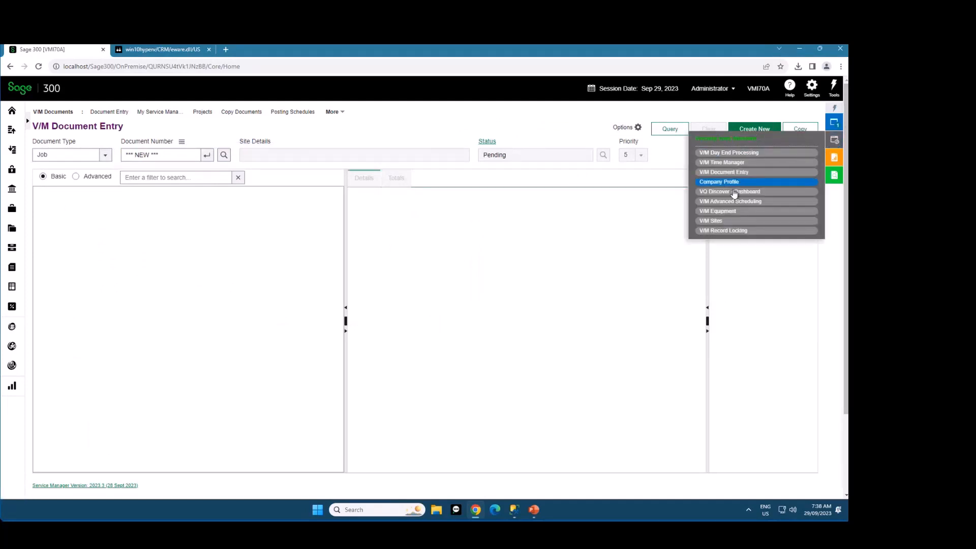
pyautogui.click(724, 222)
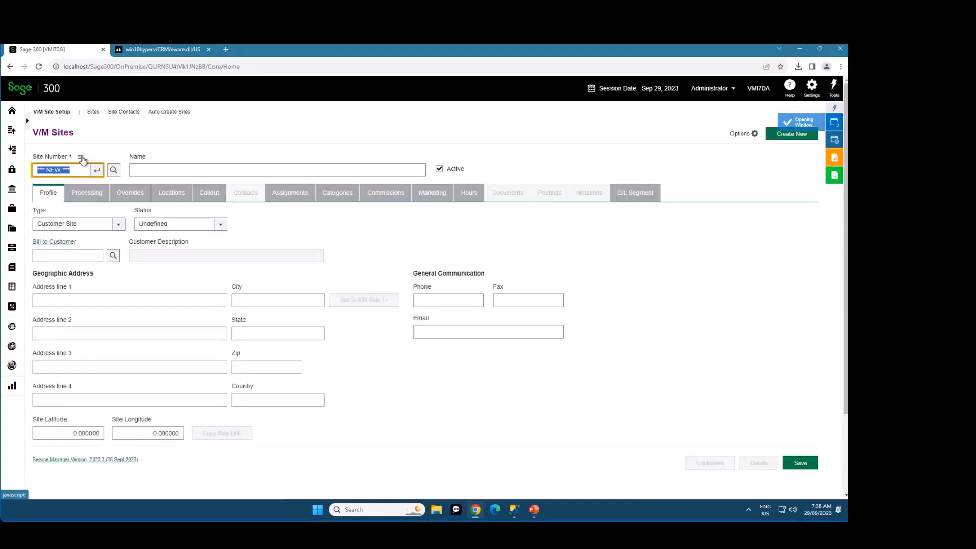
pyautogui.click(80, 157)
pyautogui.moveTo(88, 163)
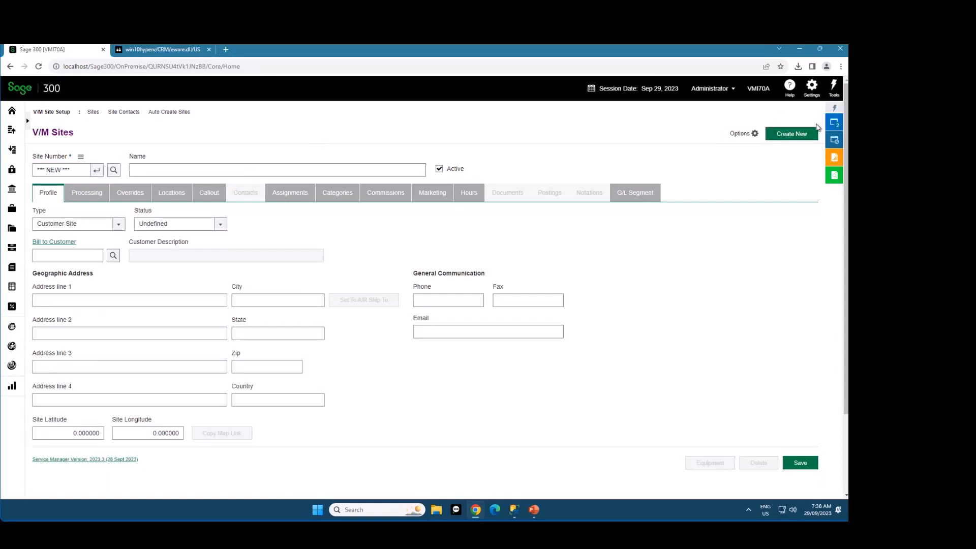
pyautogui.moveTo(834, 123)
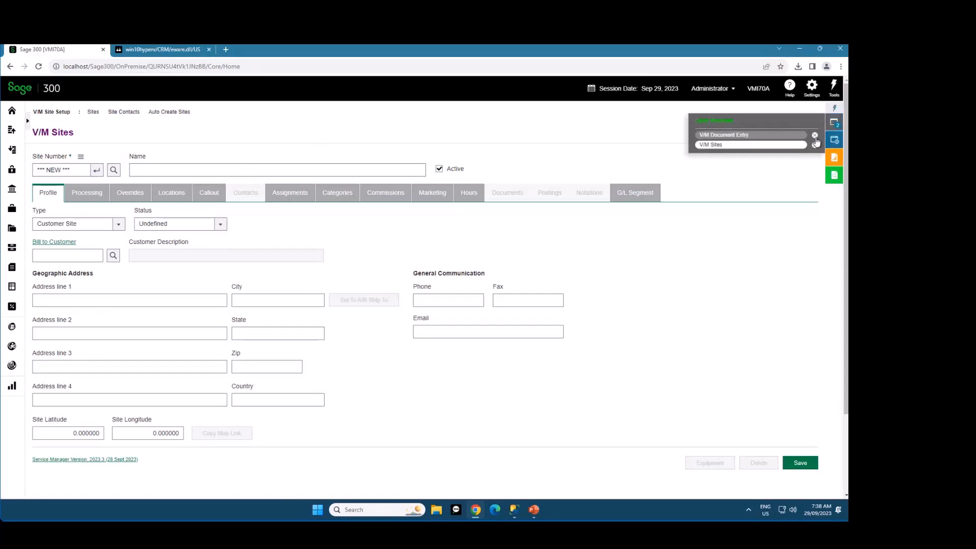
pyautogui.click(815, 146)
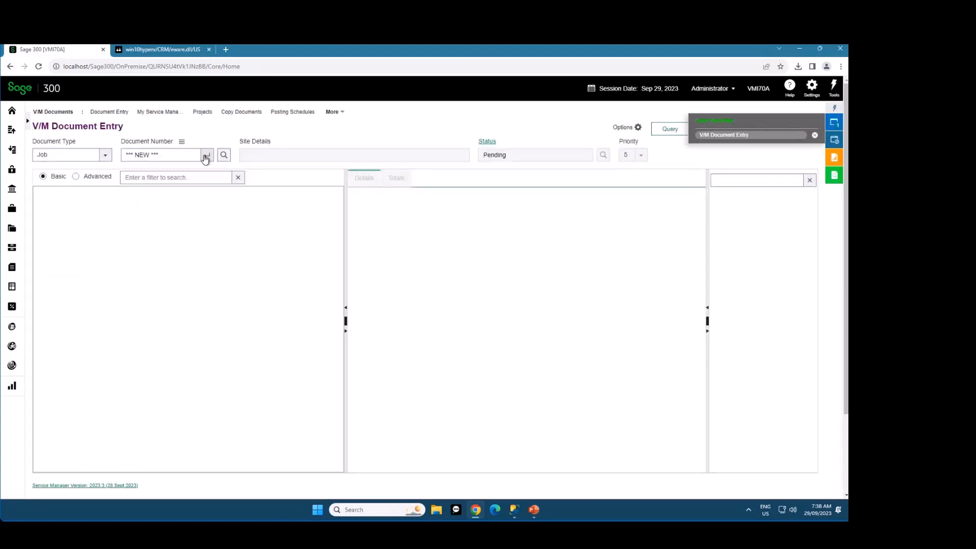
# Set the document type to Quotation, open quotation QAN000000002, and clear the document
pyautogui.click(61, 155)
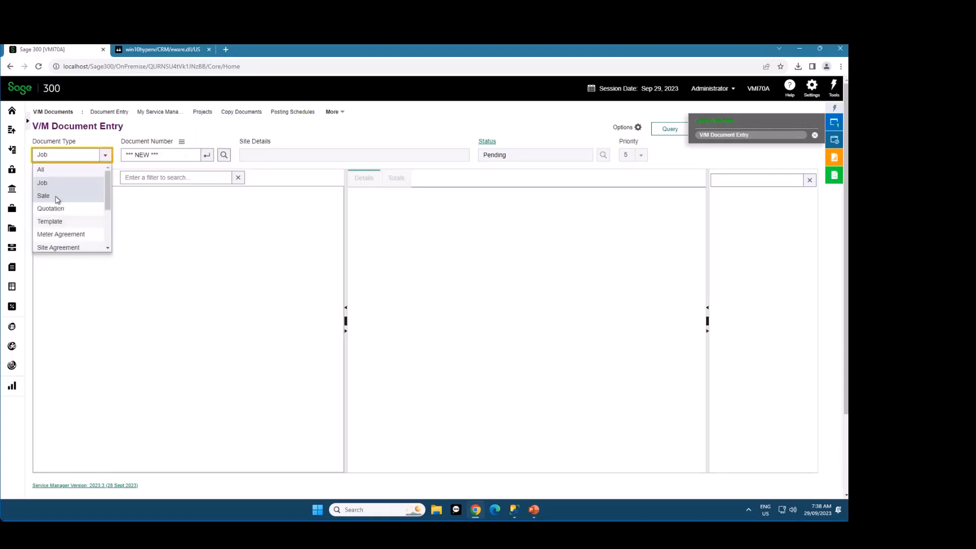
pyautogui.click(59, 209)
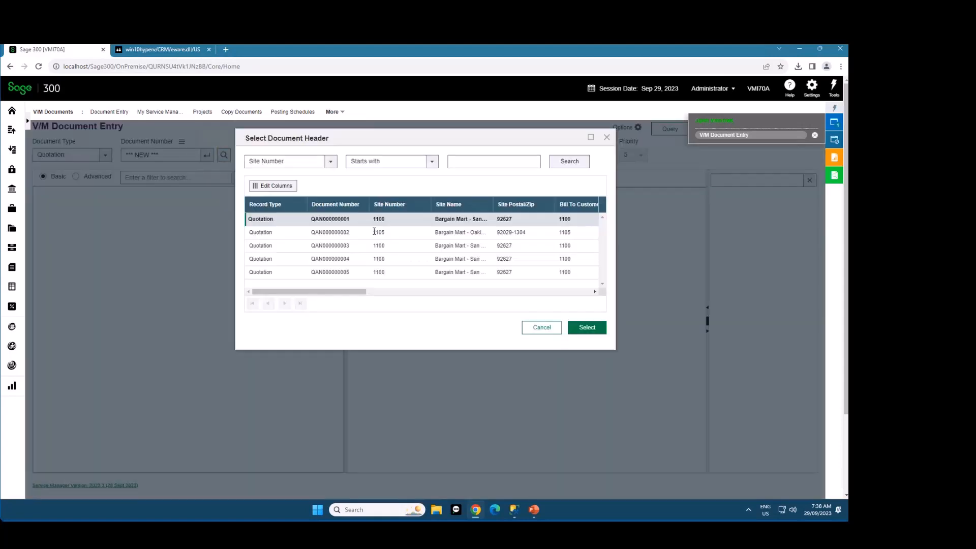
pyautogui.doubleClick(339, 233)
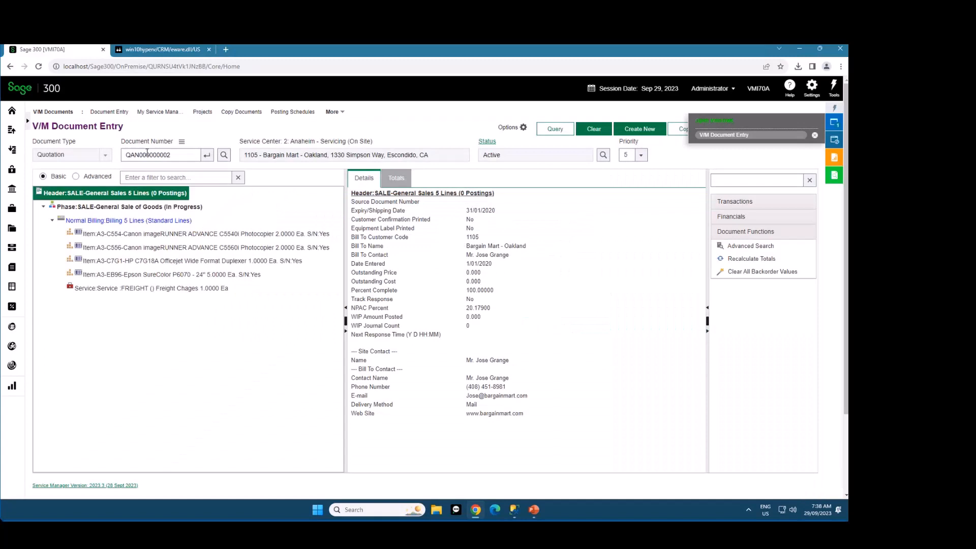
pyautogui.click(585, 131)
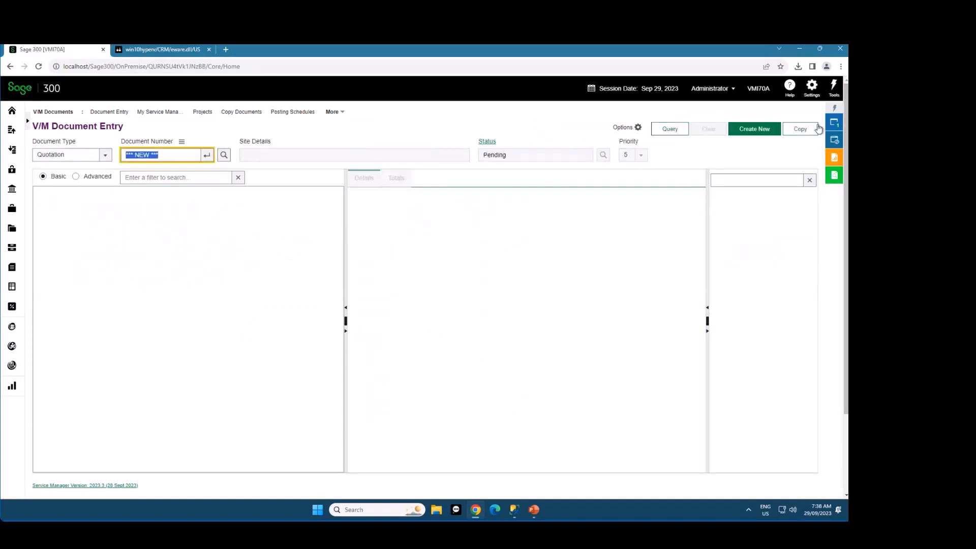
# Set the document type to Template, open template TMP000000001, and clear the document
pyautogui.click(105, 155)
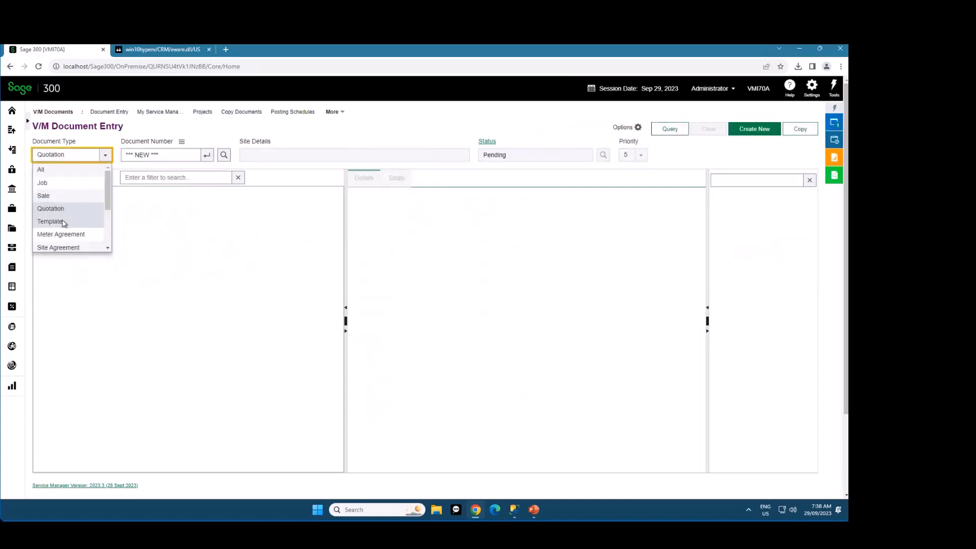
pyautogui.click(63, 222)
pyautogui.click(224, 155)
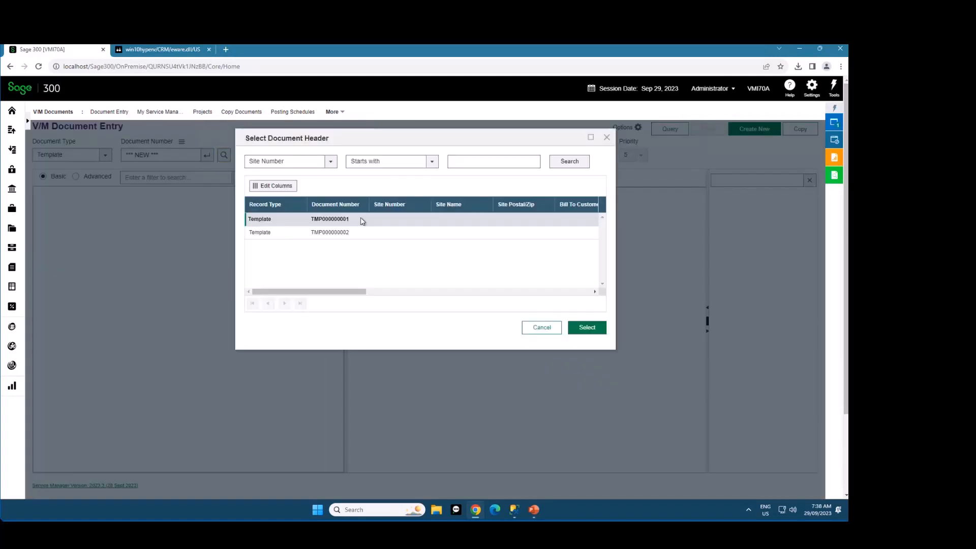
pyautogui.doubleClick(326, 221)
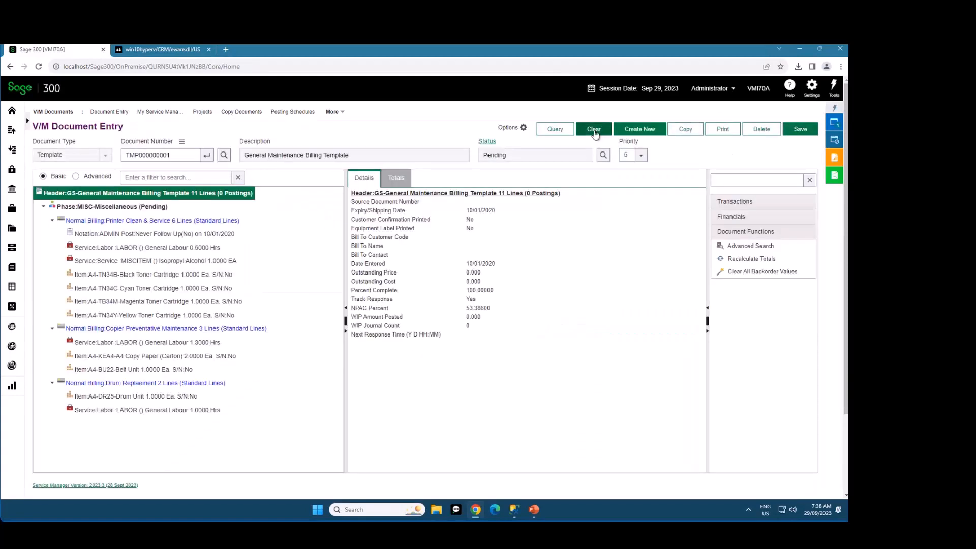
pyautogui.click(593, 130)
# Review the recent jobs, recent quotations and recent templates offered for the document number
pyautogui.click(181, 144)
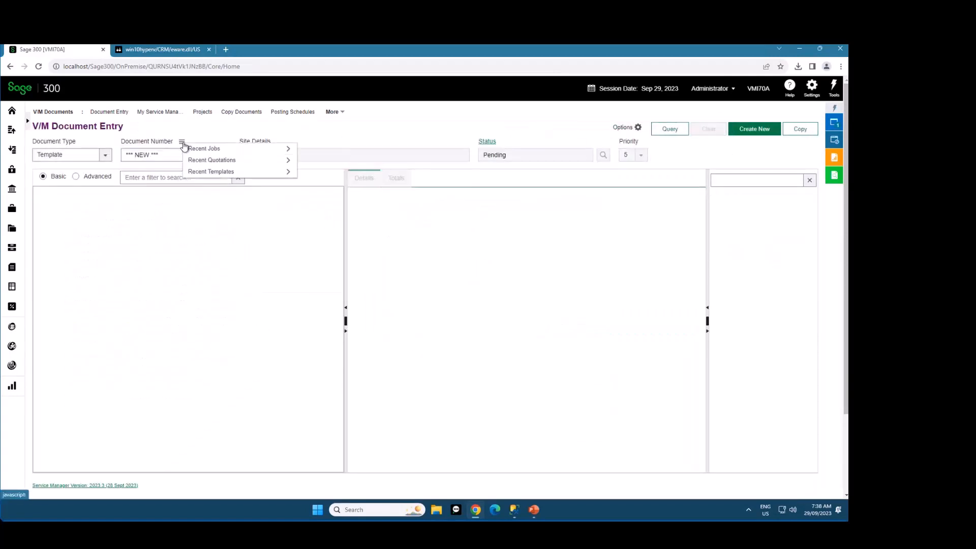
pyautogui.moveTo(197, 153)
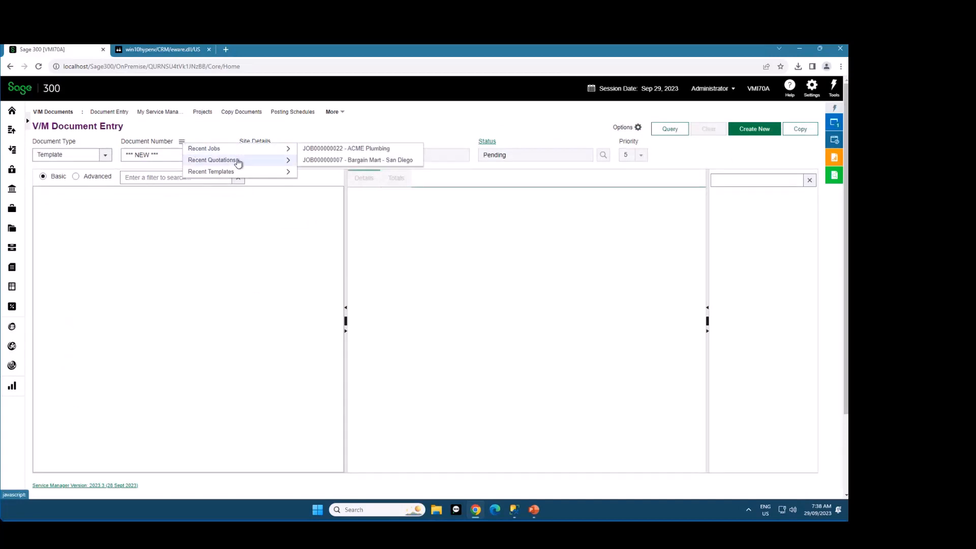
pyautogui.moveTo(236, 176)
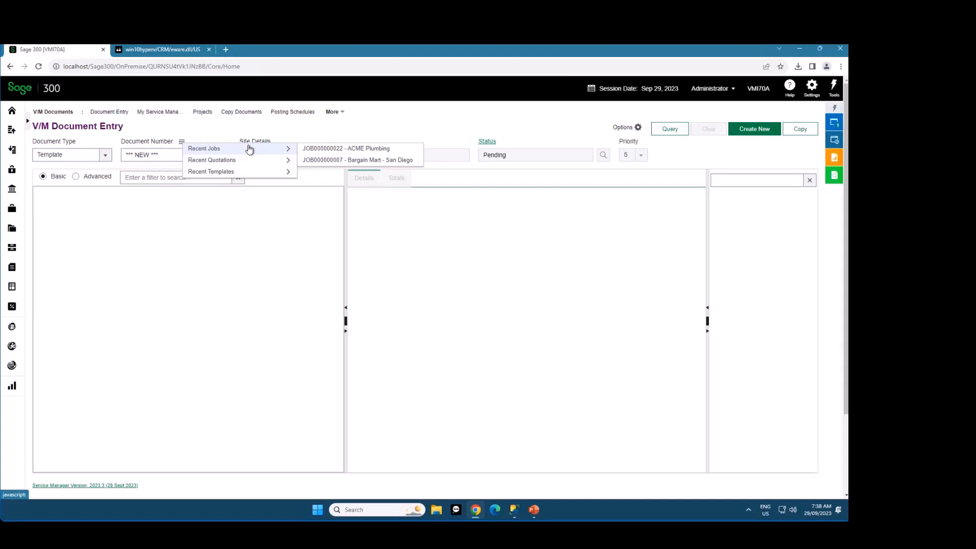
pyautogui.moveTo(236, 171)
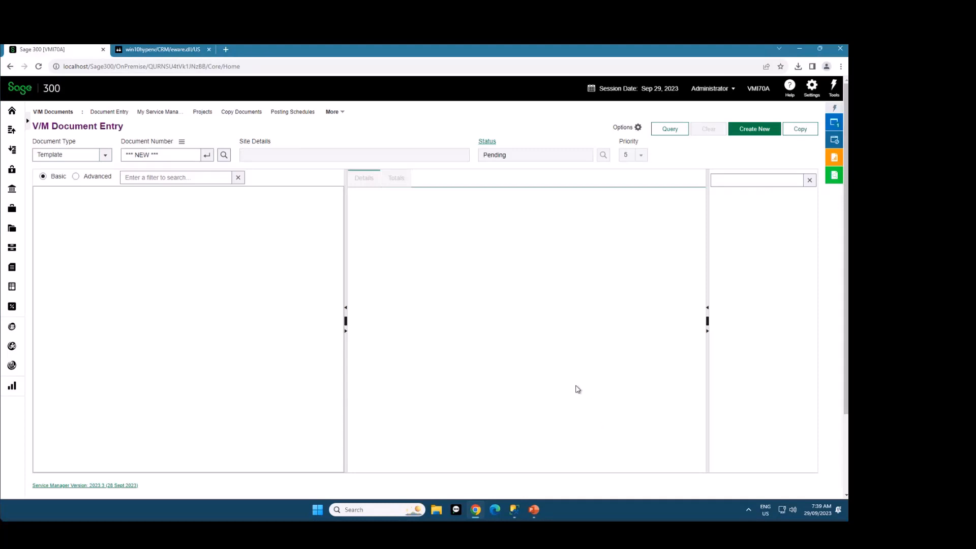
# Set the document type to Job and load document JOB000000049
pyautogui.click(92, 158)
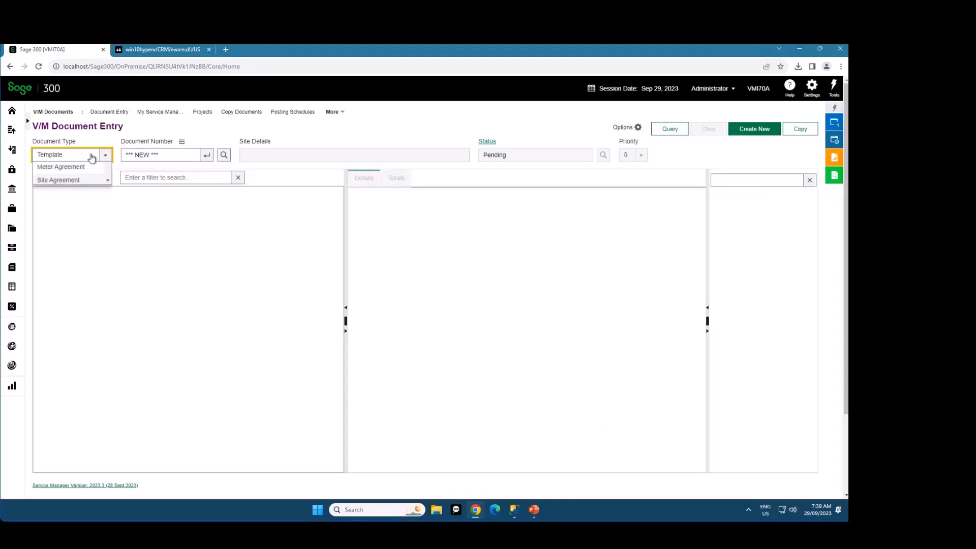
pyautogui.click(76, 180)
pyautogui.click(182, 159)
pyautogui.write('JOB000000049')
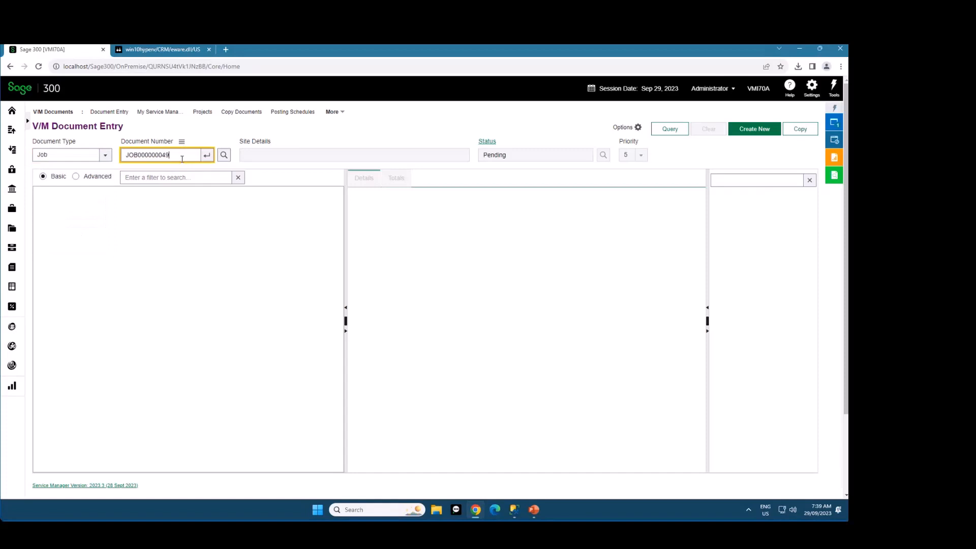
pyautogui.press('Return')
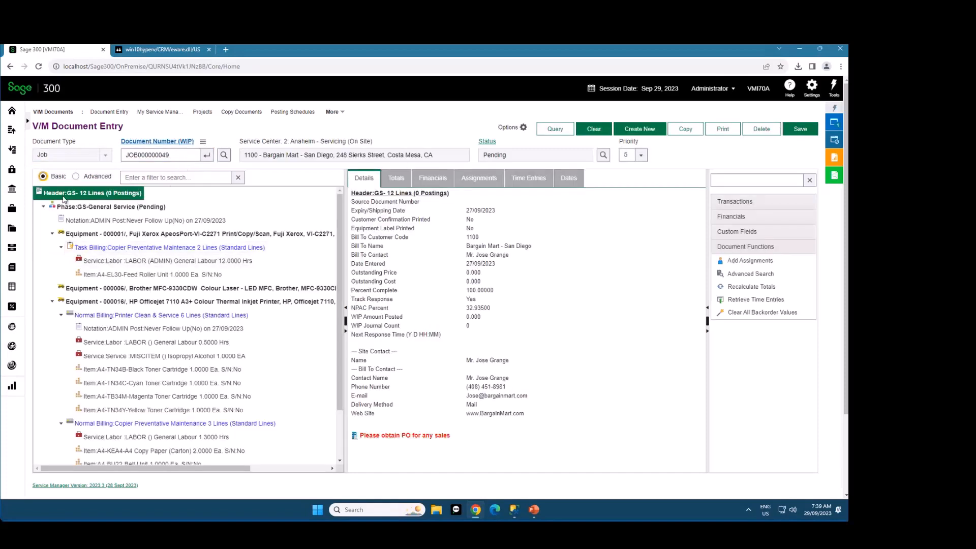
# Collapse equipment 000001 and 000016 in the document tree, keeping the General Service and Training phases expanded
pyautogui.click(43, 207)
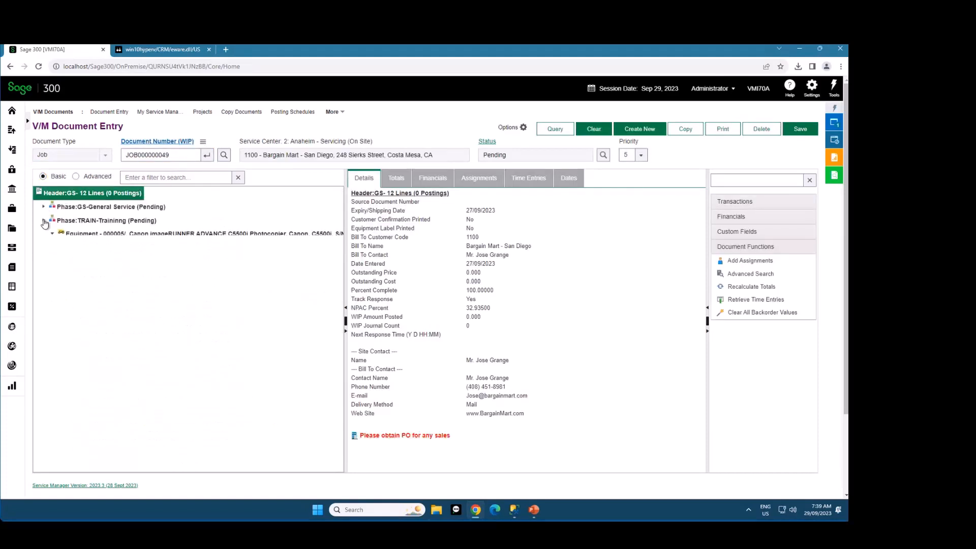
pyautogui.click(45, 221)
pyautogui.click(43, 207)
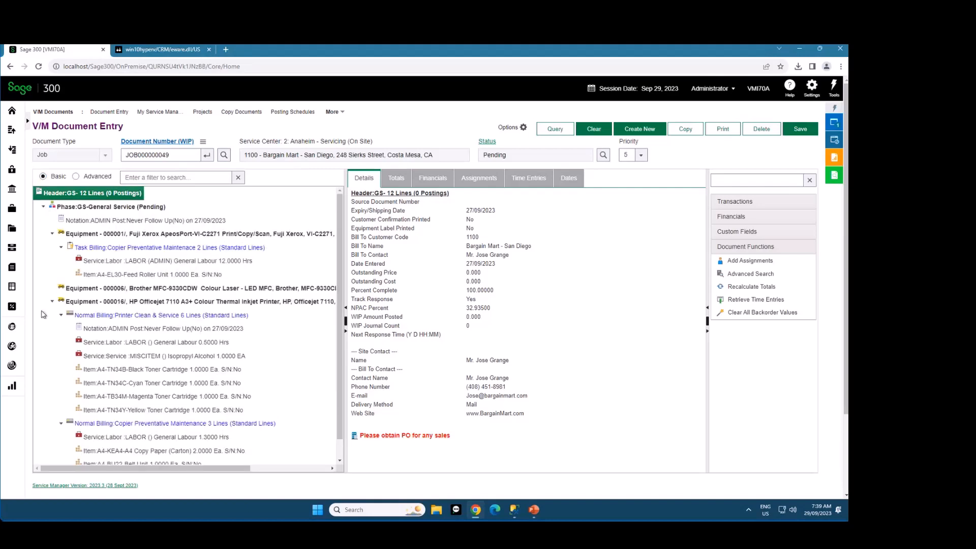
pyautogui.click(53, 233)
pyautogui.click(52, 262)
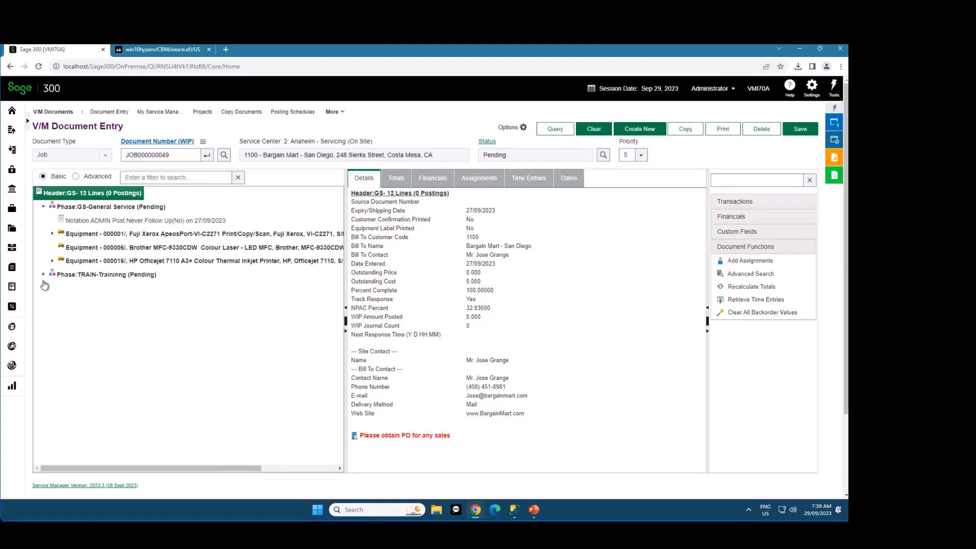
pyautogui.click(44, 206)
pyautogui.click(43, 207)
pyautogui.click(43, 275)
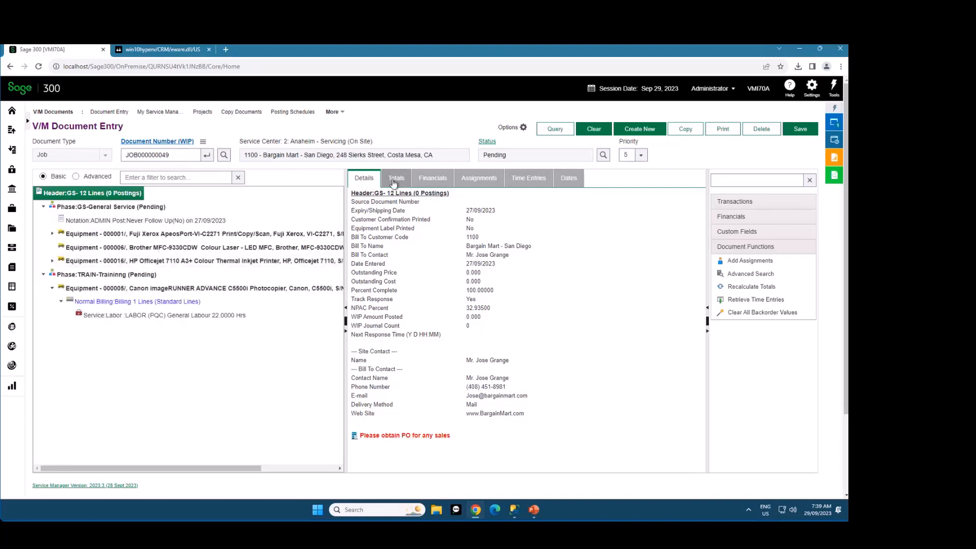
# Show the job's assignments in a widened details area and group them by Phase
pyautogui.click(471, 179)
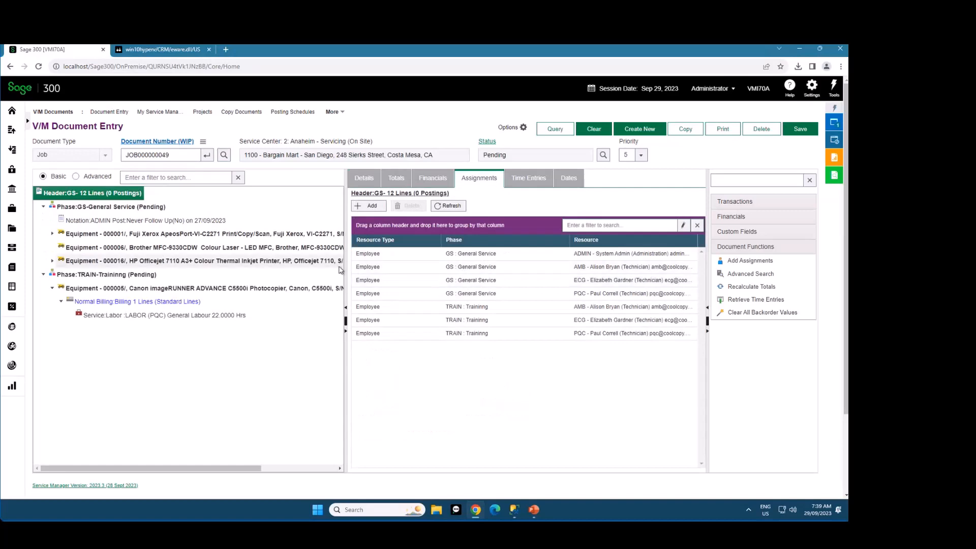
pyautogui.moveTo(346, 266); pyautogui.dragTo(277, 264)
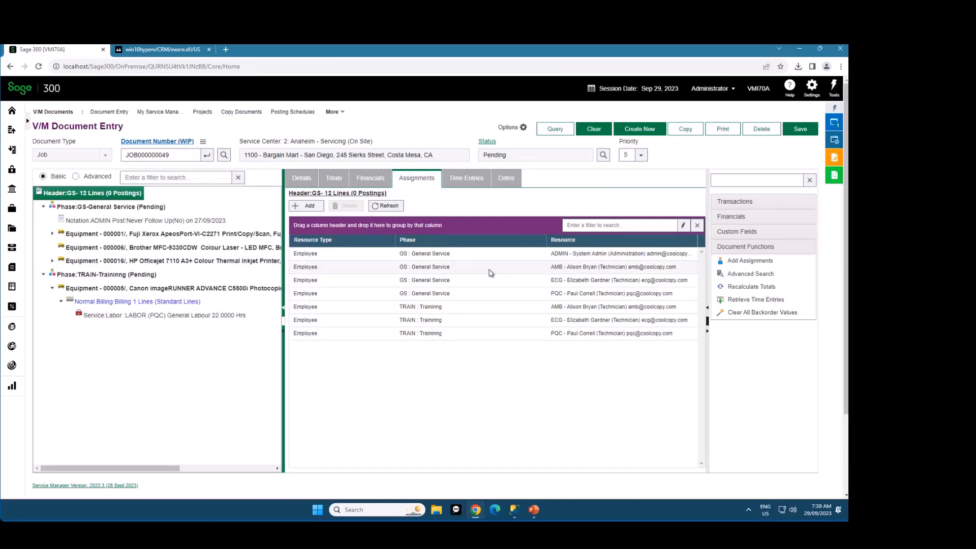
pyautogui.moveTo(421, 245); pyautogui.dragTo(402, 227)
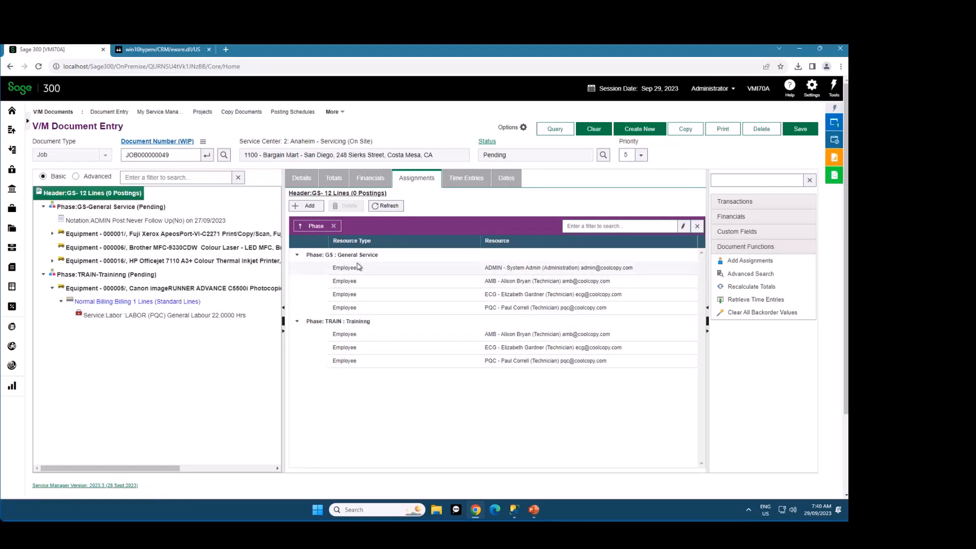
# Group the job's assignments by Resource to inspect the AMB technician's phase rows, and restore the grouping by Phase
pyautogui.click(333, 226)
pyautogui.moveTo(574, 240); pyautogui.dragTo(489, 226)
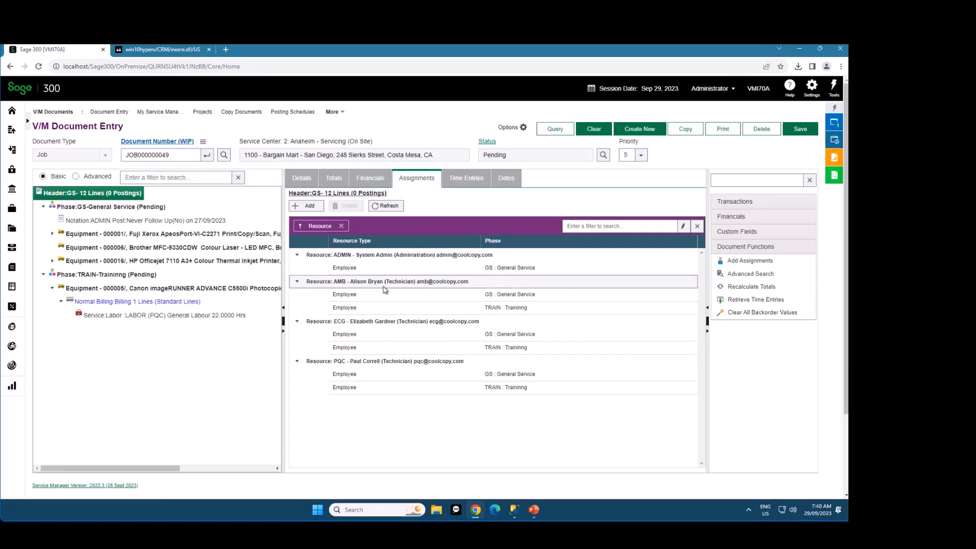
pyautogui.click(489, 294)
pyautogui.click(484, 308)
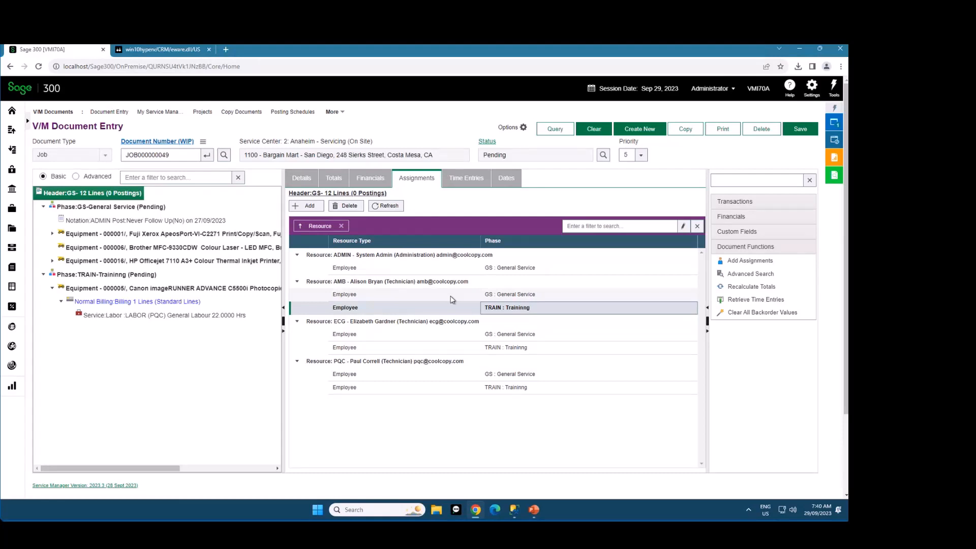
pyautogui.click(344, 226)
pyautogui.moveTo(439, 245); pyautogui.dragTo(420, 227)
# Filter the job's assignments by "amb" and clear the filter again
pyautogui.click(620, 226)
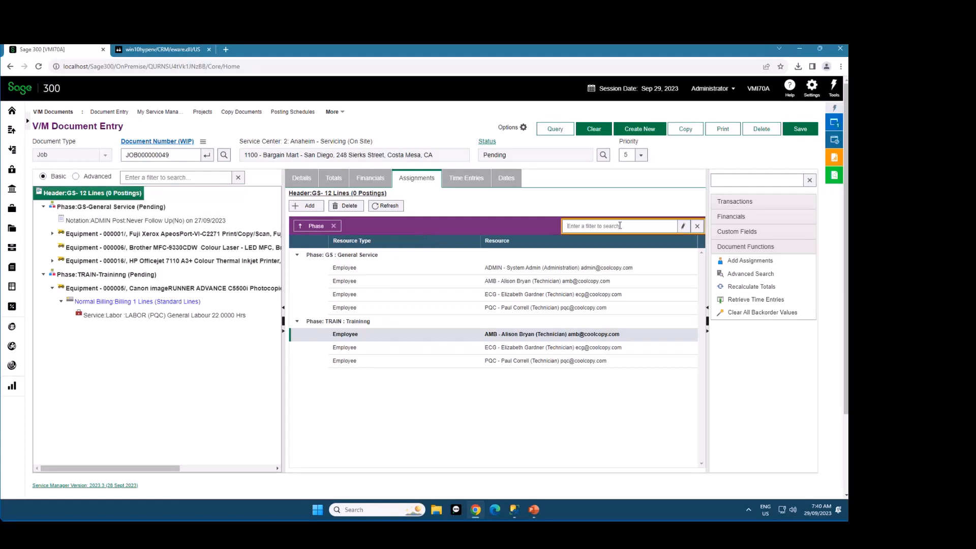
pyautogui.write('amb')
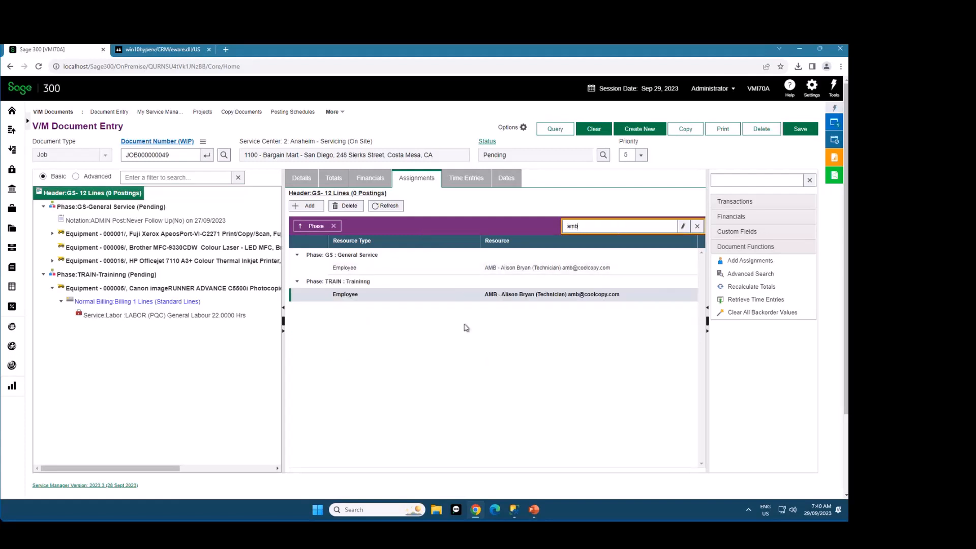
pyautogui.click(697, 225)
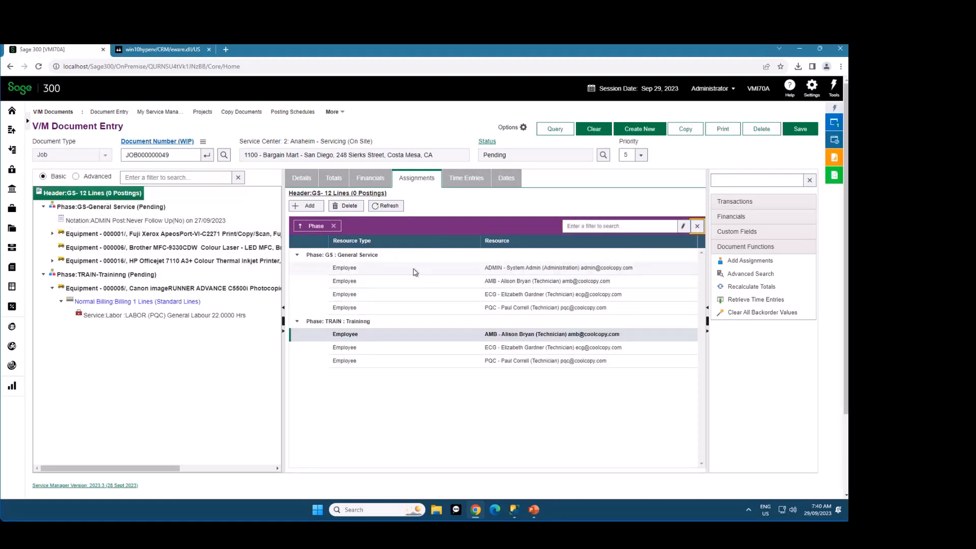
# Show the job header's Details, try moving Totals past Financials in the view order, and return to Details
pyautogui.click(300, 178)
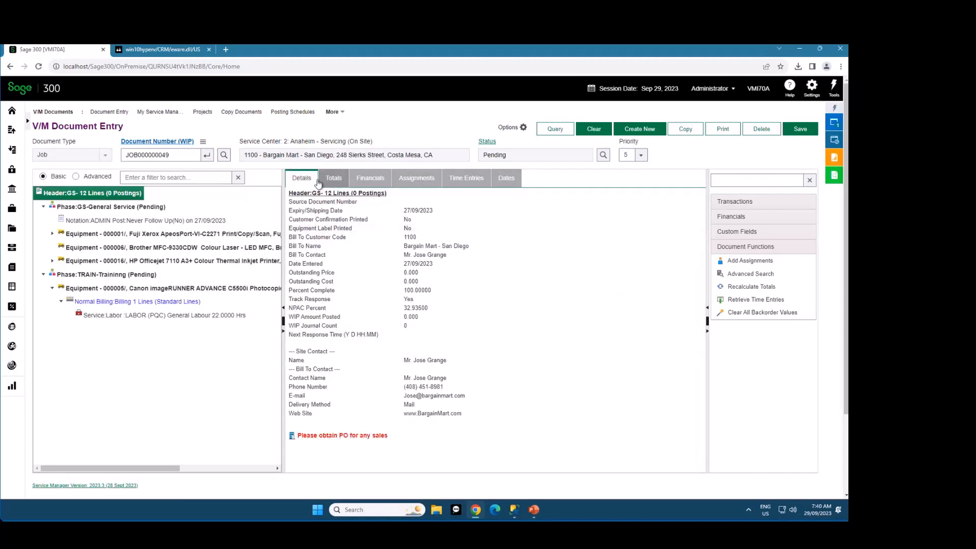
pyautogui.click(335, 178)
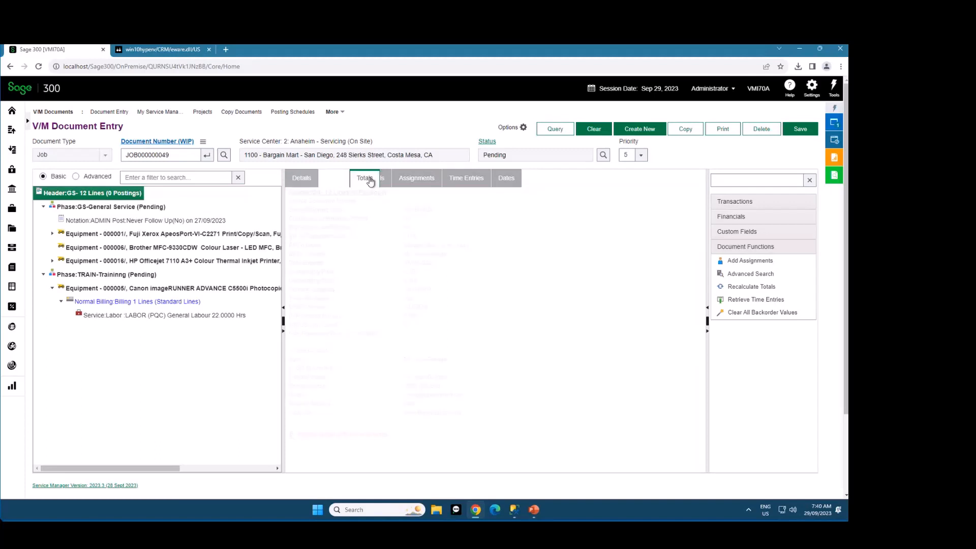
pyautogui.click(294, 178)
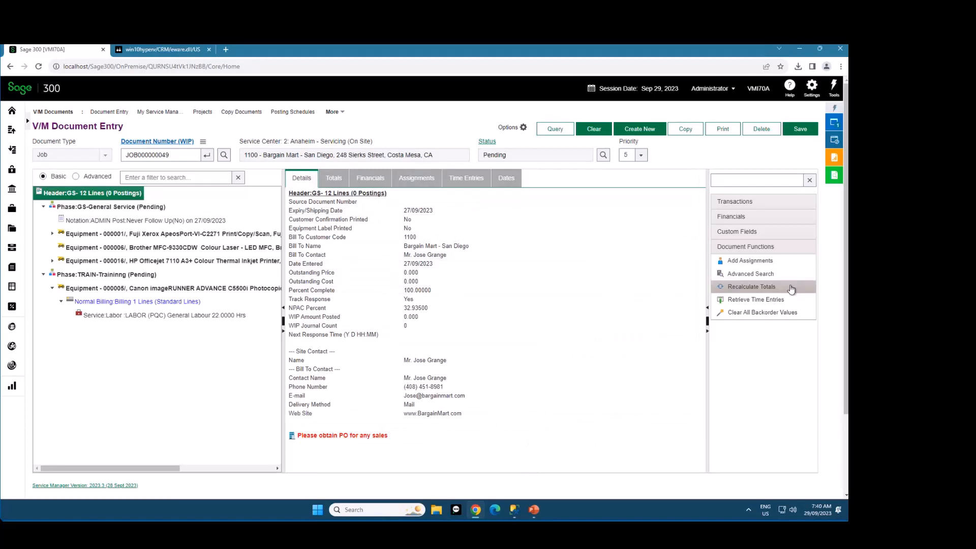
# Add an assignment of technician WDF to the Training phase only, and close the resource list
pyautogui.click(771, 263)
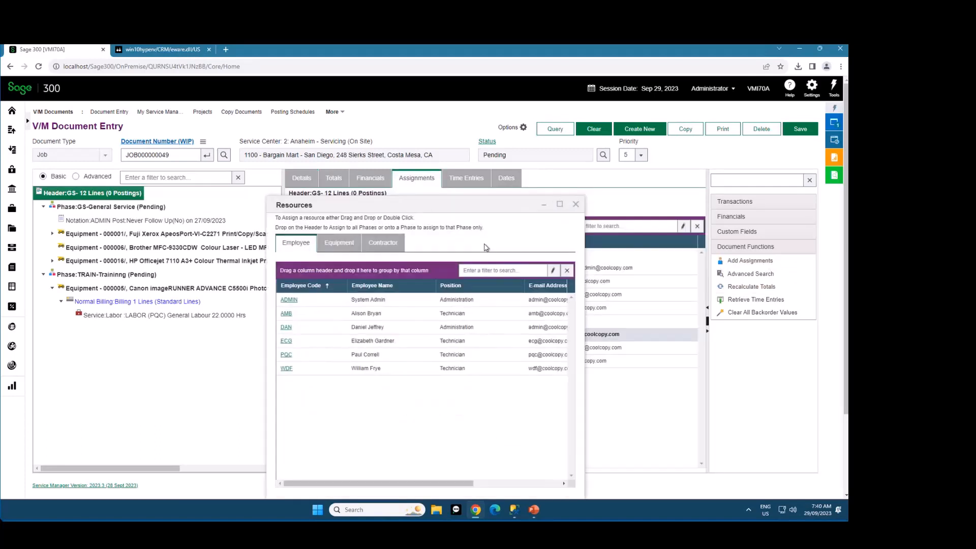
pyautogui.moveTo(428, 205); pyautogui.dragTo(725, 175)
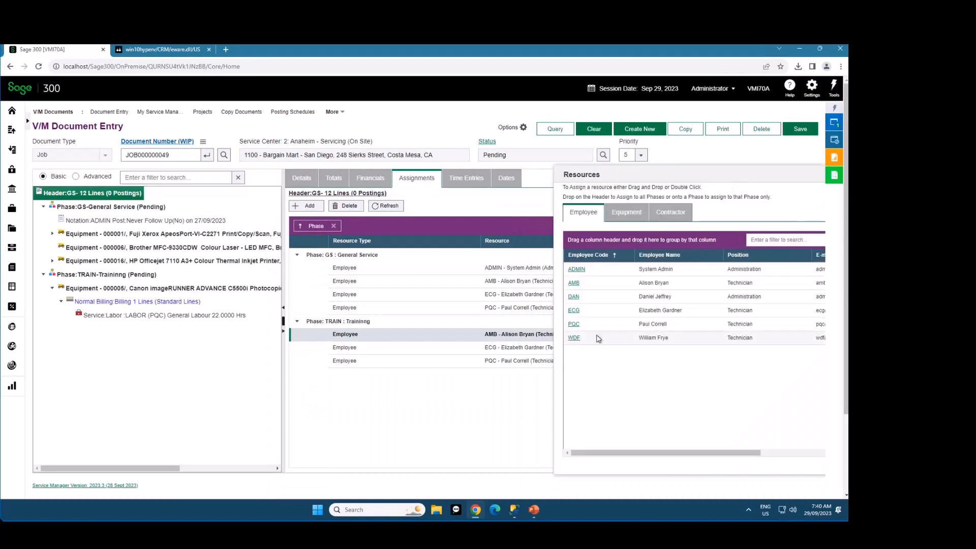
pyautogui.moveTo(601, 338); pyautogui.dragTo(547, 324)
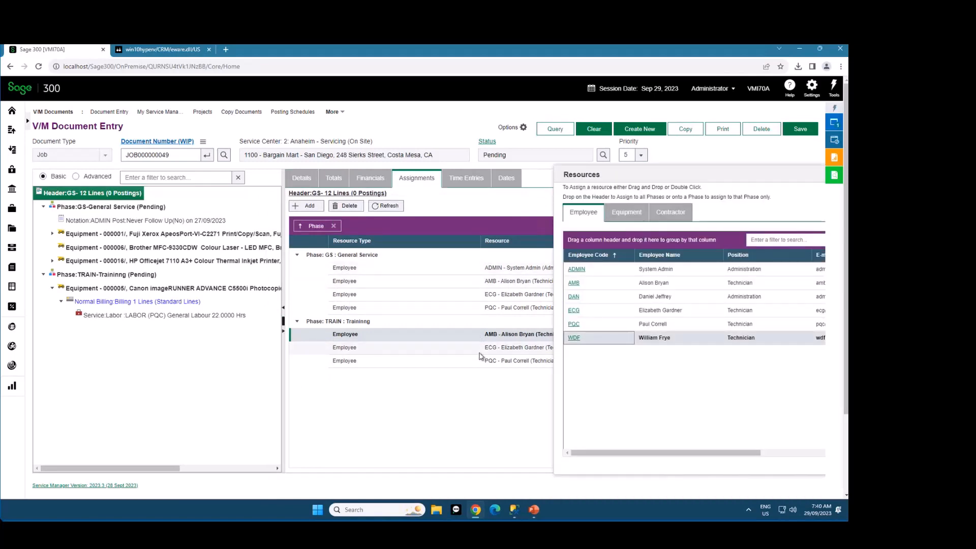
pyautogui.moveTo(621, 338); pyautogui.dragTo(105, 278)
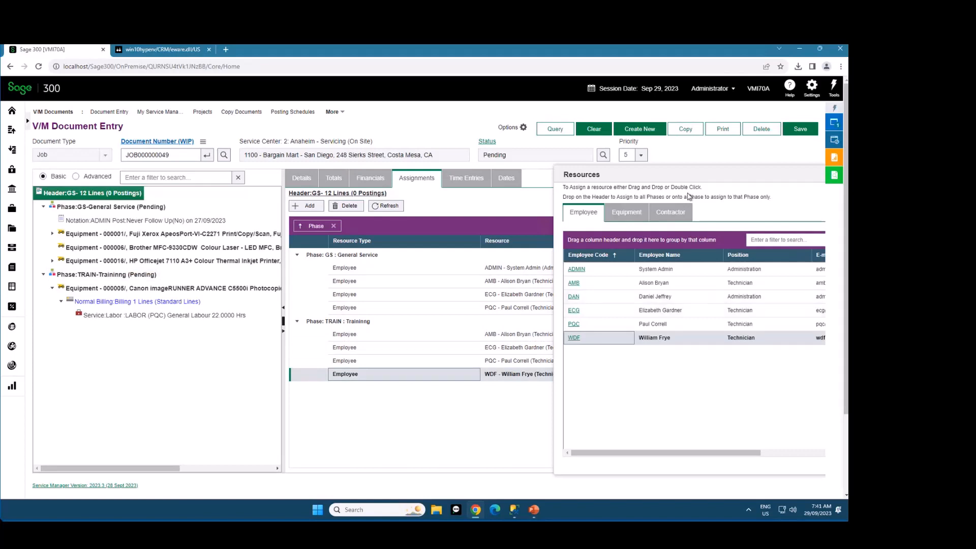
pyautogui.moveTo(696, 178); pyautogui.dragTo(596, 182)
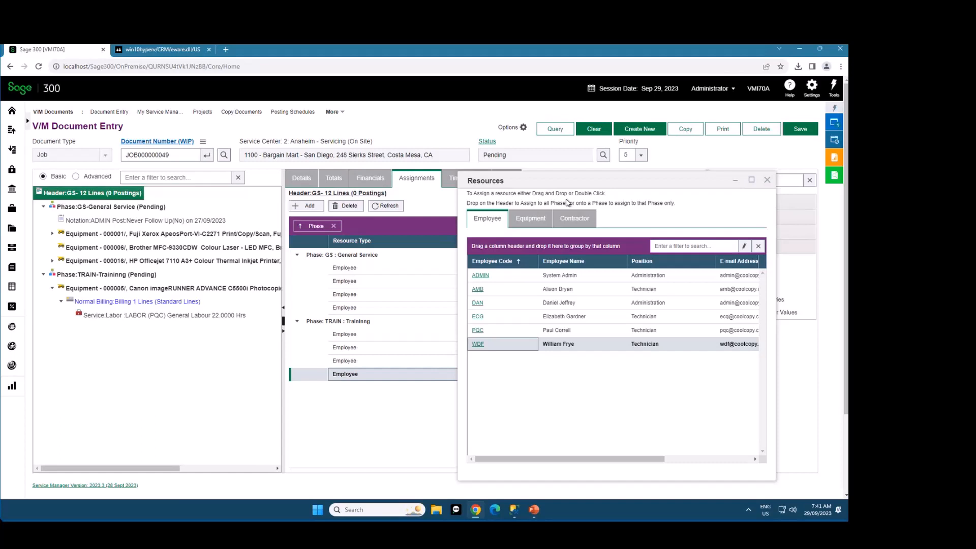
pyautogui.click(767, 181)
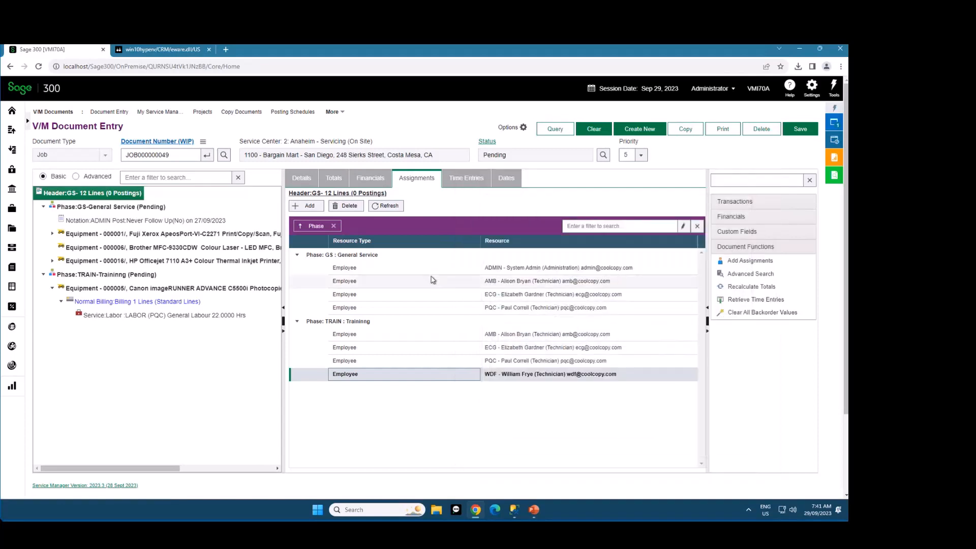
# Review the job header's Details and its Assignments grouped by Phase, ending on the Details
pyautogui.click(302, 179)
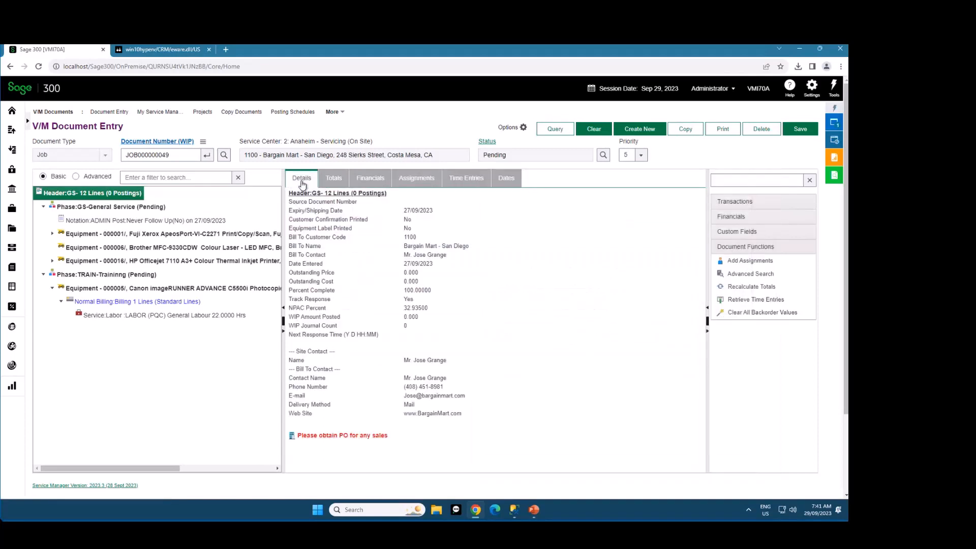
pyautogui.click(416, 179)
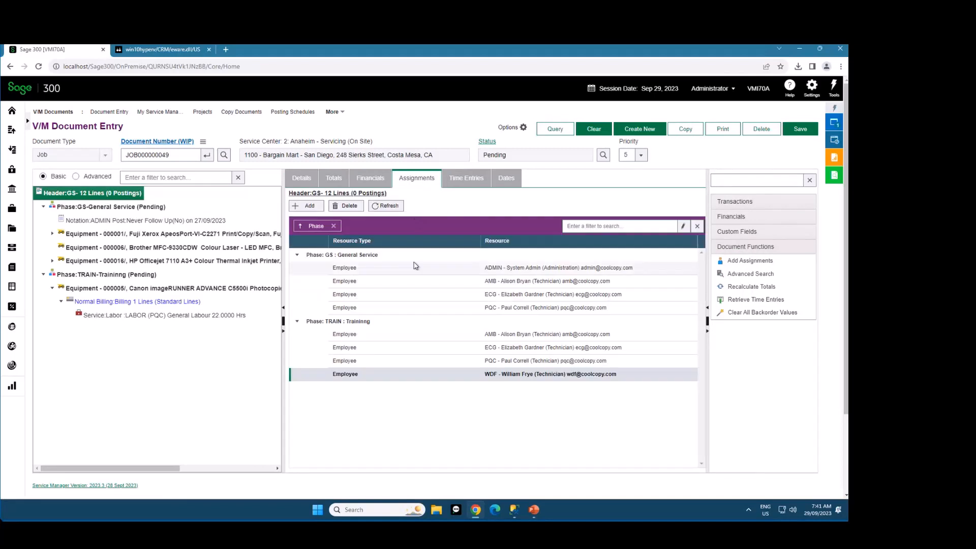
pyautogui.click(302, 178)
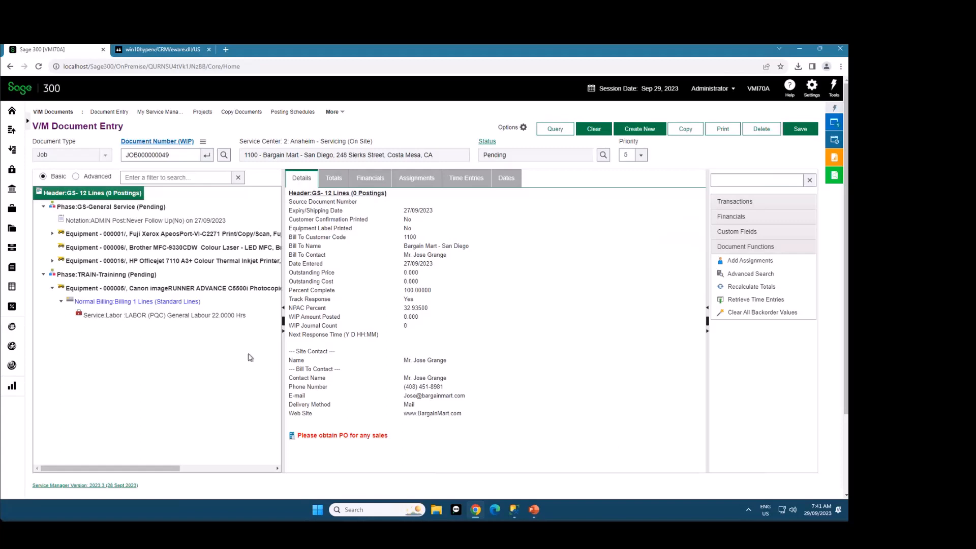
# Load document JOB000000050
pyautogui.doubleClick(180, 155)
pyautogui.write('JOB000000050')
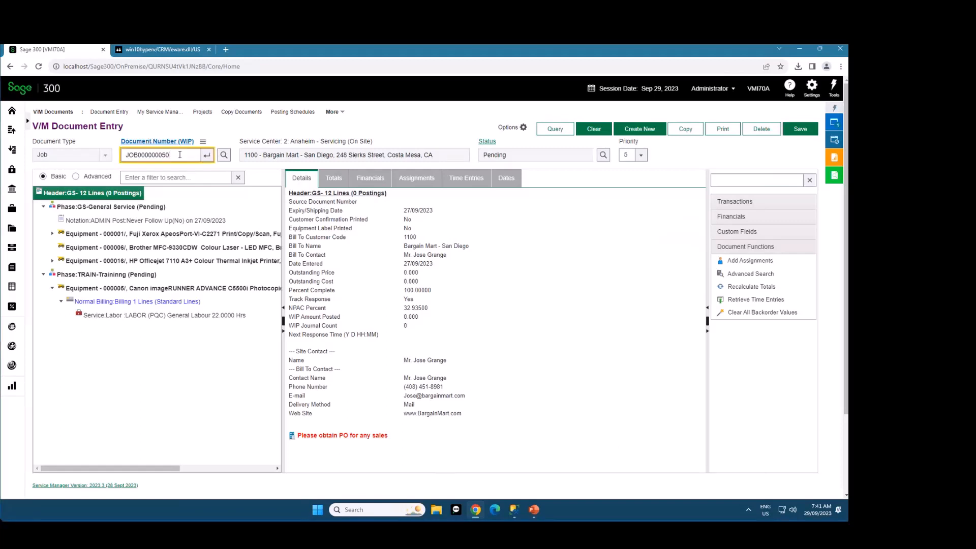
pyautogui.press('Return')
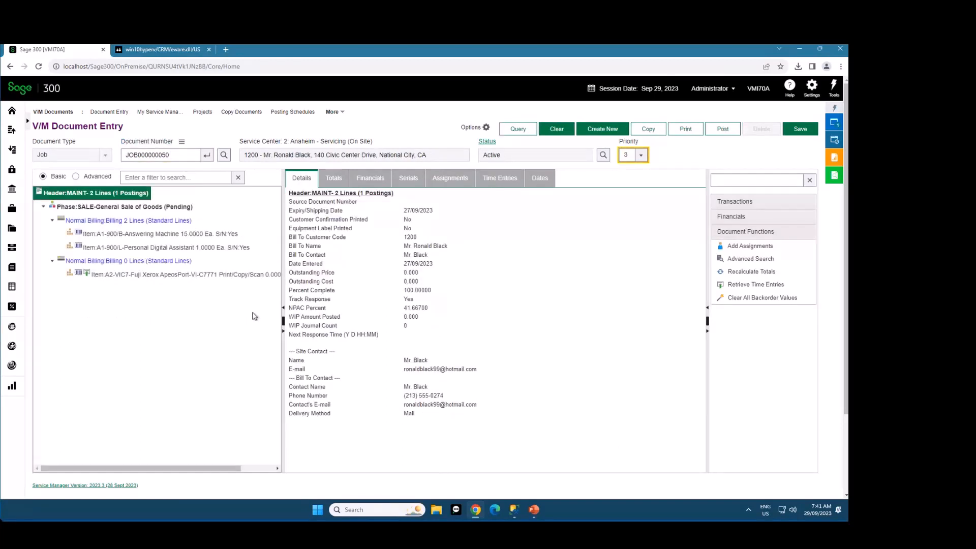
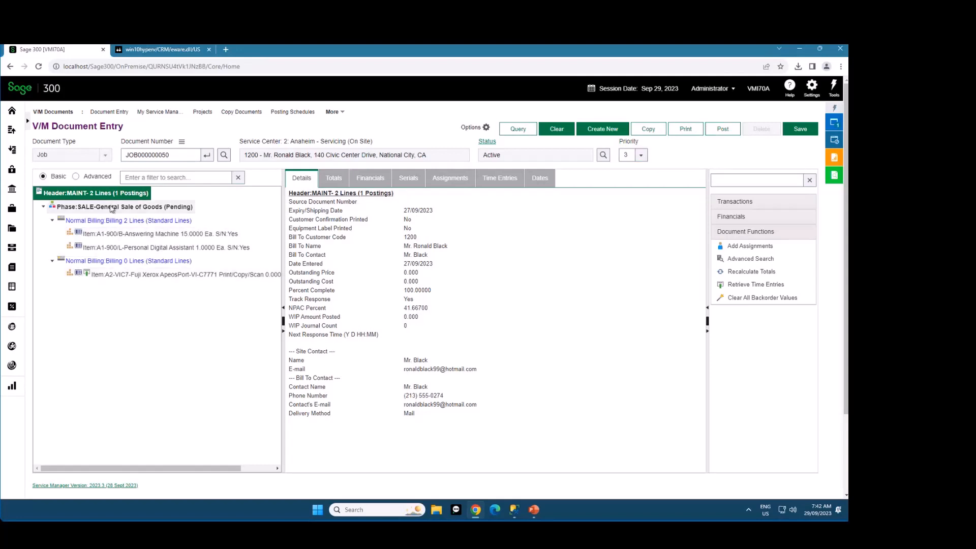
# Add item A1-900/L to the second Normal Billing group, view its Serial Numbers and Lot Numbers, and save it without assigning any
pyautogui.click(105, 261)
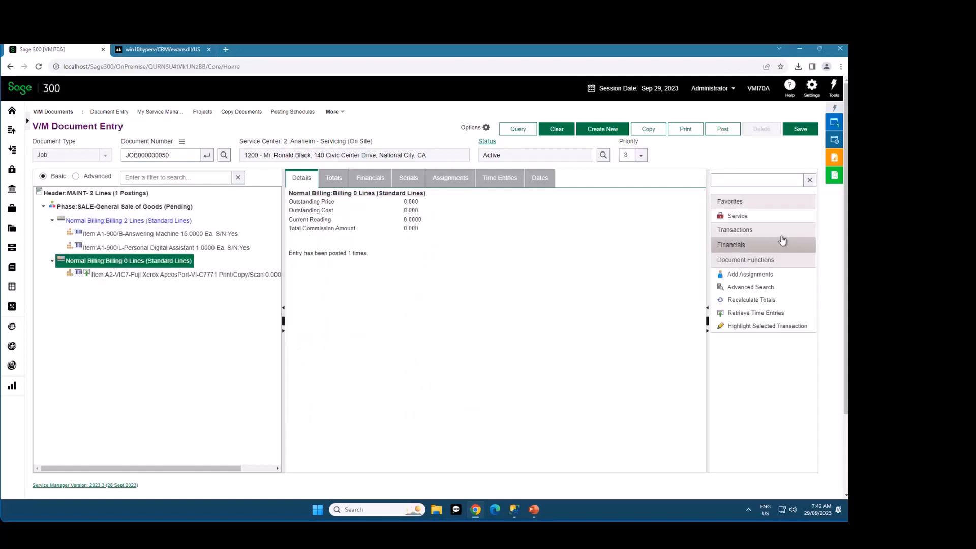
pyautogui.click(755, 230)
pyautogui.click(756, 277)
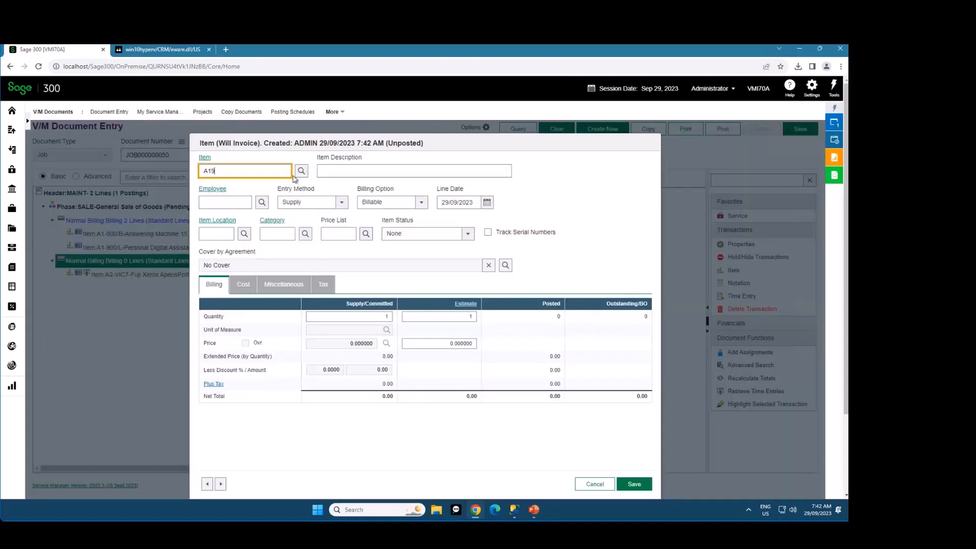
pyautogui.write('A1-900/L')
pyautogui.press('Tab')
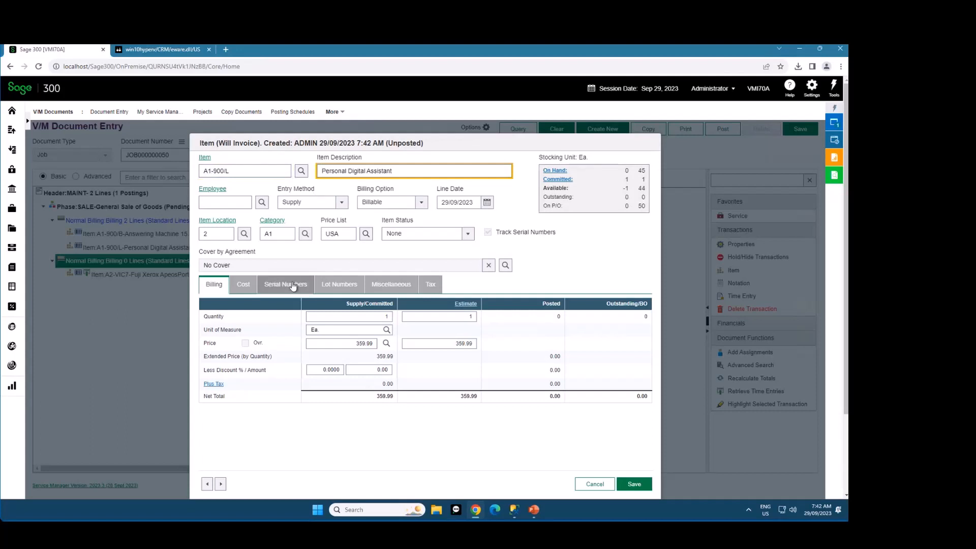
pyautogui.click(280, 285)
pyautogui.click(342, 289)
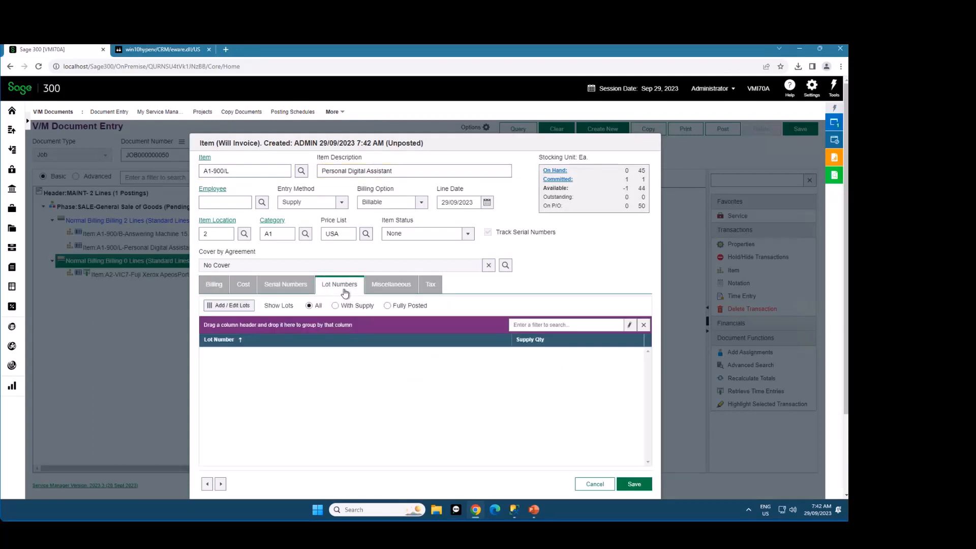
pyautogui.click(634, 484)
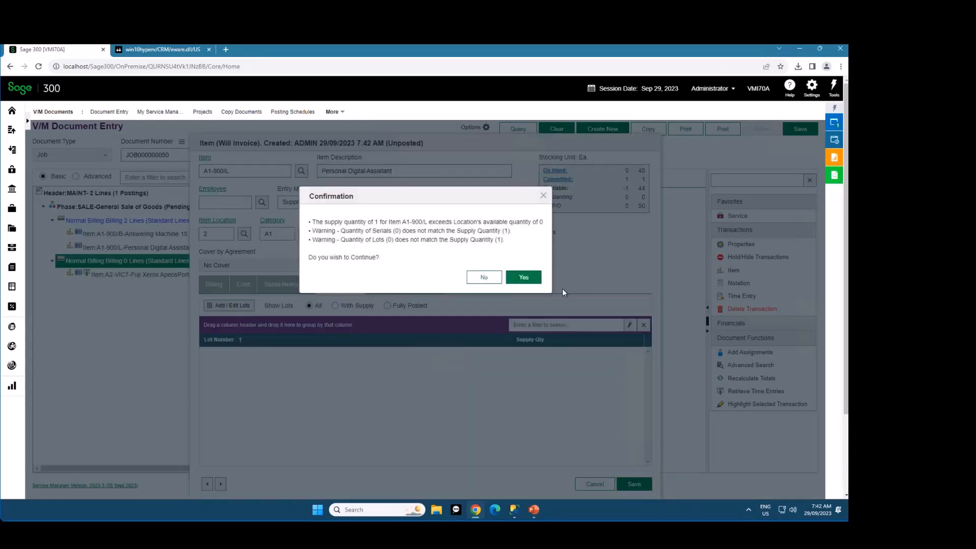
pyautogui.click(521, 277)
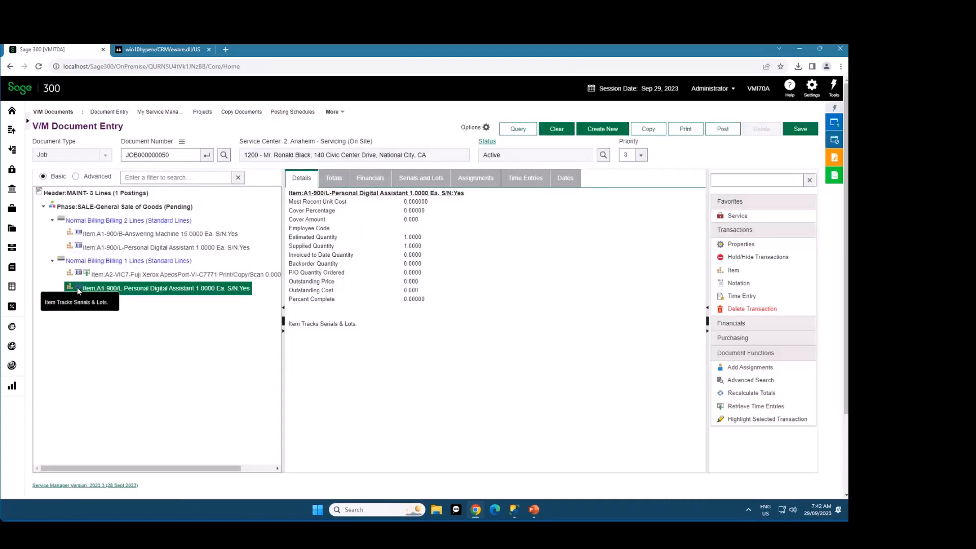
# Show the job header's Serials list, filter it by 127, and clear the filter
pyautogui.click(76, 194)
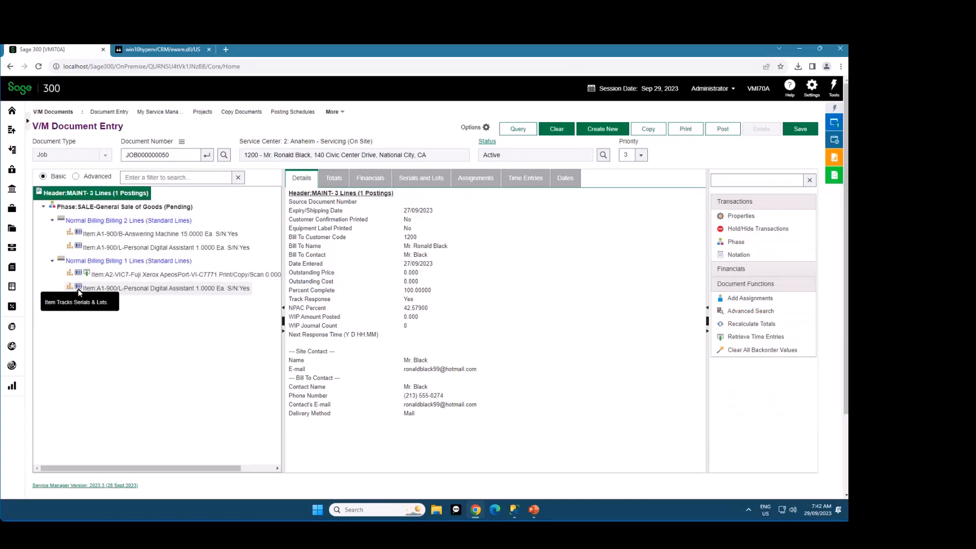
pyautogui.click(423, 179)
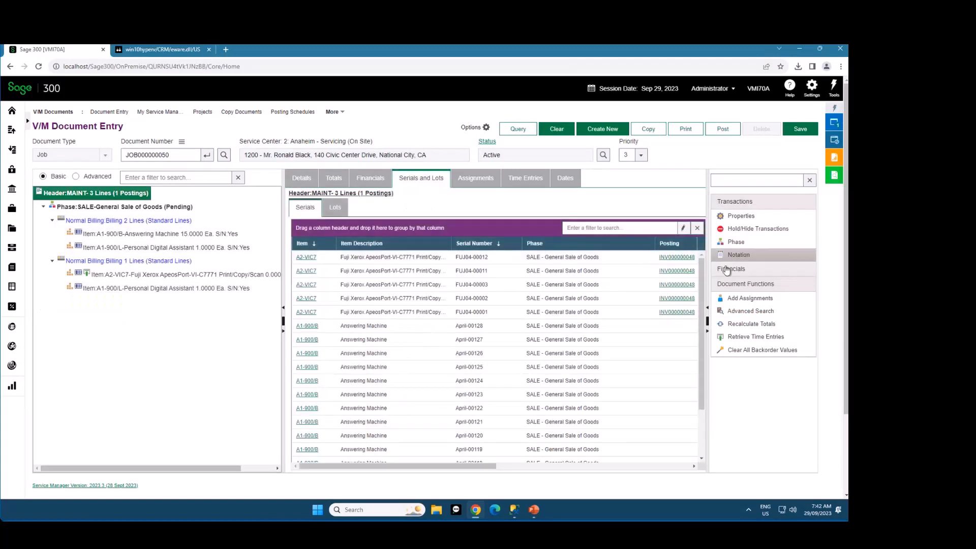
pyautogui.moveTo(703, 273)
pyautogui.mouseDown()
pyautogui.moveTo(709, 350)
pyautogui.moveTo(700, 255)
pyautogui.mouseUp()
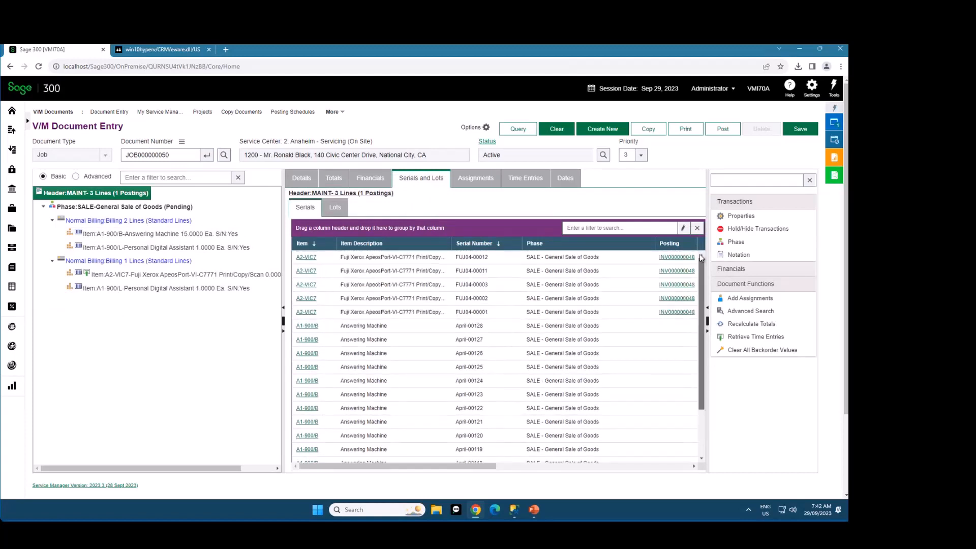
pyautogui.click(600, 230)
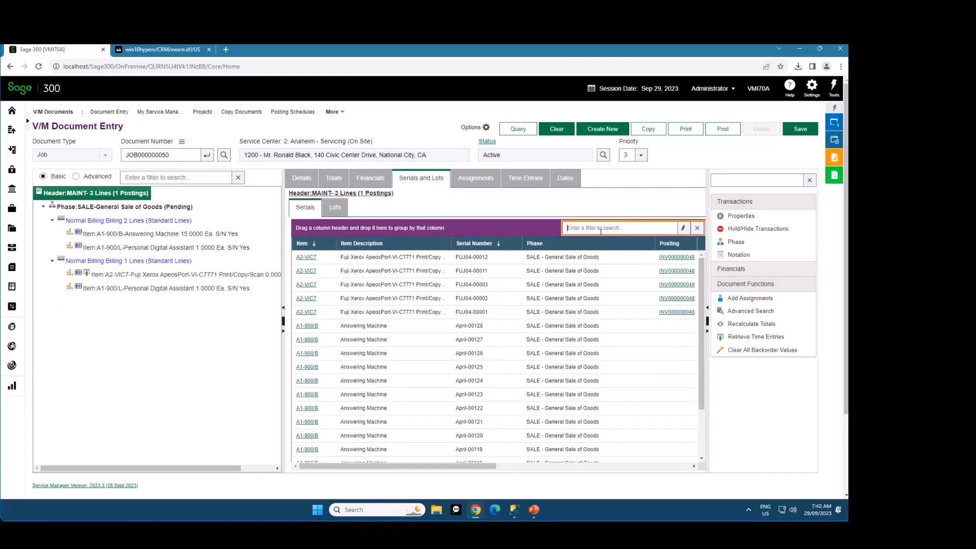
pyautogui.write('127')
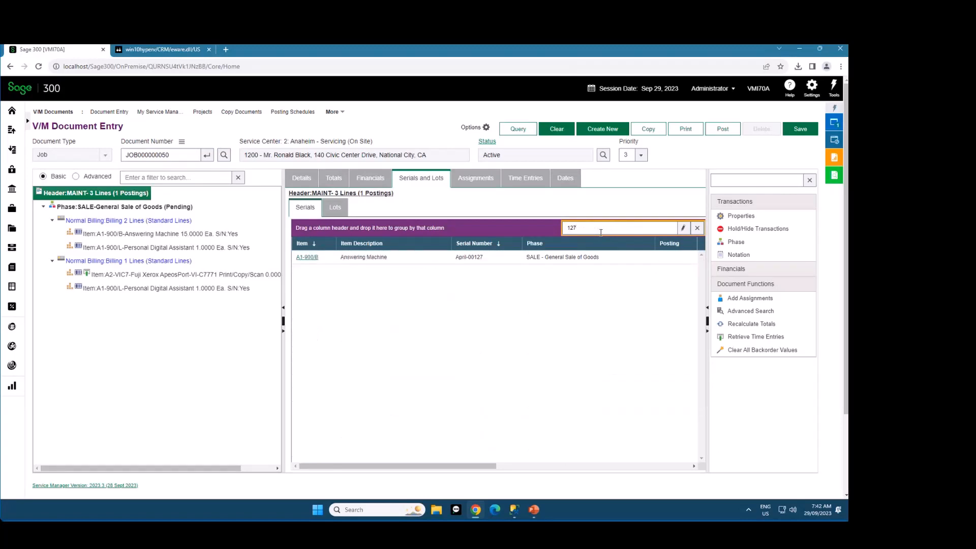
pyautogui.click(697, 227)
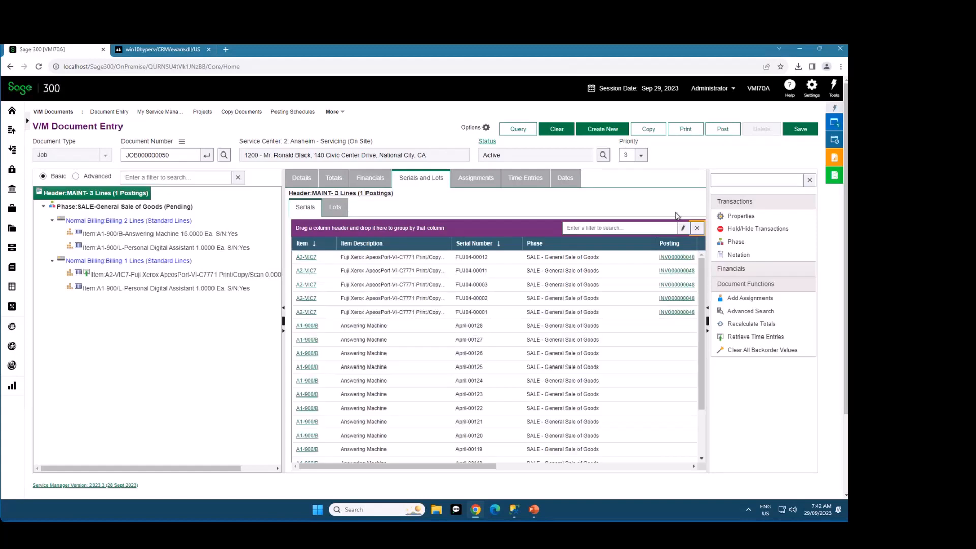
# Compare the Serials lists of the SALE phase, the first billing group and the individual item lines
pyautogui.click(164, 207)
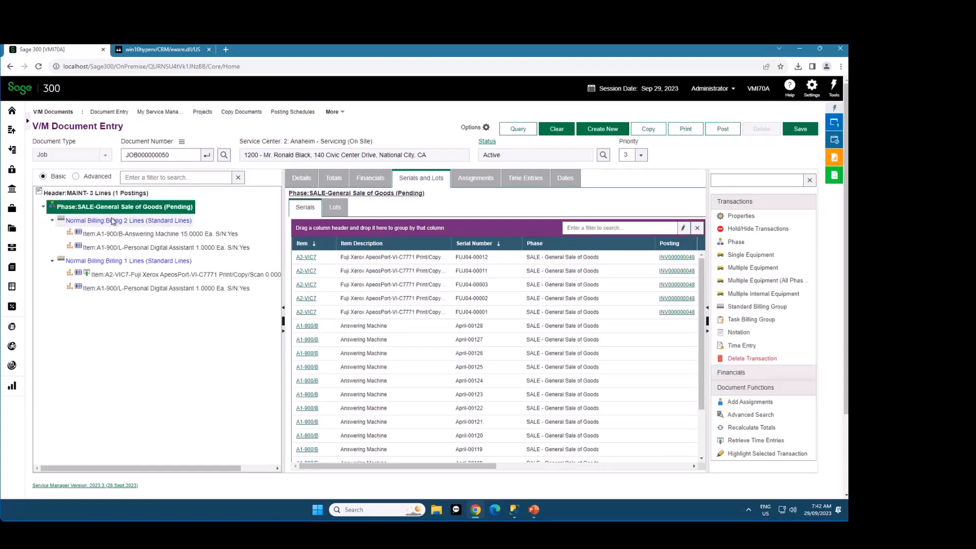
pyautogui.click(113, 224)
pyautogui.click(121, 236)
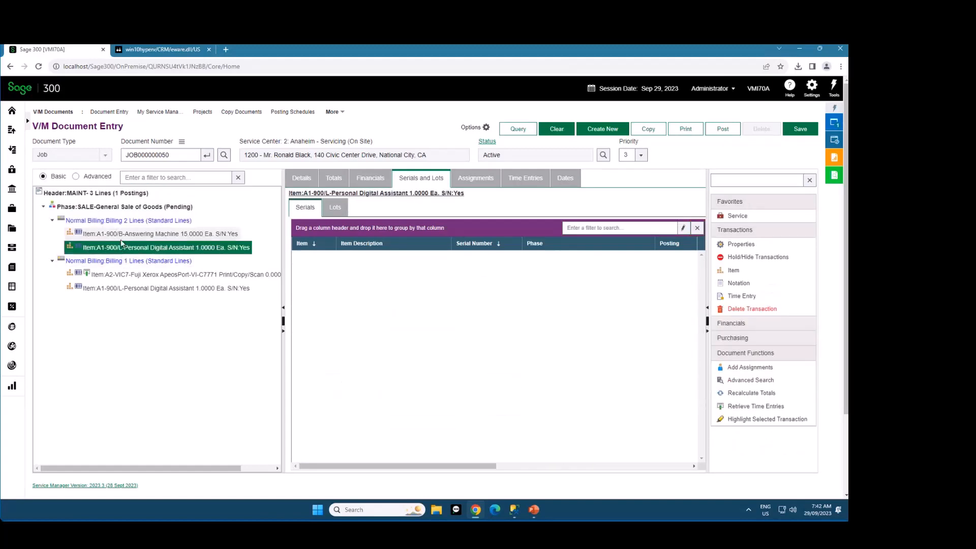
pyautogui.click(124, 274)
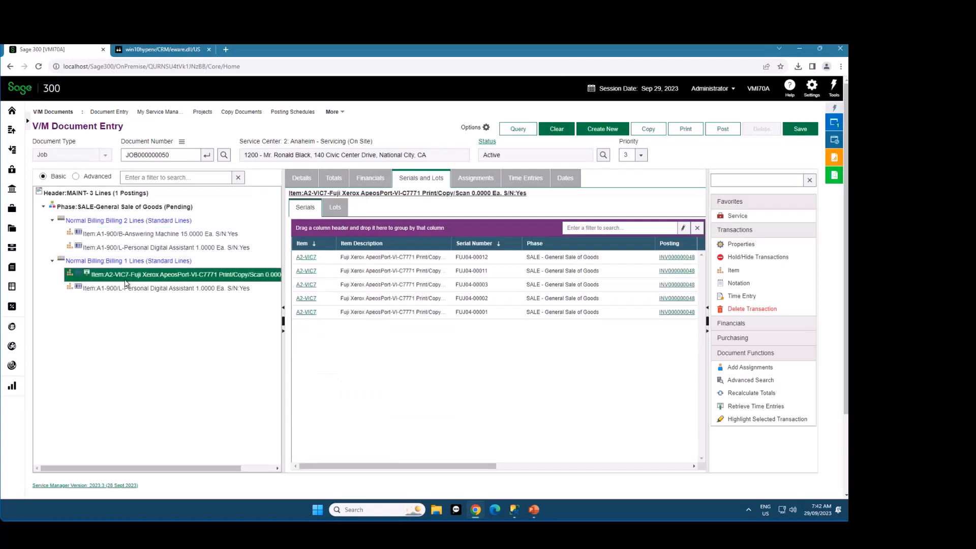
pyautogui.click(126, 288)
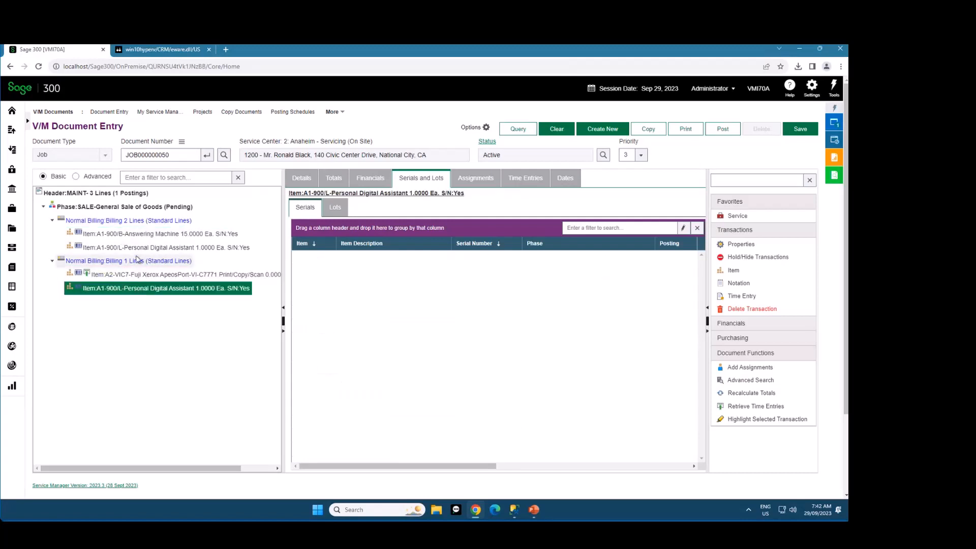
pyautogui.click(131, 236)
pyautogui.click(133, 248)
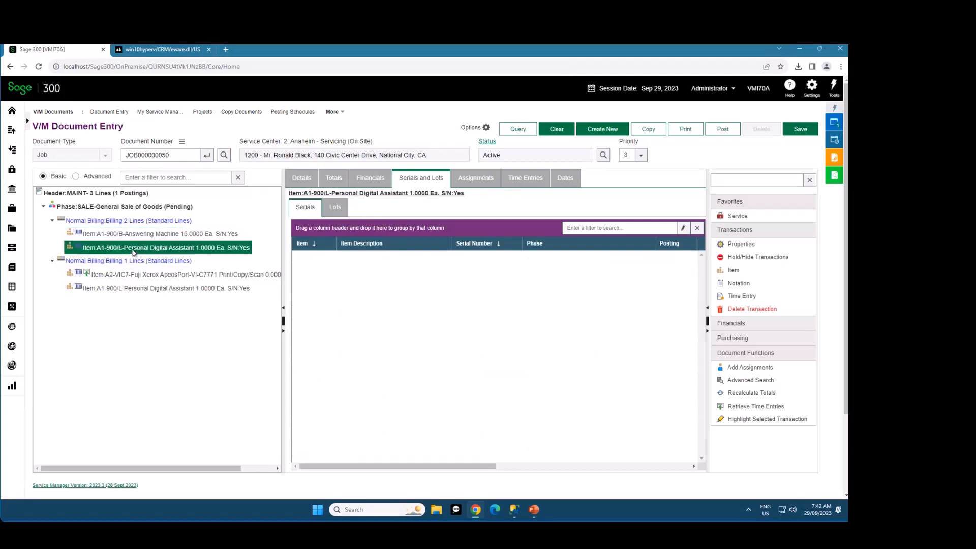
# Locate the Answering Machine line by selecting serial April-00125 in the header's Serials list, and return to the header
pyautogui.click(115, 195)
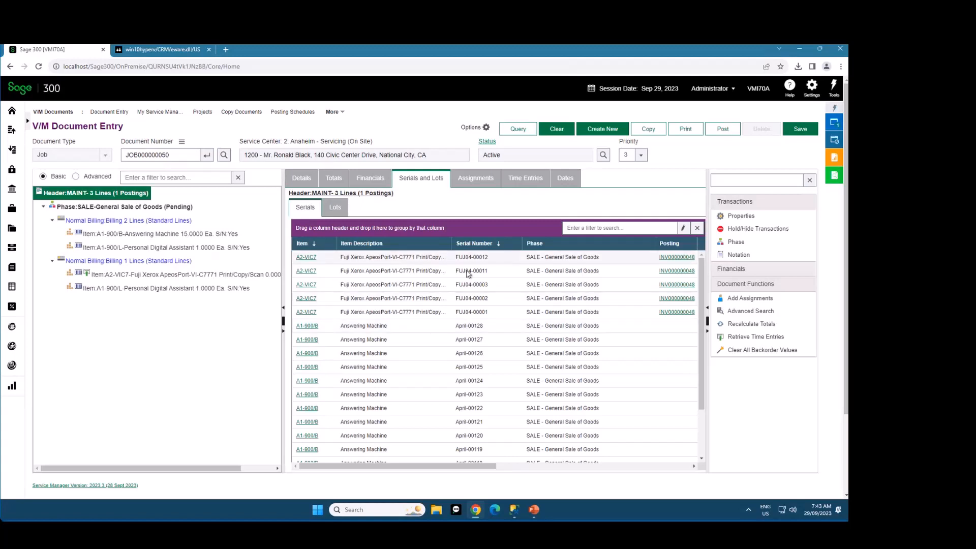
pyautogui.click(411, 370)
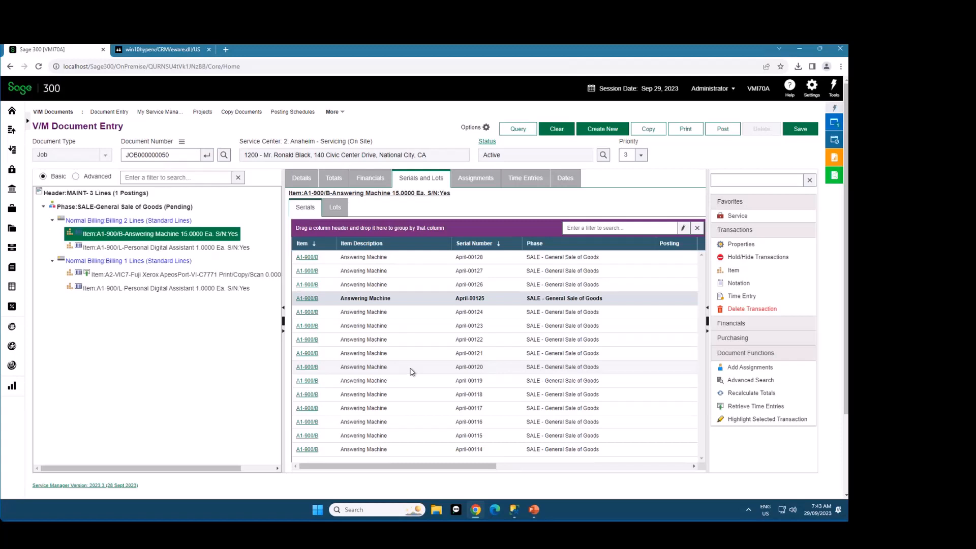
pyautogui.click(109, 193)
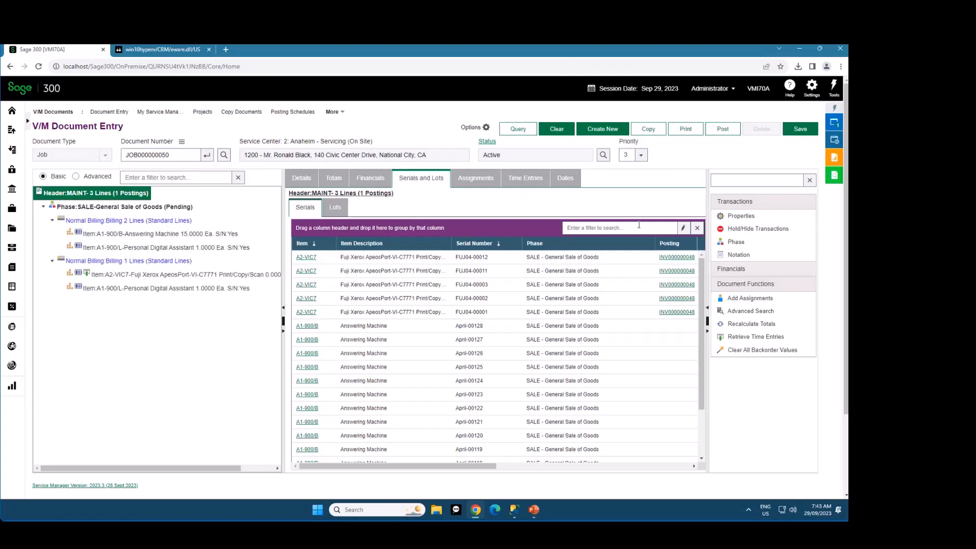
# Filter the job header's Serials list by 0012 and examine its columns
pyautogui.click(622, 227)
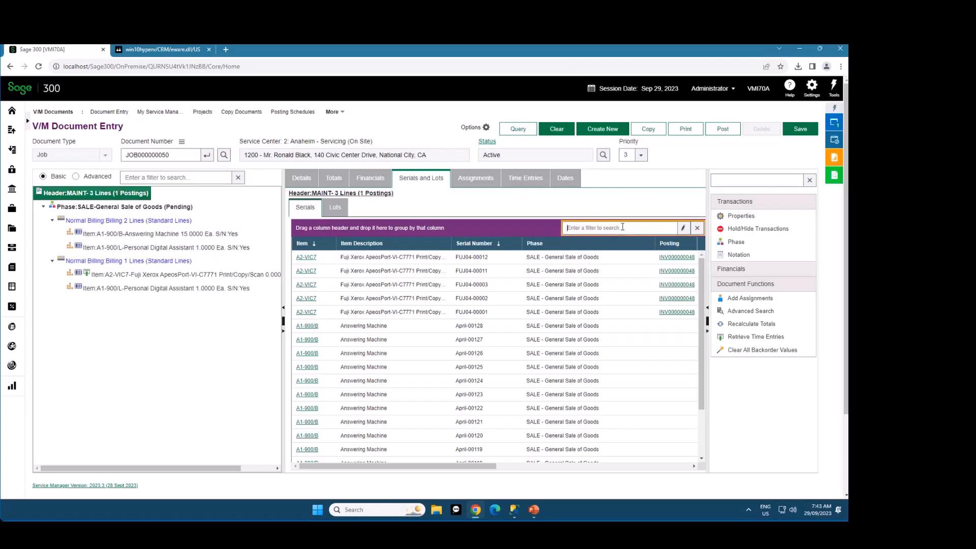
pyautogui.write('0012')
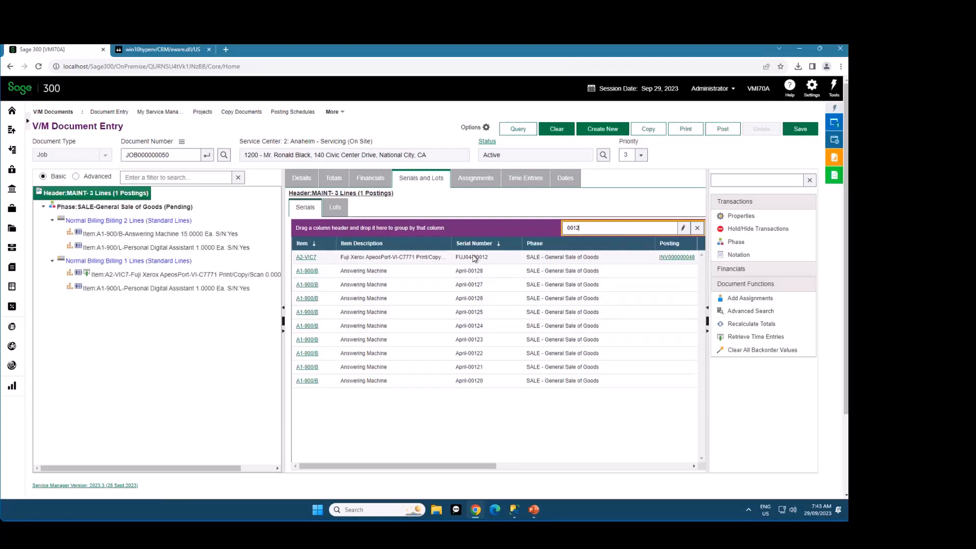
pyautogui.moveTo(476, 466); pyautogui.dragTo(426, 477)
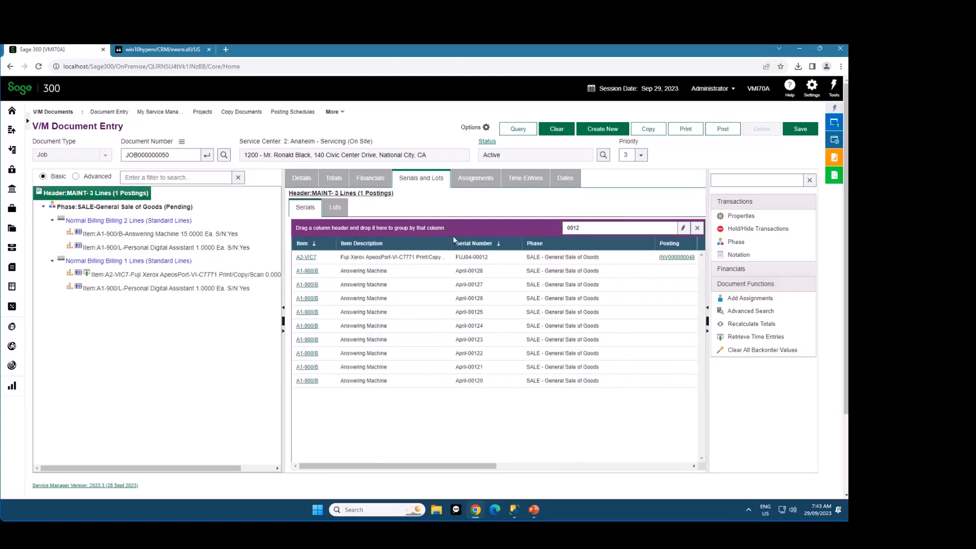
# View the item details behind serial FUJ04-00012, close them without saving, and restore the header's unfiltered Serials list
pyautogui.click(448, 261)
pyautogui.doubleClick(448, 261)
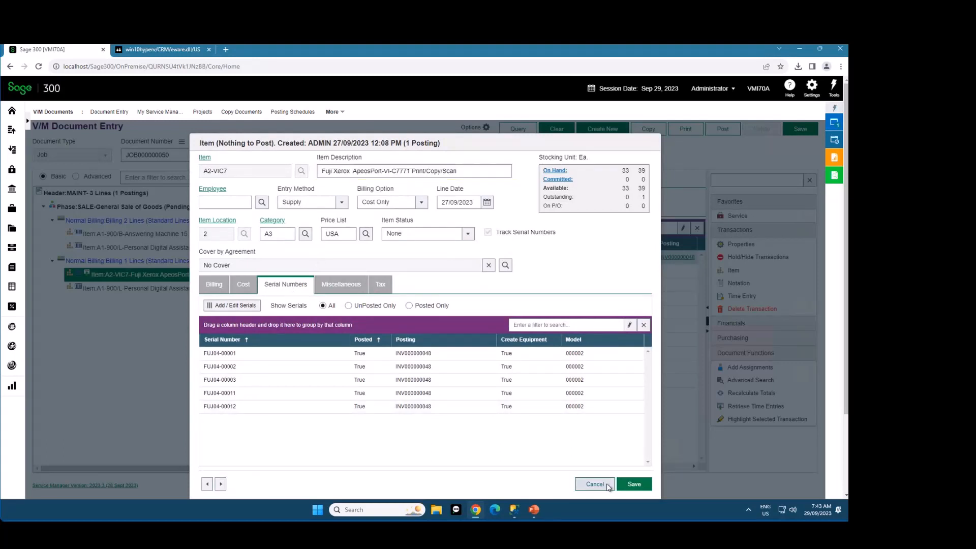
pyautogui.click(608, 486)
pyautogui.click(146, 194)
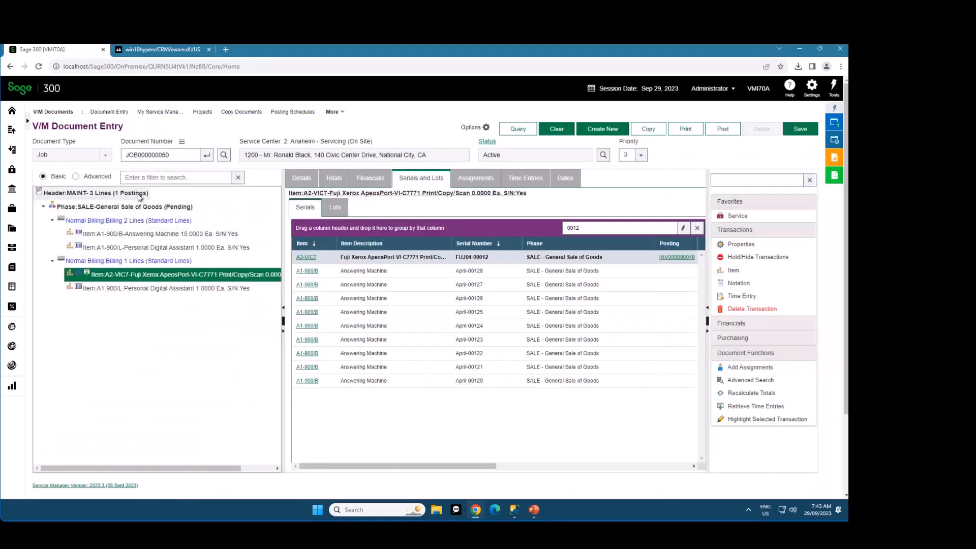
pyautogui.click(697, 228)
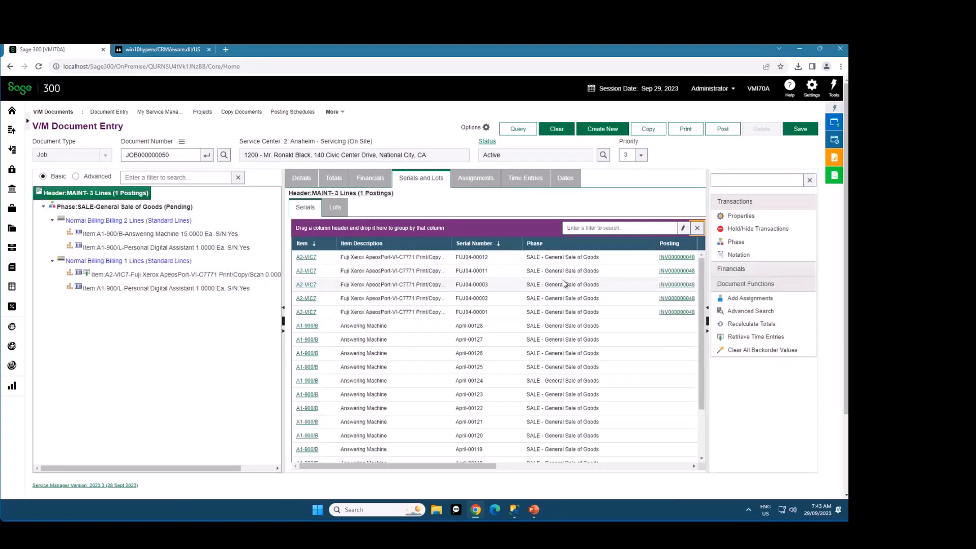
# Check the header's Lots list, view the item details of serial FUJ04-00003 without saving, and return to the header
pyautogui.click(335, 206)
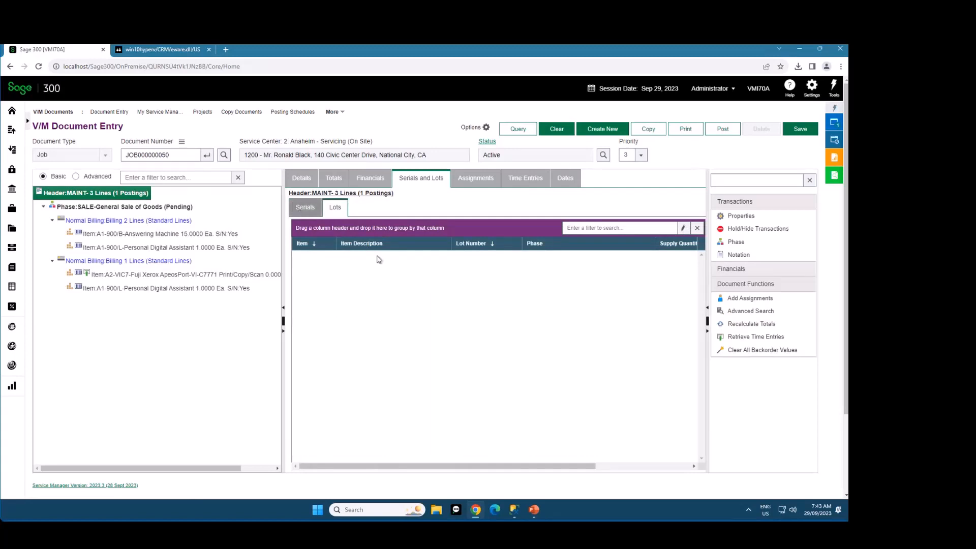
pyautogui.click(304, 206)
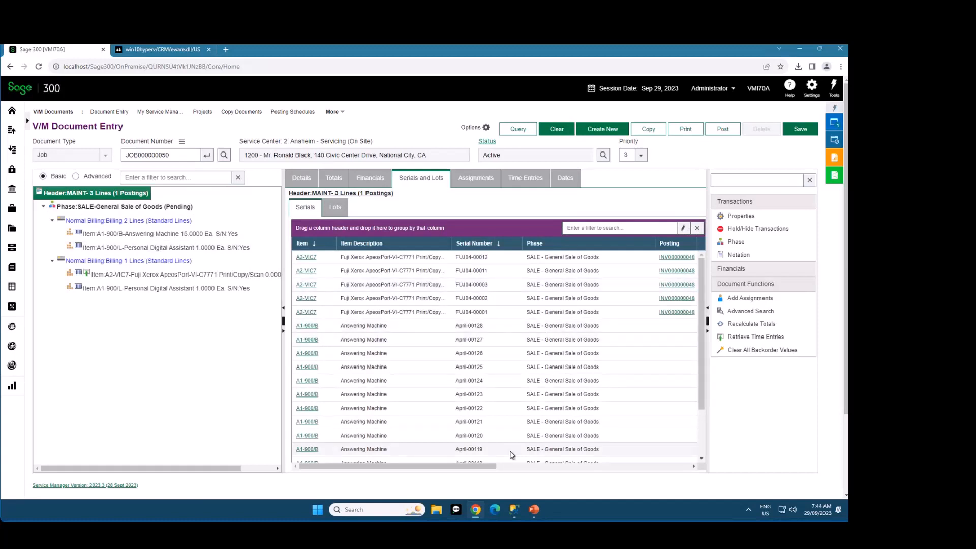
pyautogui.moveTo(483, 466); pyautogui.dragTo(503, 468)
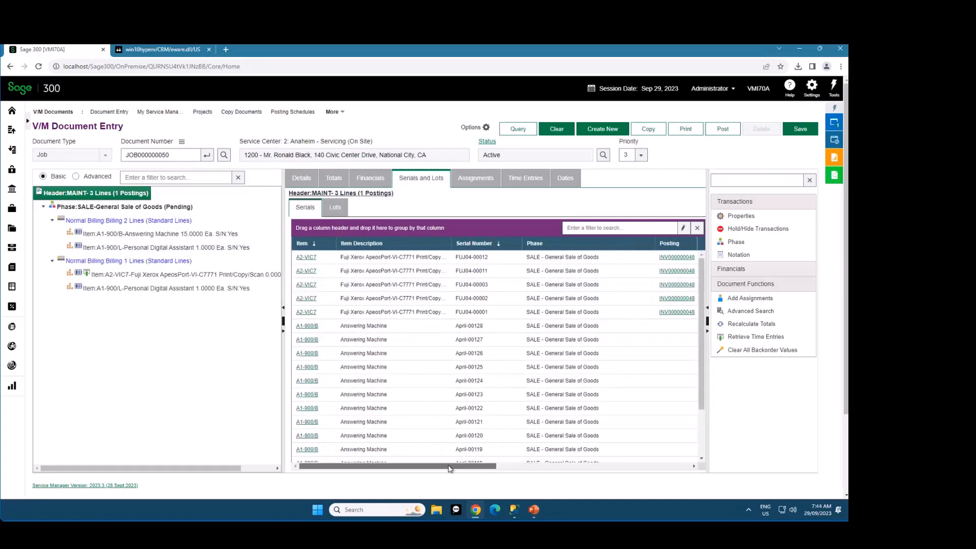
pyautogui.doubleClick(433, 285)
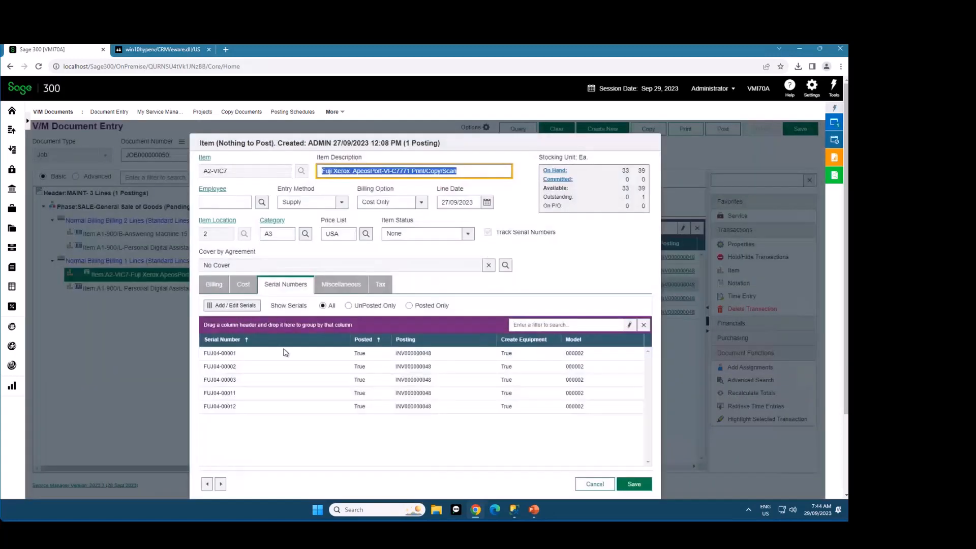
pyautogui.click(591, 484)
pyautogui.click(143, 198)
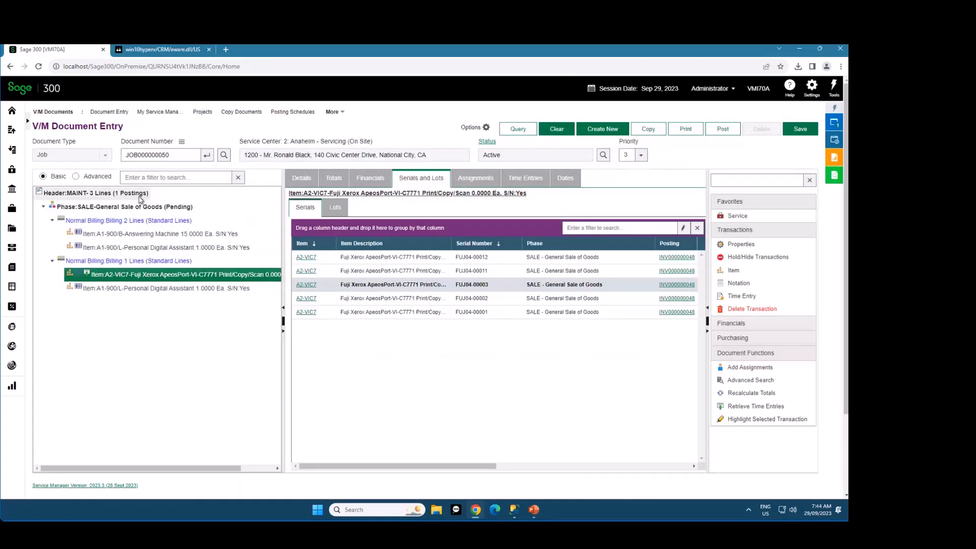
# Look up the posted invoice linked to serial FUJ04-00012 in V/M Posting Inquiry, and close the inquiry
pyautogui.moveTo(497, 467); pyautogui.dragTo(449, 469)
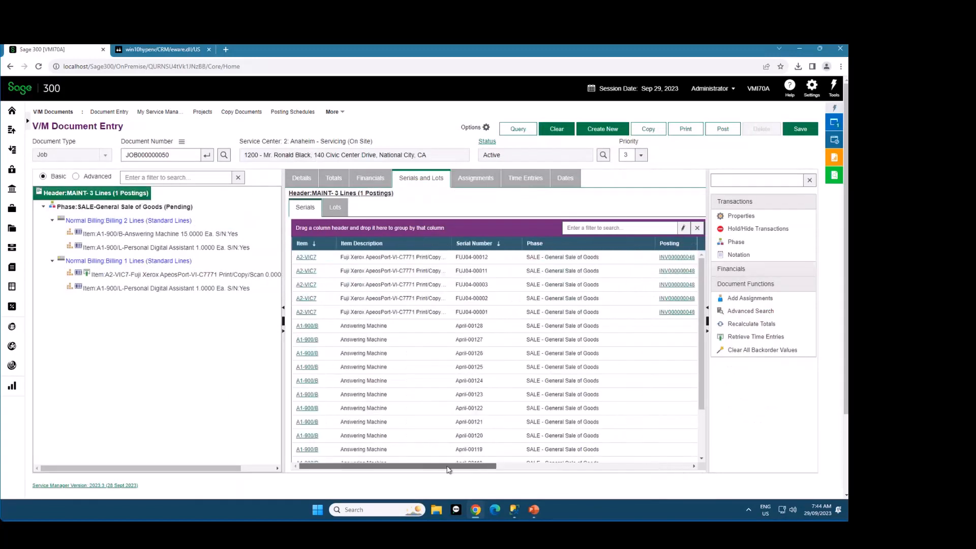
pyautogui.click(674, 258)
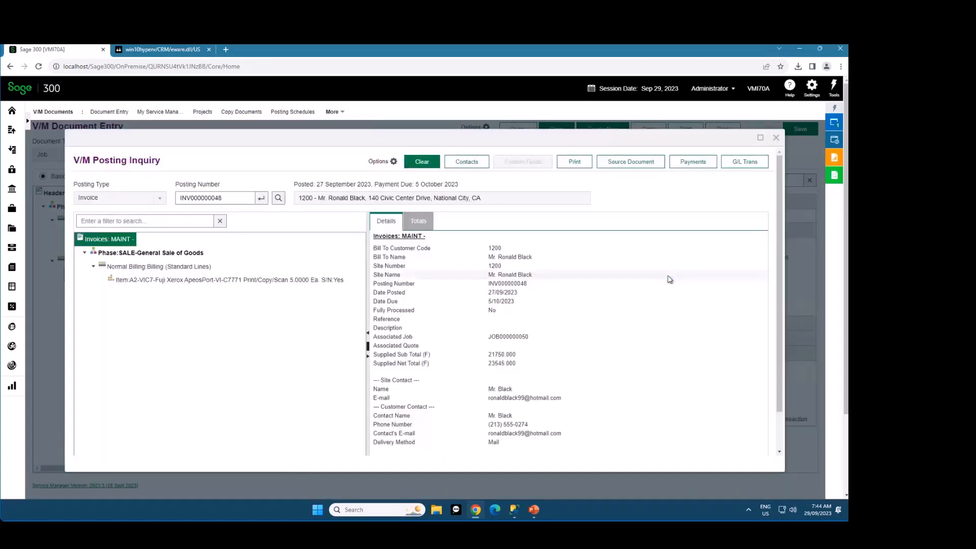
pyautogui.click(776, 138)
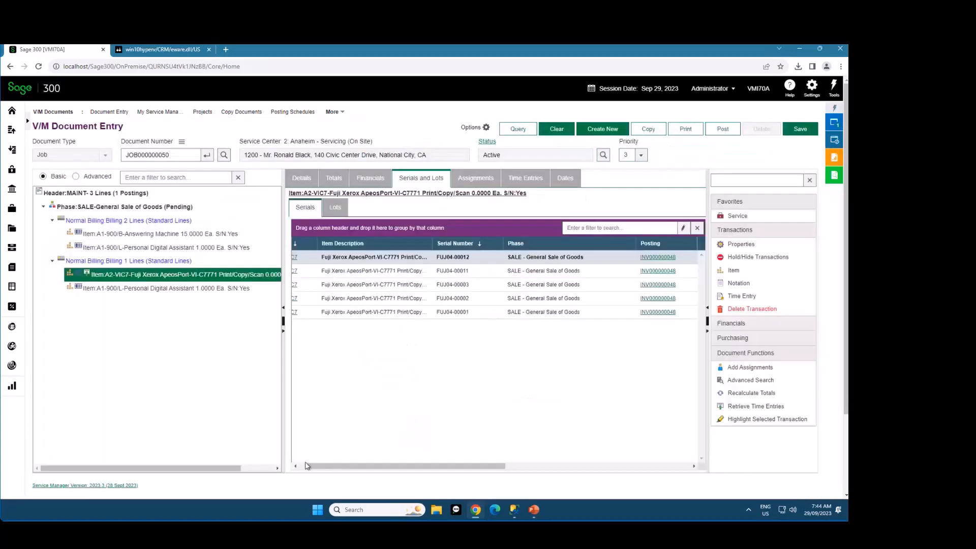
pyautogui.moveTo(307, 466); pyautogui.dragTo(297, 466)
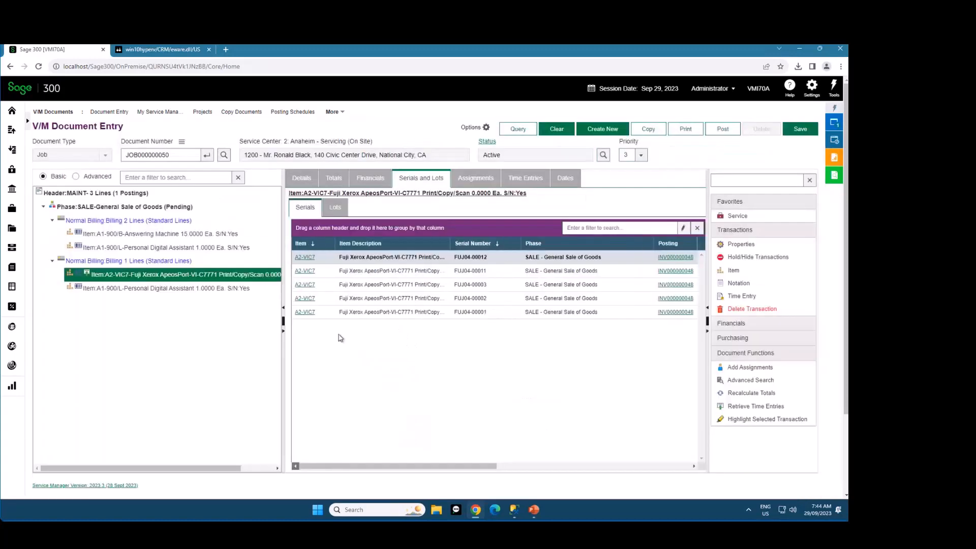
# View the item record of A2-VIC7 behind serial FUJ04-00012, close it, and clear the job while discarding its unsaved changes
pyautogui.click(308, 257)
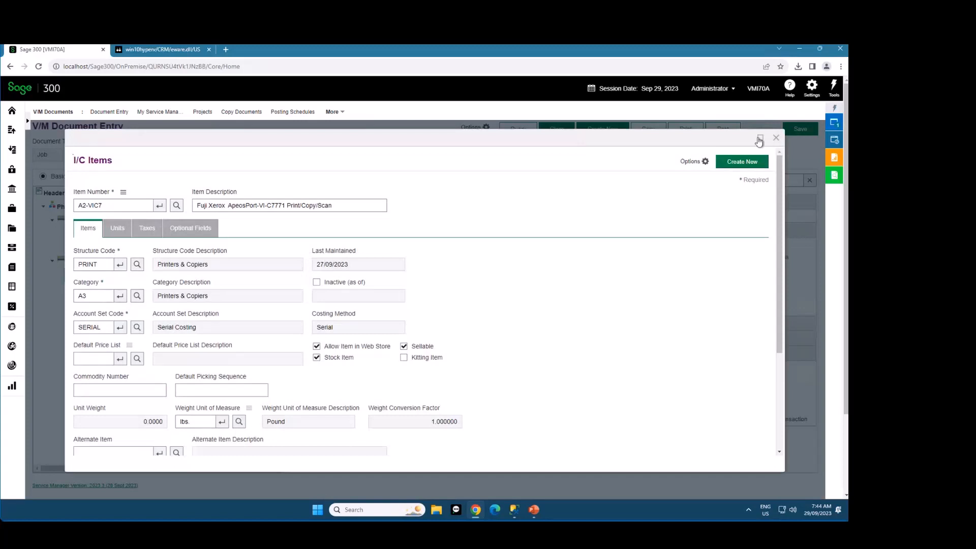
pyautogui.click(775, 139)
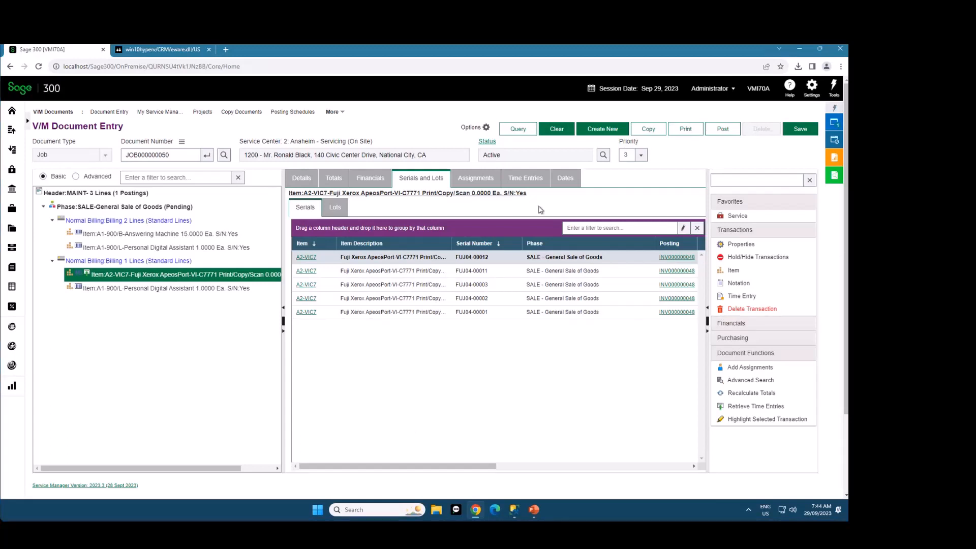
pyautogui.click(555, 129)
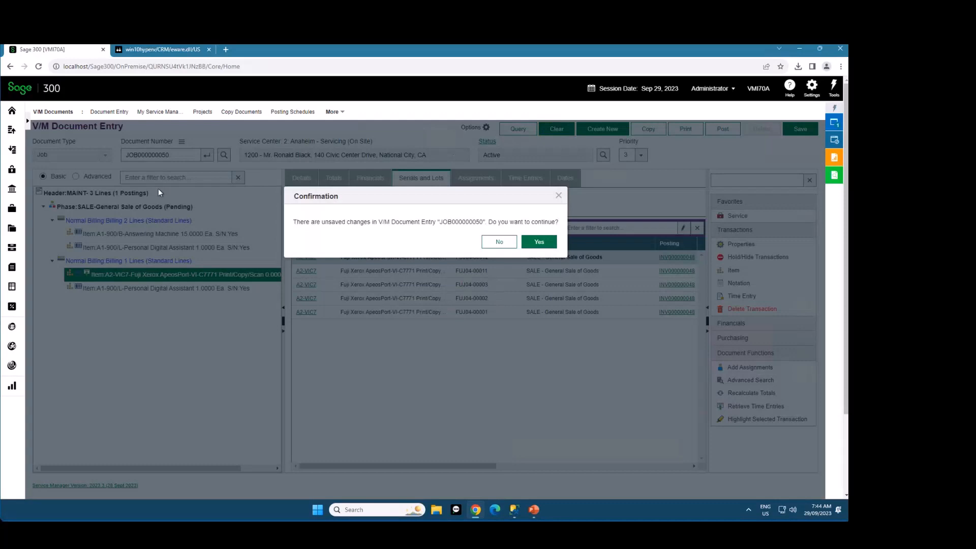
pyautogui.click(540, 243)
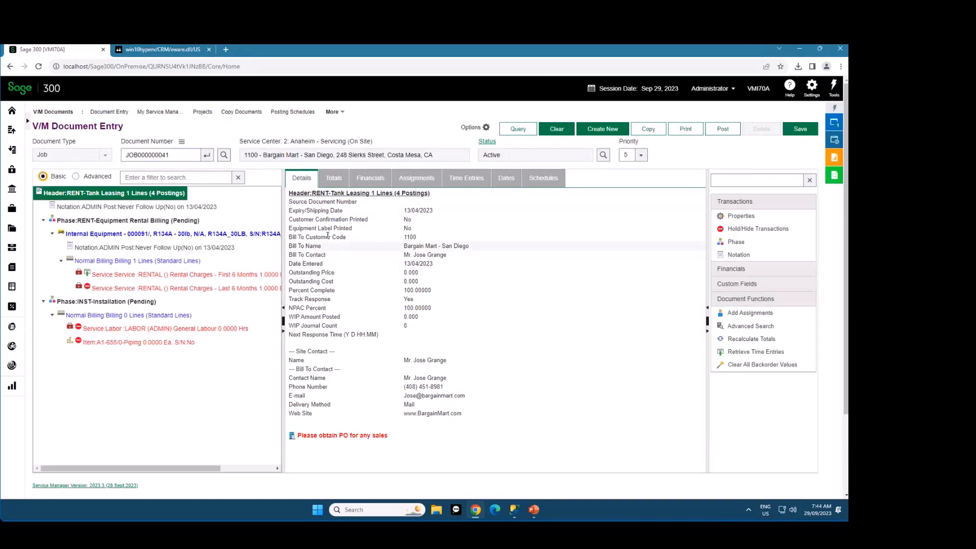
# Check the header's Postings and Payments lists in the financials of job JOB000000041
pyautogui.moveTo(283, 226); pyautogui.dragTo(288, 225)
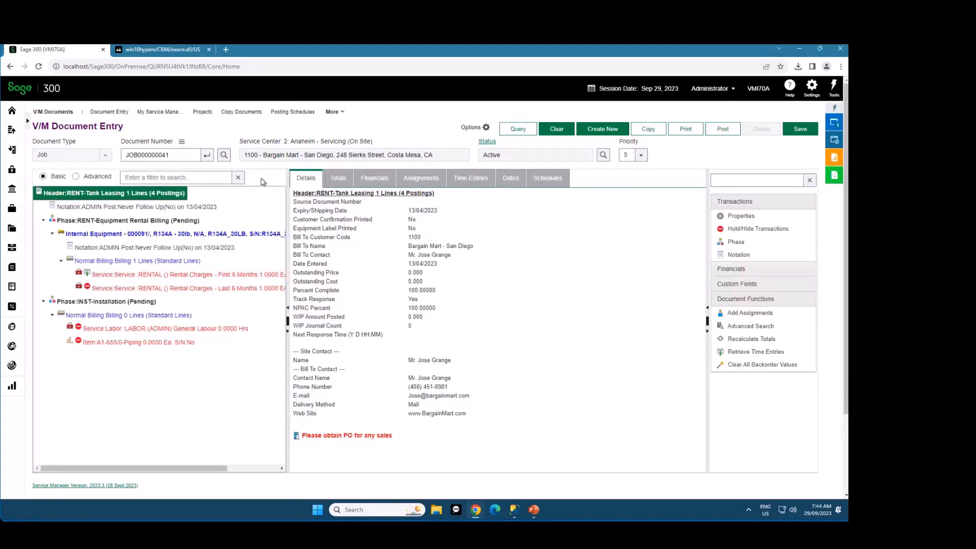
pyautogui.click(369, 186)
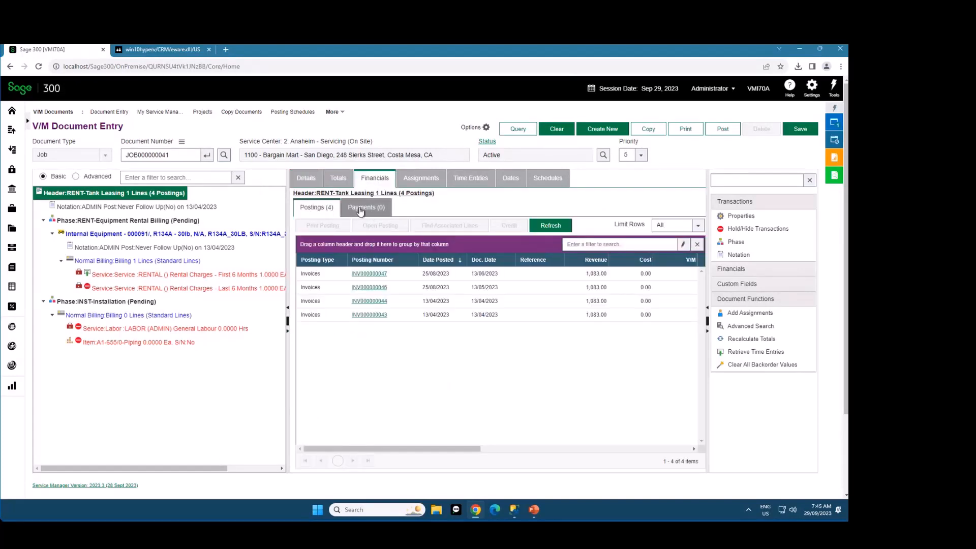
pyautogui.click(361, 212)
pyautogui.click(310, 214)
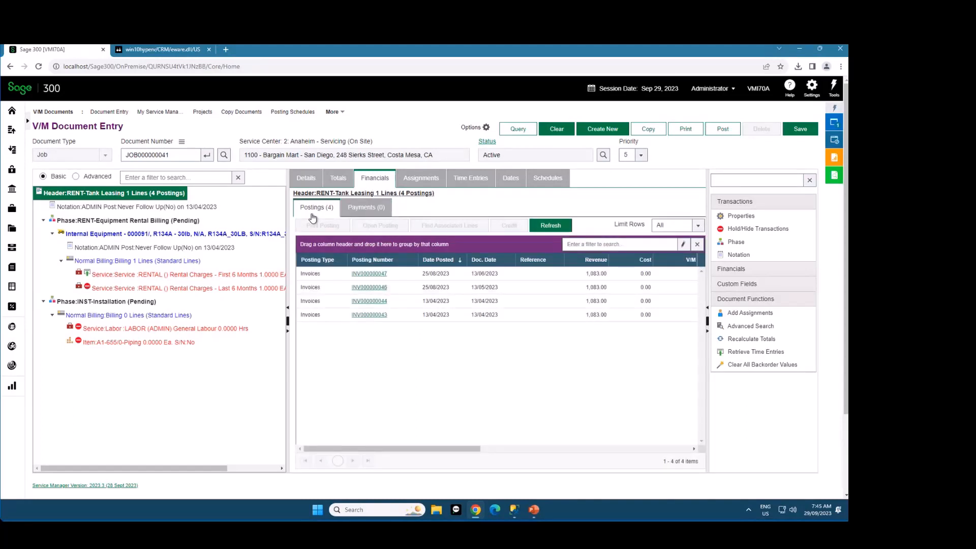
# Examine the column customization options of the header's Postings list, cancel without changes, and look across its columns
pyautogui.moveTo(445, 451); pyautogui.dragTo(368, 452)
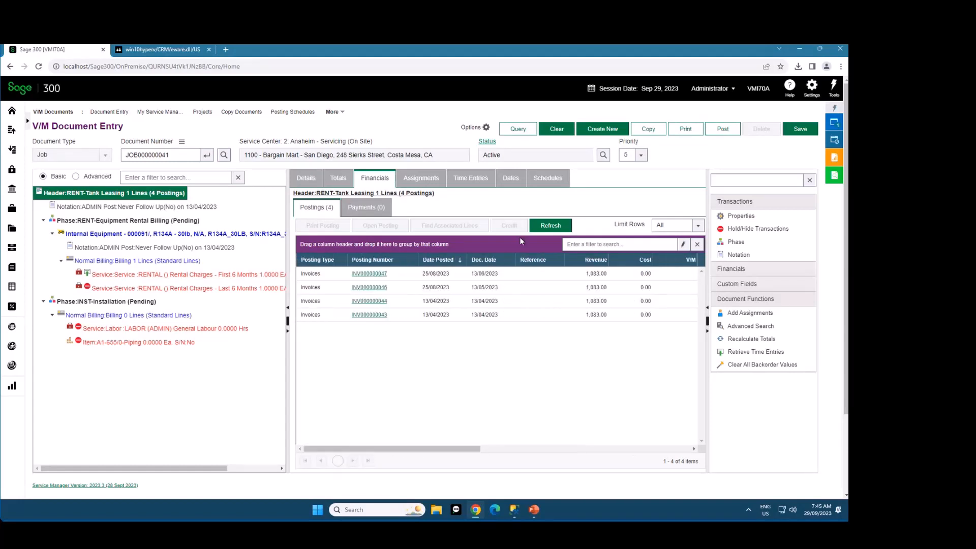
pyautogui.rightClick(534, 263)
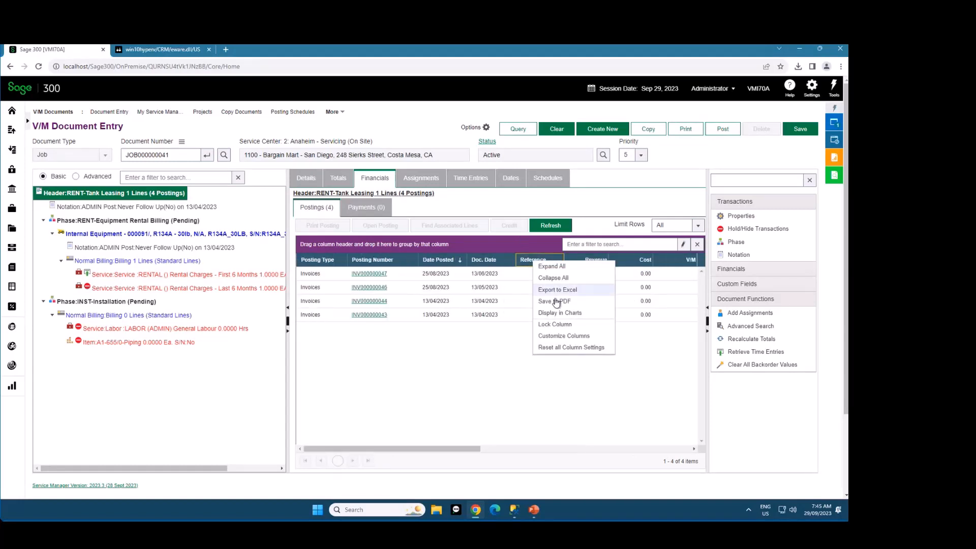
pyautogui.click(582, 337)
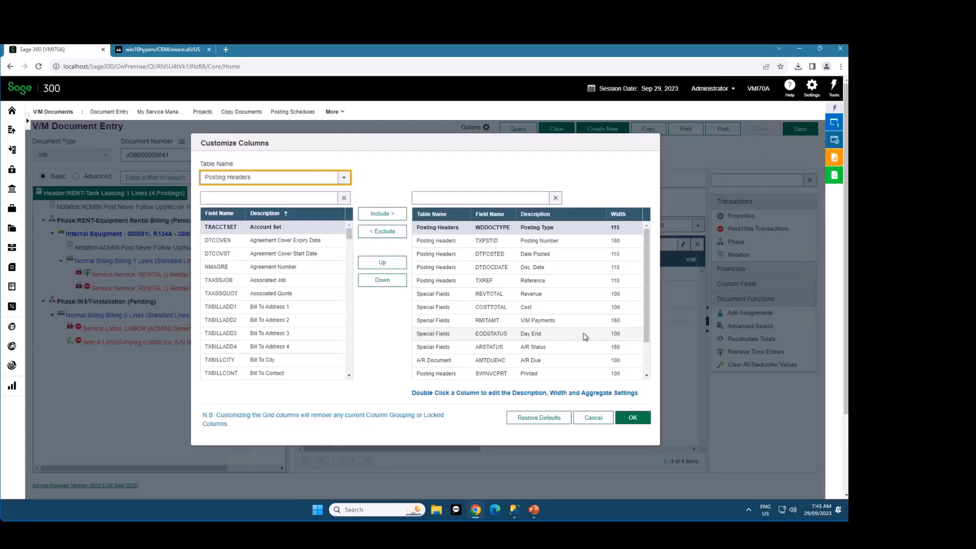
pyautogui.click(593, 418)
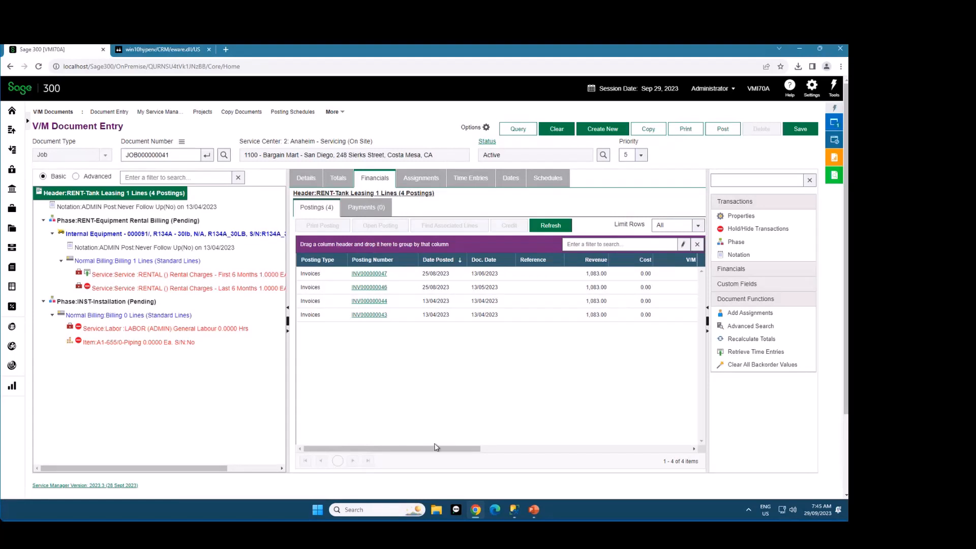
pyautogui.moveTo(442, 450)
pyautogui.mouseDown()
pyautogui.moveTo(600, 451)
pyautogui.moveTo(447, 452)
pyautogui.mouseUp()
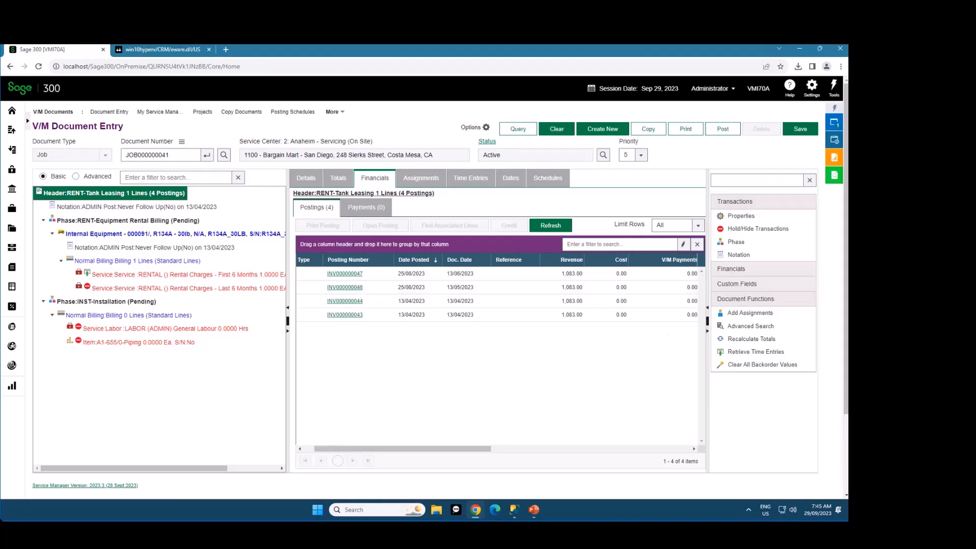
# Load job JOB000000049 into V/M Document Entry
pyautogui.doubleClick(178, 156)
pyautogui.write('JOB000000049')
pyautogui.press('Tab')
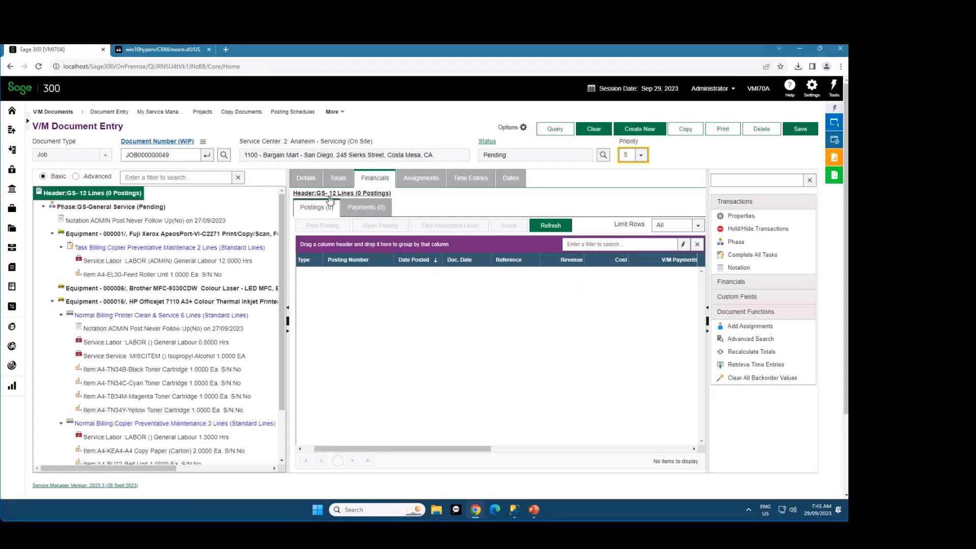
# Review the header's details and compare the totals of the header, the General Labour service line and the Printer Clean & Service billing
pyautogui.click(303, 181)
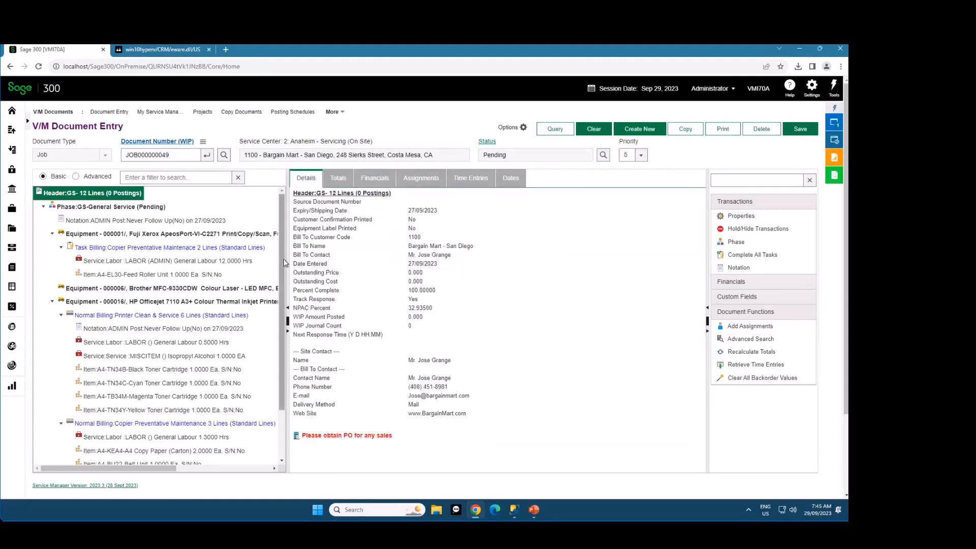
pyautogui.click(336, 179)
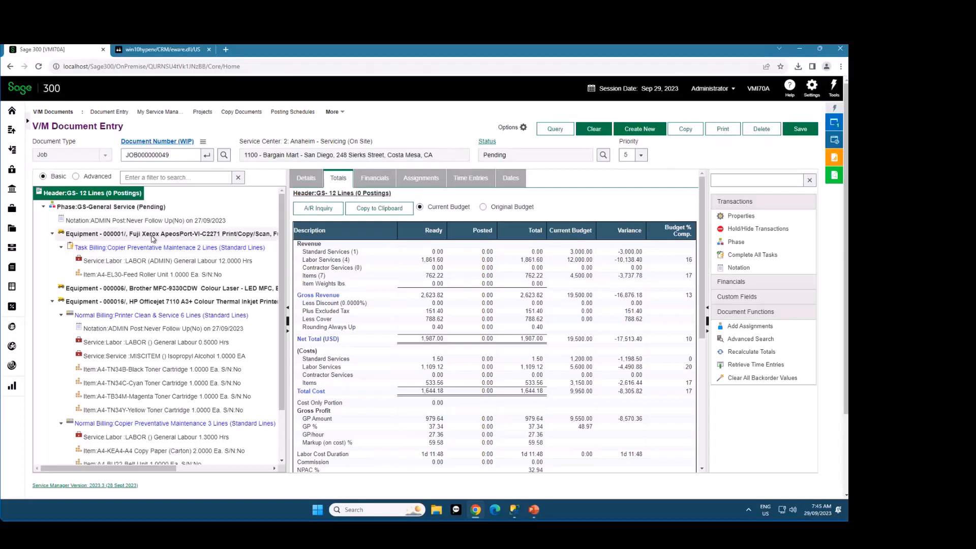
pyautogui.click(147, 260)
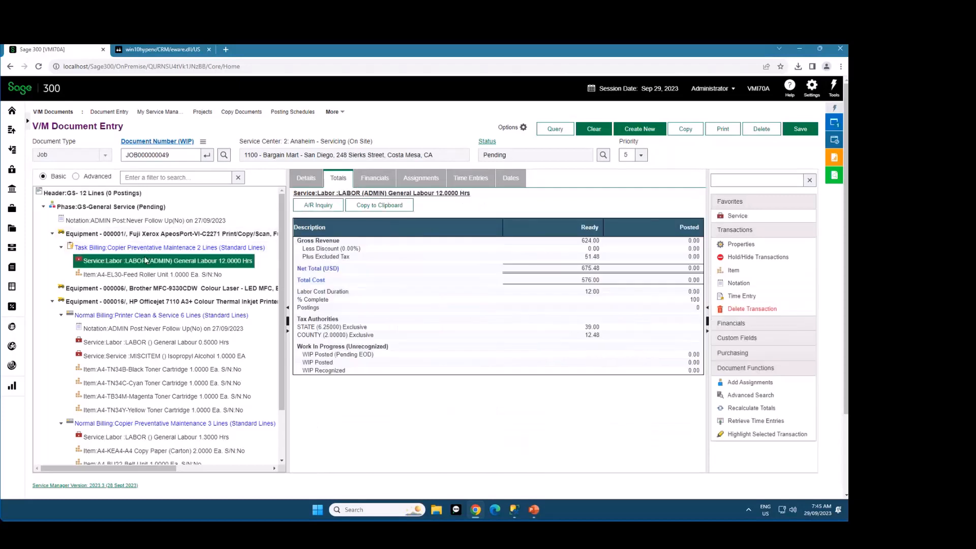
pyautogui.click(159, 316)
pyautogui.click(111, 192)
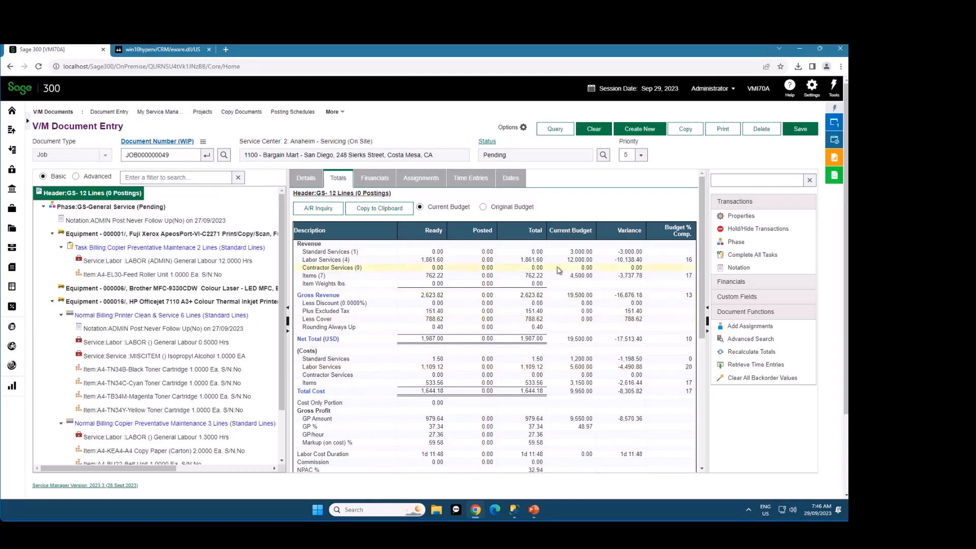
pyautogui.scroll(-3, 554, 295)
pyautogui.scroll(3, 554, 295)
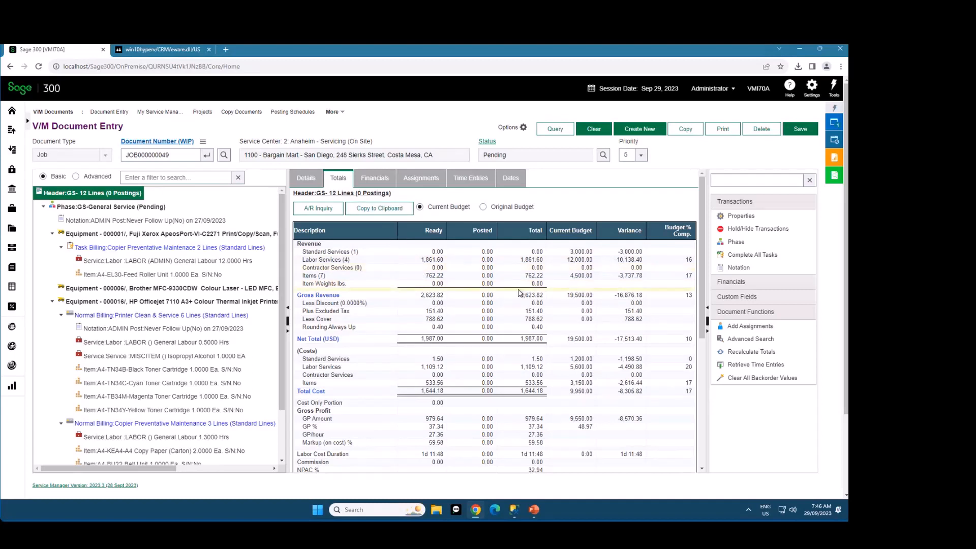
# Hide the budget fields, cost values and WIP values in the header's totals and look over the reduced summary
pyautogui.rightClick(506, 277)
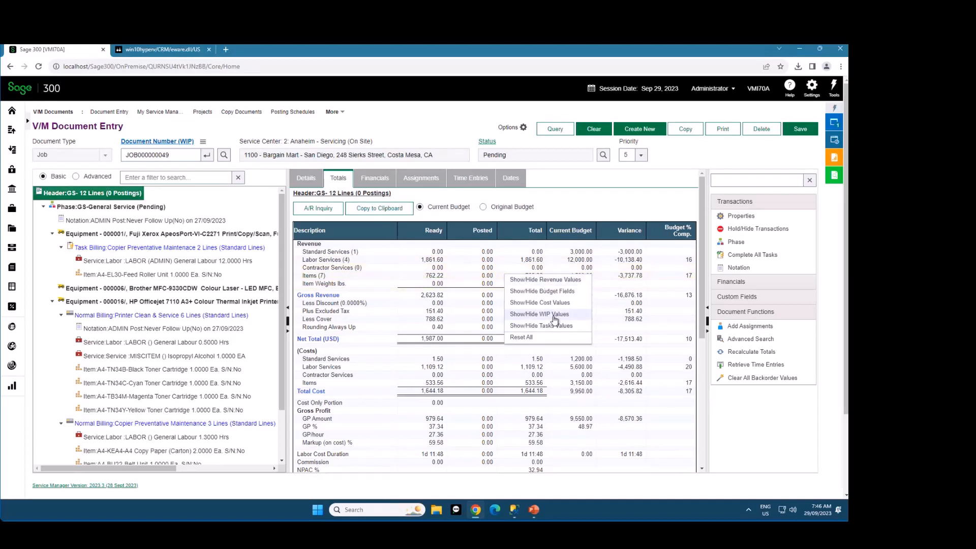
pyautogui.click(542, 291)
pyautogui.rightClick(500, 285)
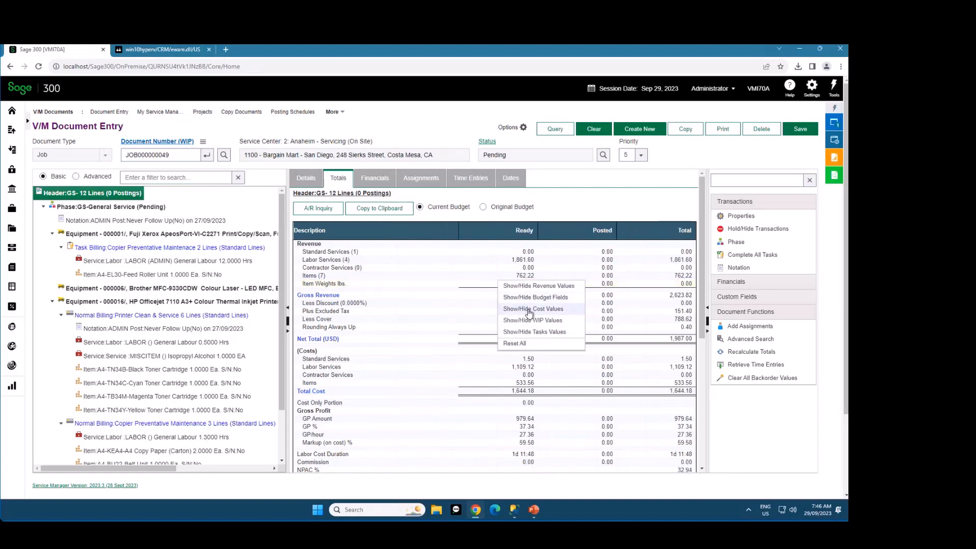
pyautogui.click(529, 315)
pyautogui.rightClick(483, 291)
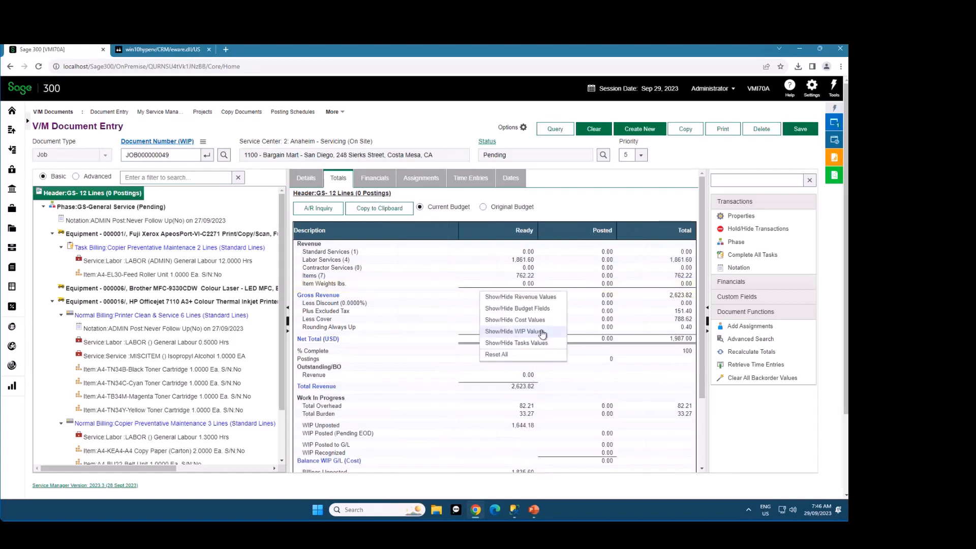
pyautogui.click(541, 333)
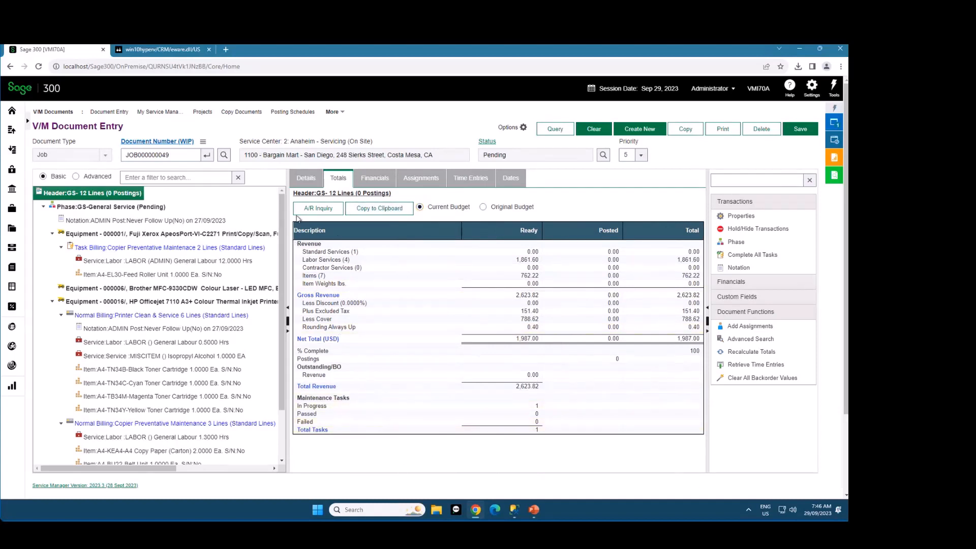
pyautogui.moveTo(298, 222); pyautogui.dragTo(601, 427)
pyautogui.click(570, 211)
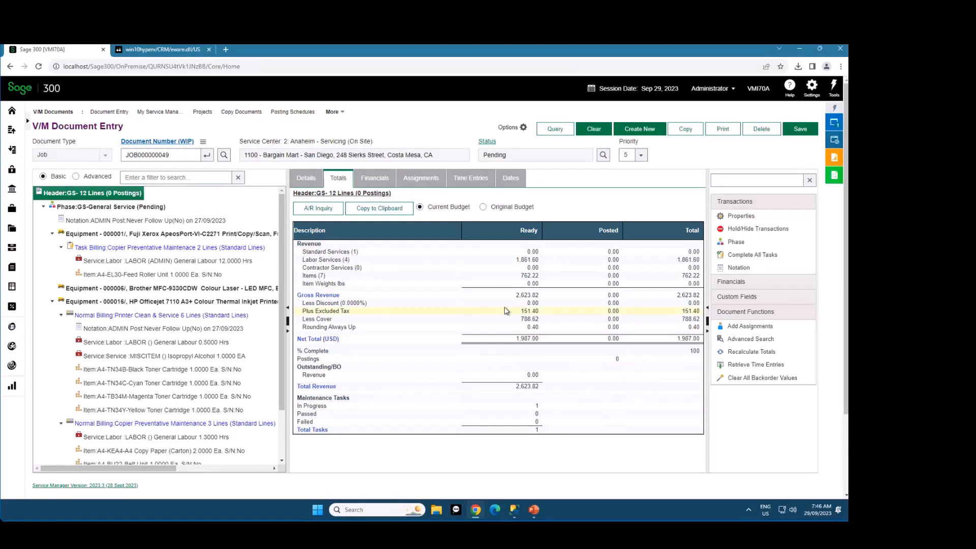
# Reselect the header to restore its full totals, and examine the revenue, budget, cost and WIP figures and the show/hide options
pyautogui.rightClick(425, 302)
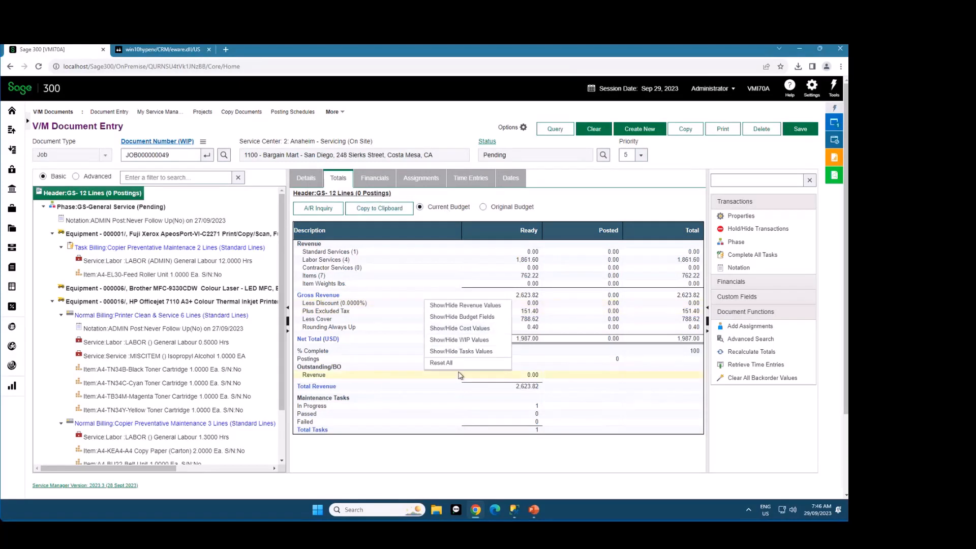
pyautogui.click(405, 456)
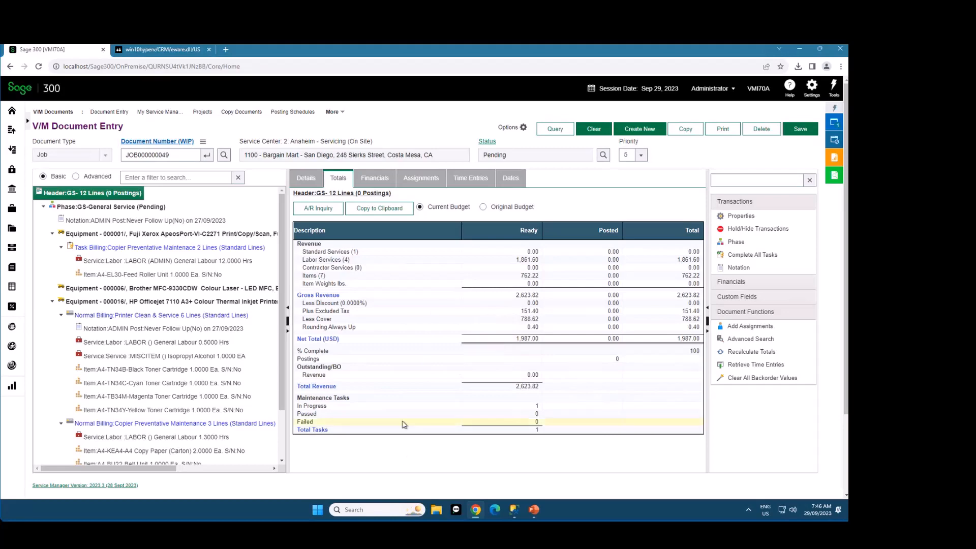
pyautogui.click(123, 210)
pyautogui.click(117, 195)
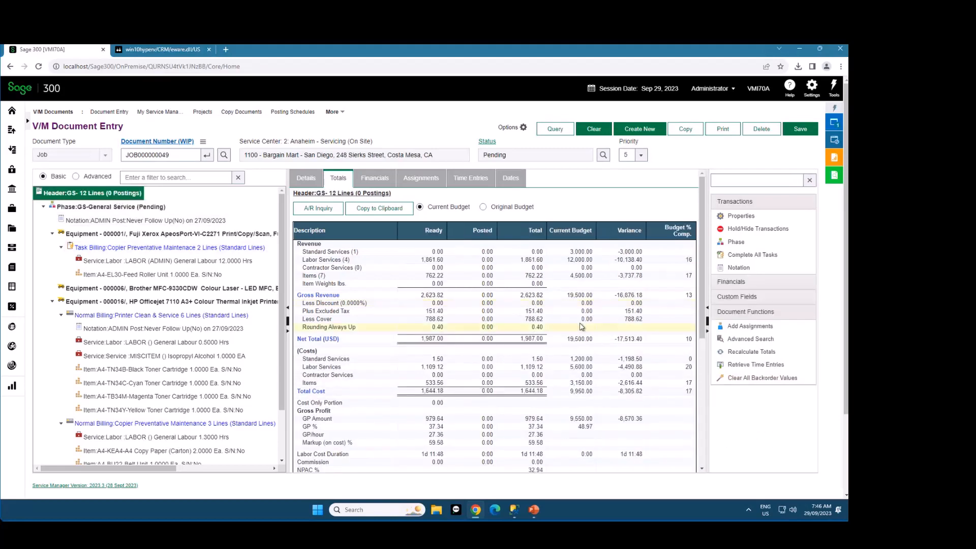
pyautogui.scroll(-6, 581, 324)
pyautogui.scroll(6, 580, 323)
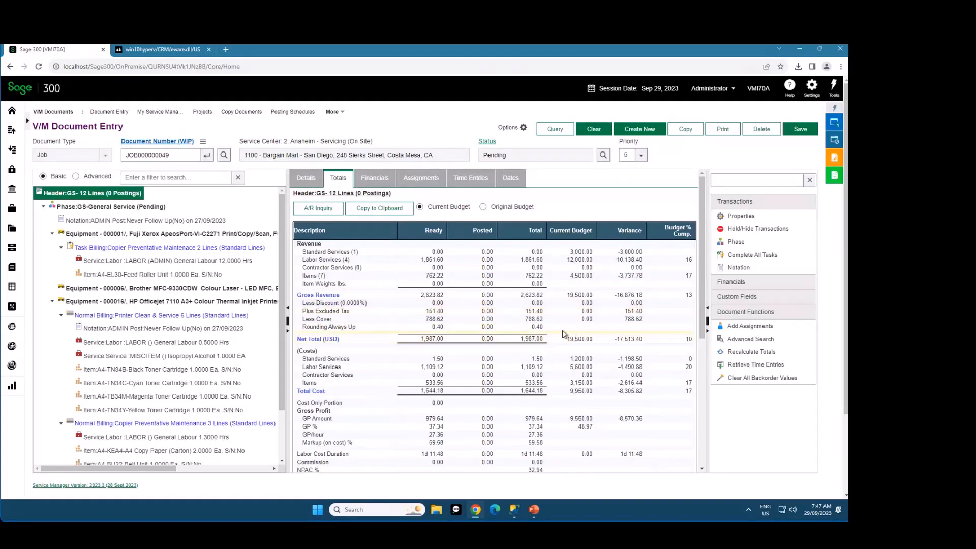
pyautogui.scroll(-2, 460, 299)
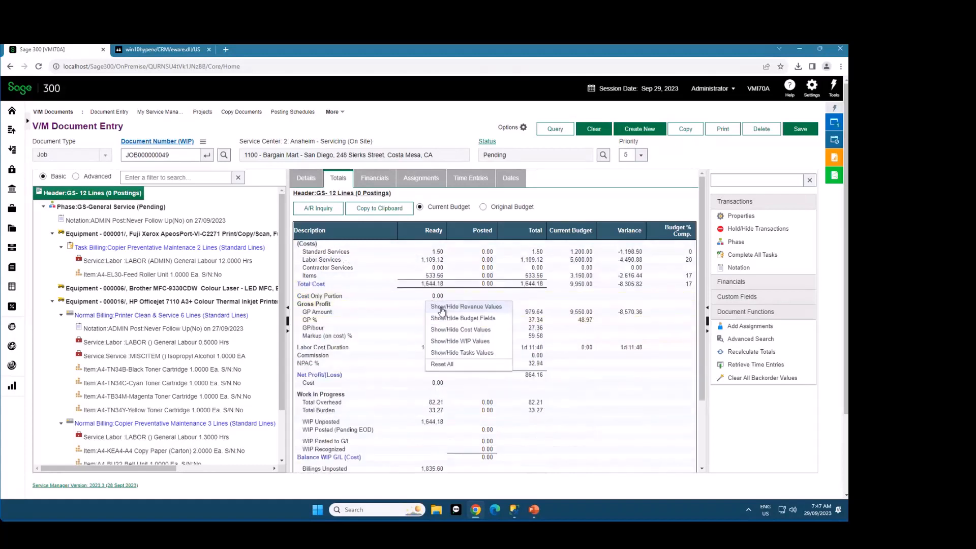
pyautogui.scroll(2, 441, 310)
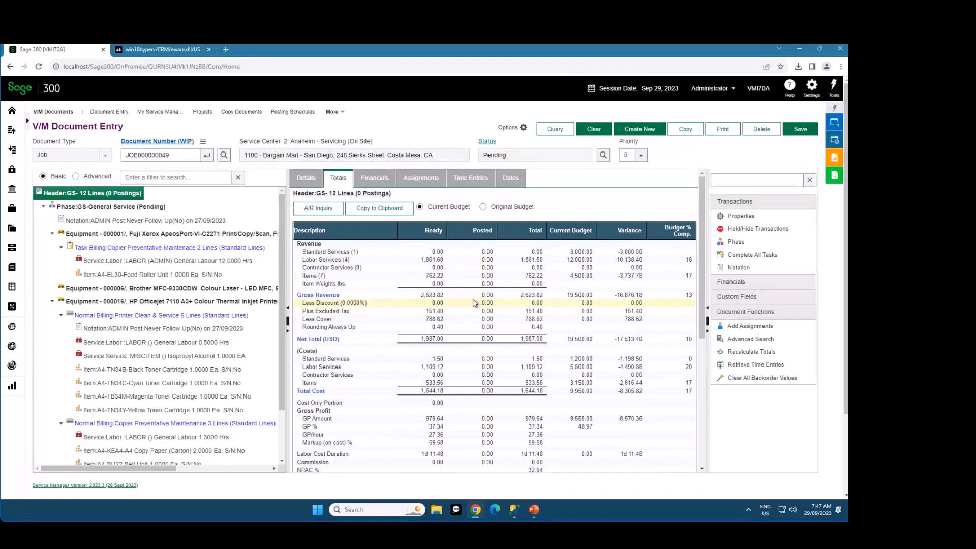
# Clear the loaded job and create a new document query named Postable Jobs
pyautogui.click(594, 131)
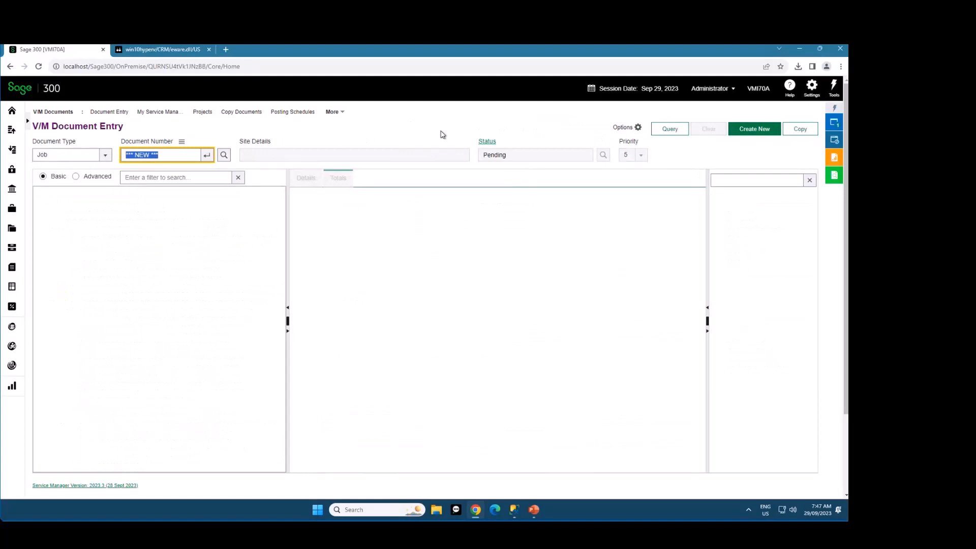
pyautogui.click(670, 130)
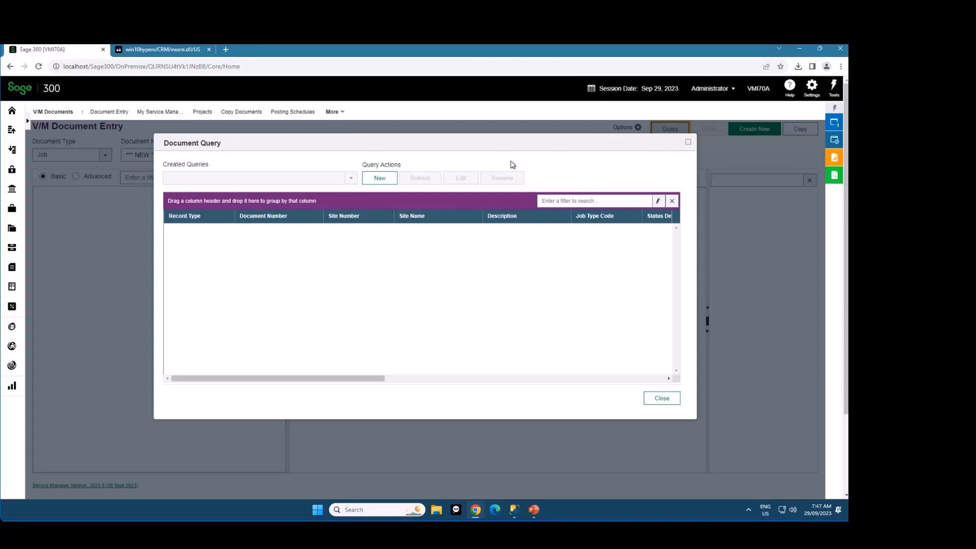
pyautogui.click(380, 178)
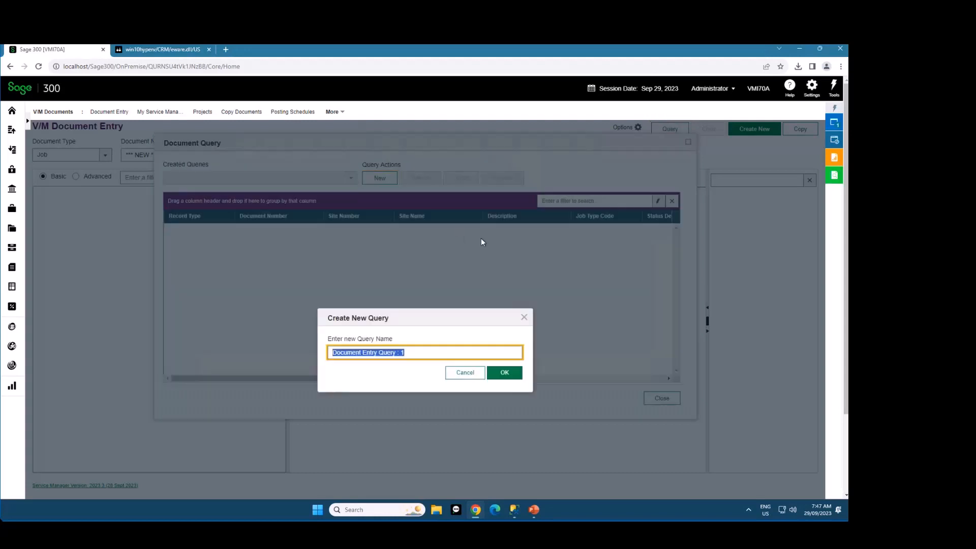
pyautogui.write('Postable J')
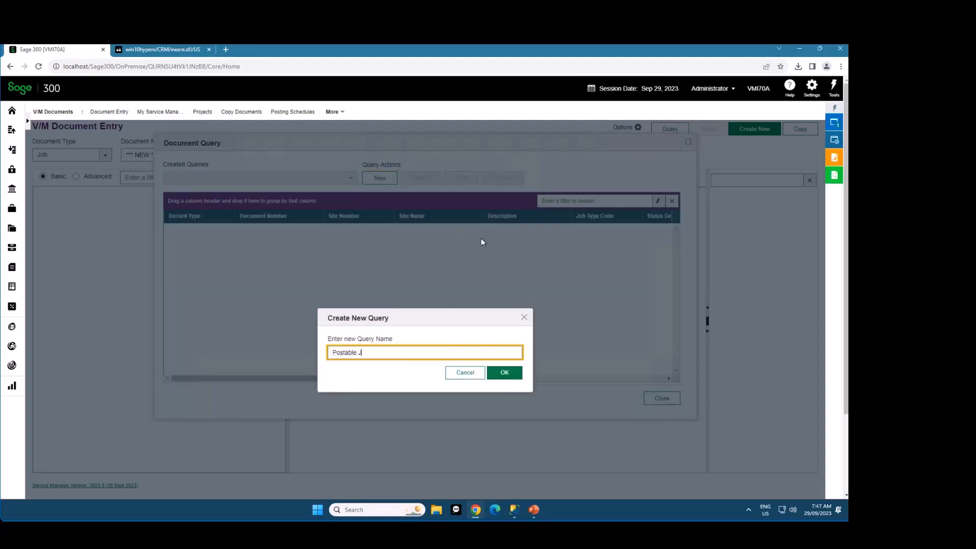
pyautogui.write('obs')
pyautogui.click(503, 372)
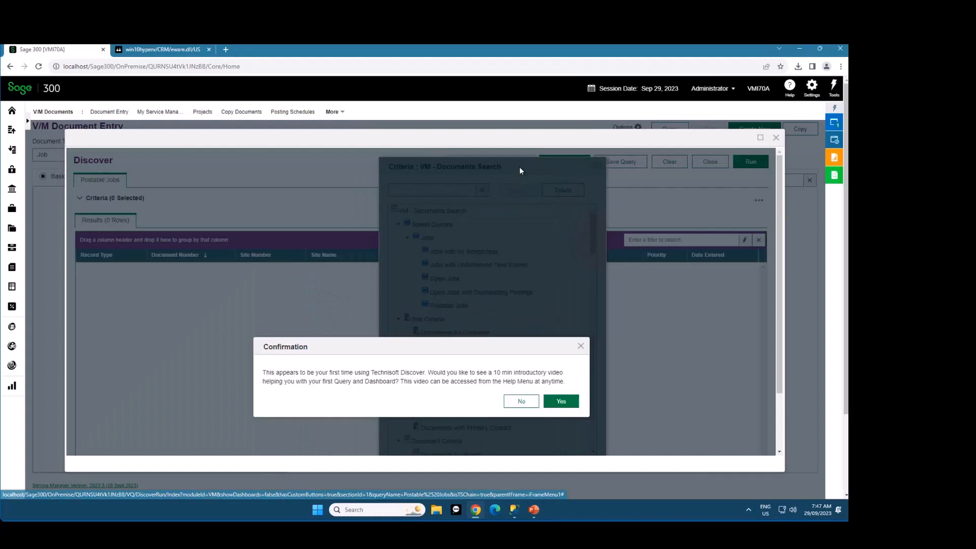
# Decline the introductory video and include the saved Postable Jobs query as a criterion
pyautogui.click(521, 400)
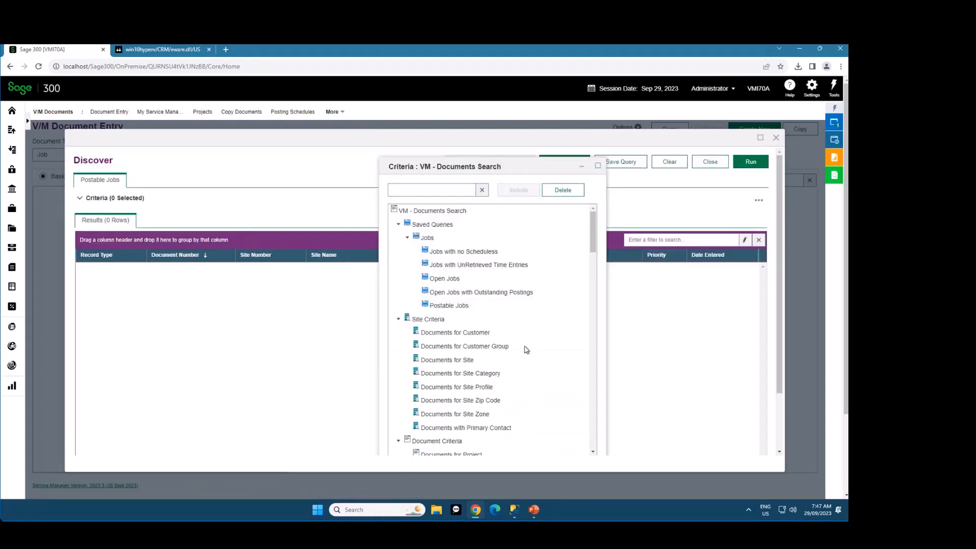
pyautogui.click(449, 306)
pyautogui.click(512, 190)
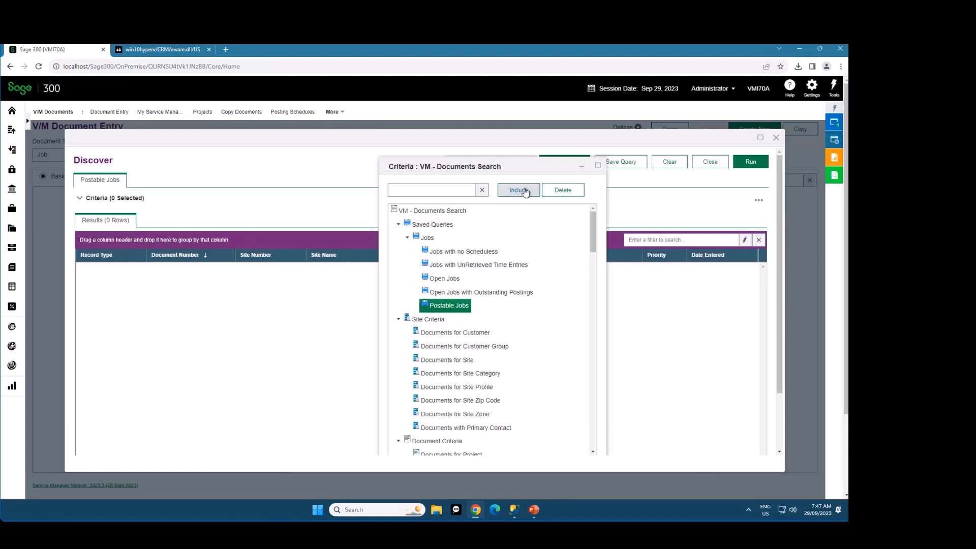
# Run the Postable Jobs query and load its results into the document query list
pyautogui.click(751, 162)
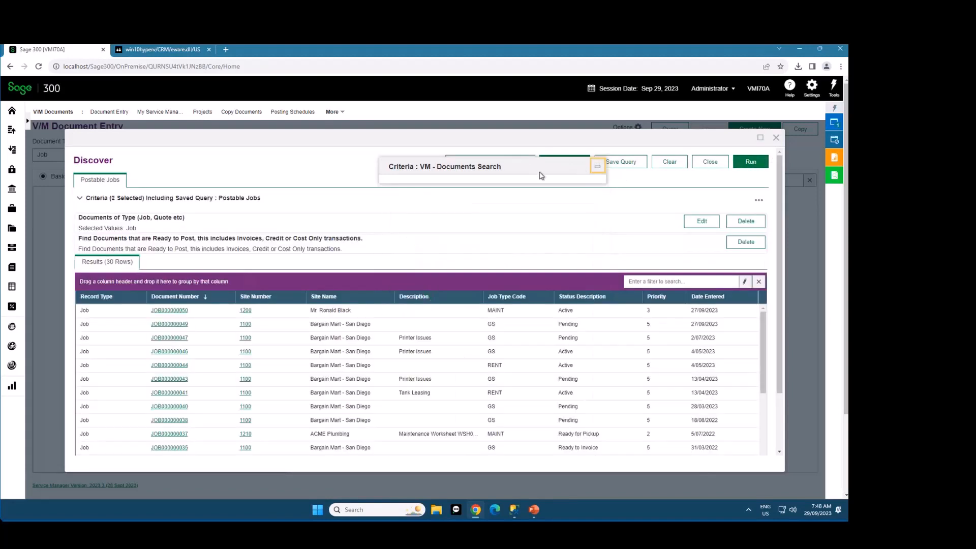
pyautogui.click(512, 161)
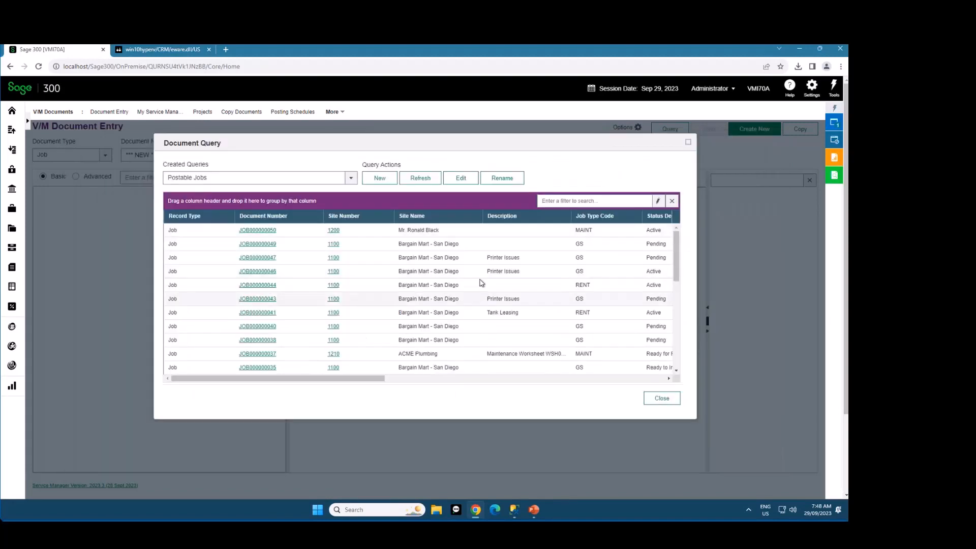
pyautogui.moveTo(675, 242)
pyautogui.mouseDown()
pyautogui.moveTo(676, 333)
pyautogui.moveTo(670, 229)
pyautogui.mouseUp()
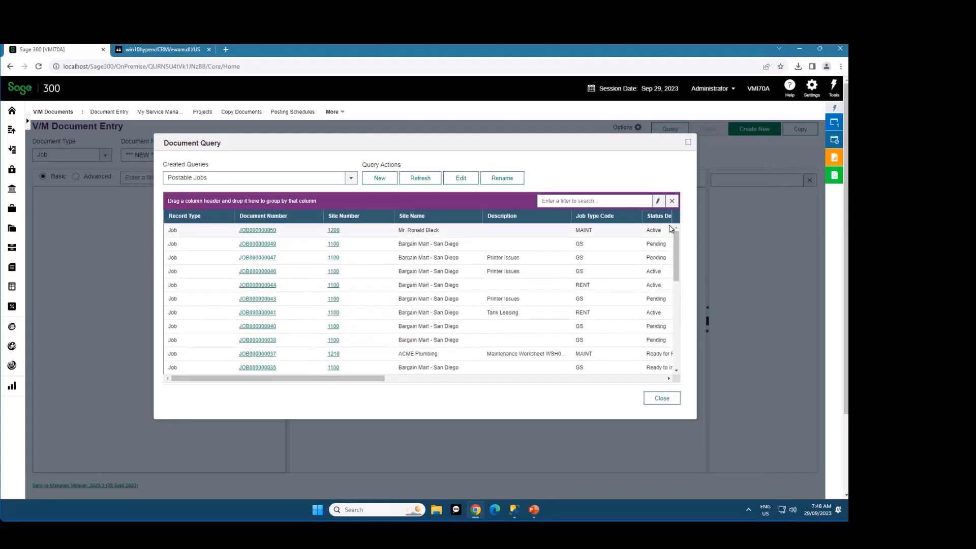
# Open job JOB000000047 from the query results, reopen the document query and load job JOB000000044 instead
pyautogui.click(266, 258)
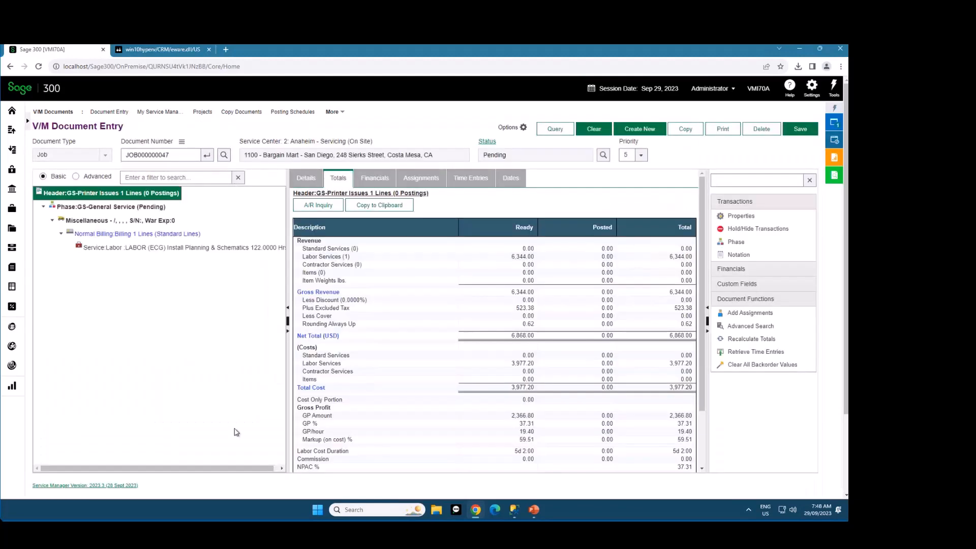
pyautogui.click(554, 131)
pyautogui.click(257, 285)
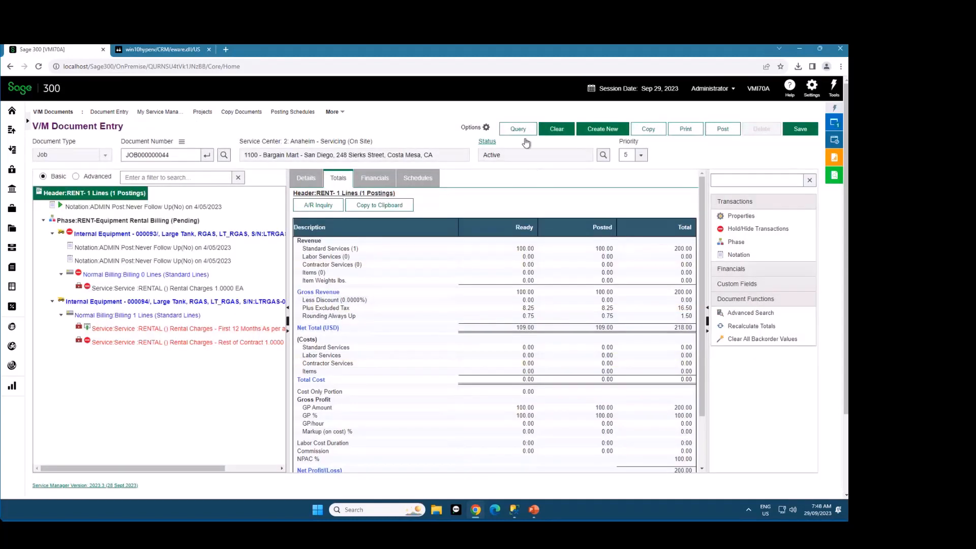
# Create another document query named Jobs that need schedule
pyautogui.click(525, 134)
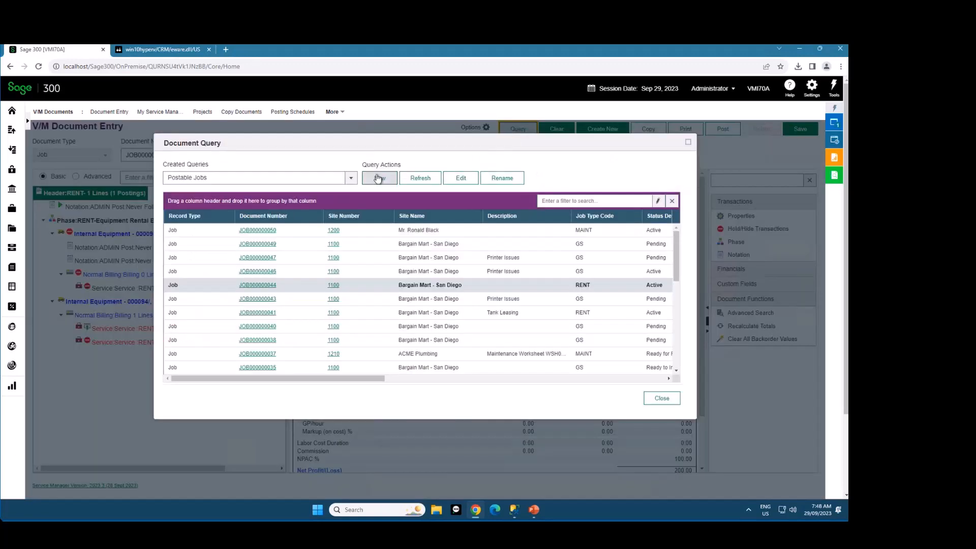
pyautogui.click(379, 178)
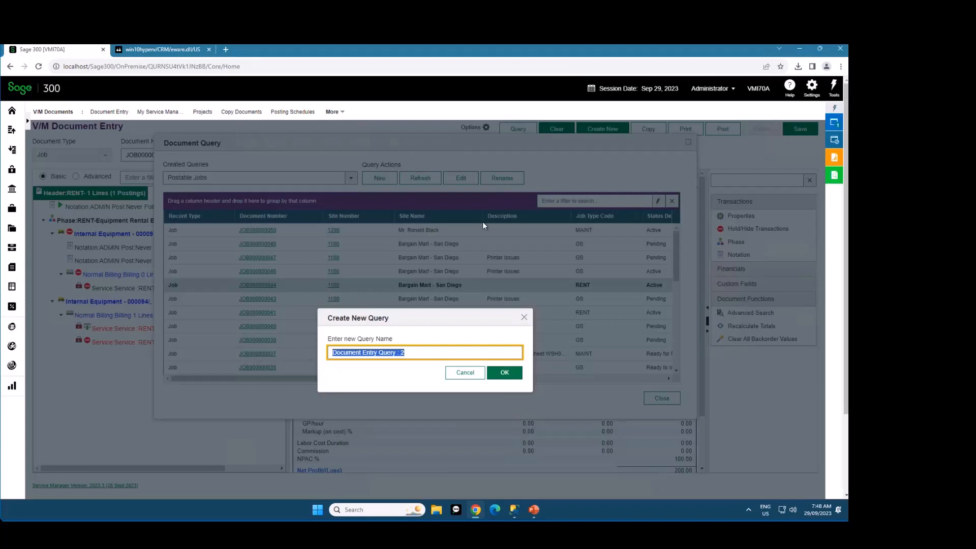
pyautogui.write('J')
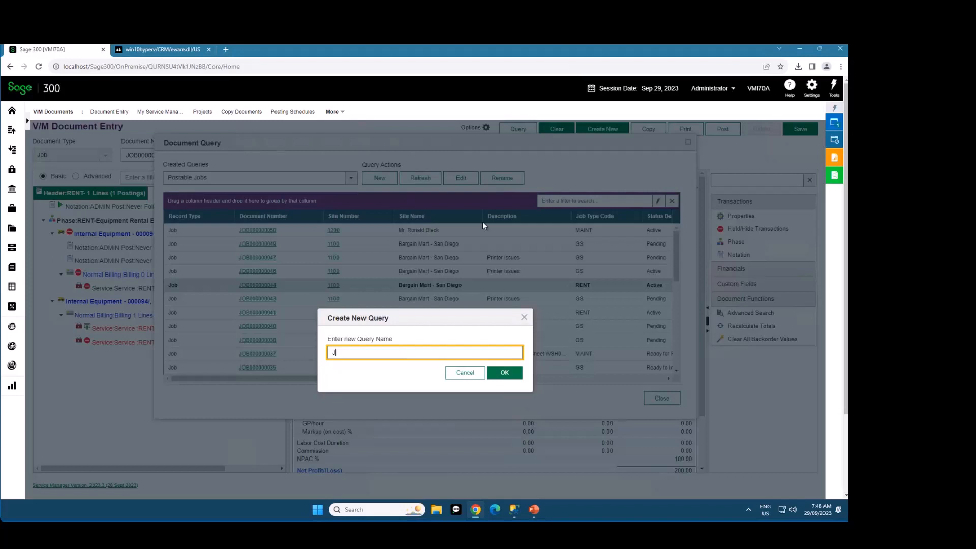
pyautogui.write('pbs that need schedule')
pyautogui.press('Return')
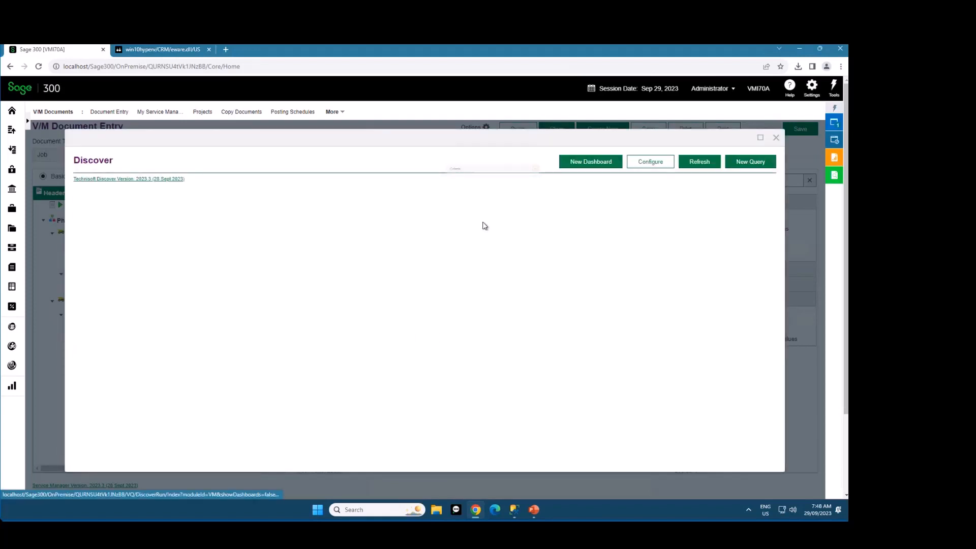
# Include the saved query Jobs with no Scheduless as criteria and apply it to the document query list
pyautogui.click(437, 253)
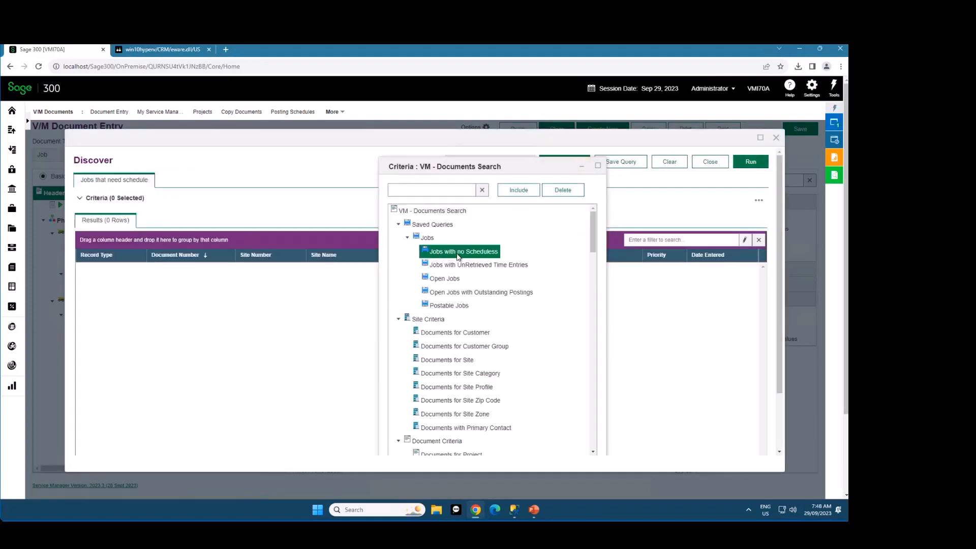
pyautogui.click(523, 191)
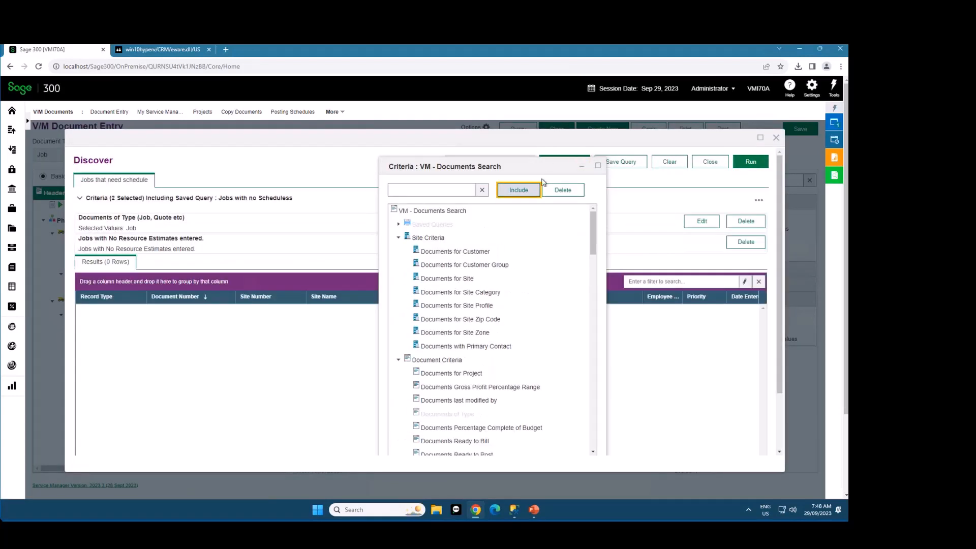
pyautogui.click(503, 164)
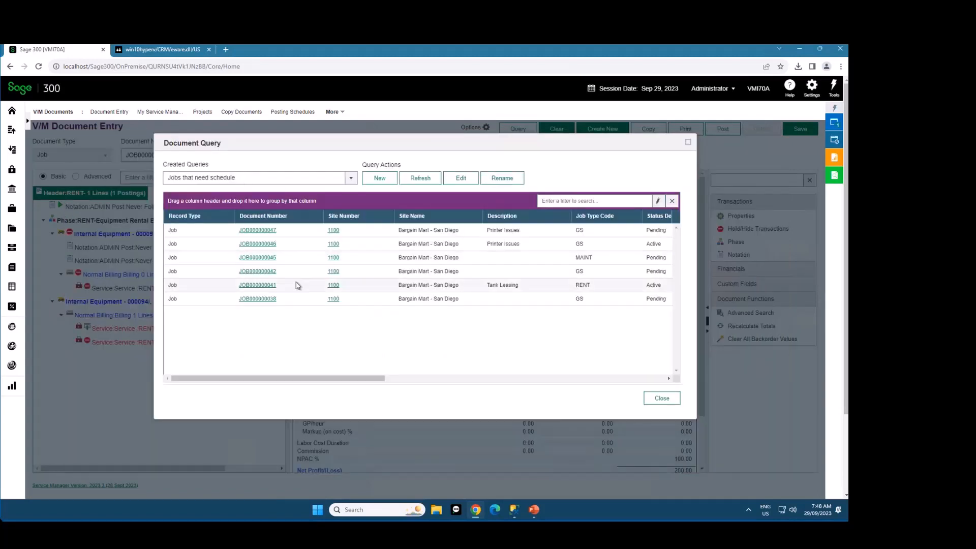
# Switch the created query to Postable Jobs and back to Jobs that need schedule, and open job JOB000000042 from its results
pyautogui.click(299, 178)
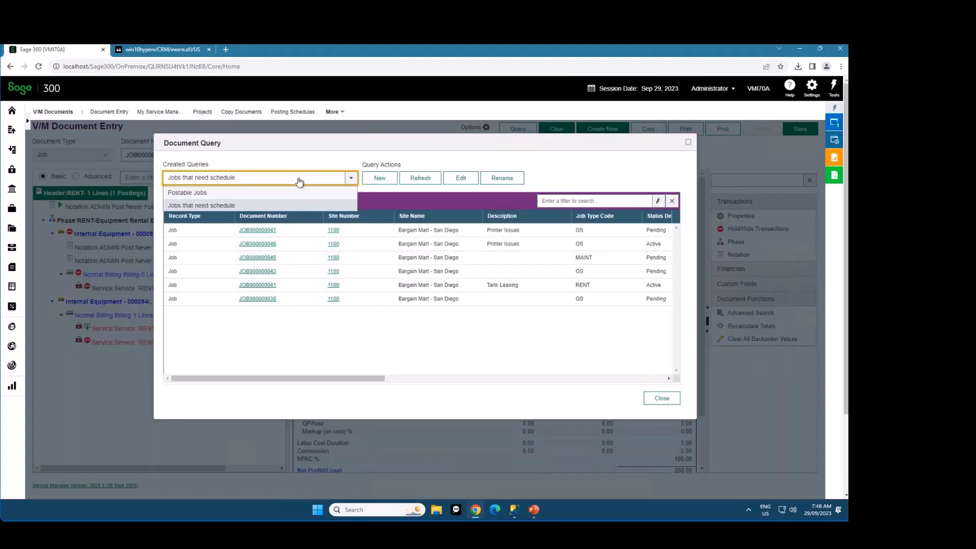
pyautogui.click(208, 195)
pyautogui.click(242, 179)
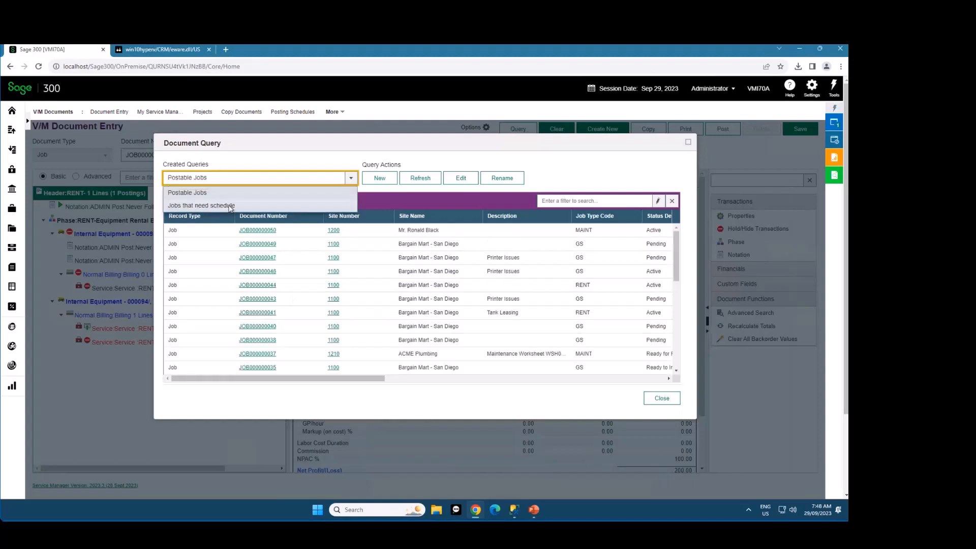
pyautogui.click(230, 206)
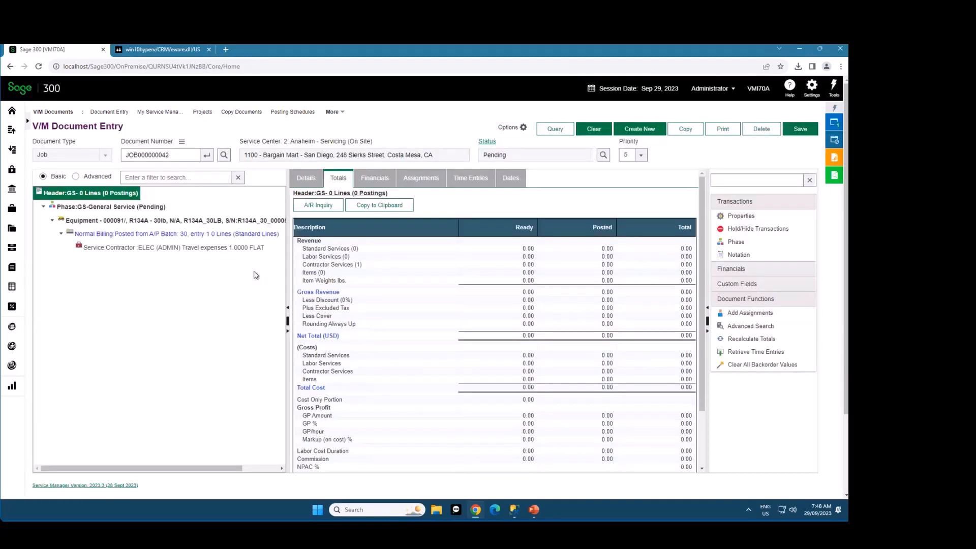
pyautogui.click(553, 129)
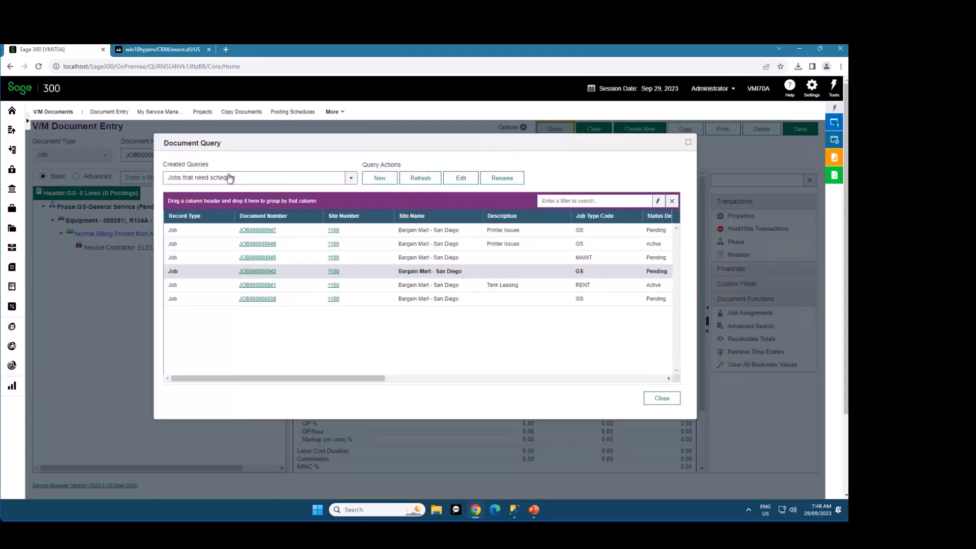
pyautogui.click(652, 399)
# Add a time entry with a 1:00 estimated duration to the GS-General Service phase, and save the entry and the job
pyautogui.click(118, 208)
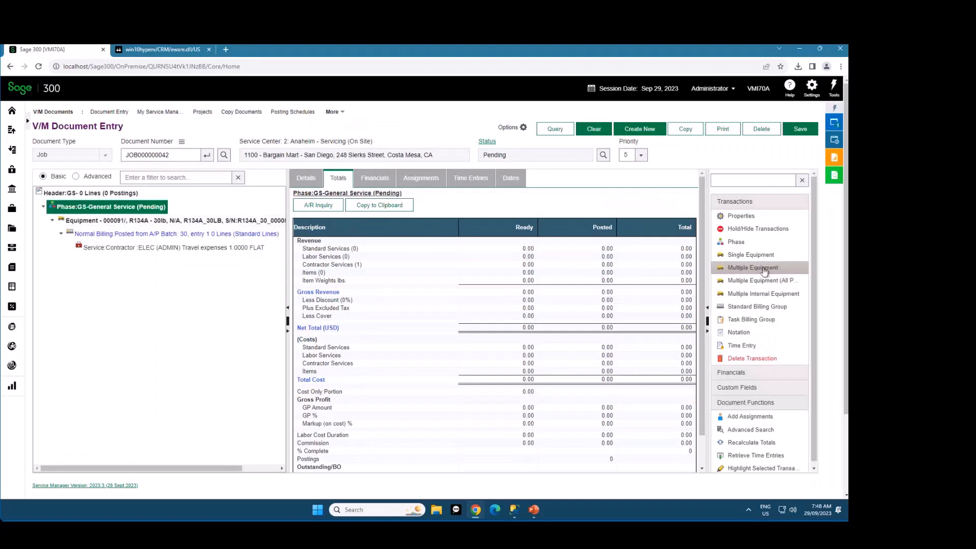
pyautogui.click(750, 345)
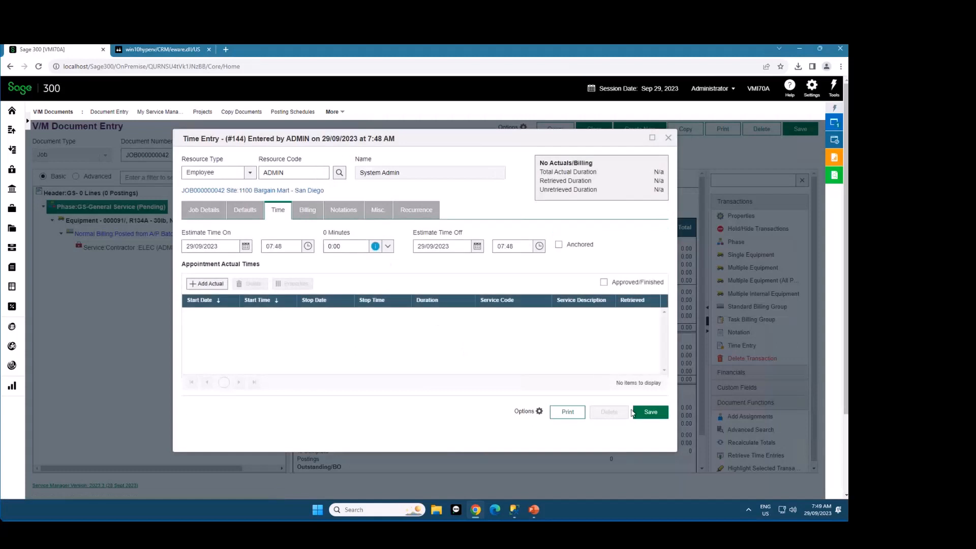
pyautogui.click(387, 246)
pyautogui.click(394, 318)
pyautogui.click(648, 413)
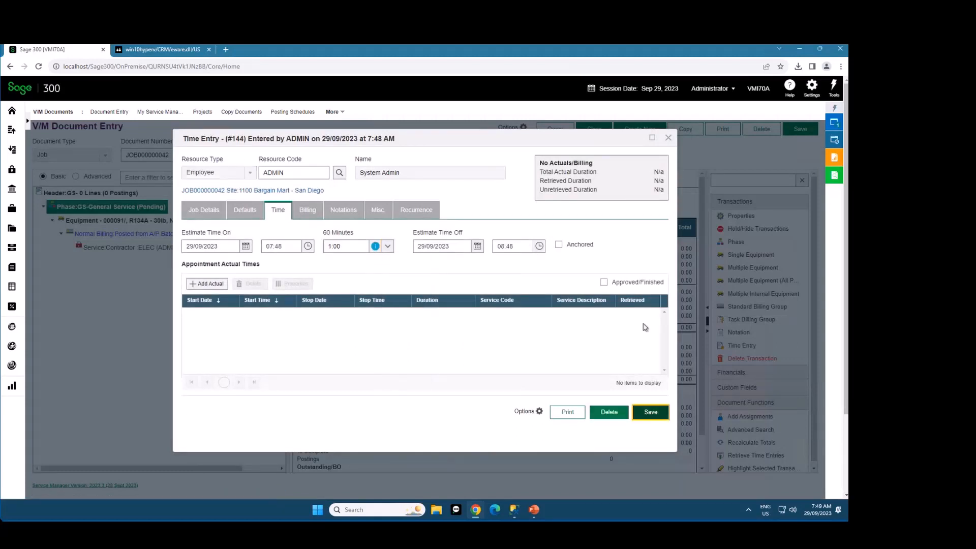
pyautogui.click(796, 133)
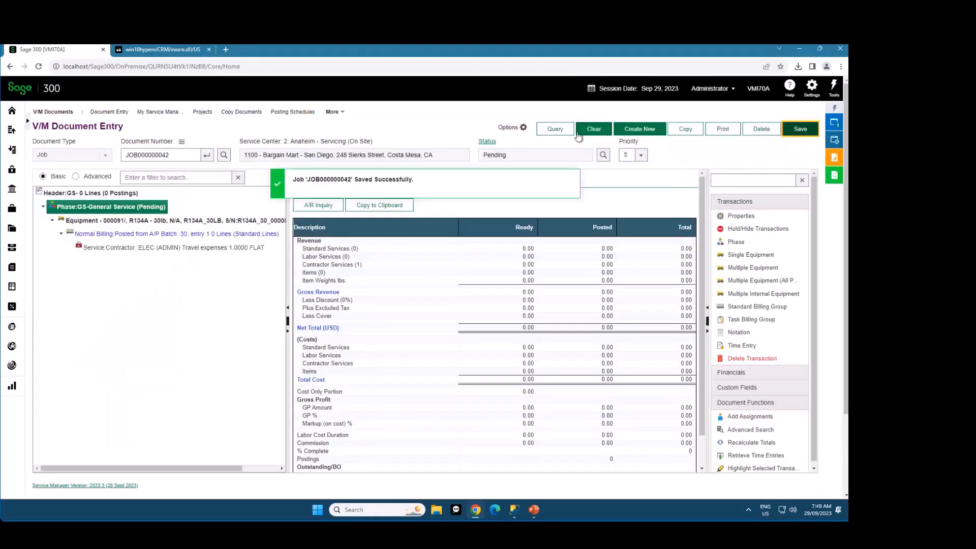
# Refresh the Jobs that need schedule query, check its job list and close the document query window
pyautogui.click(556, 130)
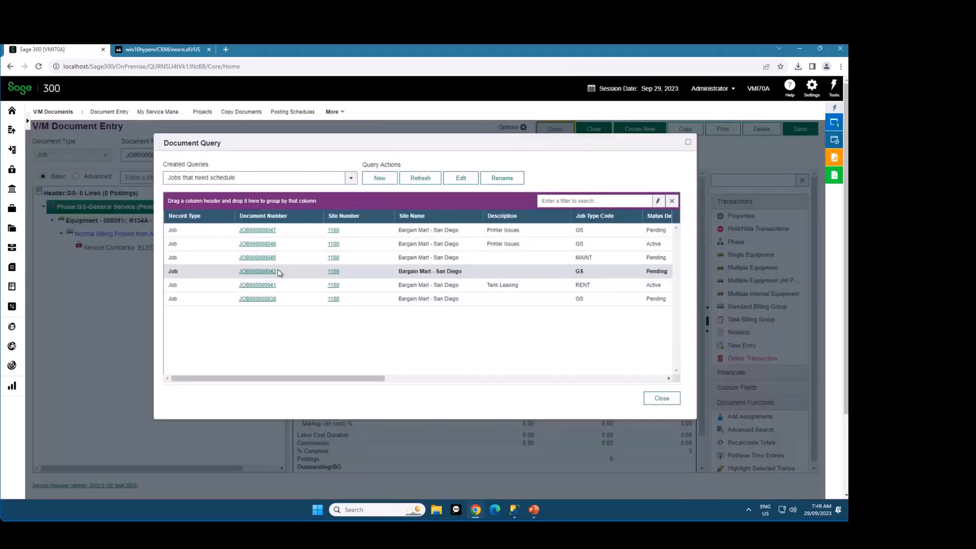
pyautogui.click(429, 180)
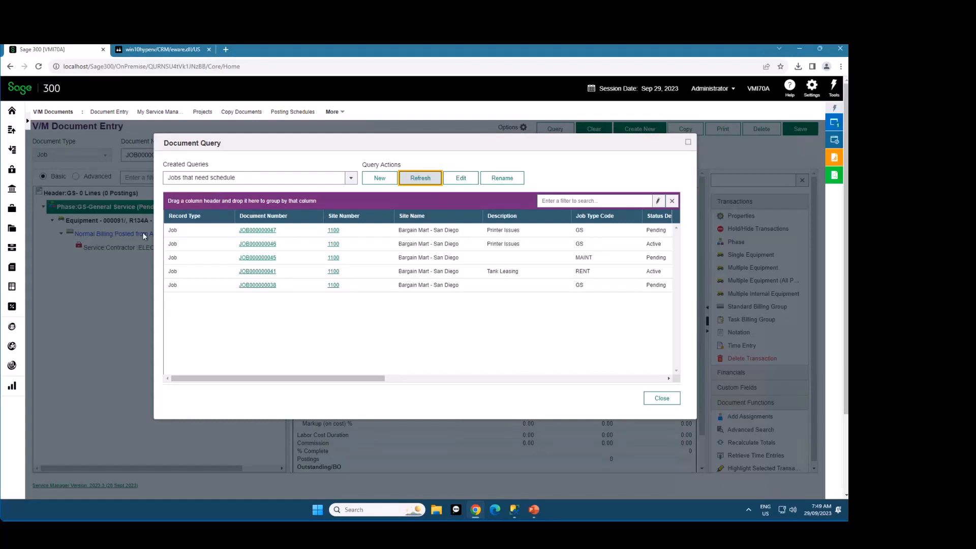
pyautogui.click(658, 400)
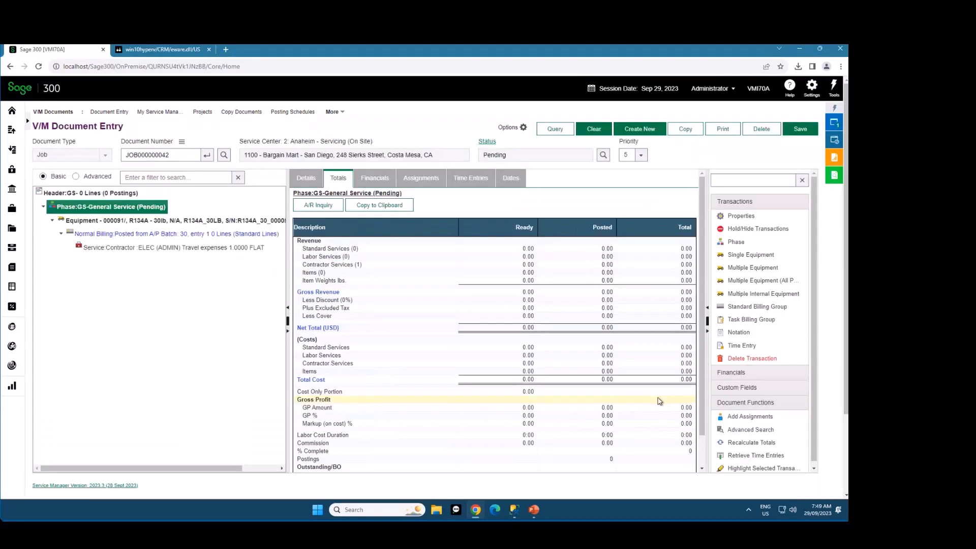
# Close V/M Document Entry and open V/M Advanced Scheduling from the recently used windows
pyautogui.click(834, 123)
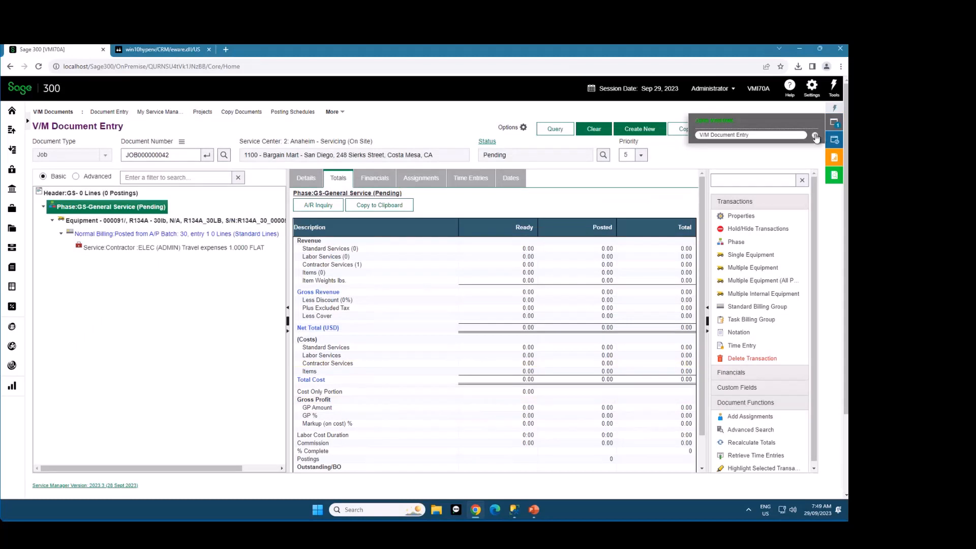
pyautogui.click(815, 136)
pyautogui.click(834, 140)
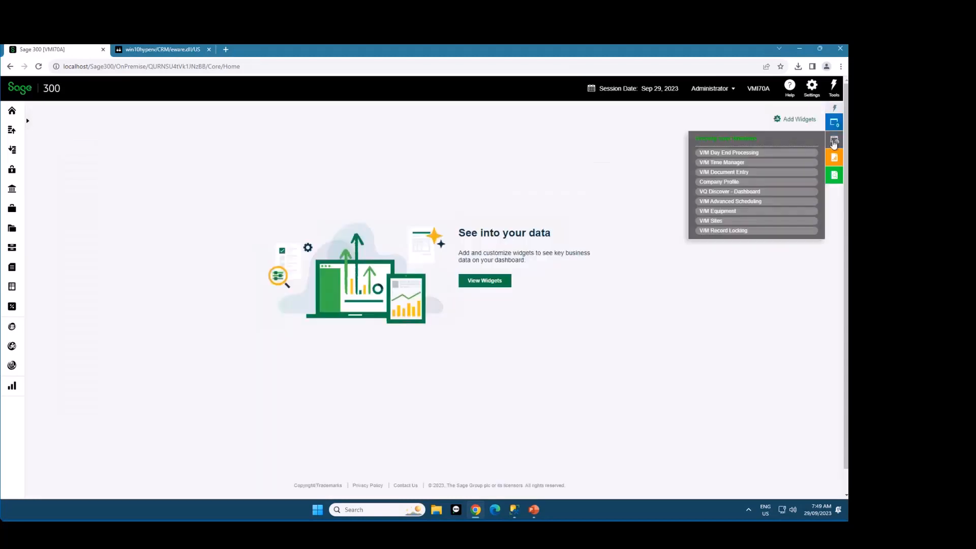
pyautogui.click(746, 201)
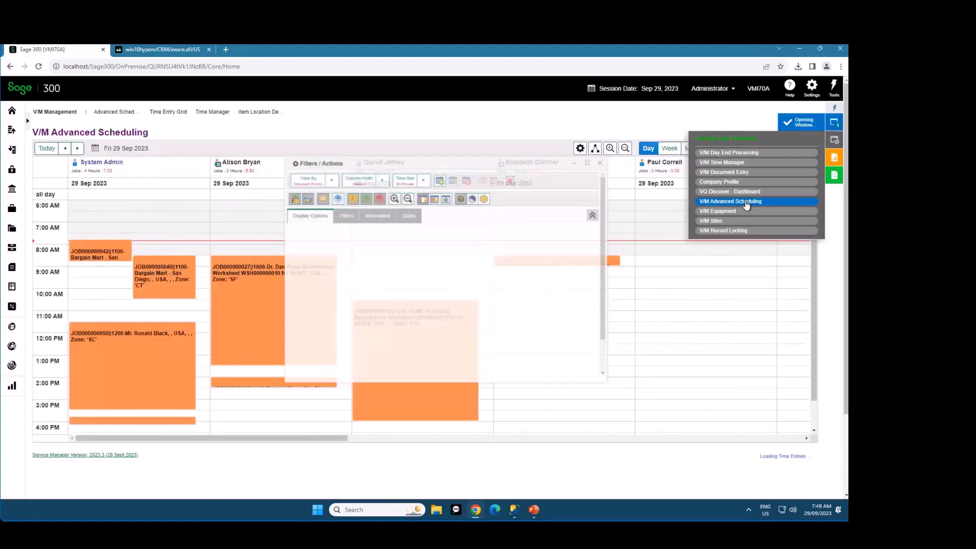
# Reposition the Filters / Actions window over the calendar and show its Job Equipment information
pyautogui.moveTo(510, 139); pyautogui.dragTo(463, 171)
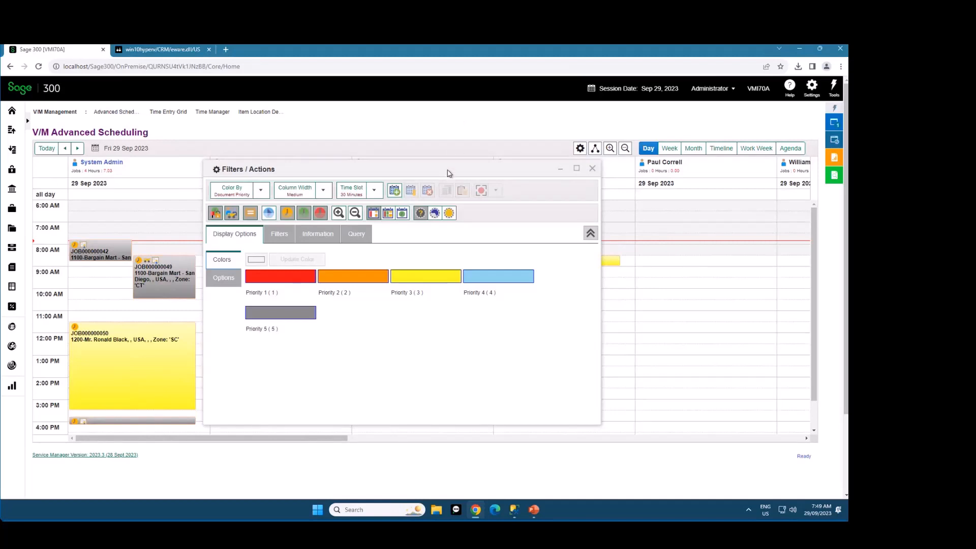
pyautogui.moveTo(449, 173); pyautogui.dragTo(471, 178)
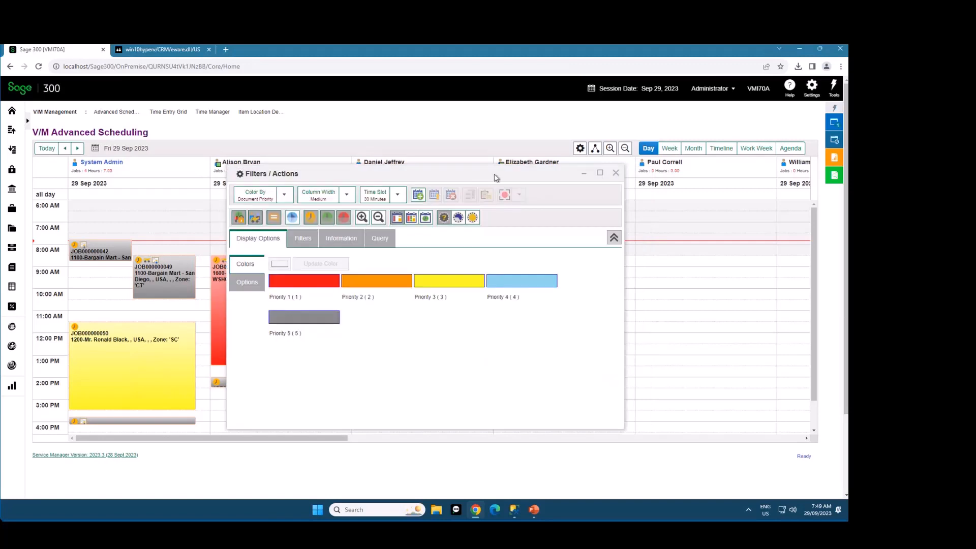
pyautogui.moveTo(496, 177)
pyautogui.mouseDown()
pyautogui.moveTo(401, 174)
pyautogui.moveTo(502, 178)
pyautogui.mouseUp()
pyautogui.moveTo(427, 179); pyautogui.dragTo(503, 187)
pyautogui.click(446, 253)
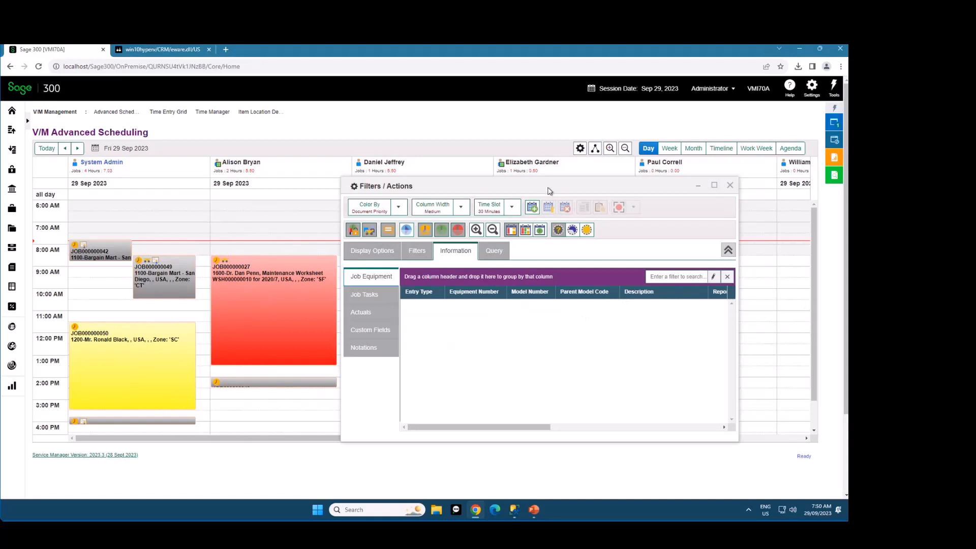
pyautogui.moveTo(549, 191); pyautogui.dragTo(518, 214)
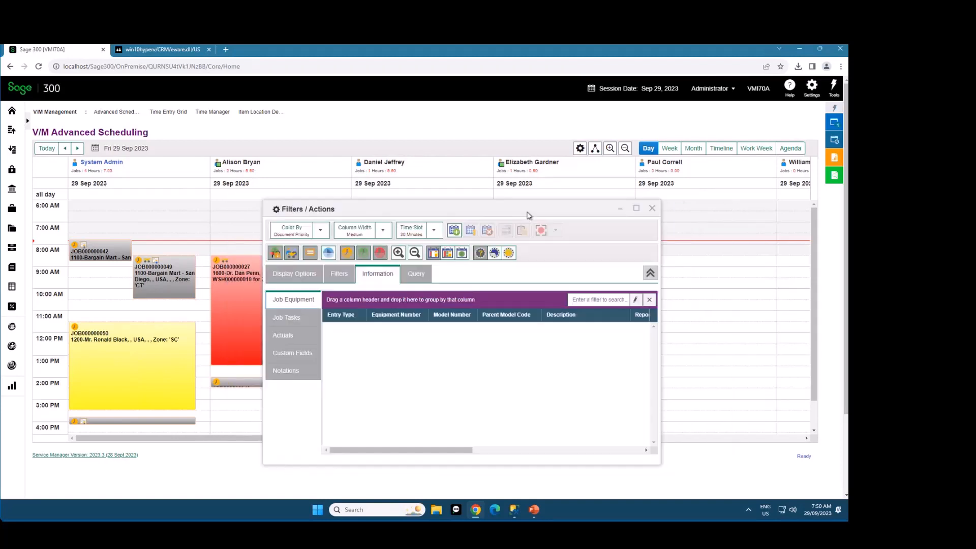
# Close and reopen the Filters / Actions window, and toggle it between its minimized and normal size
pyautogui.click(650, 209)
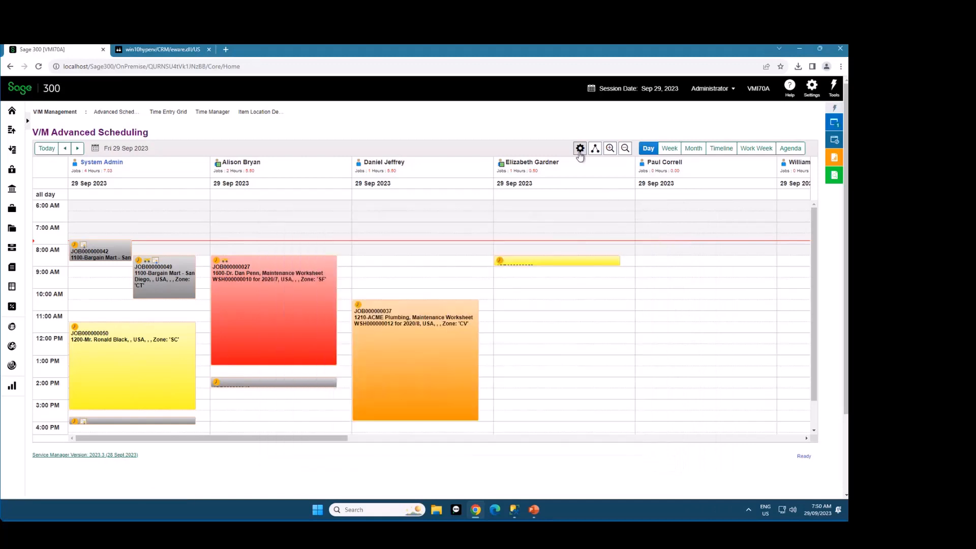
pyautogui.click(580, 149)
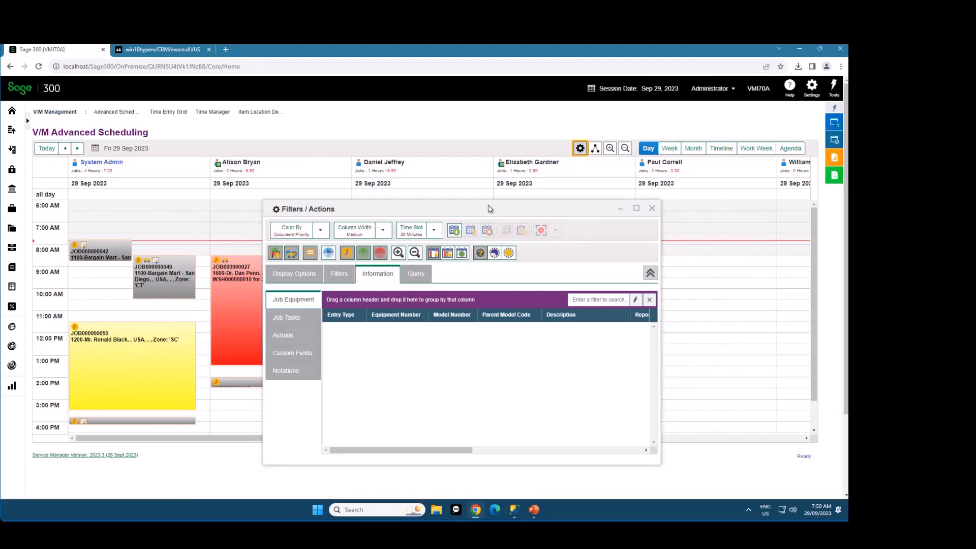
pyautogui.click(620, 209)
pyautogui.doubleClick(503, 214)
pyautogui.doubleClick(516, 215)
pyautogui.moveTo(520, 213); pyautogui.dragTo(496, 213)
pyautogui.doubleClick(441, 139)
pyautogui.doubleClick(409, 139)
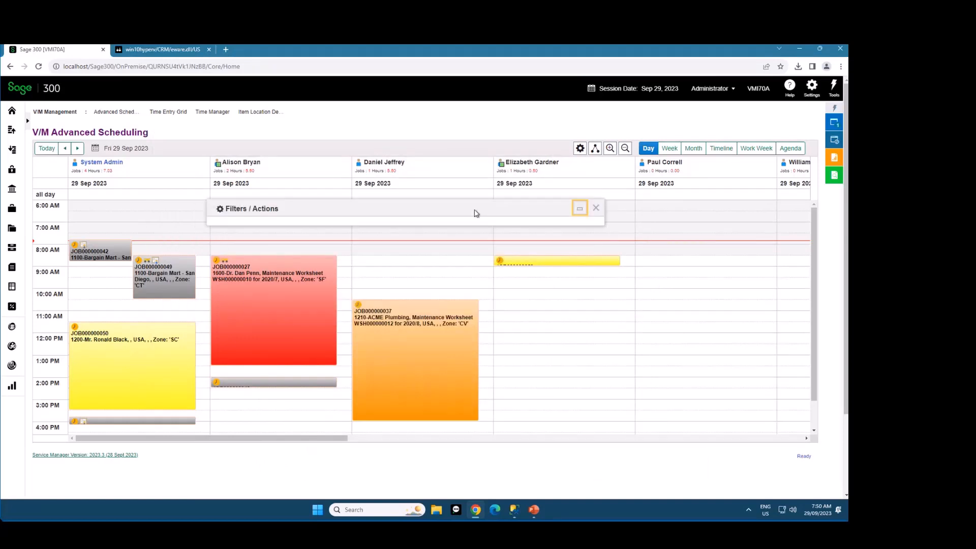
pyautogui.doubleClick(476, 211)
# Collapse the lower section of the Filters / Actions window and move the window higher over the calendar
pyautogui.click(594, 272)
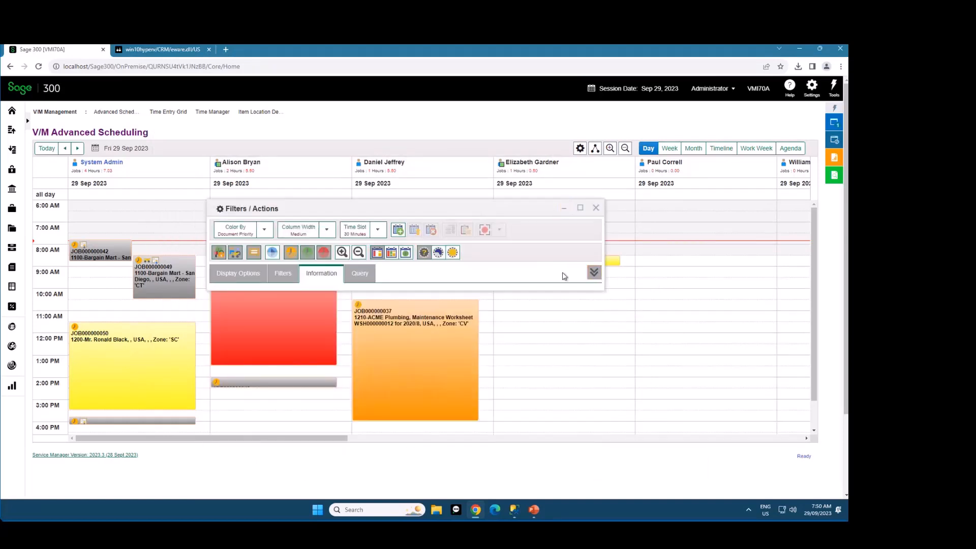
pyautogui.moveTo(447, 216); pyautogui.dragTo(511, 197)
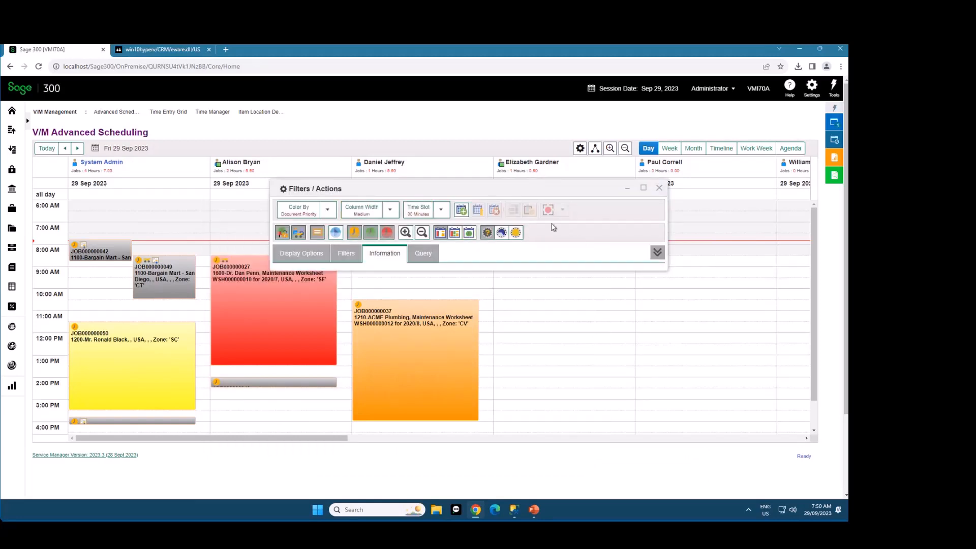
# Expand the lower section of the Filters / Actions window and reposition the window over the calendar
pyautogui.click(657, 253)
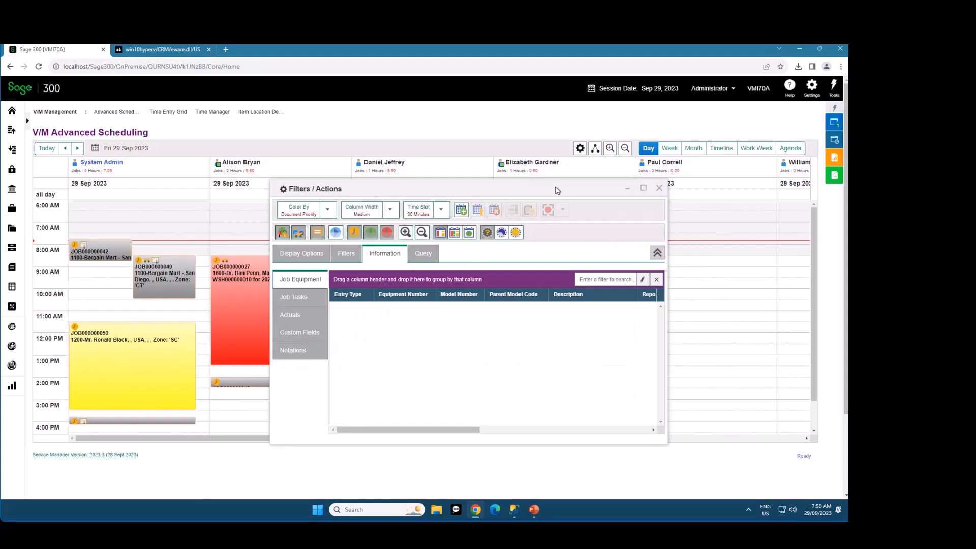
pyautogui.moveTo(554, 190); pyautogui.dragTo(539, 181)
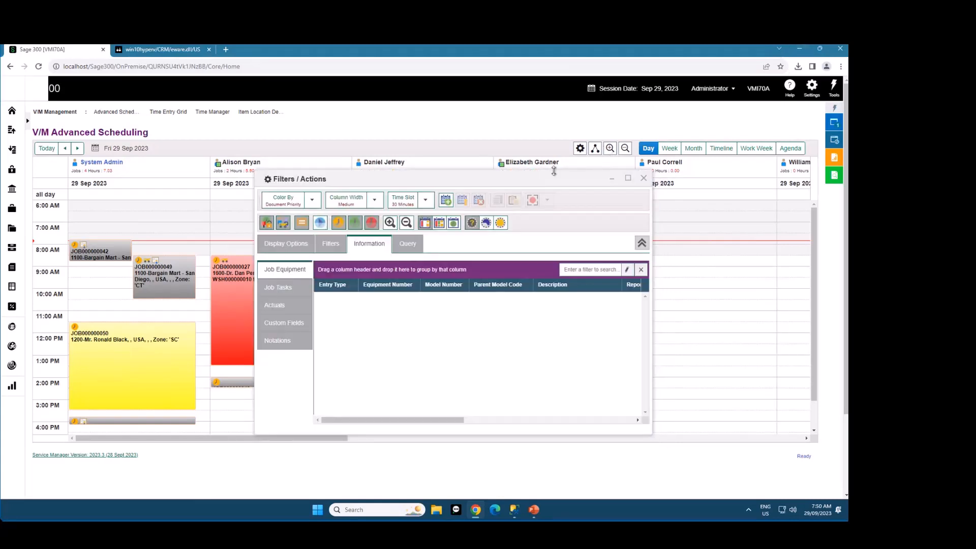
pyautogui.moveTo(561, 181)
pyautogui.mouseDown()
pyautogui.moveTo(667, 203)
pyautogui.moveTo(530, 193)
pyautogui.moveTo(567, 191)
pyautogui.mouseUp()
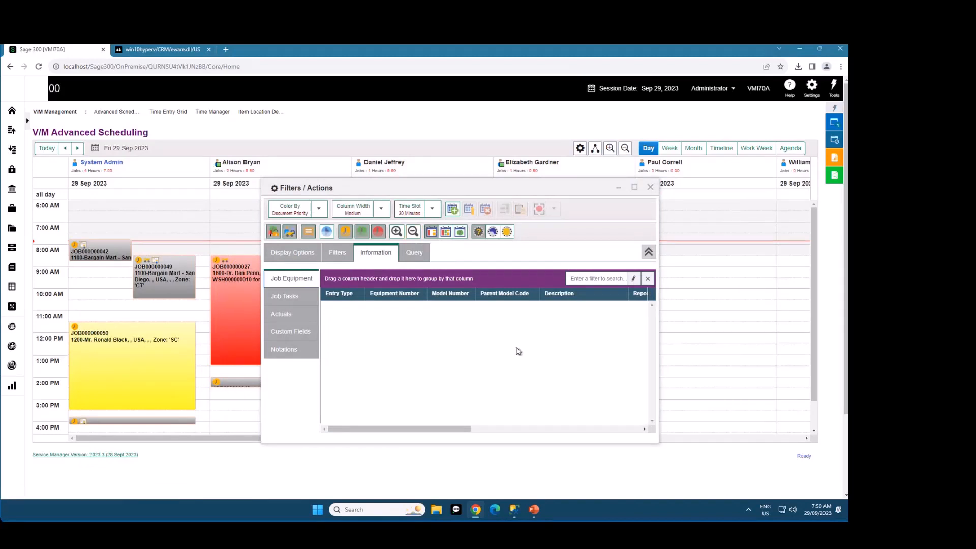
# Show the Resources filters and toggle the checkboxes of the third and fifth employees off and back on
pyautogui.click(337, 252)
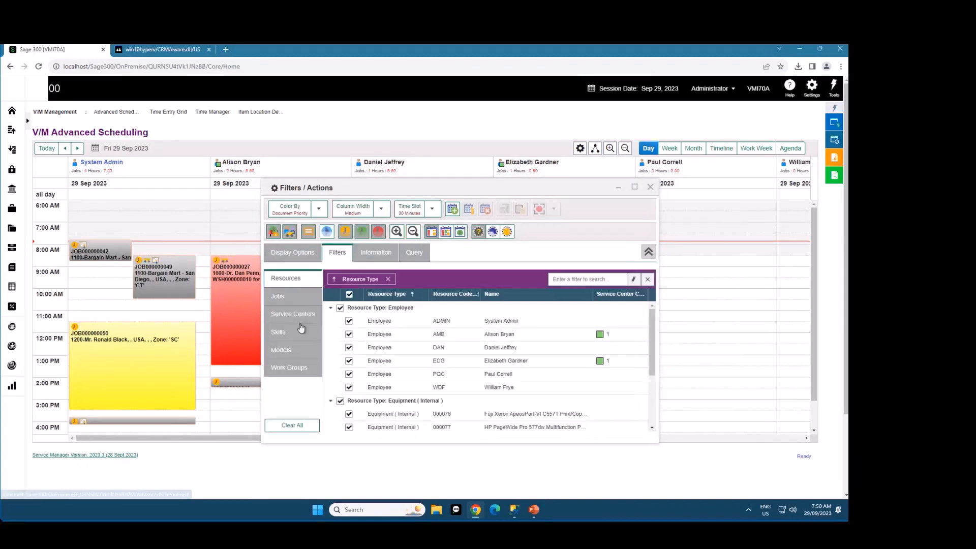
pyautogui.click(348, 347)
pyautogui.click(349, 348)
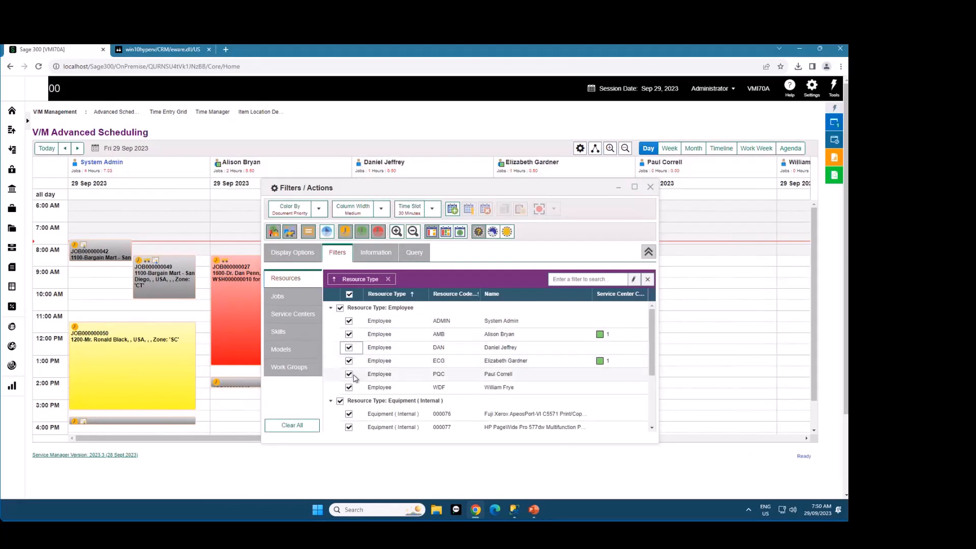
pyautogui.click(349, 375)
pyautogui.click(349, 375)
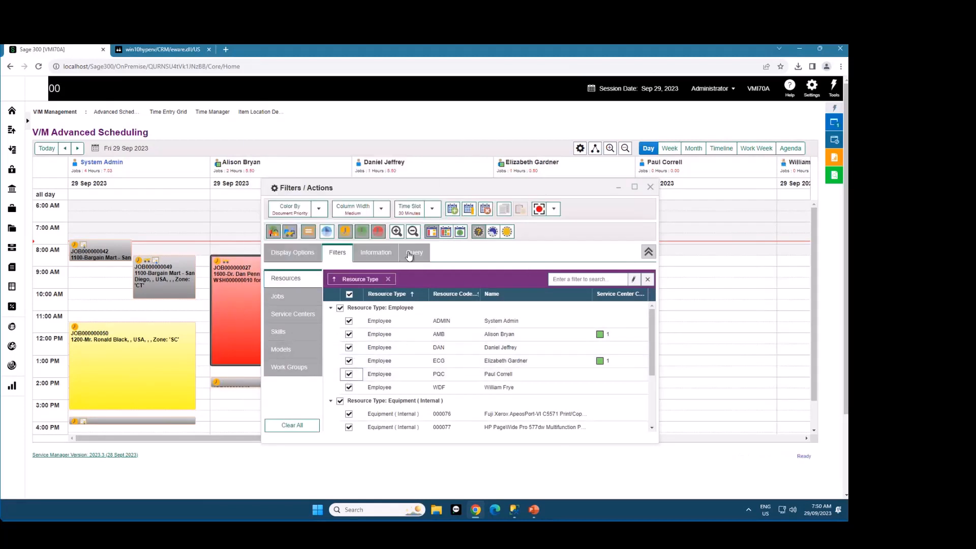
# View the Job Equipment and Job Tasks information for the selected job JOB000000027
pyautogui.click(368, 252)
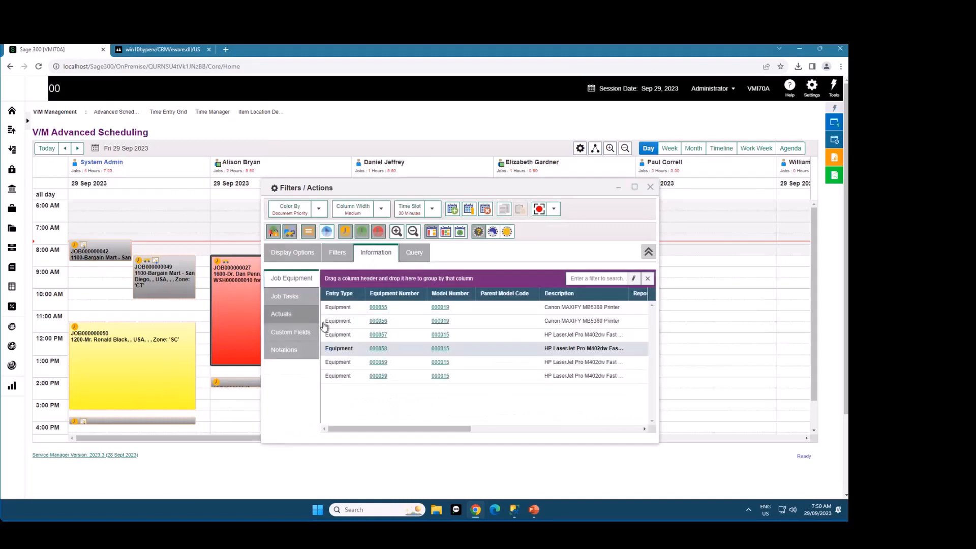
pyautogui.click(285, 303)
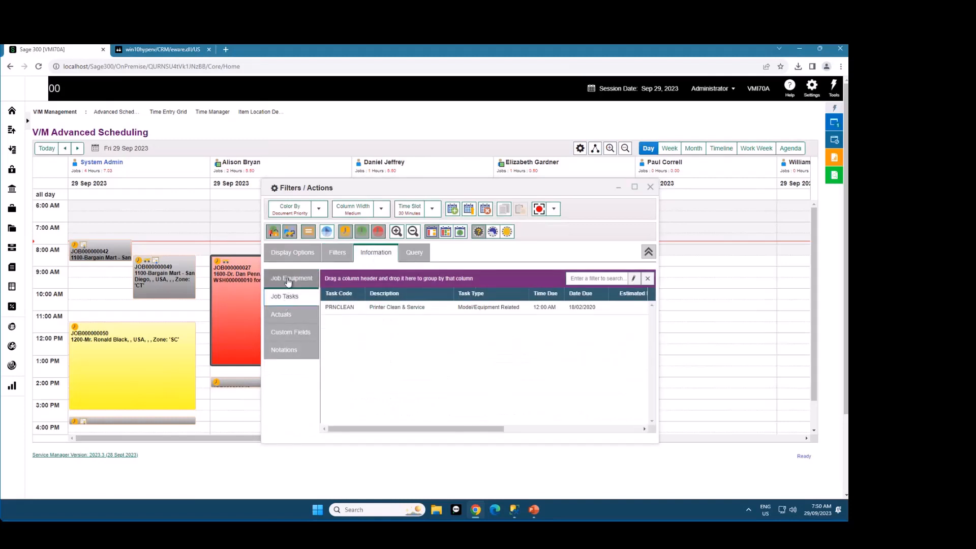
pyautogui.click(288, 280)
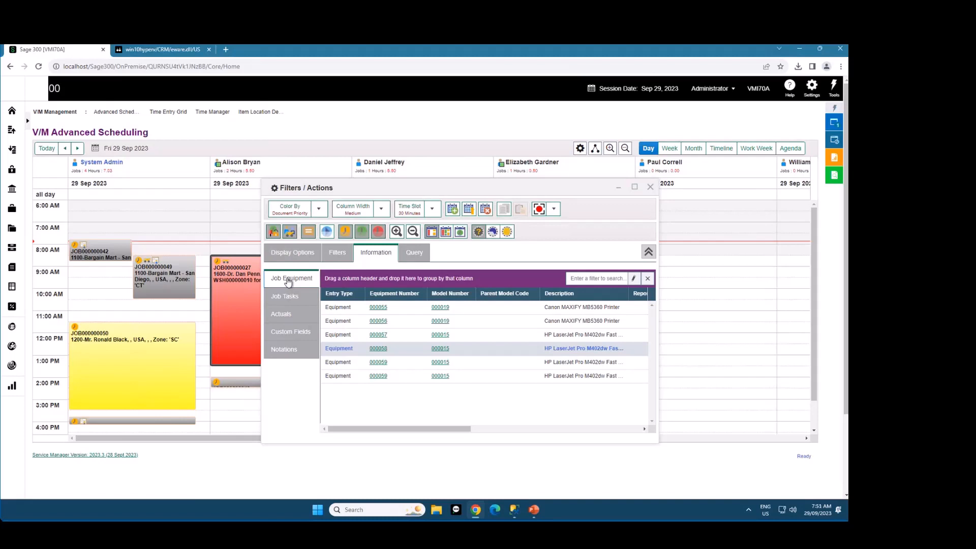
# Color the calendar appointments by Document Status, and switch the coloring back to Document Priority
pyautogui.click(319, 209)
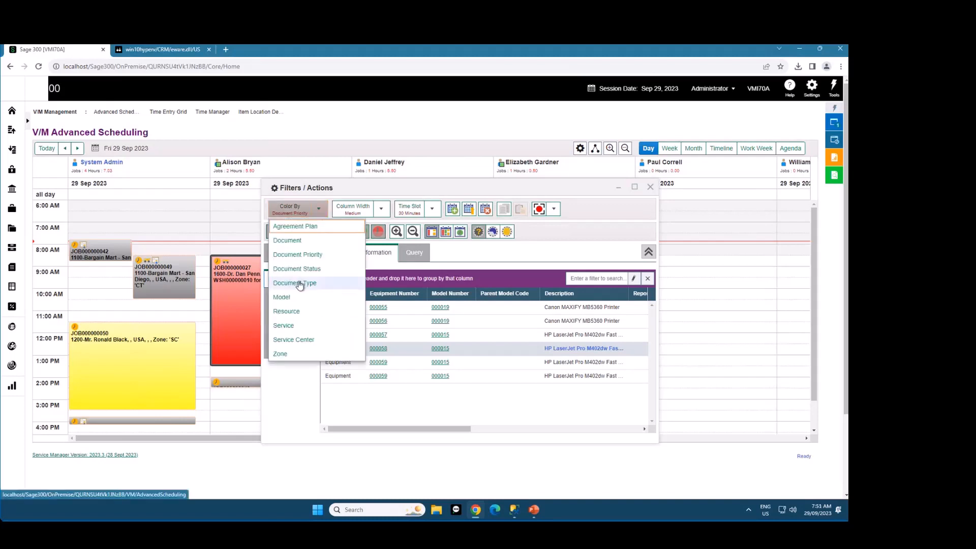
pyautogui.click(305, 269)
pyautogui.click(318, 209)
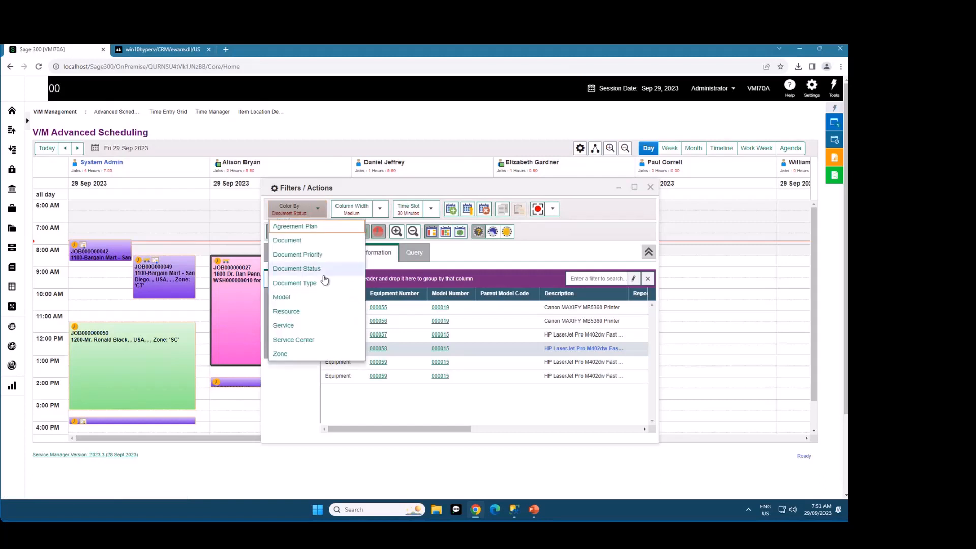
pyautogui.click(315, 254)
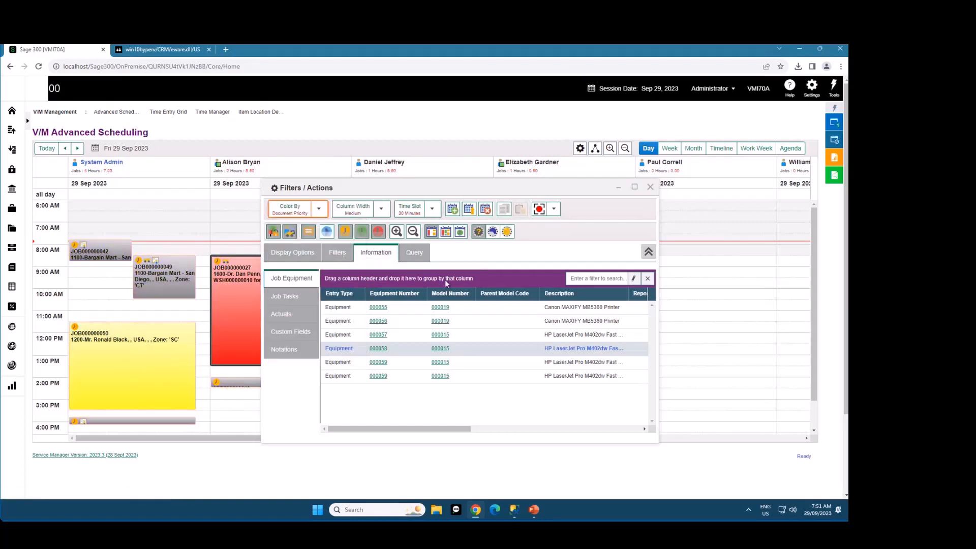
# Close the Filters / Actions window, and open the Job Tree window placed over the last columns of the calendar
pyautogui.moveTo(562, 196); pyautogui.dragTo(576, 175)
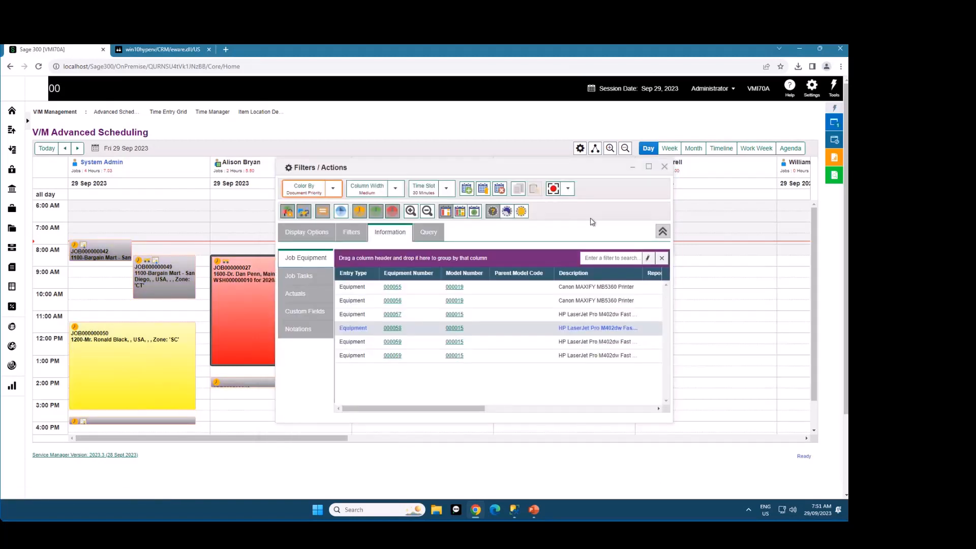
pyautogui.click(663, 168)
pyautogui.click(594, 148)
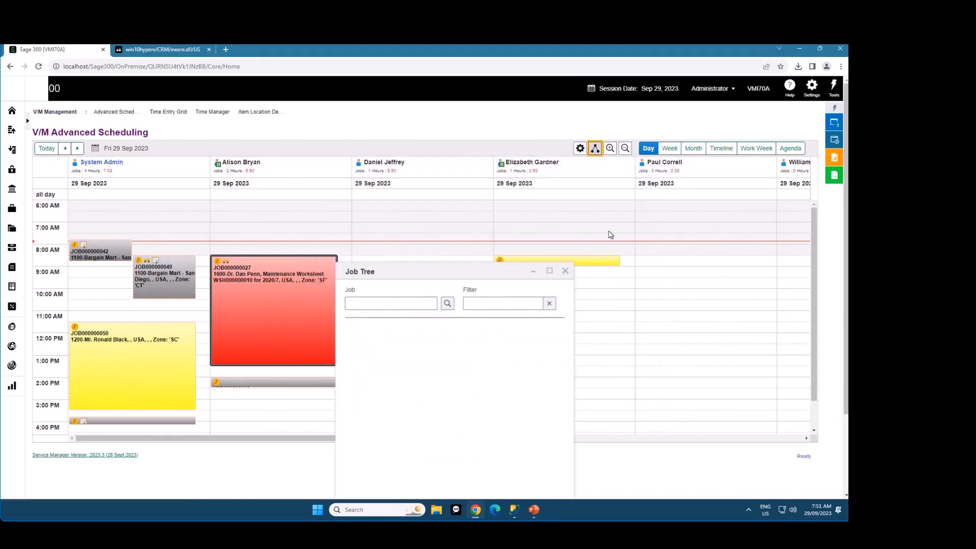
pyautogui.moveTo(454, 277); pyautogui.dragTo(701, 176)
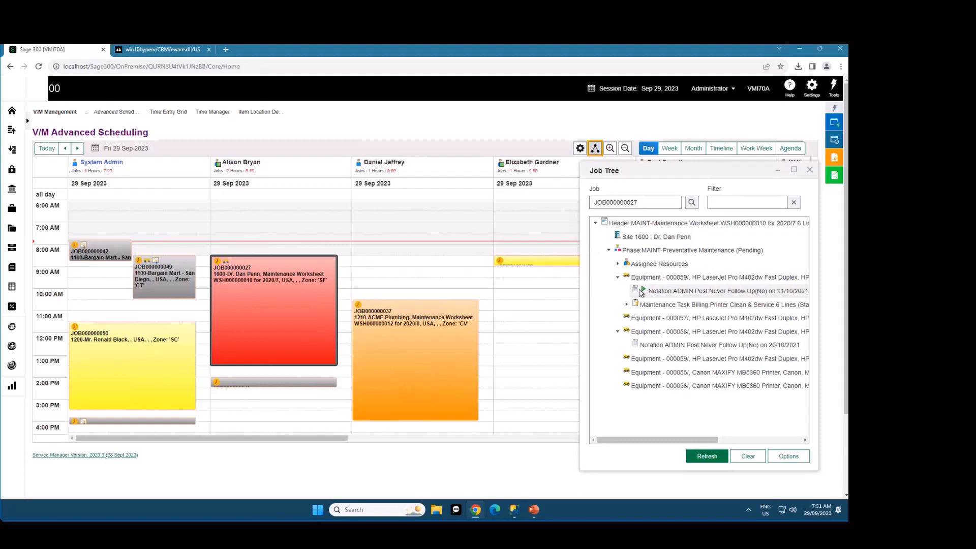
# Examine the notation details under equipment 000059 and 000058 in the tree of job JOB000000027
pyautogui.moveTo(641, 293)
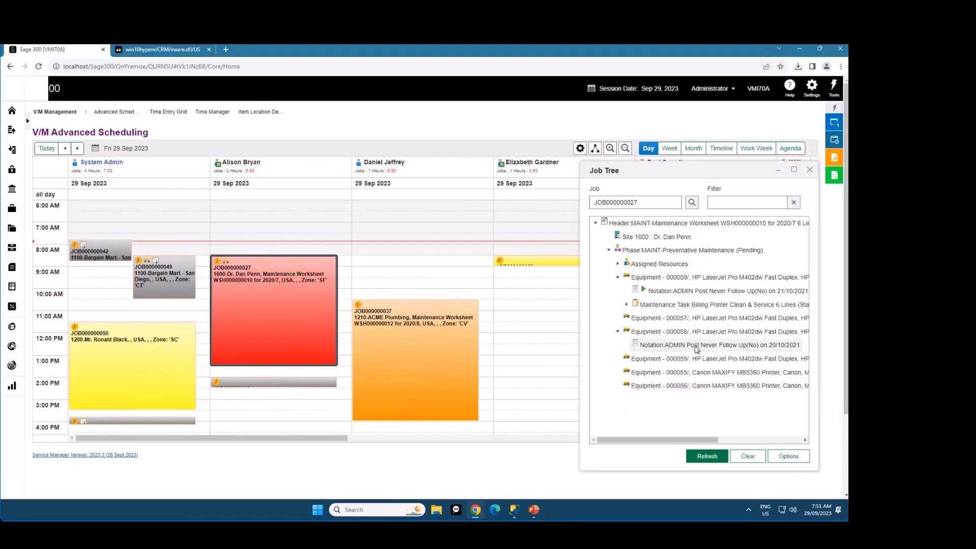
pyautogui.moveTo(697, 349)
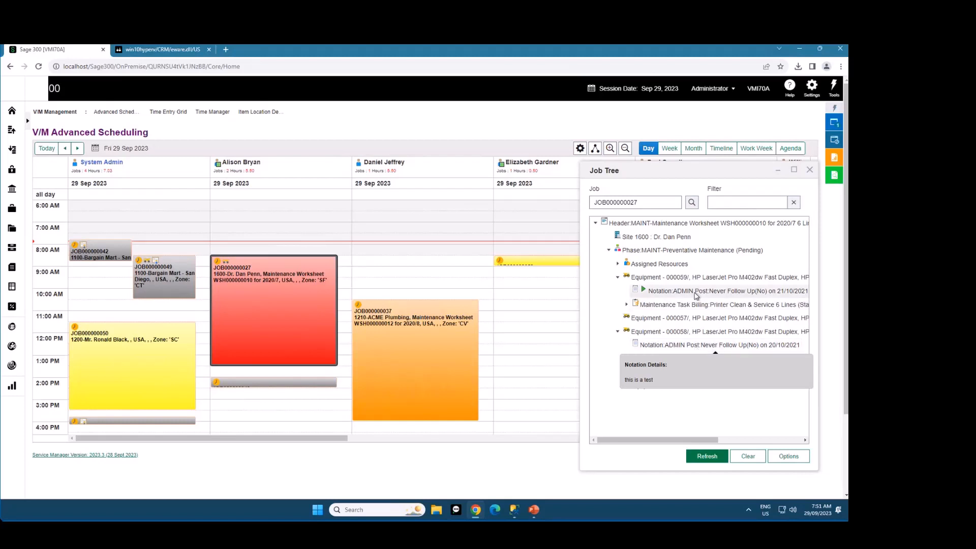
pyautogui.moveTo(696, 296)
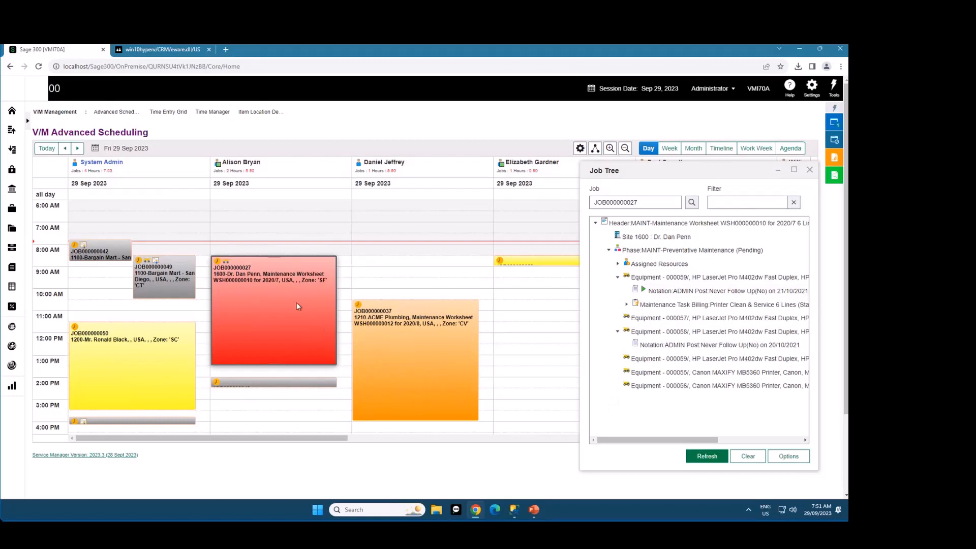
# Save the Job Tree options with Show Billing Groups and Tasks turned off, and save them again with it turned back on
pyautogui.click(789, 456)
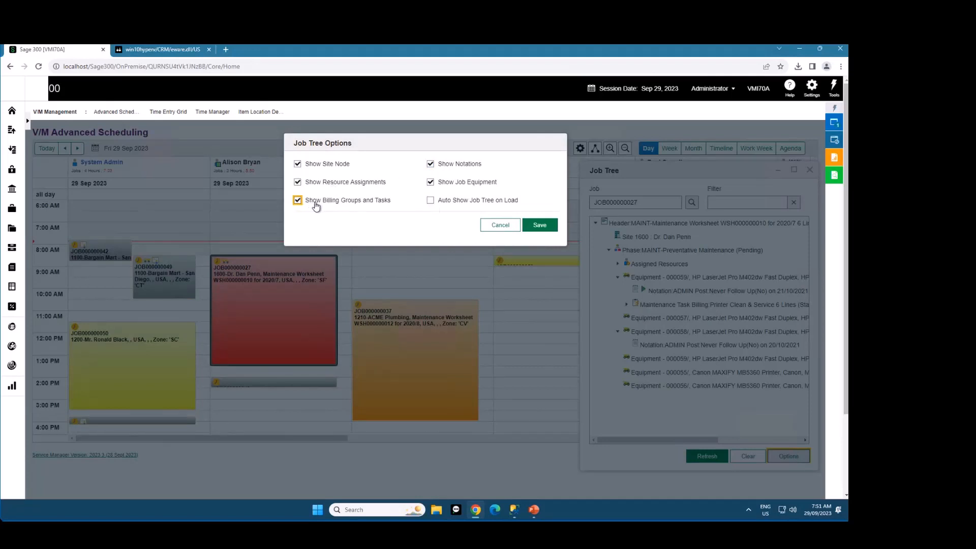
pyautogui.click(351, 206)
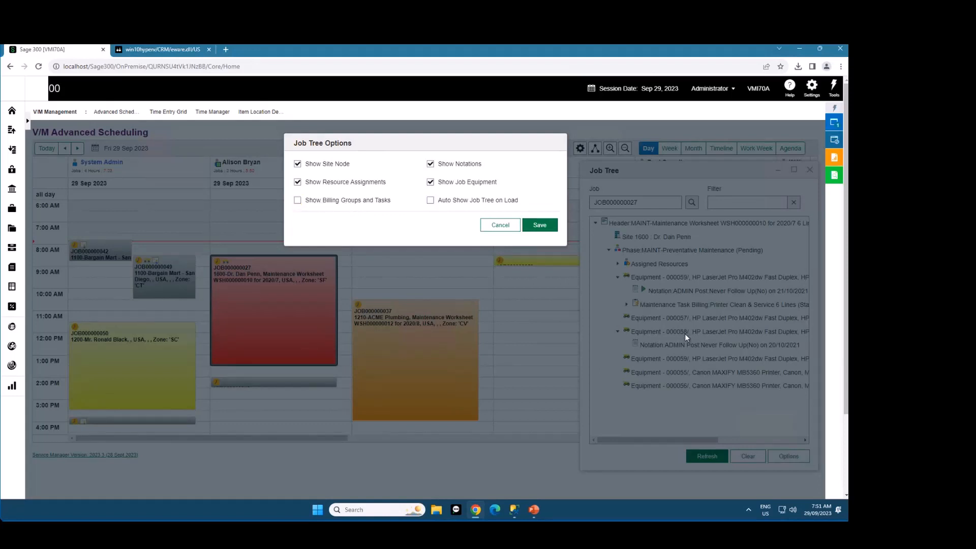
pyautogui.click(540, 225)
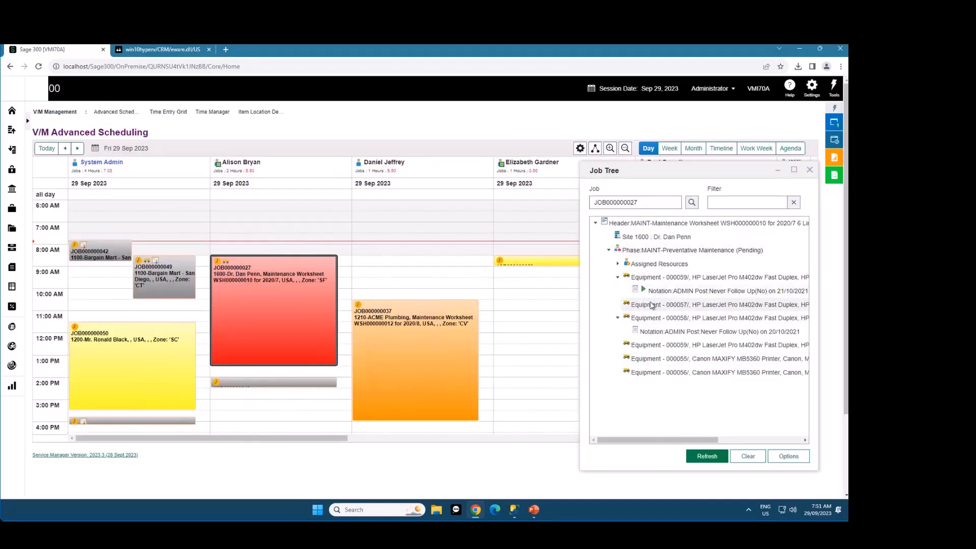
pyautogui.click(788, 456)
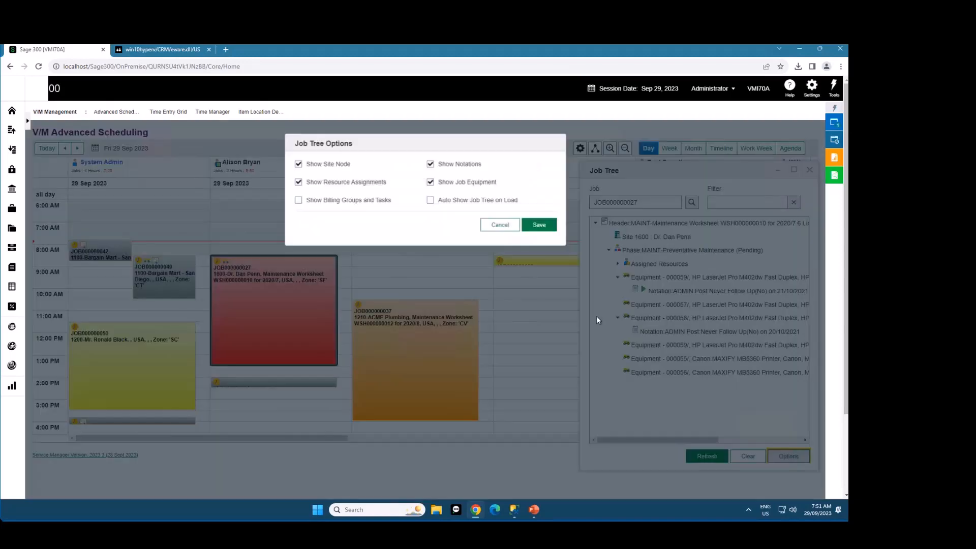
pyautogui.click(539, 225)
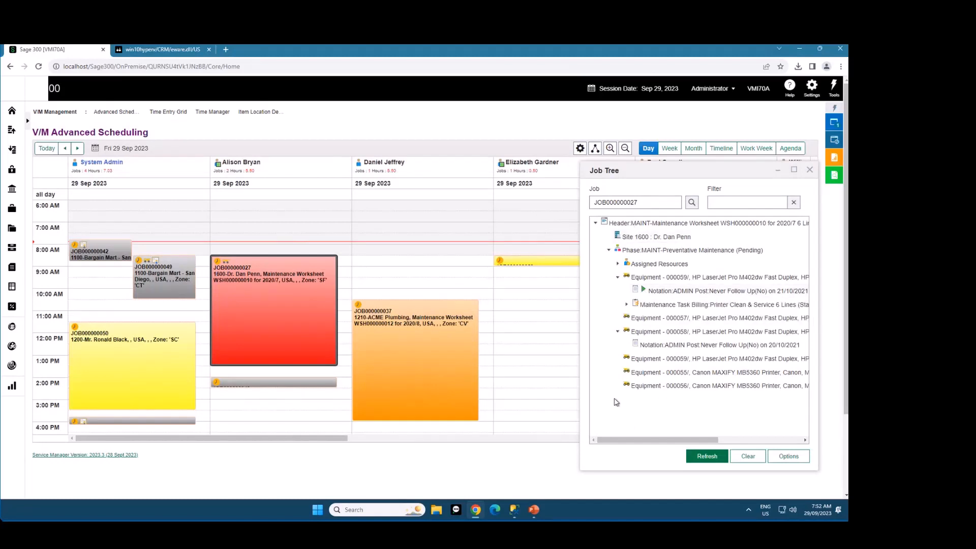
# Try placing equipment 000056 from the Job Tree in the fourth employee's 11:00 AM slot, view the Time Entry's job details, and close it unsaved
pyautogui.moveTo(654, 389); pyautogui.dragTo(520, 321)
pyautogui.doubleClick(519, 320)
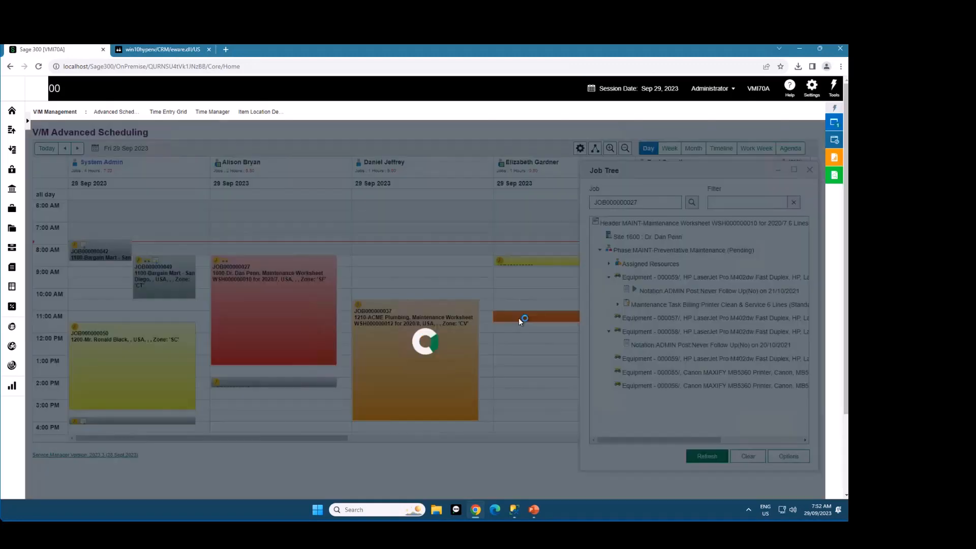
pyautogui.click(214, 214)
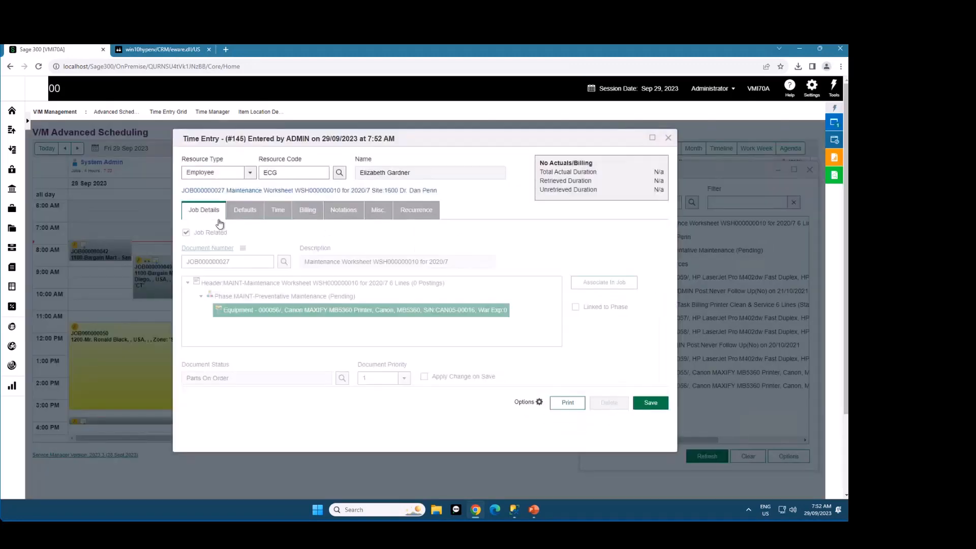
pyautogui.click(669, 139)
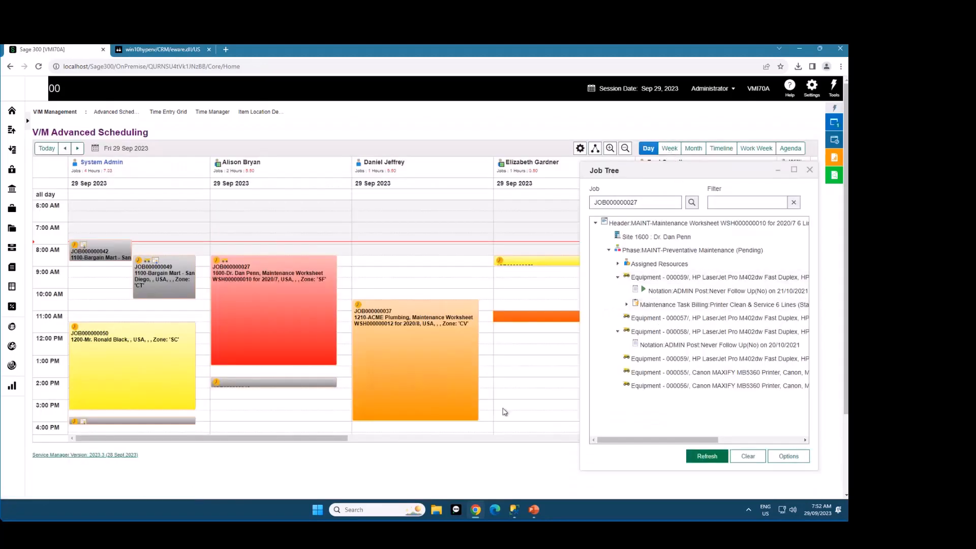
# View the job trees of JOB000000027, JOB000000050 and JOB000000037 from their calendar appointments
pyautogui.click(305, 330)
pyautogui.click(164, 352)
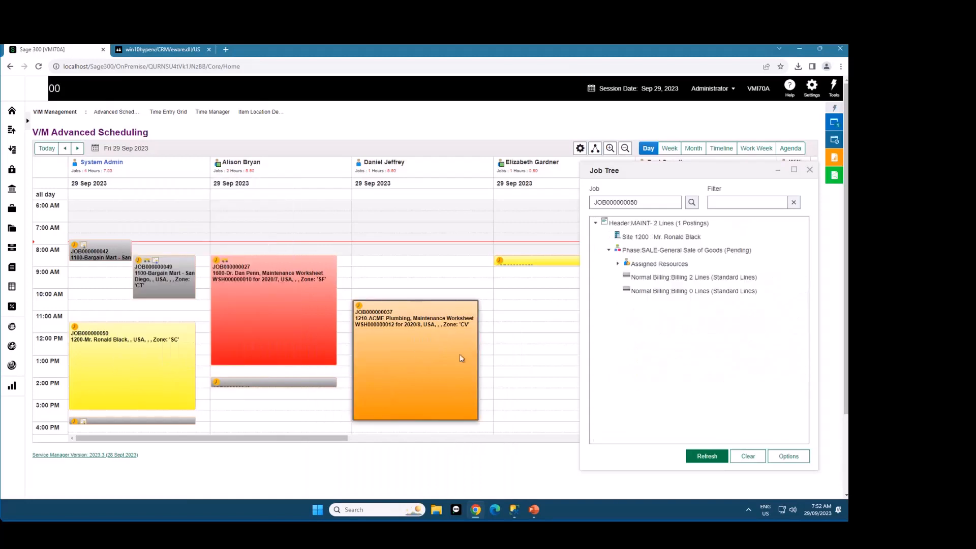
pyautogui.click(459, 354)
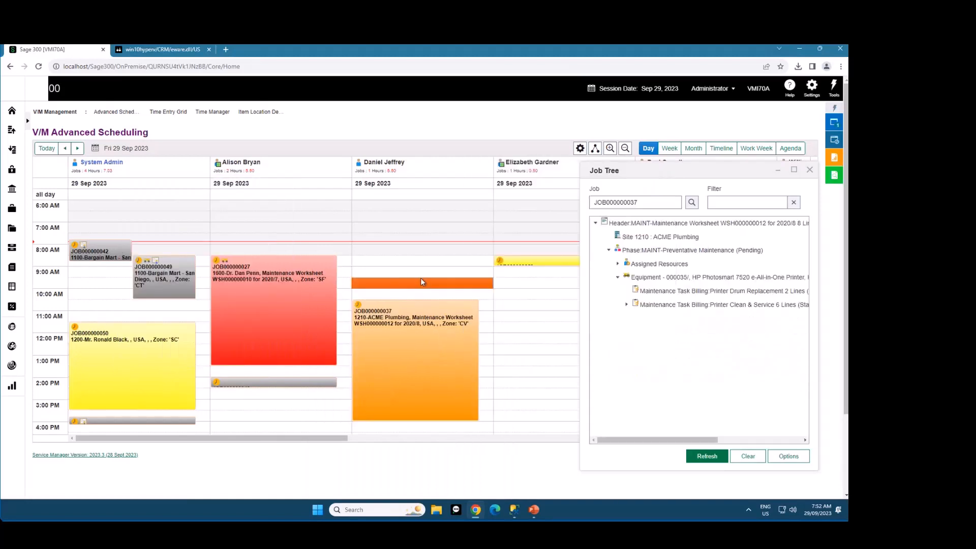
# Clear the Job Tree and load job JOB000000050 into it from the document header finder
pyautogui.click(750, 456)
pyautogui.click(691, 202)
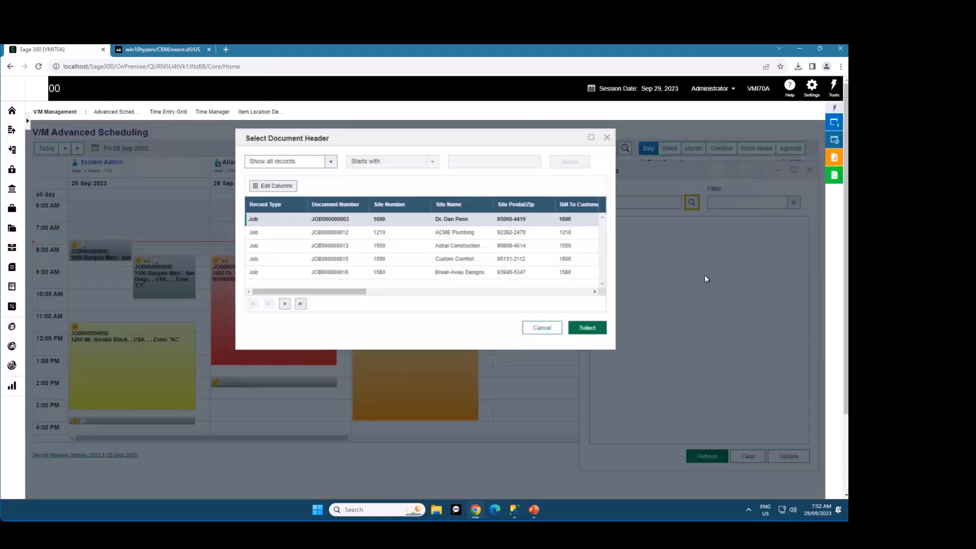
pyautogui.click(301, 304)
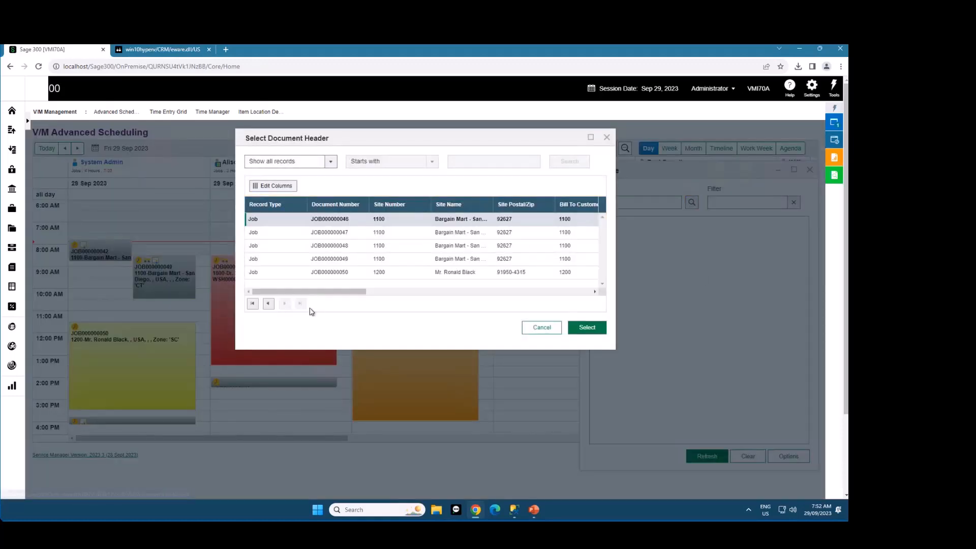
pyautogui.click(338, 272)
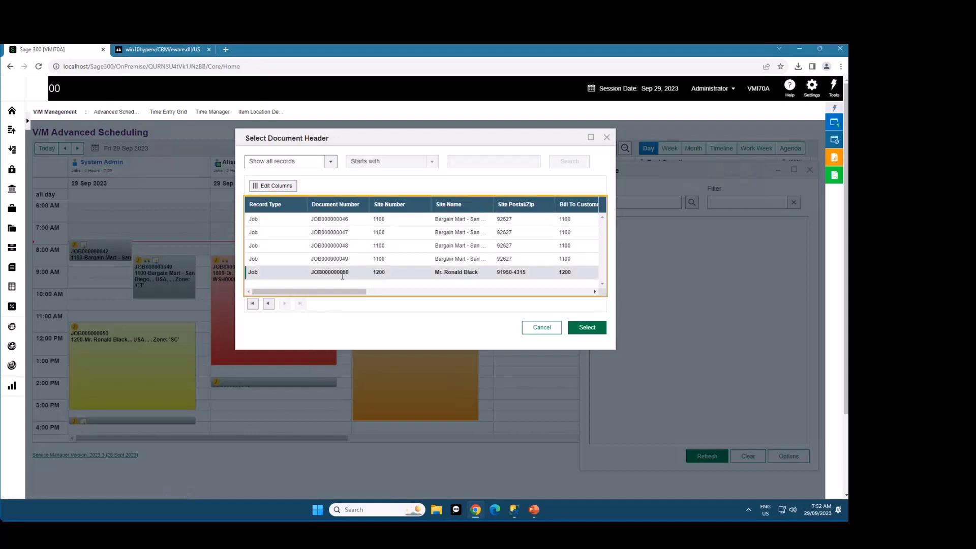
pyautogui.click(586, 328)
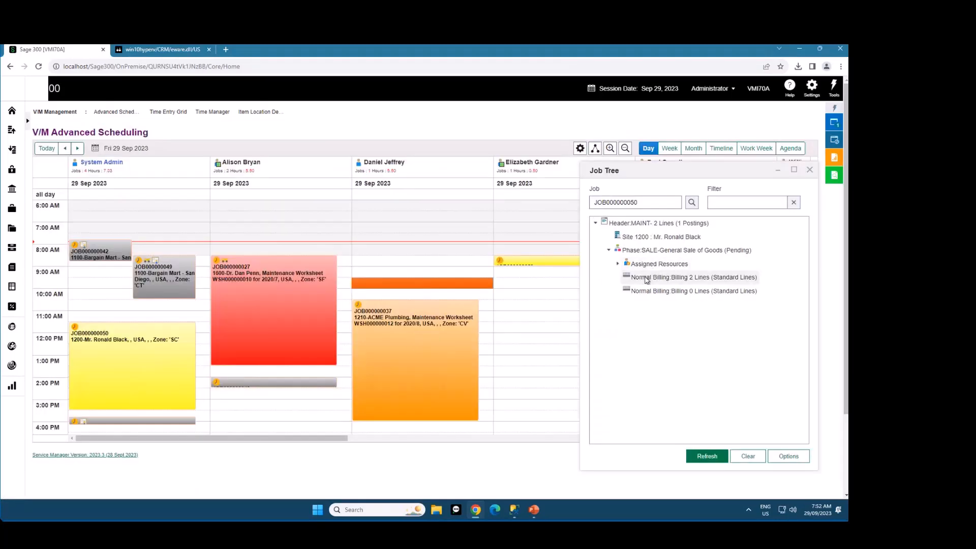
# Schedule the job's 2-line Normal Billing group for the third employee from 08:30 to 09:00, save the time entry, and close the Job Tree
pyautogui.moveTo(647, 280); pyautogui.dragTo(405, 259)
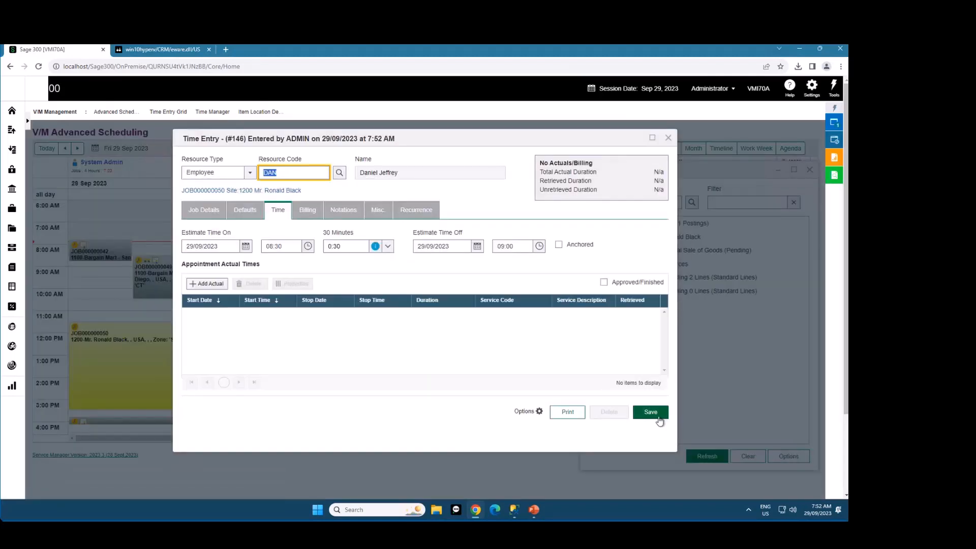
pyautogui.click(656, 416)
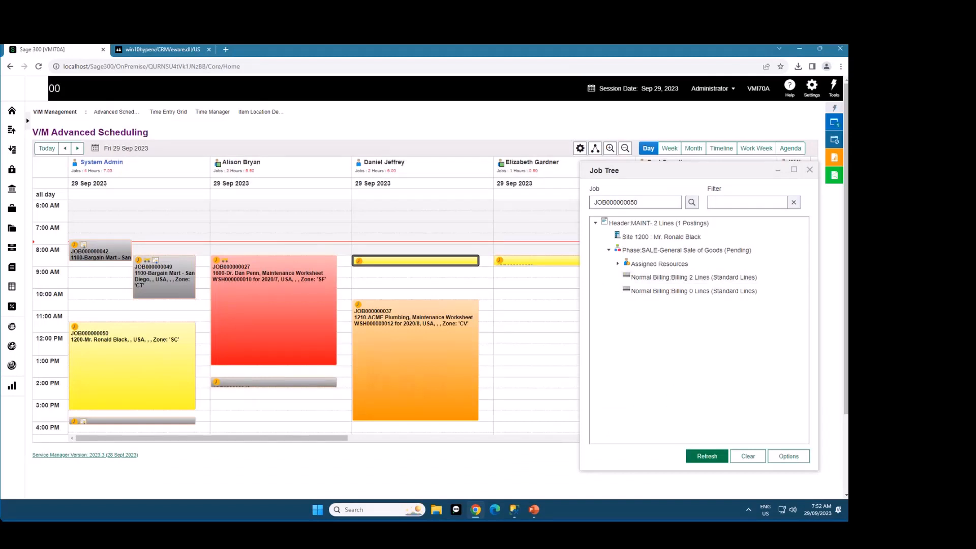
pyautogui.click(809, 169)
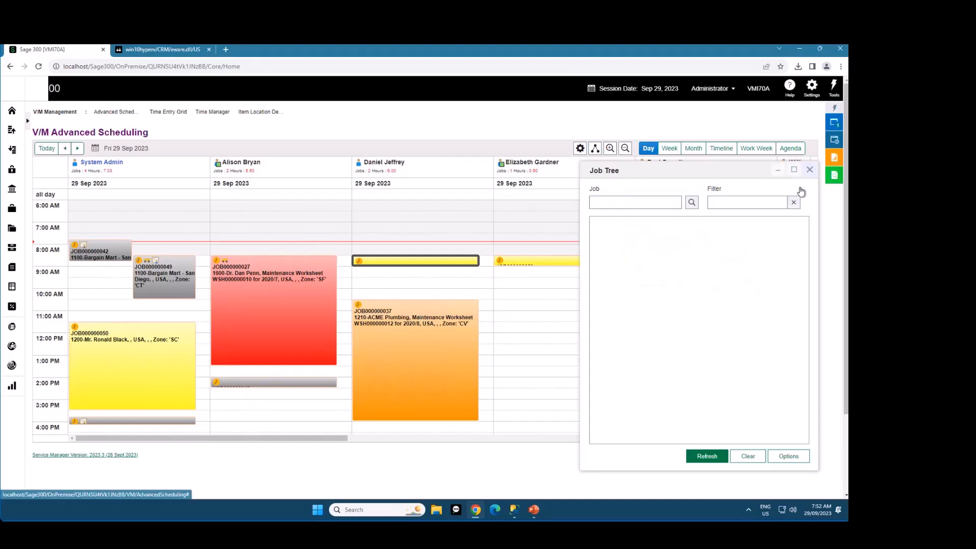
# View the day's appointments as an agenda and return the calendar to the Day view
pyautogui.click(789, 149)
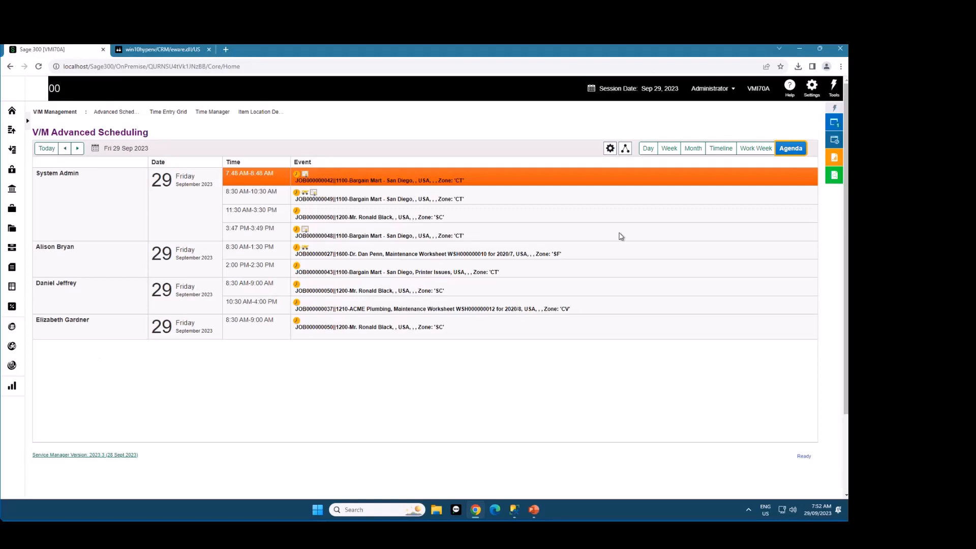
pyautogui.click(646, 150)
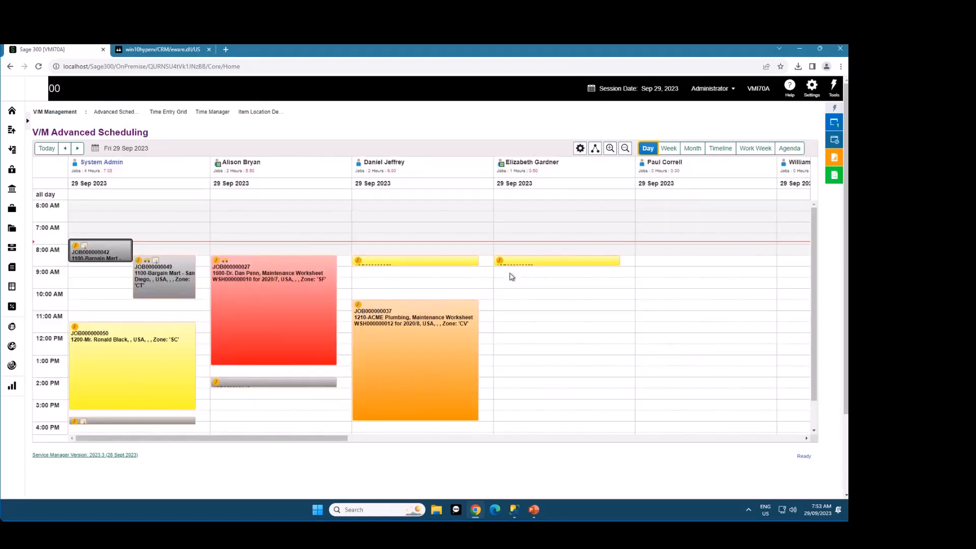
# Create the query Advanced Scheduling Query : 1 in Filters / Actions, include the saved query for jobs with no schedules, and run it
pyautogui.click(578, 148)
pyautogui.click(428, 231)
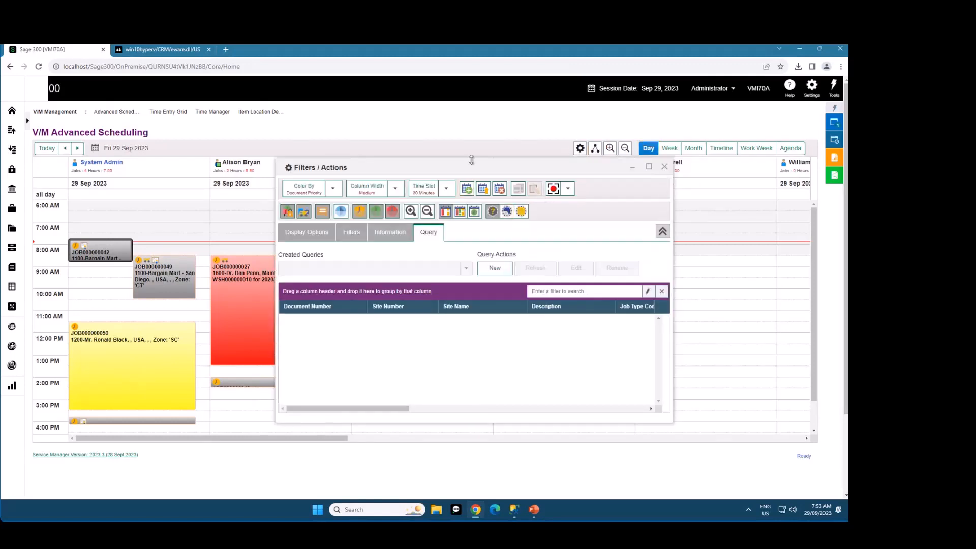
pyautogui.moveTo(554, 166); pyautogui.dragTo(640, 138)
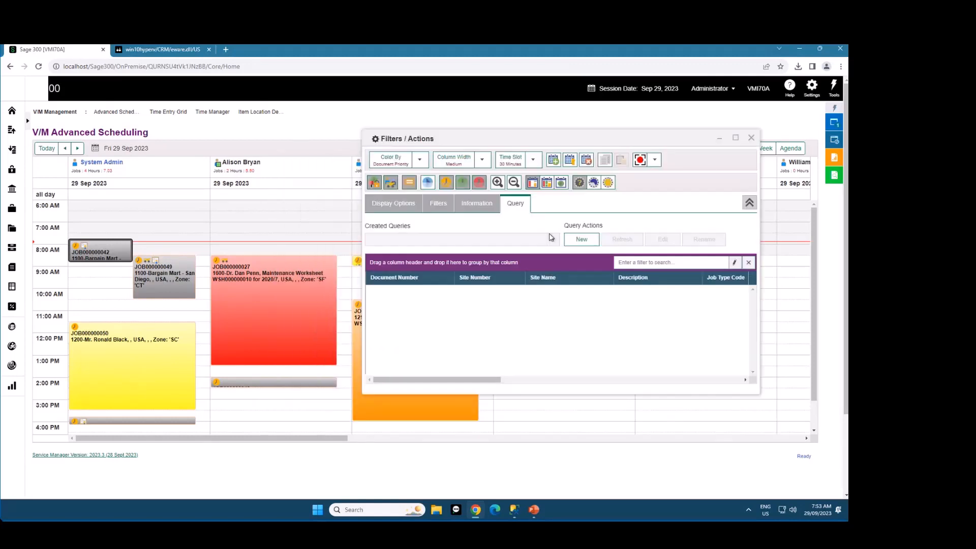
pyautogui.click(582, 240)
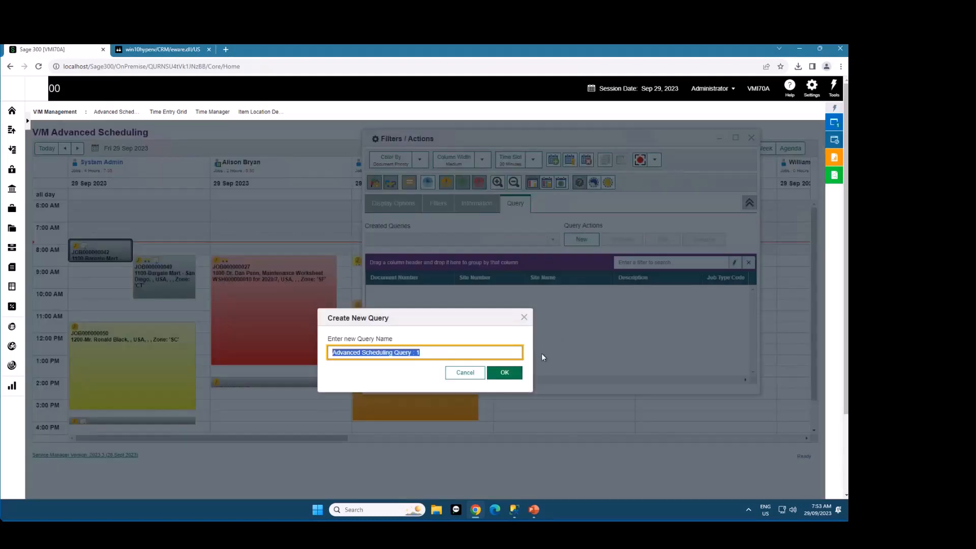
pyautogui.click(519, 374)
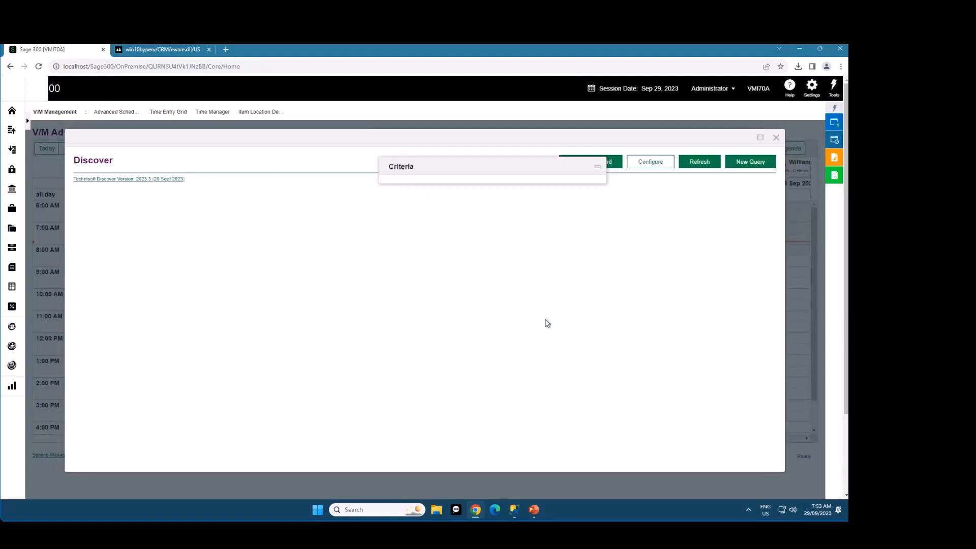
pyautogui.click(438, 252)
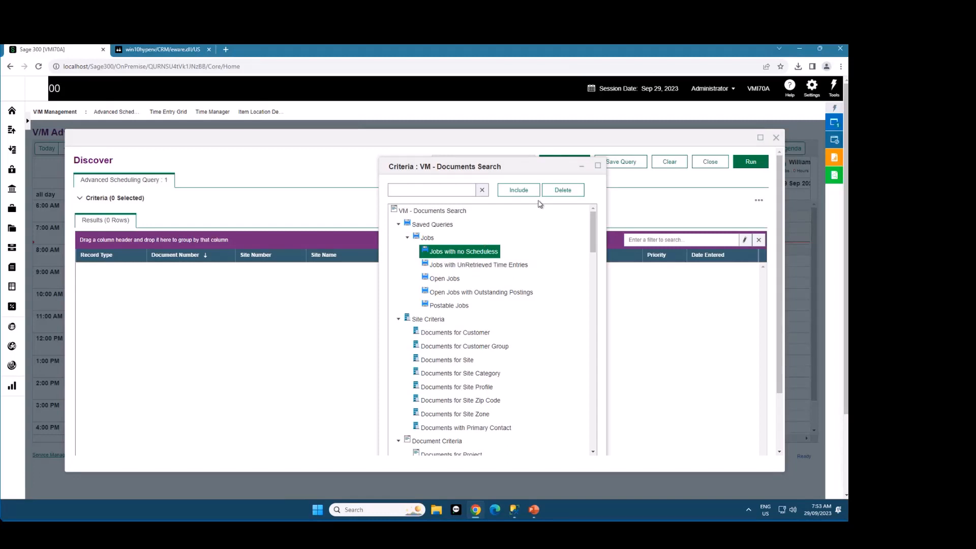
pyautogui.click(518, 191)
pyautogui.click(751, 166)
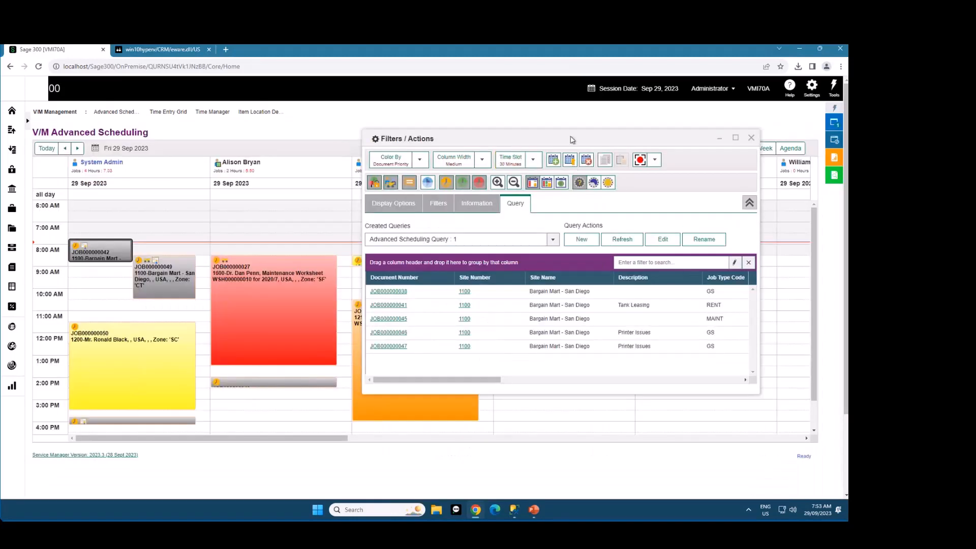
# Schedule JOB000000047 from the query results for the second employee from 15:00 to 15:30, save the time entry, and close Filters / Actions
pyautogui.moveTo(574, 138); pyautogui.dragTo(614, 138)
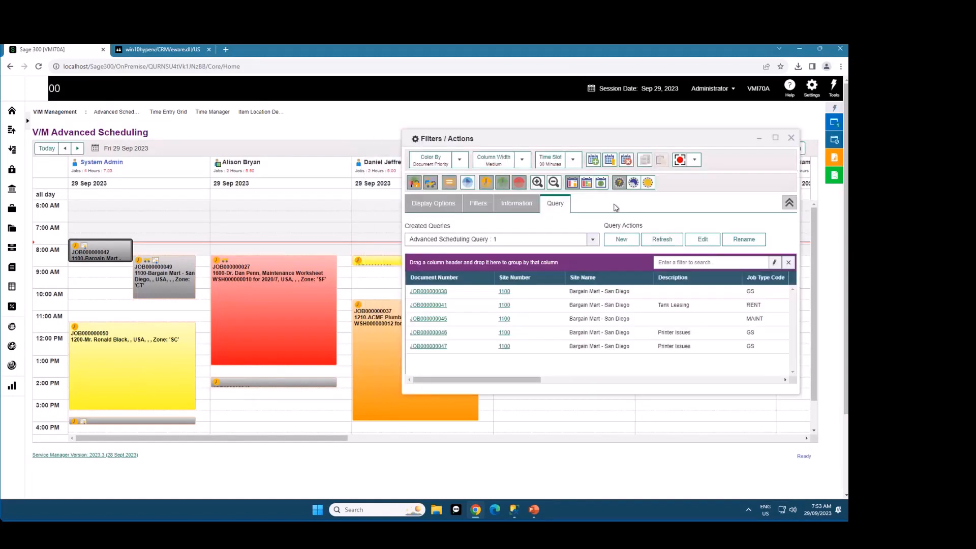
pyautogui.click(545, 242)
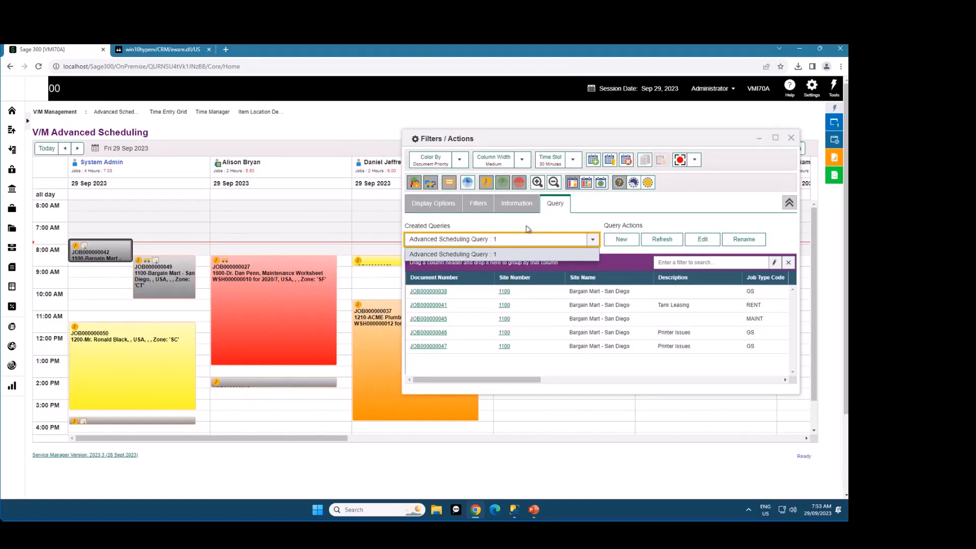
pyautogui.click(583, 251)
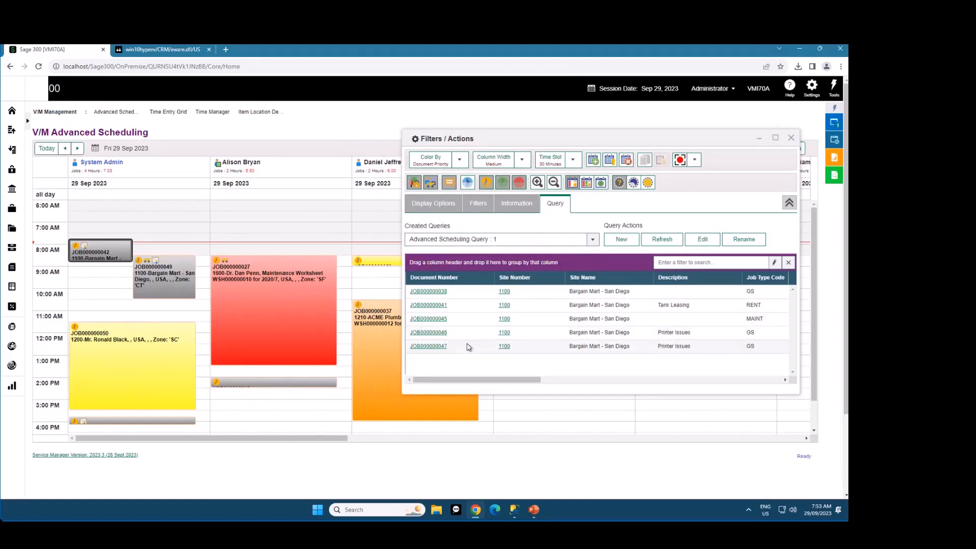
pyautogui.moveTo(468, 345); pyautogui.dragTo(269, 409)
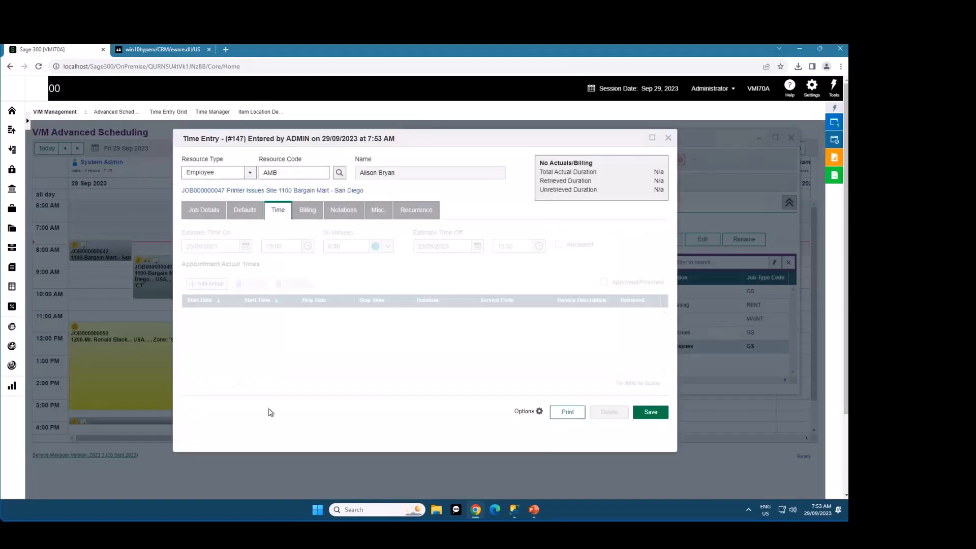
pyautogui.click(651, 414)
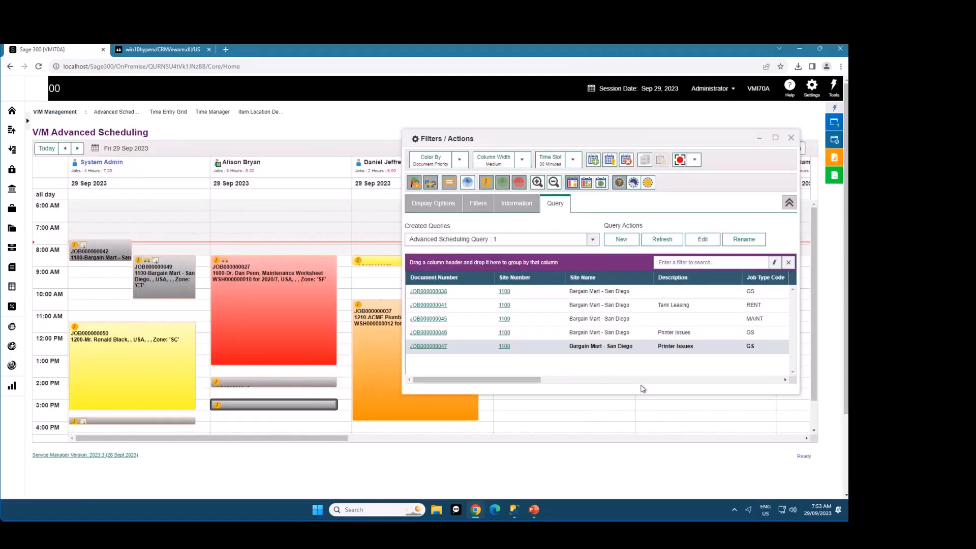
pyautogui.click(791, 139)
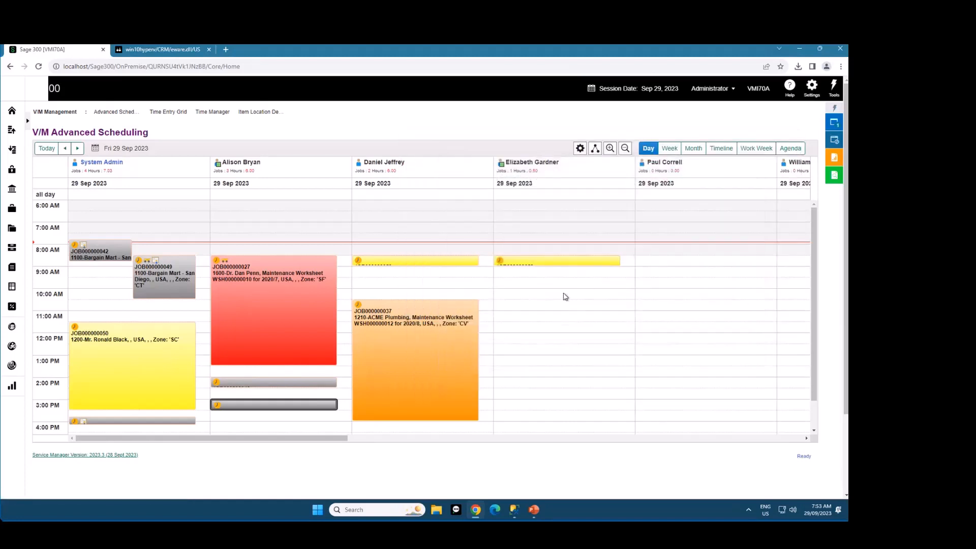
# Start a new time entry for the fourth employee from 10:00 to 14:00 on the day calendar
pyautogui.moveTo(564, 296); pyautogui.dragTo(568, 377)
pyautogui.rightClick(565, 324)
pyautogui.click(584, 334)
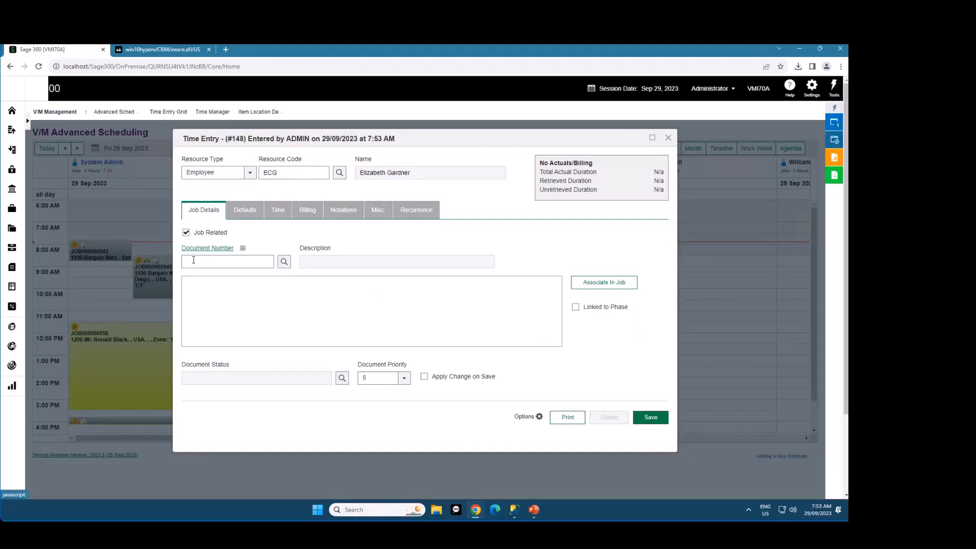
# Fill the time entry's document number with the recently used JOB000000047 and cancel the phase, equipment or task selection
pyautogui.click(243, 248)
pyautogui.moveTo(250, 261)
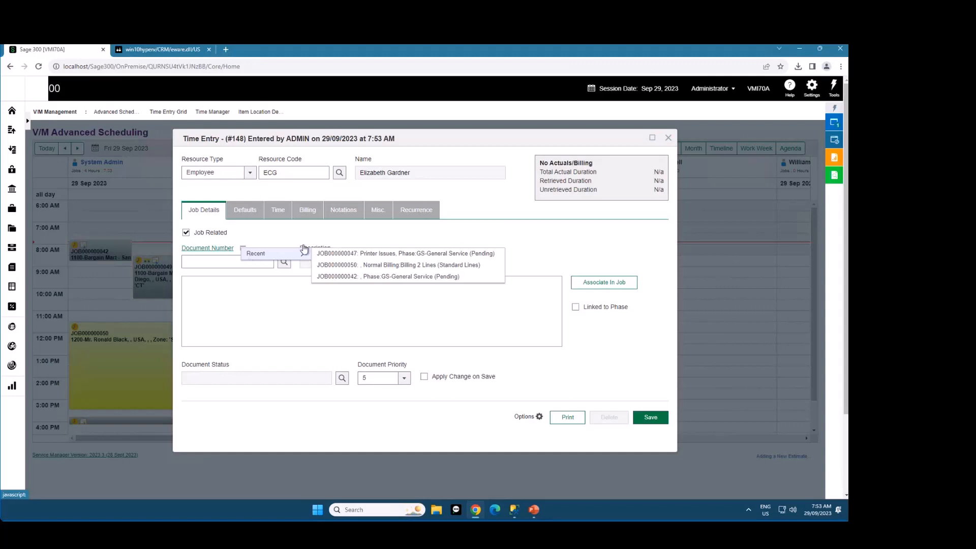
pyautogui.click(362, 254)
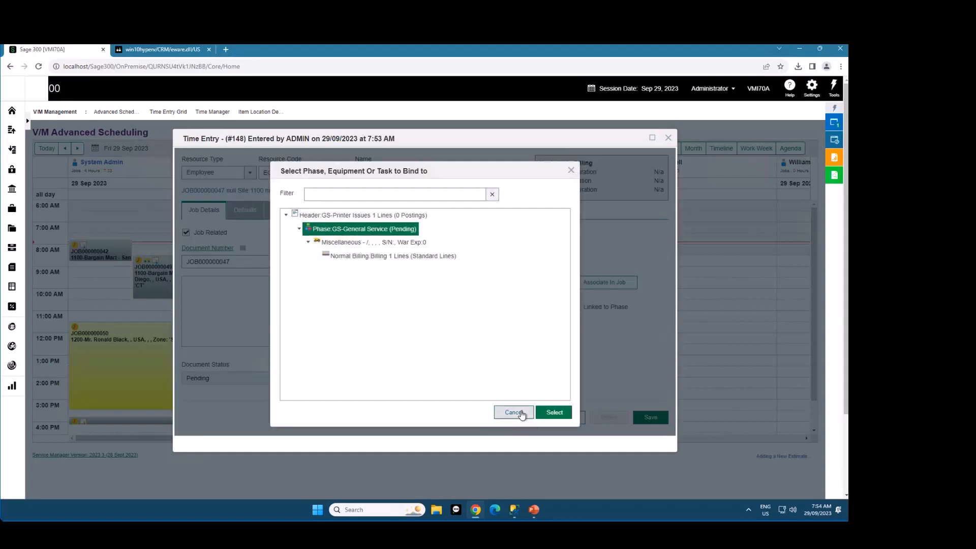
pyautogui.click(523, 412)
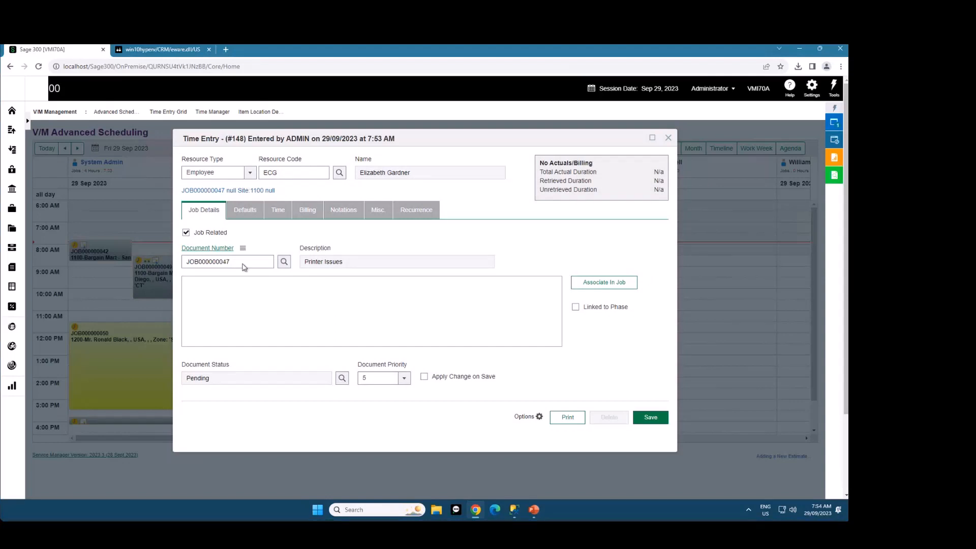
# Change the document number to JOB000000049 and bind the time entry to equipment 000016, filtering the job tree by 0016
pyautogui.doubleClick(266, 264)
pyautogui.write('JOB000000049')
pyautogui.click(291, 291)
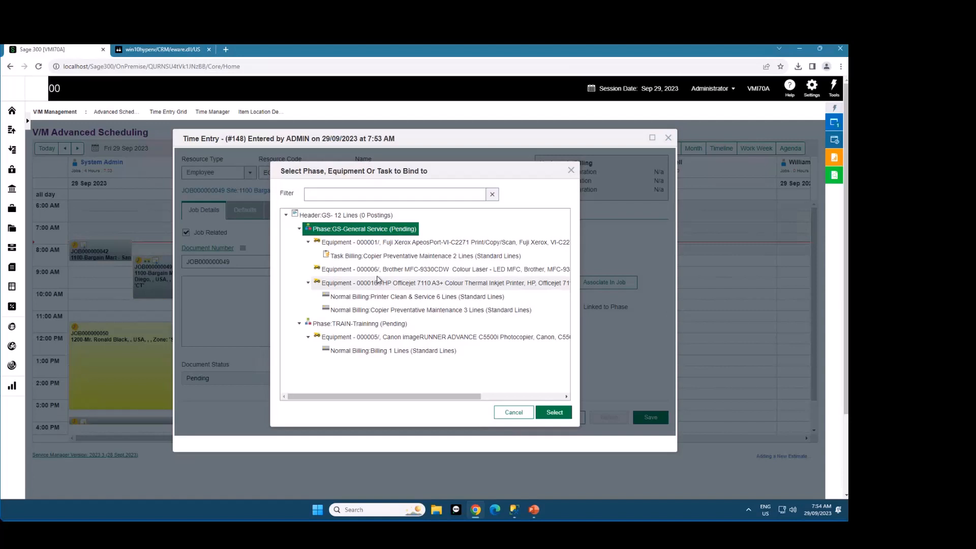
pyautogui.click(362, 215)
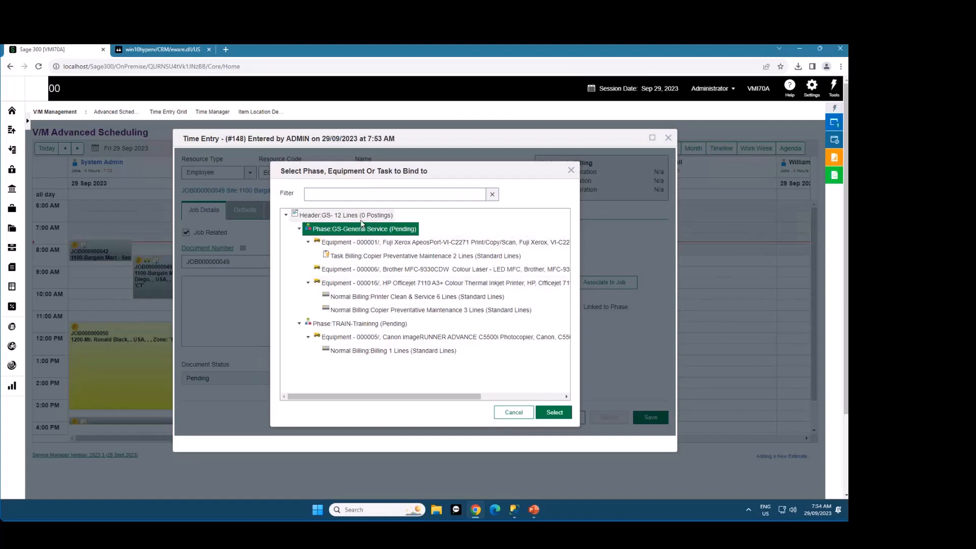
pyautogui.click(389, 194)
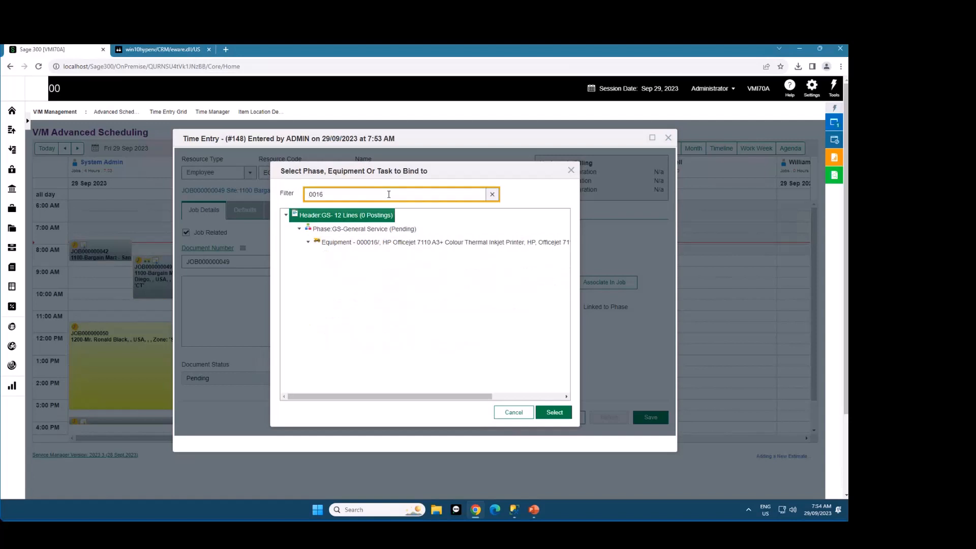
pyautogui.click(402, 253)
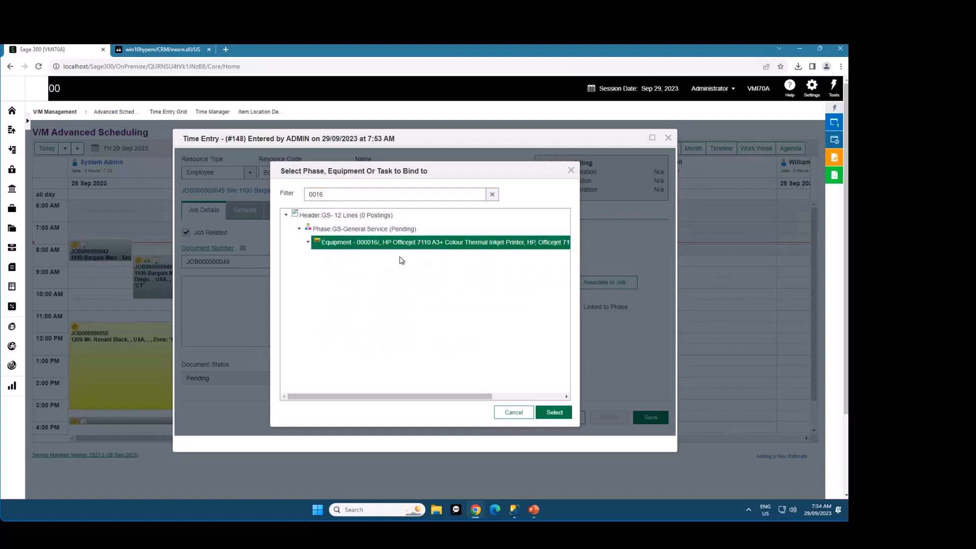
pyautogui.click(556, 413)
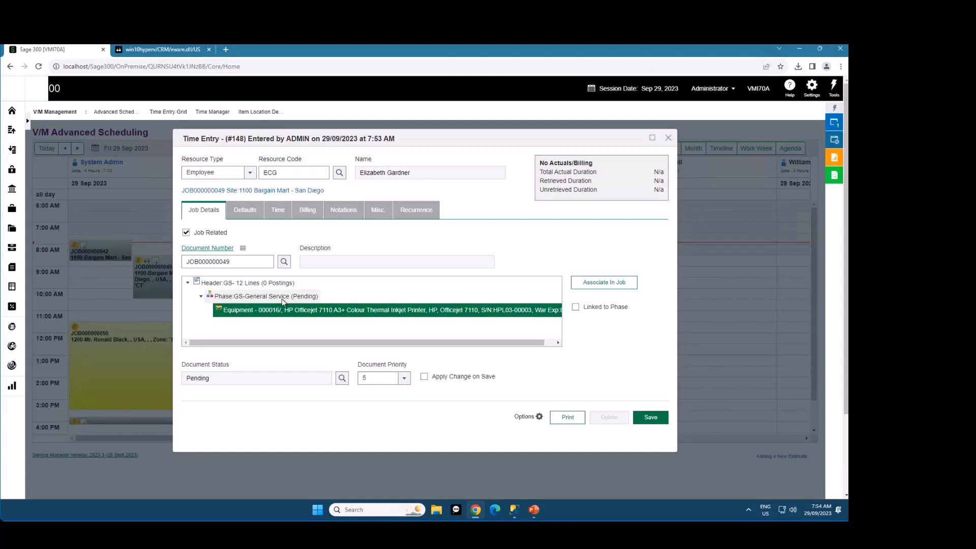
# Set the time entry's estimated duration to 60 minutes and look through the preset duration choices
pyautogui.click(285, 212)
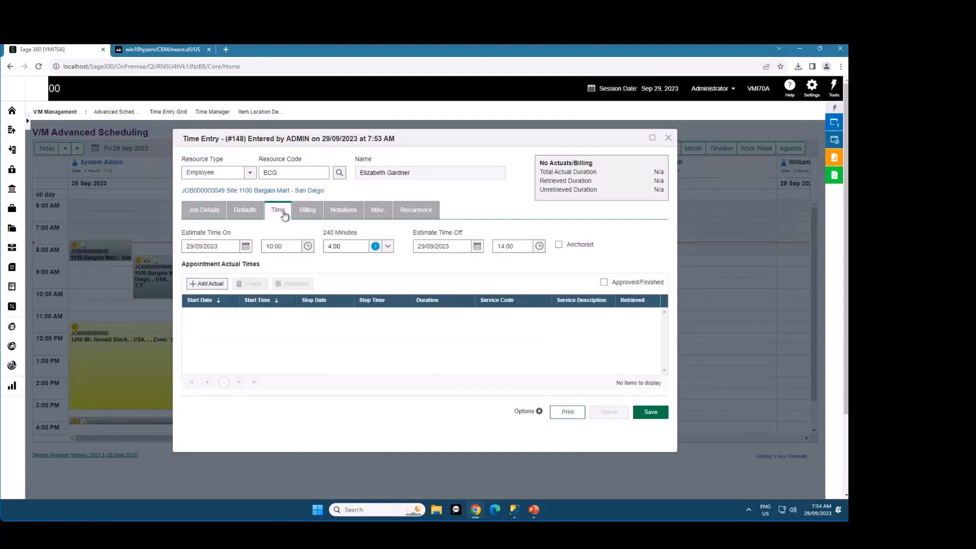
pyautogui.click(352, 246)
pyautogui.write('60')
pyautogui.press('Tab')
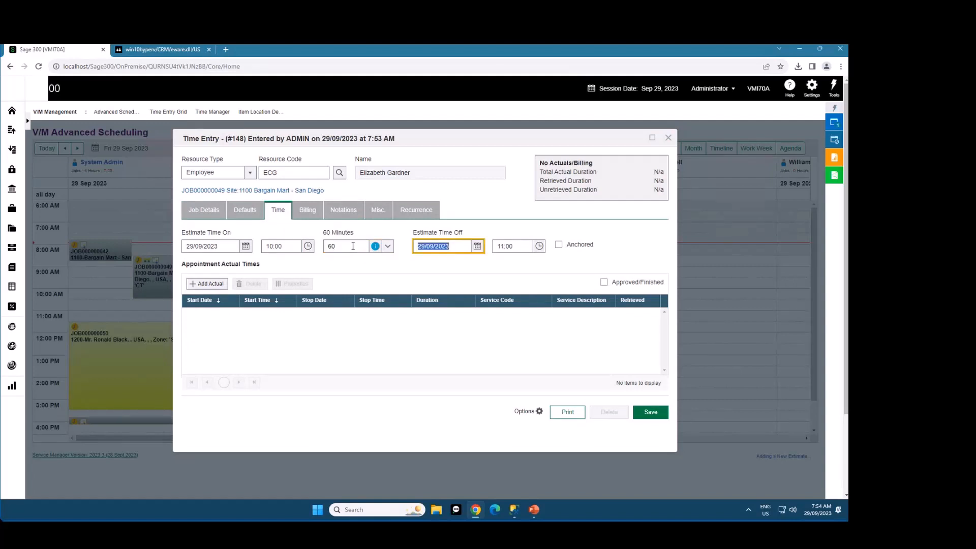
pyautogui.click(388, 246)
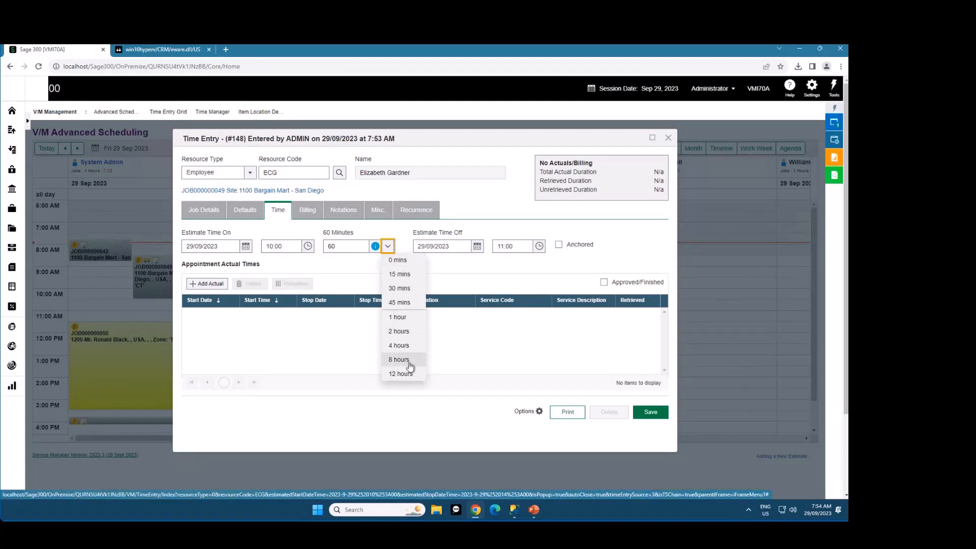
pyautogui.click(348, 267)
# Set the estimated duration to 1.5 hours in decimal form and check its equivalent in minutes
pyautogui.click(345, 246)
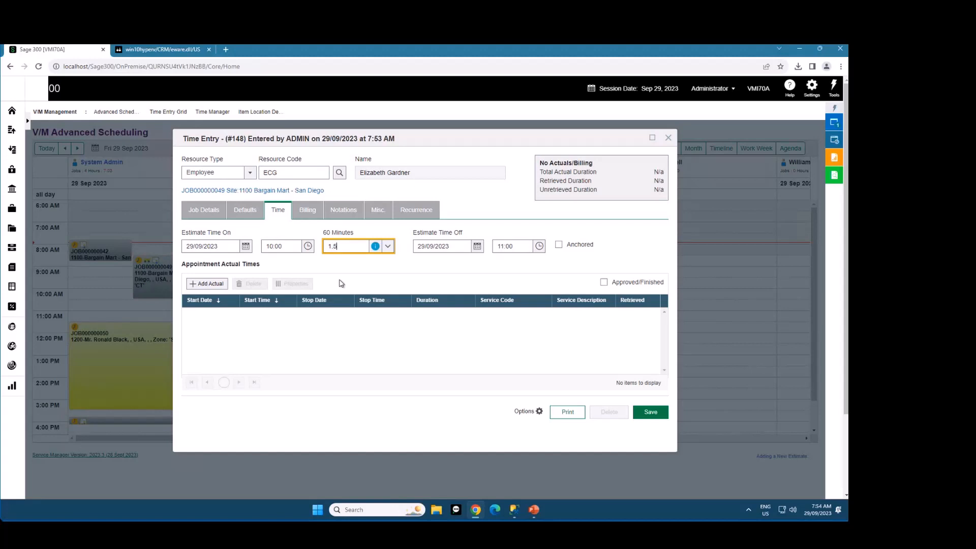
pyautogui.press('Tab')
pyautogui.hotkey('shift', 'Tab')
pyautogui.moveTo(324, 232); pyautogui.dragTo(356, 236)
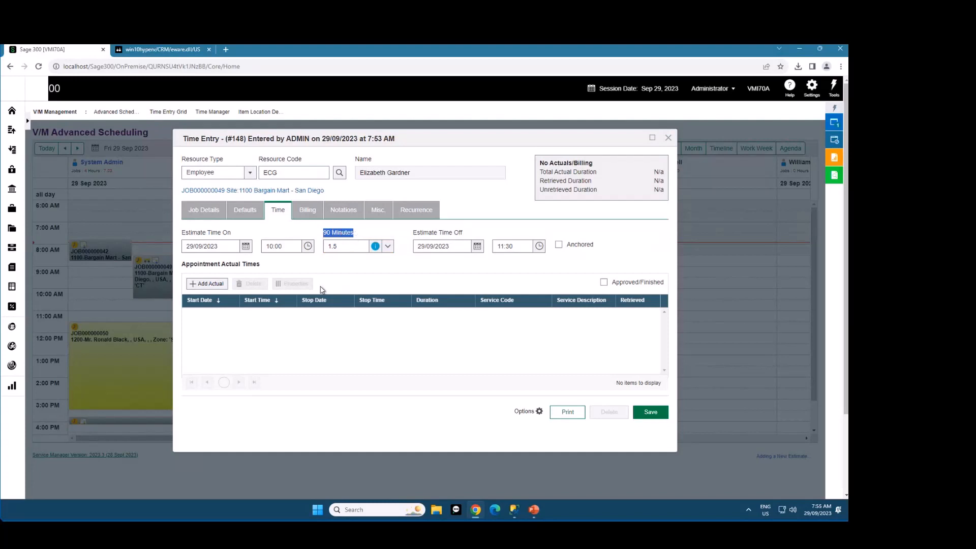
# Set the estimated duration to 4h 21m in text form and check its equivalent in minutes
pyautogui.click(333, 246)
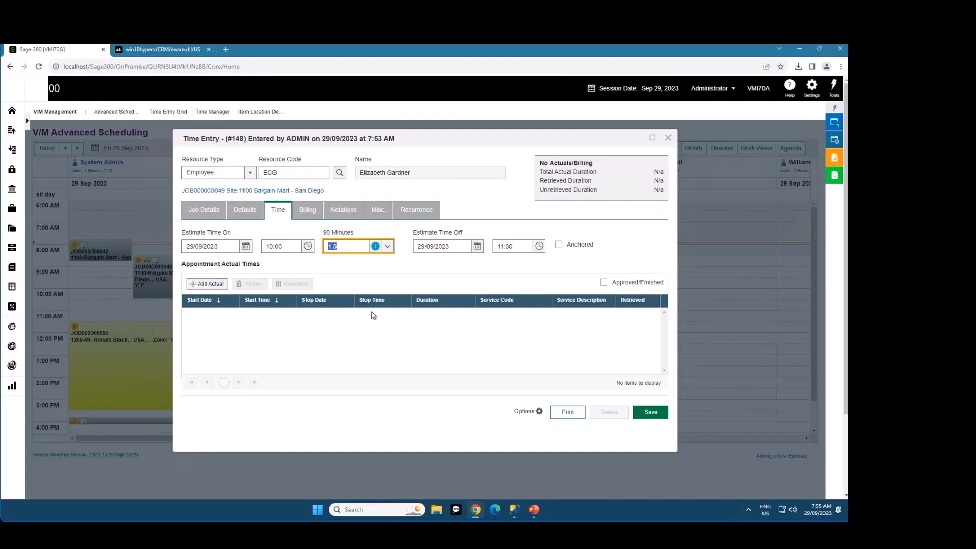
pyautogui.write('4h 21m')
pyautogui.press('Tab')
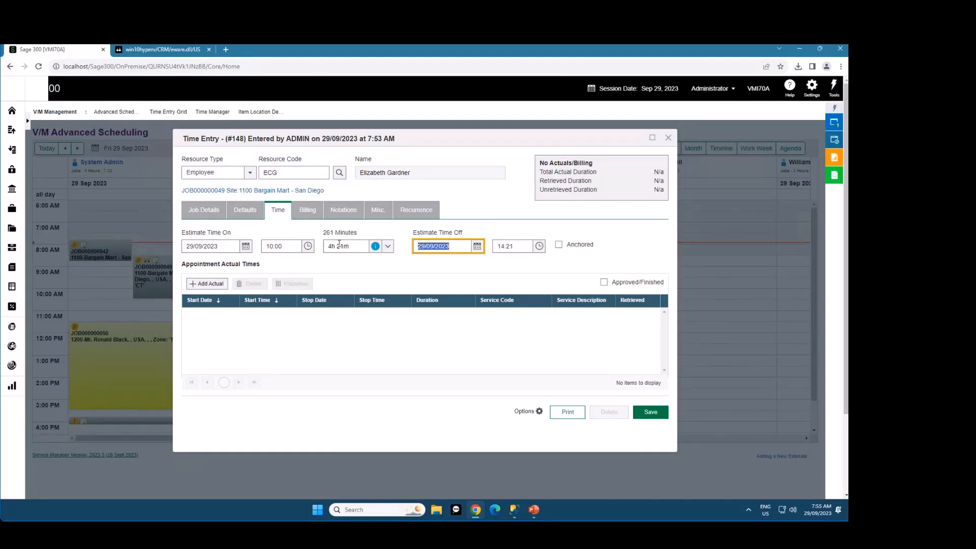
pyautogui.moveTo(350, 233); pyautogui.dragTo(324, 234)
pyautogui.click(336, 264)
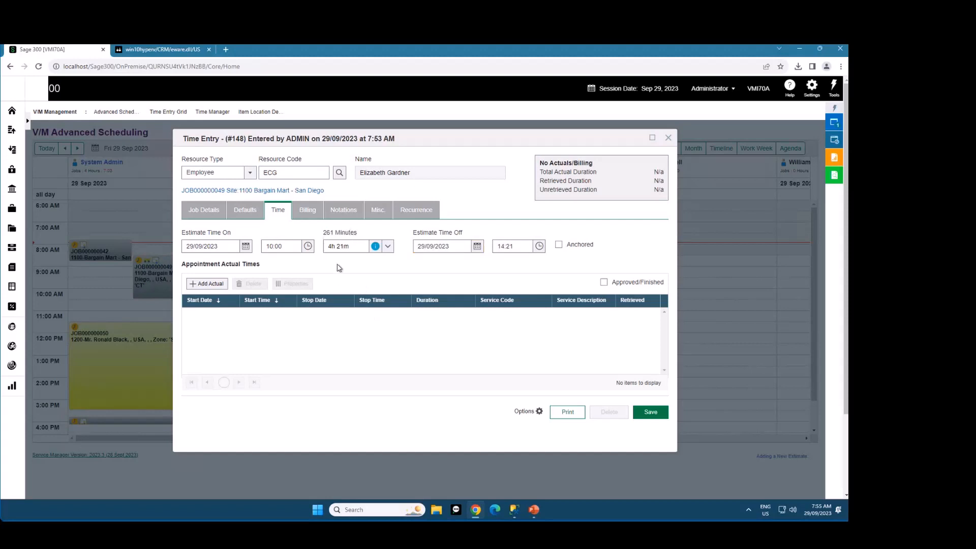
# Read the duration format help, set the estimated duration to 1w 3d 4h 5m, and check its equivalent in minutes
pyautogui.click(375, 246)
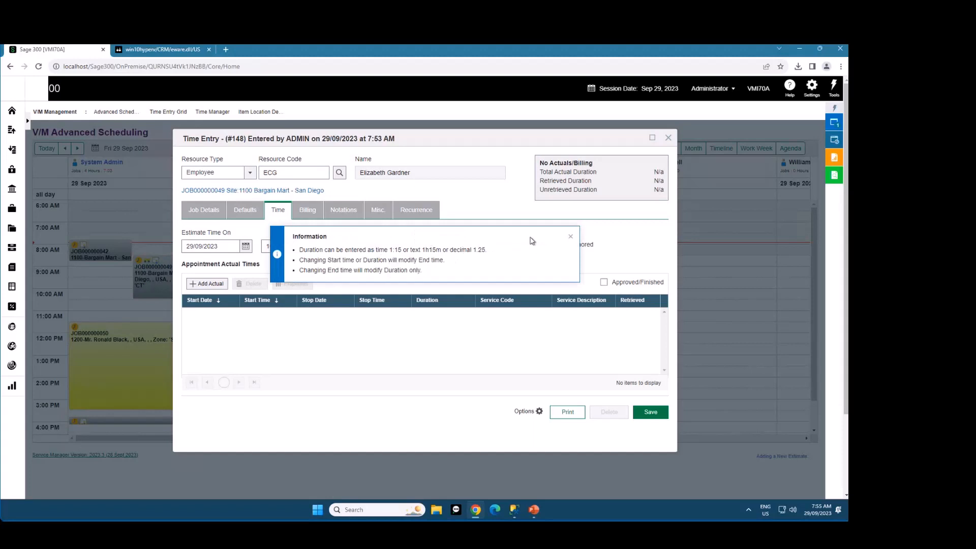
pyautogui.click(570, 237)
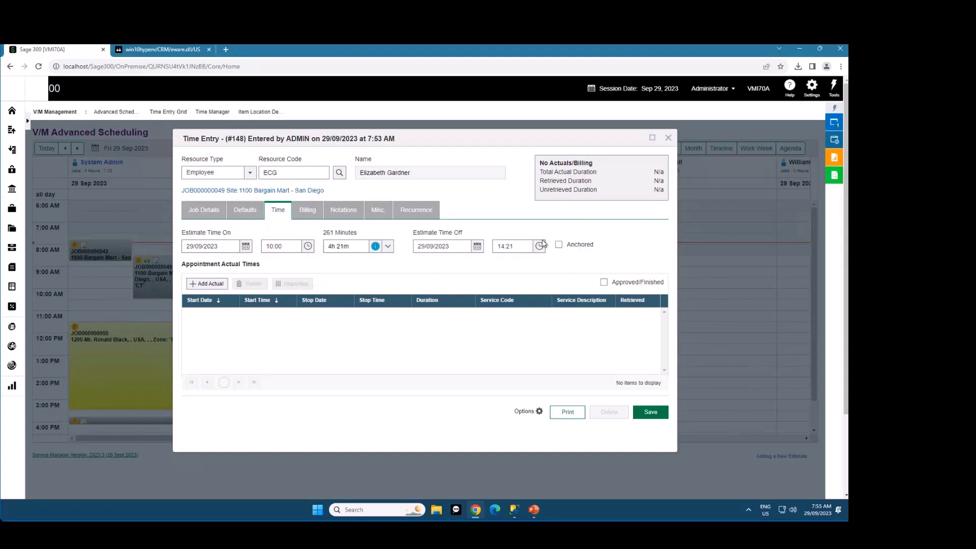
pyautogui.click(351, 247)
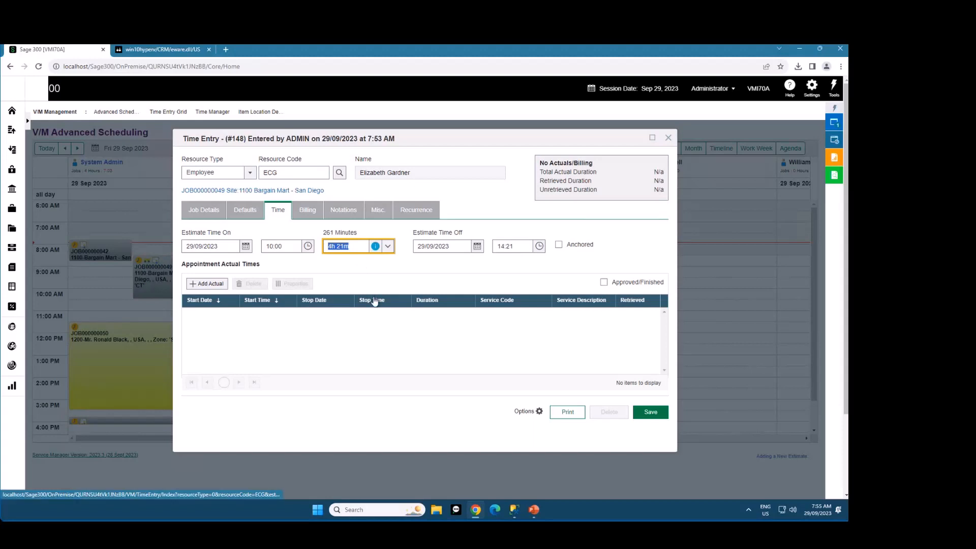
pyautogui.write('1w 3d')
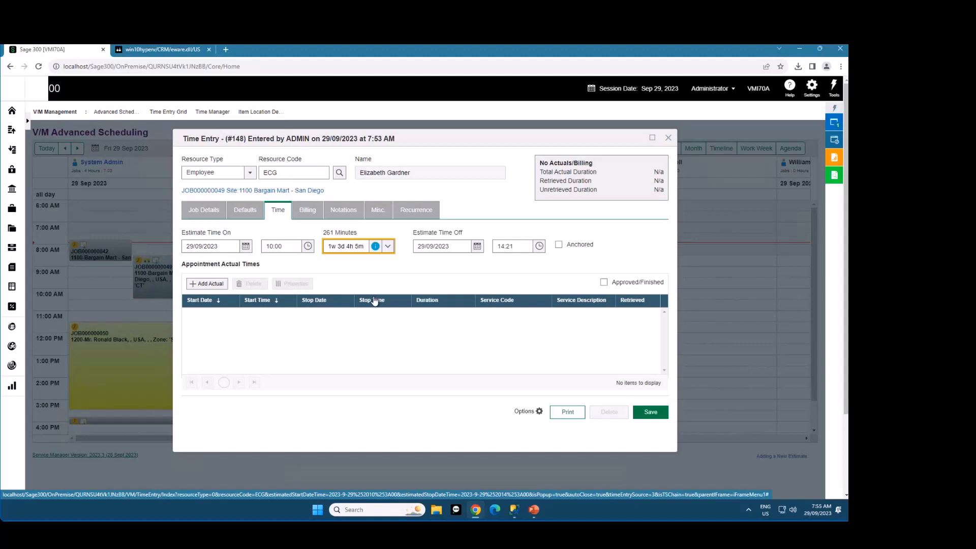
pyautogui.press('Tab')
pyautogui.moveTo(327, 233); pyautogui.dragTo(366, 236)
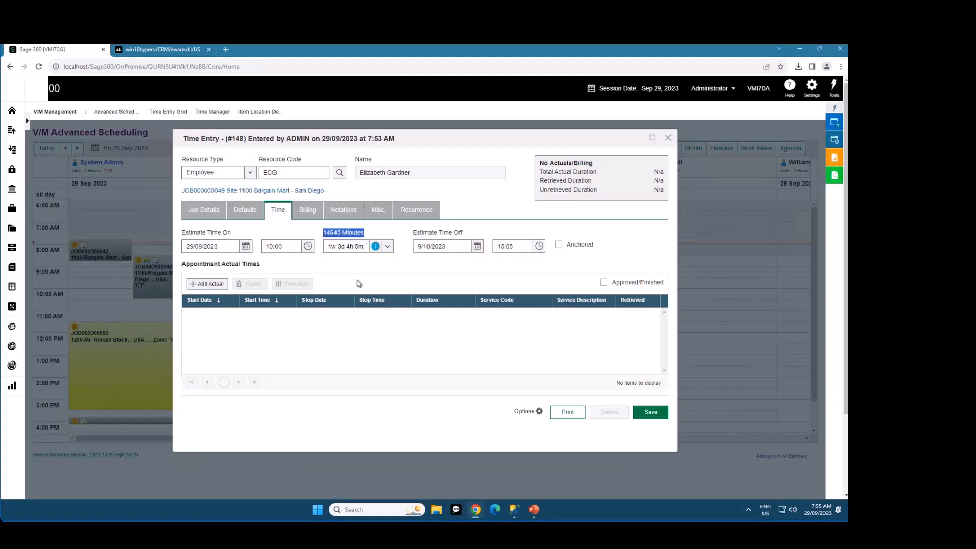
# Set the estimated duration to 2h 21m and save the time entry
pyautogui.click(339, 247)
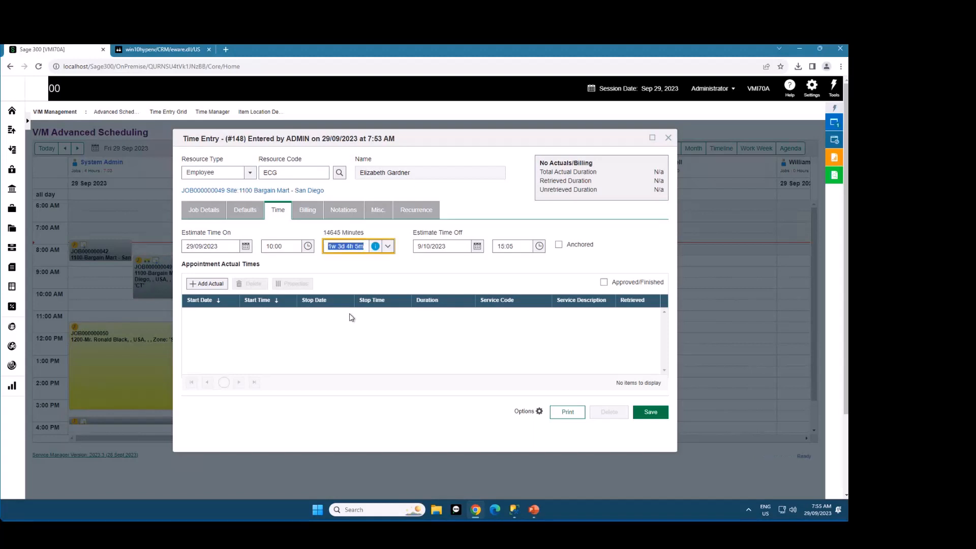
pyautogui.write('2h 21m')
pyautogui.press('Tab')
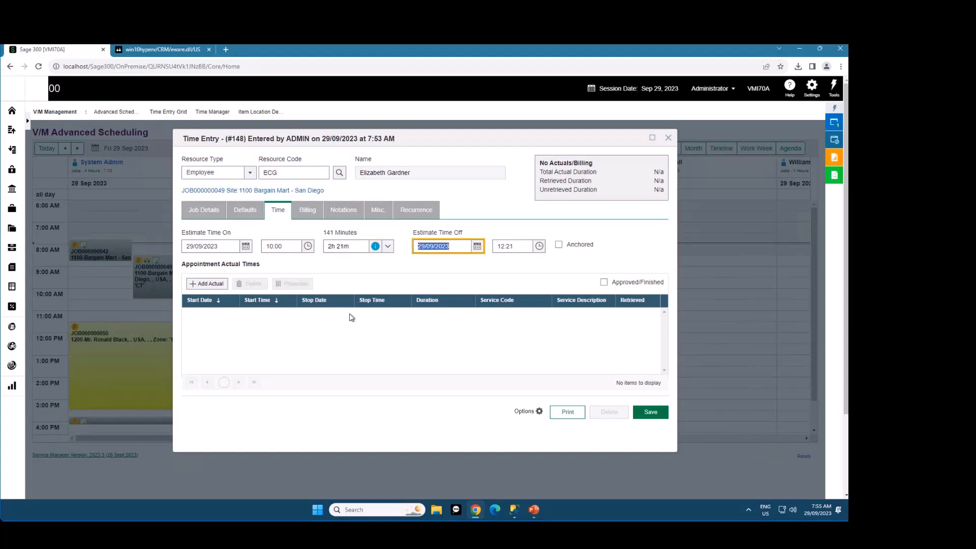
pyautogui.click(650, 413)
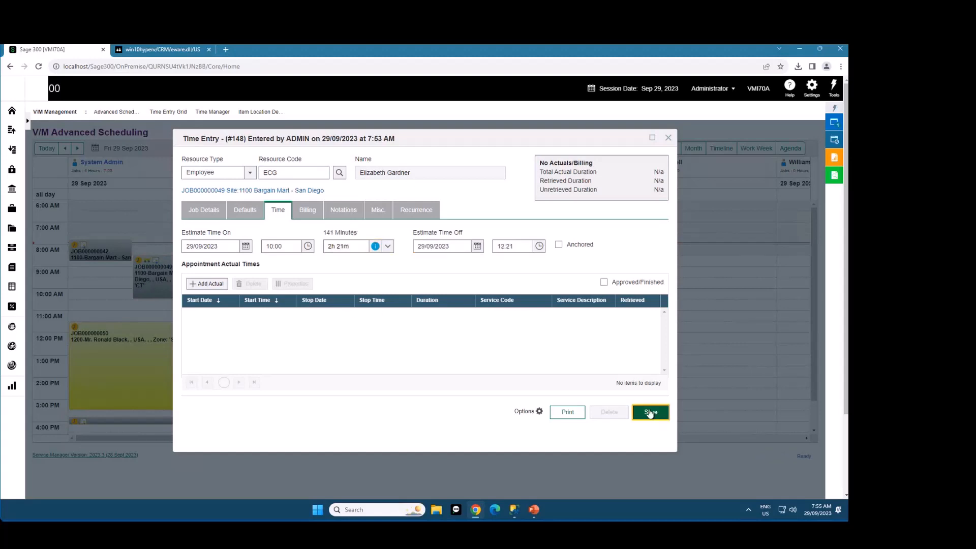
# Reopen the saved JOB000000049 time entry at 10:00 to check how its duration is stored, and close it
pyautogui.doubleClick(564, 312)
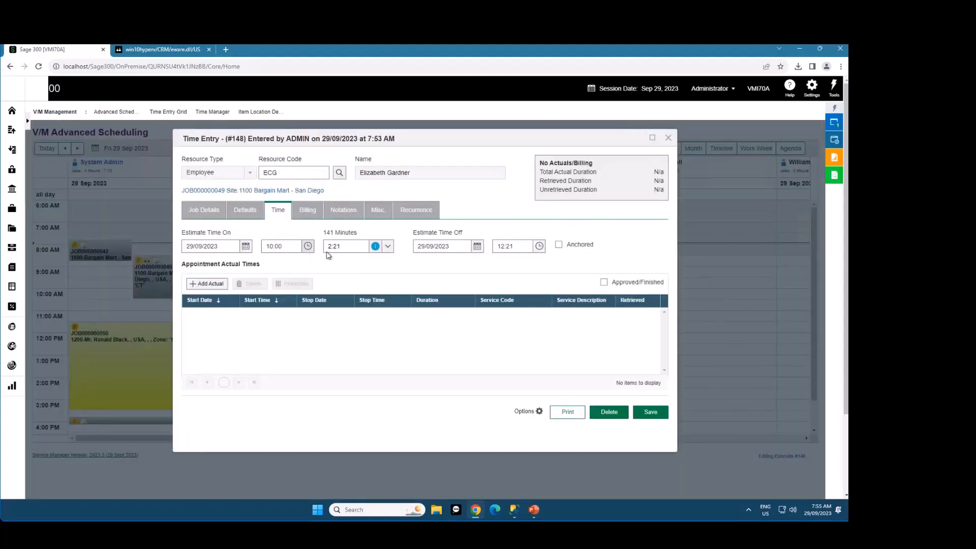
pyautogui.click(327, 251)
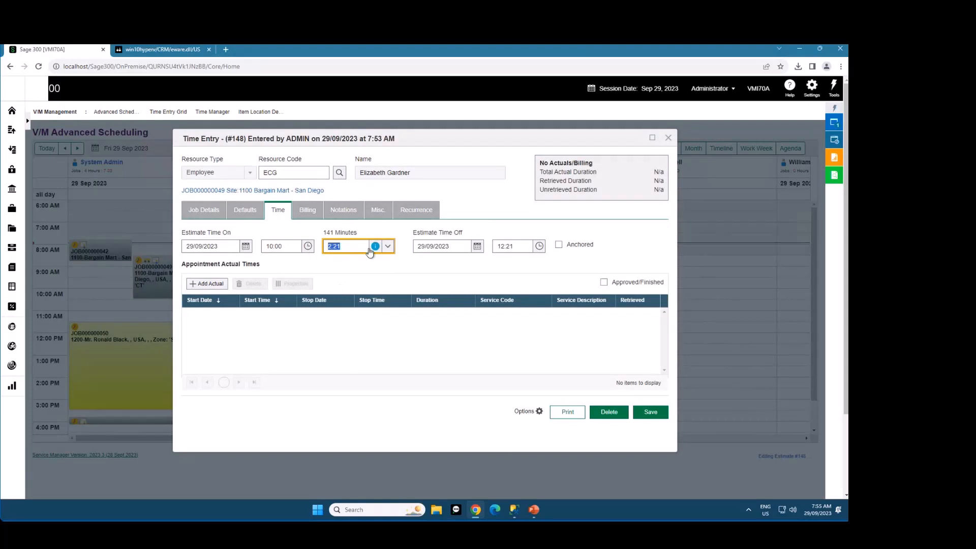
pyautogui.click(342, 245)
pyautogui.click(669, 140)
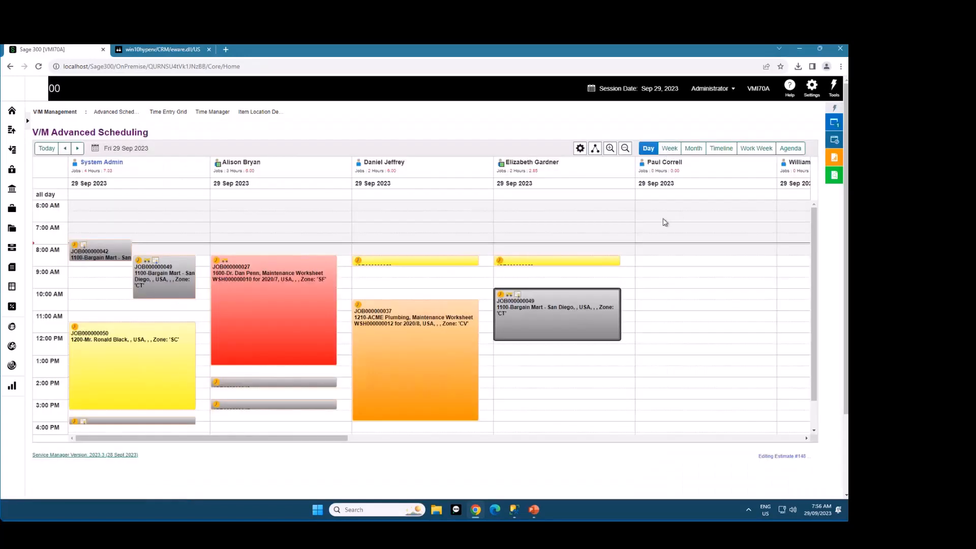
# Switch to Sage CRM and log on as admin with the account password
pyautogui.click(167, 50)
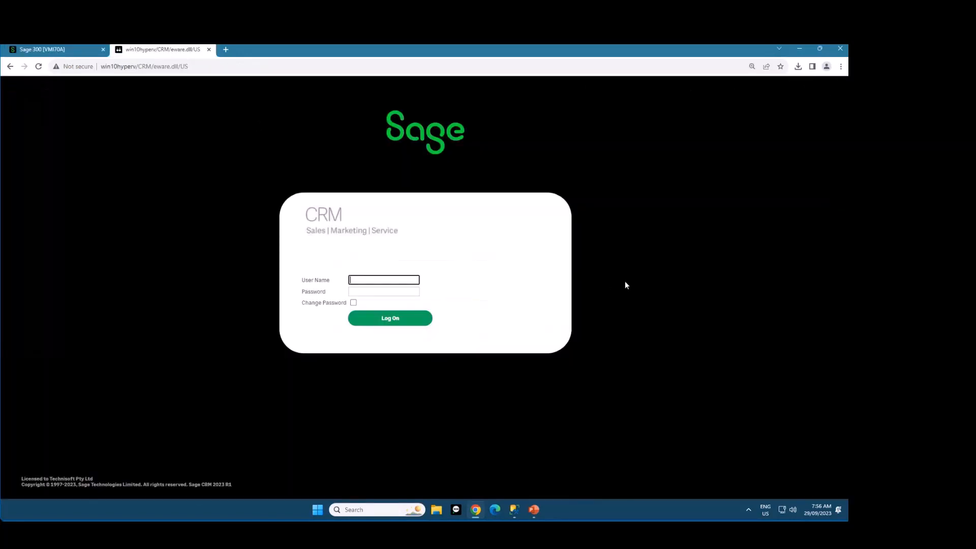
pyautogui.write('admin')
pyautogui.press('Tab')
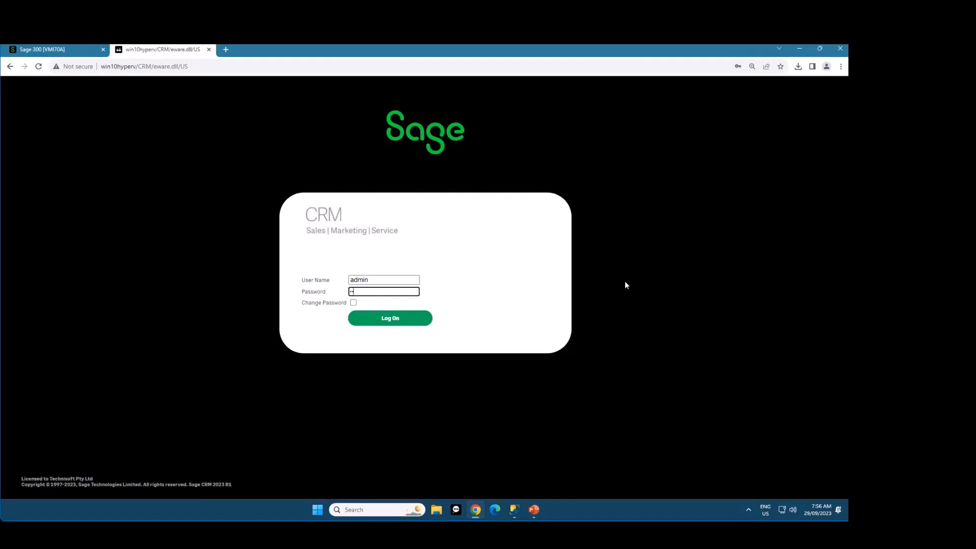
pyautogui.press('Return')
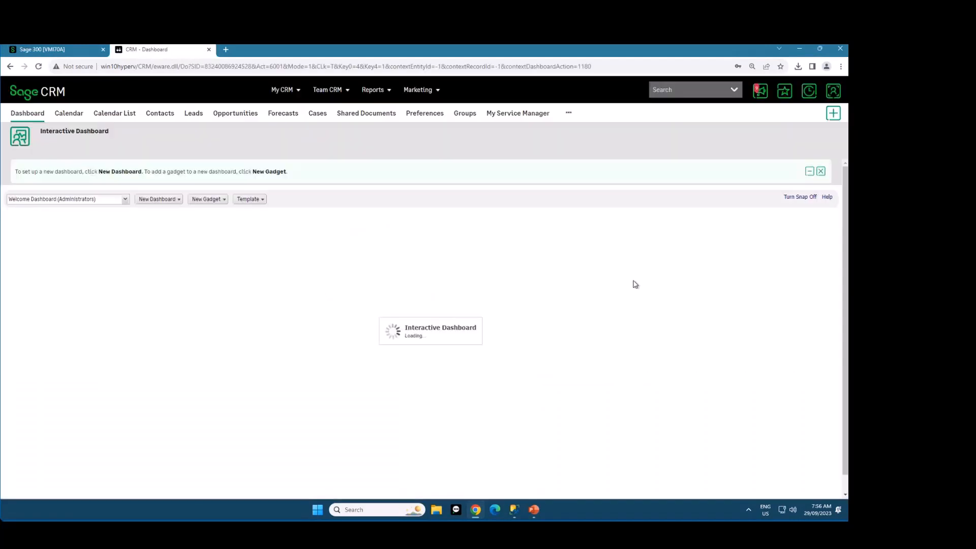
# Open the recently viewed company Bargain Mart - San Diego and view its Sage 300 A/R customer record
pyautogui.click(809, 91)
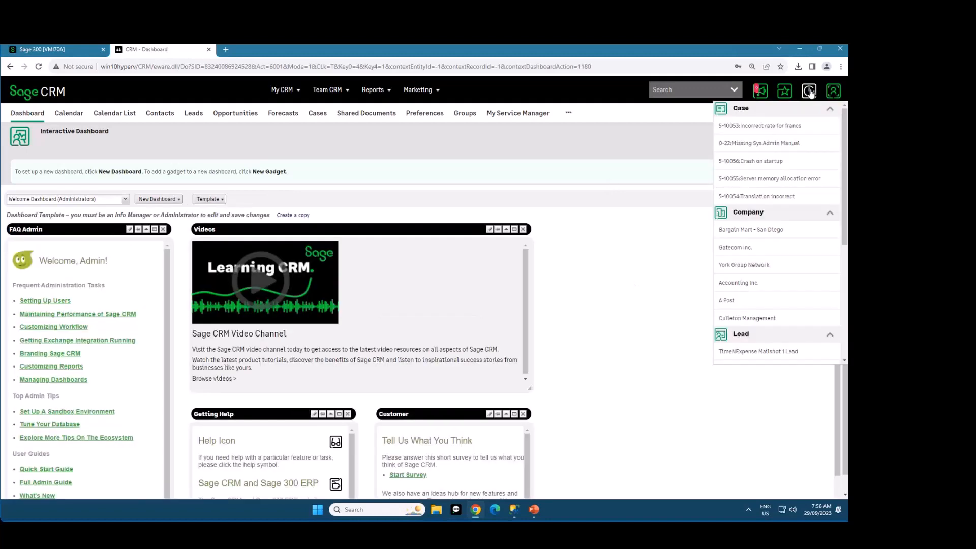
pyautogui.click(767, 233)
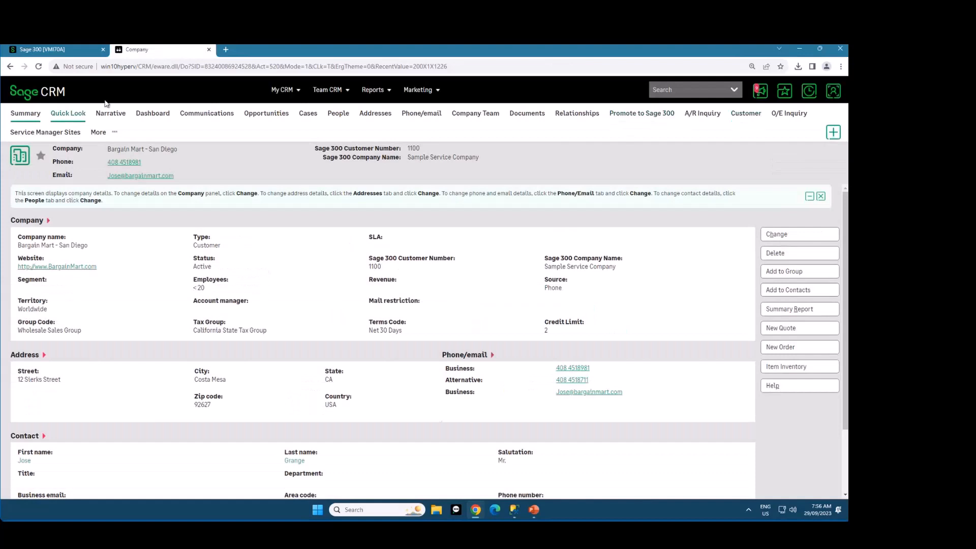
pyautogui.click(742, 117)
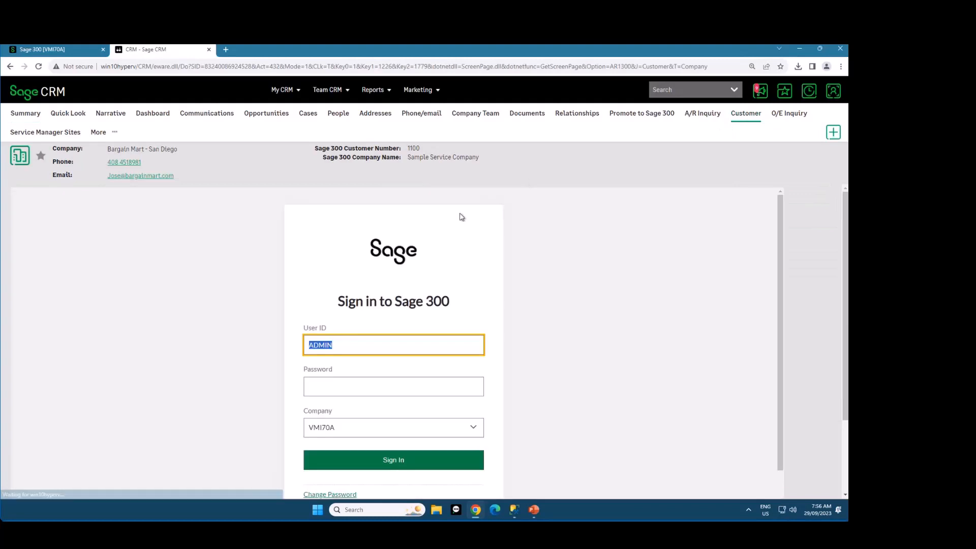
pyautogui.click(743, 118)
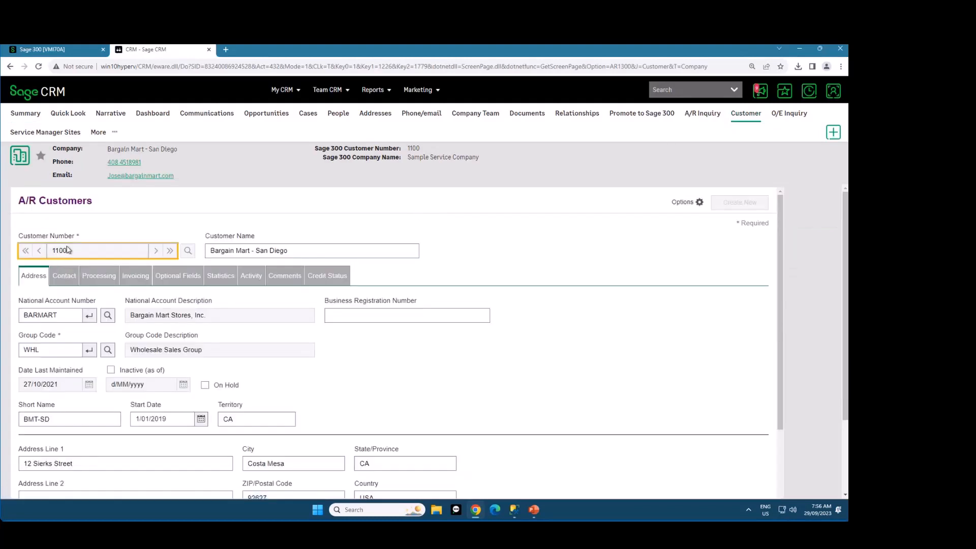
# View the company's Service Manager site list, inspect the details of site 1100, and close them
pyautogui.click(53, 134)
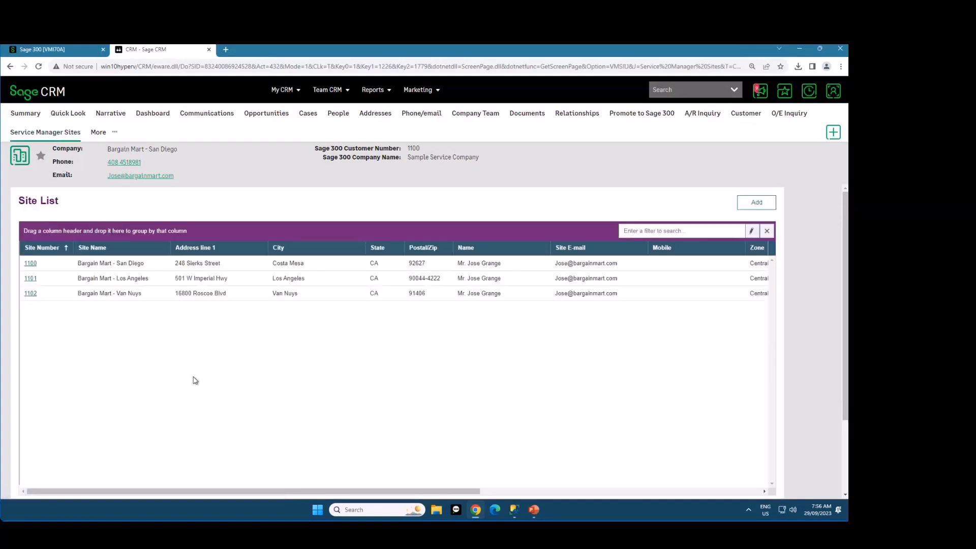
pyautogui.click(31, 263)
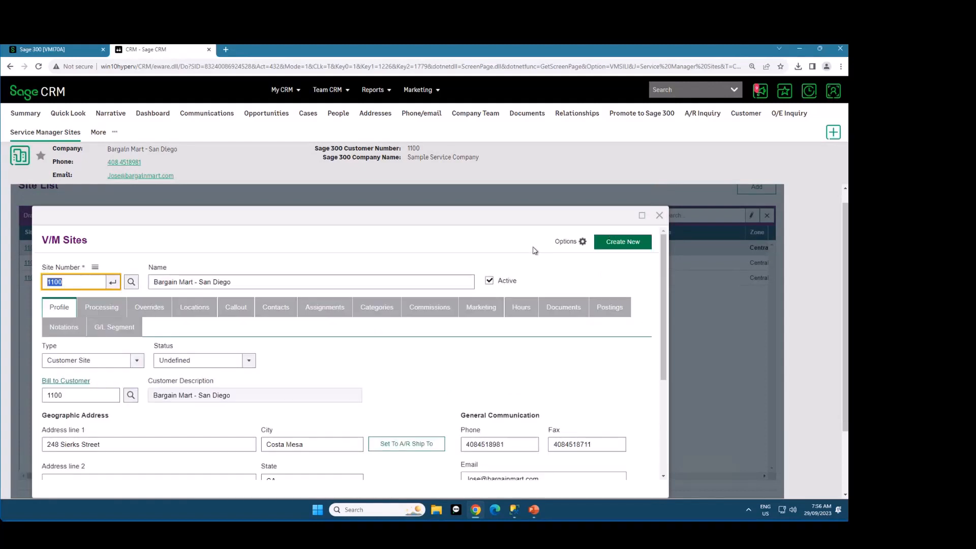
pyautogui.click(660, 216)
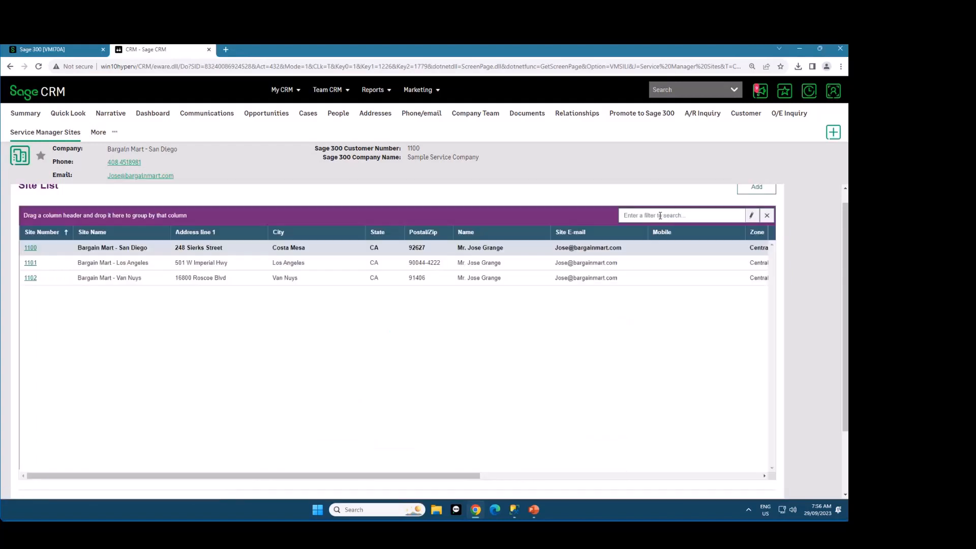
# Run a Service Document search and examine its additional criteria and the results grid's column options
pyautogui.click(734, 90)
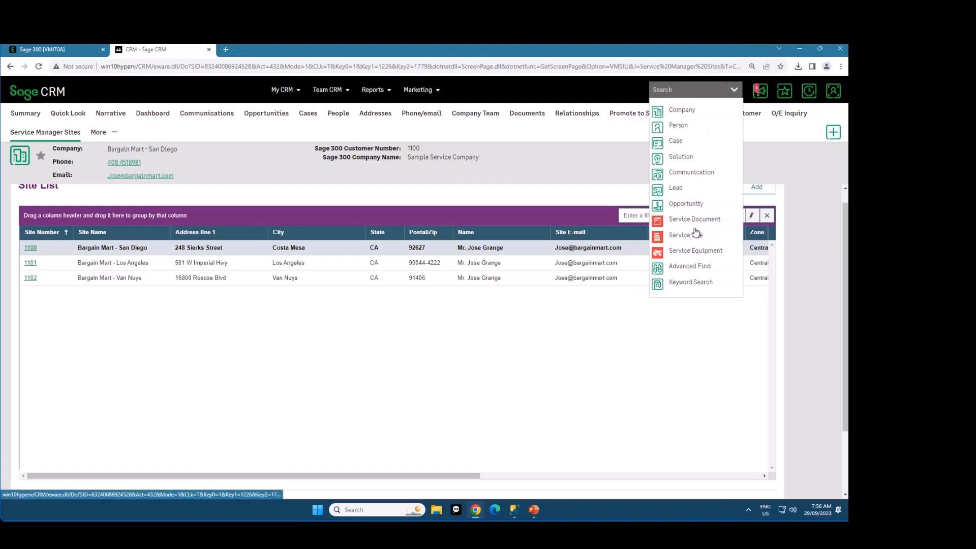
pyautogui.click(693, 219)
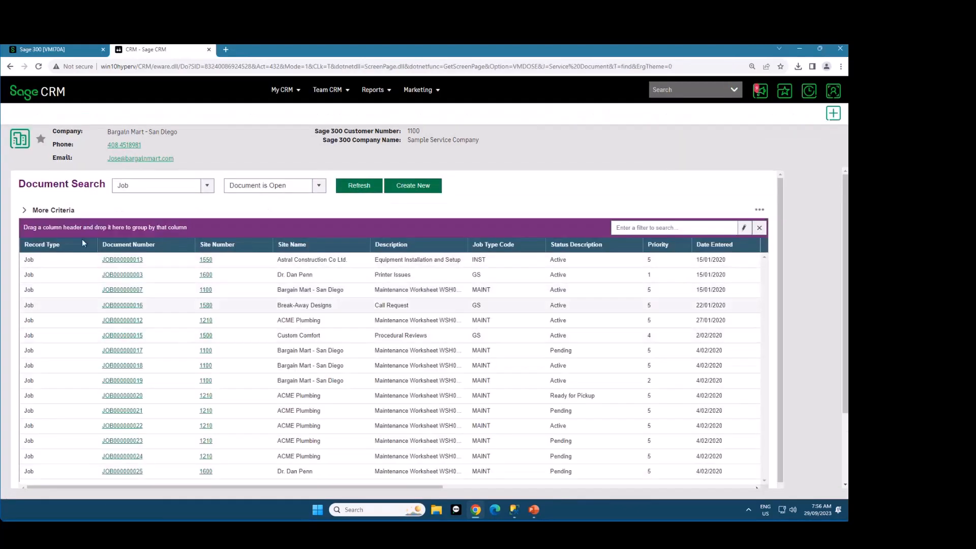
pyautogui.click(41, 211)
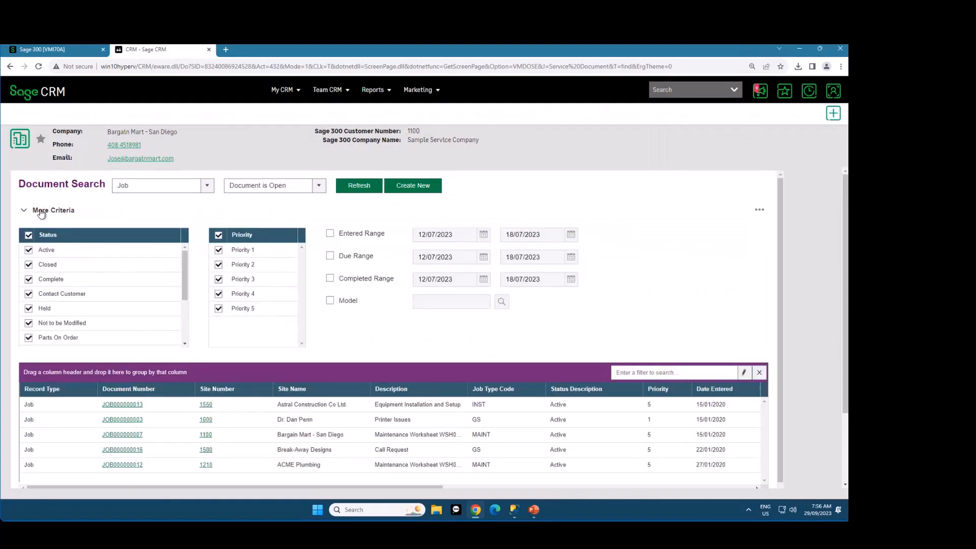
pyautogui.click(41, 211)
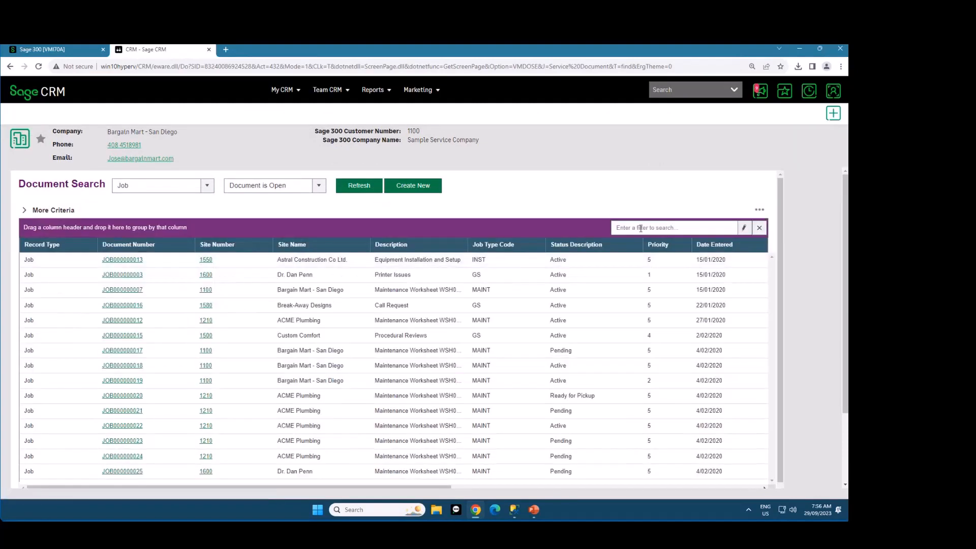
pyautogui.rightClick(338, 248)
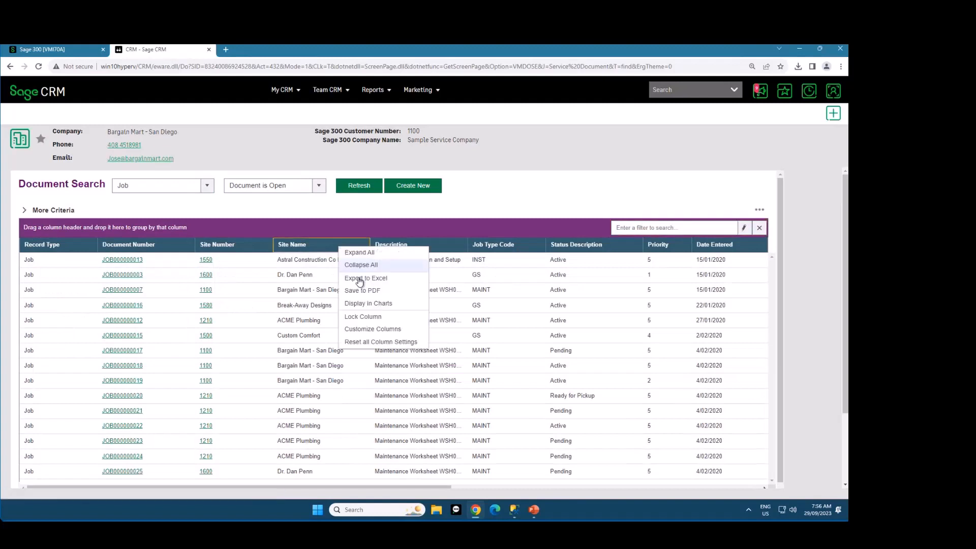
pyautogui.click(541, 200)
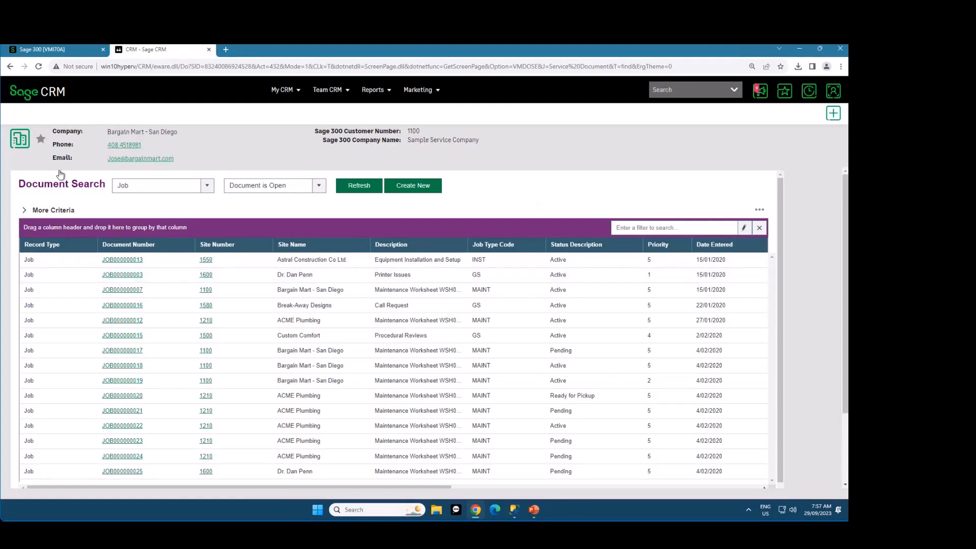
# Open the Service Manager documents of the Bargain Mart - San Diego opportunity and widen the Inc. Total column
pyautogui.click(51, 96)
pyautogui.click(233, 113)
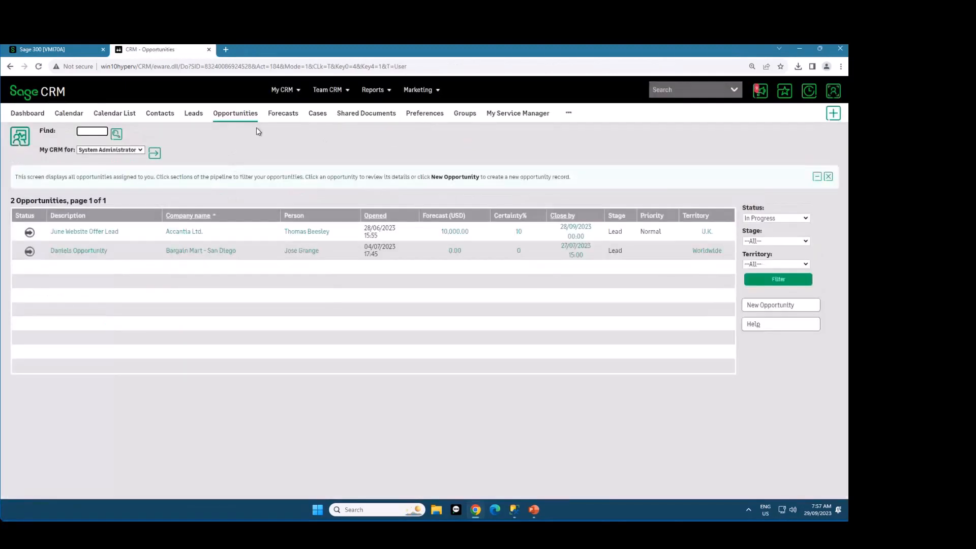
pyautogui.click(92, 252)
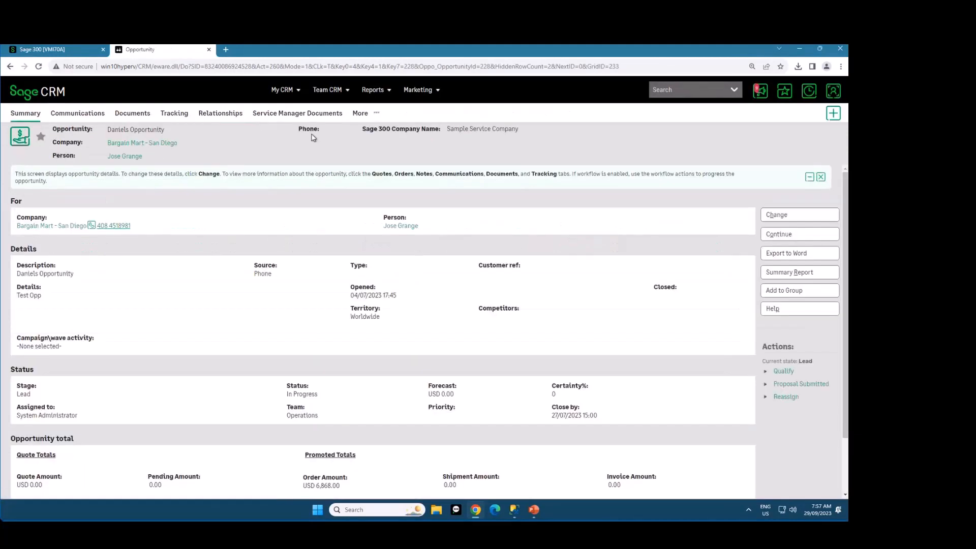
pyautogui.click(309, 114)
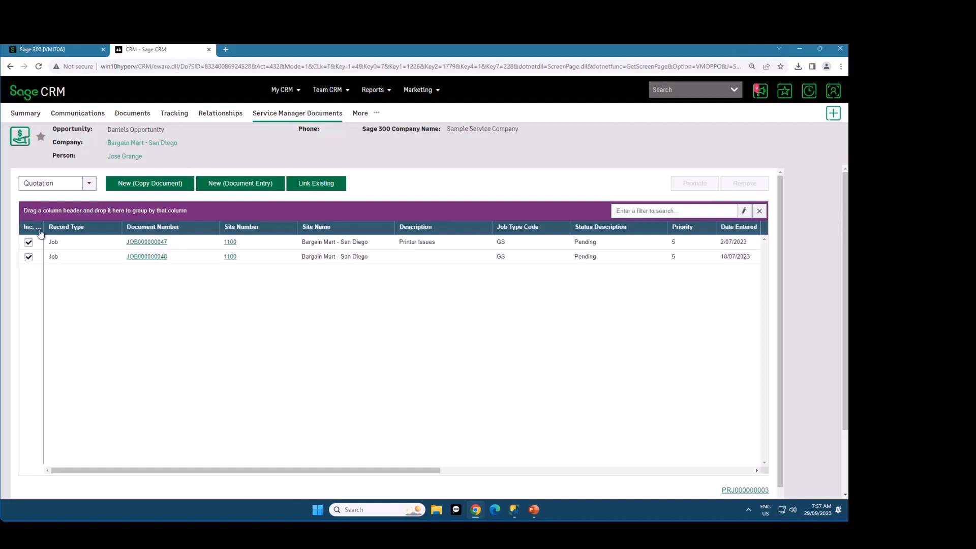
pyautogui.moveTo(41, 231); pyautogui.dragTo(54, 231)
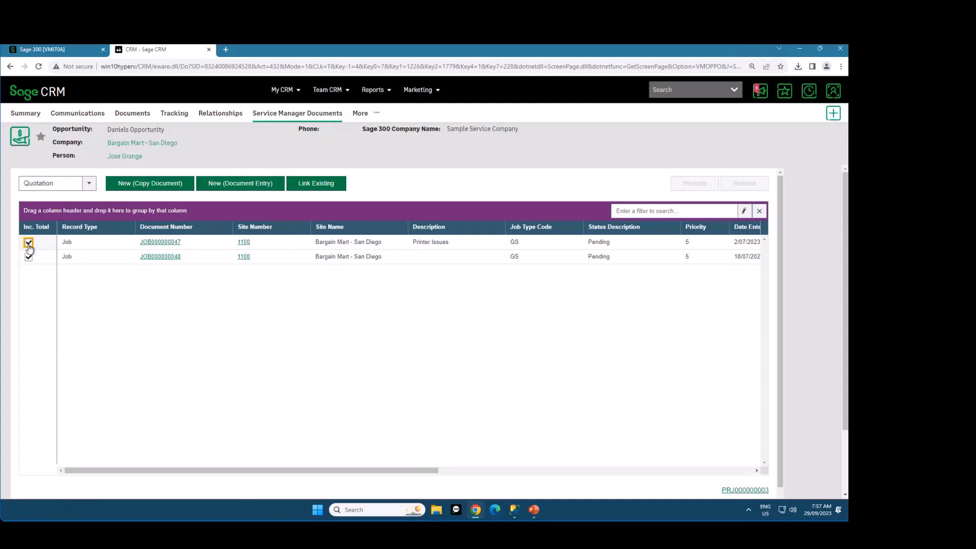
pyautogui.moveTo(426, 470); pyautogui.dragTo(301, 472)
# Check the order, quote and invoice amounts in the opportunity's summary and return to its Service Manager documents
pyautogui.click(25, 113)
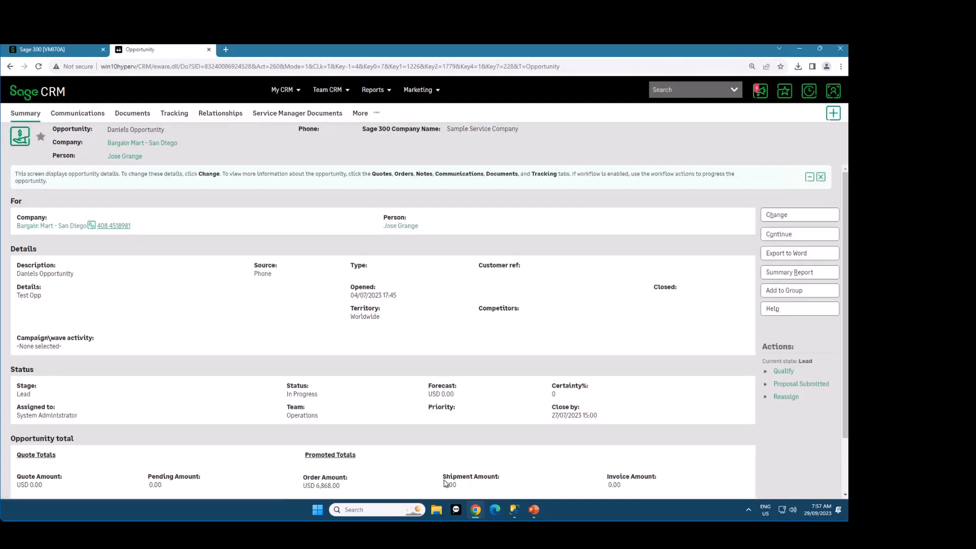
pyautogui.scroll(-1, 465, 468)
pyautogui.doubleClick(328, 442)
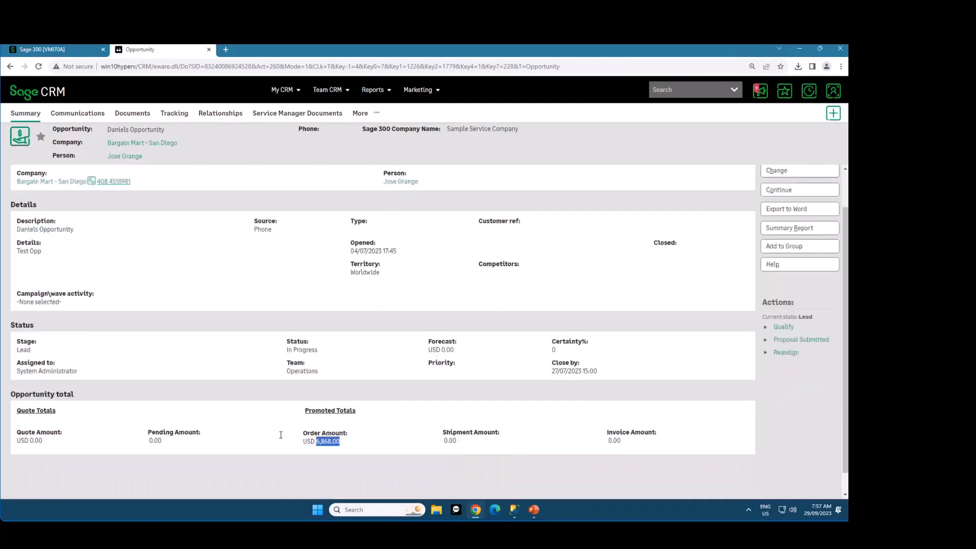
pyautogui.doubleClick(36, 440)
pyautogui.doubleClick(614, 440)
pyautogui.scroll(1, 572, 437)
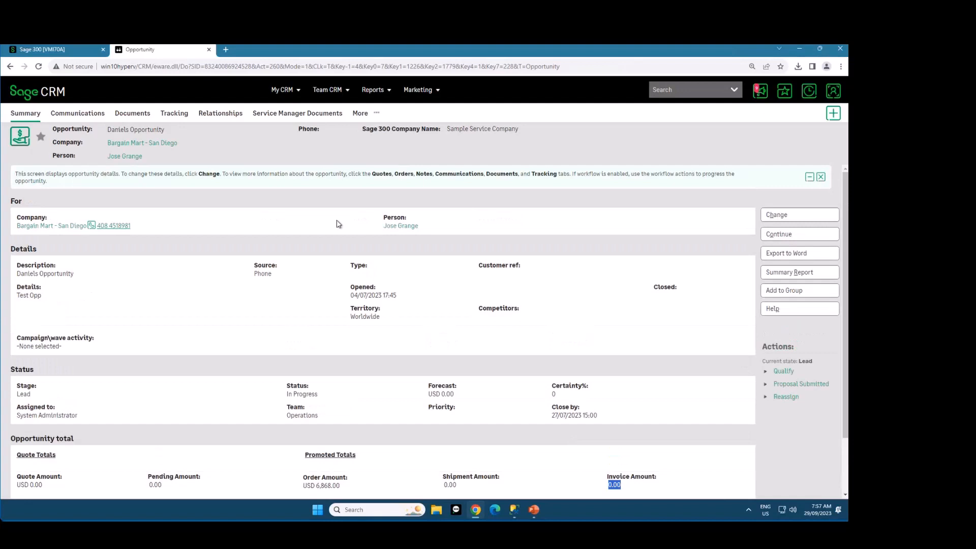
pyautogui.click(304, 112)
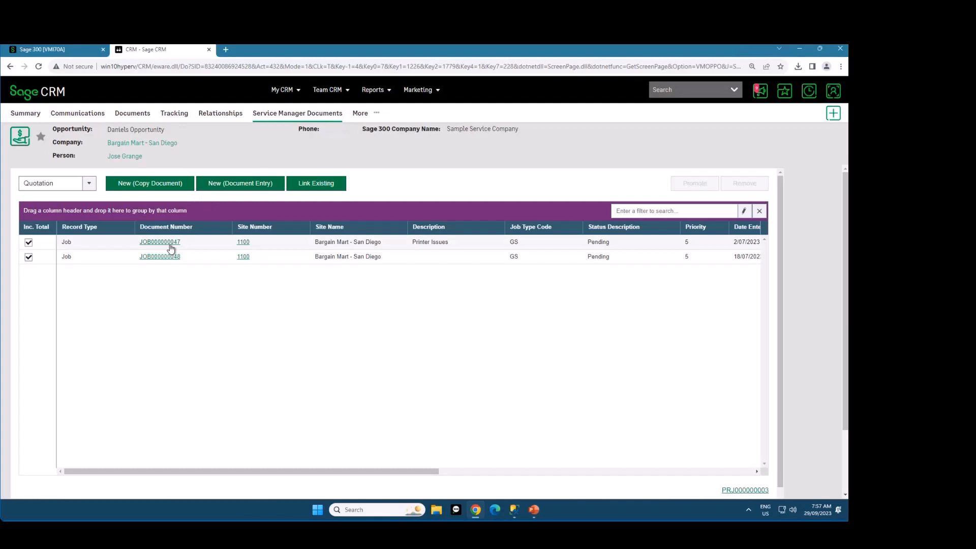
# Copy job number JOB000000047 from the CRM opportunity's documents and load that job in Sage 300 V/M Document Entry
pyautogui.click(66, 49)
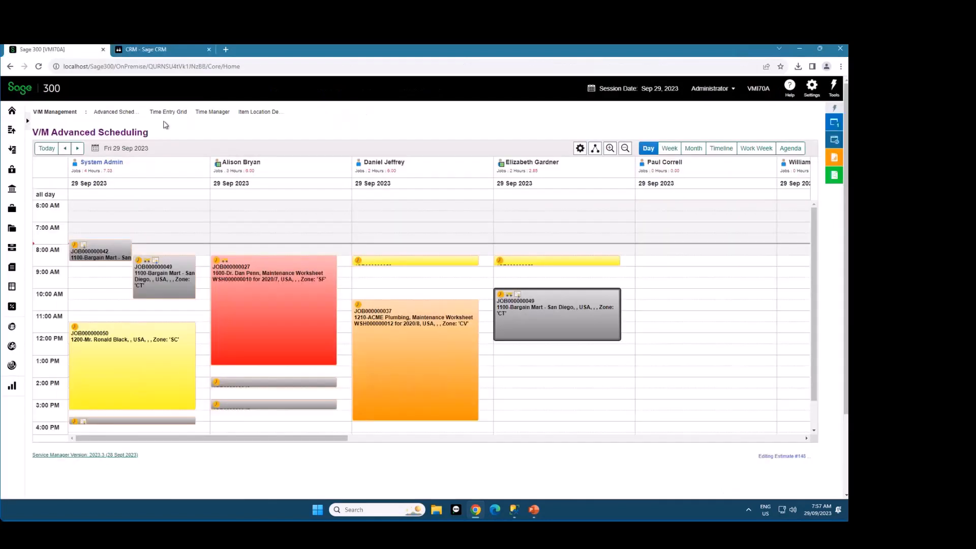
pyautogui.click(837, 127)
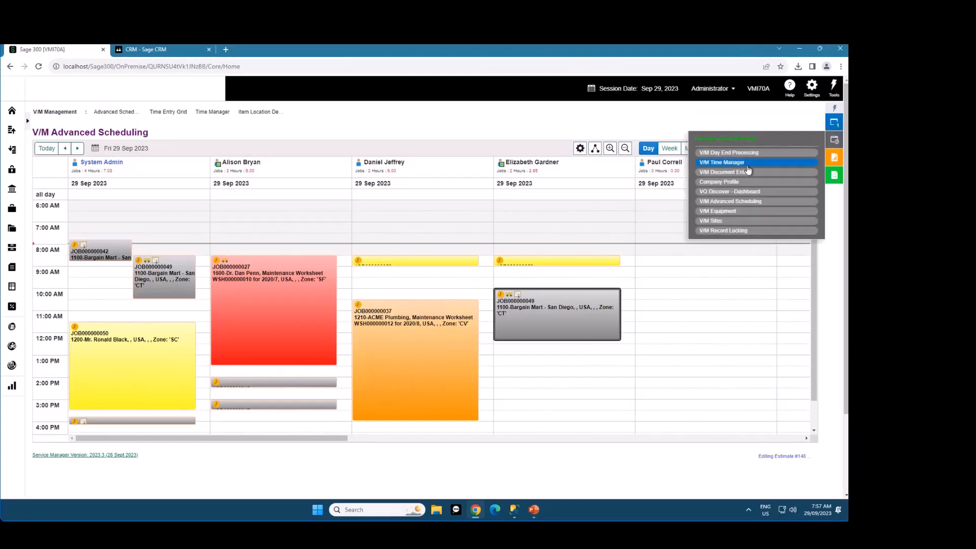
pyautogui.click(746, 171)
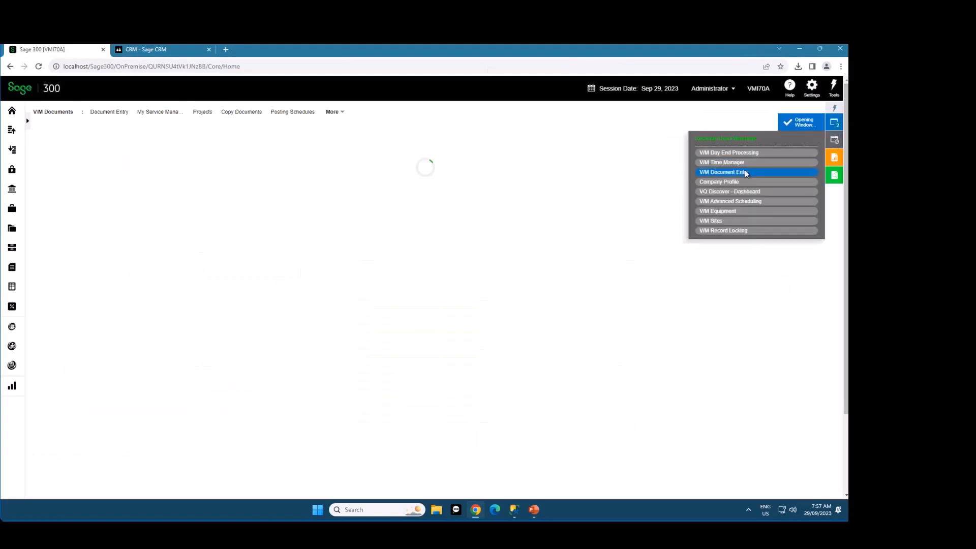
pyautogui.click(155, 53)
pyautogui.moveTo(180, 242); pyautogui.dragTo(142, 245)
pyautogui.hotkey('ctrl', 'c')
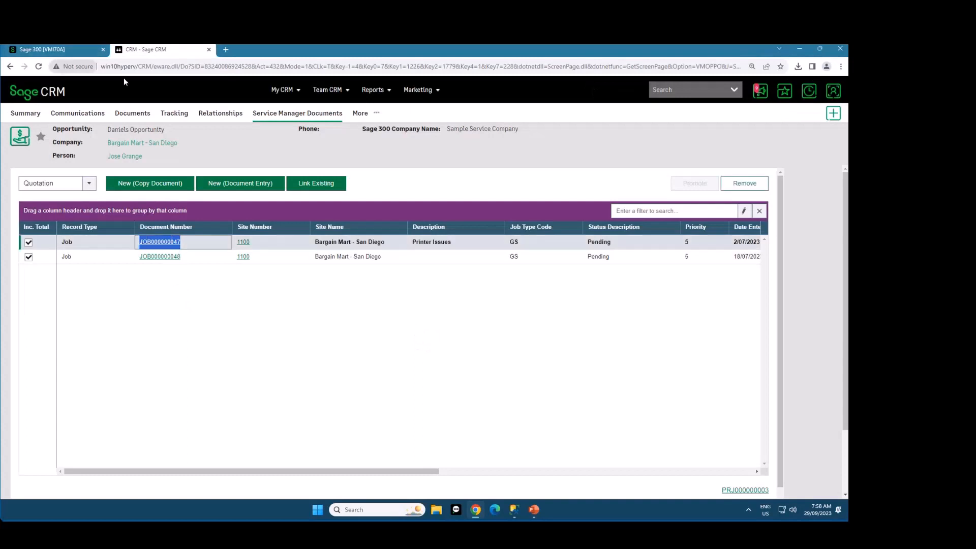
pyautogui.click(61, 49)
pyautogui.click(200, 160)
pyautogui.hotkey('ctrl', 'v')
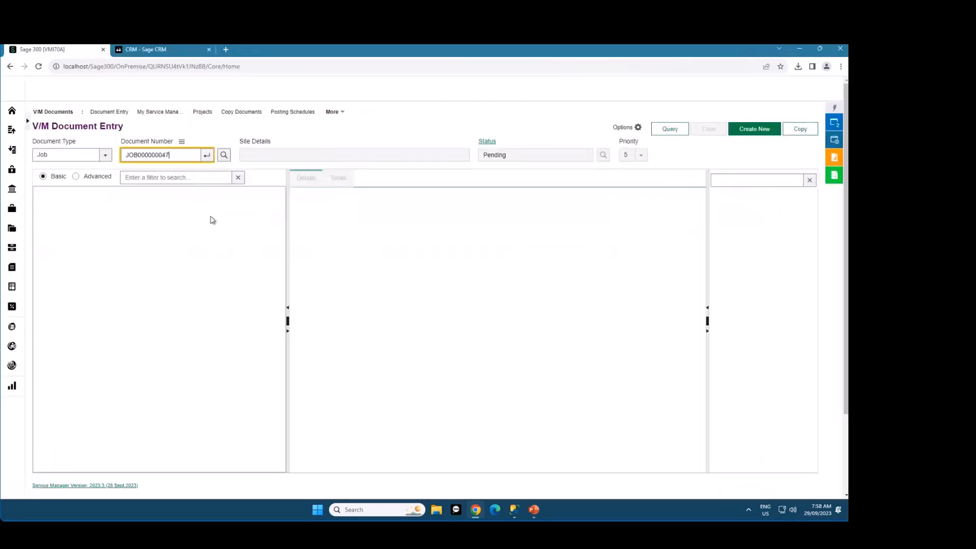
pyautogui.press('Tab')
# Open the job's Install Planning & Schematics labor line and set its supplied quantity to 5,000 hours
pyautogui.doubleClick(160, 247)
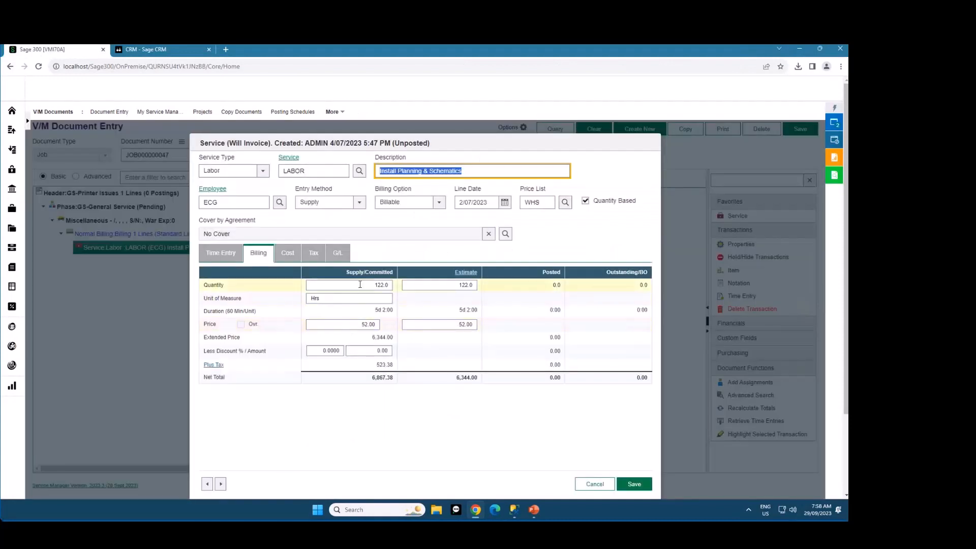
pyautogui.click(360, 285)
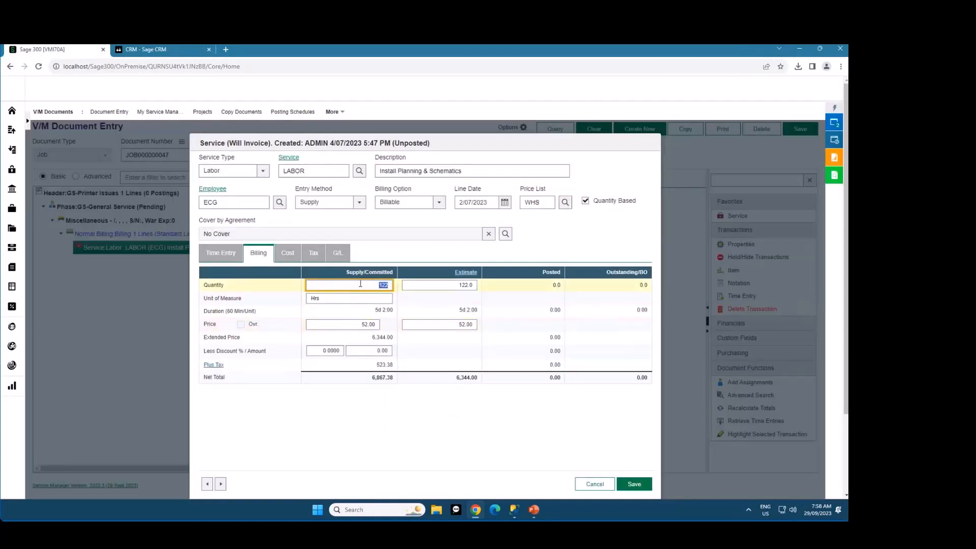
pyautogui.write('200')
pyautogui.press('Tab')
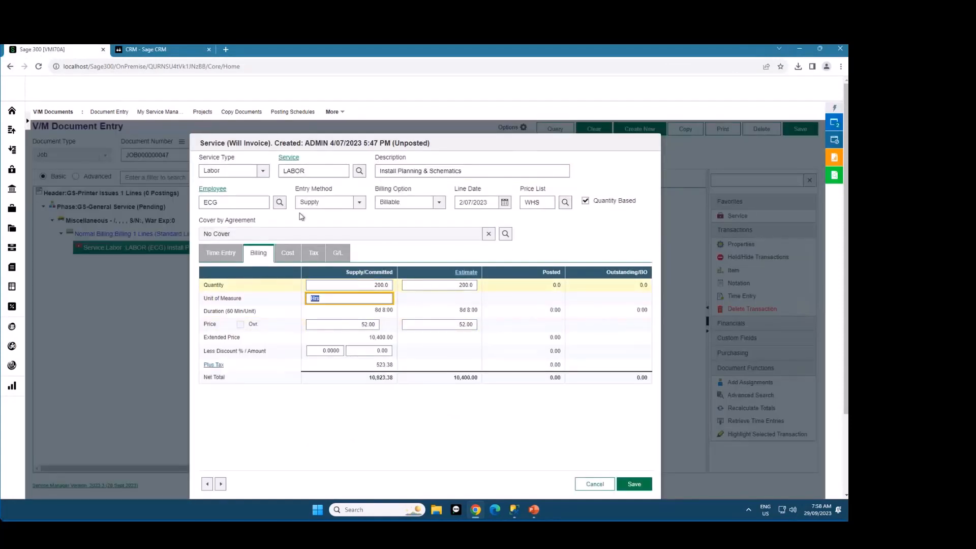
pyautogui.click(362, 285)
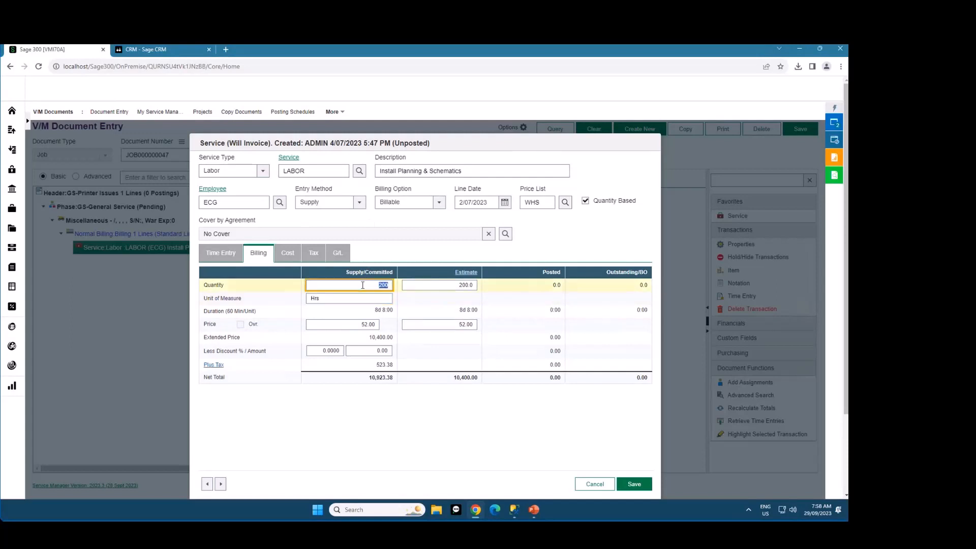
pyautogui.write('5,000')
pyautogui.press('Tab')
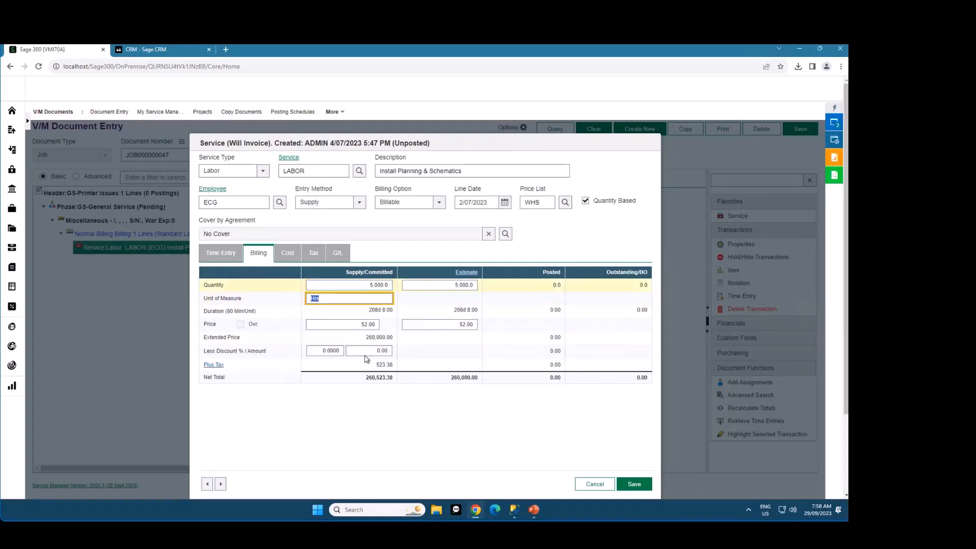
# Switch to Sage CRM, check the order amount in the opportunity's summary, and return to its Service Manager documents
pyautogui.click(148, 50)
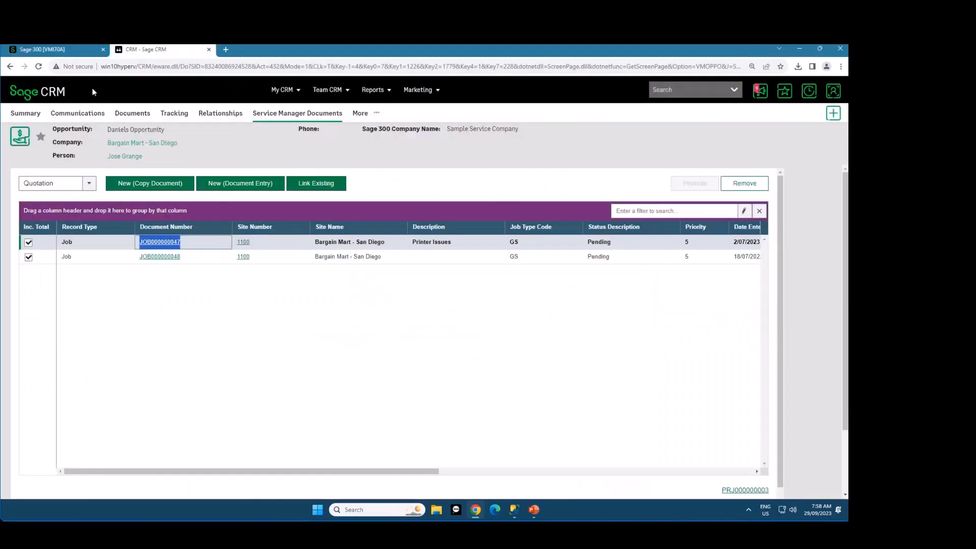
pyautogui.click(28, 117)
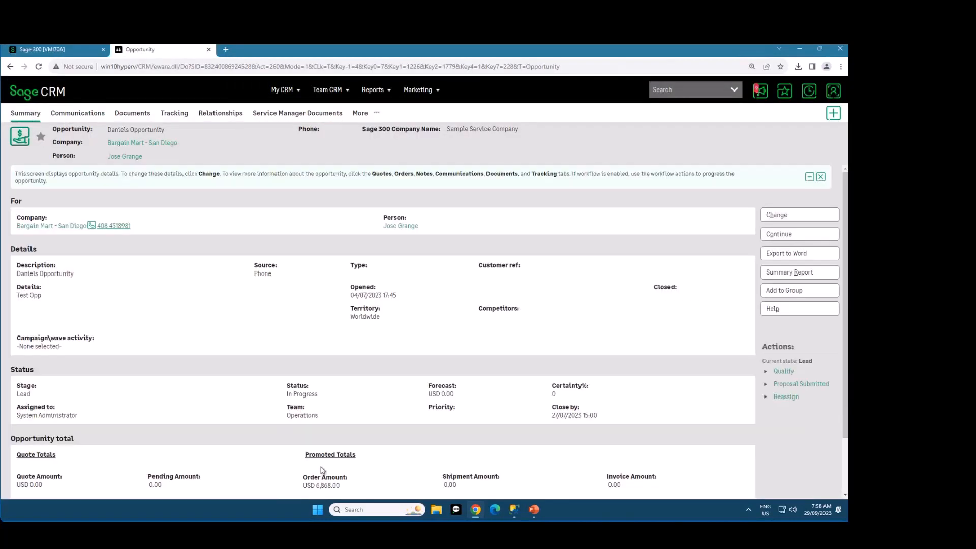
pyautogui.moveTo(316, 487); pyautogui.dragTo(340, 488)
pyautogui.click(285, 114)
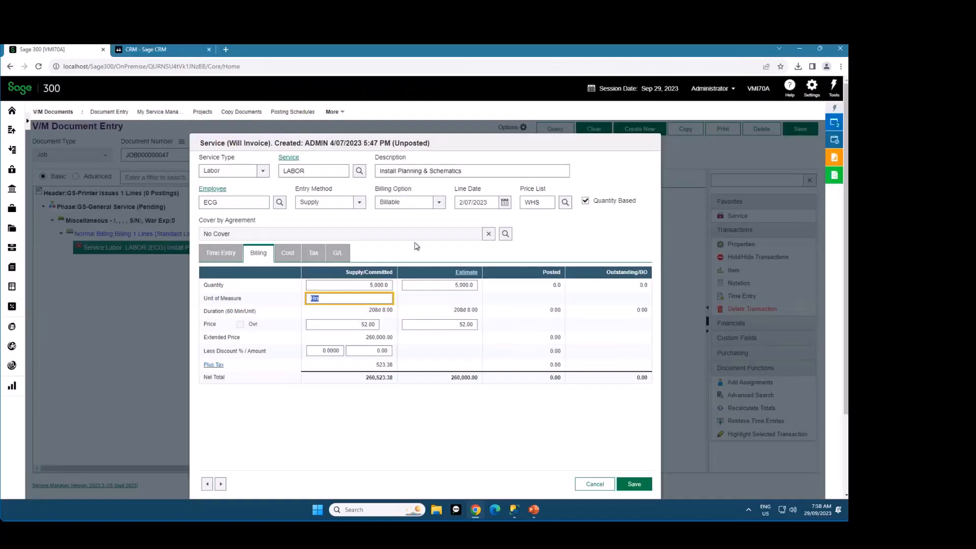
# Save the edited labor line in Sage 300 and save job JOB000000047
pyautogui.click(636, 483)
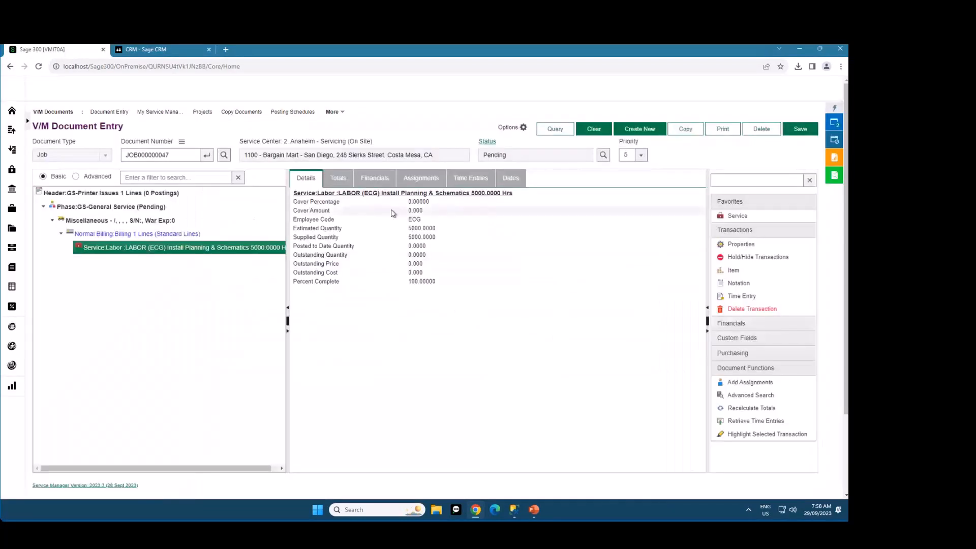
pyautogui.click(800, 129)
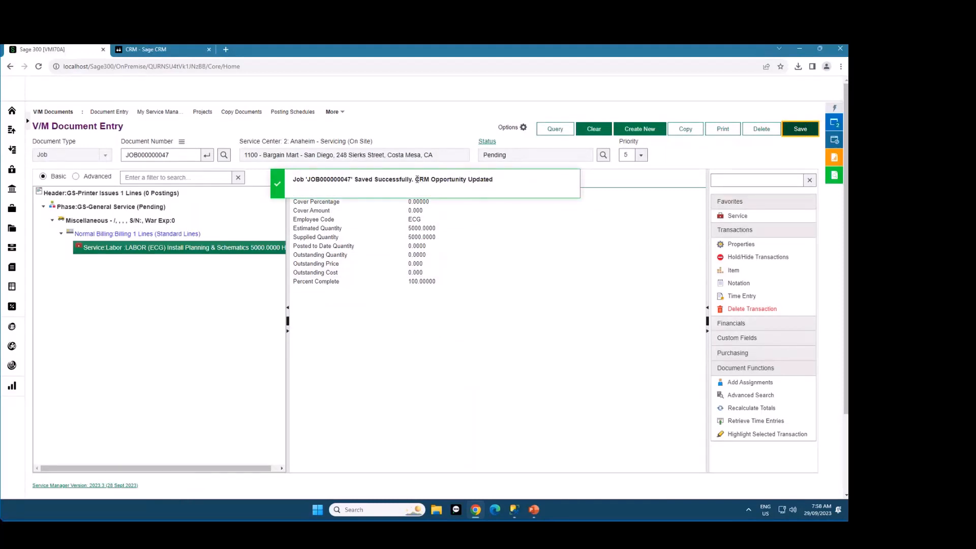
pyautogui.moveTo(416, 179); pyautogui.dragTo(499, 179)
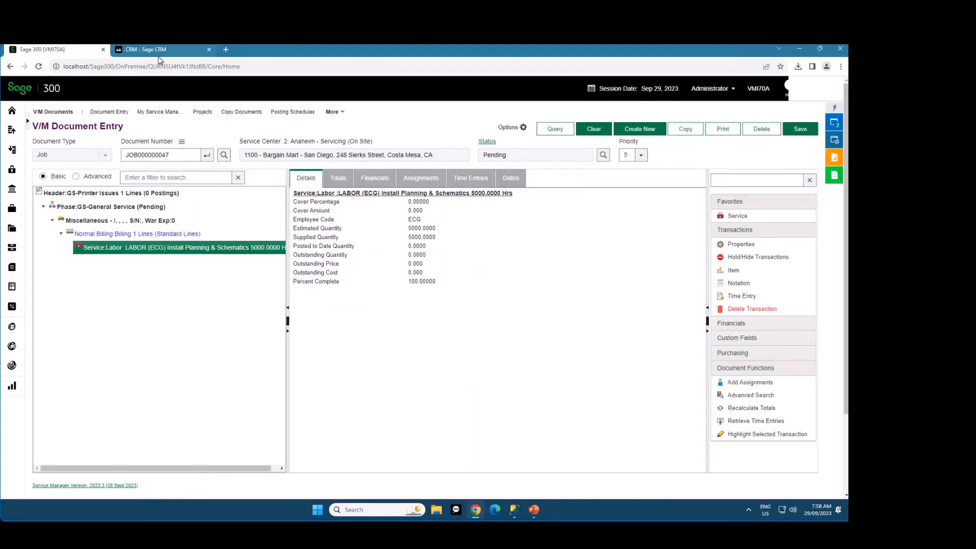
# Recheck the opportunity's promoted order amount in Sage CRM after saving the job, and go back to the CRM dashboard
pyautogui.click(152, 50)
pyautogui.click(31, 113)
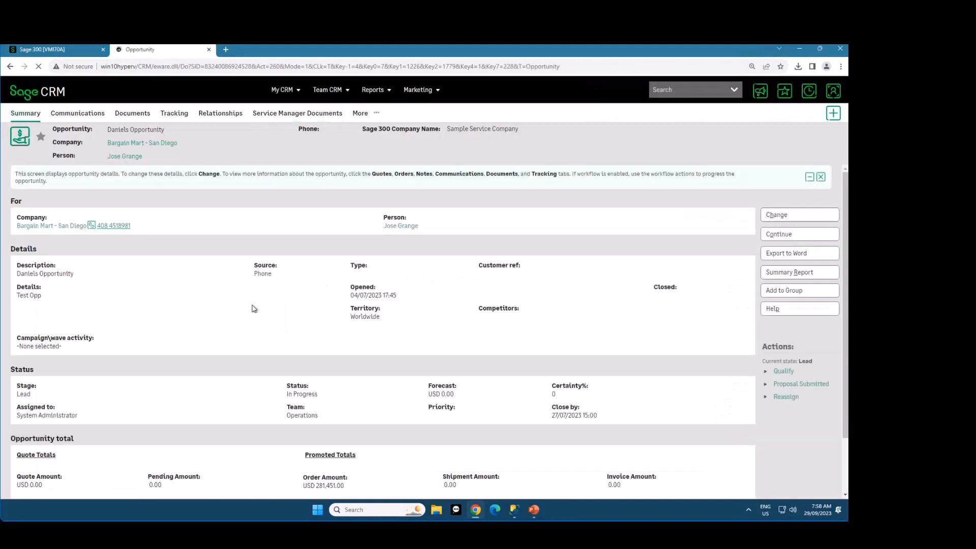
pyautogui.moveTo(322, 485); pyautogui.dragTo(346, 487)
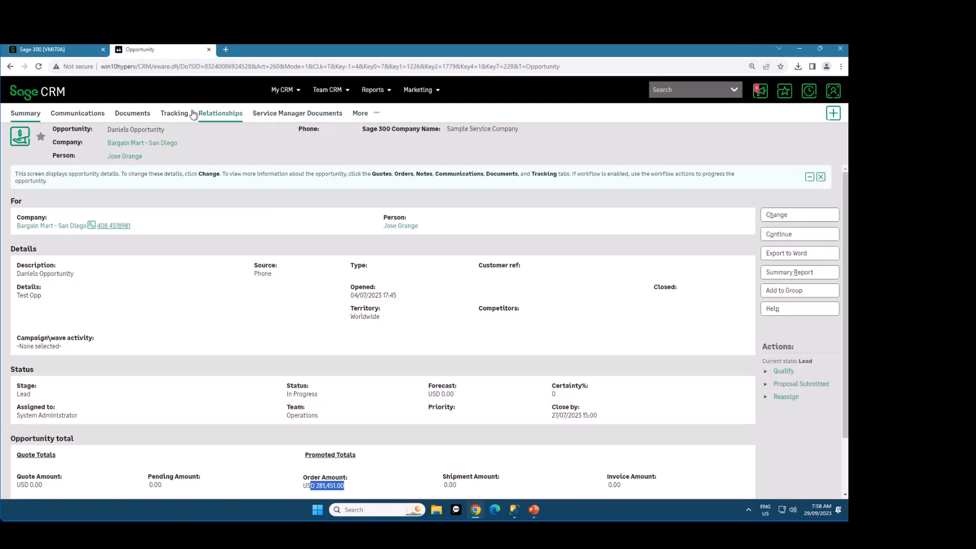
pyautogui.click(43, 94)
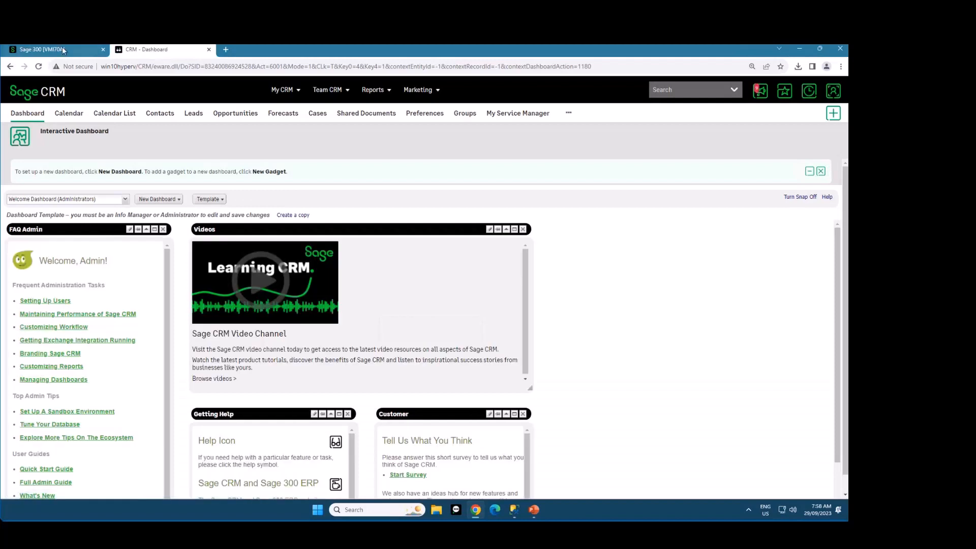
# Switch to Sage 300 and close the open V/M Advanced Scheduling and V/M Document Entry windows
pyautogui.click(62, 50)
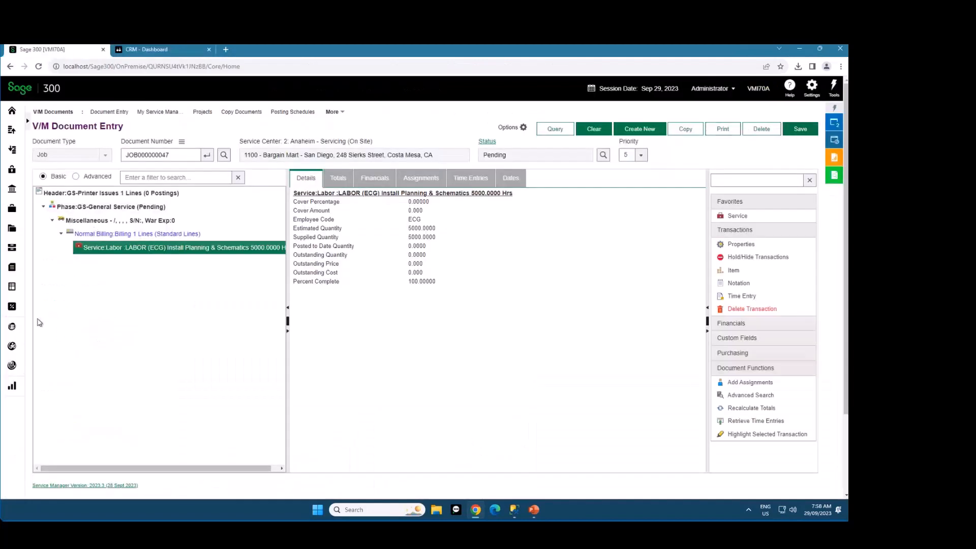
pyautogui.click(834, 124)
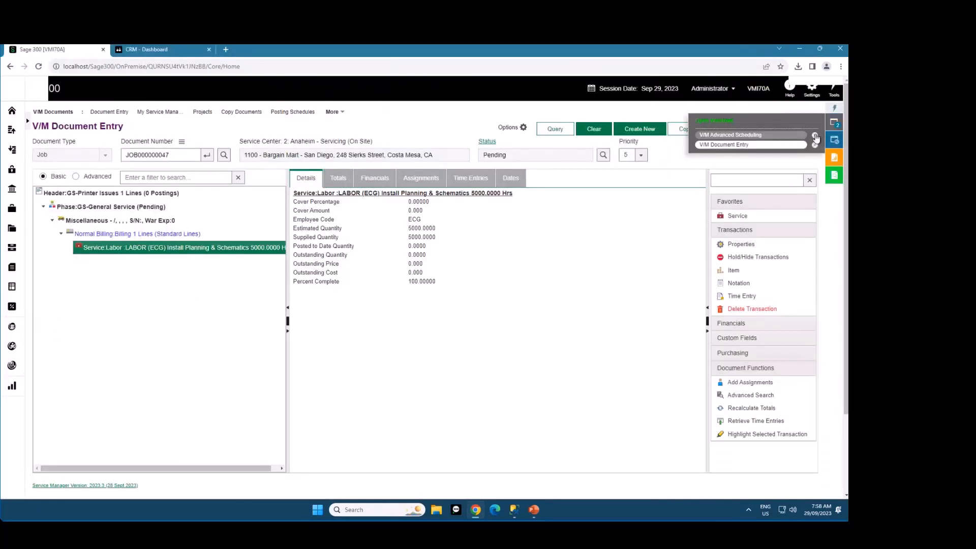
pyautogui.click(815, 136)
pyautogui.click(814, 136)
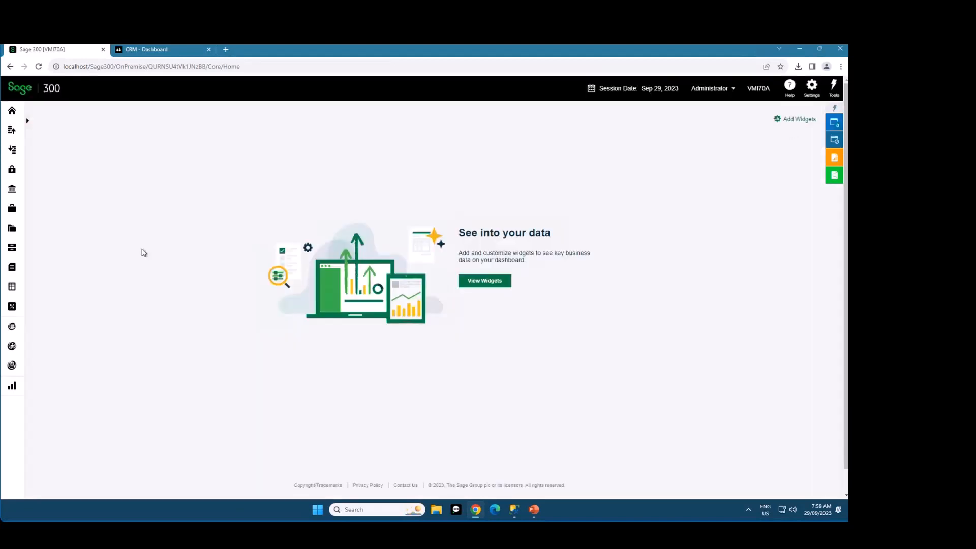
# Open the Discover dashboard and briefly expand the My Dashboards list
pyautogui.moveTo(11, 350)
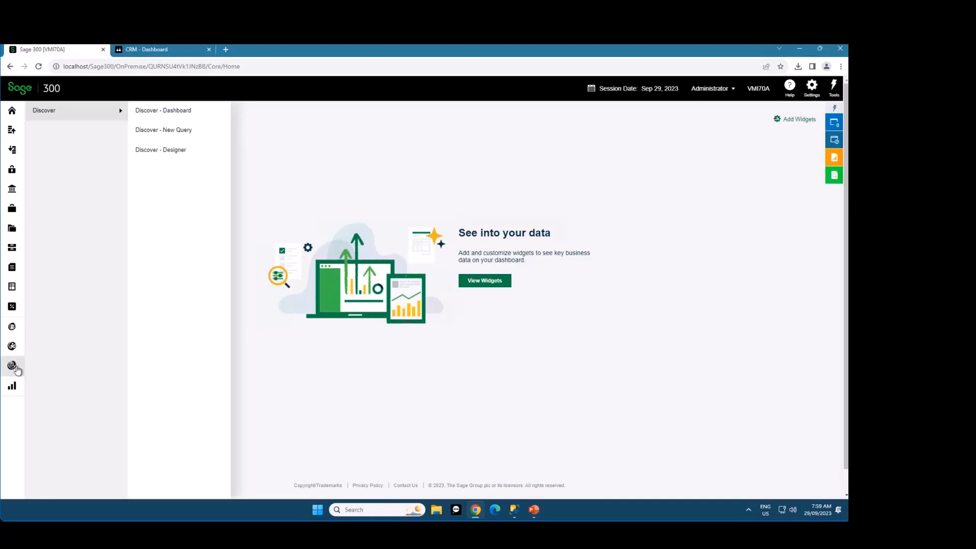
pyautogui.click(190, 109)
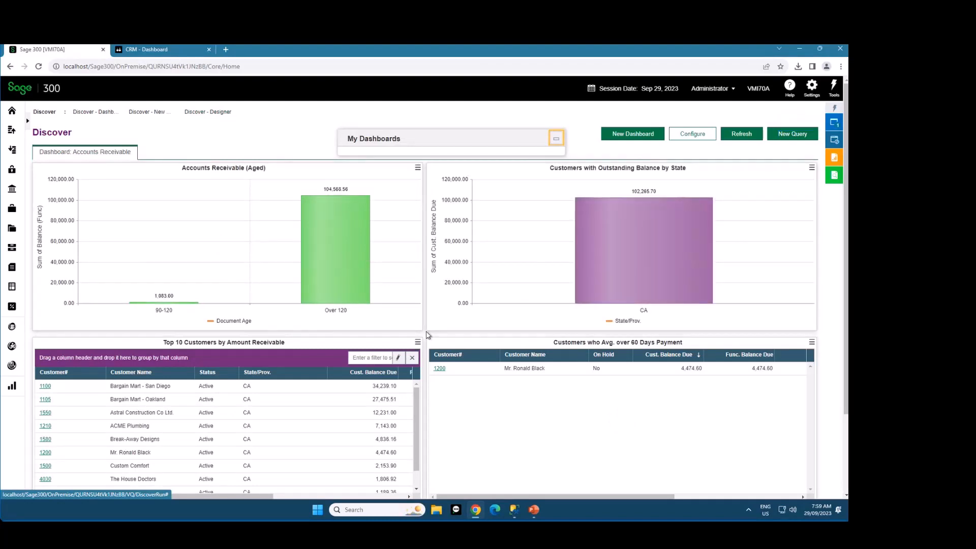
pyautogui.click(484, 136)
pyautogui.click(488, 140)
# Examine the Service Manager query types offered for a new Discover query, cancel the query and close Discover
pyautogui.click(790, 137)
pyautogui.scroll(-4, 445, 239)
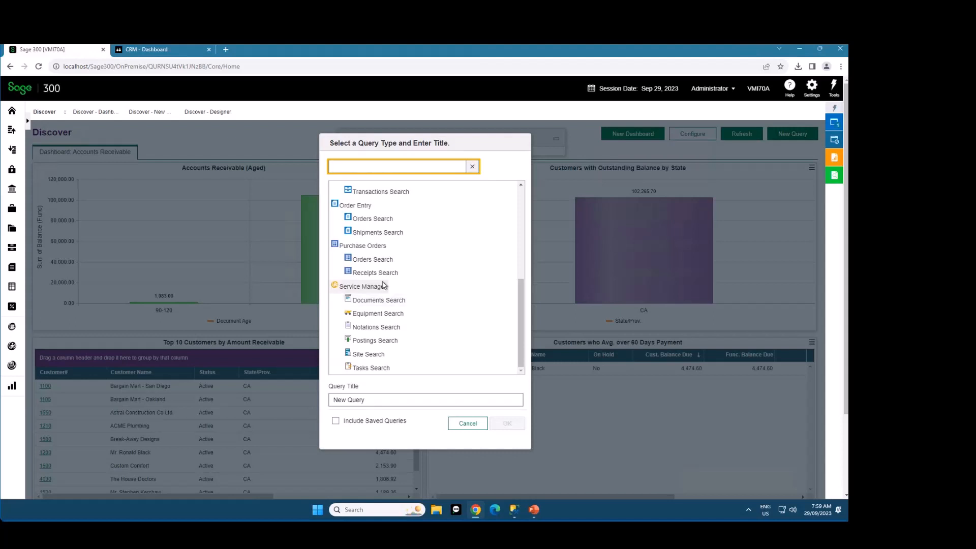
pyautogui.click(369, 301)
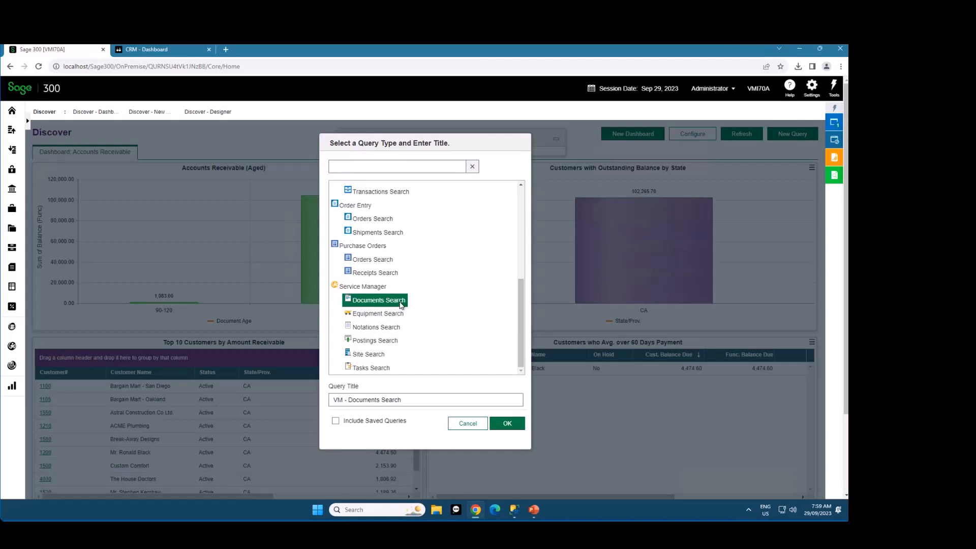
pyautogui.click(377, 329)
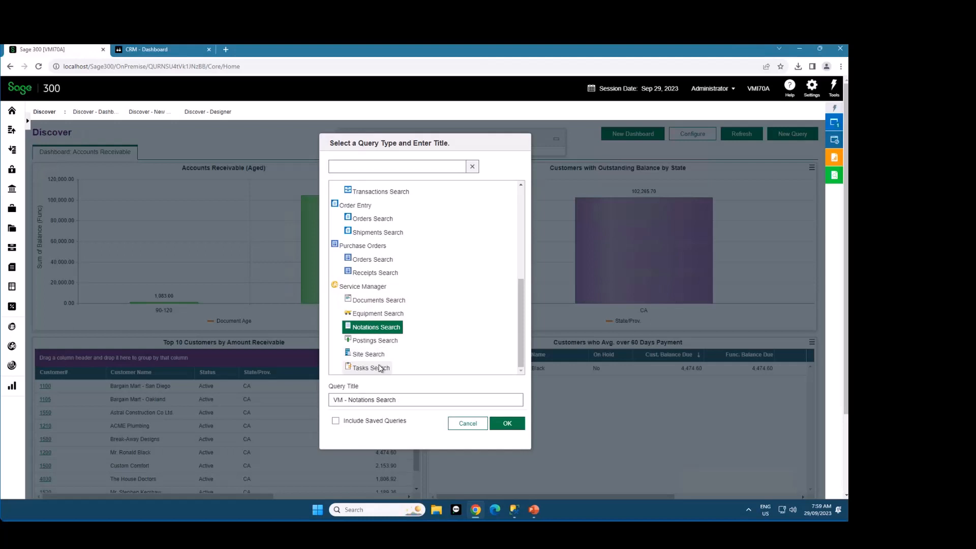
pyautogui.click(377, 369)
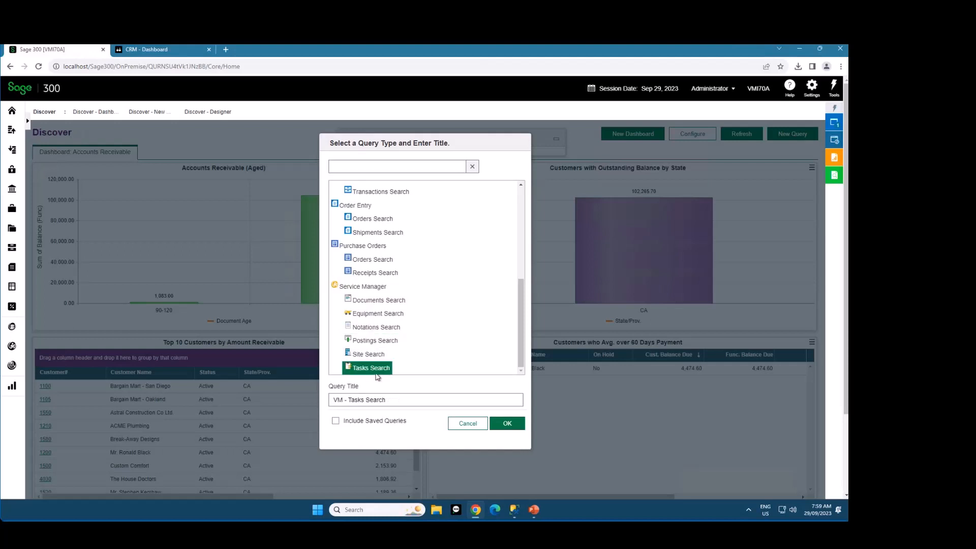
pyautogui.click(372, 314)
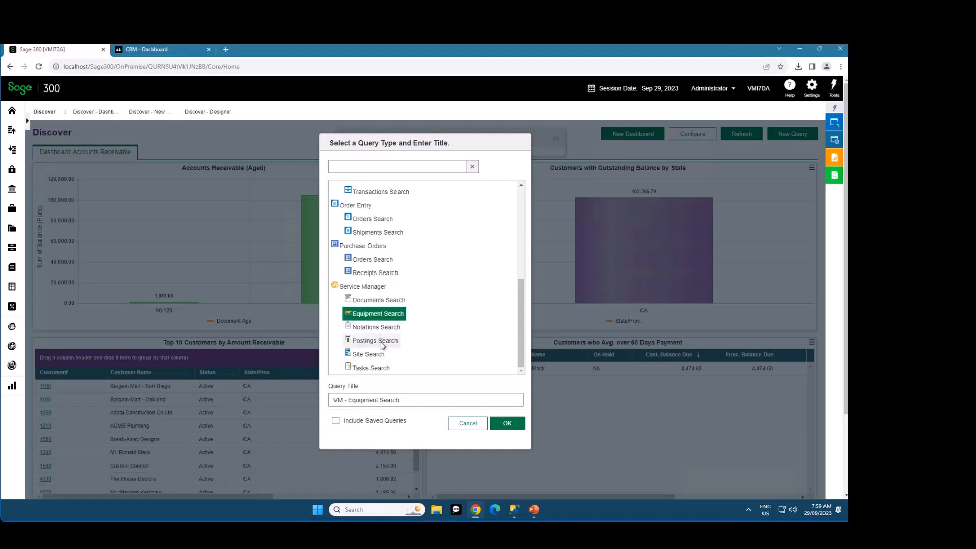
pyautogui.click(383, 341)
pyautogui.click(377, 355)
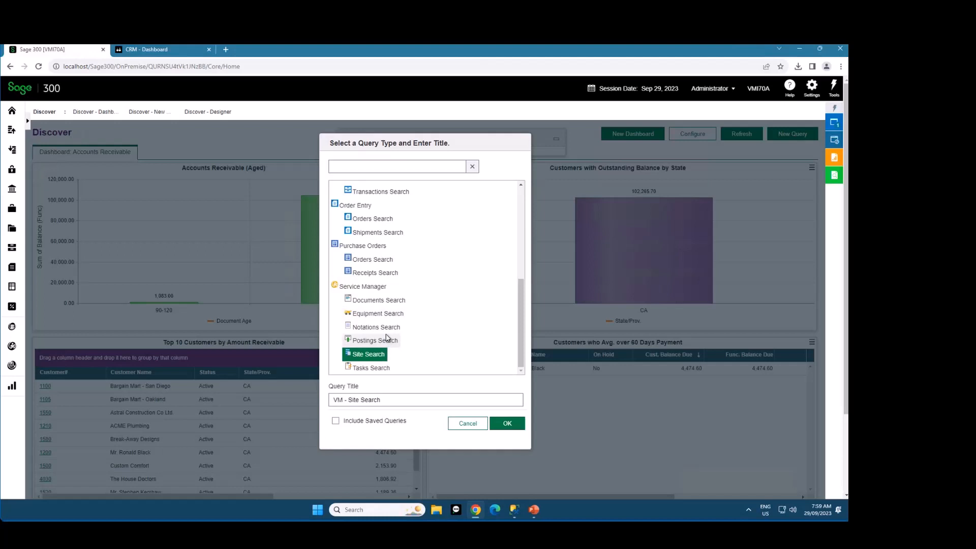
pyautogui.click(465, 423)
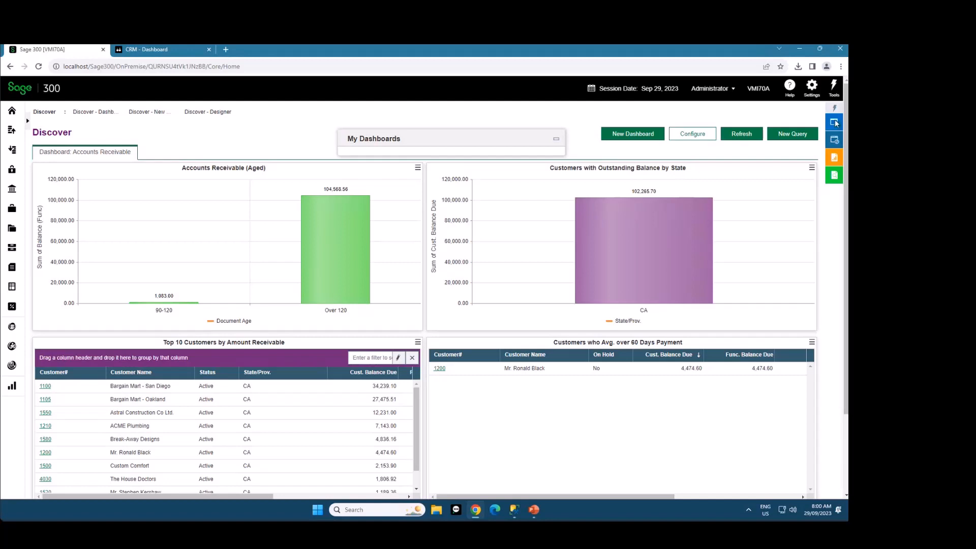
pyautogui.click(816, 133)
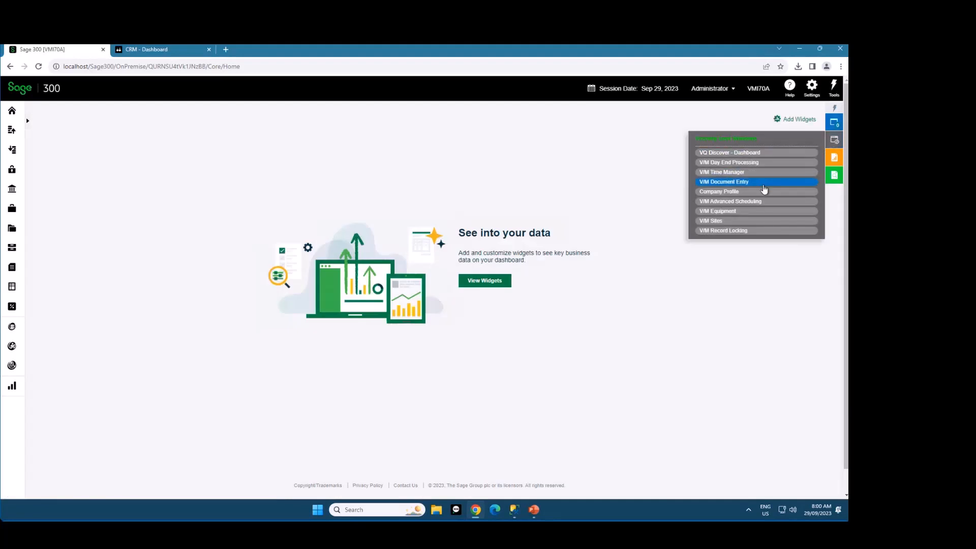
# Open V/M Document Entry and load job JOB000000050 from the recent jobs
pyautogui.click(761, 182)
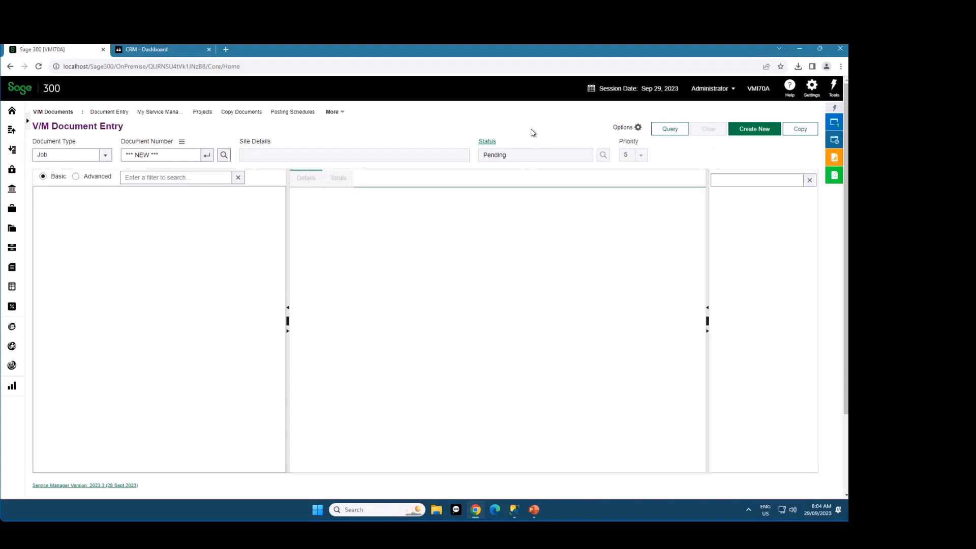
pyautogui.click(182, 143)
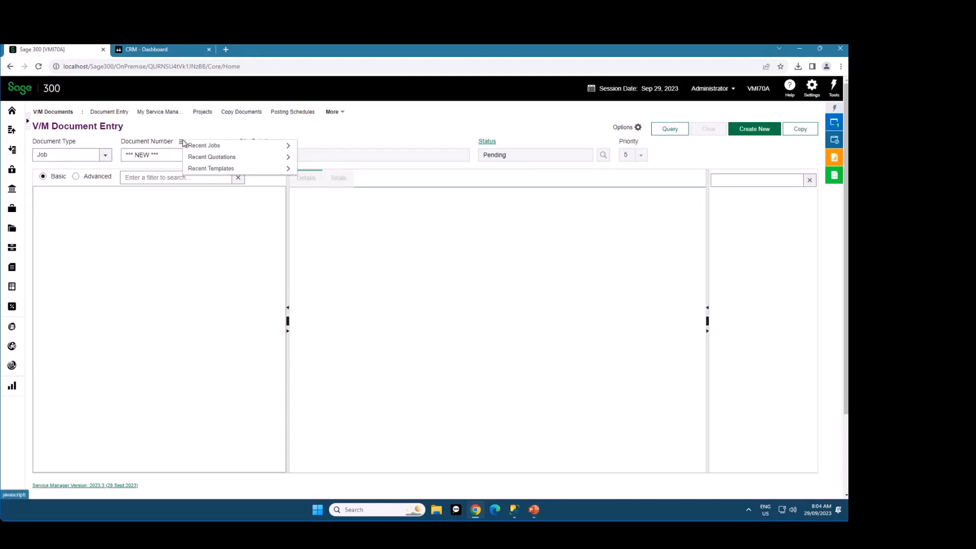
pyautogui.moveTo(226, 150)
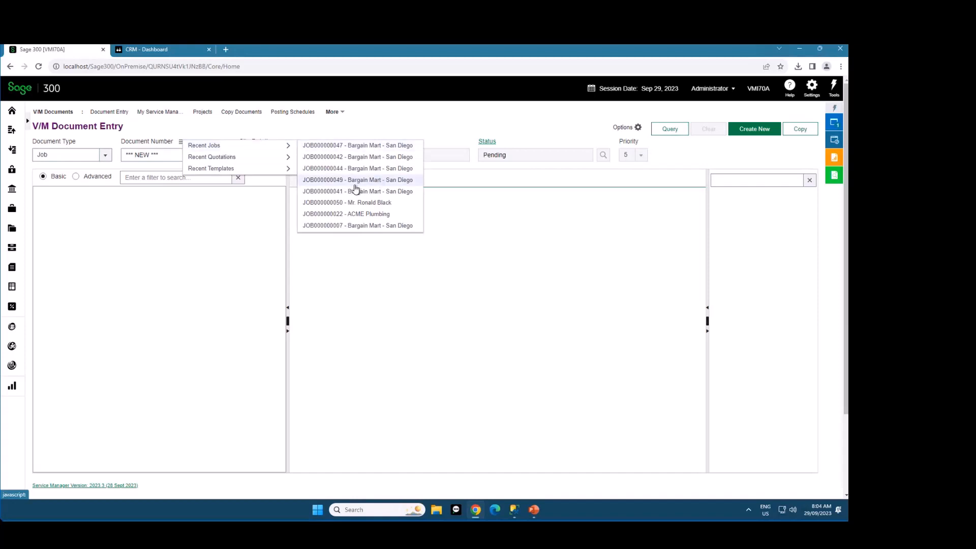
pyautogui.click(352, 203)
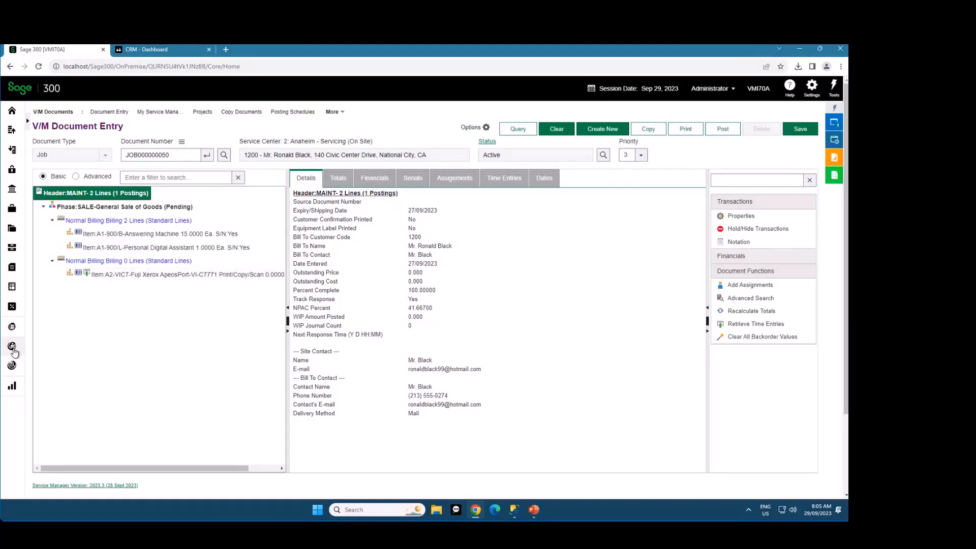
# Open the Record Locking utility and examine the document lock held on the open job
pyautogui.moveTo(14, 352)
pyautogui.moveTo(70, 209)
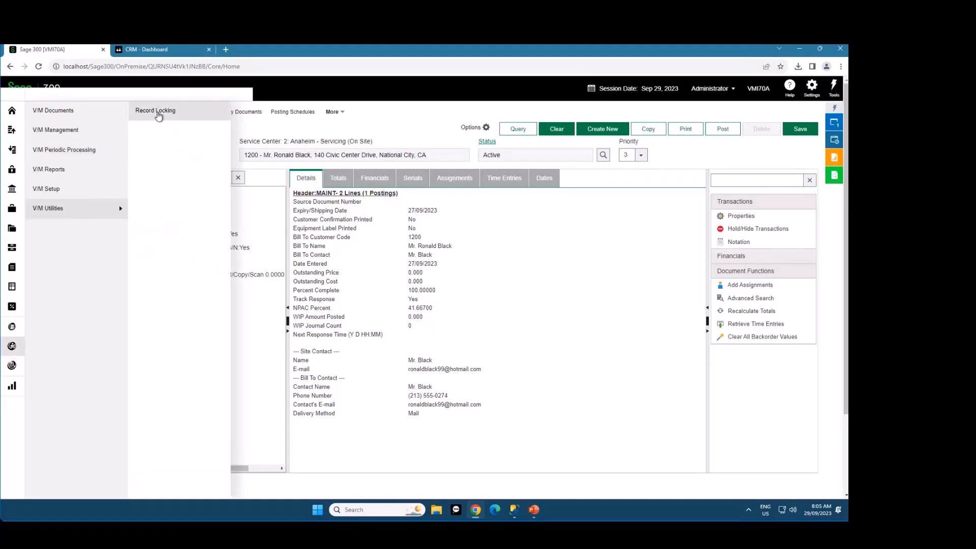
pyautogui.click(159, 116)
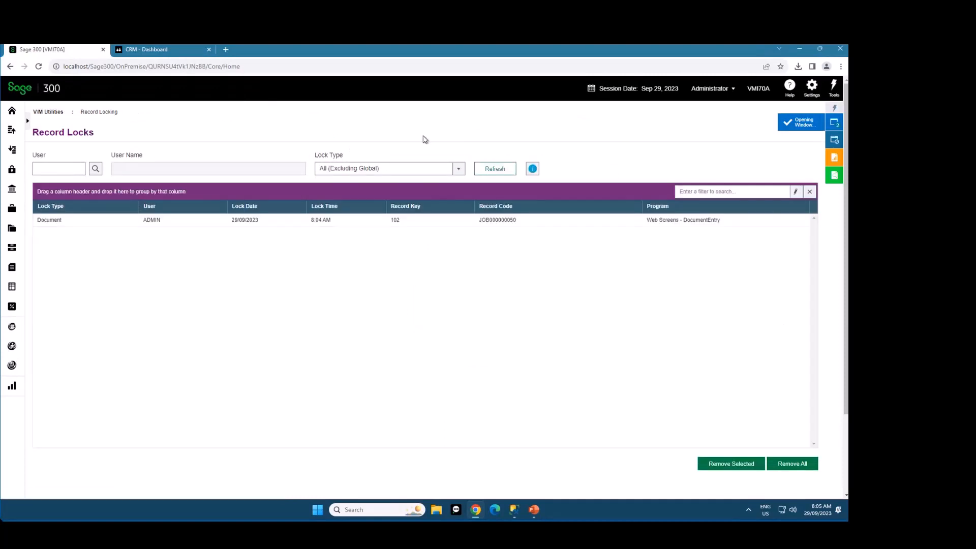
pyautogui.click(372, 224)
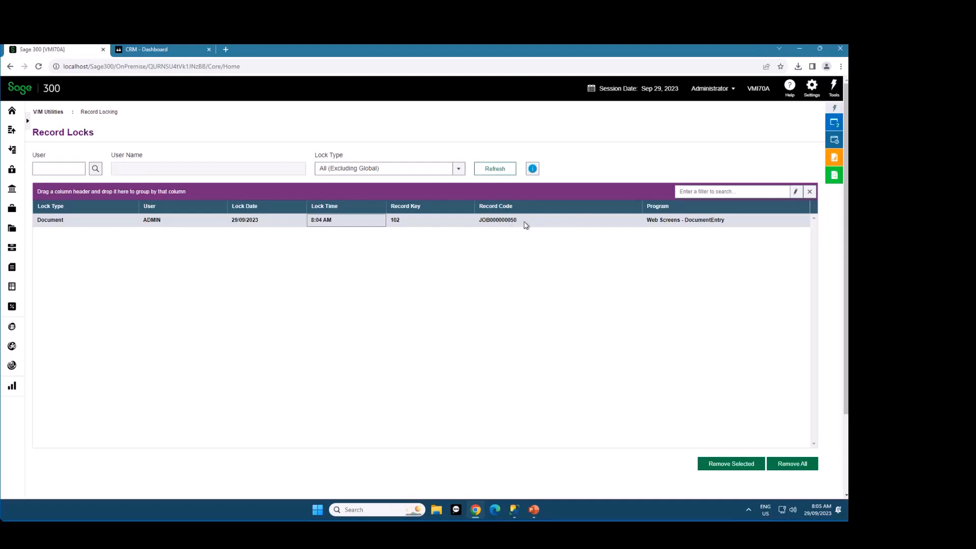
pyautogui.doubleClick(518, 222)
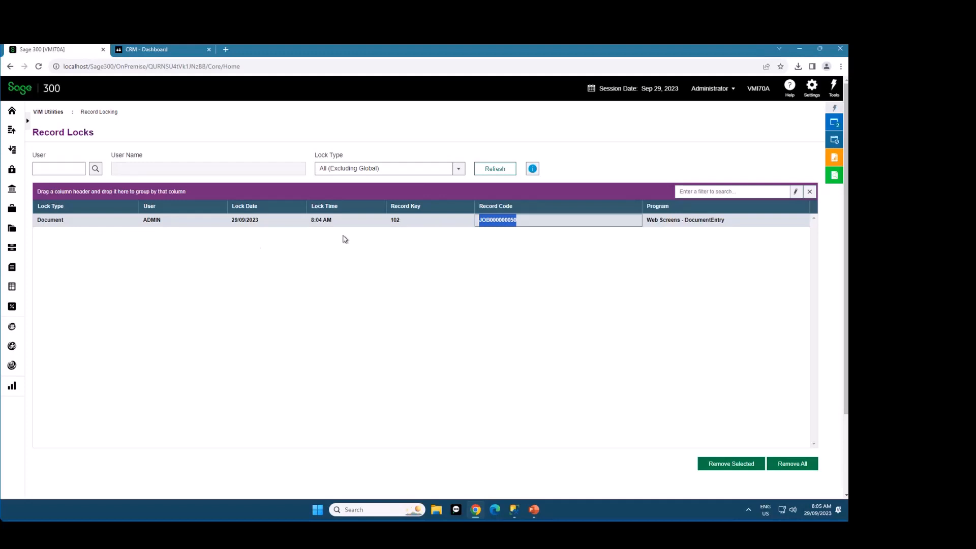
# Review the available lock types in Record Locks and close the V/M Record Locking window
pyautogui.click(416, 170)
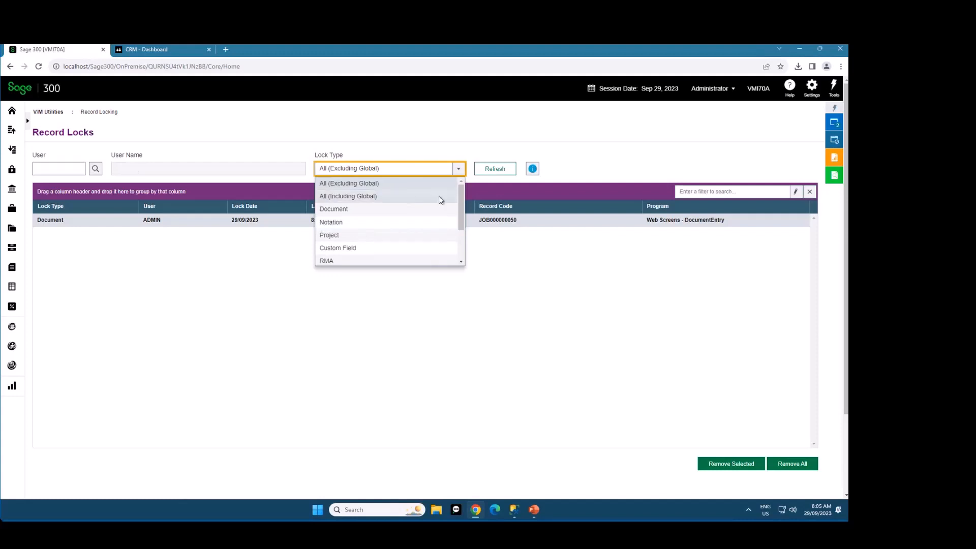
pyautogui.click(665, 145)
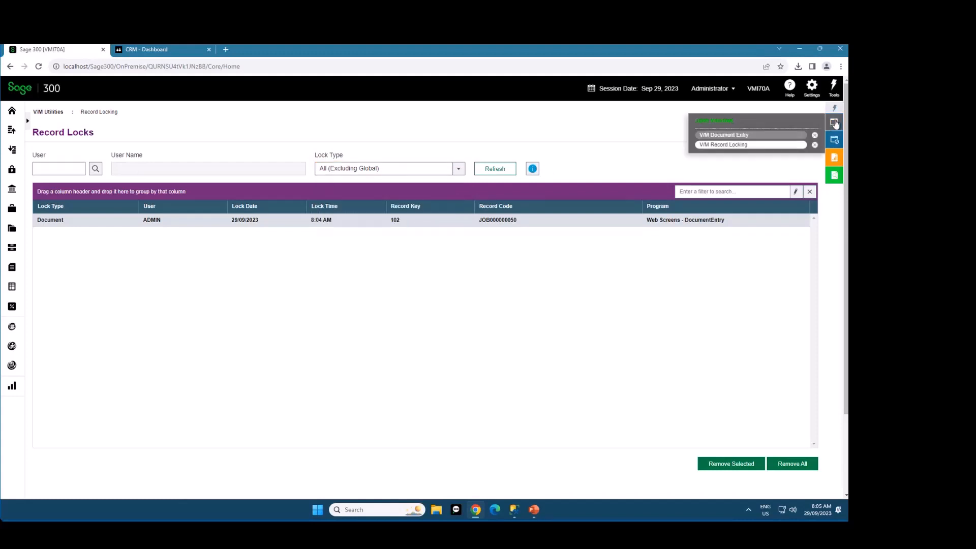
pyautogui.moveTo(834, 126)
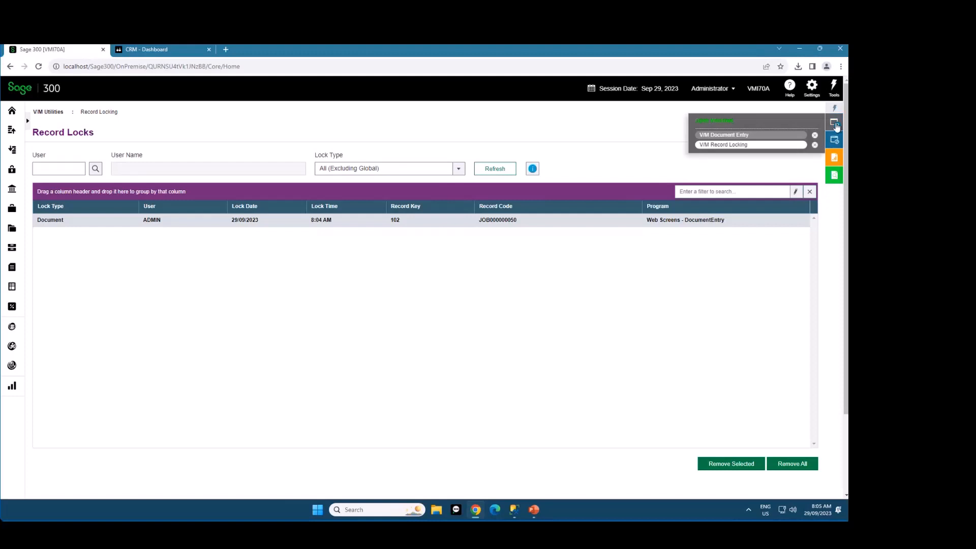
pyautogui.click(815, 145)
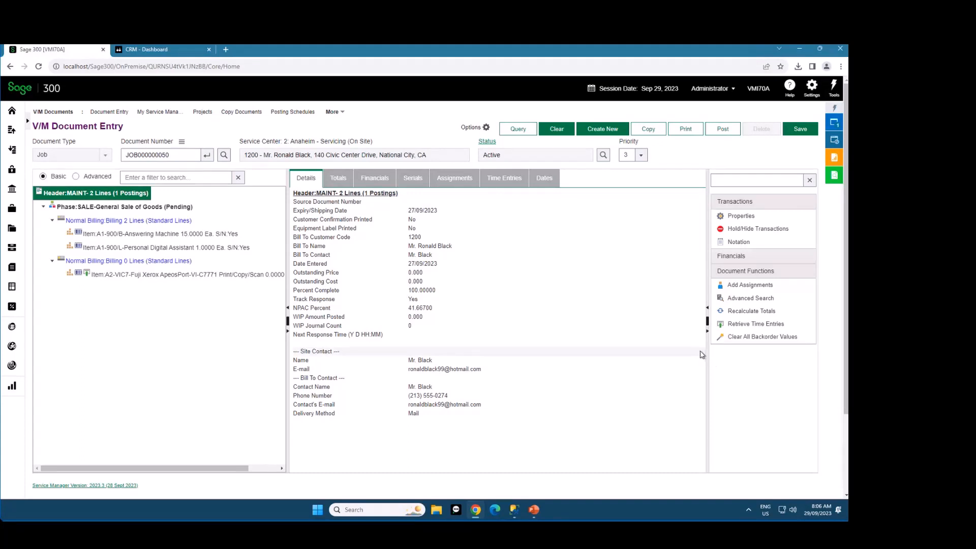
# Check the job's service center address and the actions allowed by its Active status
pyautogui.moveTo(245, 472); pyautogui.dragTo(171, 471)
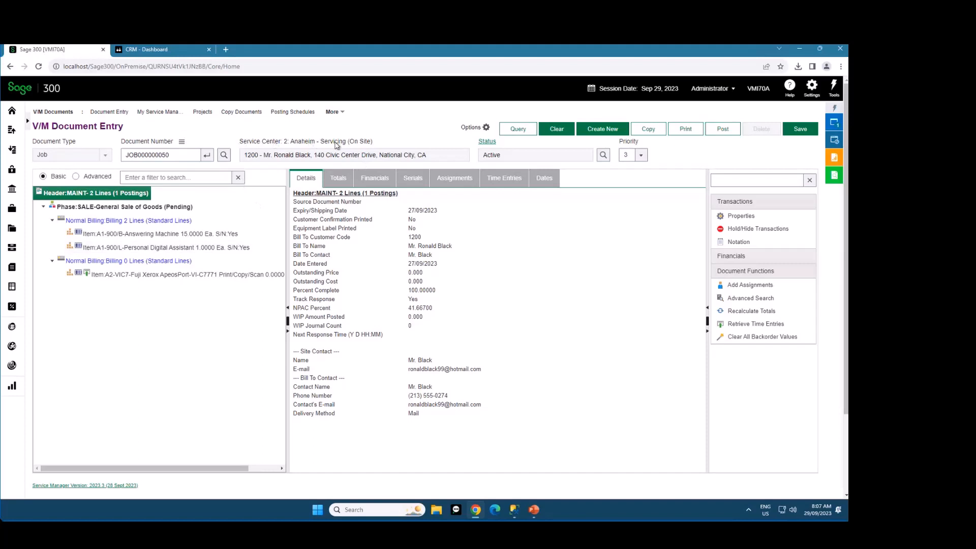
pyautogui.moveTo(336, 145)
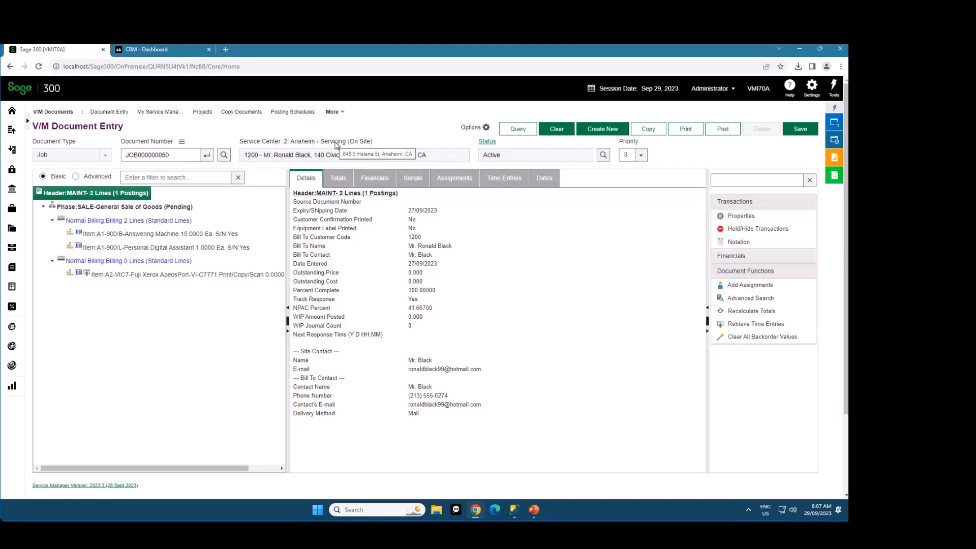
pyautogui.click(488, 142)
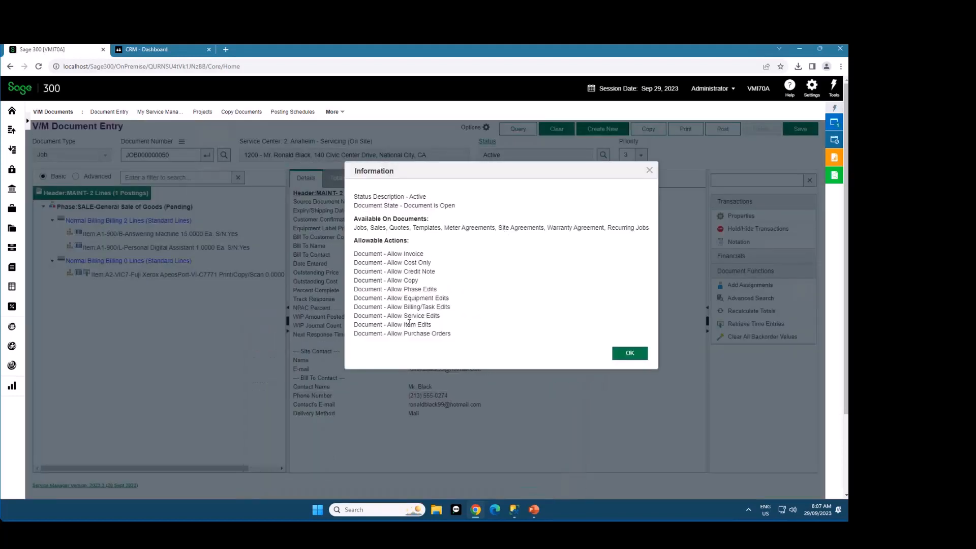
pyautogui.click(630, 354)
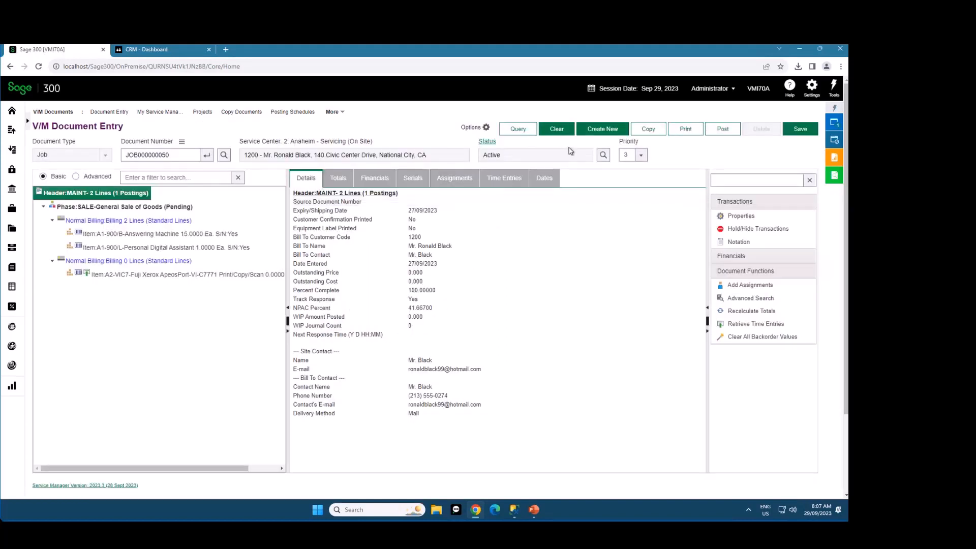
# Clear the loaded job, start a new one, and examine the Bill To Details and Document Options of its header
pyautogui.click(556, 129)
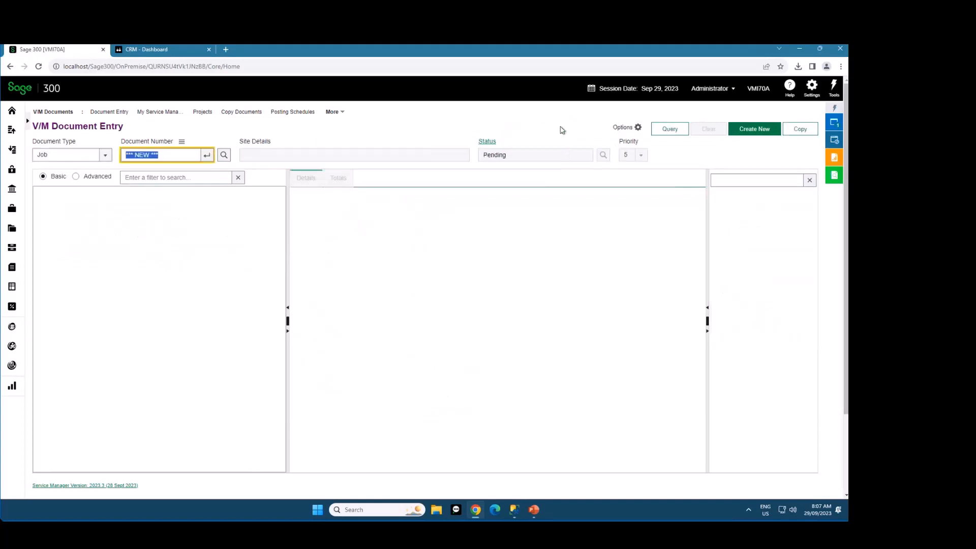
pyautogui.click(750, 130)
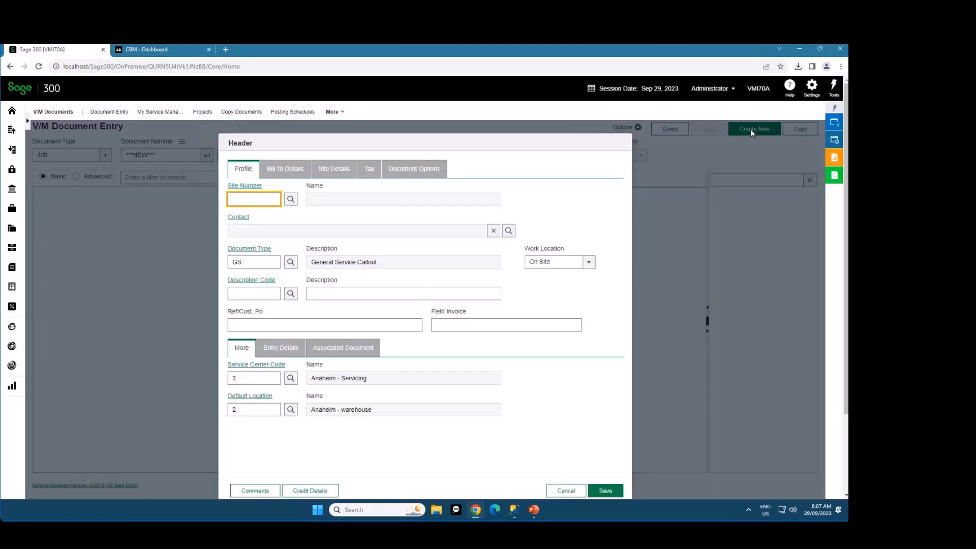
pyautogui.click(434, 173)
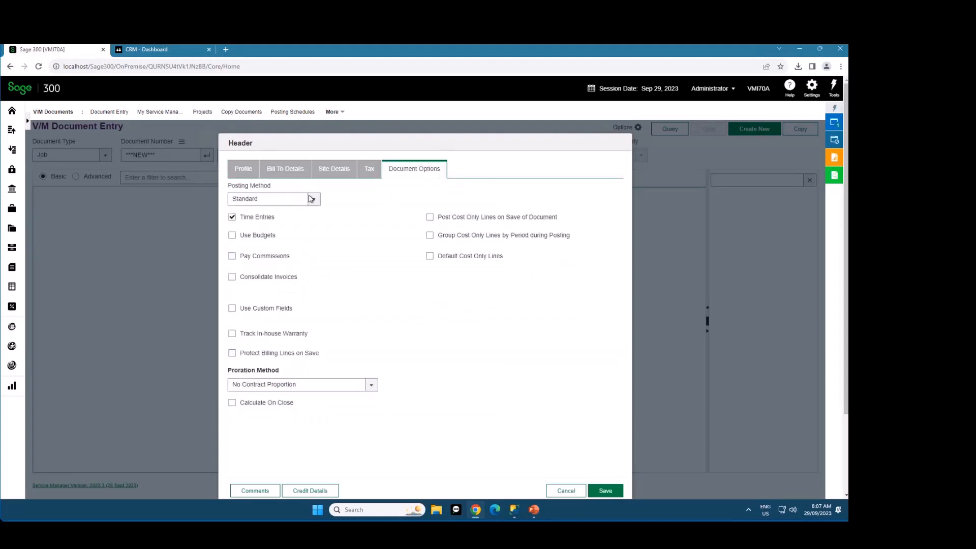
pyautogui.click(243, 169)
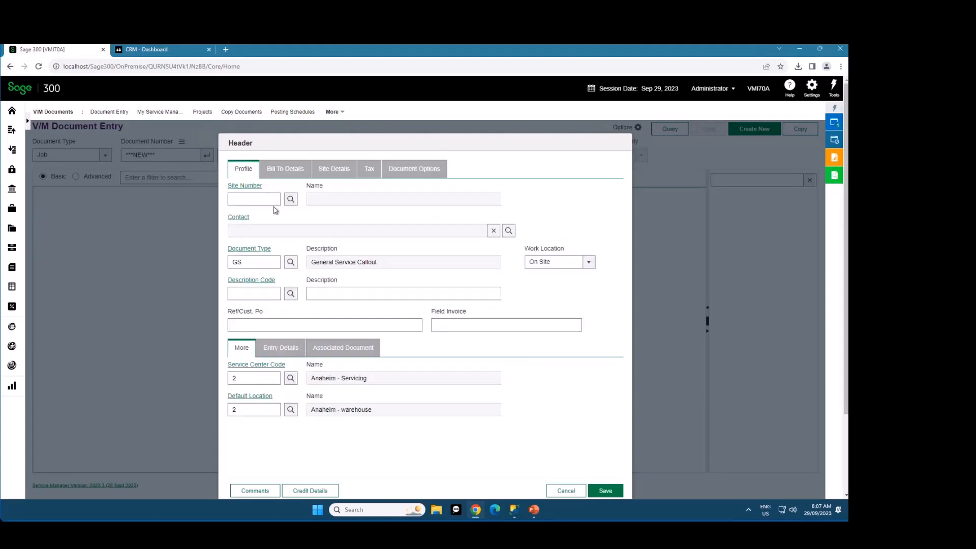
pyautogui.click(283, 172)
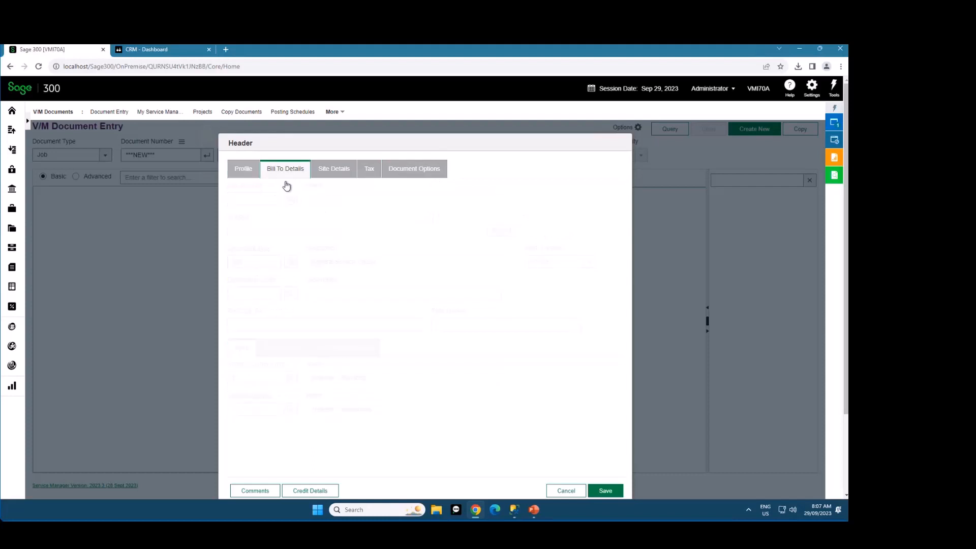
pyautogui.click(411, 168)
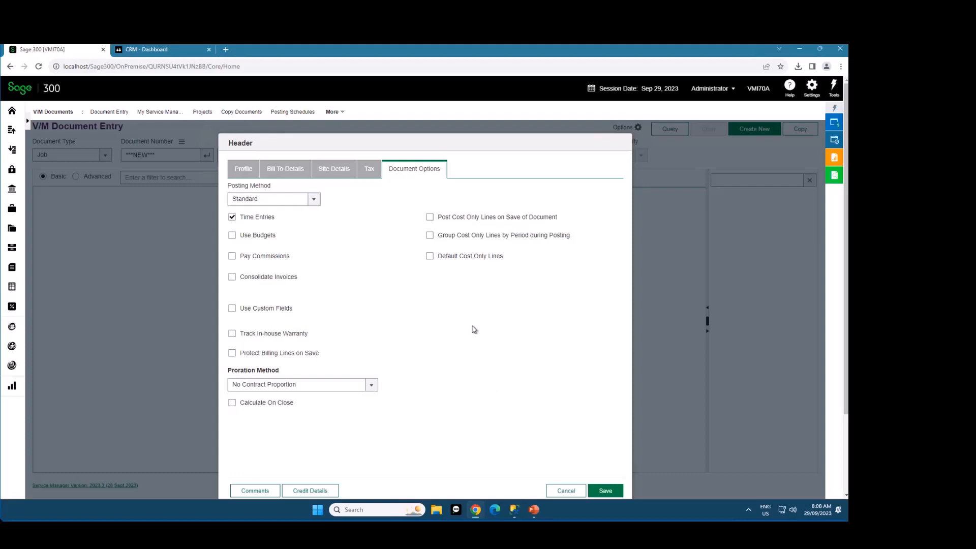
# Enable Use Custom Fields in the new job's document options to show the custom fields code, and disable it again
pyautogui.moveTo(247, 237); pyautogui.dragTo(260, 238)
pyautogui.click(241, 311)
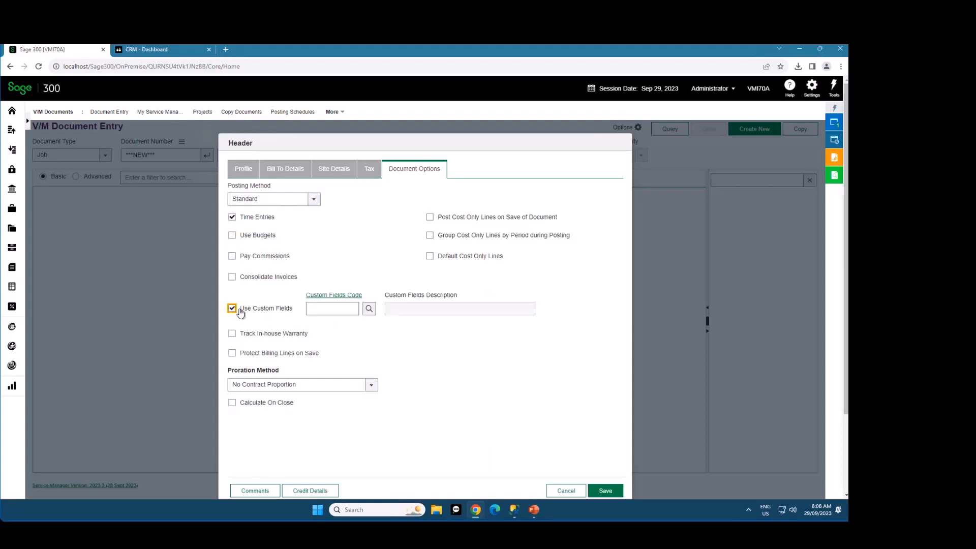
pyautogui.click(316, 311)
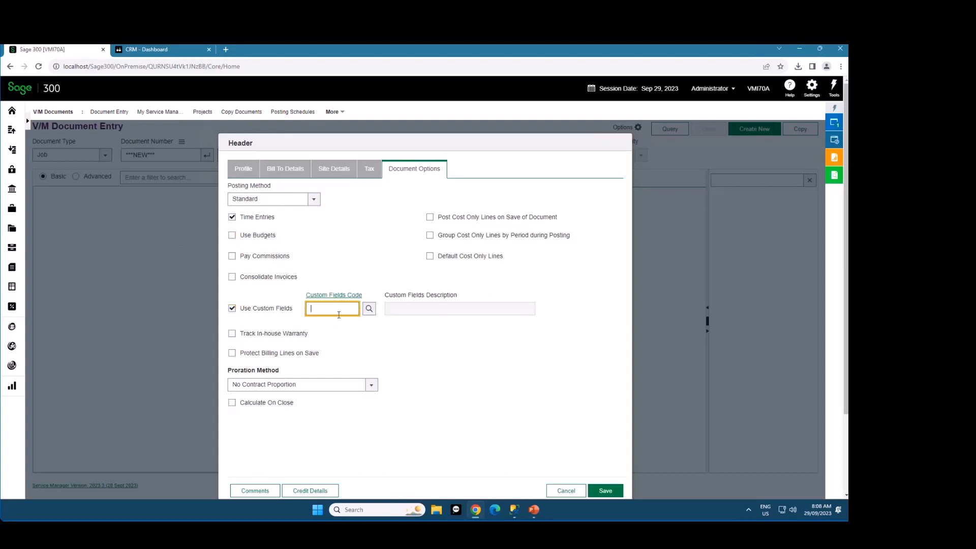
pyautogui.click(251, 312)
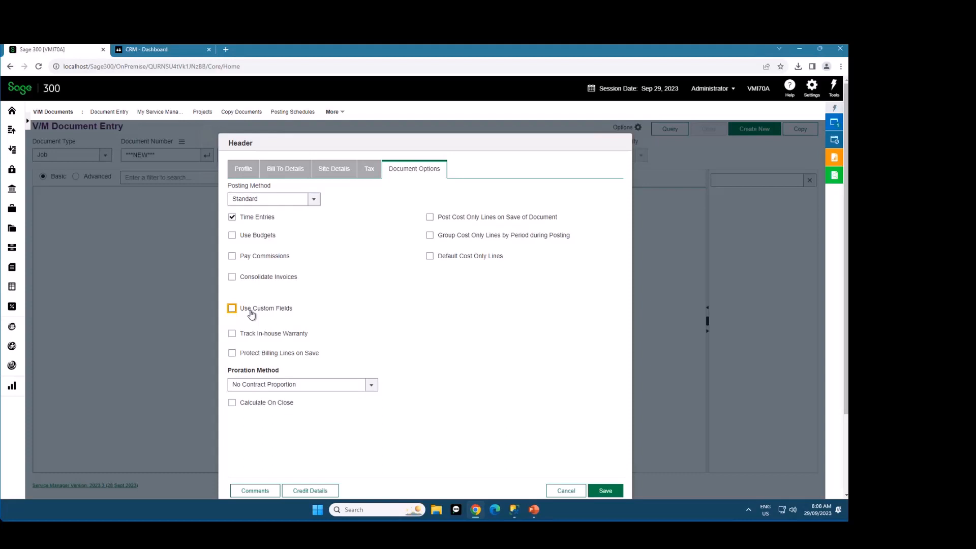
# Set the new job's site to Bargain Mart - San Diego and select its Preventative Maintenance agreement AGR000000001
pyautogui.click(243, 170)
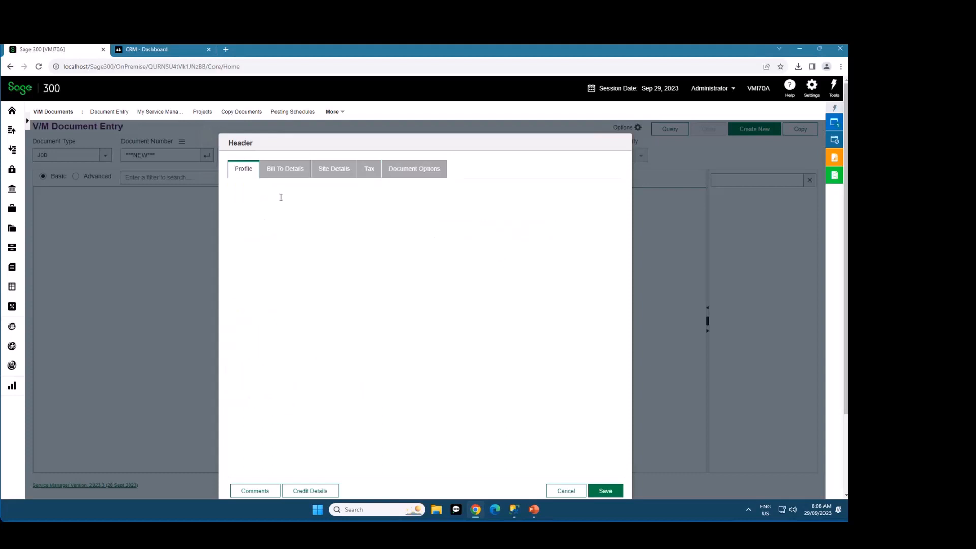
pyautogui.click(262, 200)
pyautogui.write('1')
pyautogui.press('Tab')
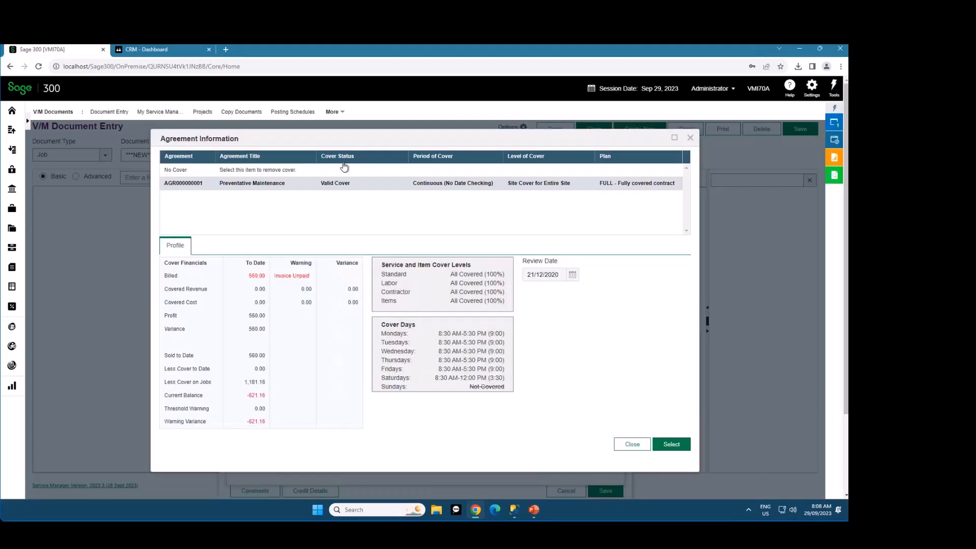
pyautogui.click(672, 445)
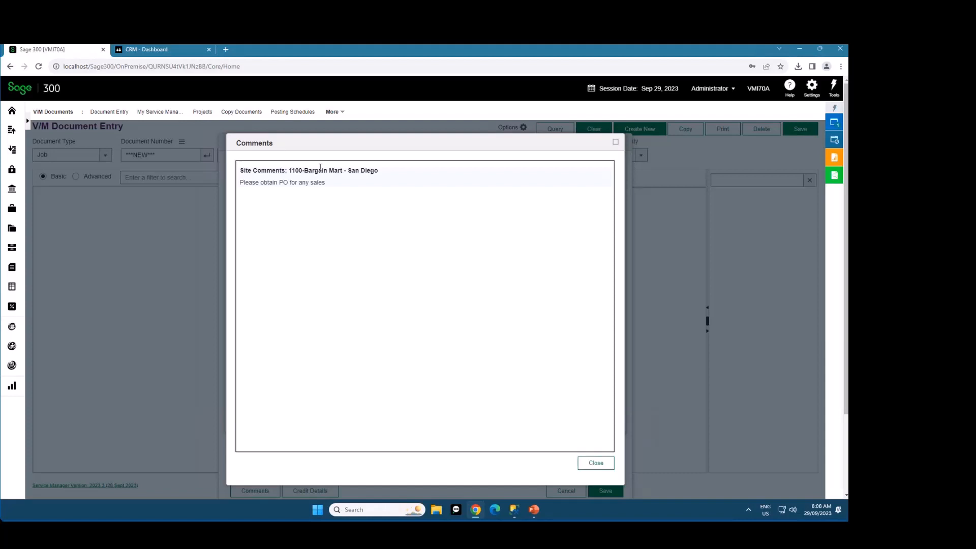
# Dismiss the site comments and customer credit check, and cancel the new job's header
pyautogui.click(595, 464)
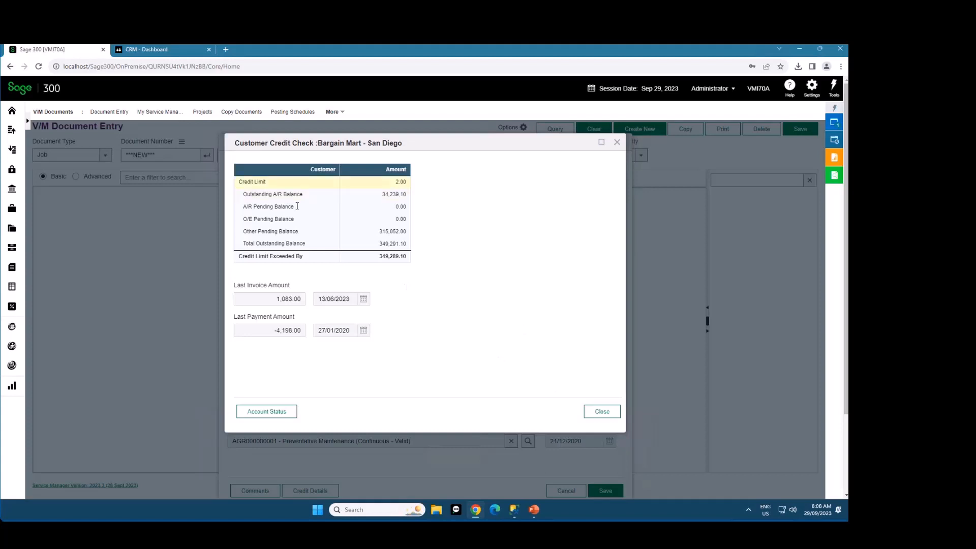
pyautogui.click(602, 412)
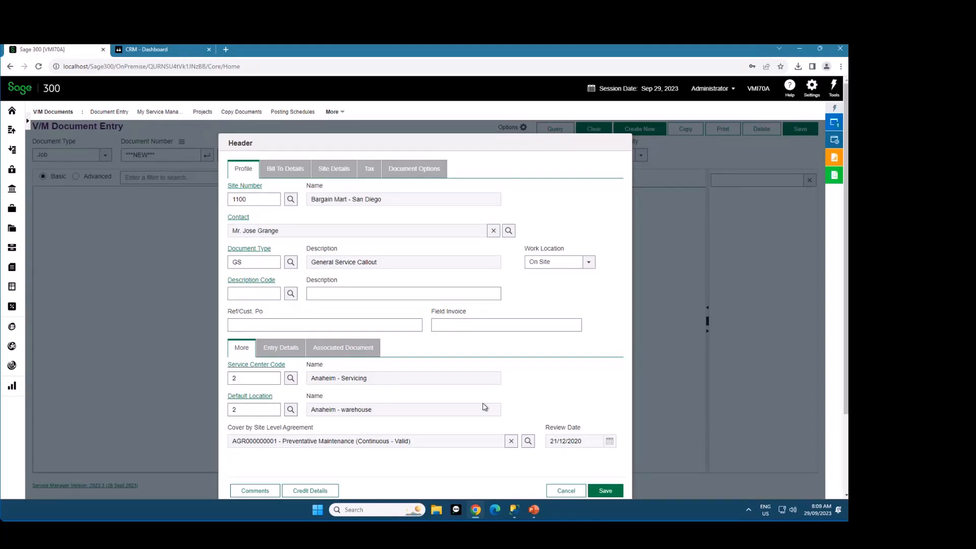
pyautogui.click(565, 490)
pyautogui.click(456, 132)
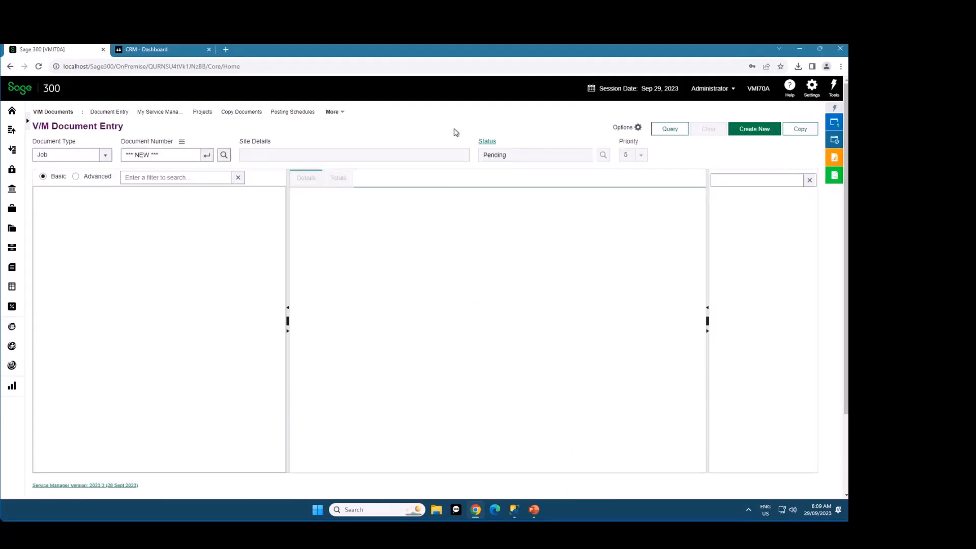